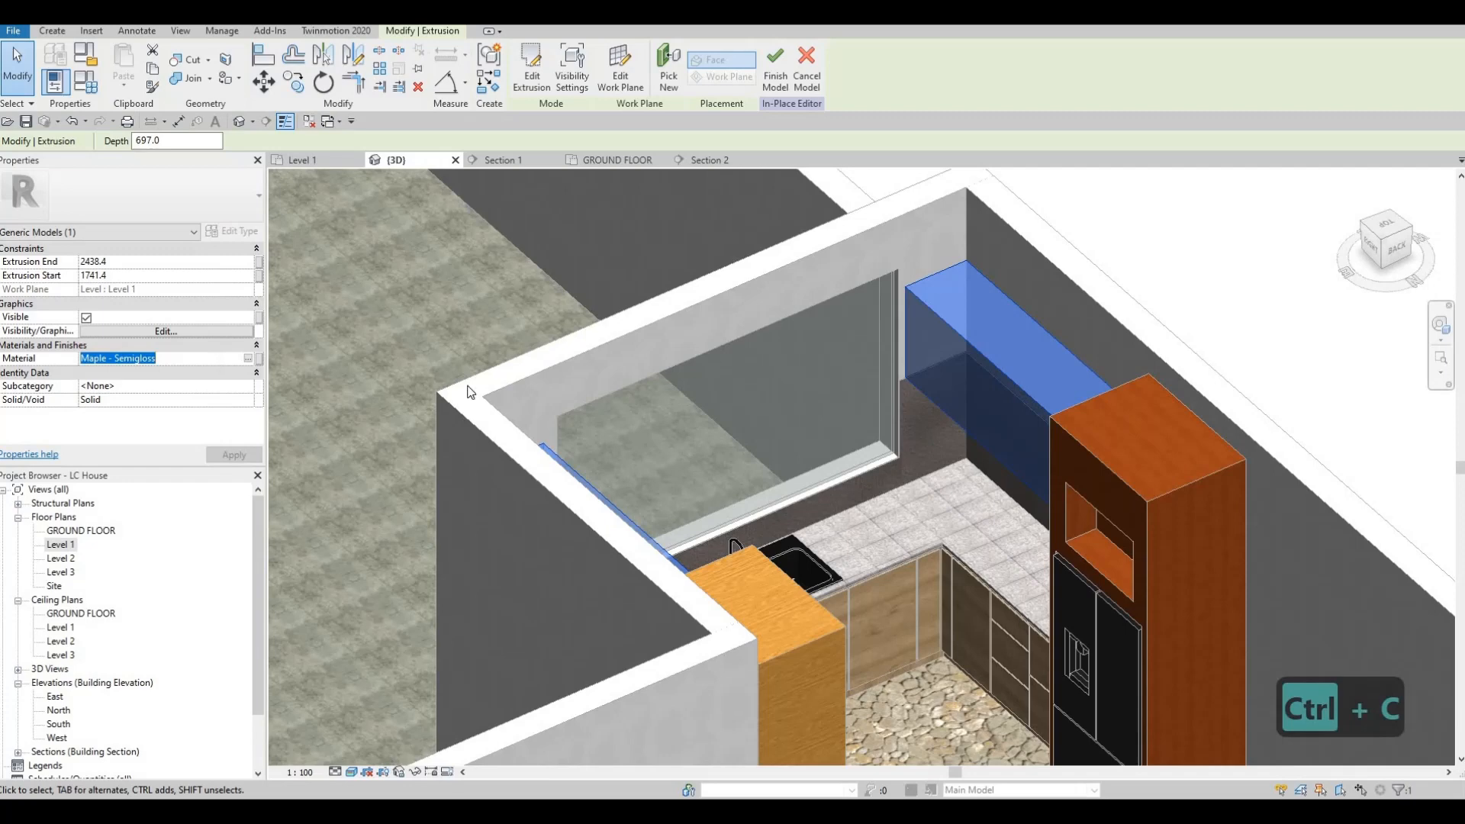
Step: Deselect the upper cabinet extrusions and finish the in-place cabinet model
key("Escape")
key("Escape")
key("Escape")
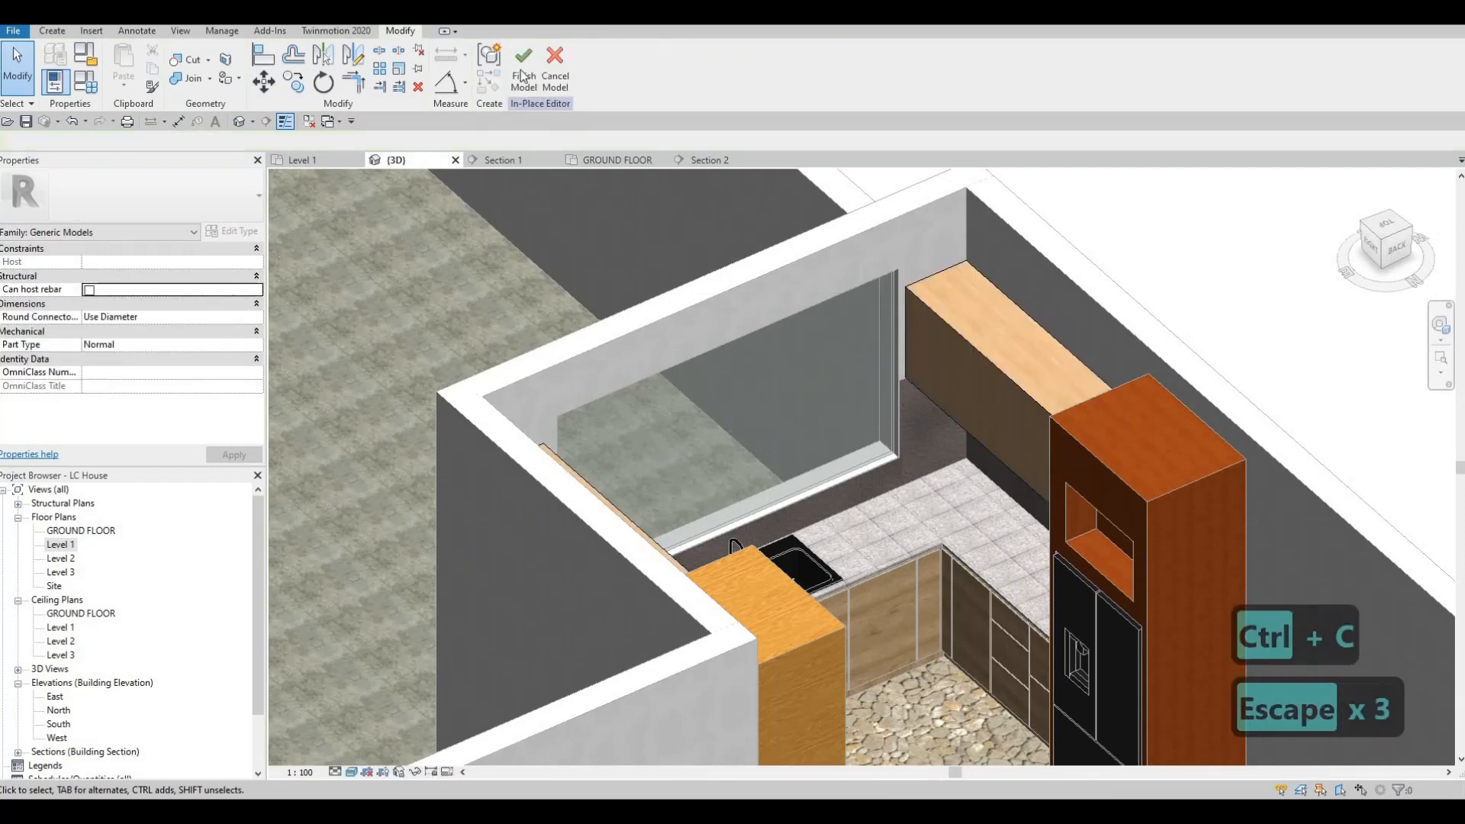
key("ctrl+v")
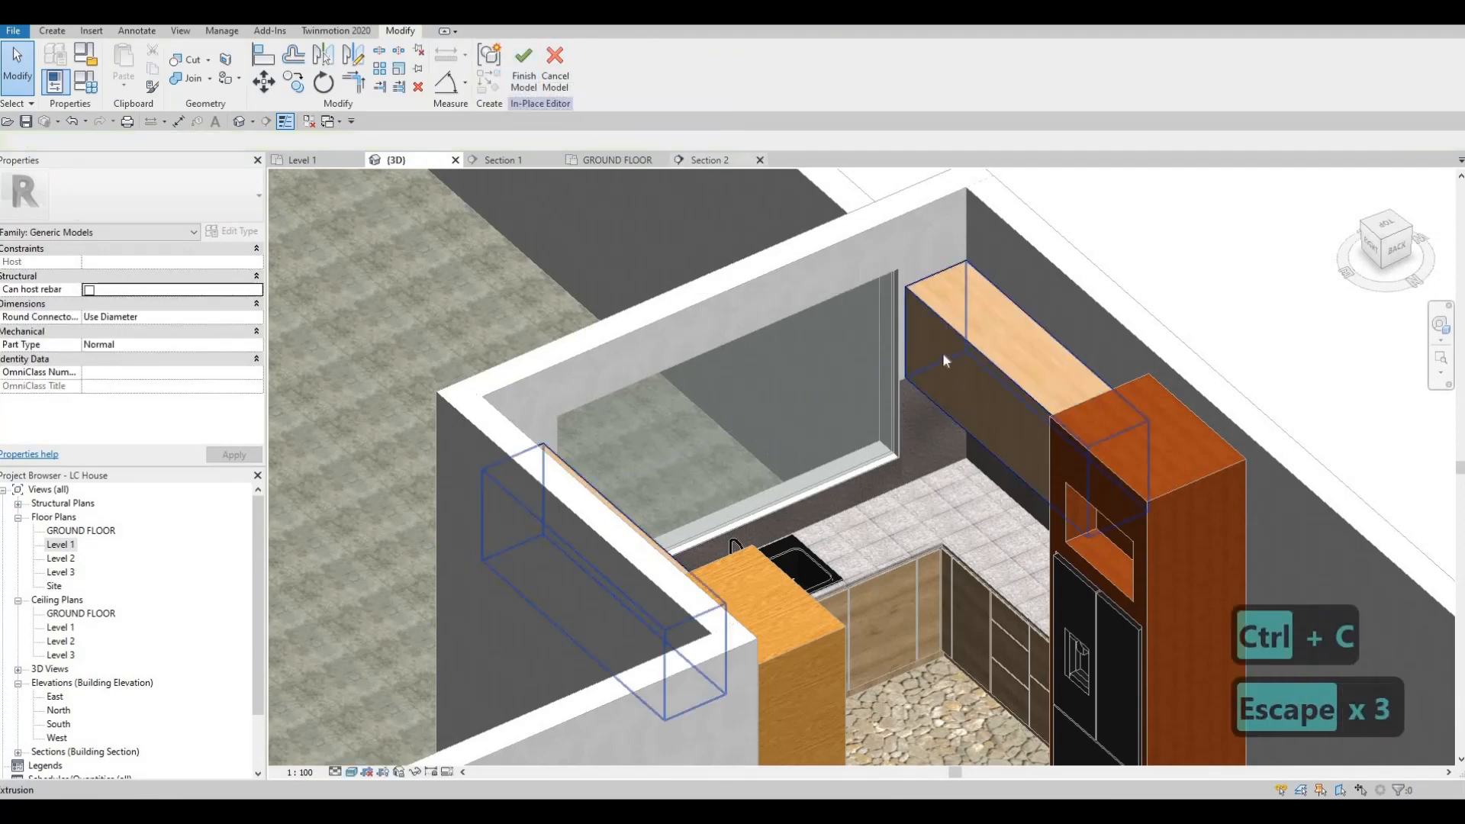
left_click(527, 76)
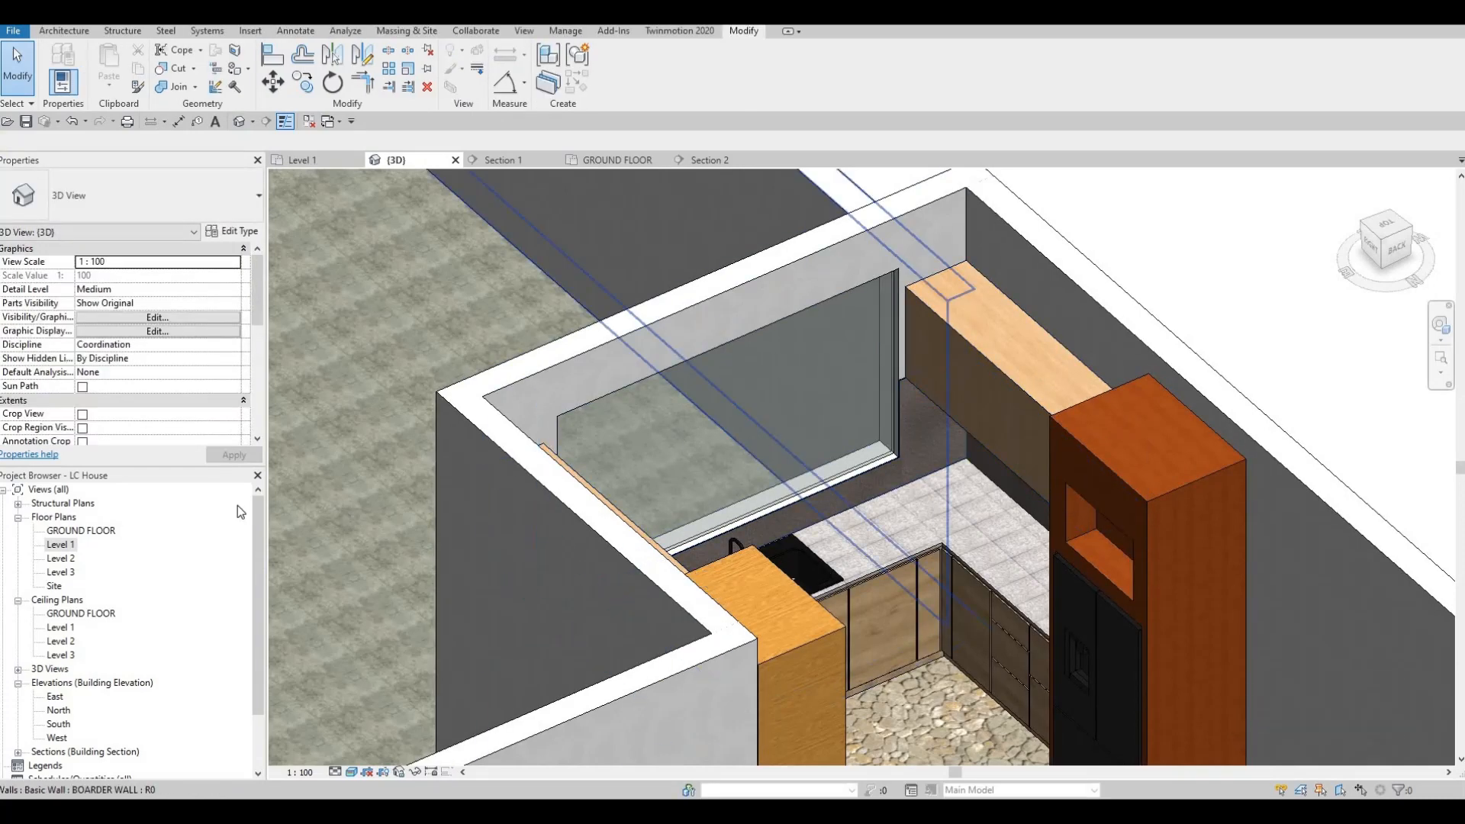
Step: Open the Level 1 floor plan and go to the Section 1 view through the kitchen
double_click(62, 546)
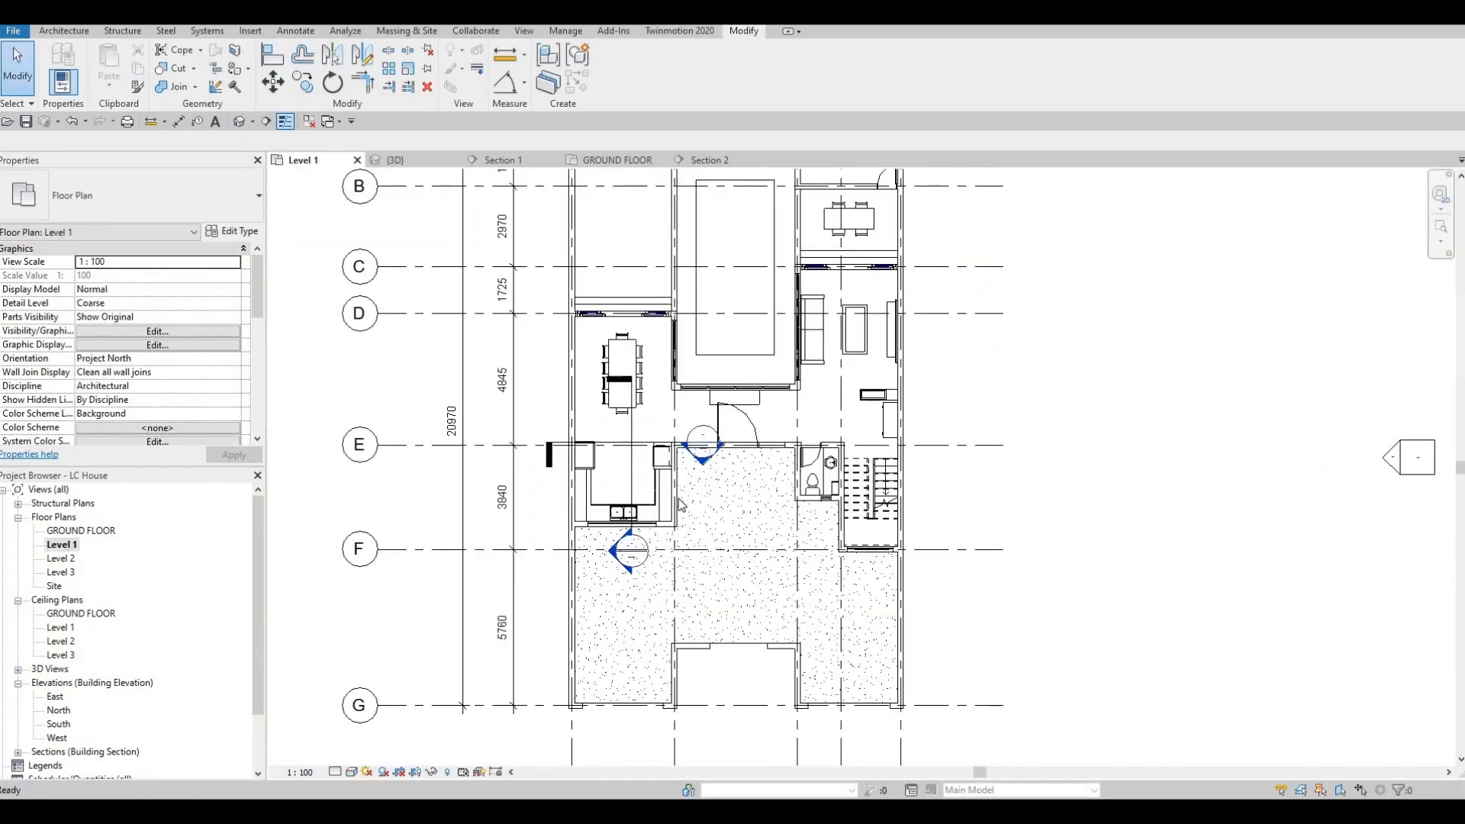
middle_click_drag(672, 531, 812, 543)
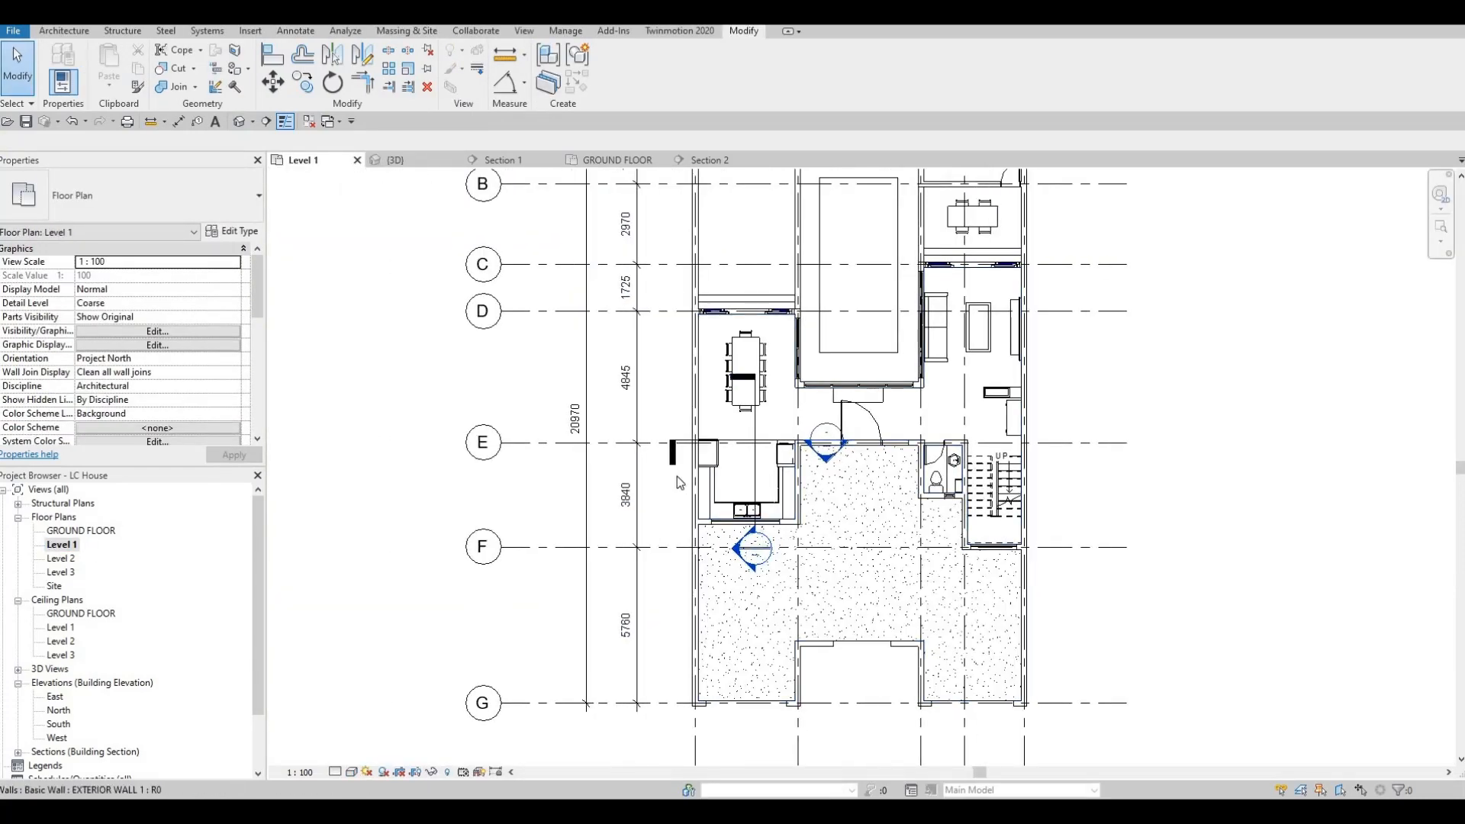
double_click(737, 551)
scroll(708, 480, "down", 6)
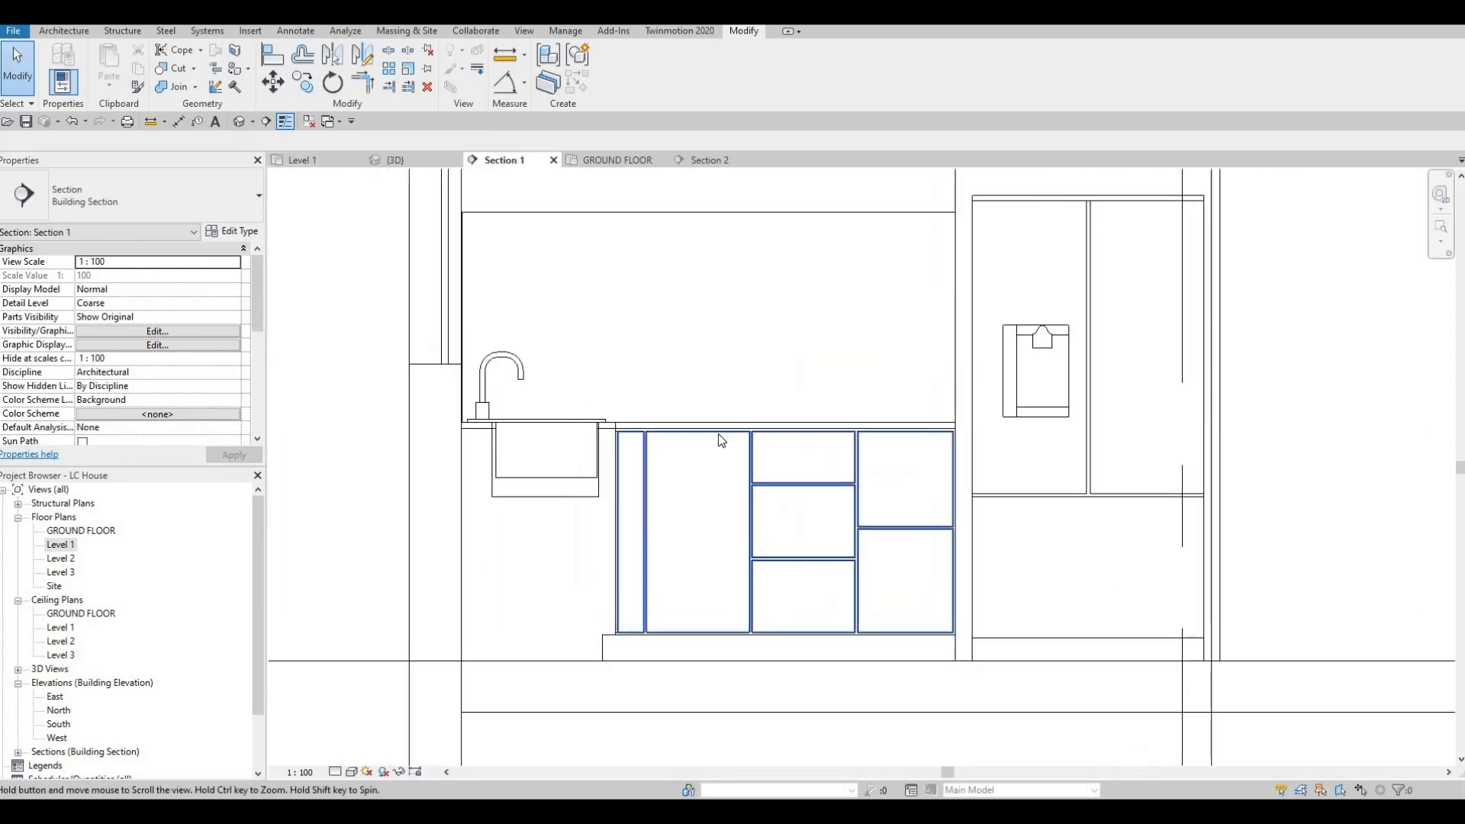
Step: Create a new in-place component in the Generic Models category and accept its name
left_click(64, 34)
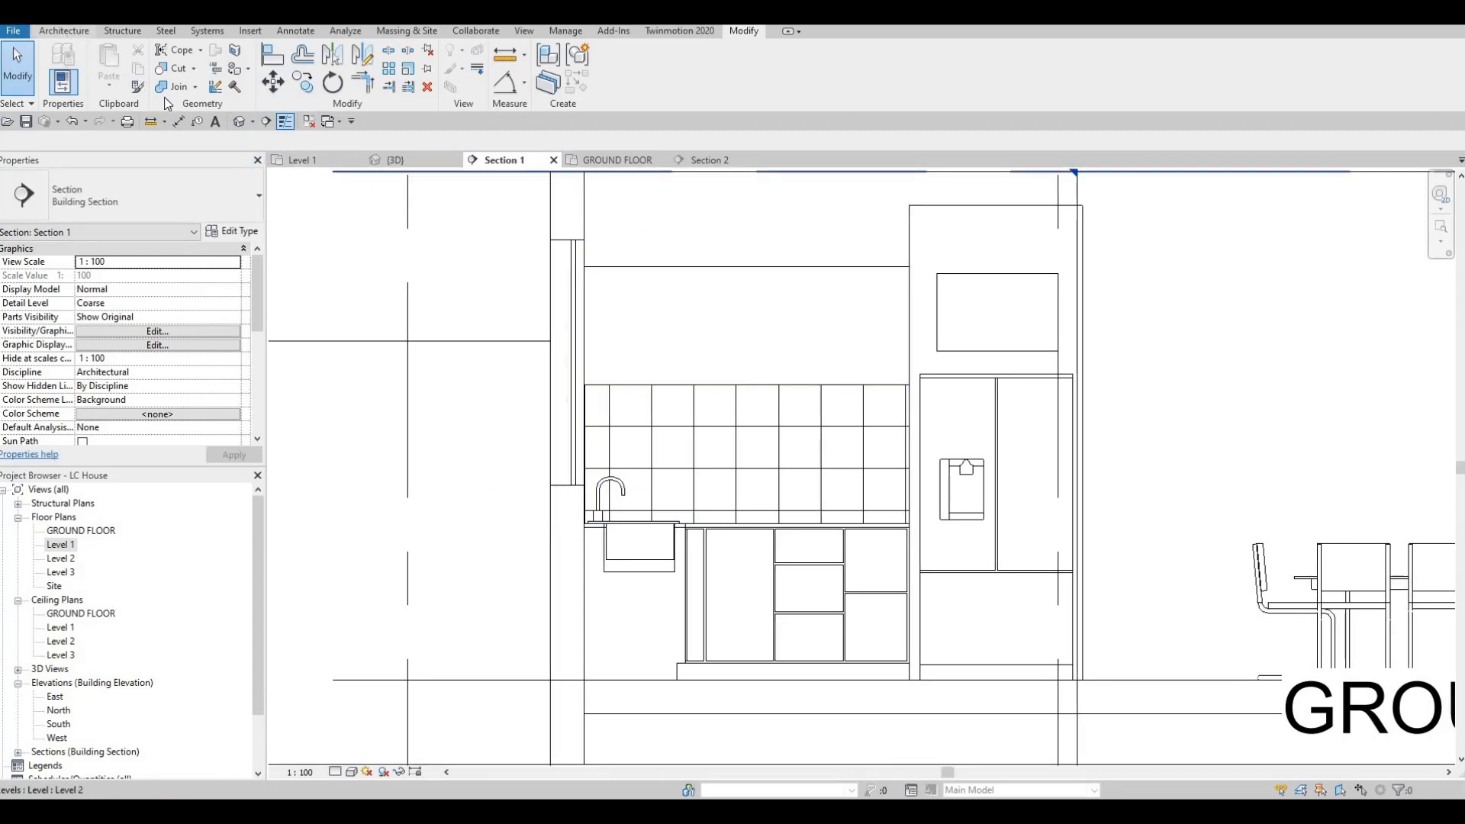
left_click(176, 84)
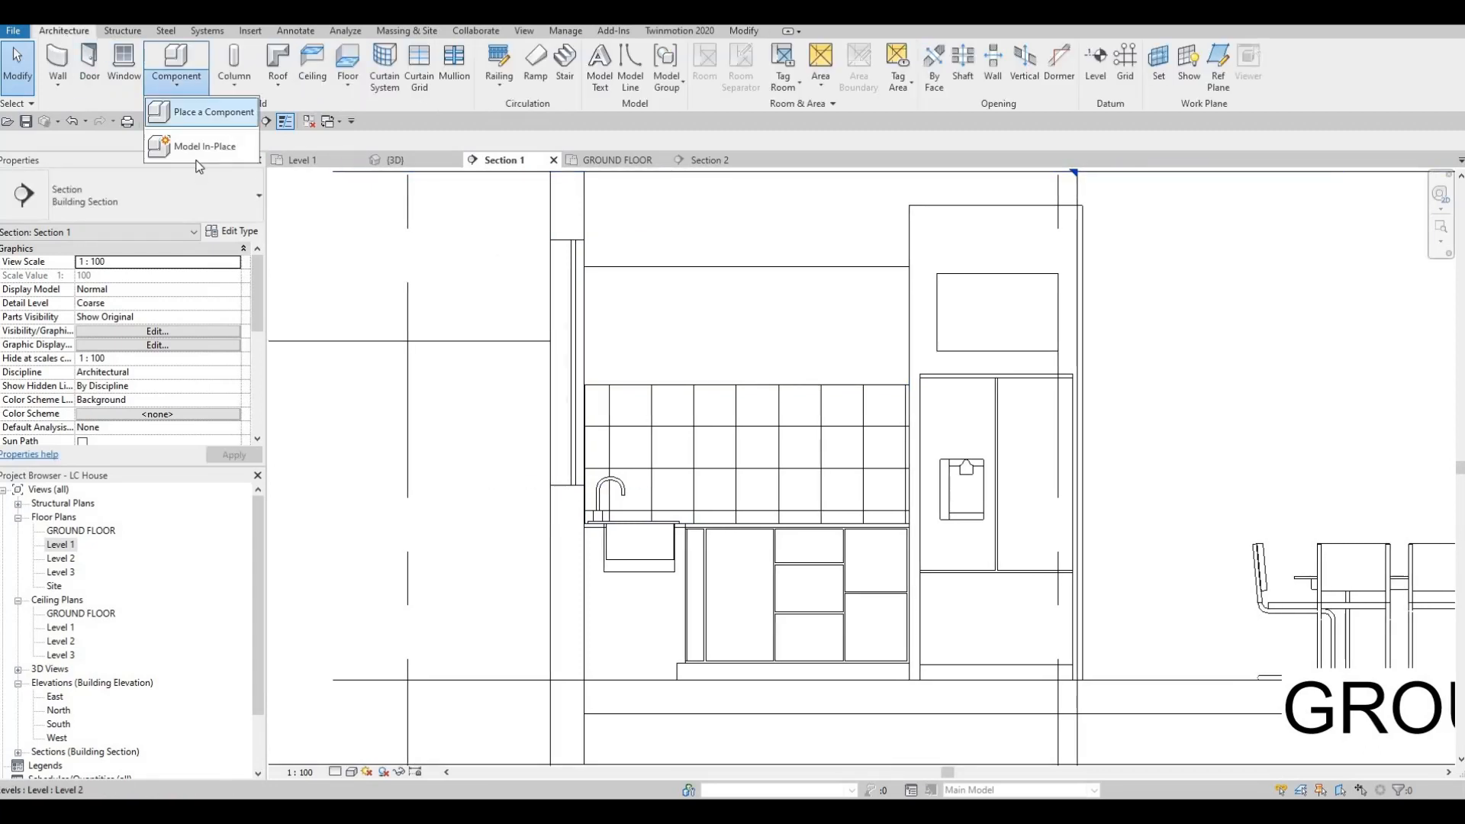
left_click(206, 144)
scroll(894, 313, "down", 3)
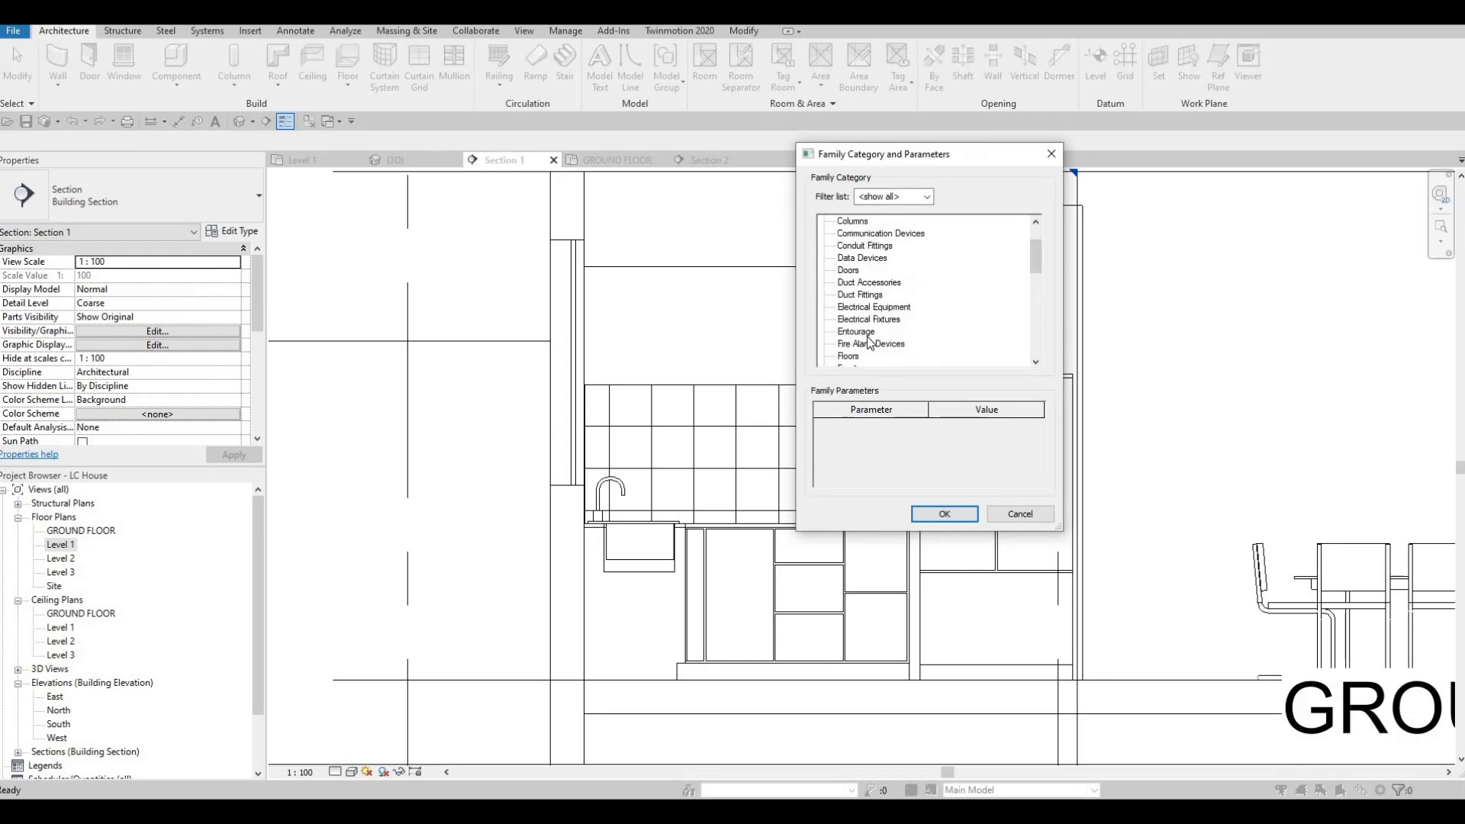
left_click(939, 515)
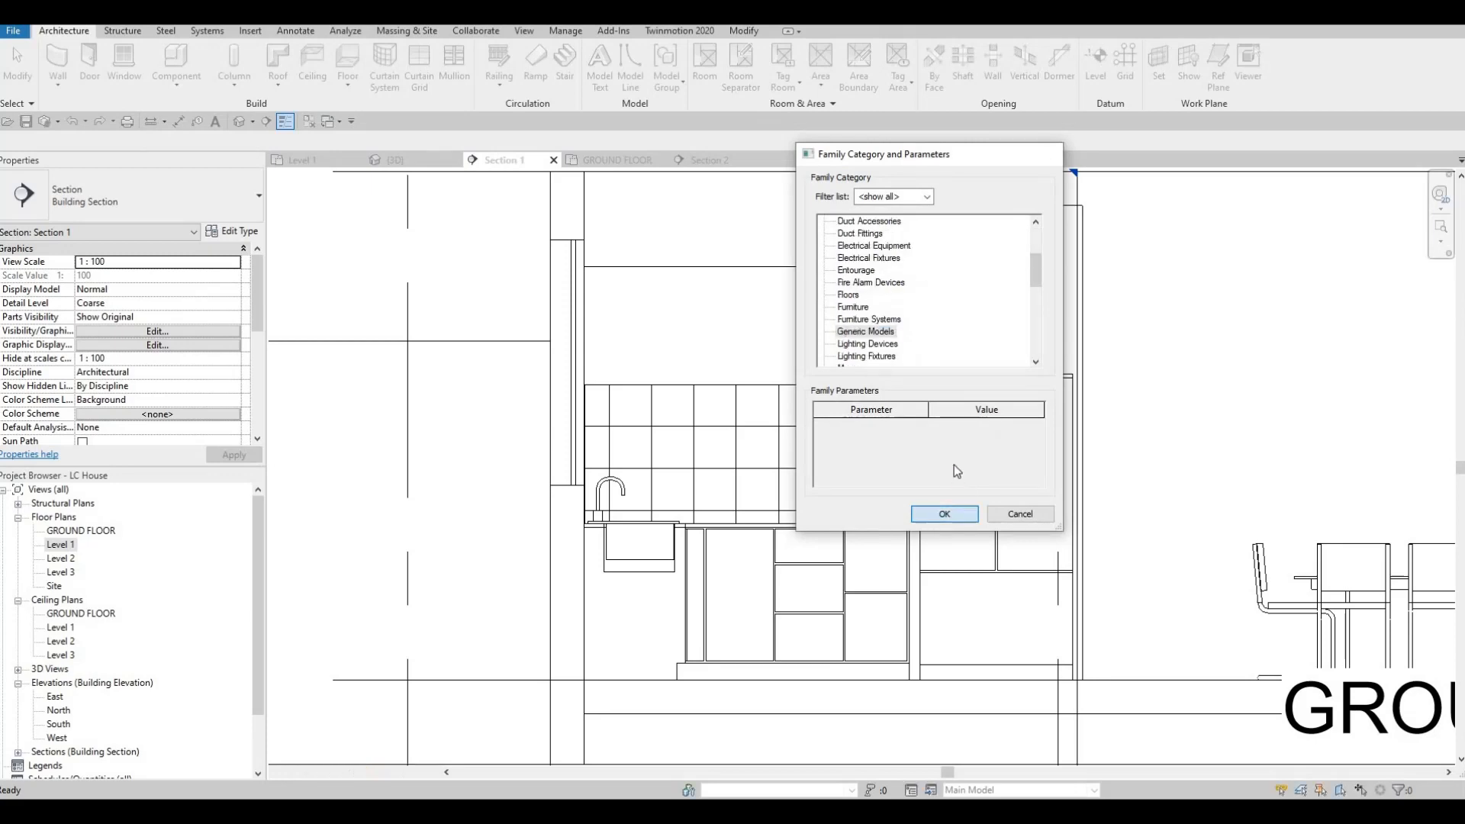
left_click(753, 435)
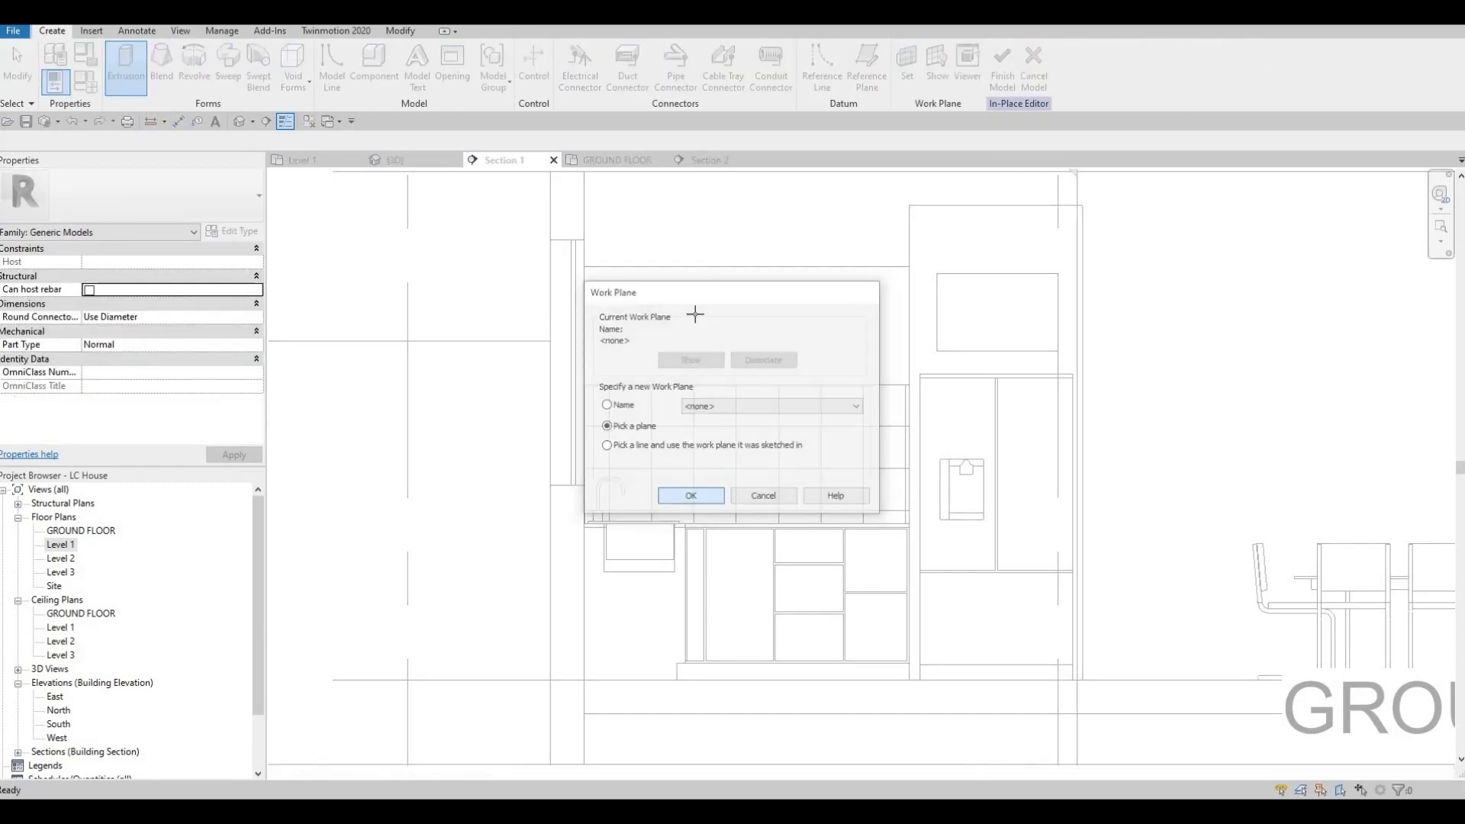
Step: Start an extrusion on a picked plane and sketch a rectangle about 502 by 677 mm inside the upper cabinet front with a 10 mm offset
key("Return")
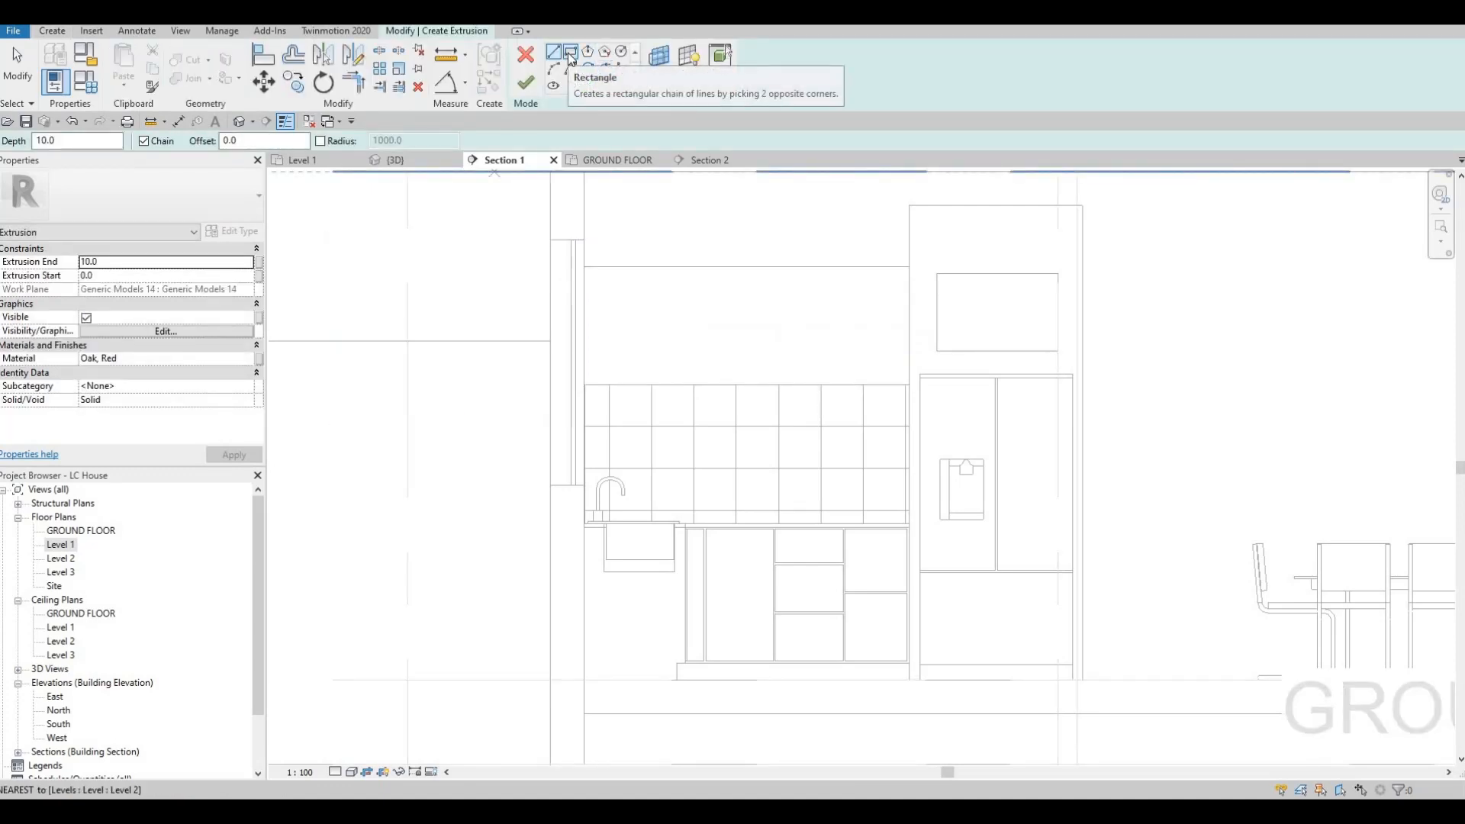
left_click(569, 54)
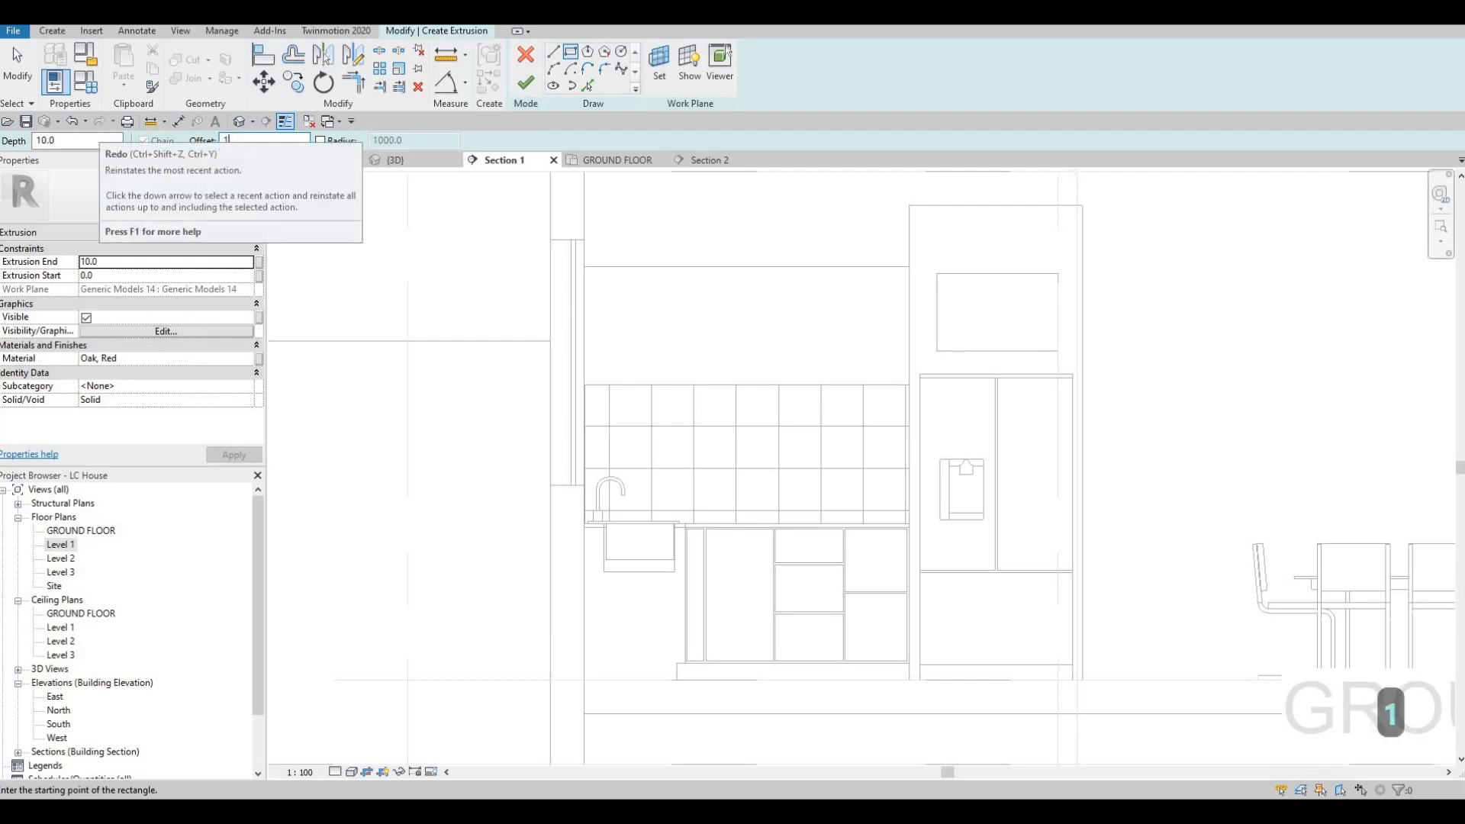
scroll(580, 267, "up", 4)
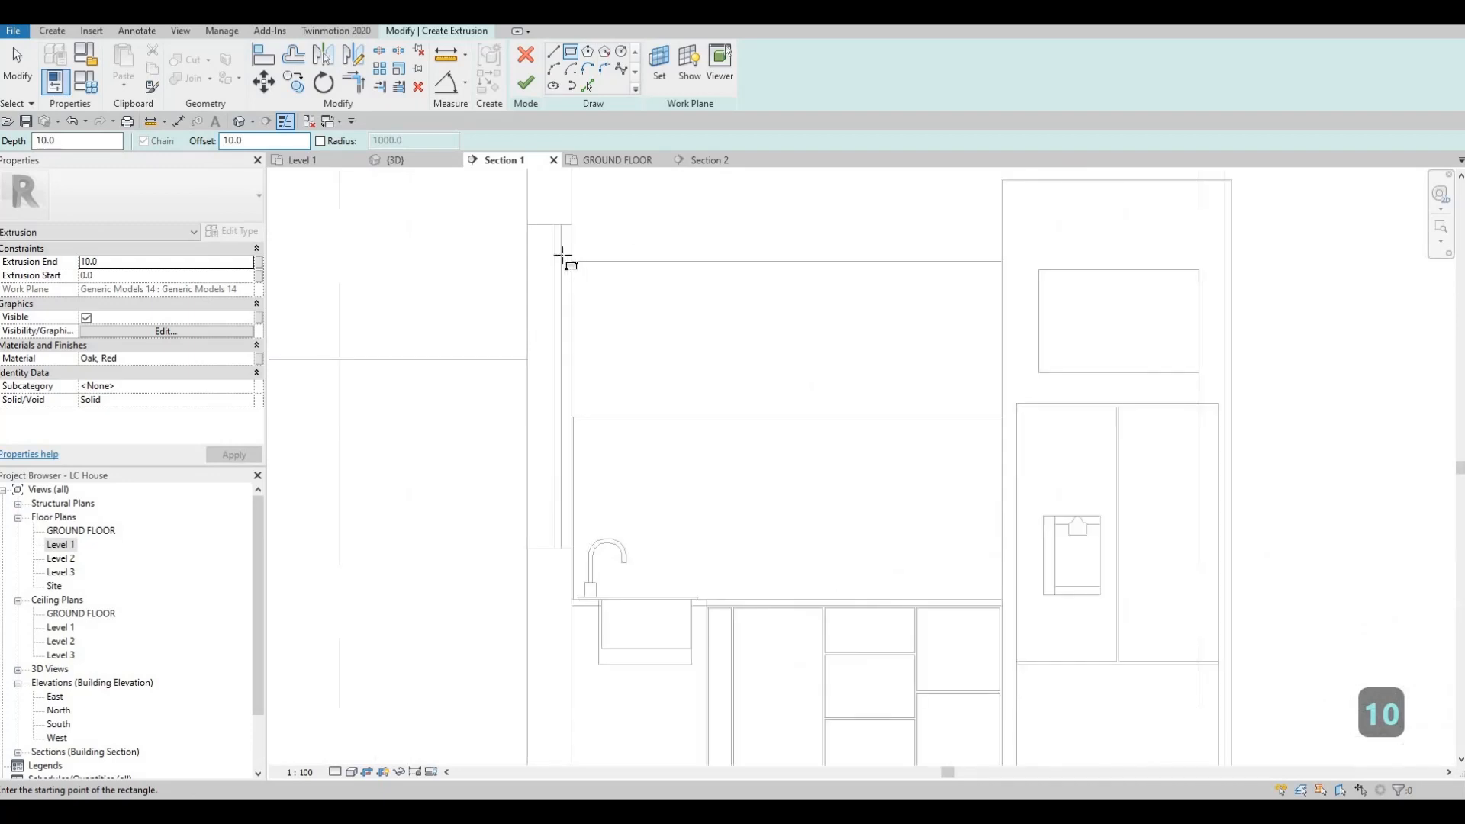
left_click(562, 246)
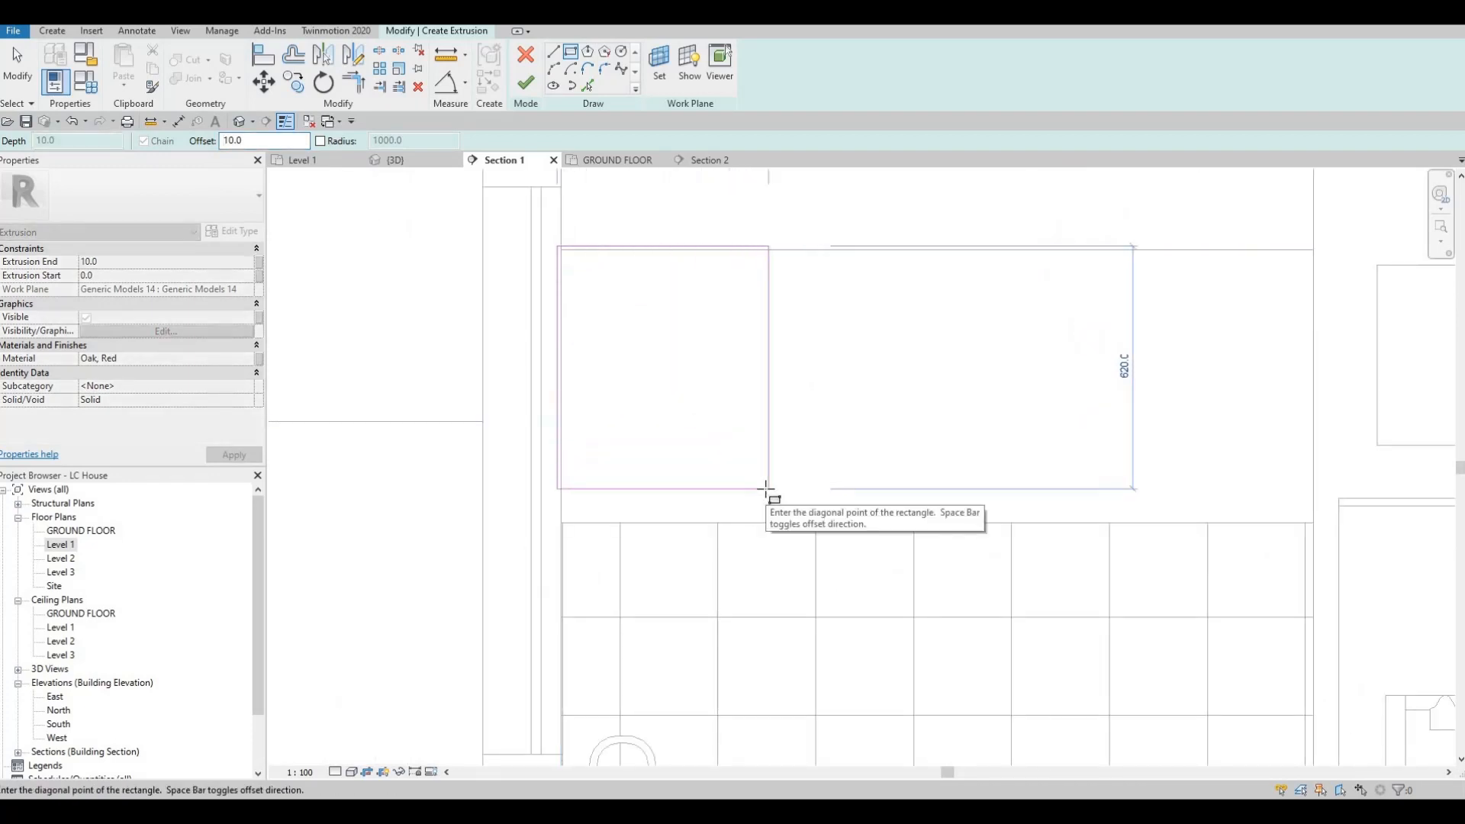
key("space")
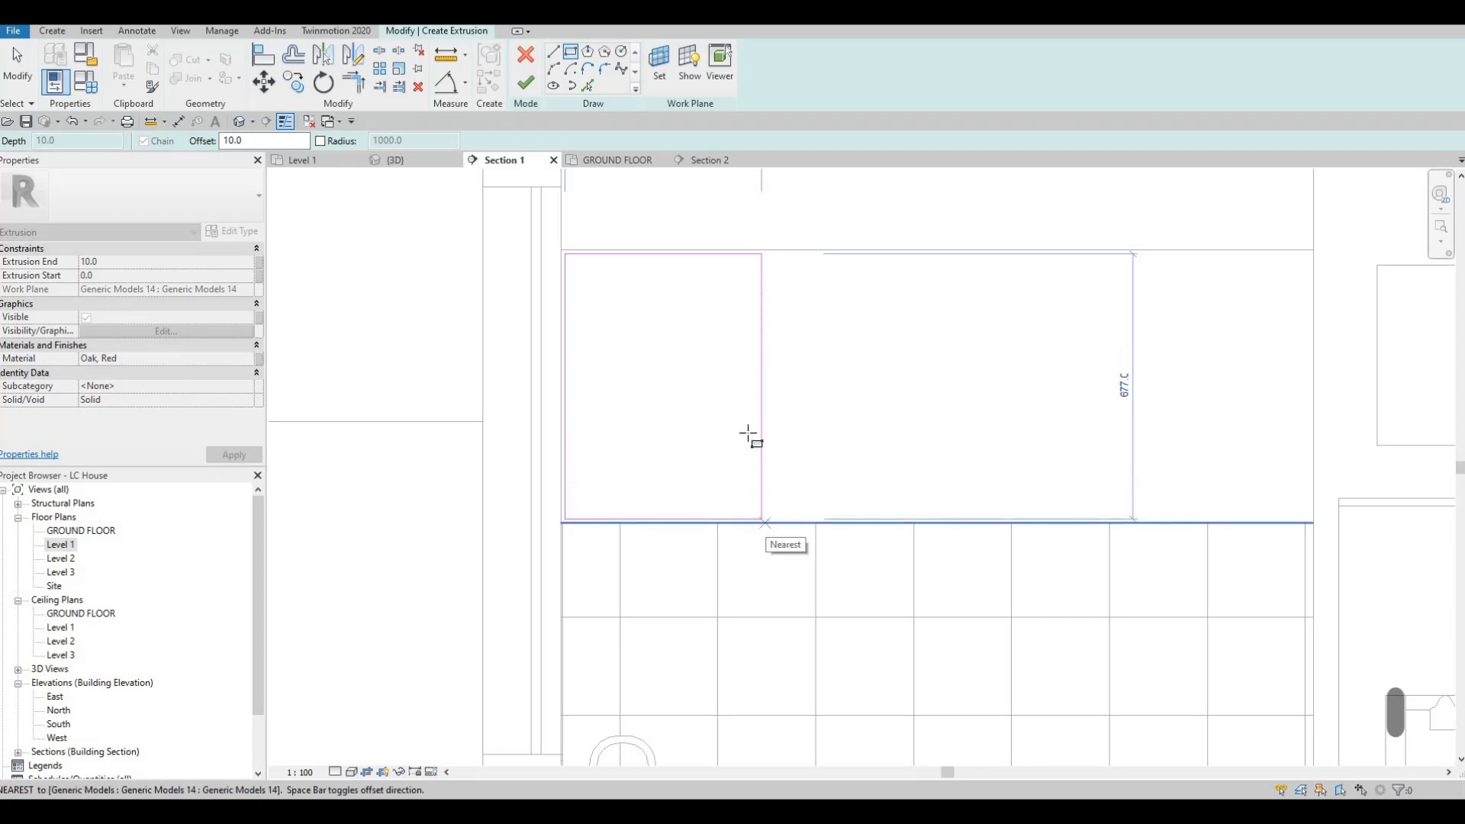
left_click(748, 434)
scroll(762, 473, "down", 5)
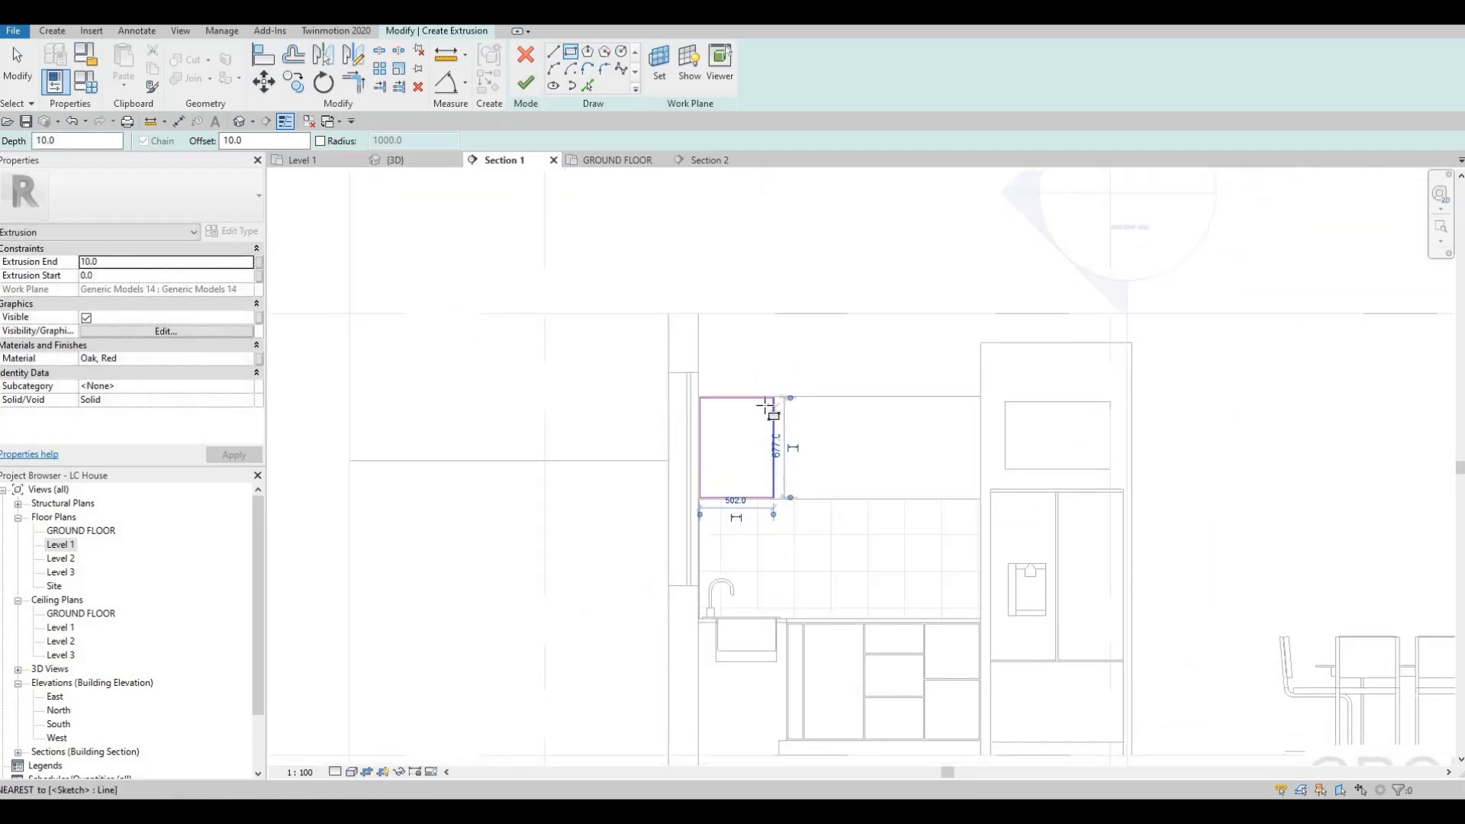
scroll(765, 482, "up", 2)
scroll(772, 412, "up", 2)
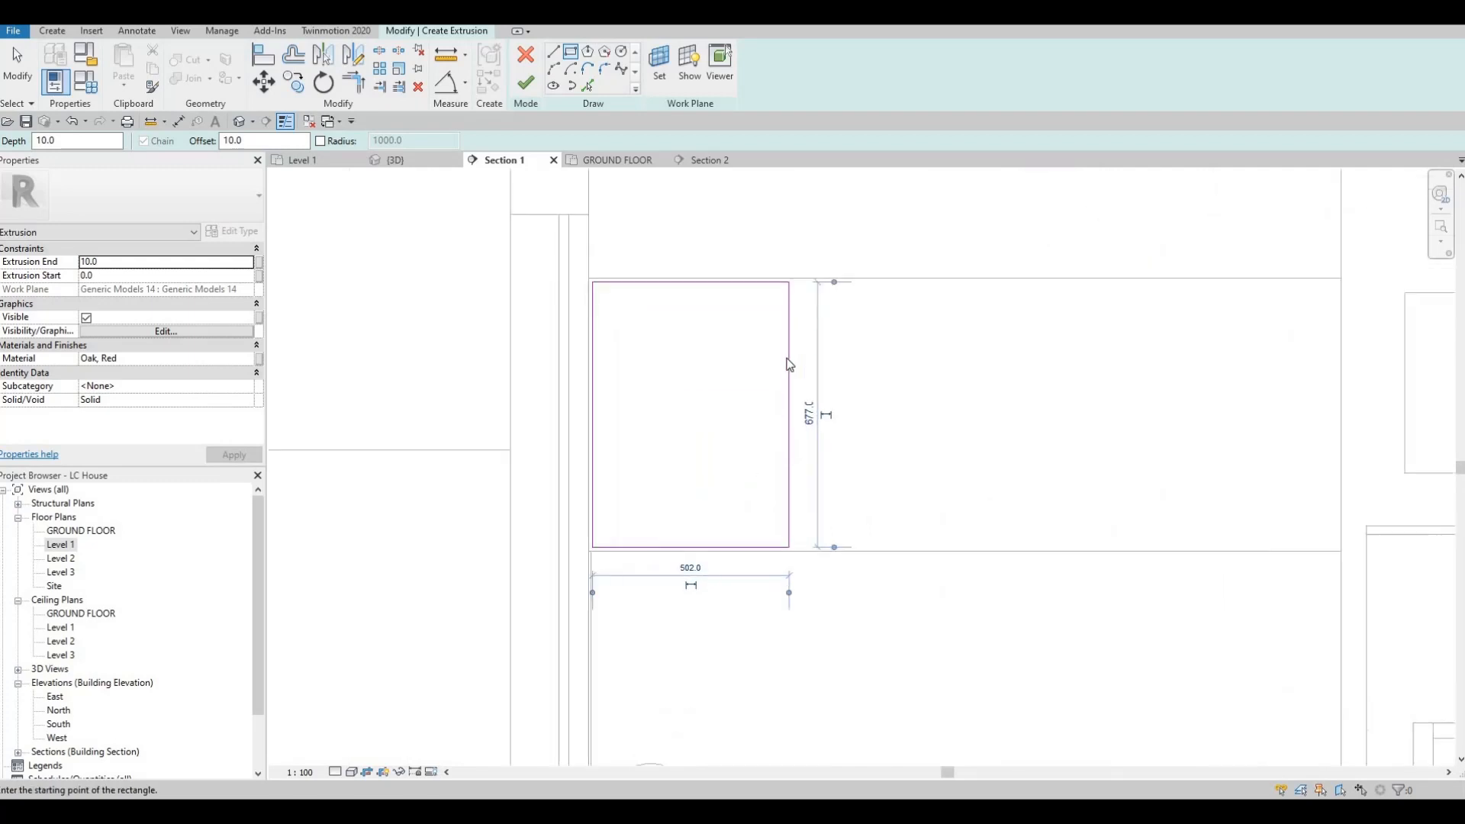
key("Escape")
key("Escape")
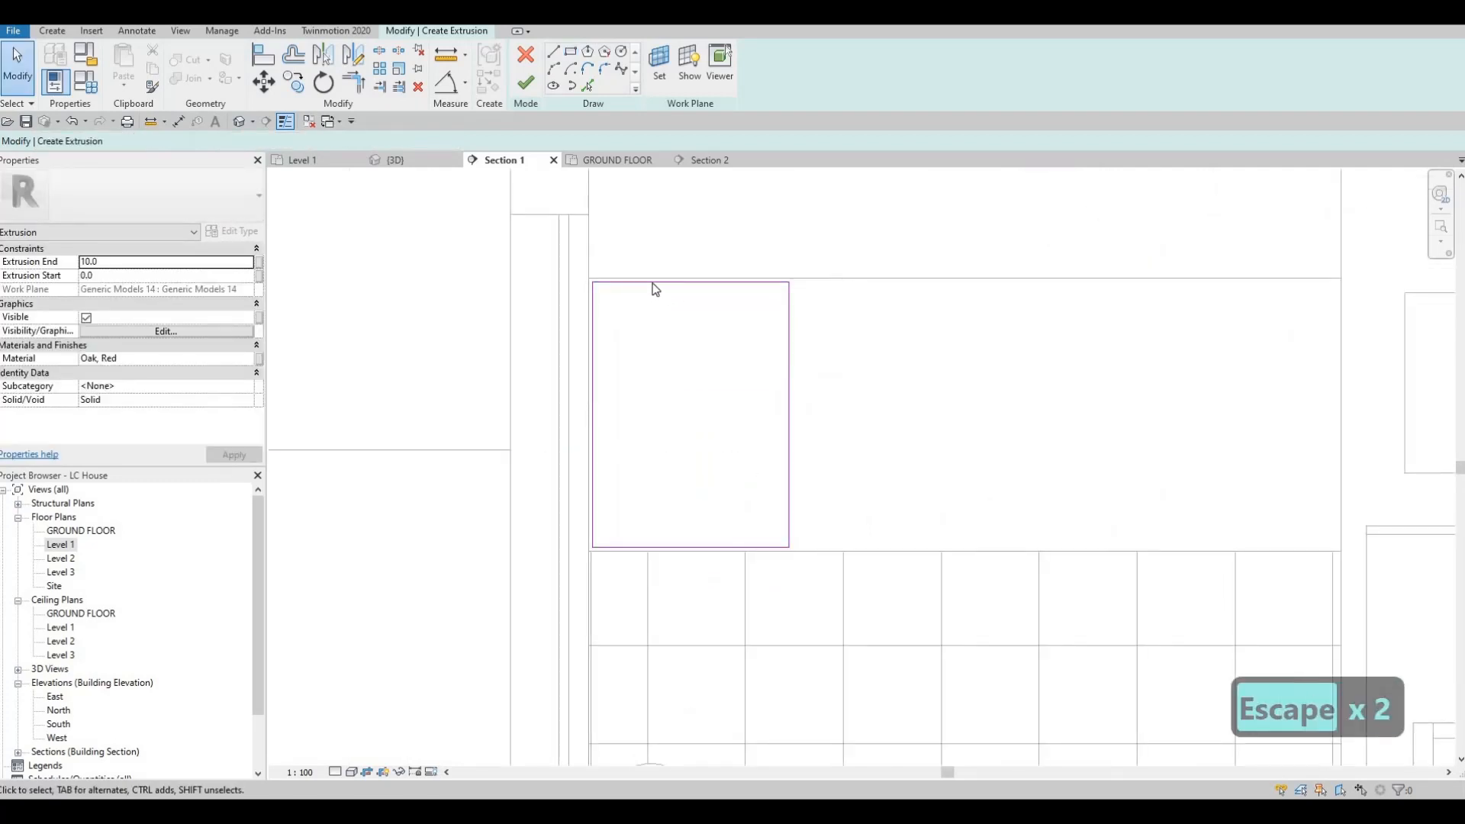
Step: Set the sketched door rectangle's width to 400 mm
left_click(789, 336)
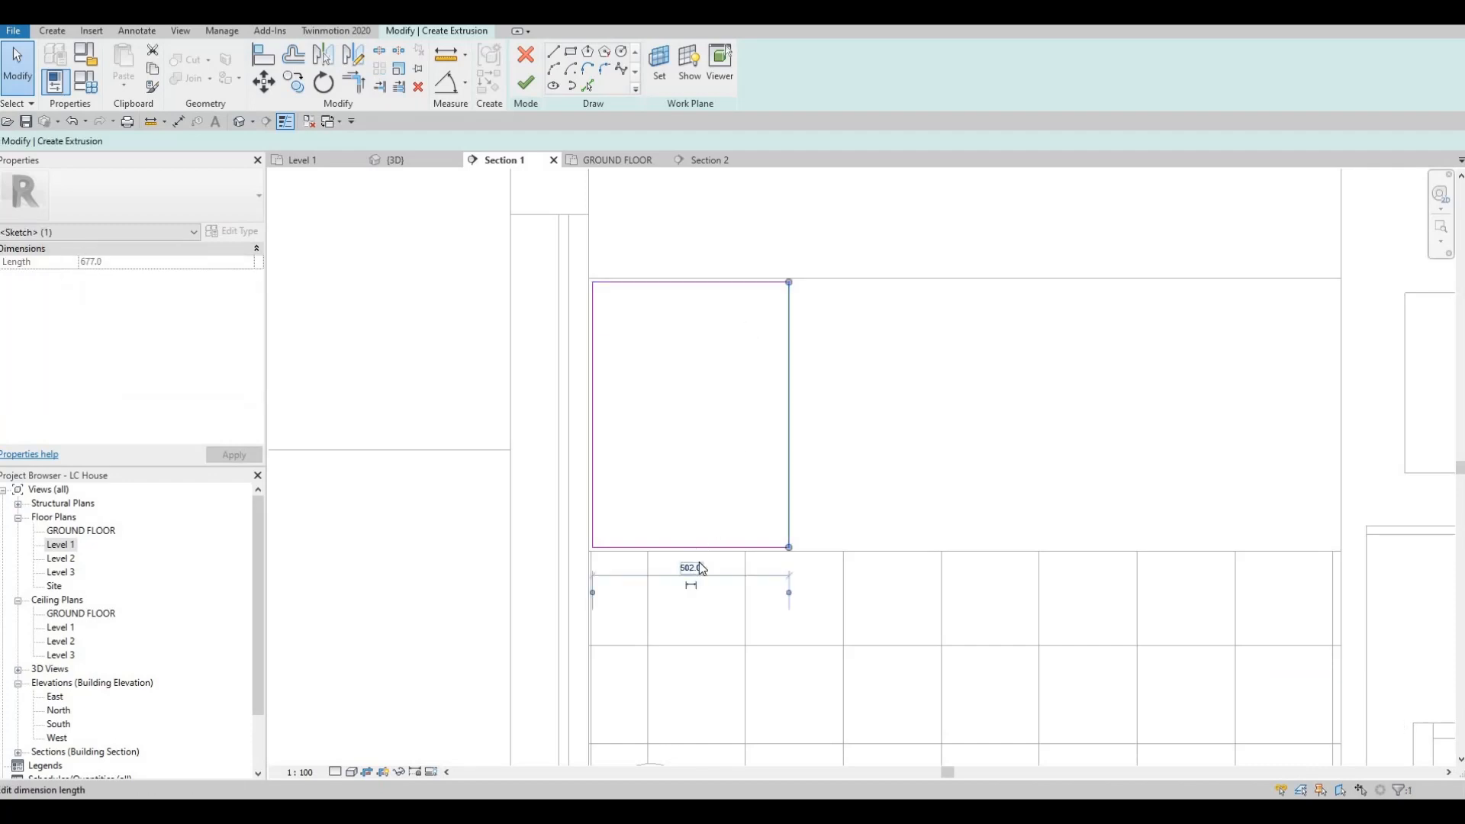
left_click(698, 566)
type("4000")
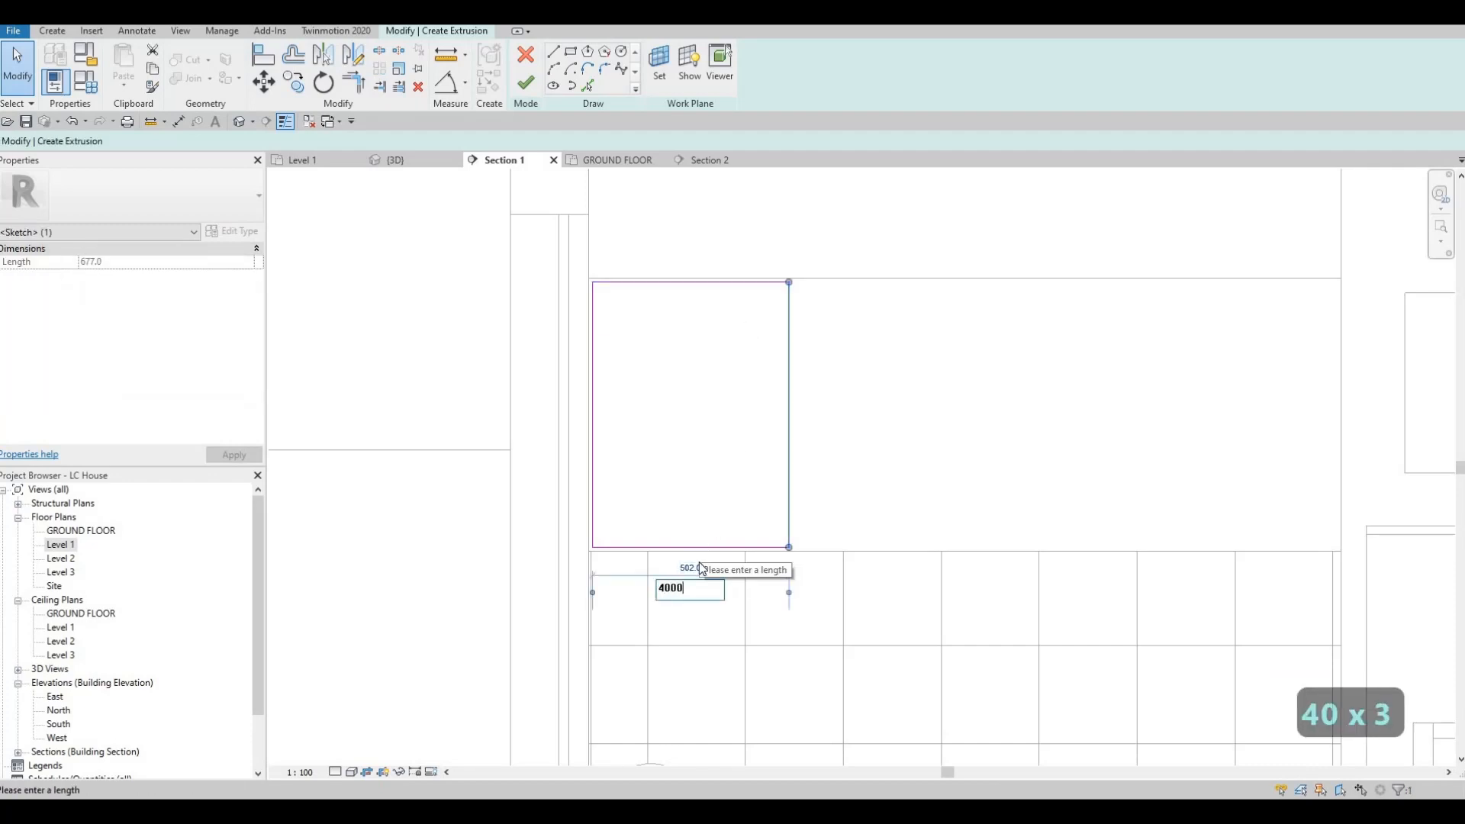
key("BackSpace")
key("Return")
key("Escape")
key("Escape")
key("Escape")
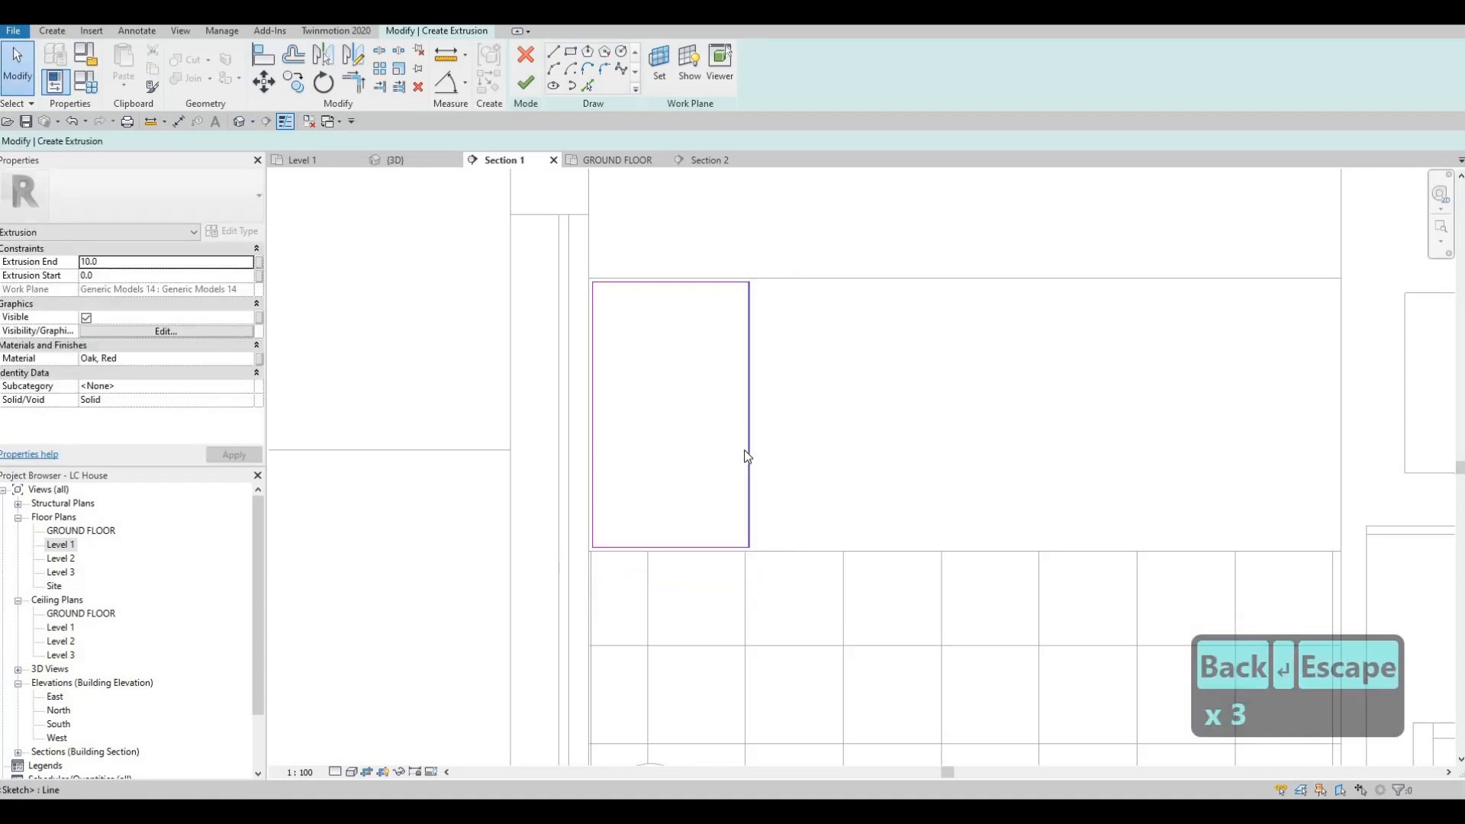
Step: Copy the whole door rectangle to the right of the original, leaving a gap of about 15 mm between them
key("Tab")
left_click(747, 456)
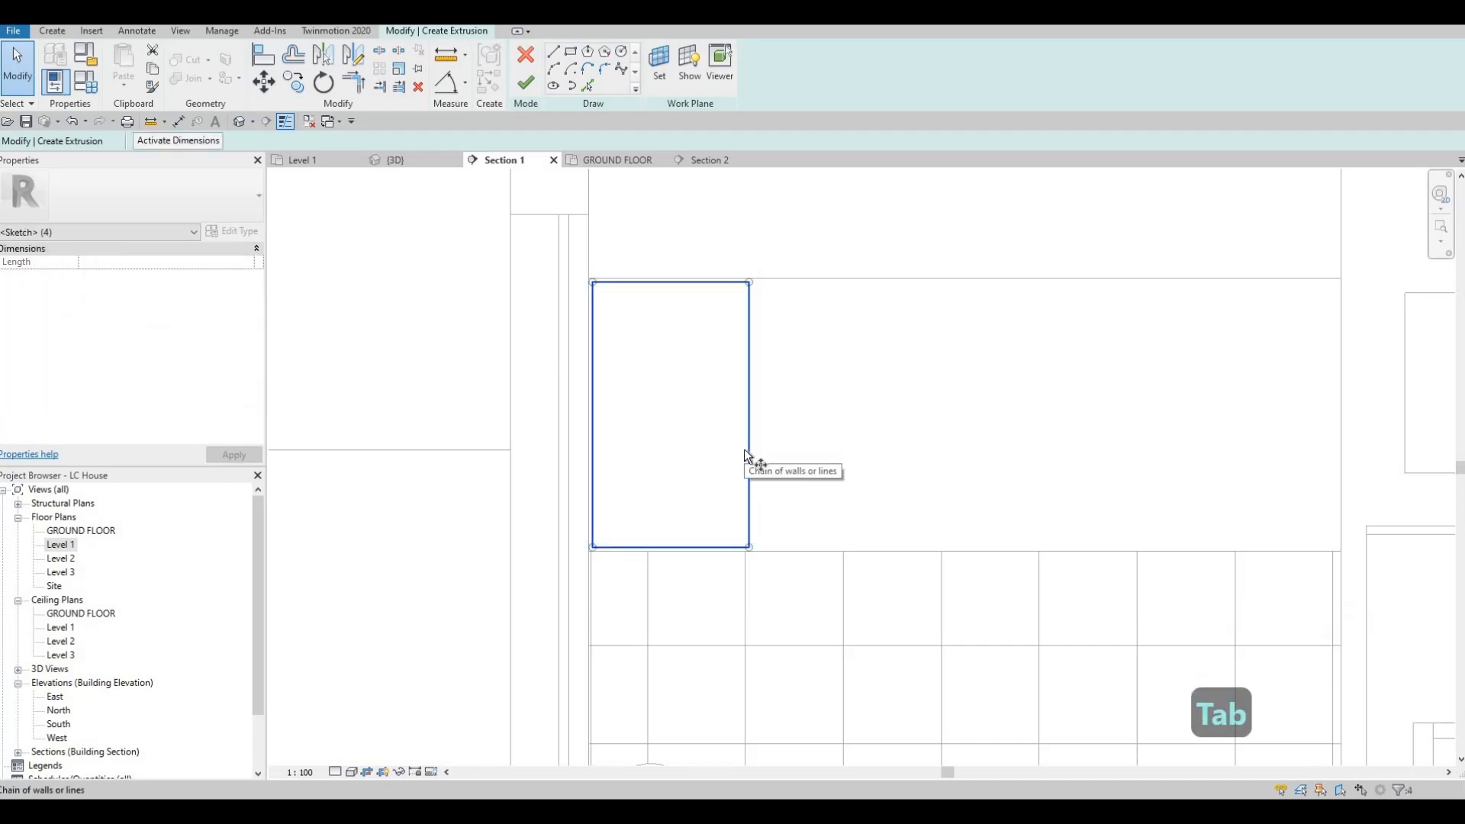
key("c")
key("o")
scroll(574, 271, "up", 4)
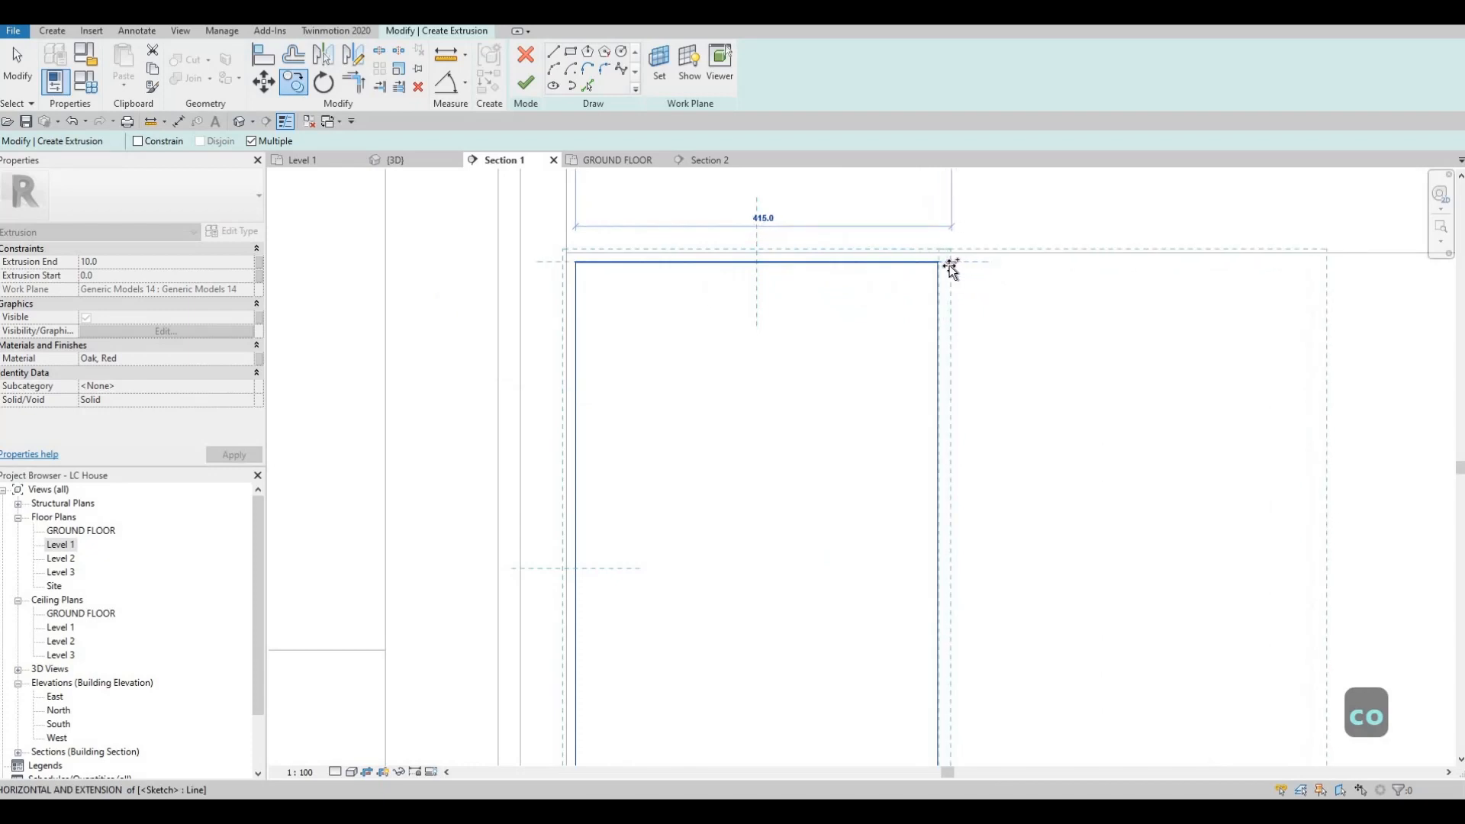
left_click(962, 336)
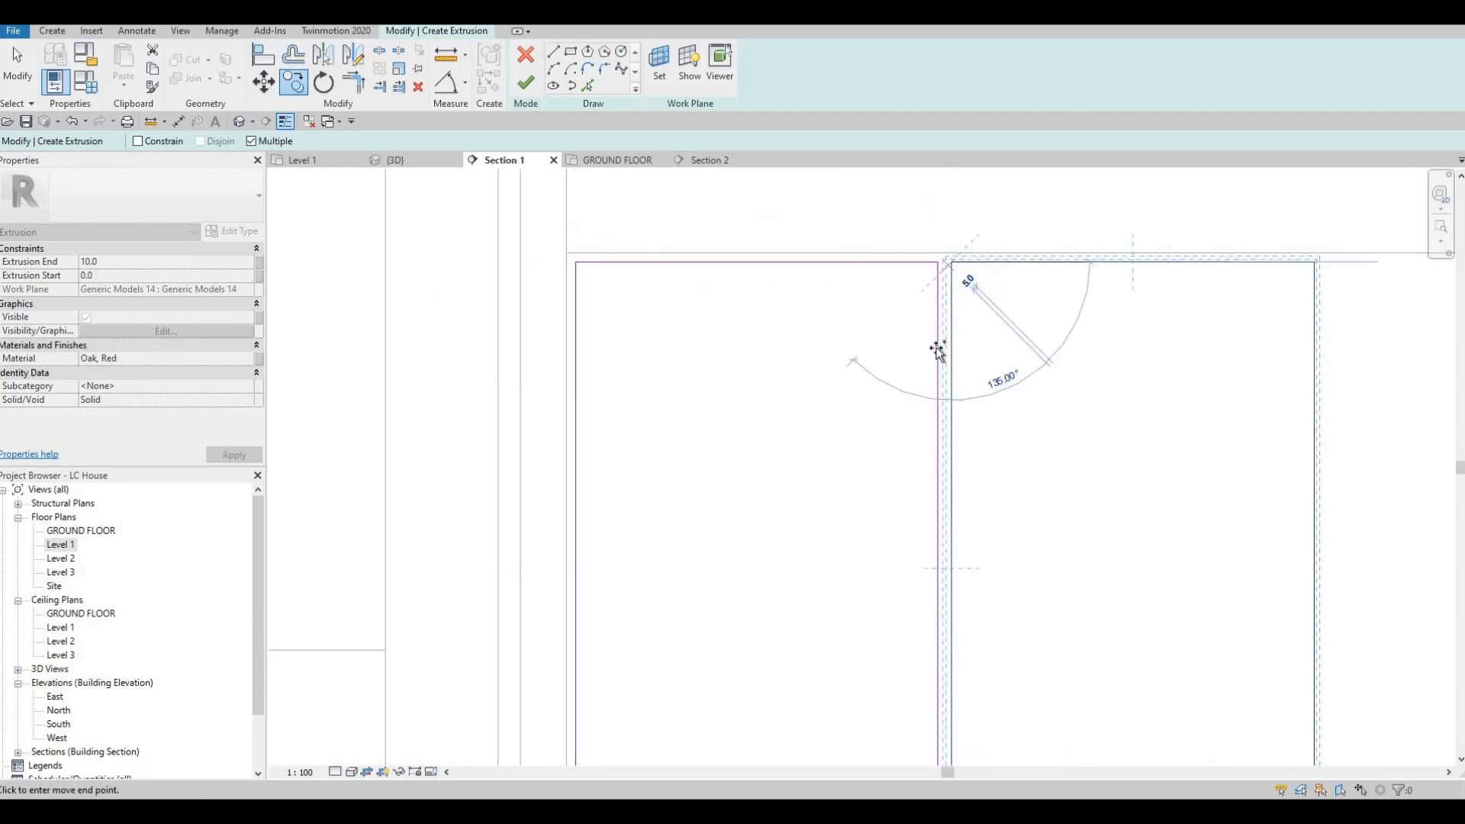
scroll(971, 331, "down", 2)
key("Escape")
key("Escape")
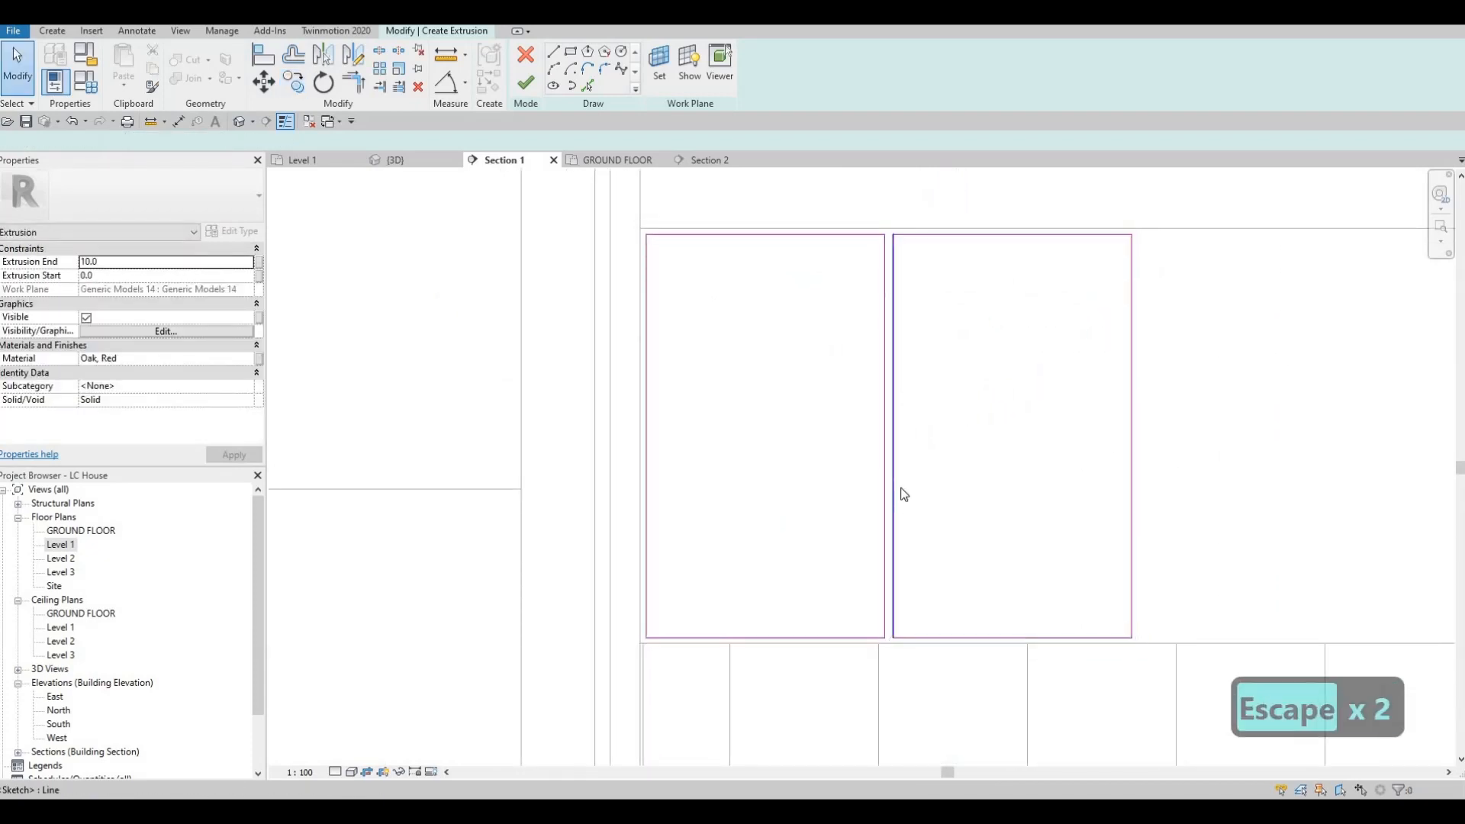
Step: Set the gap between the two door rectangles to 10 mm by moving the second one's near edge
left_click(897, 489)
middle_click_drag(901, 650, 851, 623)
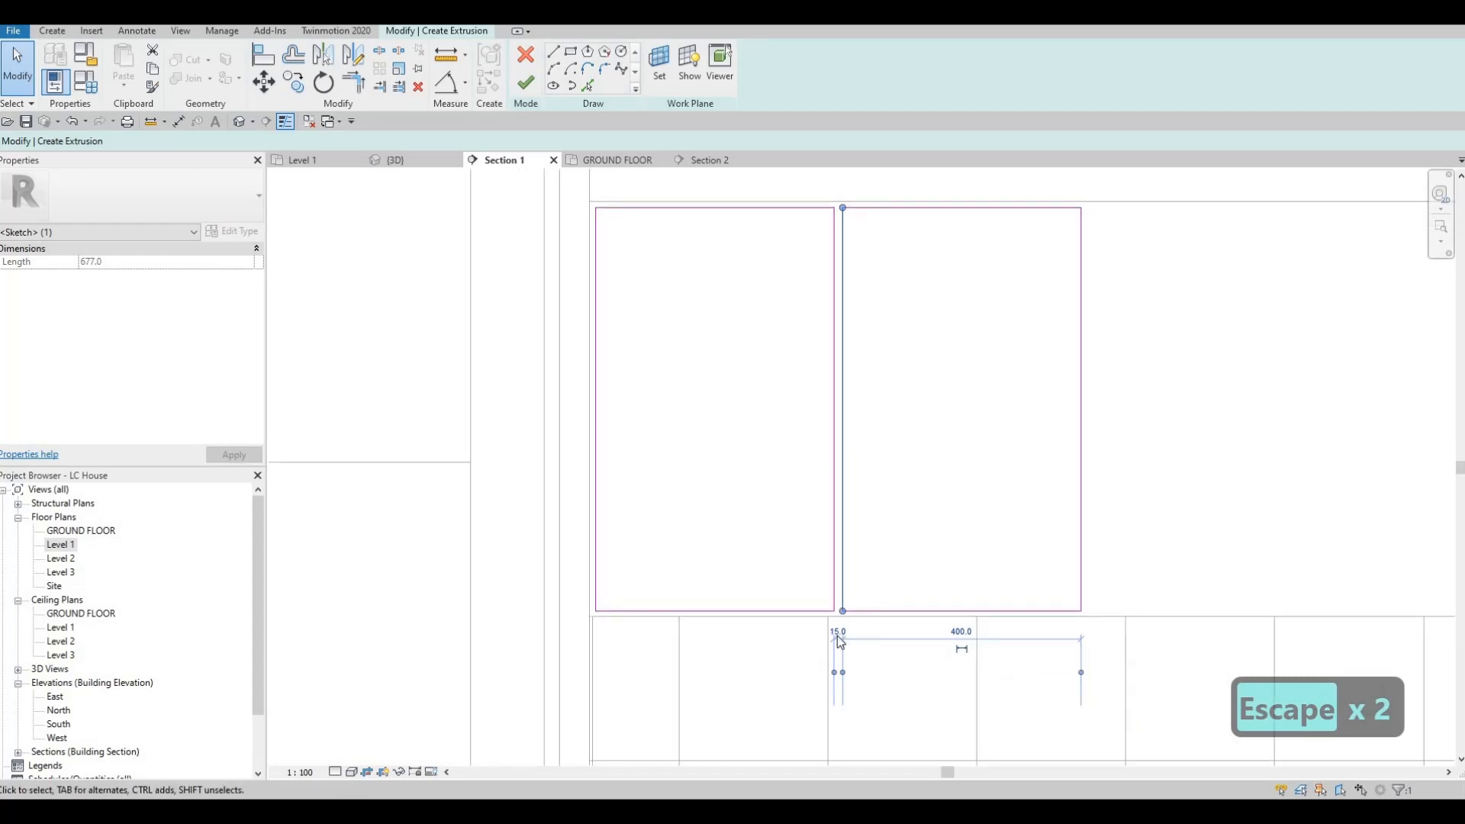
type("10")
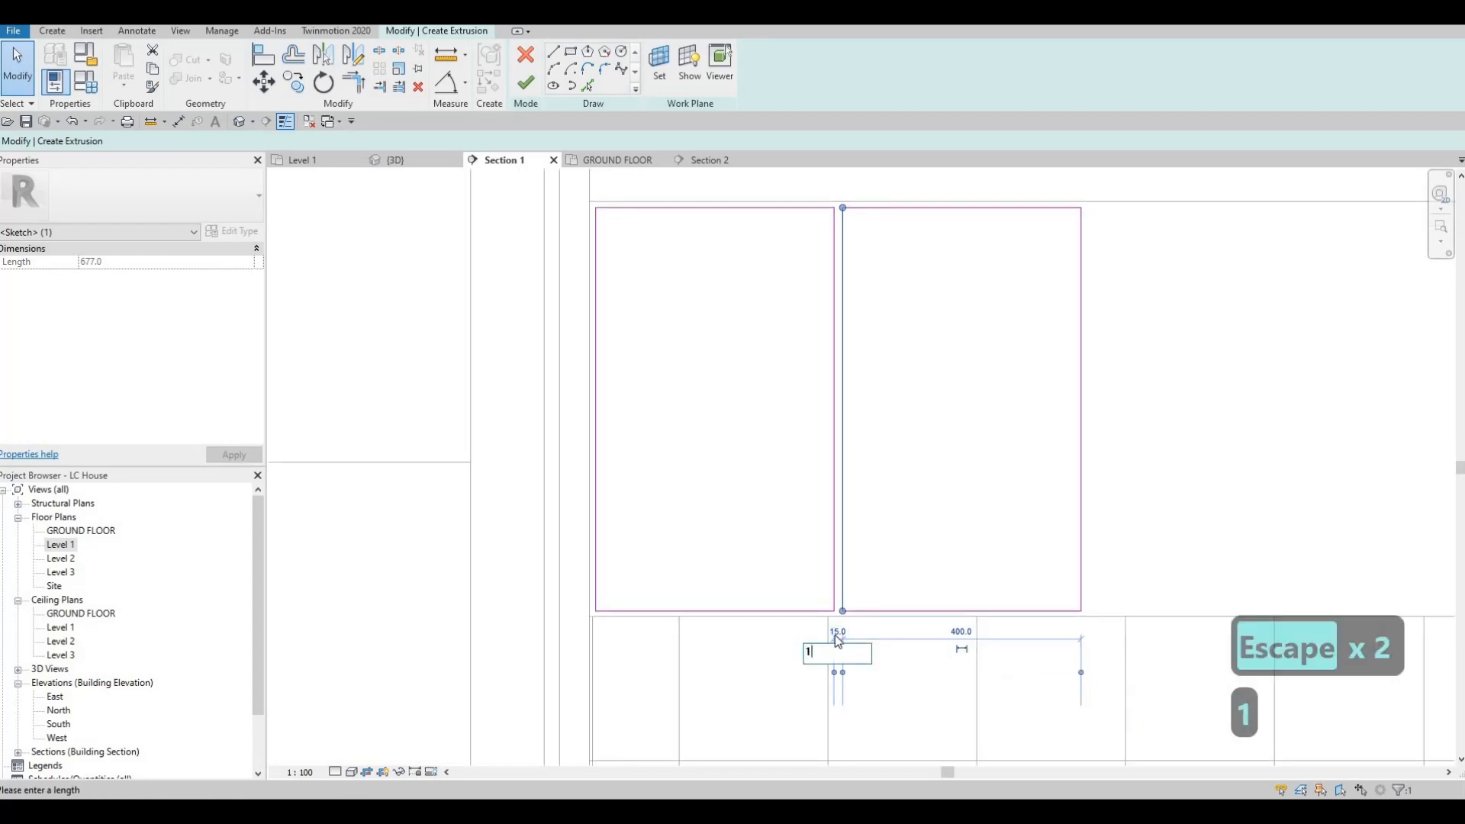
key("Return")
key("Escape")
key("Escape")
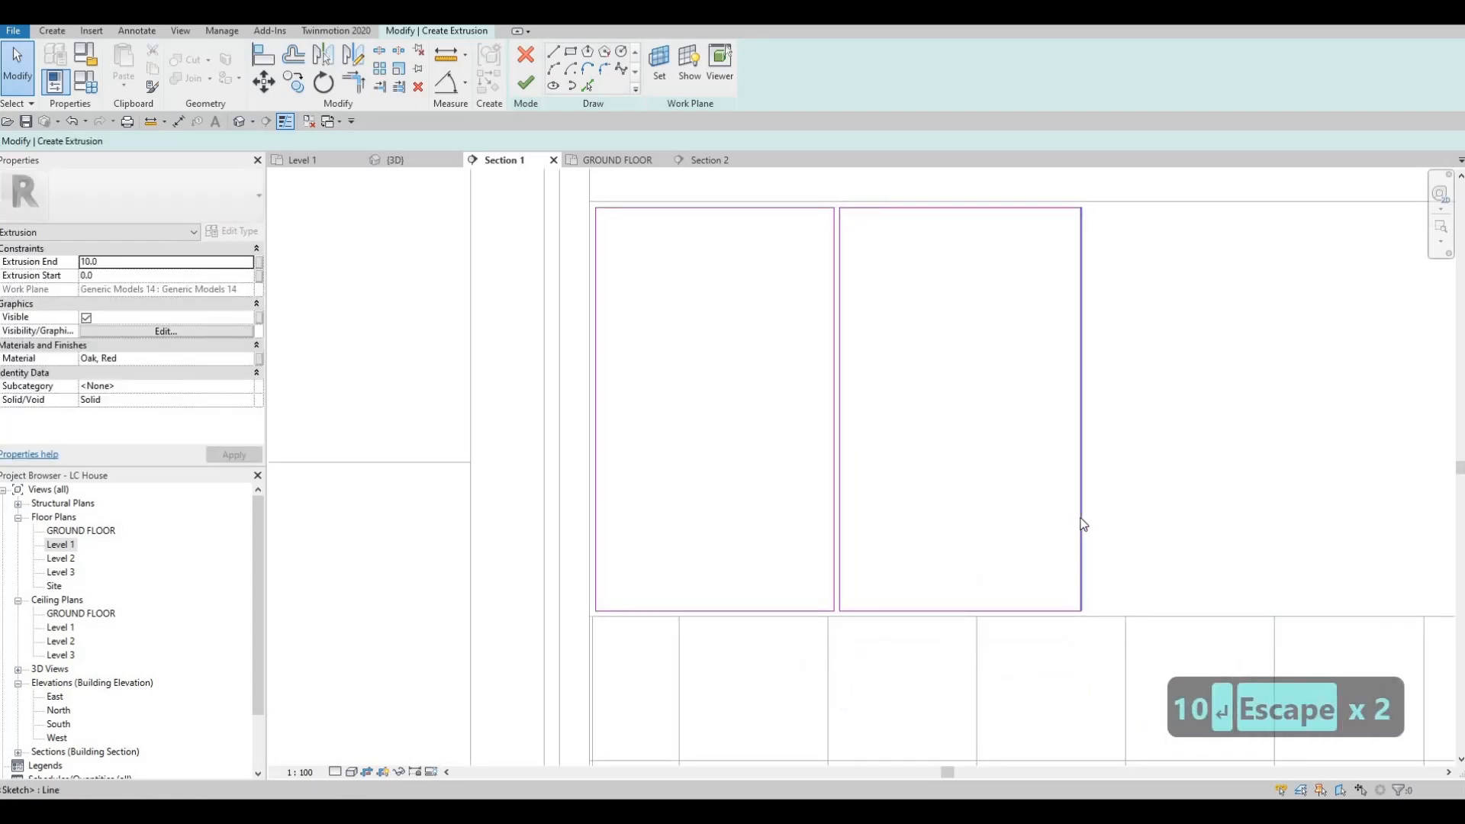
Step: Set the second door rectangle's width to 400 mm using its far edge
left_click(1081, 524)
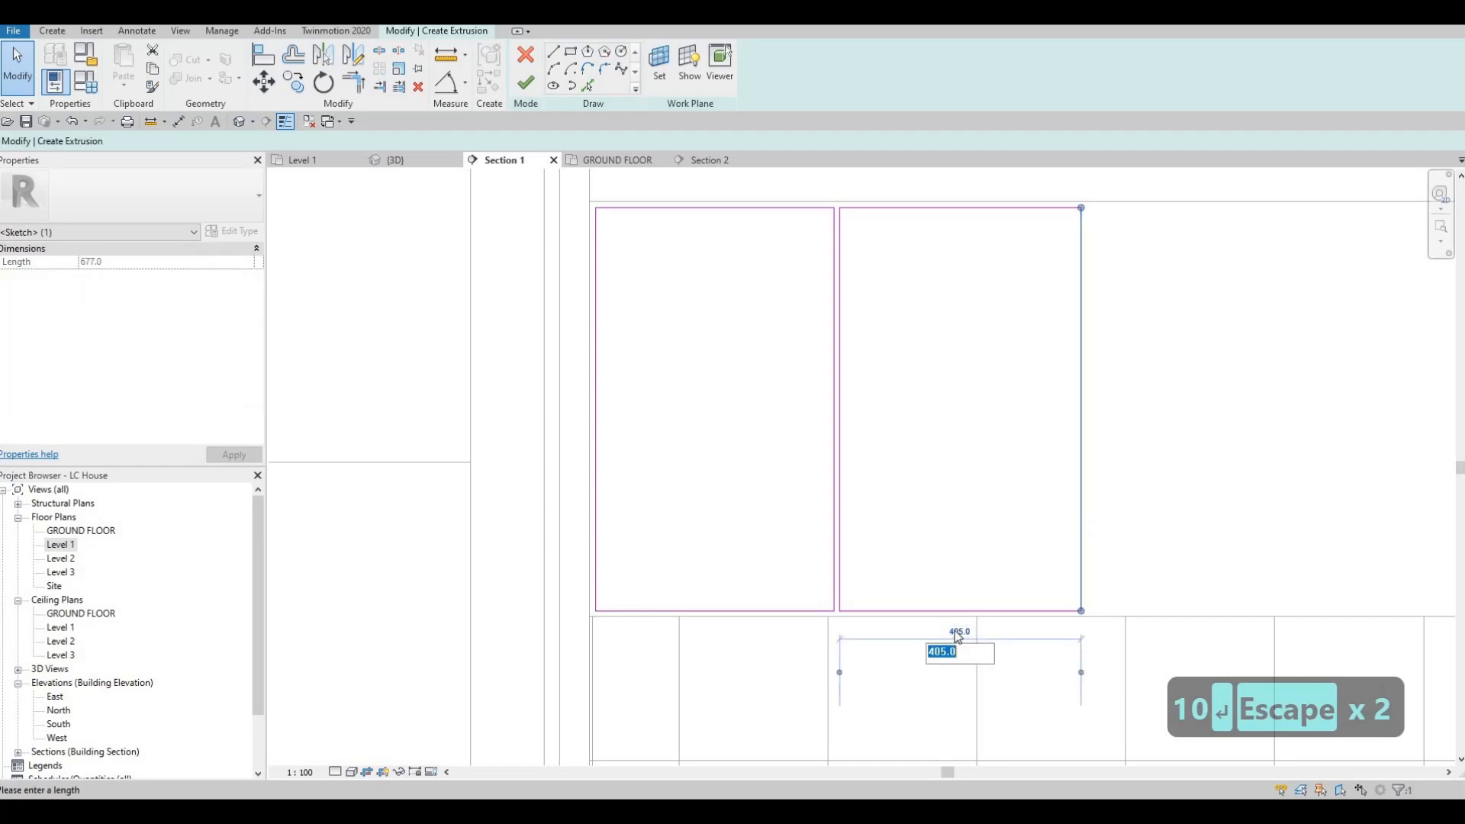
type("400")
key("Return")
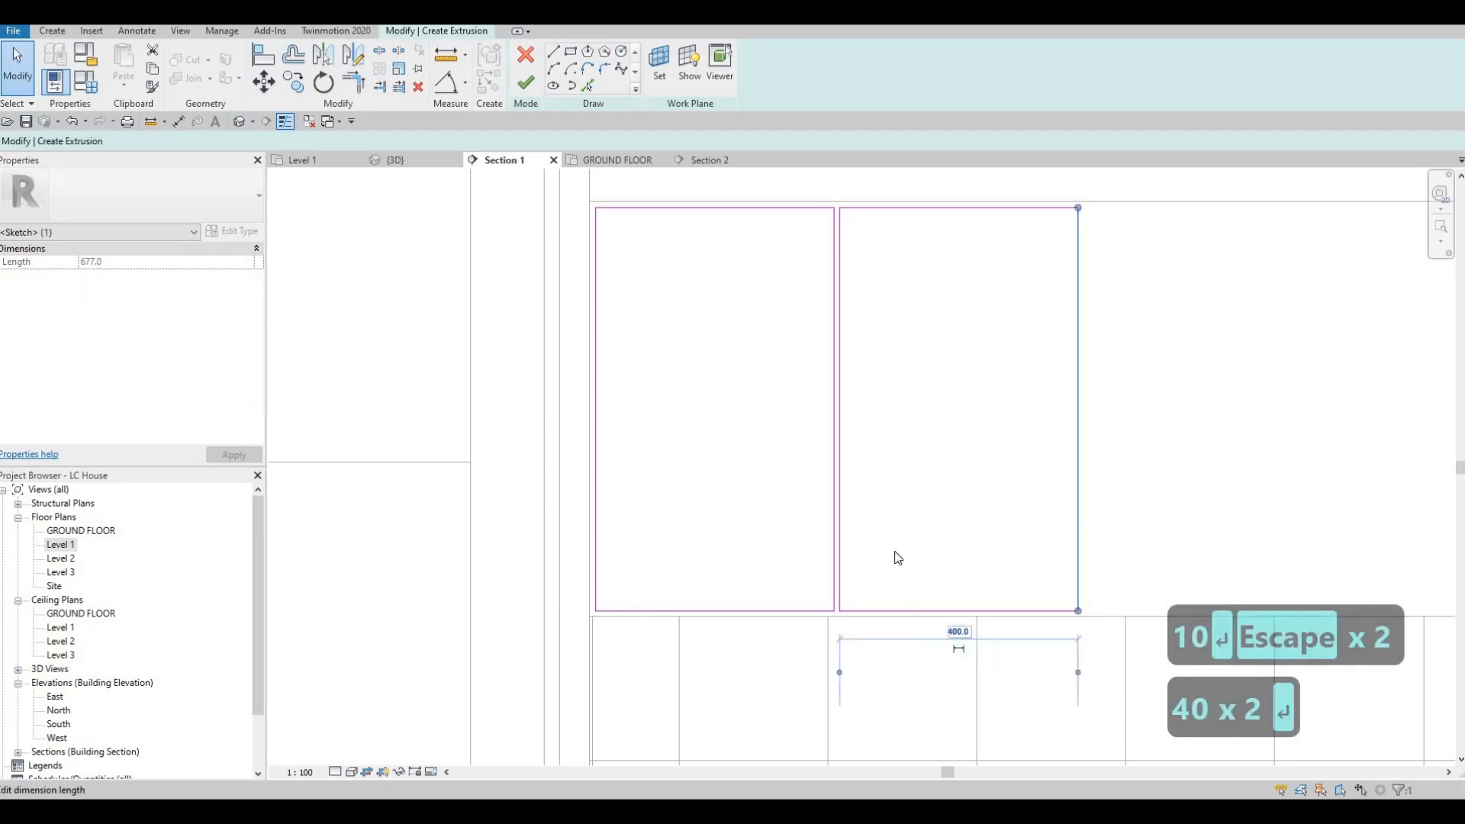
key("Escape")
key("Escape")
key("Escape")
scroll(951, 495, "down", 3)
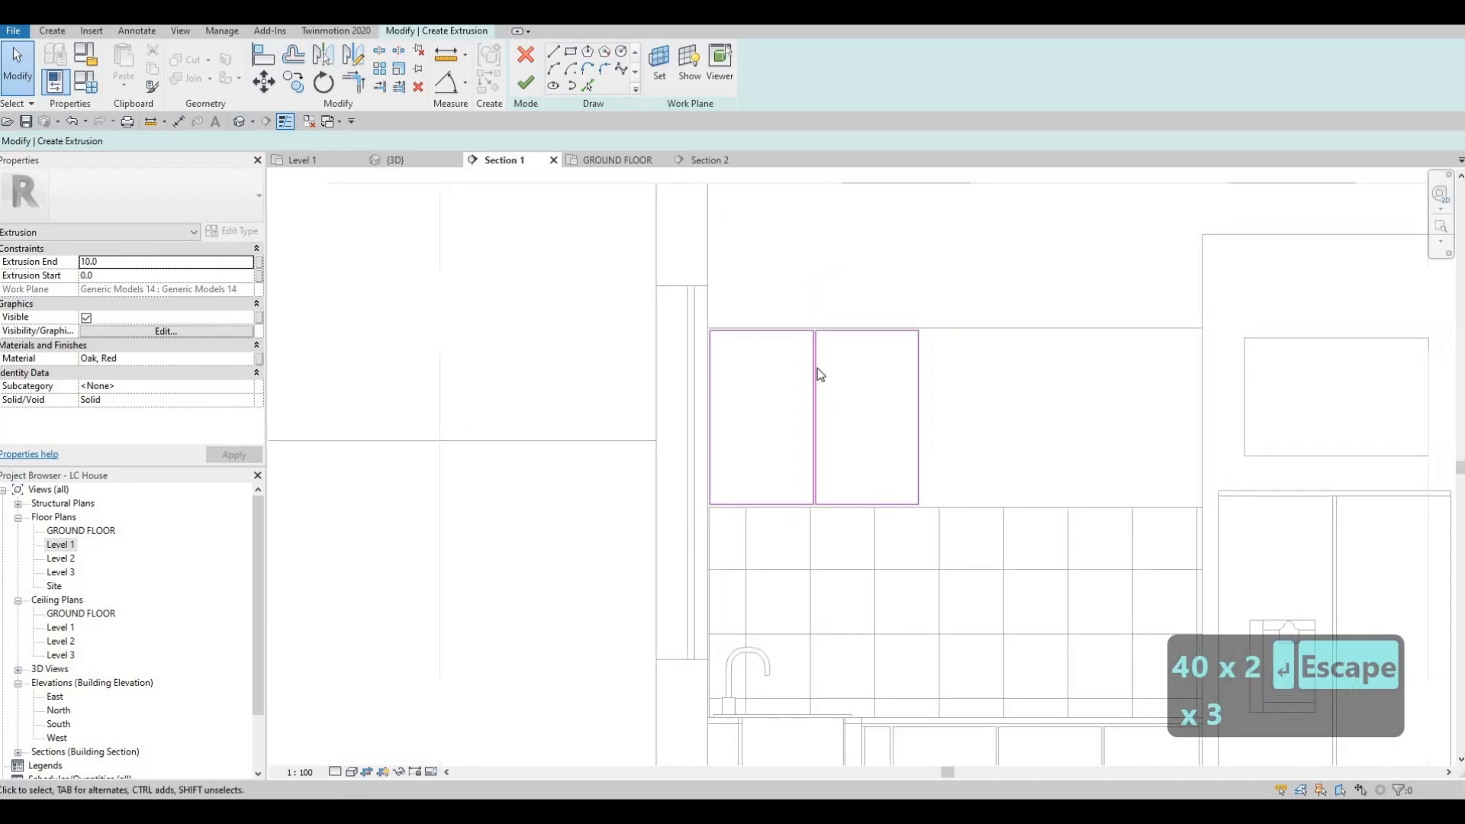
key("Escape")
Step: Copy the second door rectangle to its right as a third door, keeping the same 10 mm gap and top alignment
scroll(817, 316, "up", 4)
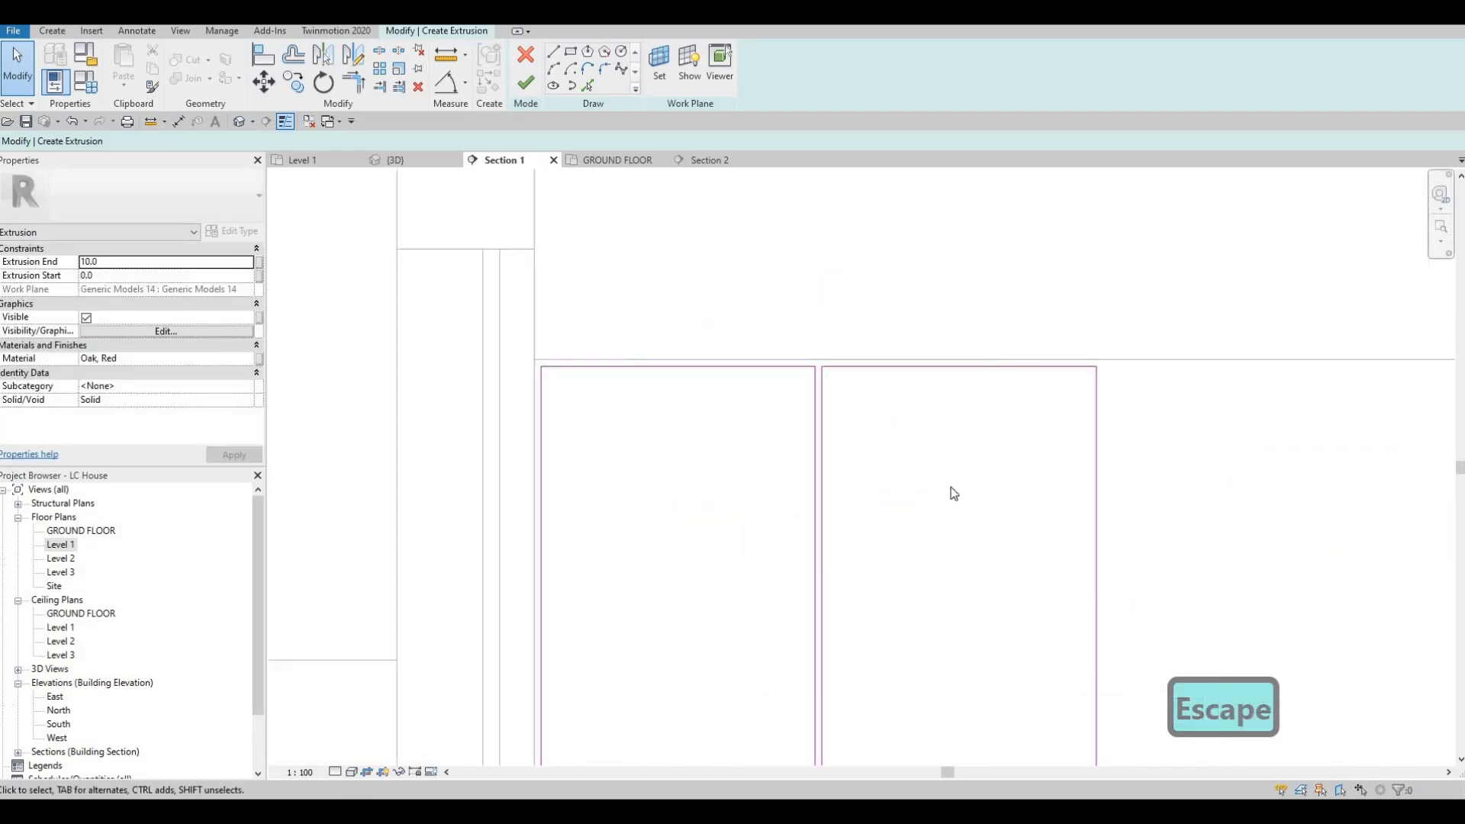
scroll(1049, 689, "down", 2)
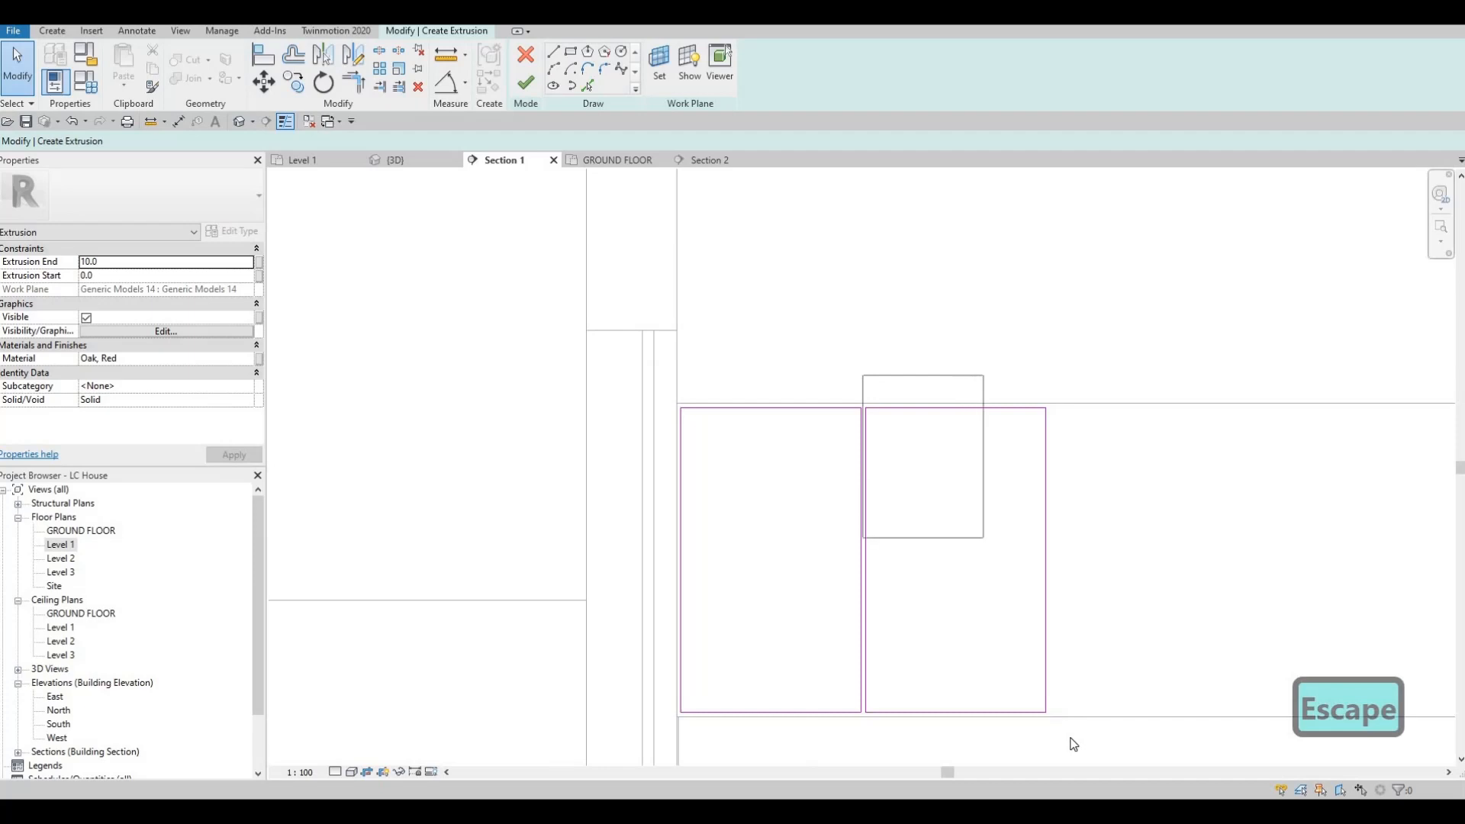
left_click(1046, 638)
key("c")
key("o")
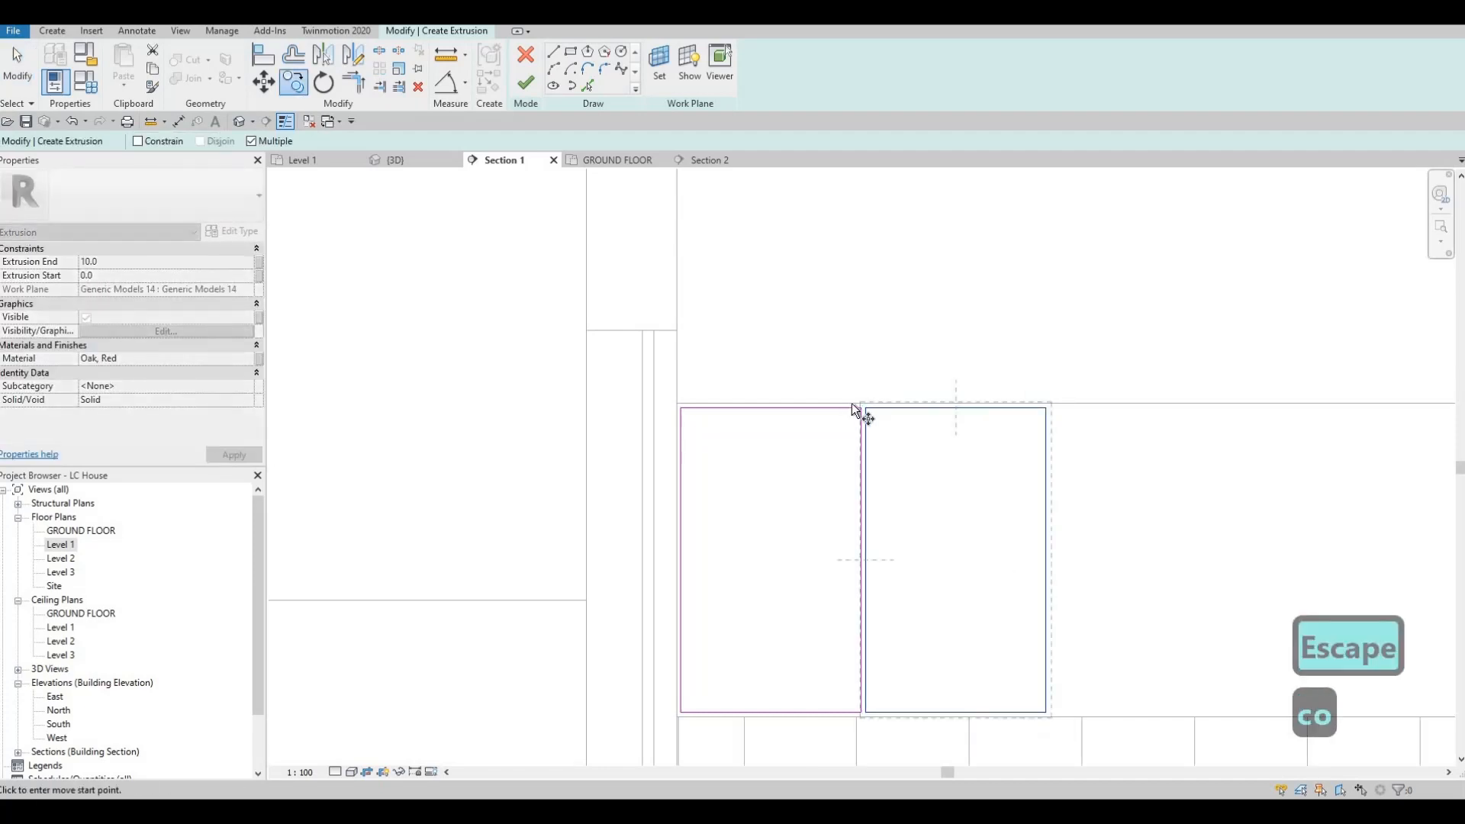
scroll(852, 403, "up", 2)
left_click(844, 399)
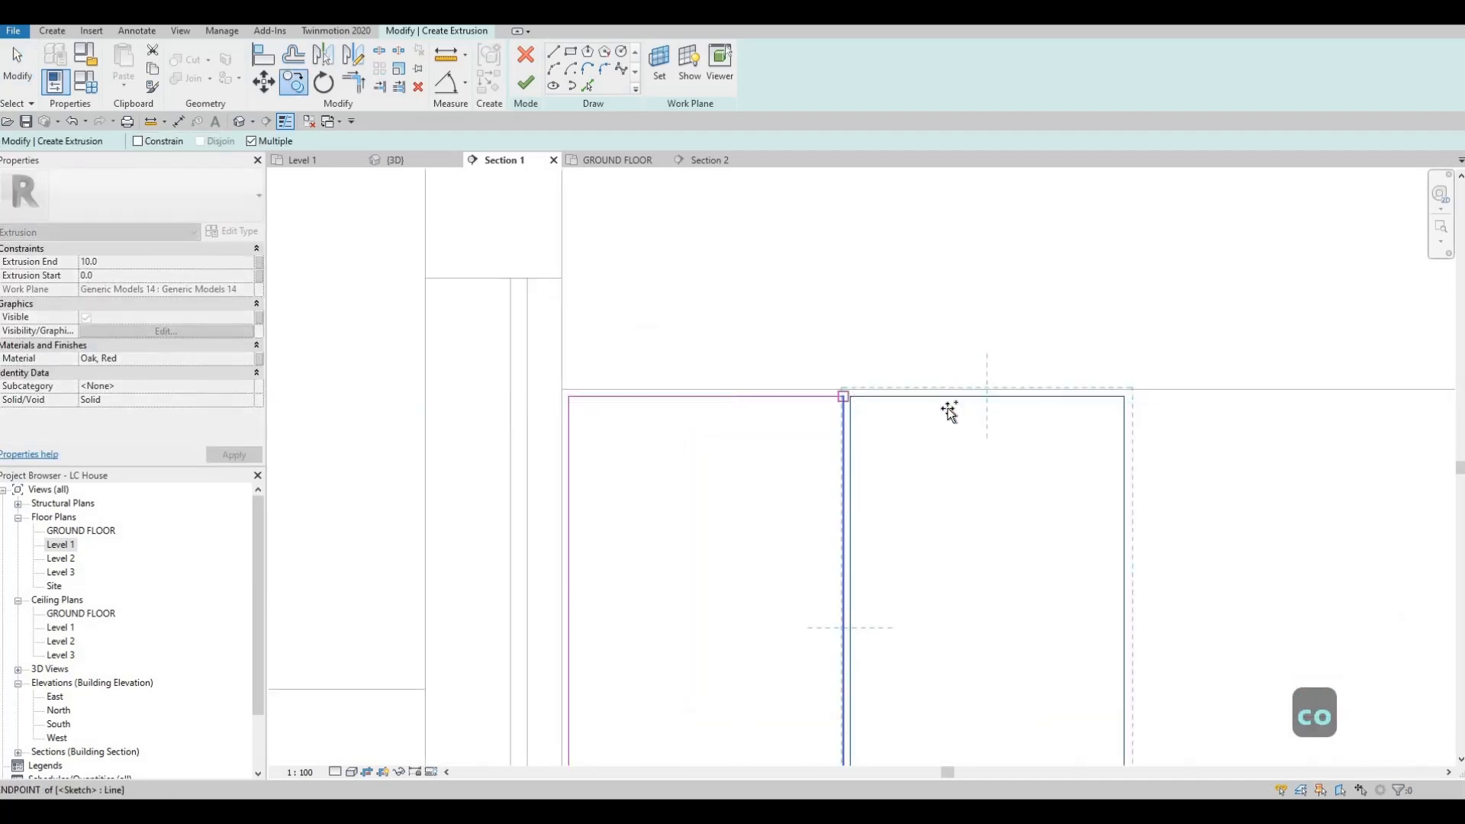
left_click(1123, 398)
Step: Place another copy of the door rectangle 410 mm farther right as the fourth door, and finish copying
scroll(1152, 429, "down", 2)
middle_click_drag(1160, 431, 799, 403)
scroll(936, 402, "up", 2)
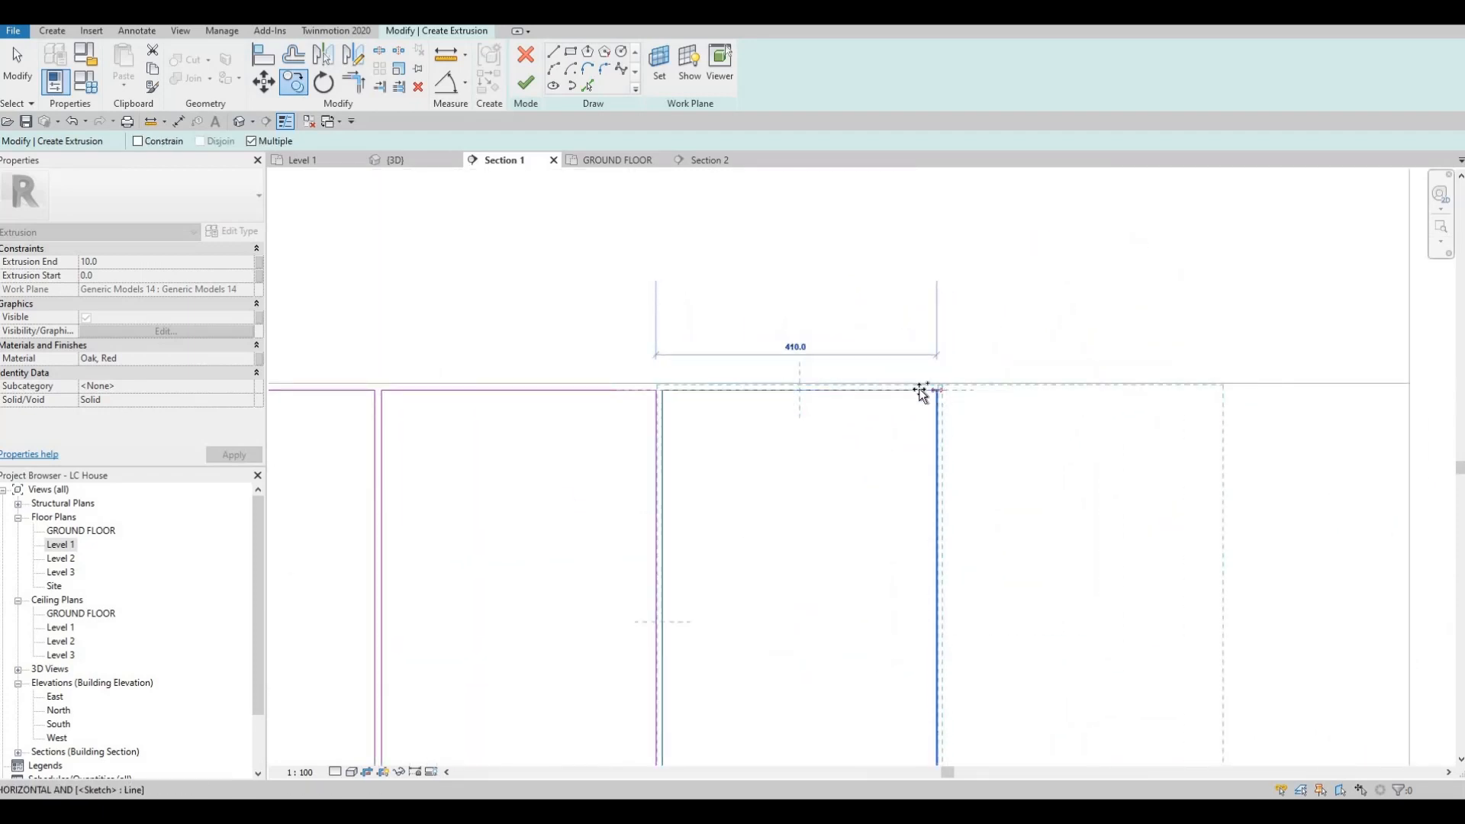
left_click(921, 390)
scroll(990, 370, "down", 2)
scroll(1098, 447, "down", 1)
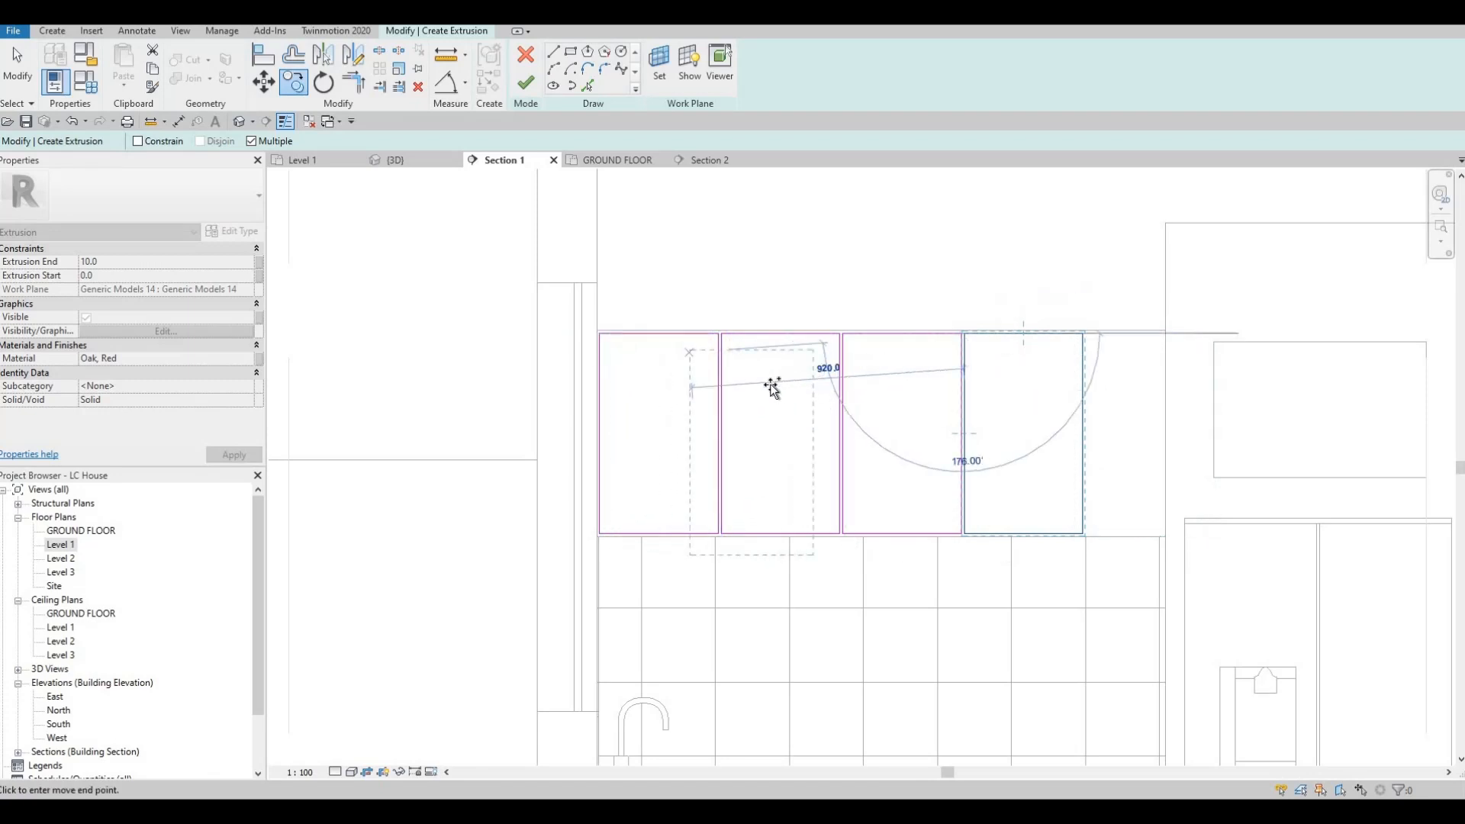
key("Escape")
key("Escape")
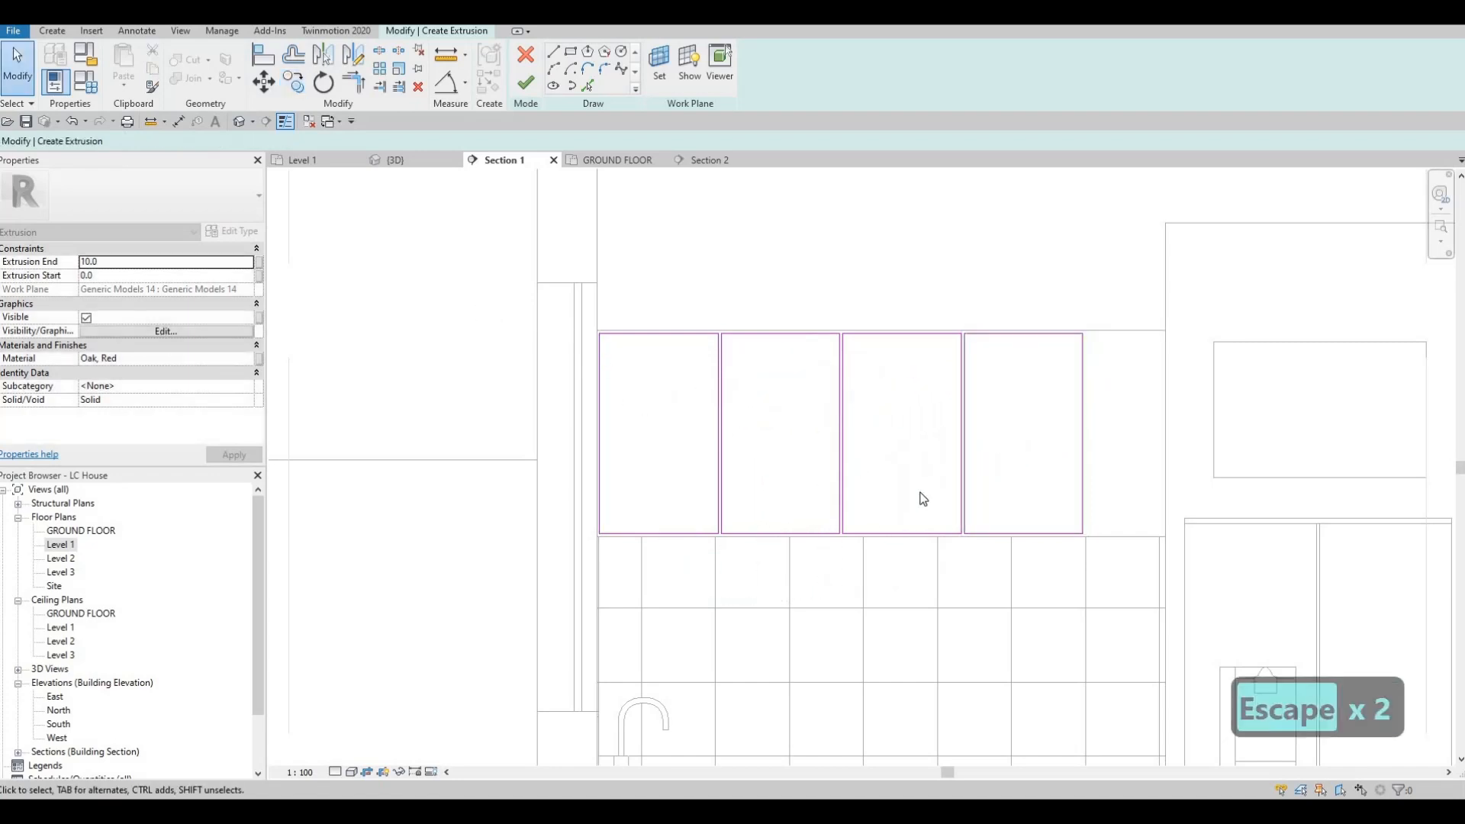
Step: Nudge all four door rectangles together to the right until the row is roughly centred along the upper cabinet
left_click_drag(474, 305, 1109, 582)
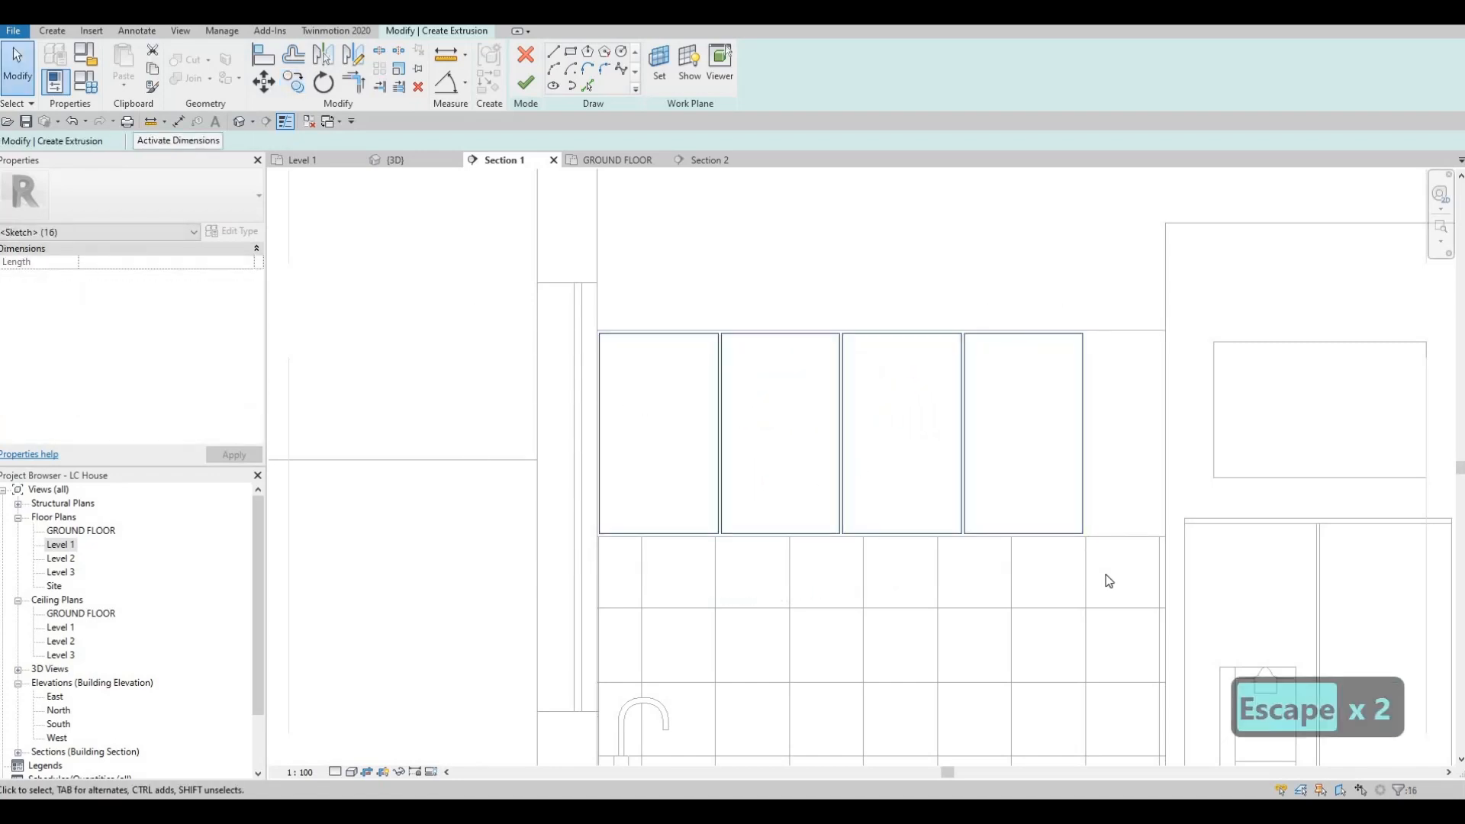
key("Right")
key("Right")
key("Right")
key("Right")
key("Right")
key("Right")
key("Right")
key("Right")
key("Right")
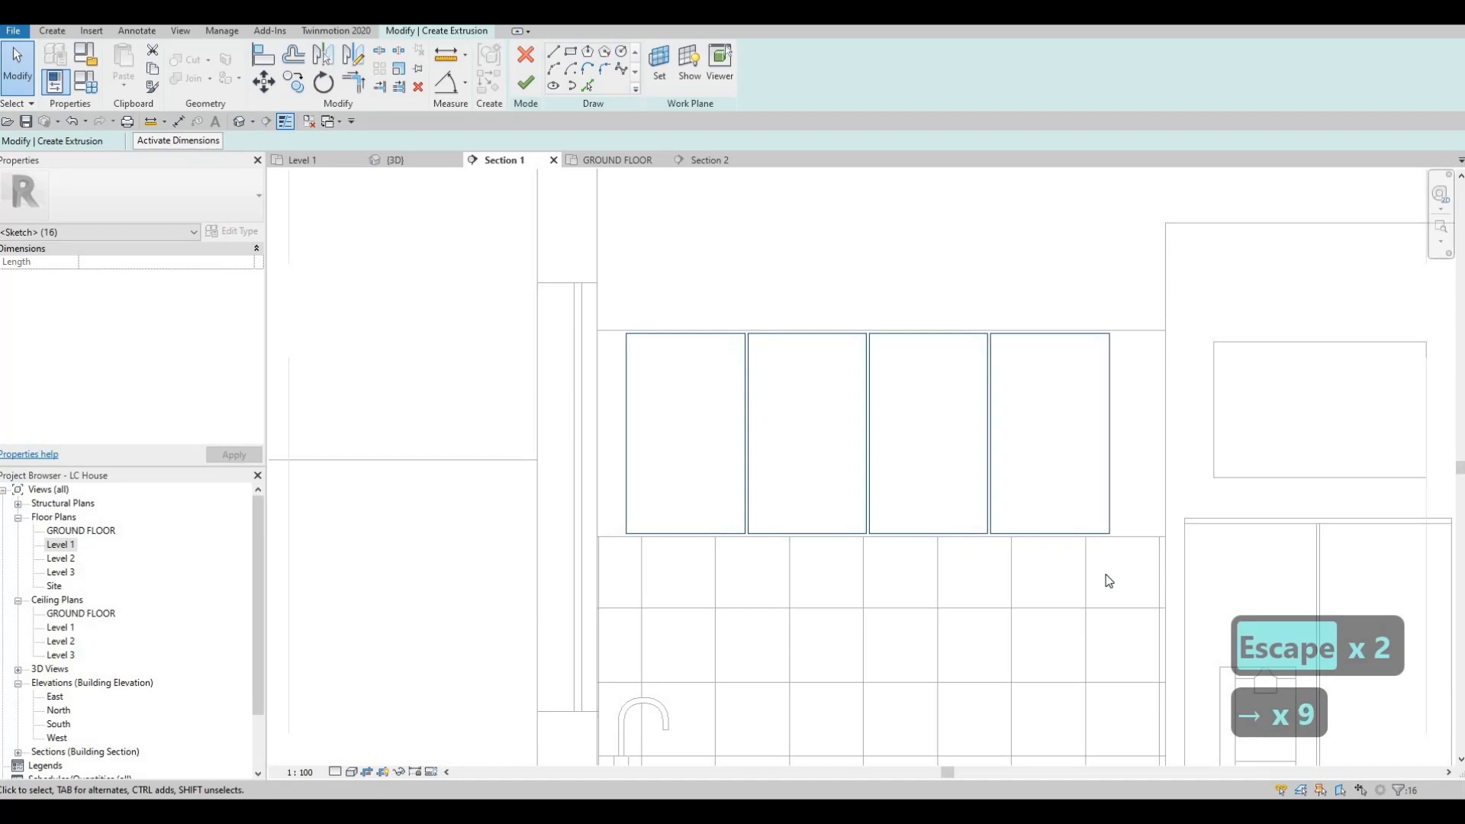
key("Right")
key("Right")
key("Right")
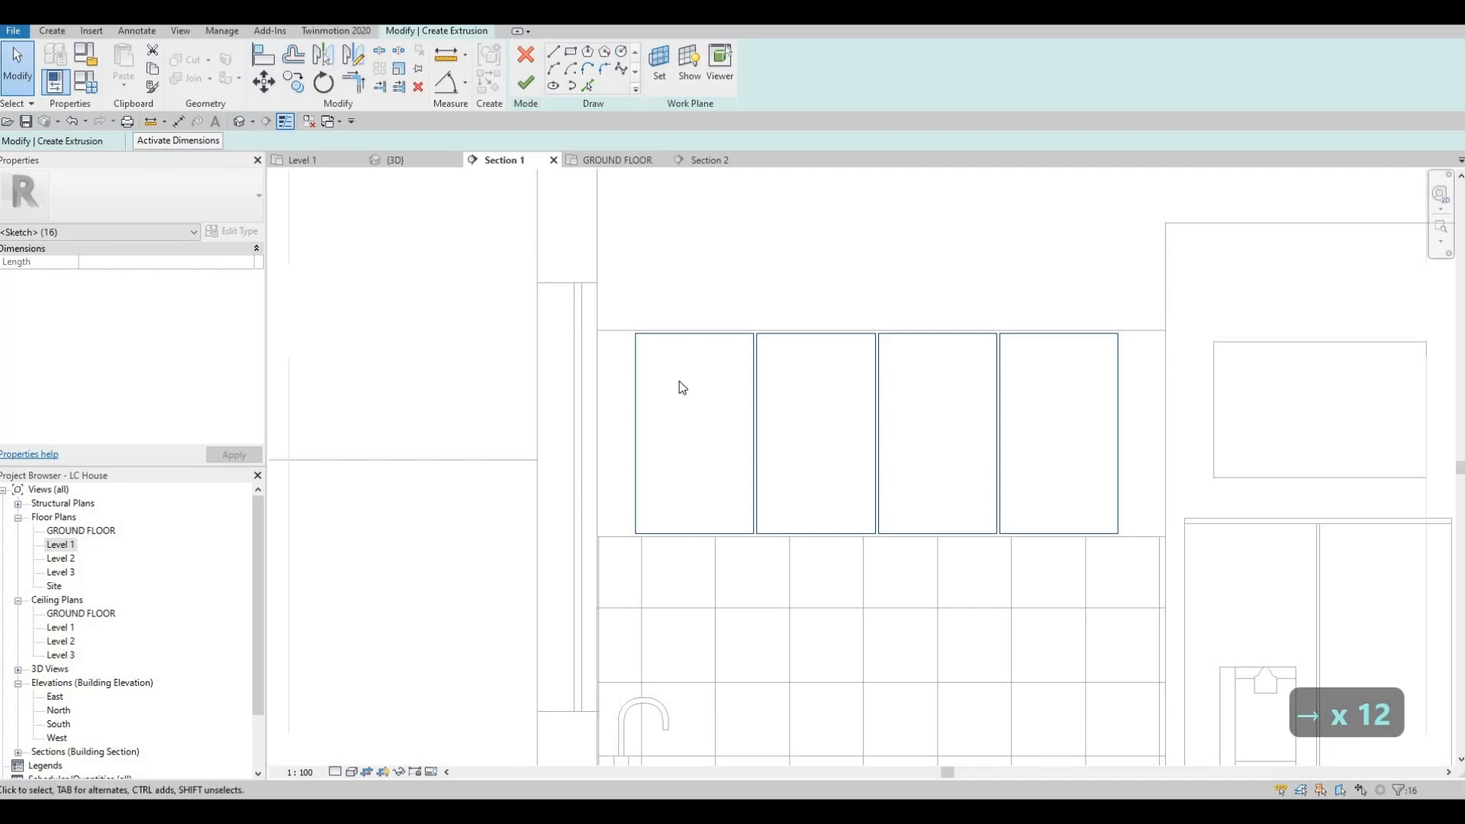
key("Escape")
key("Escape")
key("Escape")
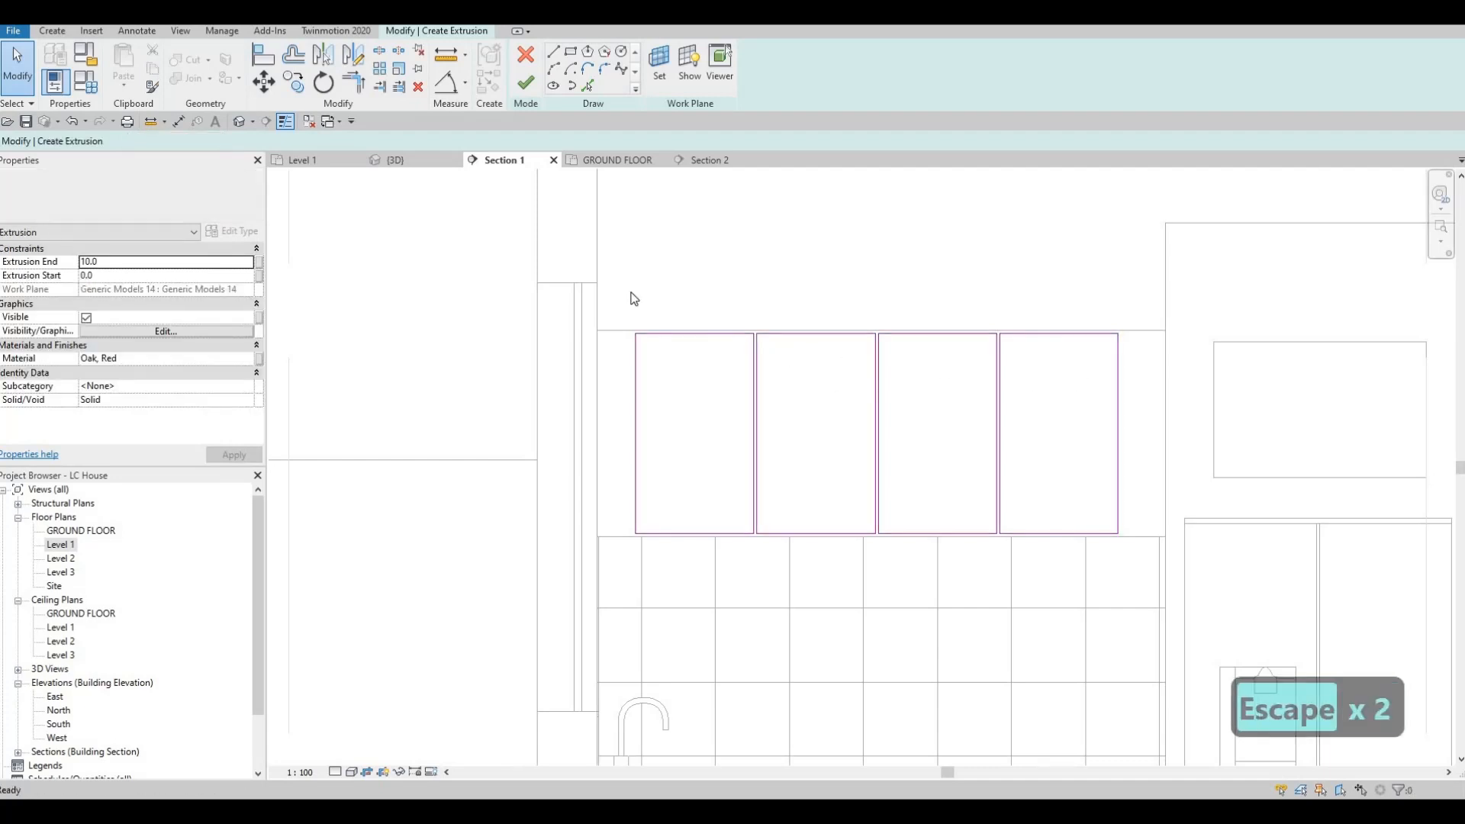
left_click_drag(620, 288, 1137, 601)
key("Right")
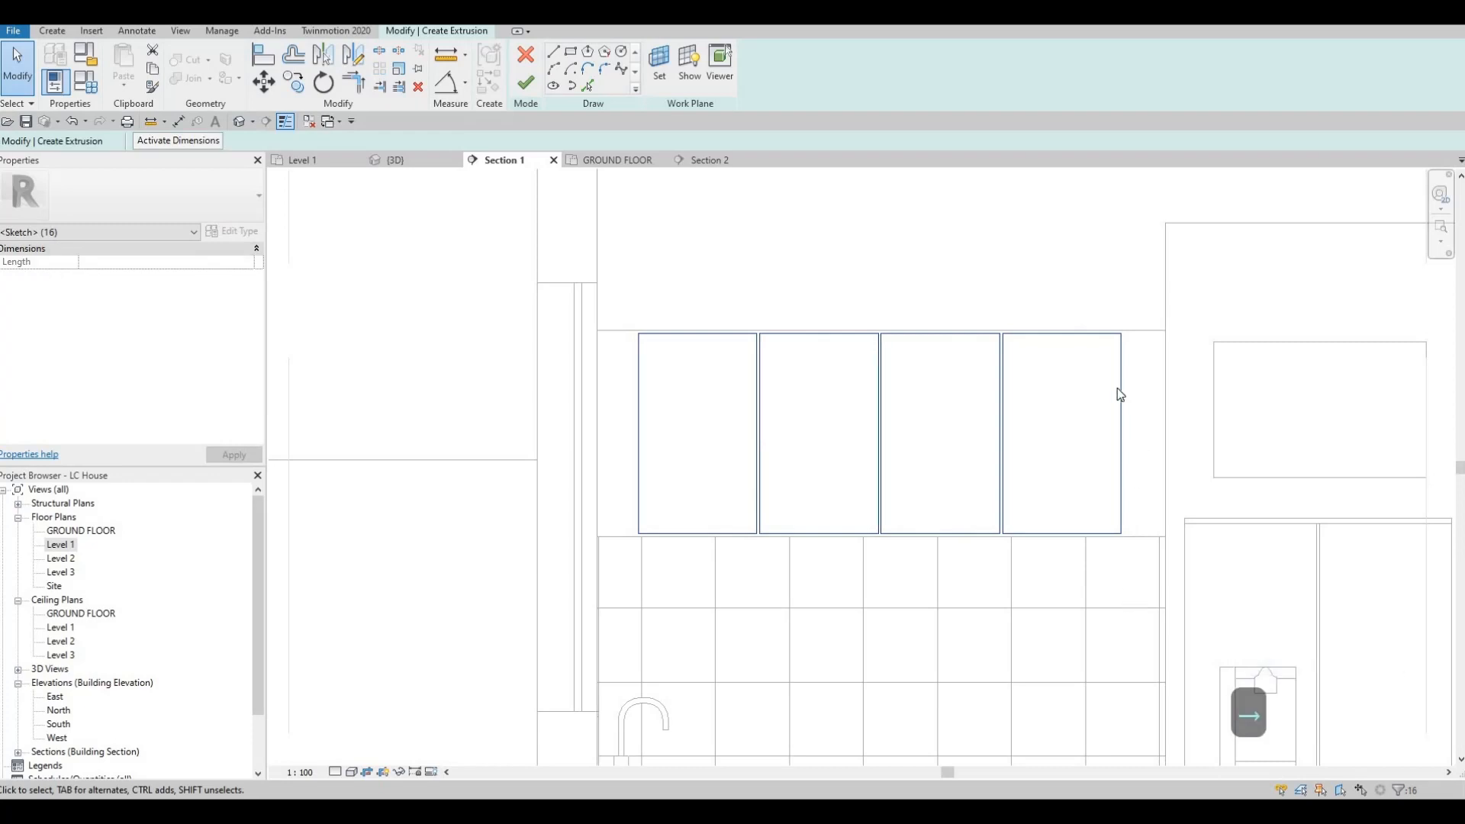
key("Escape")
key("Escape")
key("Escape")
Step: Copy the fourth door rectangle to its right with the same 10 mm gap, letting it extend past the cabinet's right end
scroll(1013, 328, "up", 3)
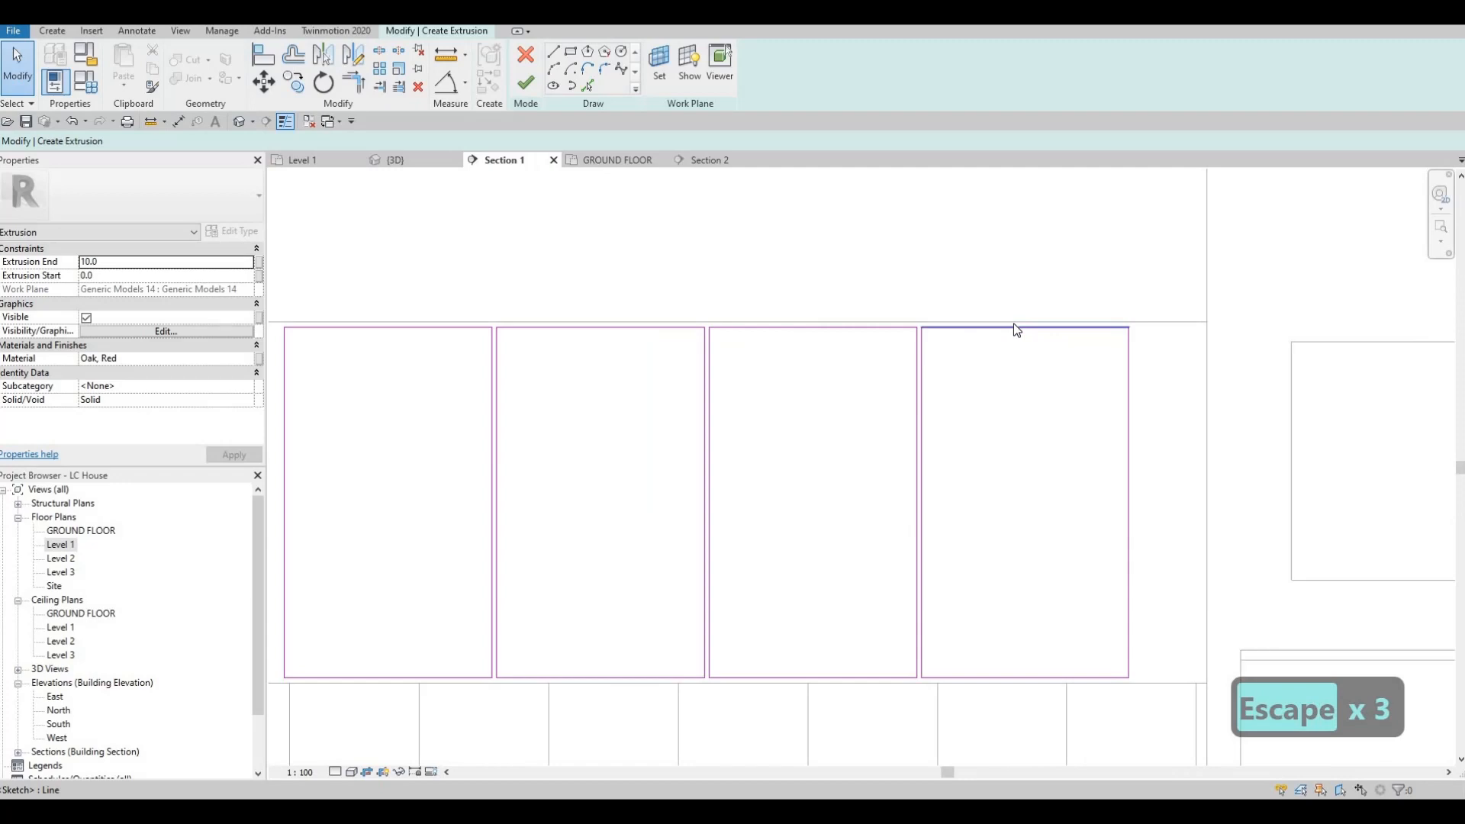
key("Tab")
left_click(1013, 326)
key("c")
key("o")
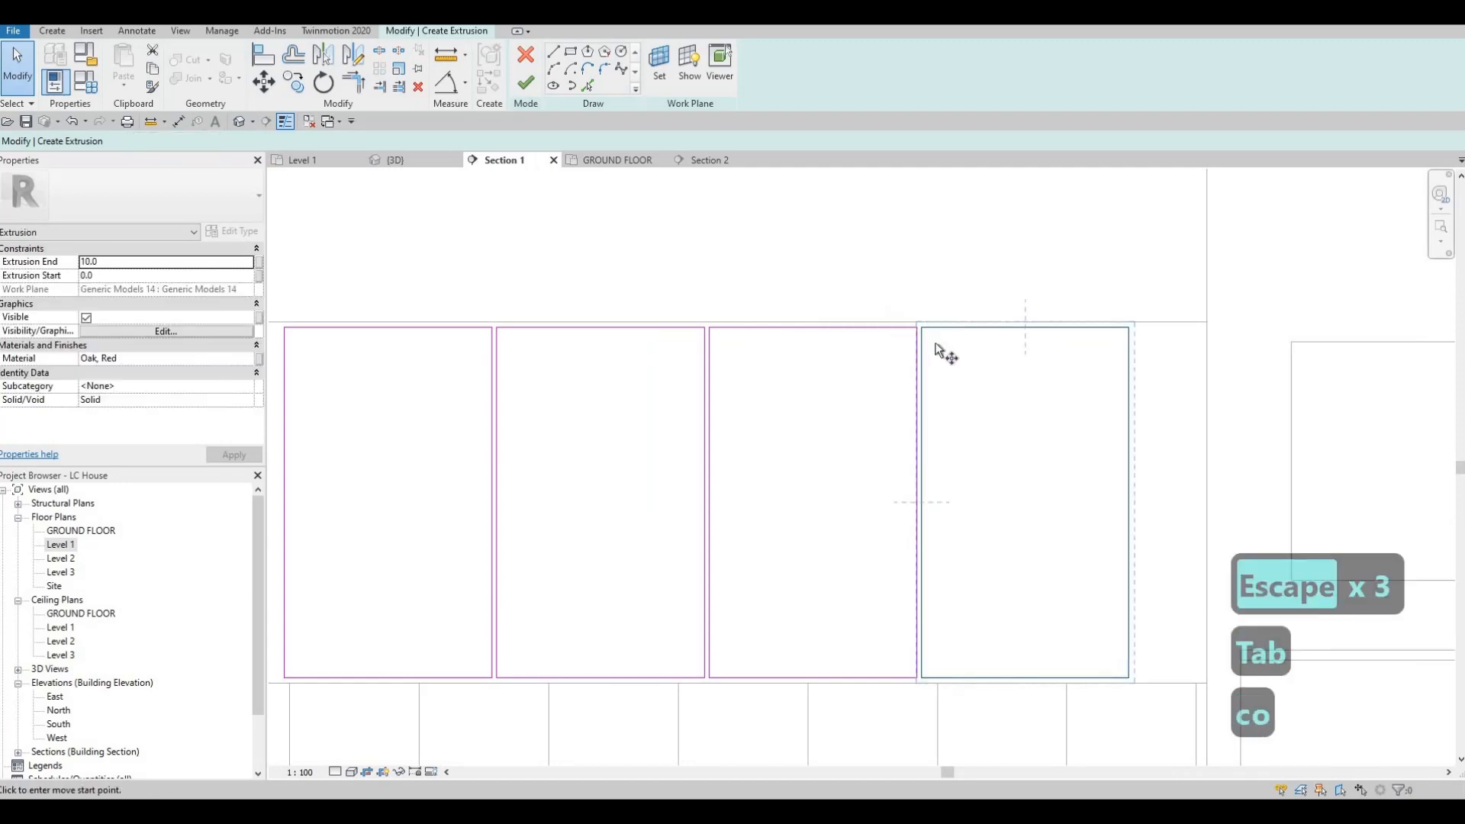
scroll(936, 349, "up", 2)
scroll(937, 351, "up", 2)
left_click(946, 354)
middle_click_drag(1419, 370, 1116, 345)
left_click(1107, 339)
scroll(1122, 413, "down", 2)
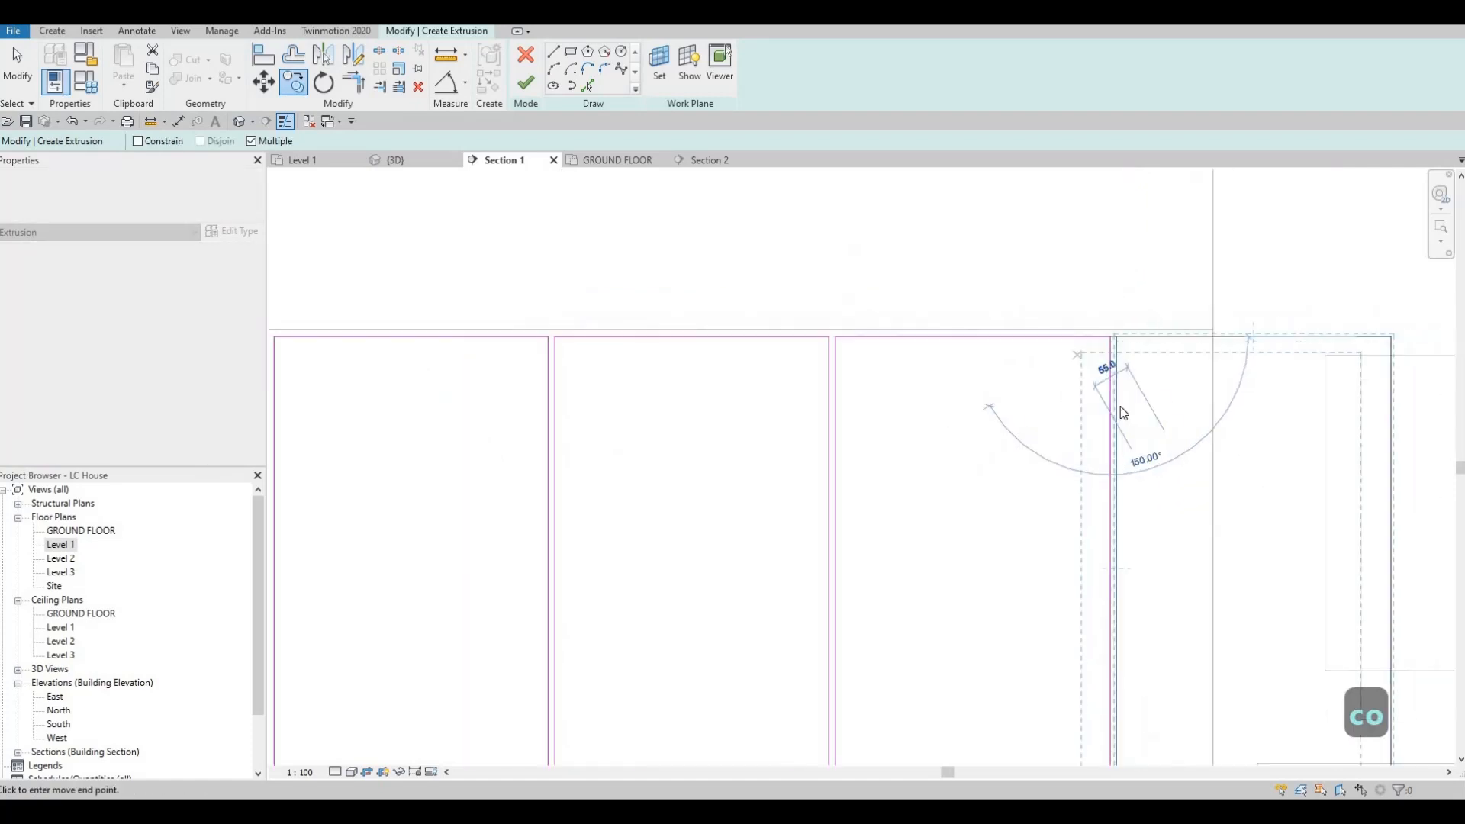
key("Escape")
scroll(1121, 412, "down", 1)
key("Escape")
Step: Narrow the fifth rectangle to about 120 mm by moving its far edge back inside the cabinet's right end
left_click(1160, 392)
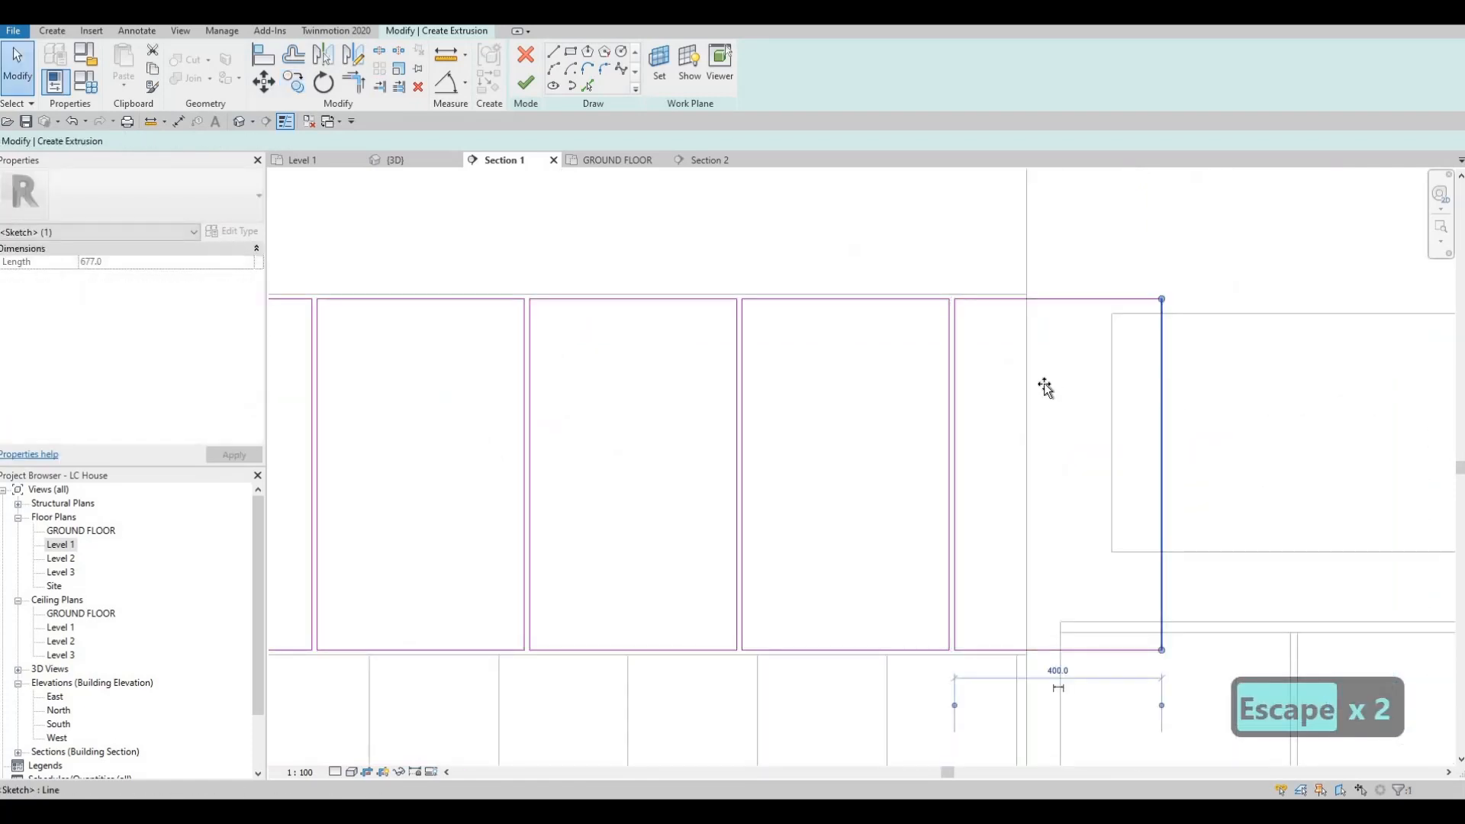
mouse_move(1045, 389)
left_mouse_down()
mouse_move(1017, 386)
mouse_move(987, 570)
mouse_move(1020, 641)
left_mouse_up()
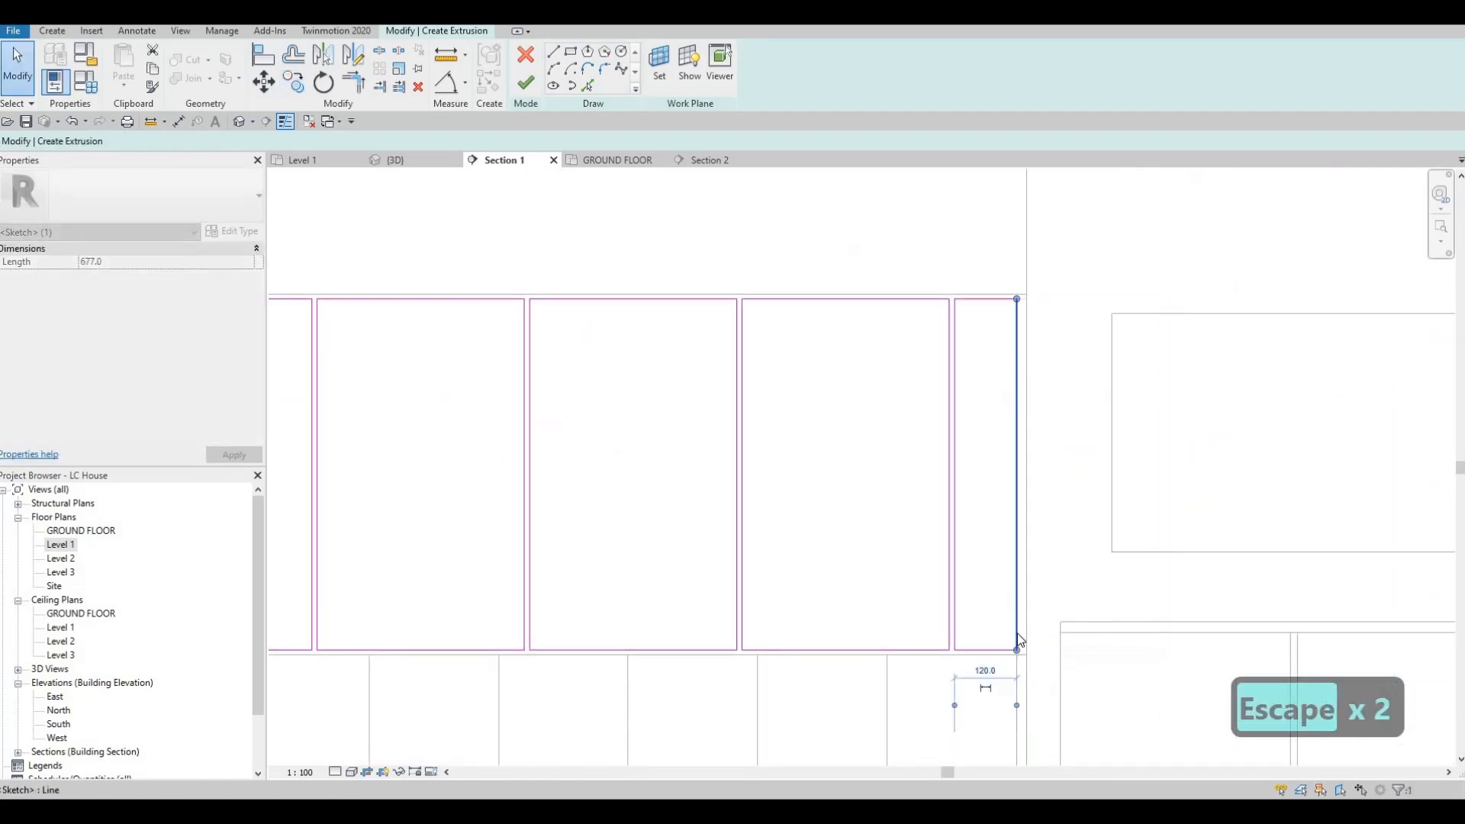
key("Escape")
key("Escape")
Step: Set the gap between the narrow rectangle's outer edge and the cabinet's right end to 10 mm
left_click(1017, 622)
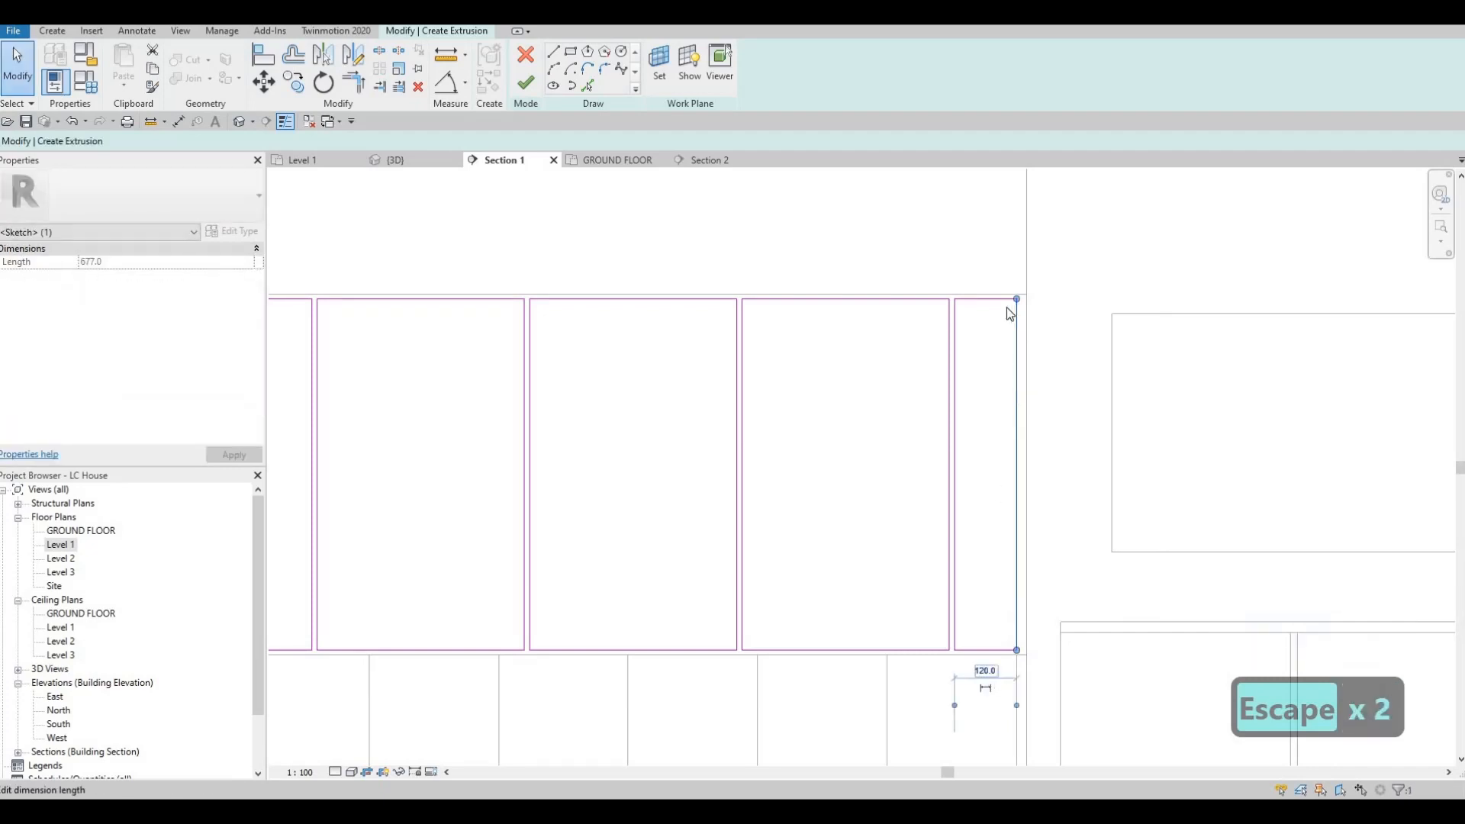
key("Escape")
left_click(956, 345)
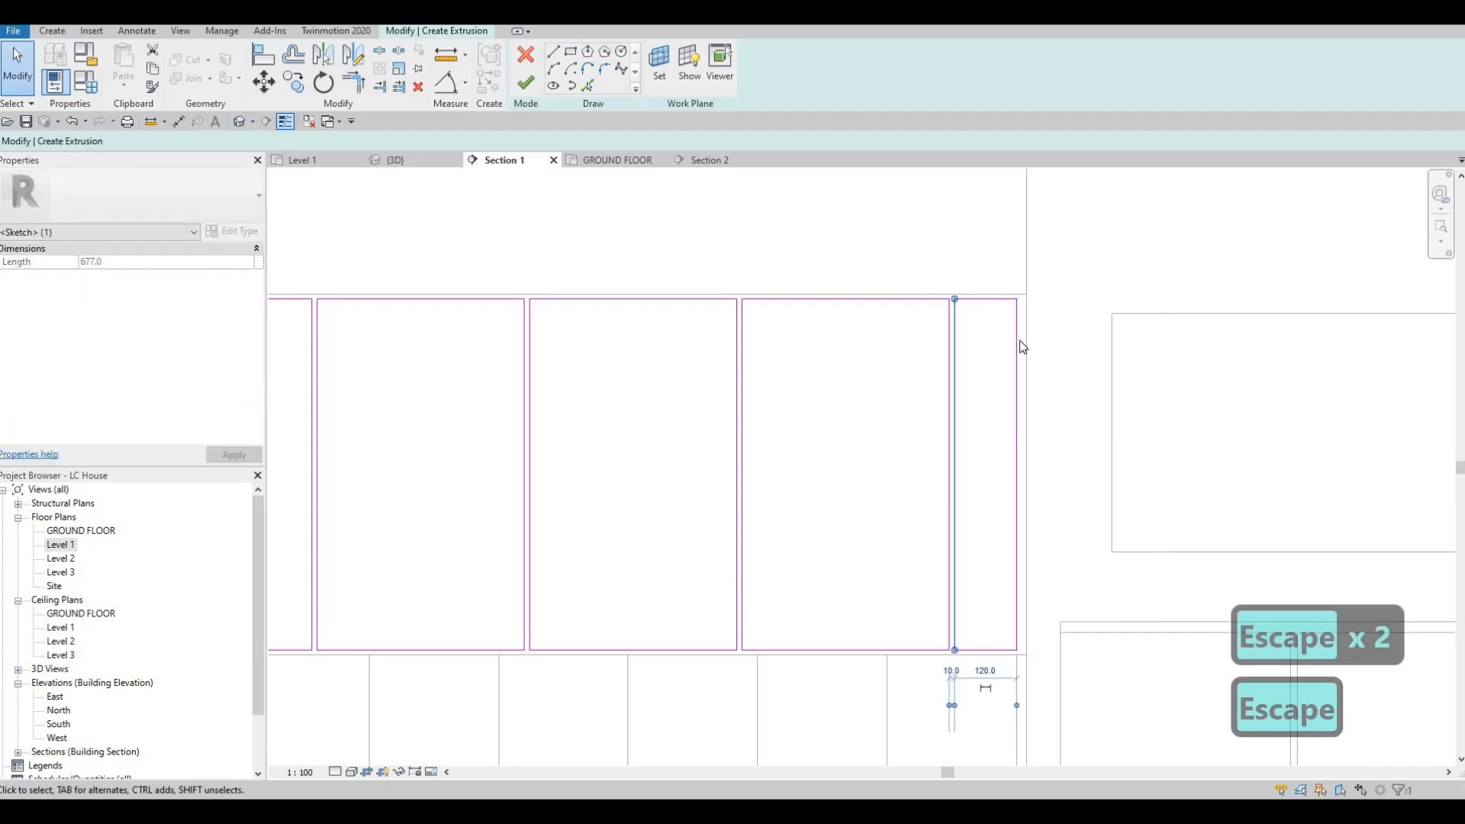
left_click(1015, 602)
middle_click_drag(942, 717, 951, 557)
scroll(994, 539, "up", 2)
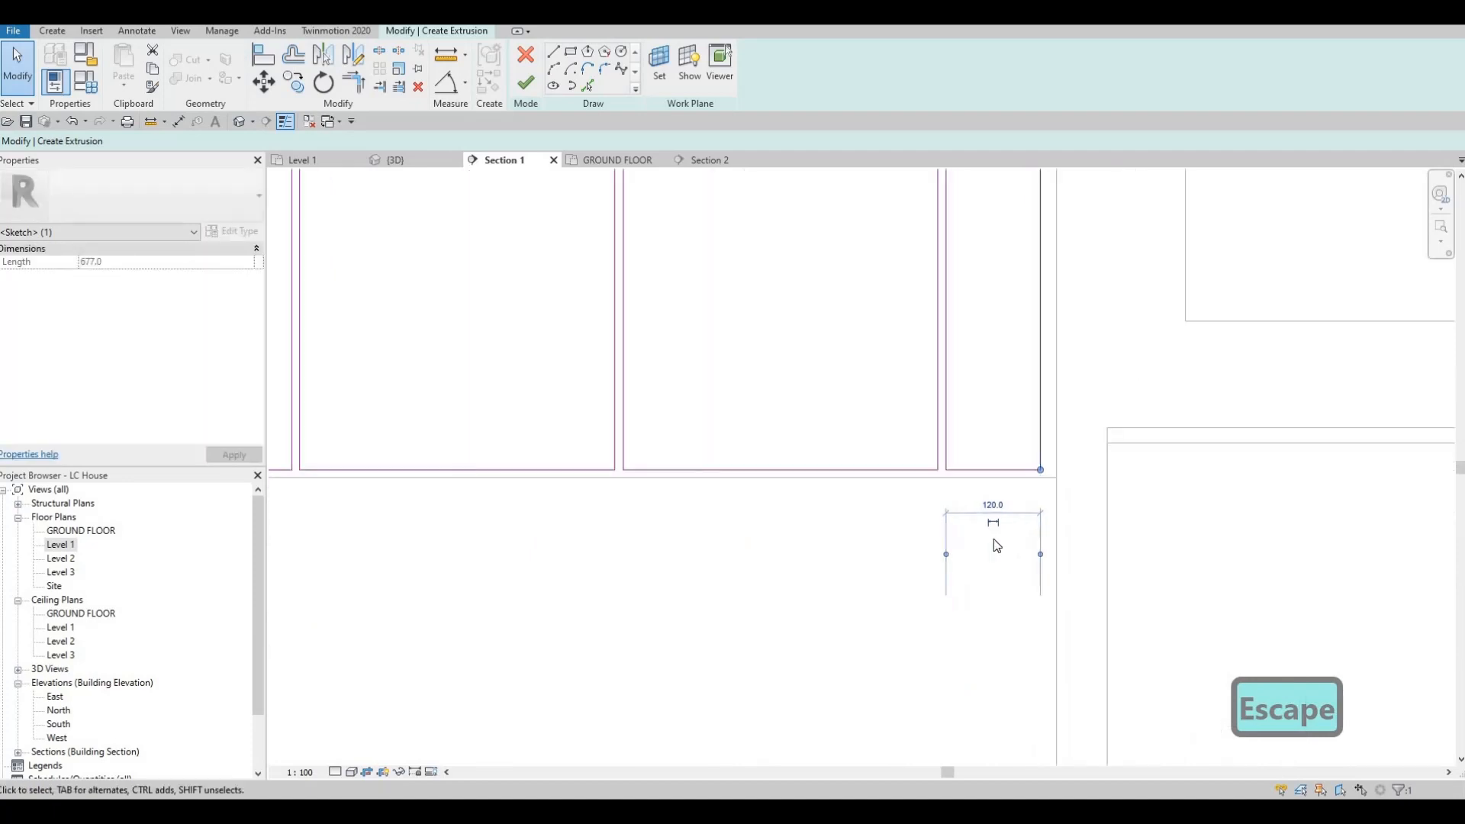
left_click_drag(1050, 465, 1055, 462)
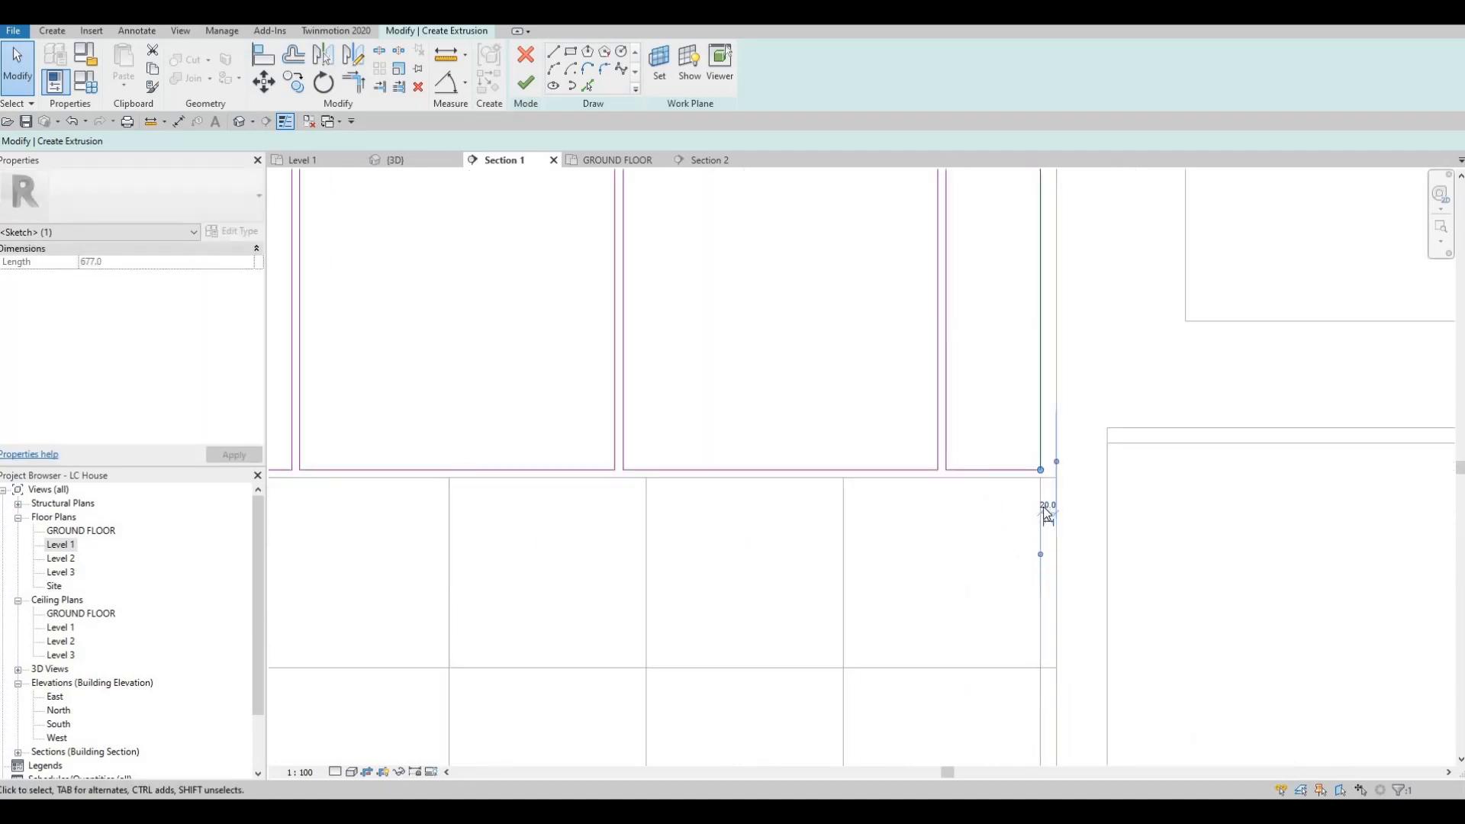
type("10")
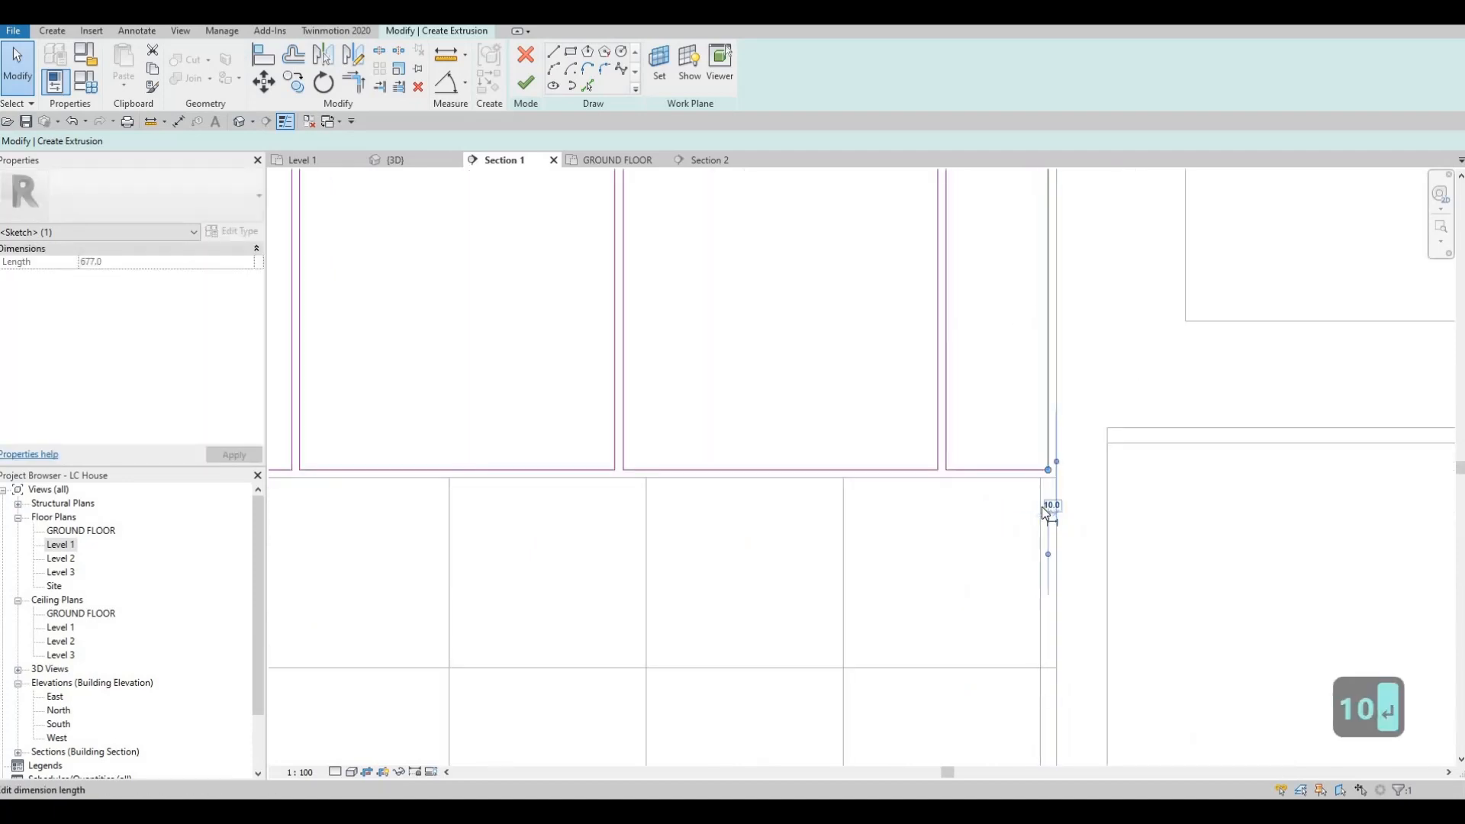
key("Return")
key("Escape")
key("Escape")
Step: Copy the whole narrow end rectangle to the left end of the row, leaving a 10 mm gap before the first door
scroll(857, 496, "down", 4)
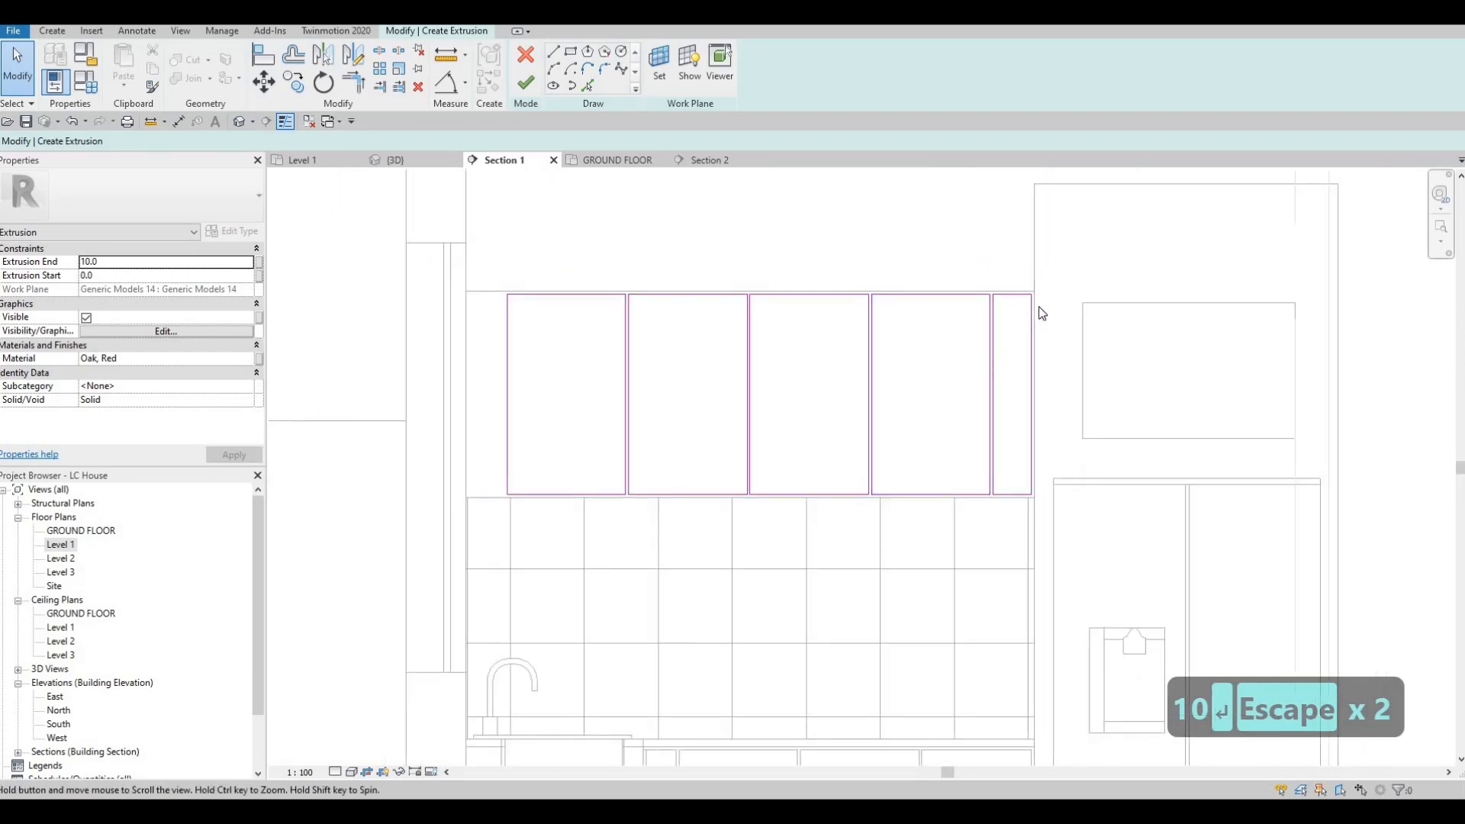
scroll(1041, 313, "up", 3)
key("Tab")
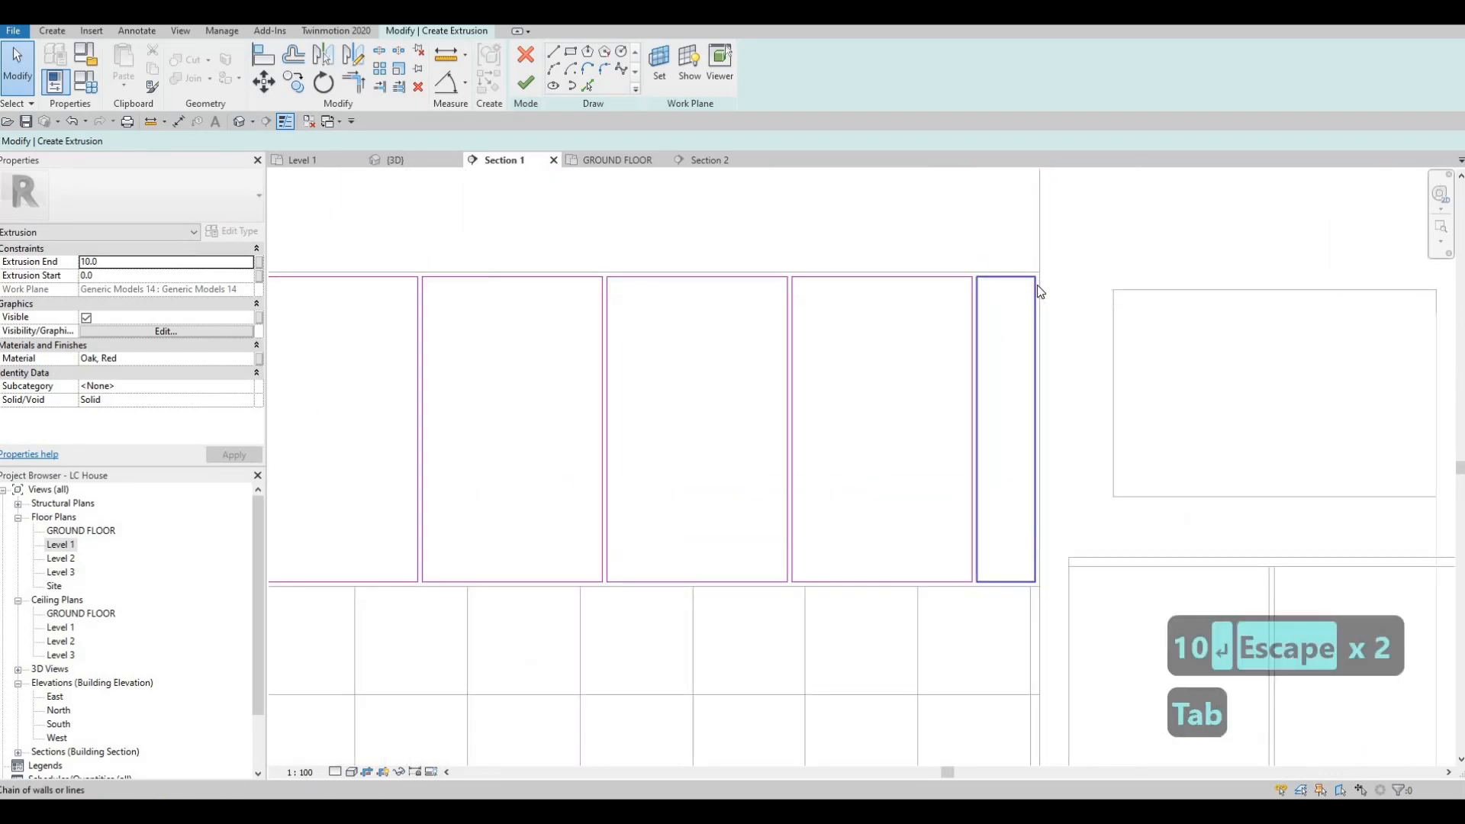
left_click(1039, 291)
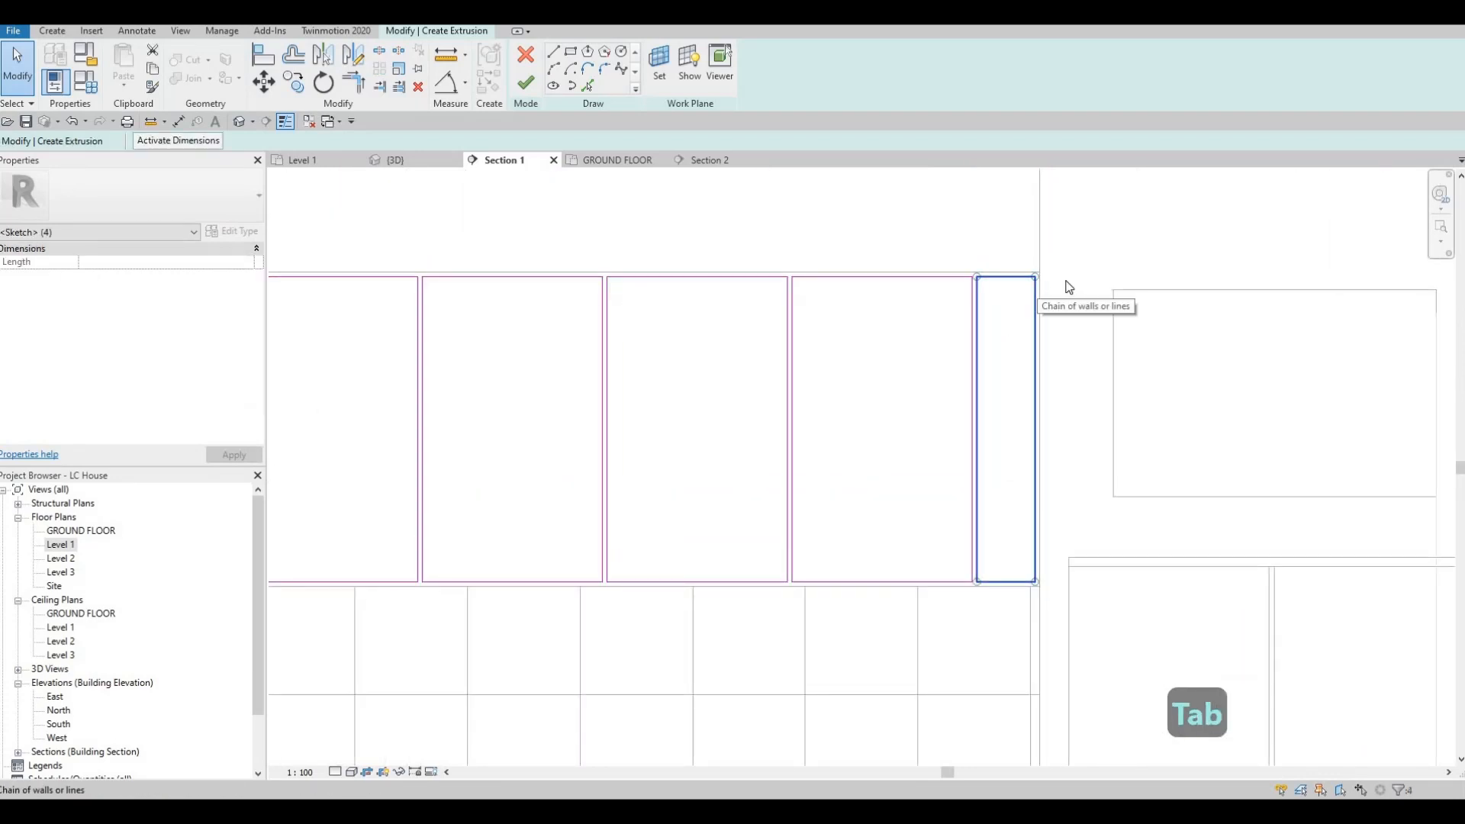
key("c")
key("o")
left_click(1038, 272)
middle_click_drag(822, 262, 1170, 296)
middle_click_drag(864, 303, 1101, 310)
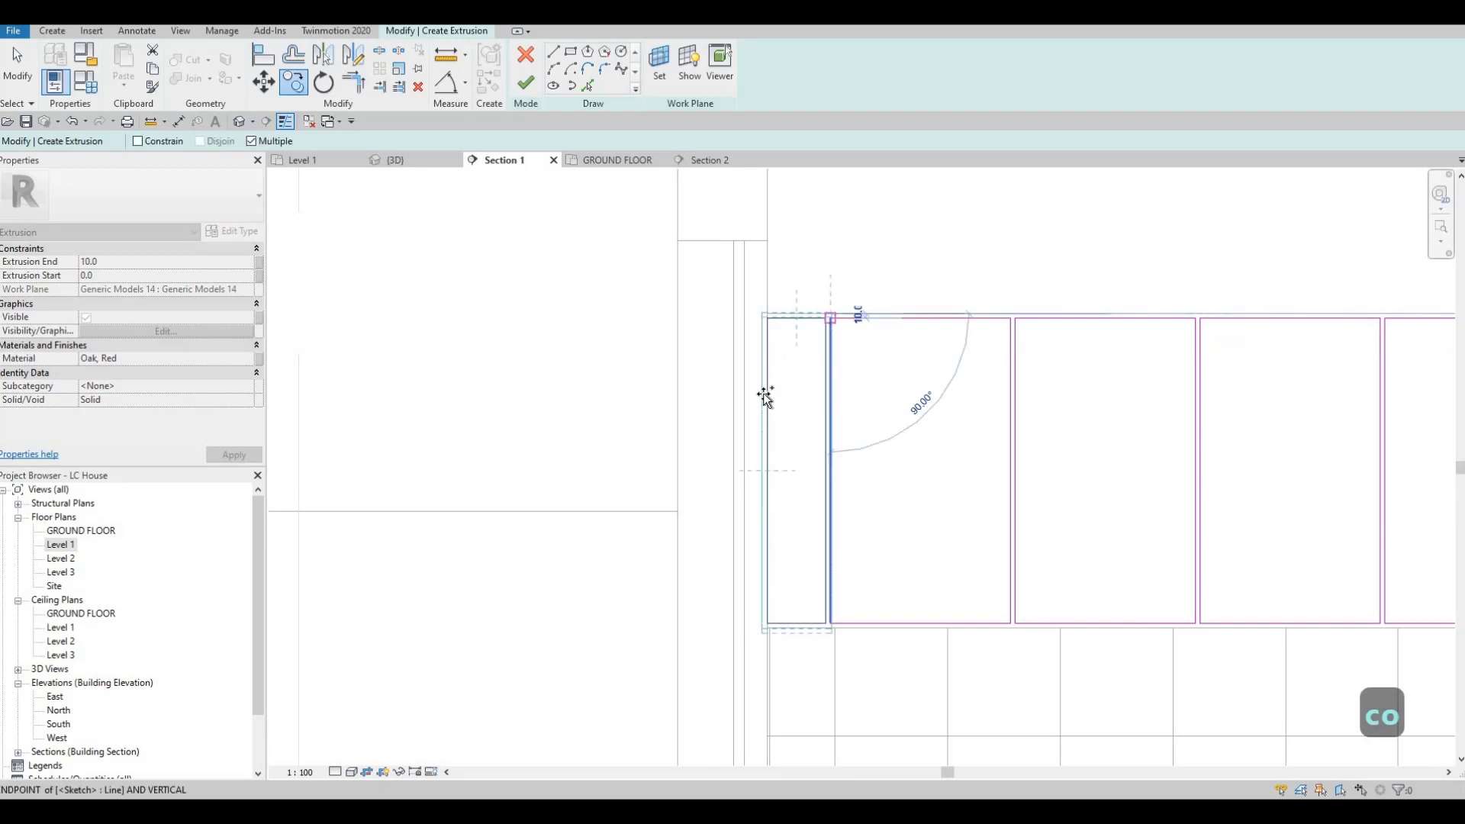
scroll(677, 625, "up", 3)
key("Escape")
key("Escape")
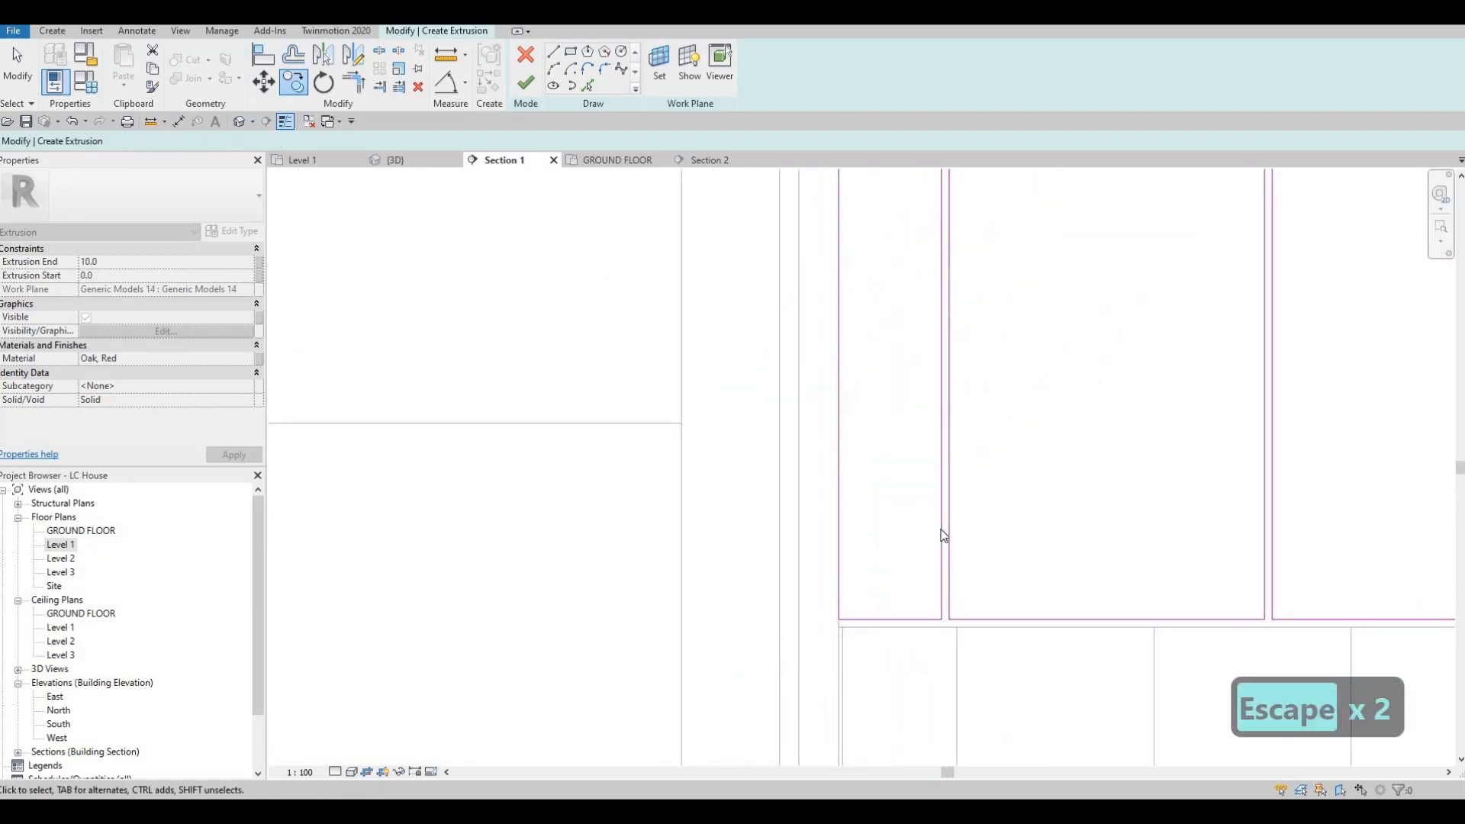
Step: Narrow the left end rectangle to about 110 mm by moving its outer edge inward from the cabinet's left end
key("Escape")
left_click(938, 276)
scroll(938, 276, "down", 1)
scroll(938, 277, "down", 2)
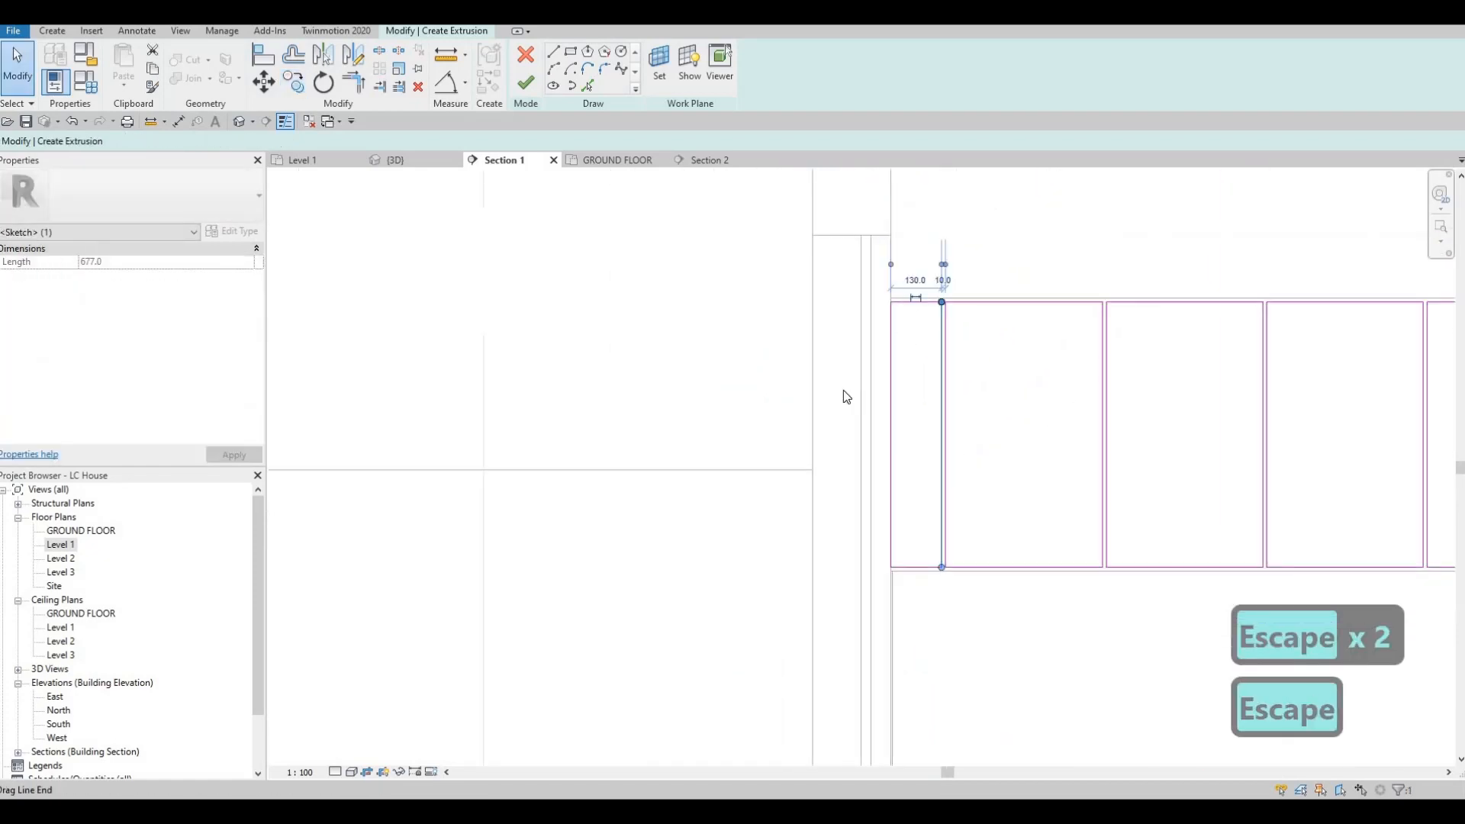
scroll(855, 380, "up", 2)
key("Escape")
left_click(857, 427)
scroll(892, 490, "down", 1)
middle_click_drag(853, 692, 851, 479)
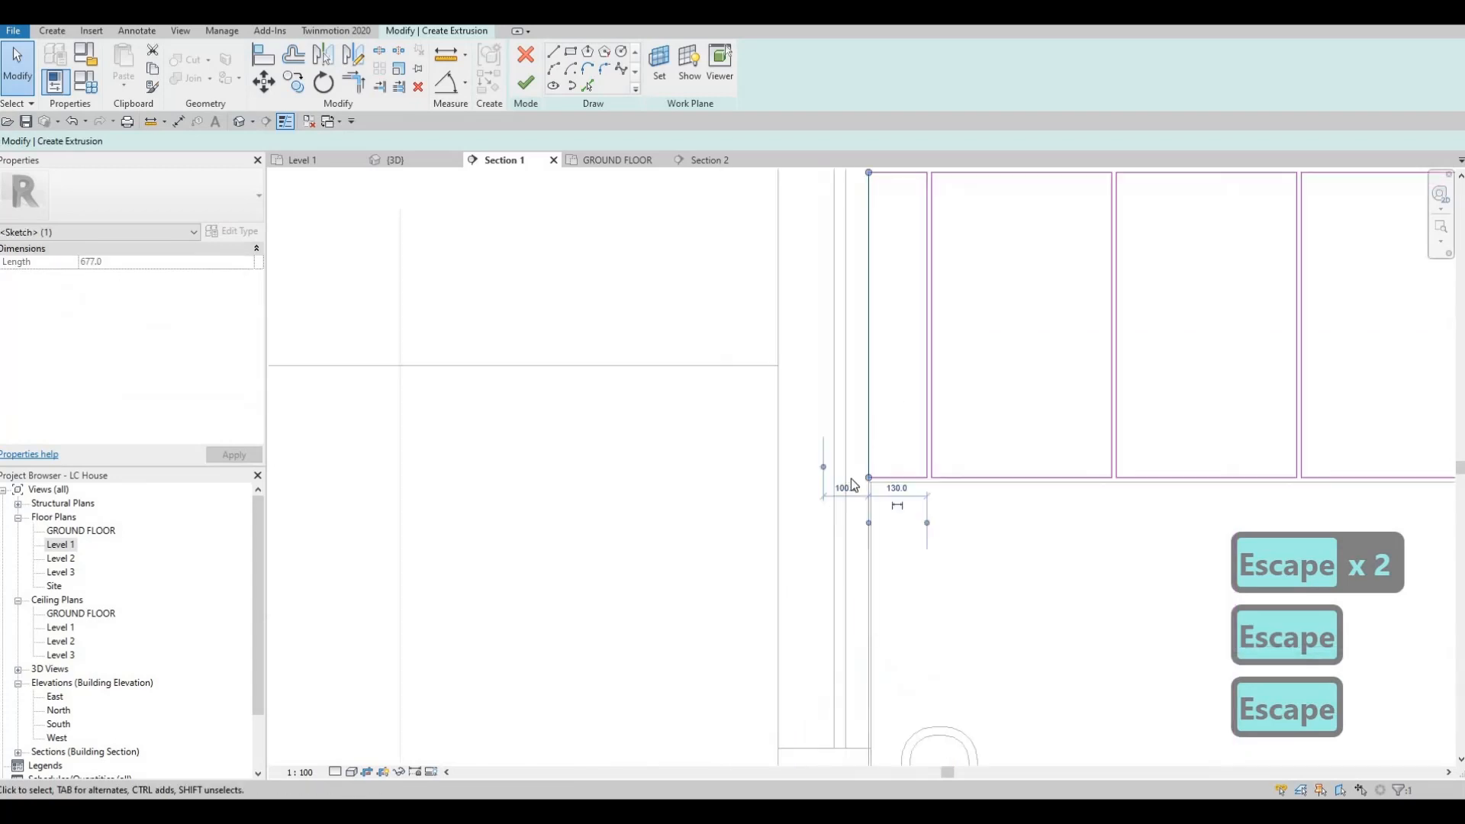
scroll(870, 482, "up", 1)
left_click_drag(881, 434, 872, 436)
left_click_drag(791, 458, 861, 458)
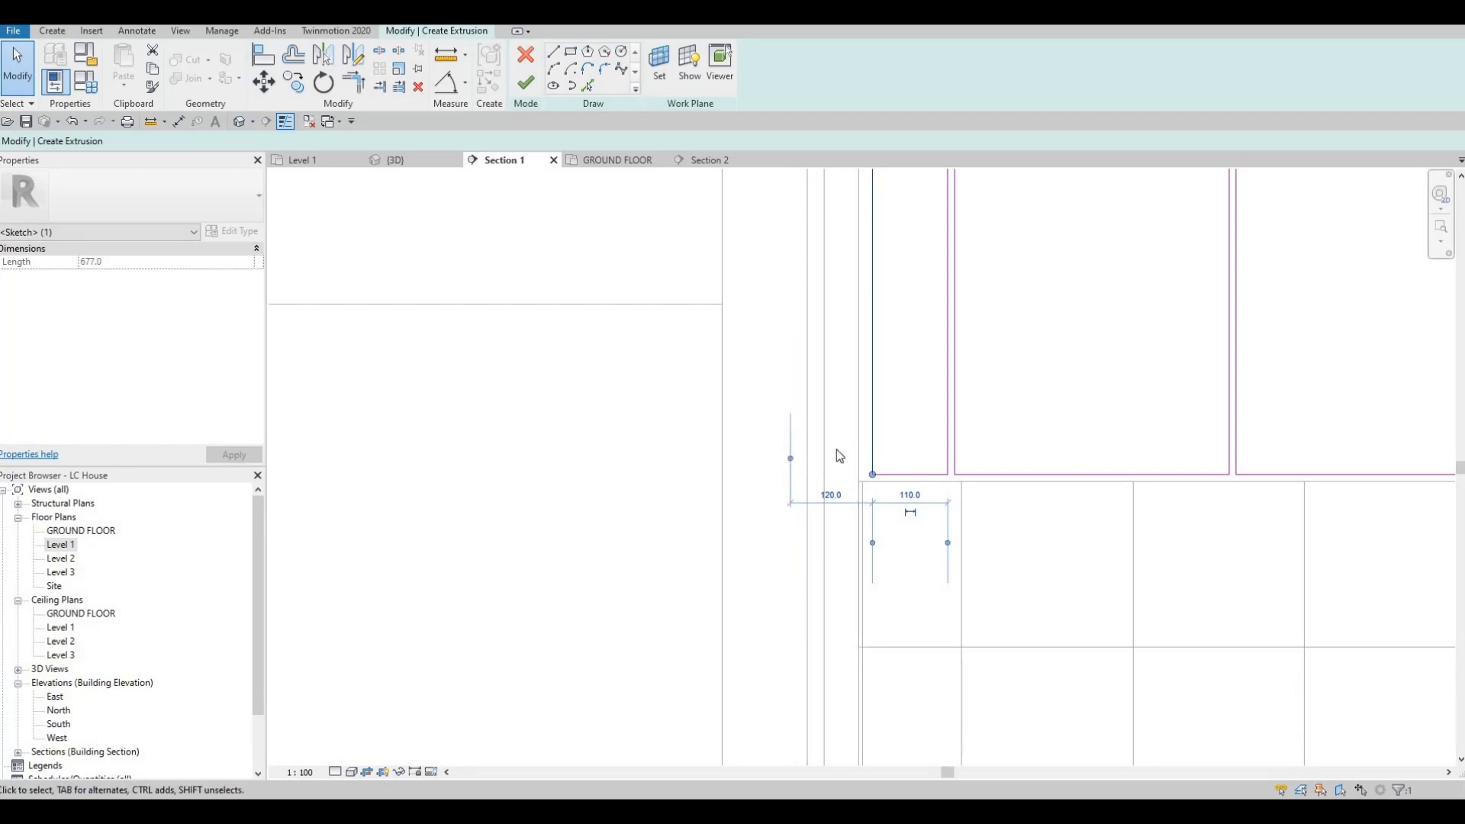
key("Escape")
key("Escape")
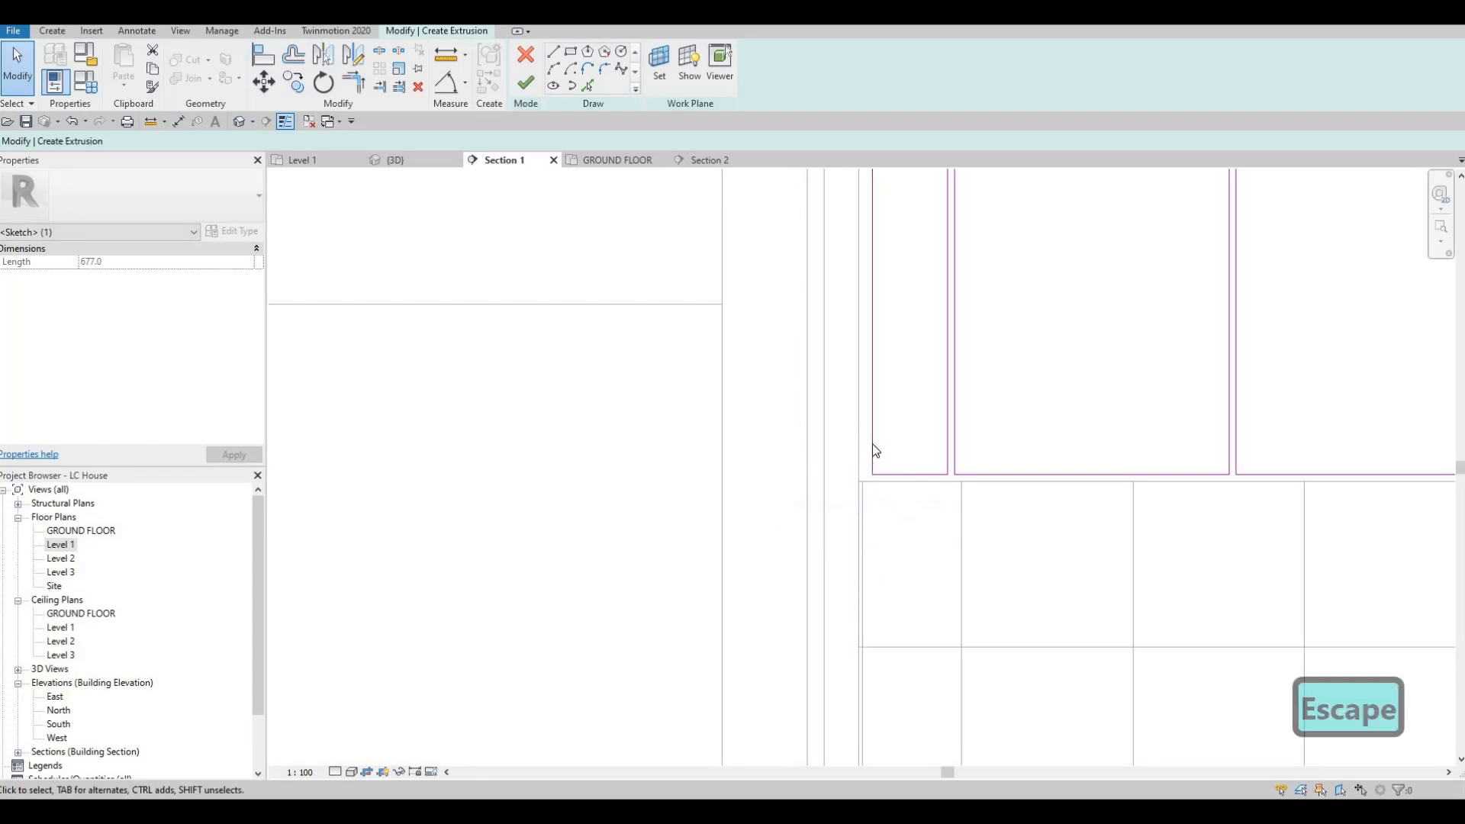
Step: Set the gap between the left narrow rectangle's outer edge and the cabinet's left end to 10 mm
left_click(792, 517)
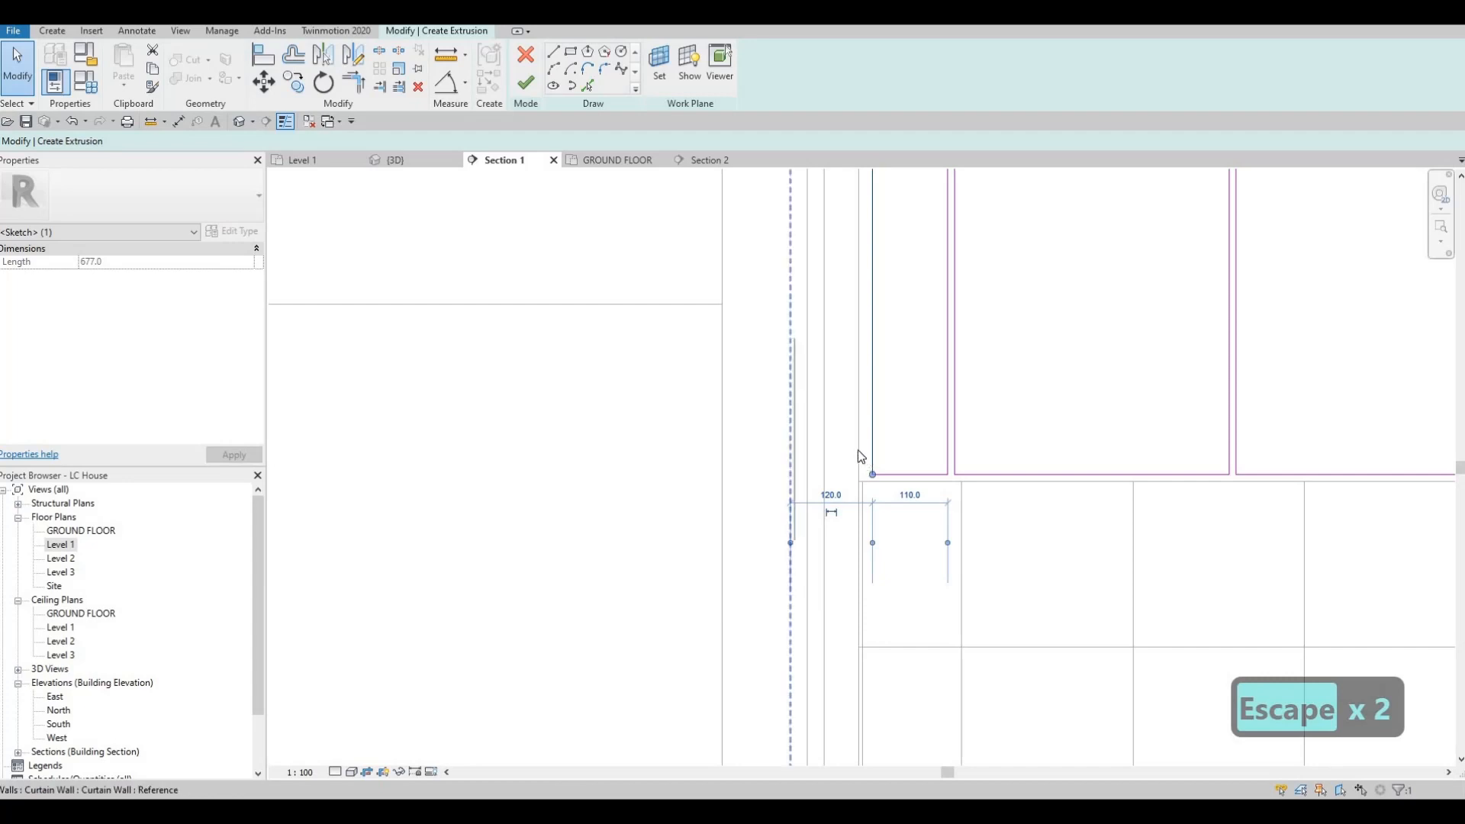
key("Tab")
left_click_drag(856, 433, 858, 499)
left_click(865, 496)
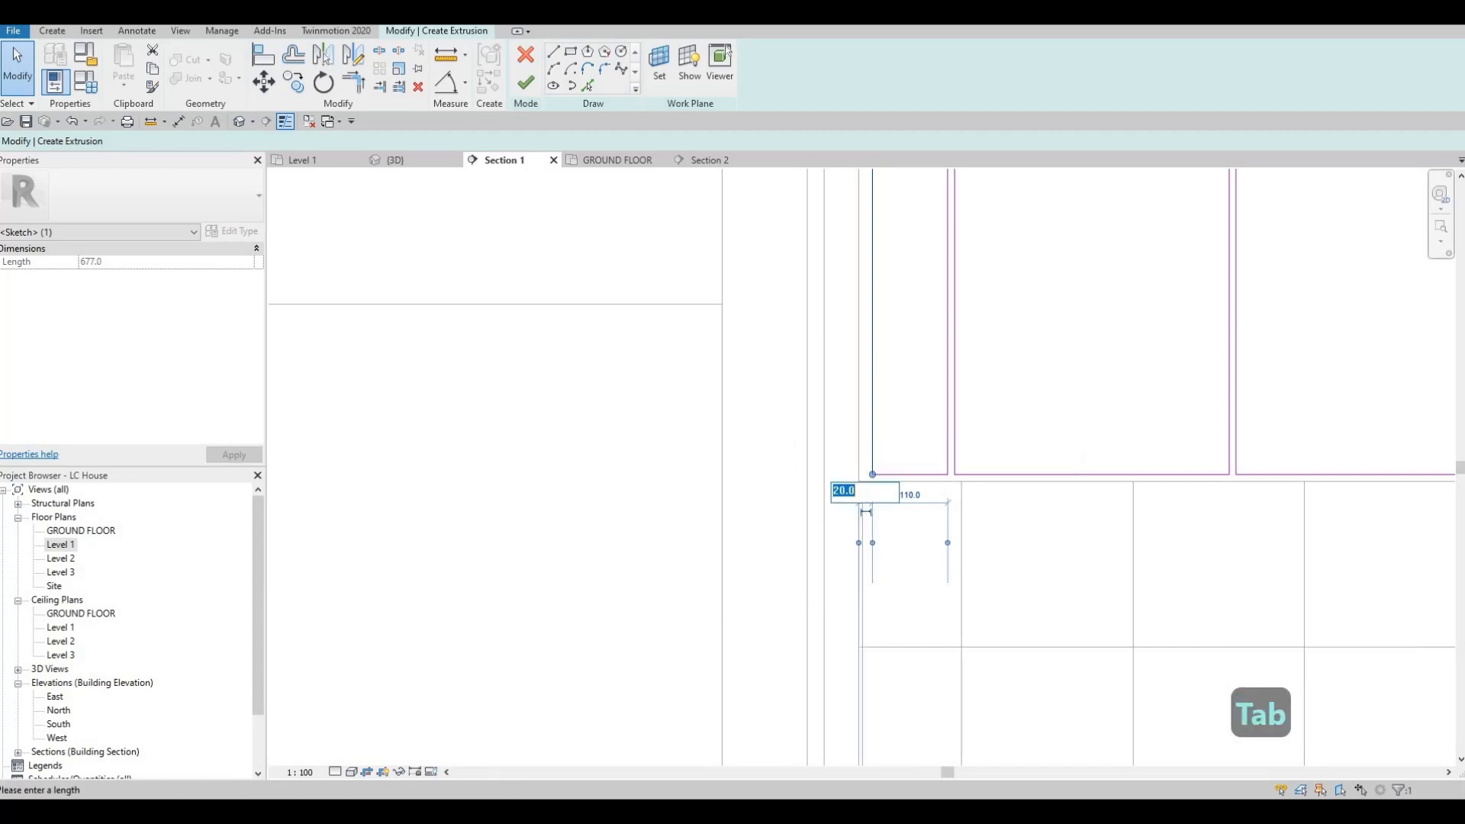
type("10")
key("Return")
key("Escape")
key("Escape")
scroll(962, 493, "down", 2)
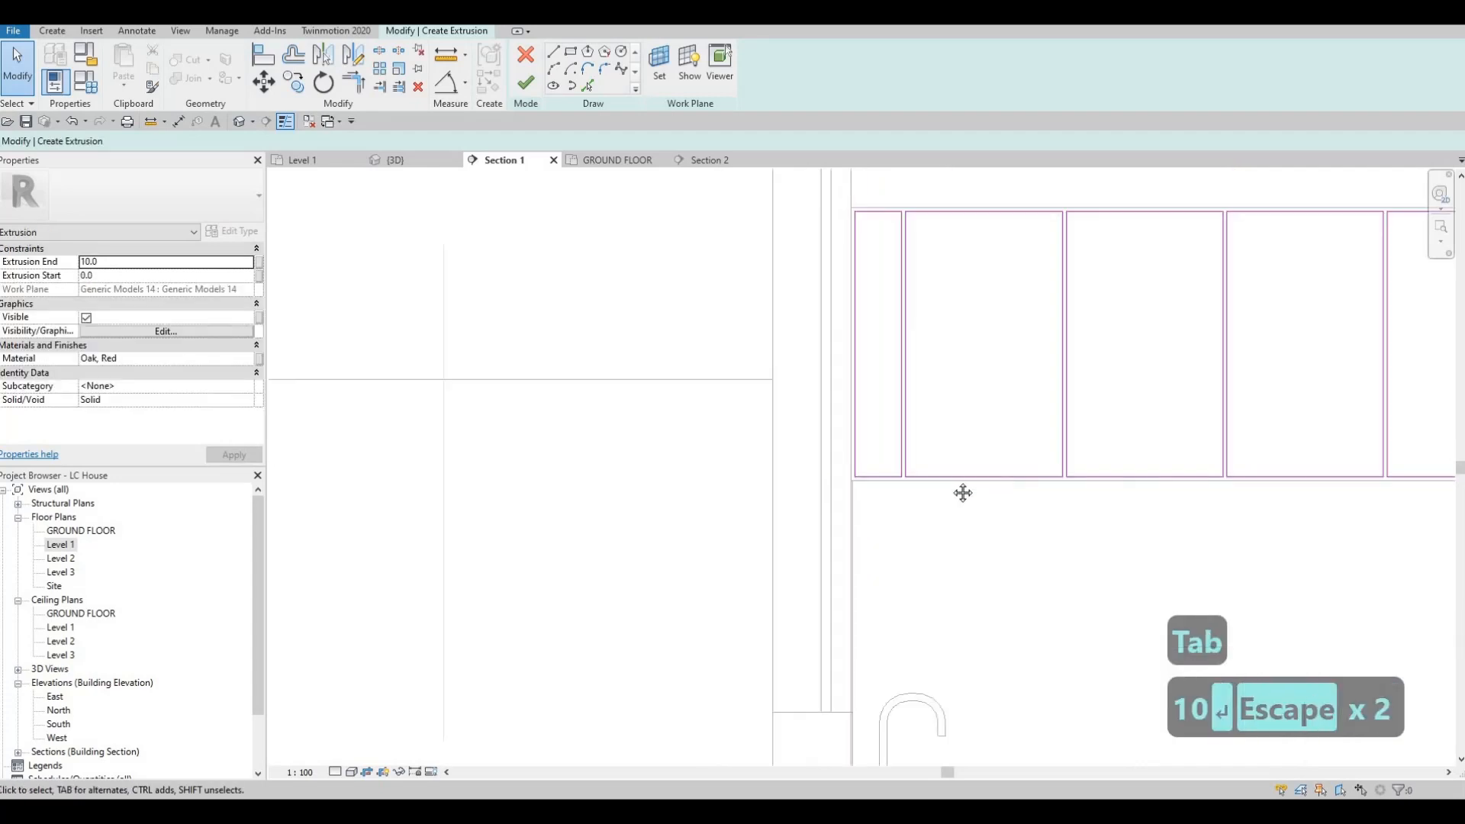
scroll(962, 493, "down", 3)
middle_click_drag(923, 478, 889, 403)
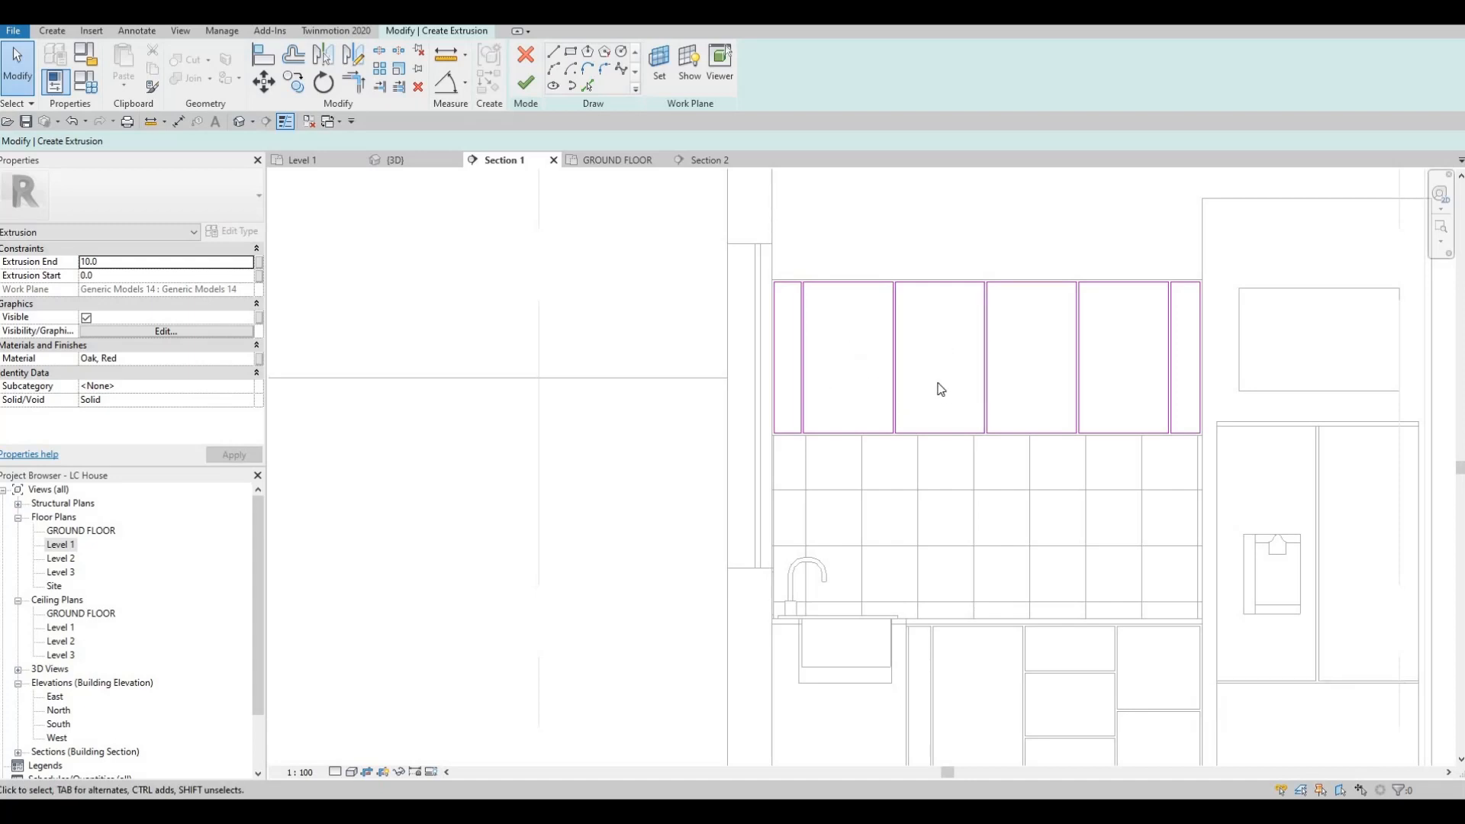
Step: Finish the cabinet fronts' extrusion sketch and start a void extrusion using the front face of the panels as its work plane
scroll(940, 389, "up", 3)
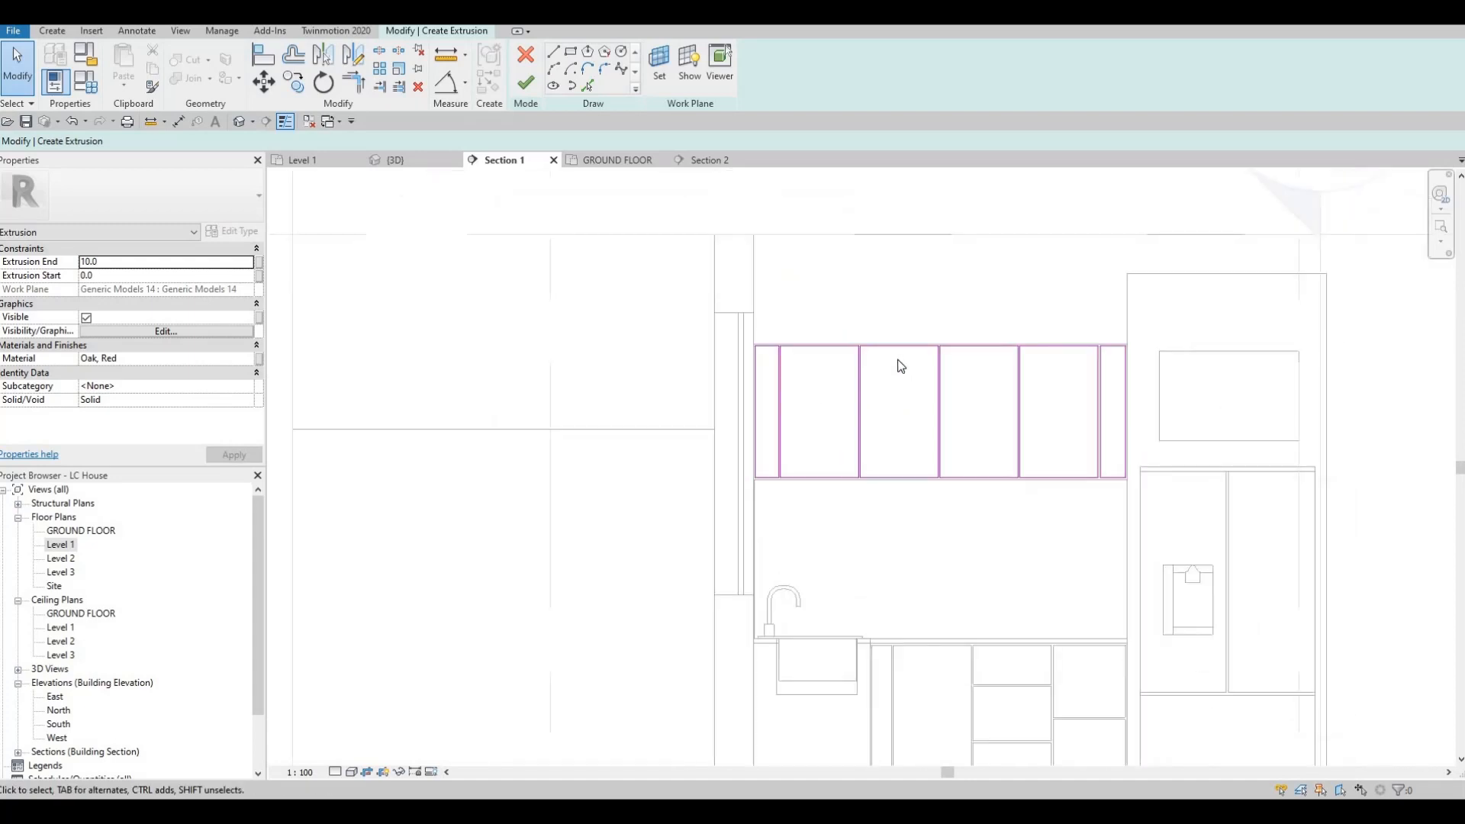
left_click(522, 86)
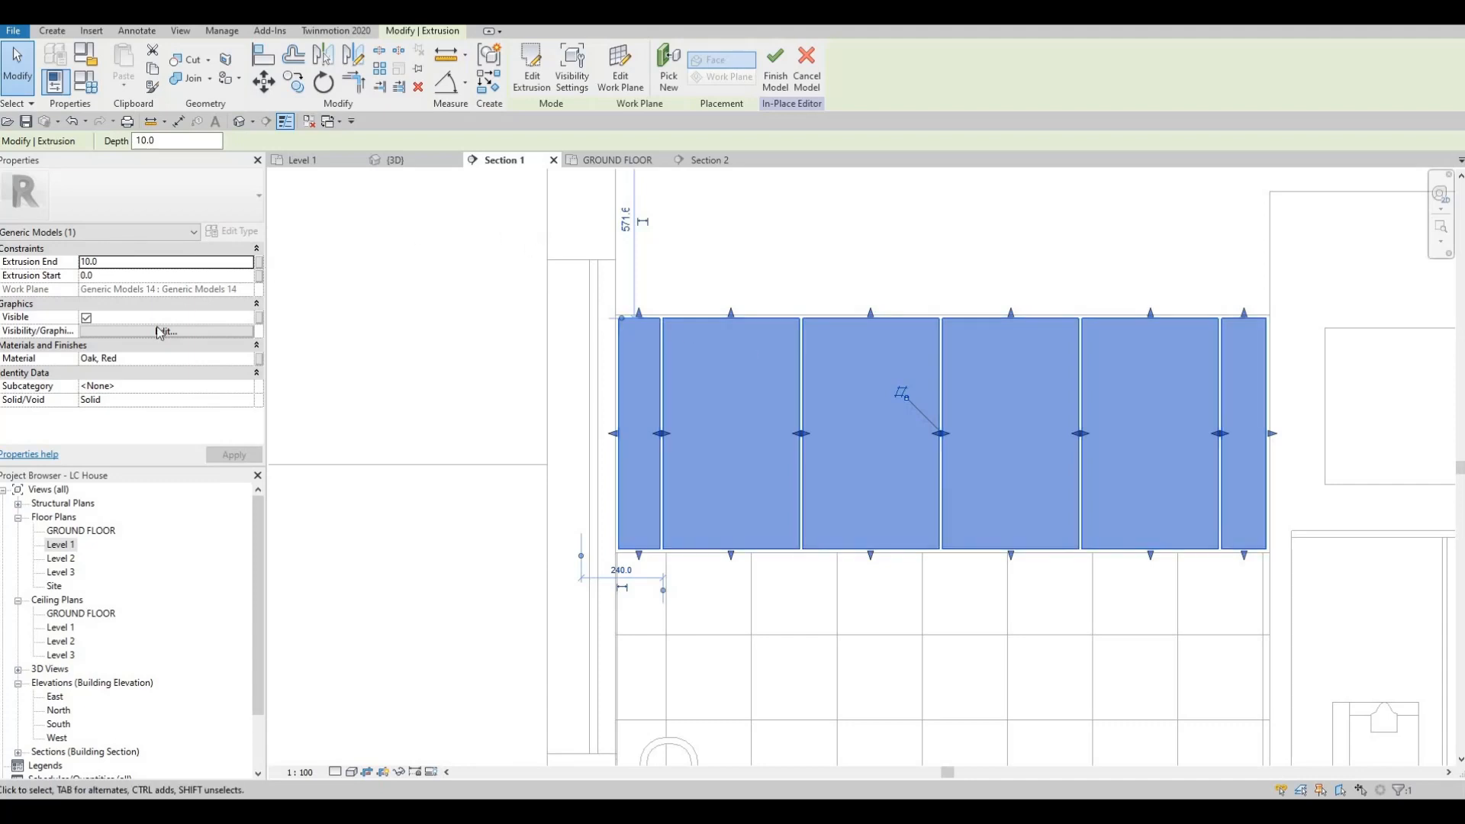
left_click(53, 30)
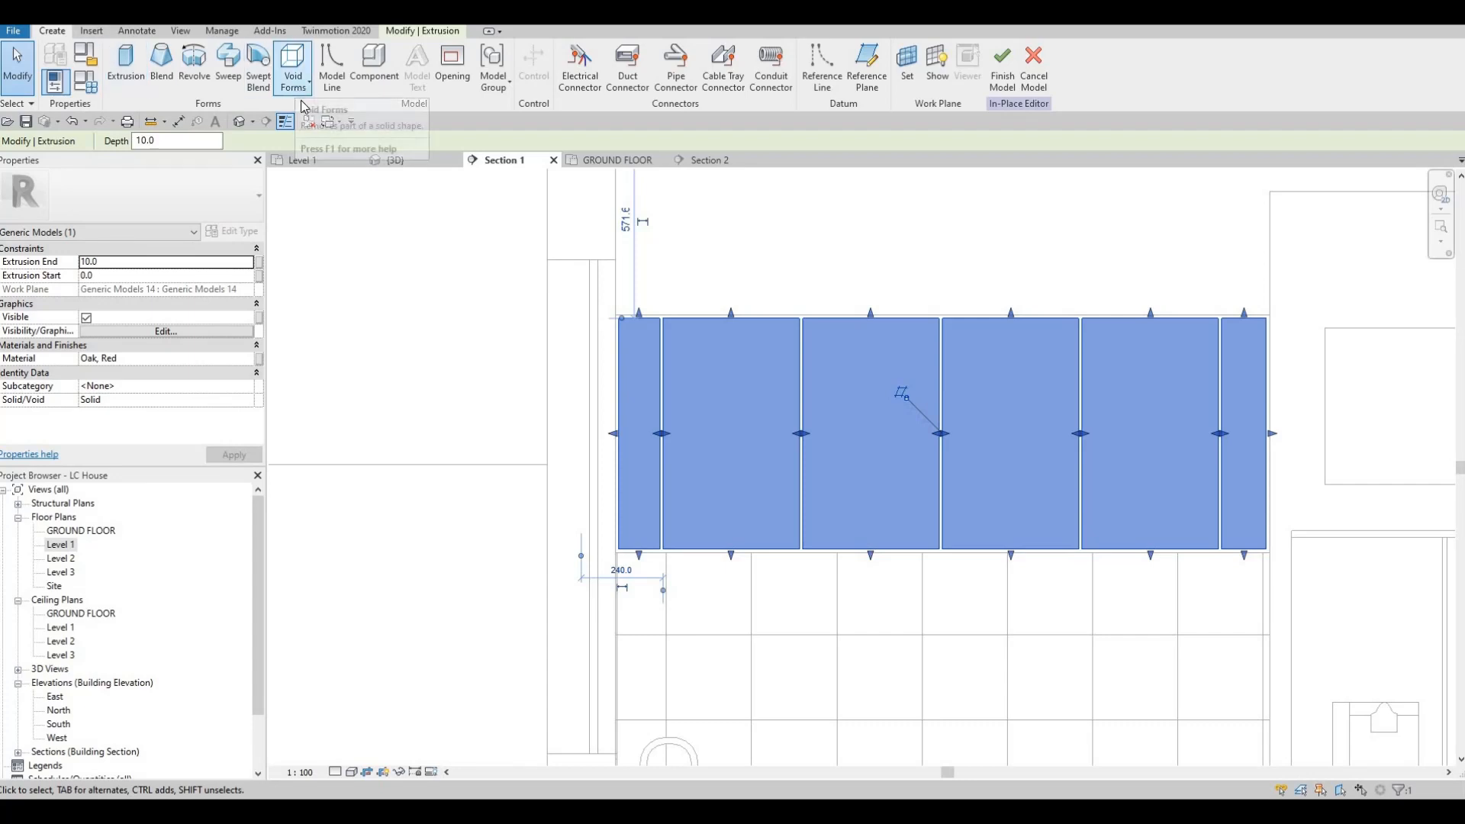
left_click(296, 86)
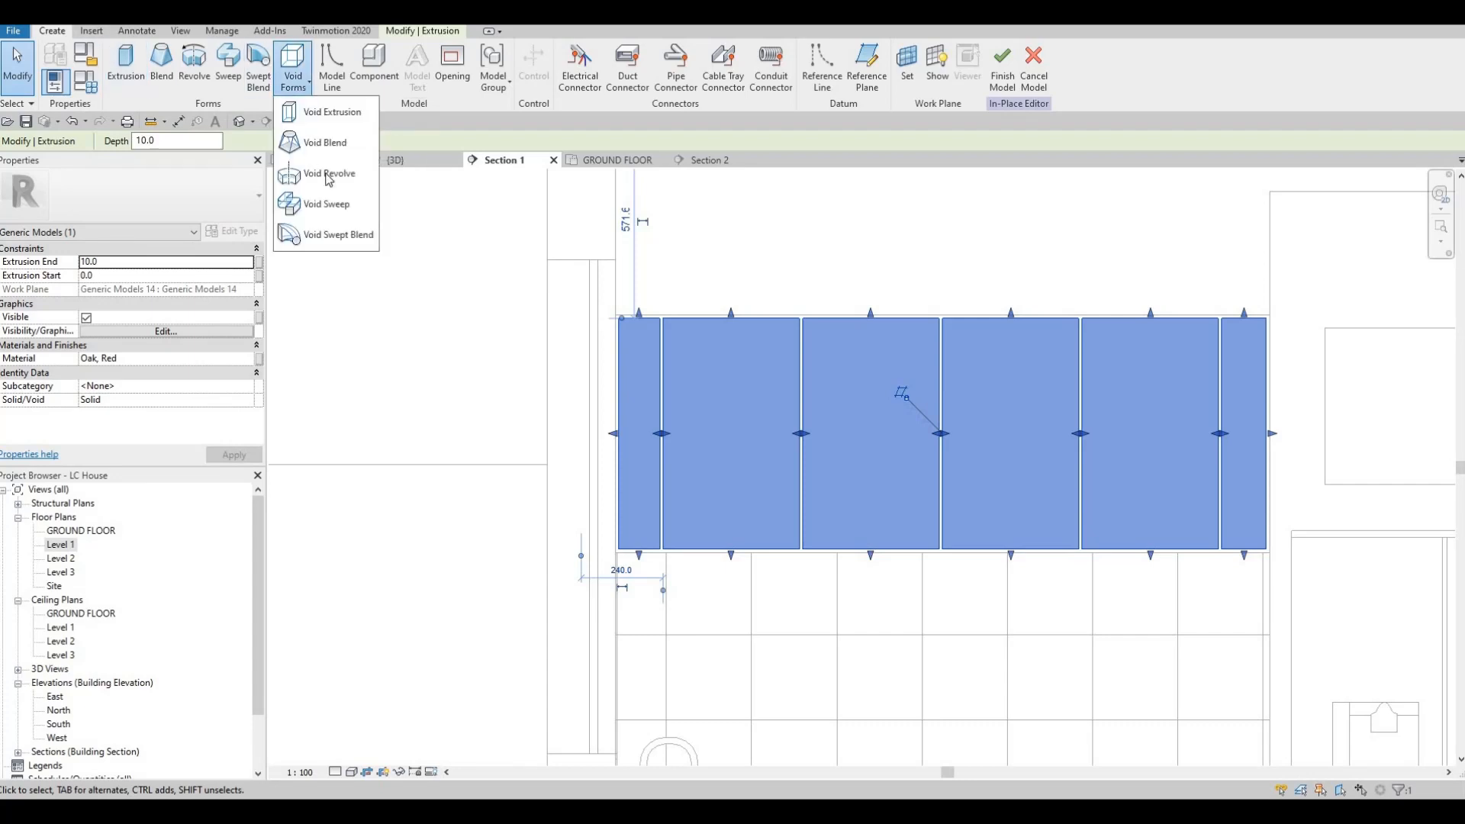
left_click(329, 113)
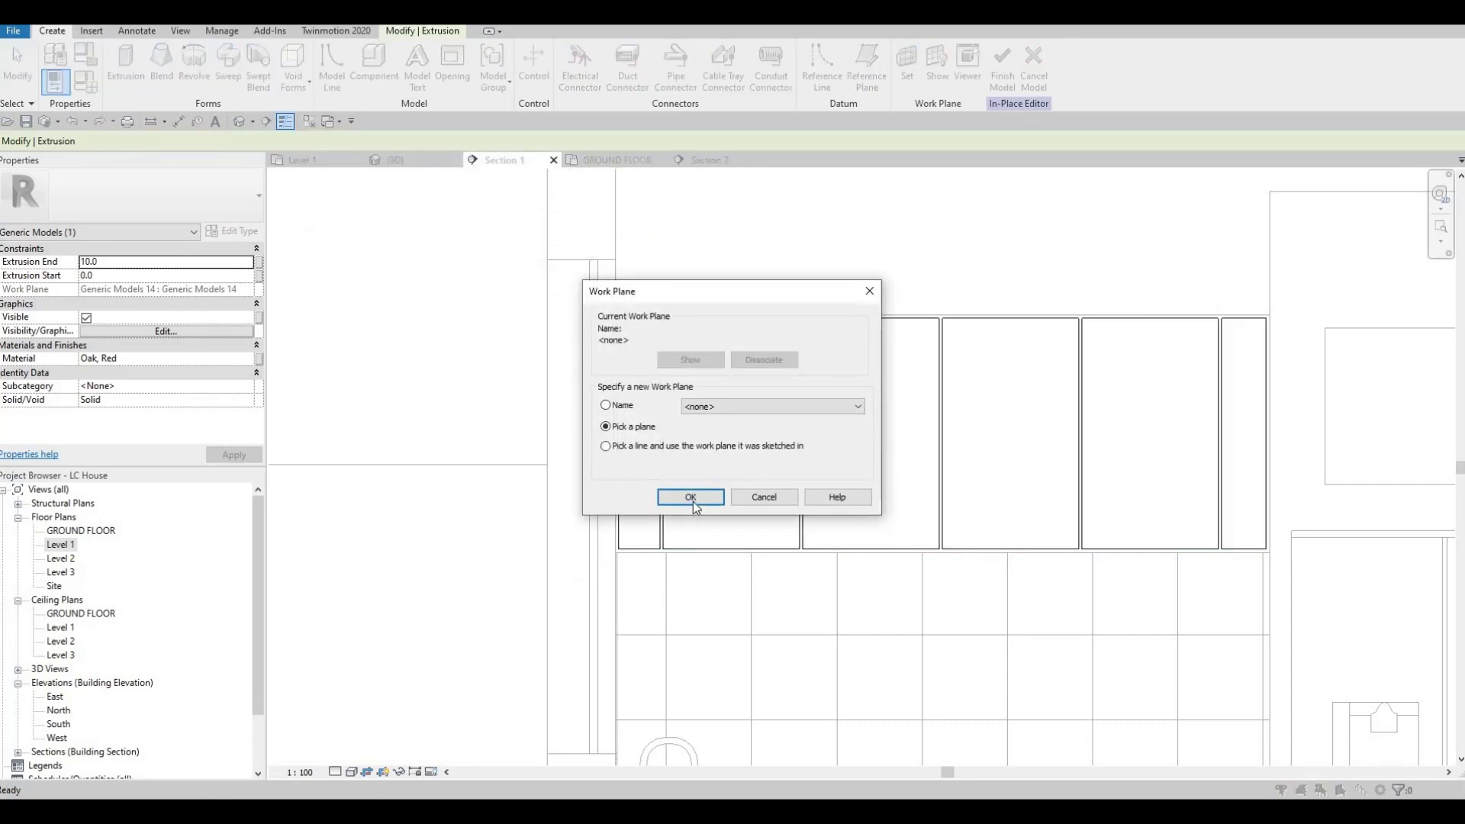
key("Return")
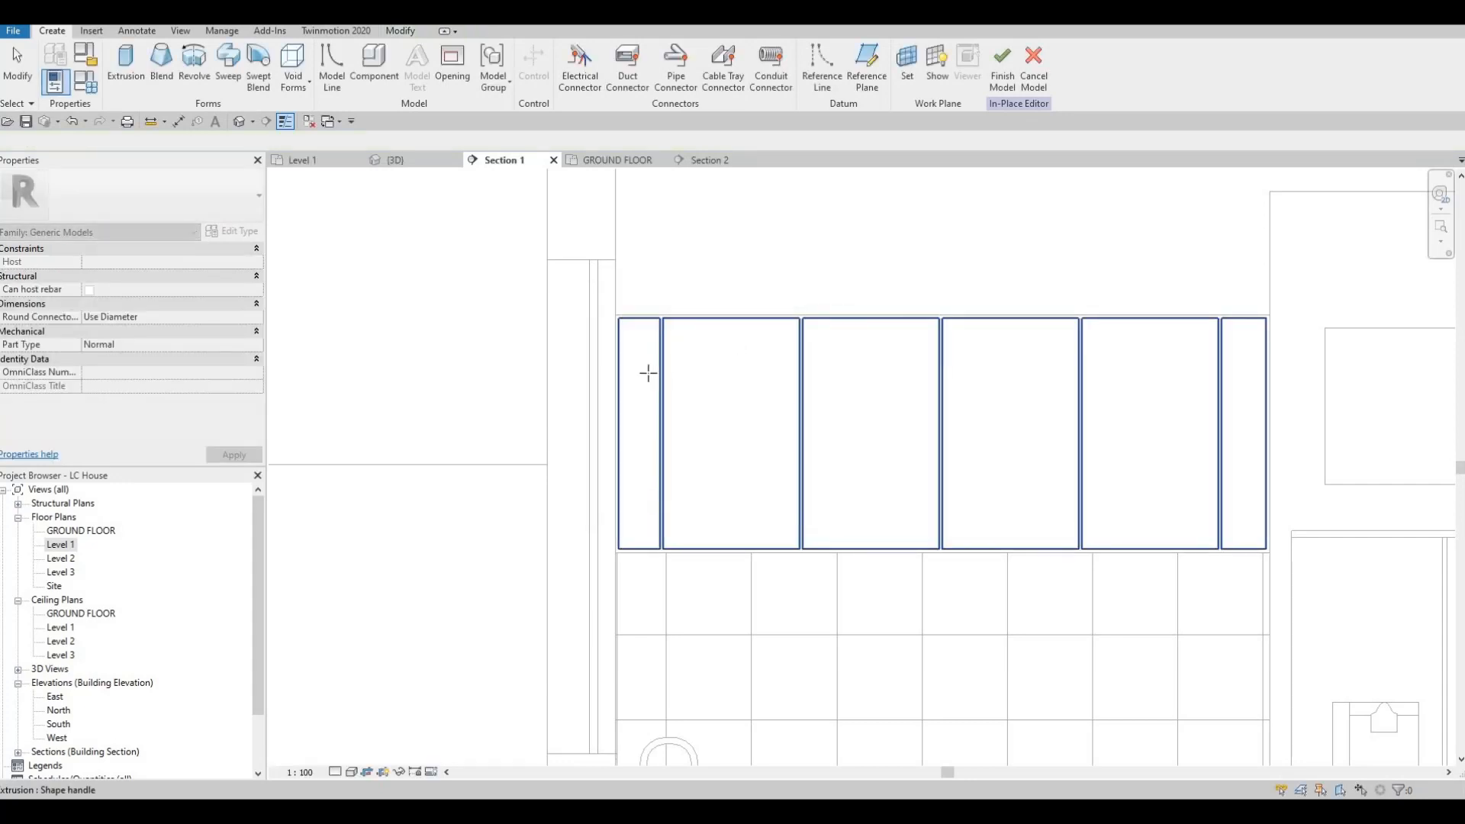
left_click(648, 373)
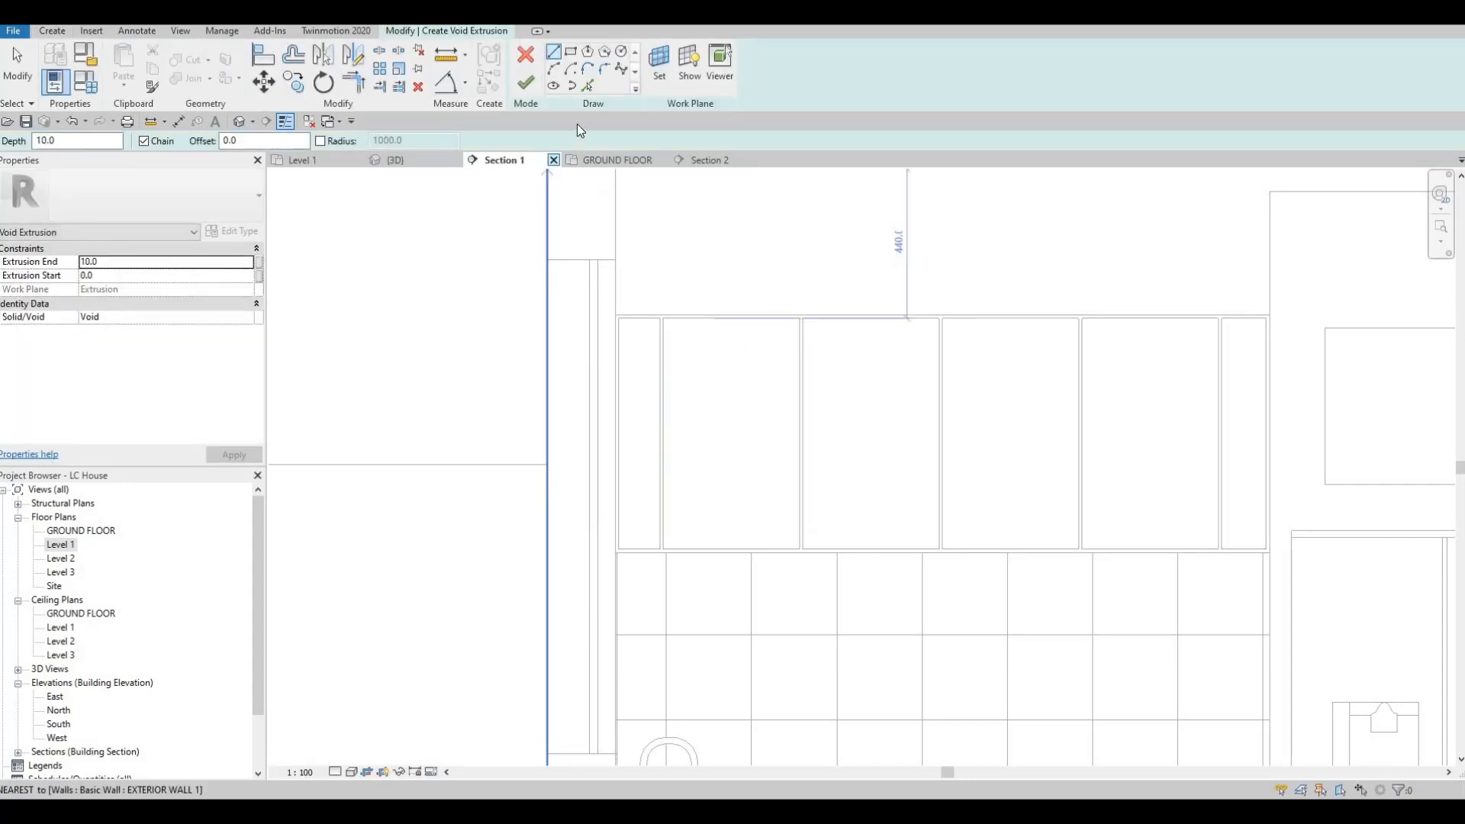
Step: Choose rectangle drawing for the void and set its extrusion end to -5 and extrusion start to 5
left_click(571, 54)
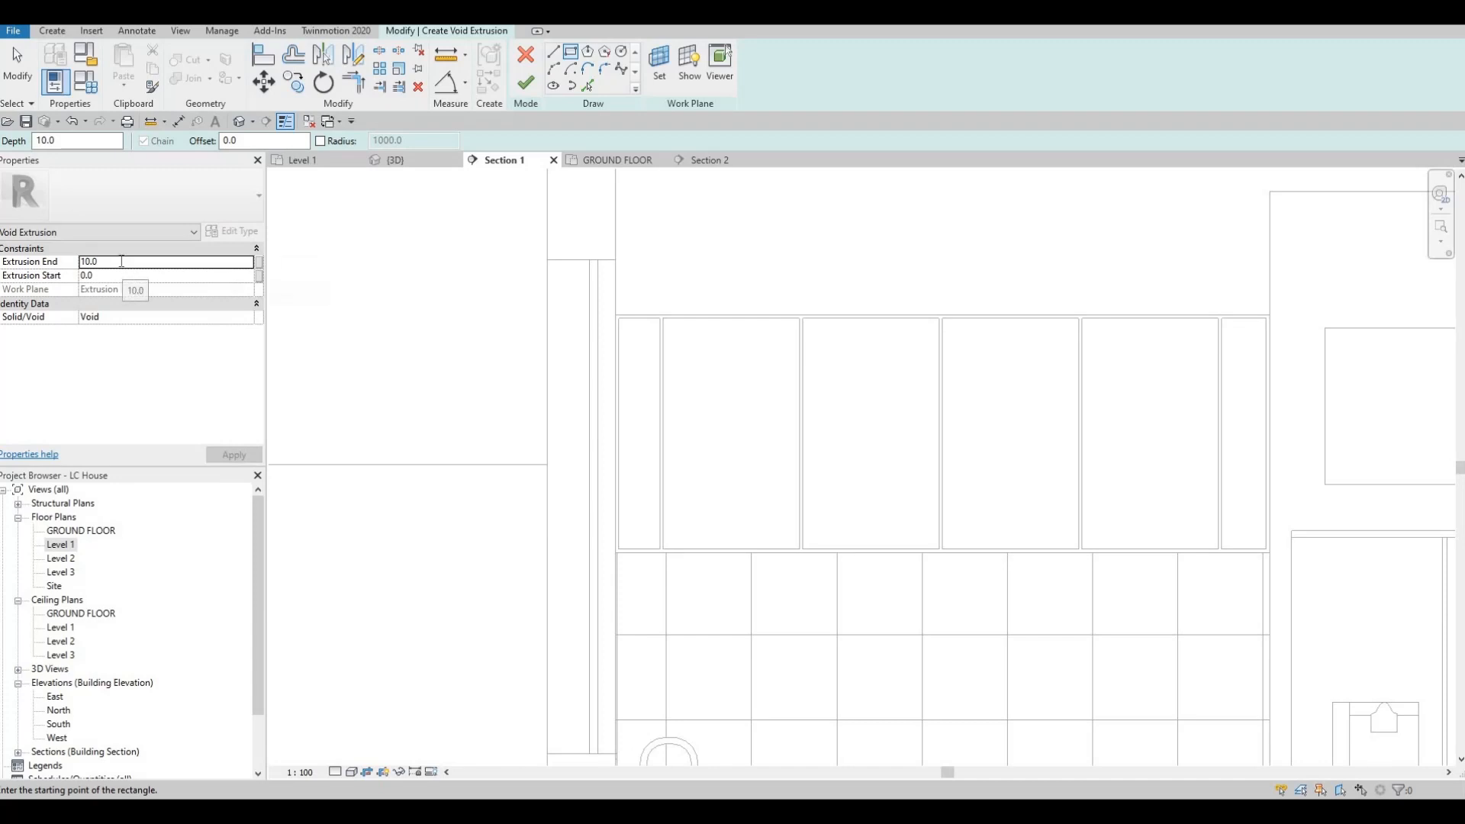
double_click(122, 261)
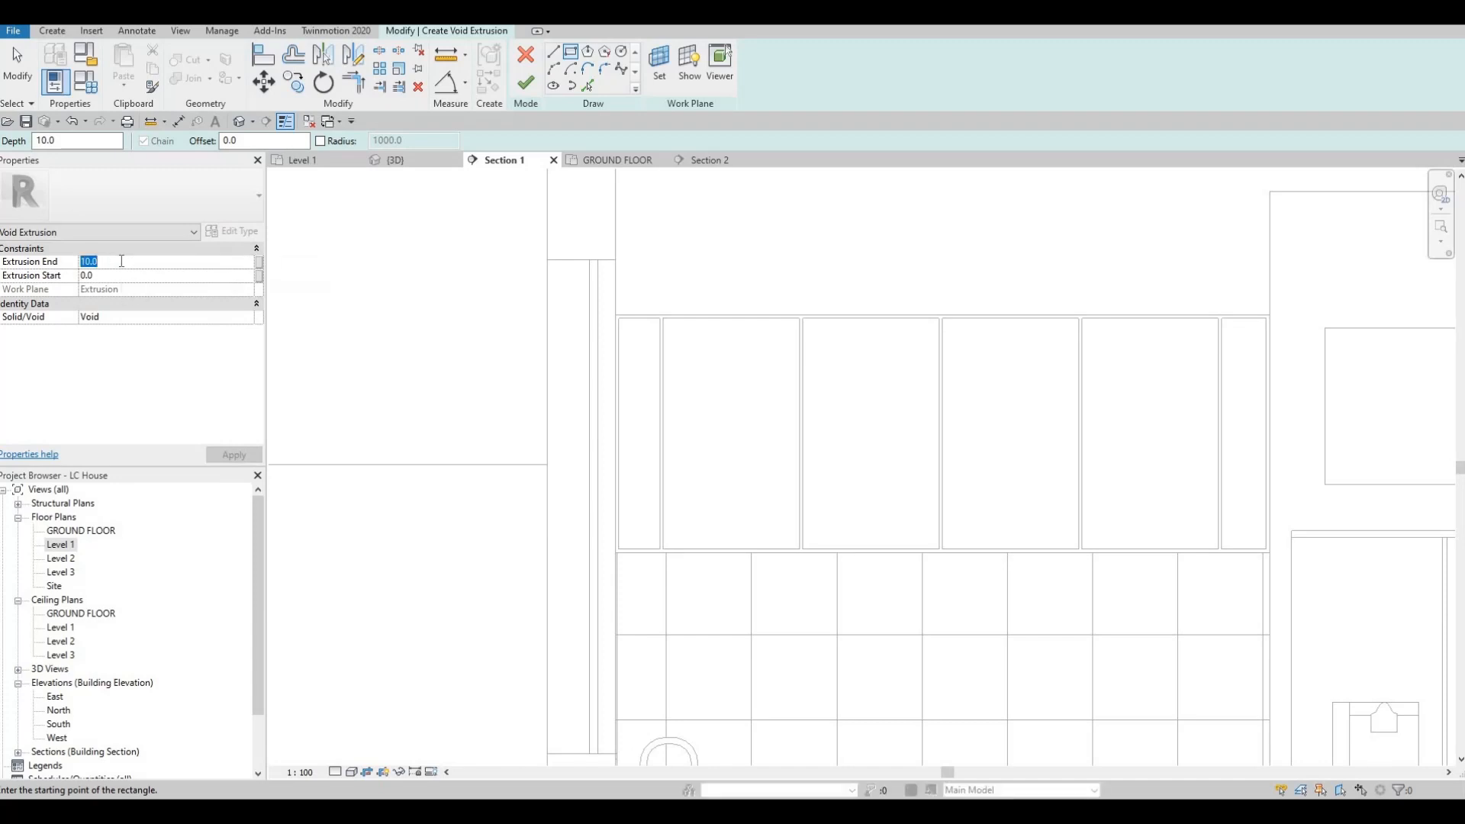
type("-5")
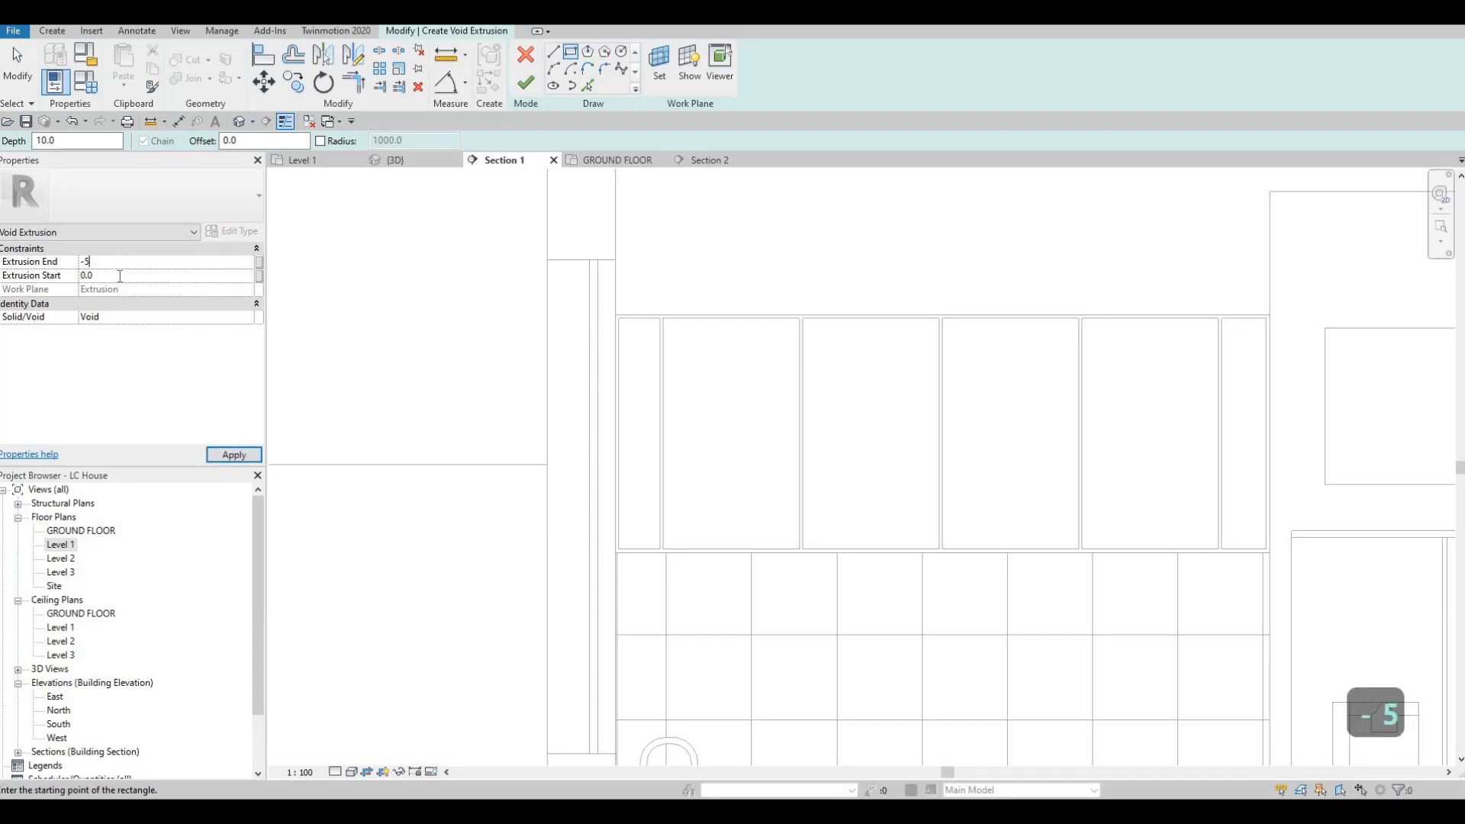
left_click(120, 275)
type("5")
key("Return")
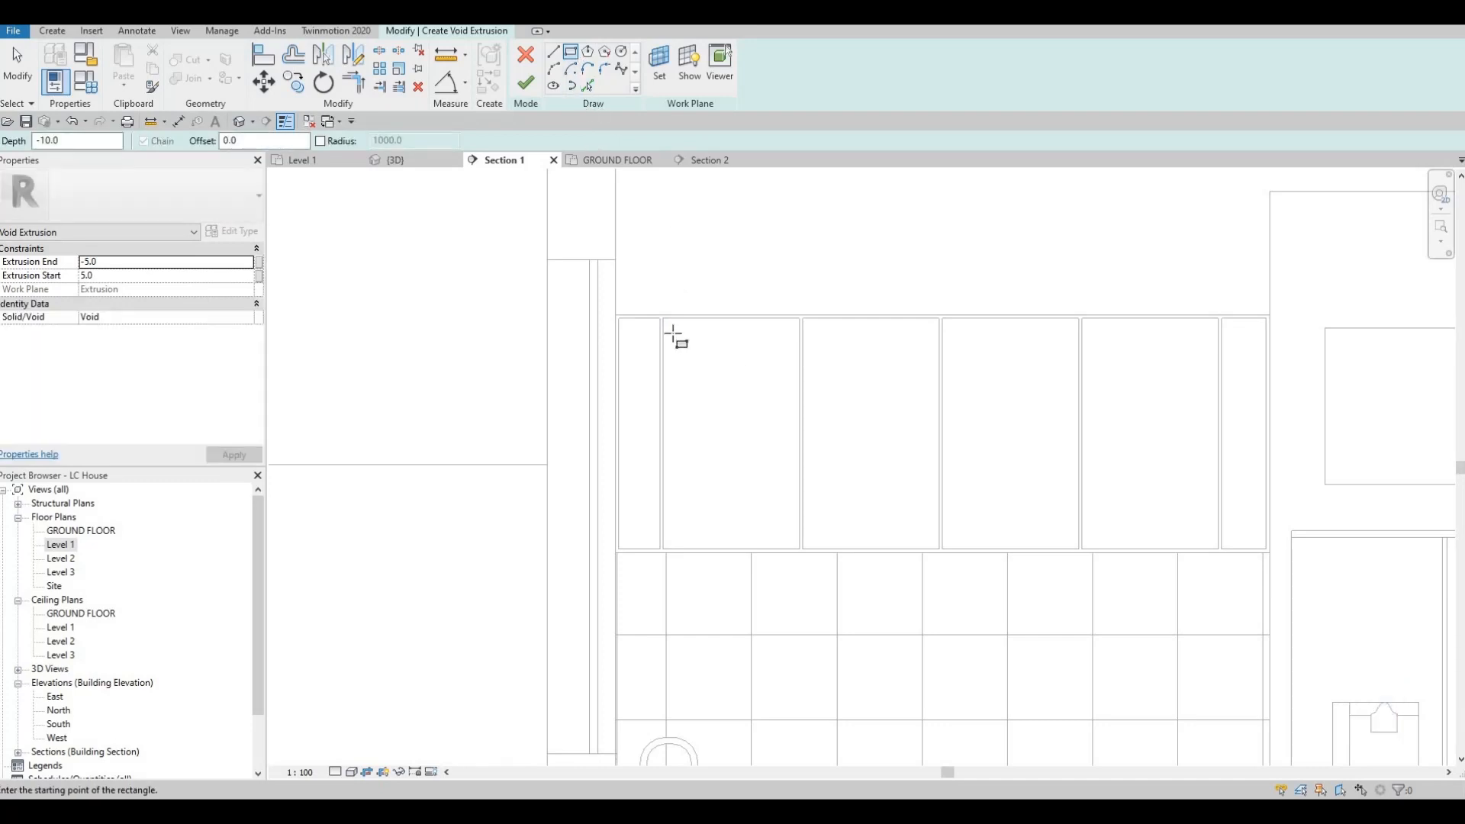
Step: Set a 50 mm offset and sketch a void rectangle inset inside the first full-width door from the left
scroll(691, 344, "up", 2)
left_click_drag(248, 142, 160, 140)
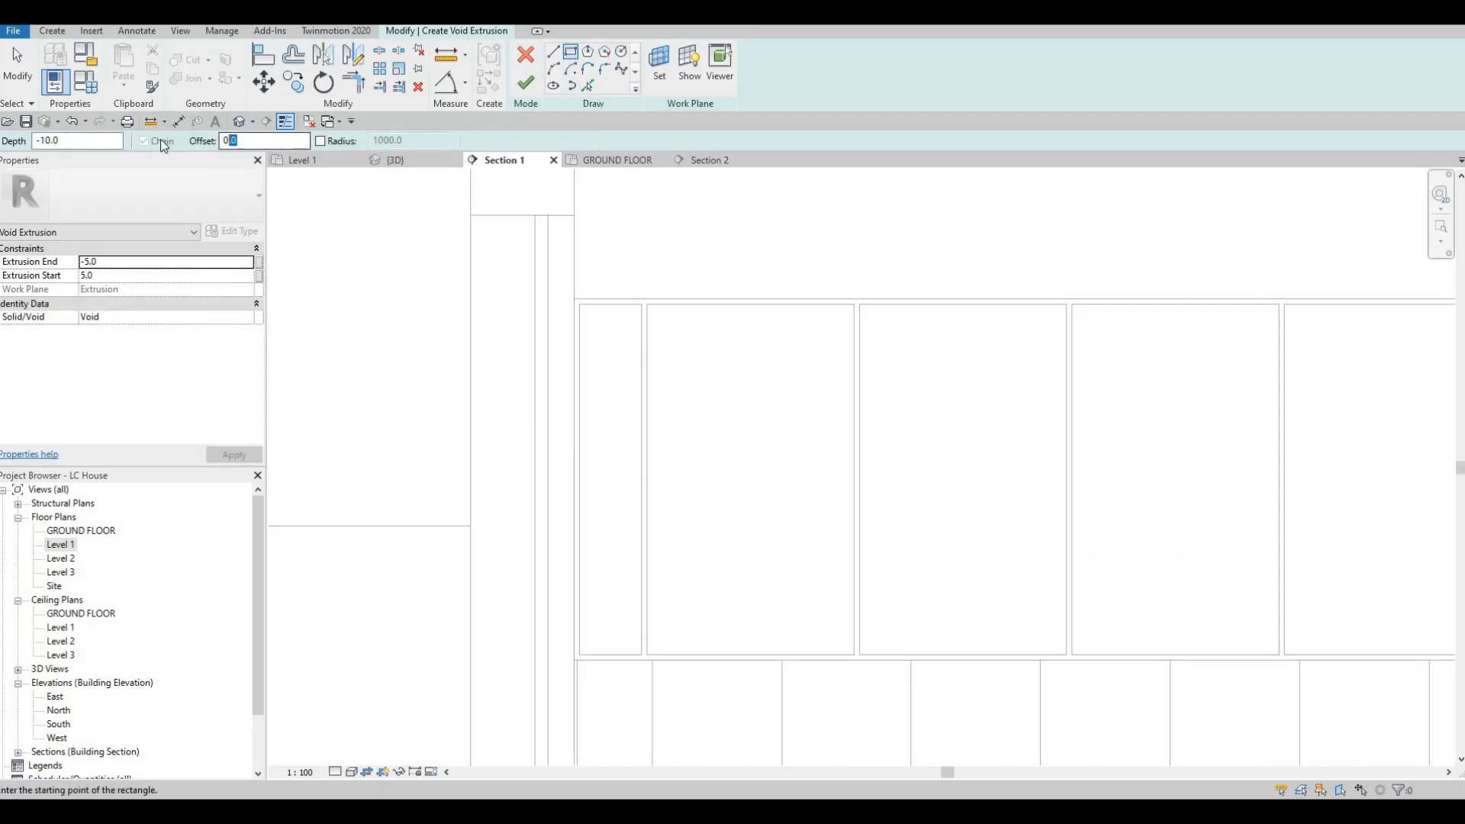
type("50")
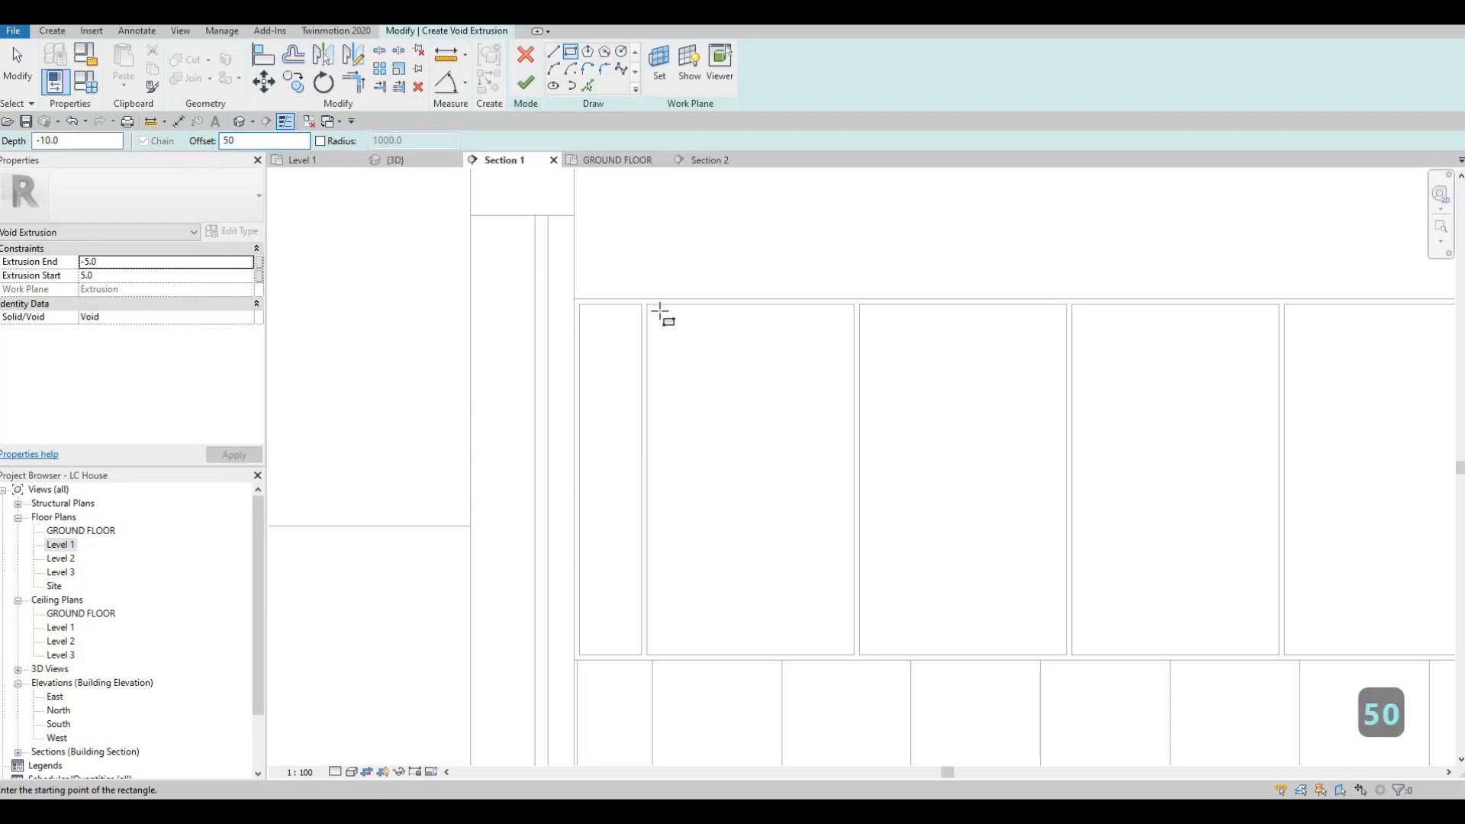
left_click(647, 305)
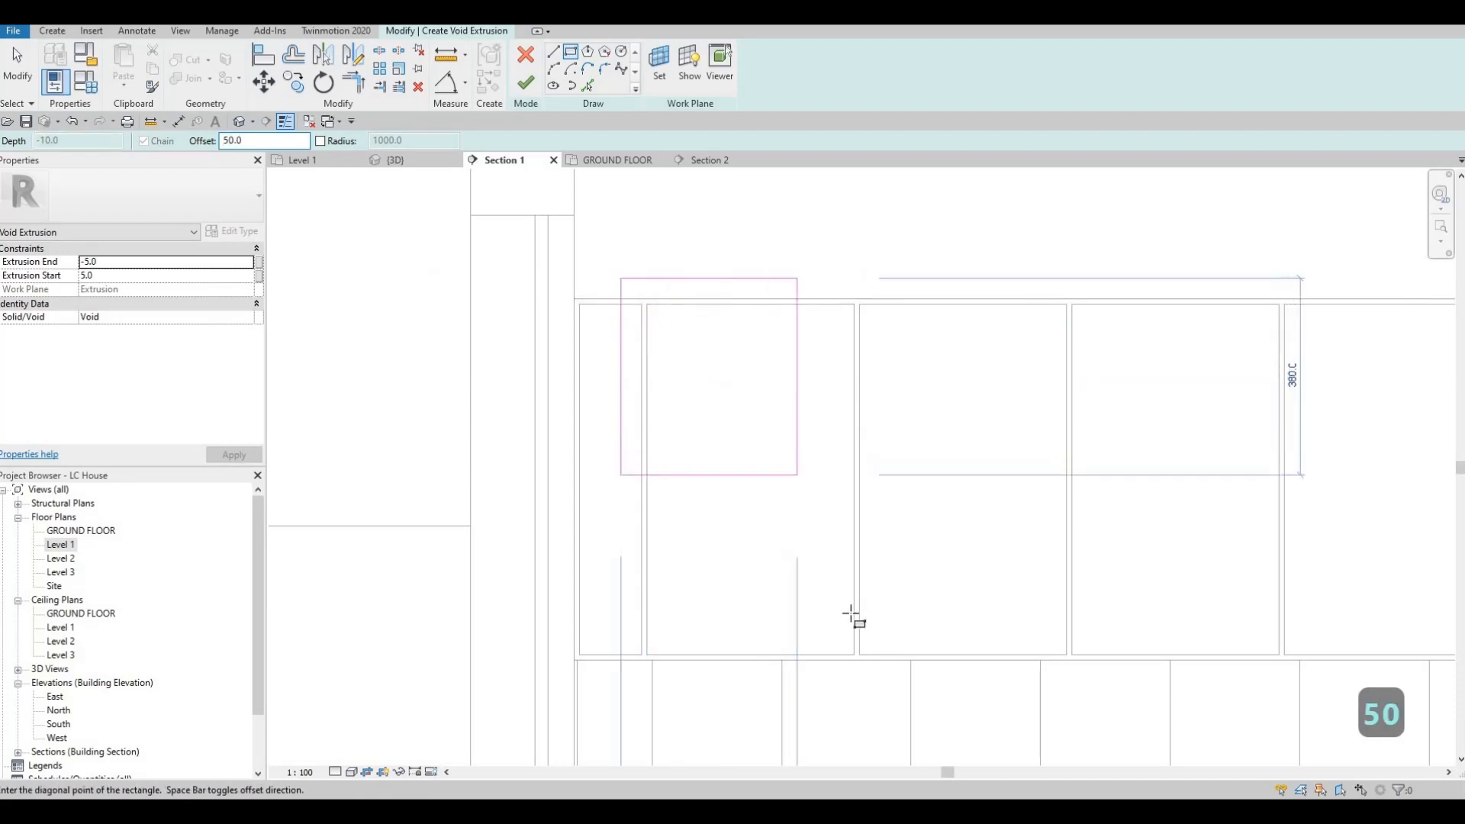
left_click(854, 653)
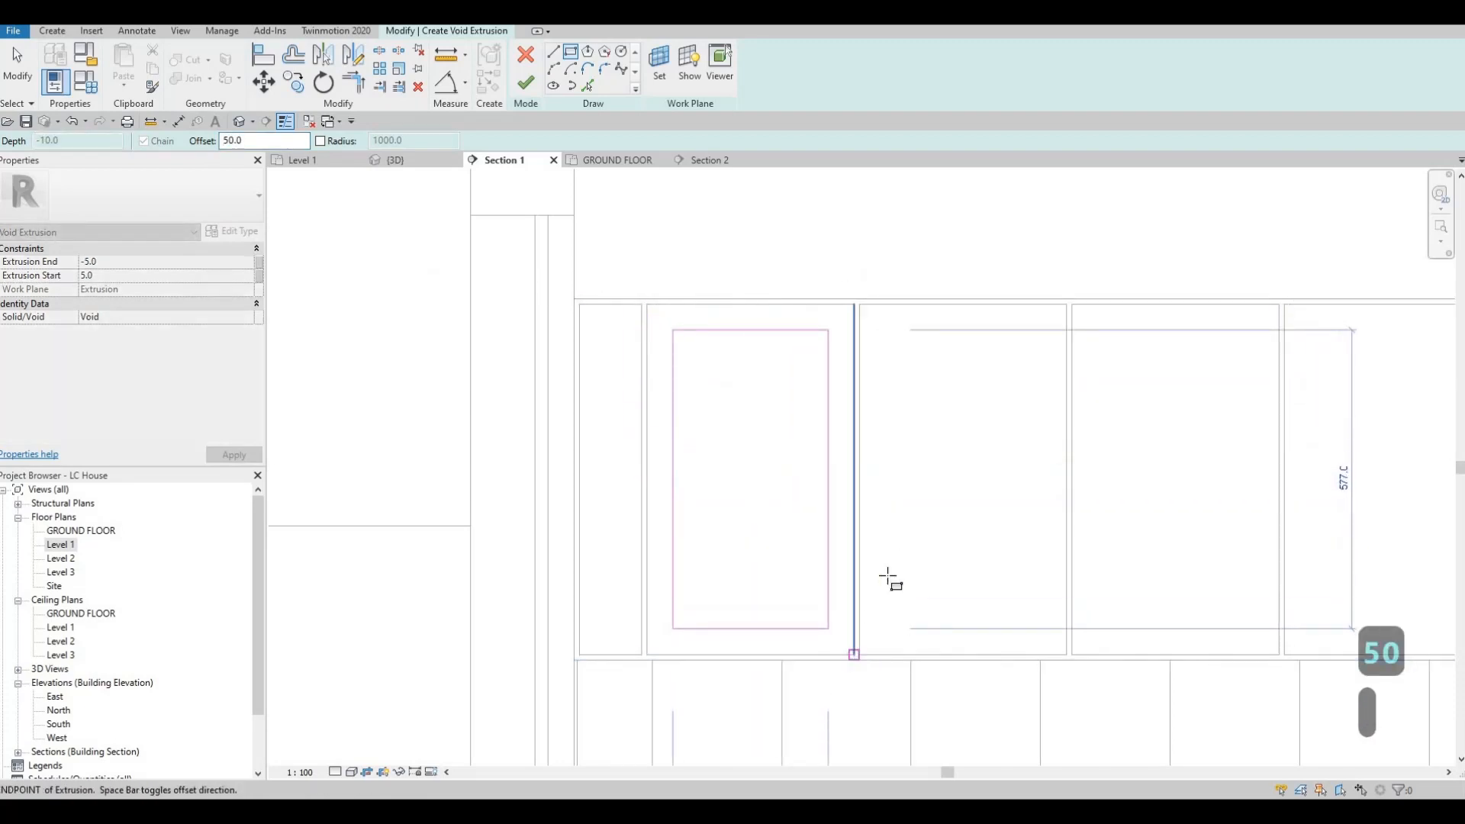
Step: Sketch void rectangles with the same 50 mm inset inside the remaining three full-width doors
left_click(859, 305)
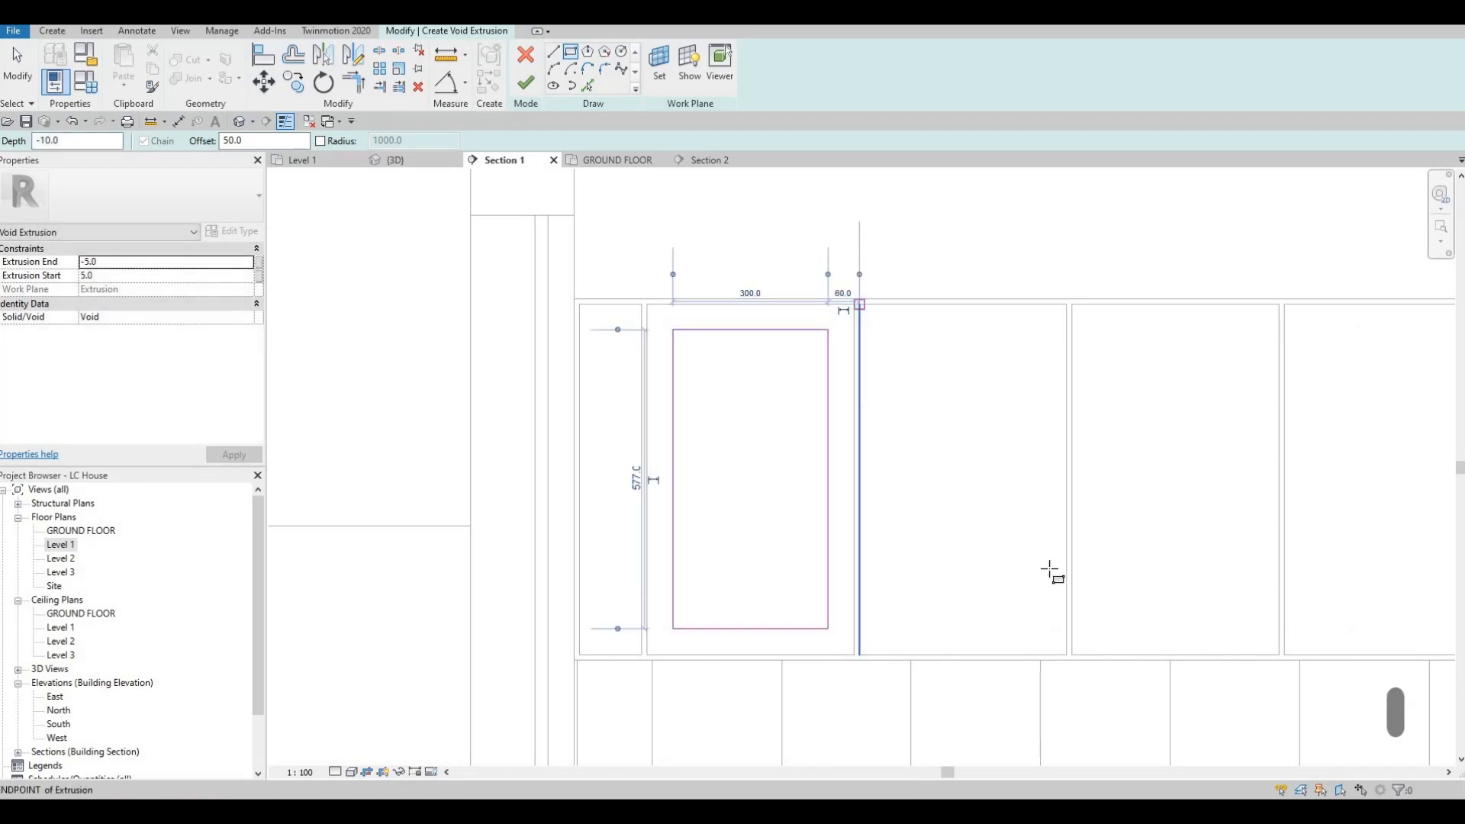
left_click(1067, 654)
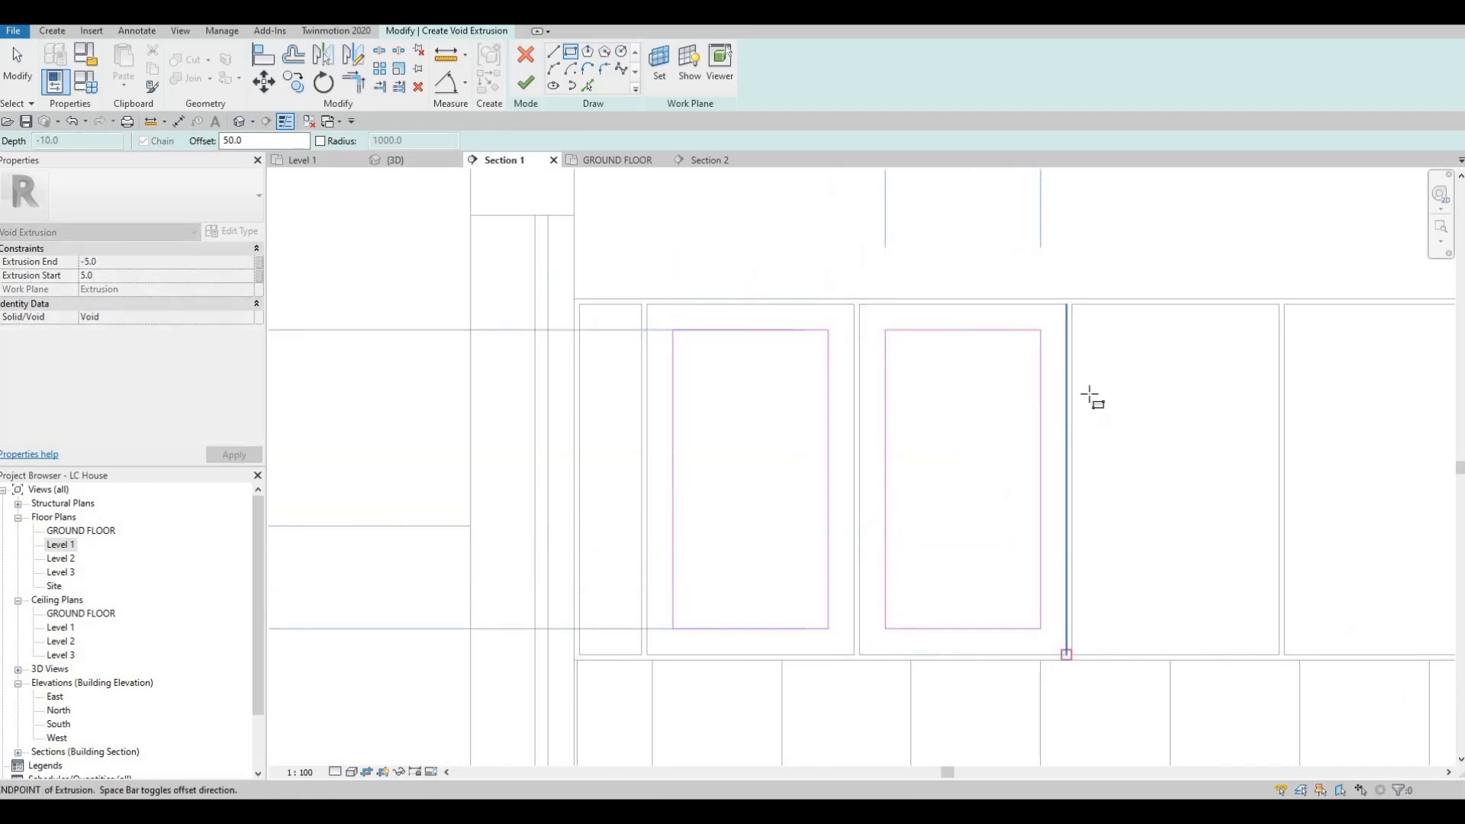
left_click(1072, 305)
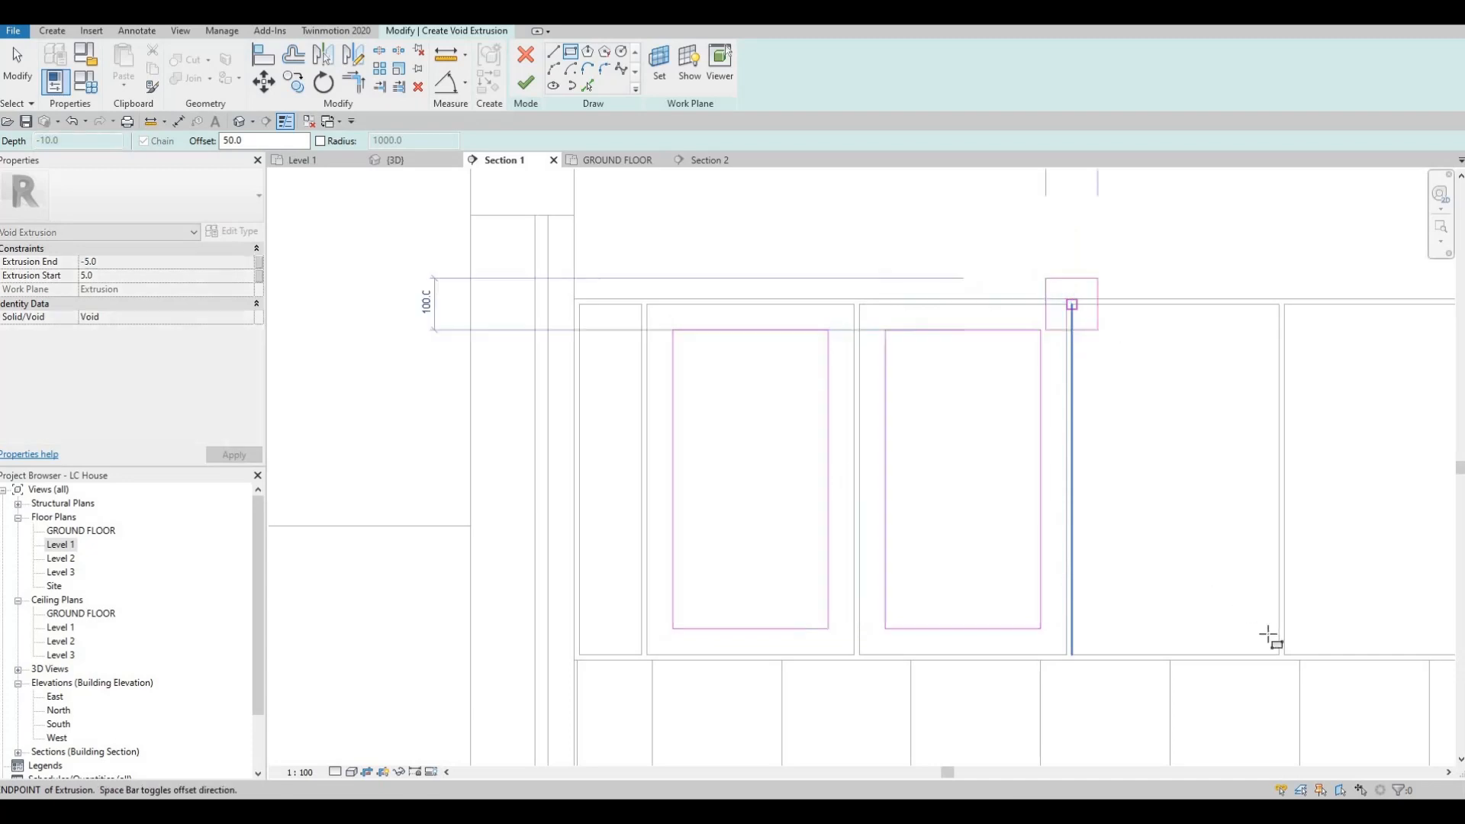
left_click(1279, 654)
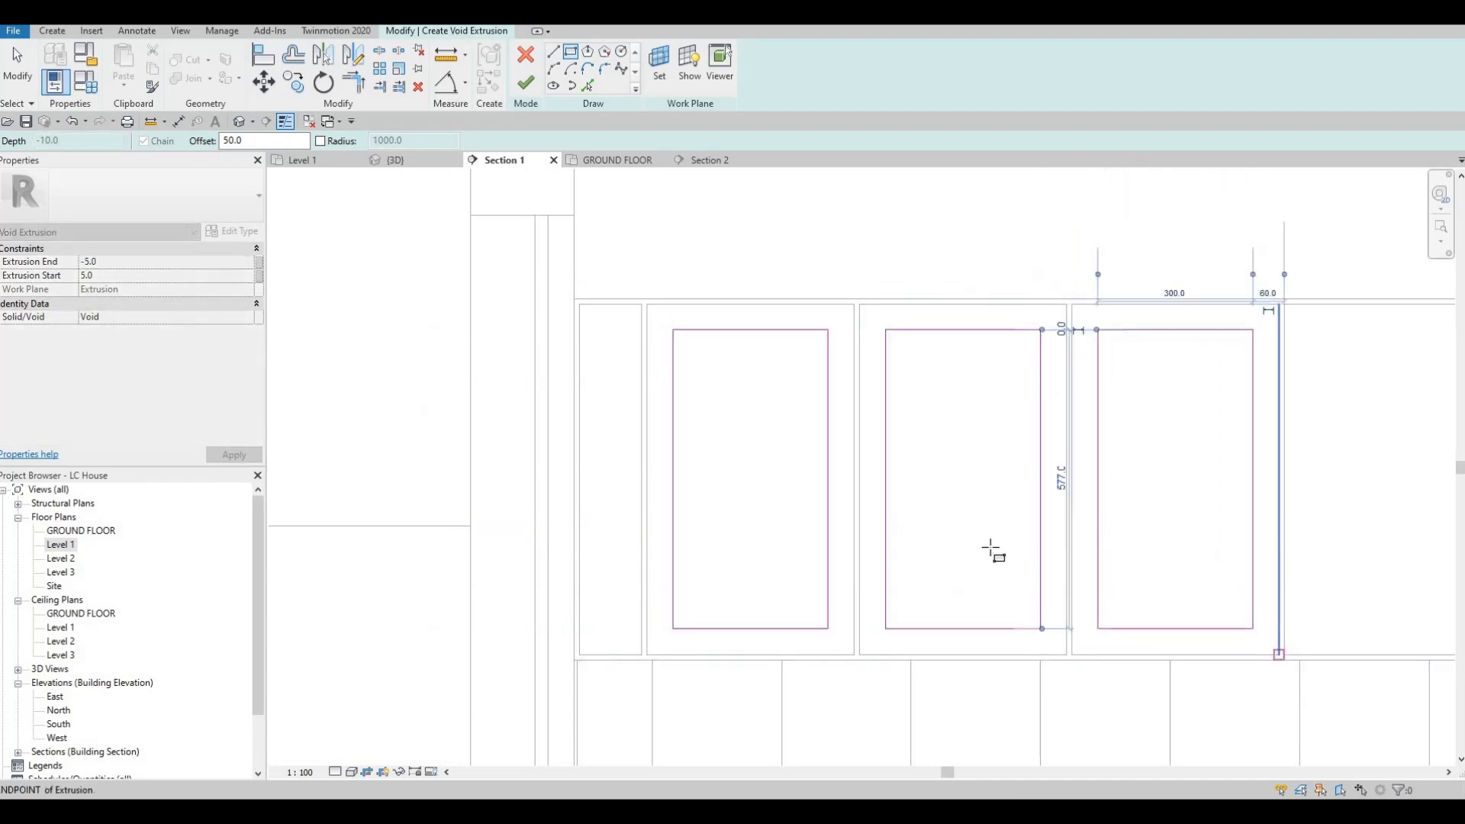
middle_click_drag(1229, 319, 965, 271)
left_click(944, 236)
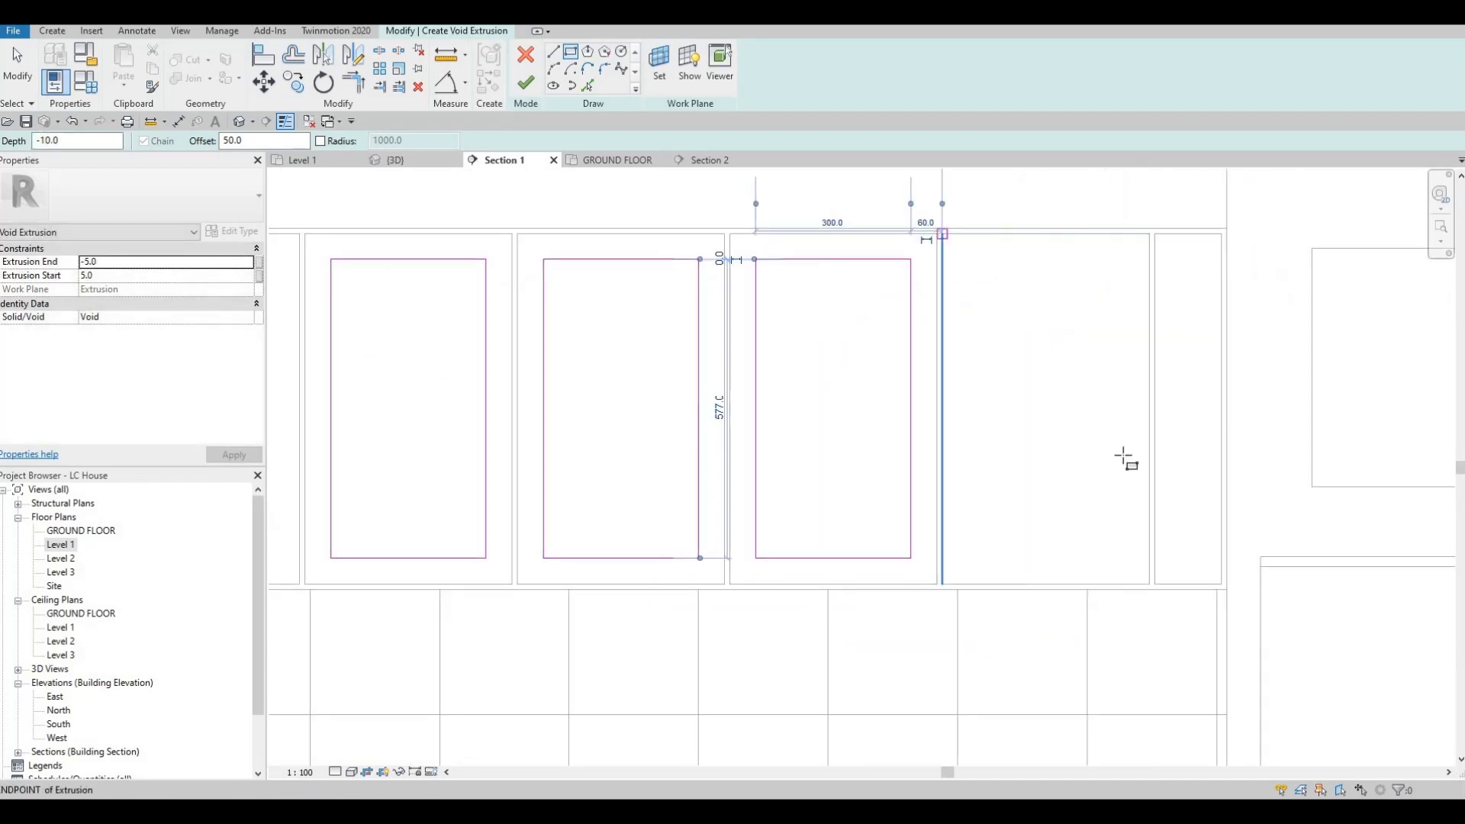
left_click(1149, 584)
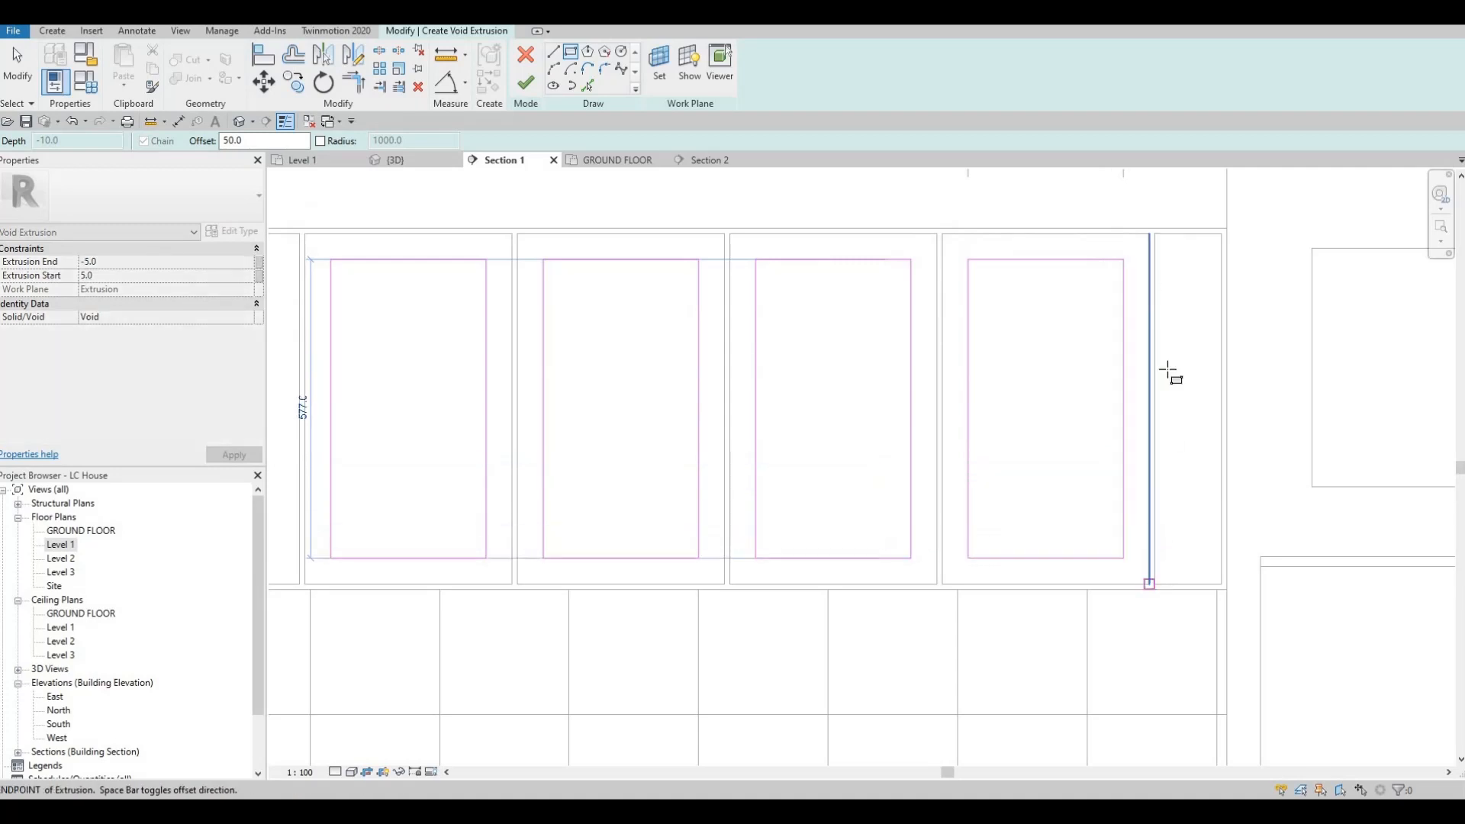
Step: Sketch void rectangles inset 50 mm inside the narrow end panels at both ends of the row
left_click(1152, 234)
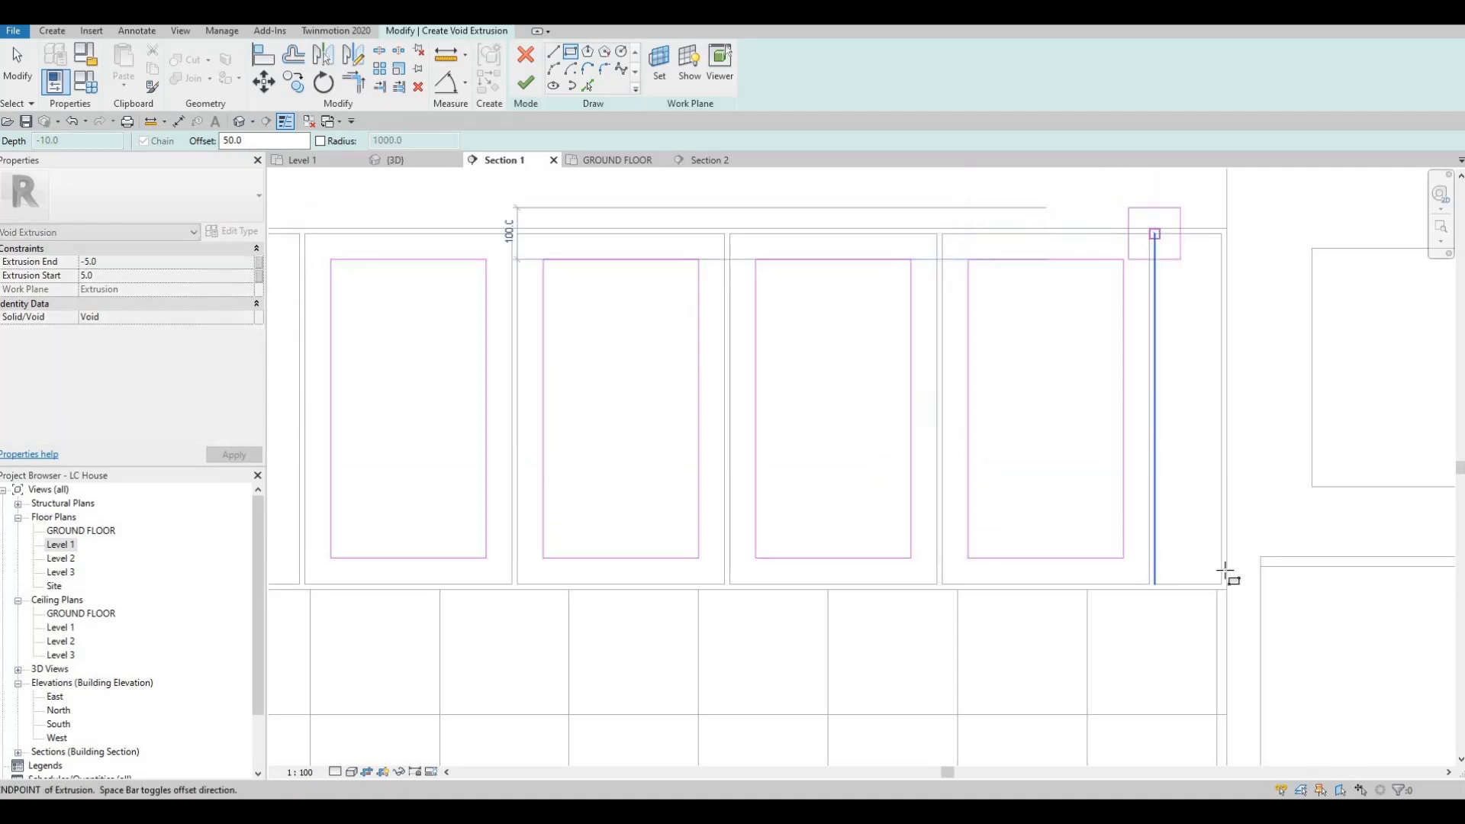
left_click(1222, 585)
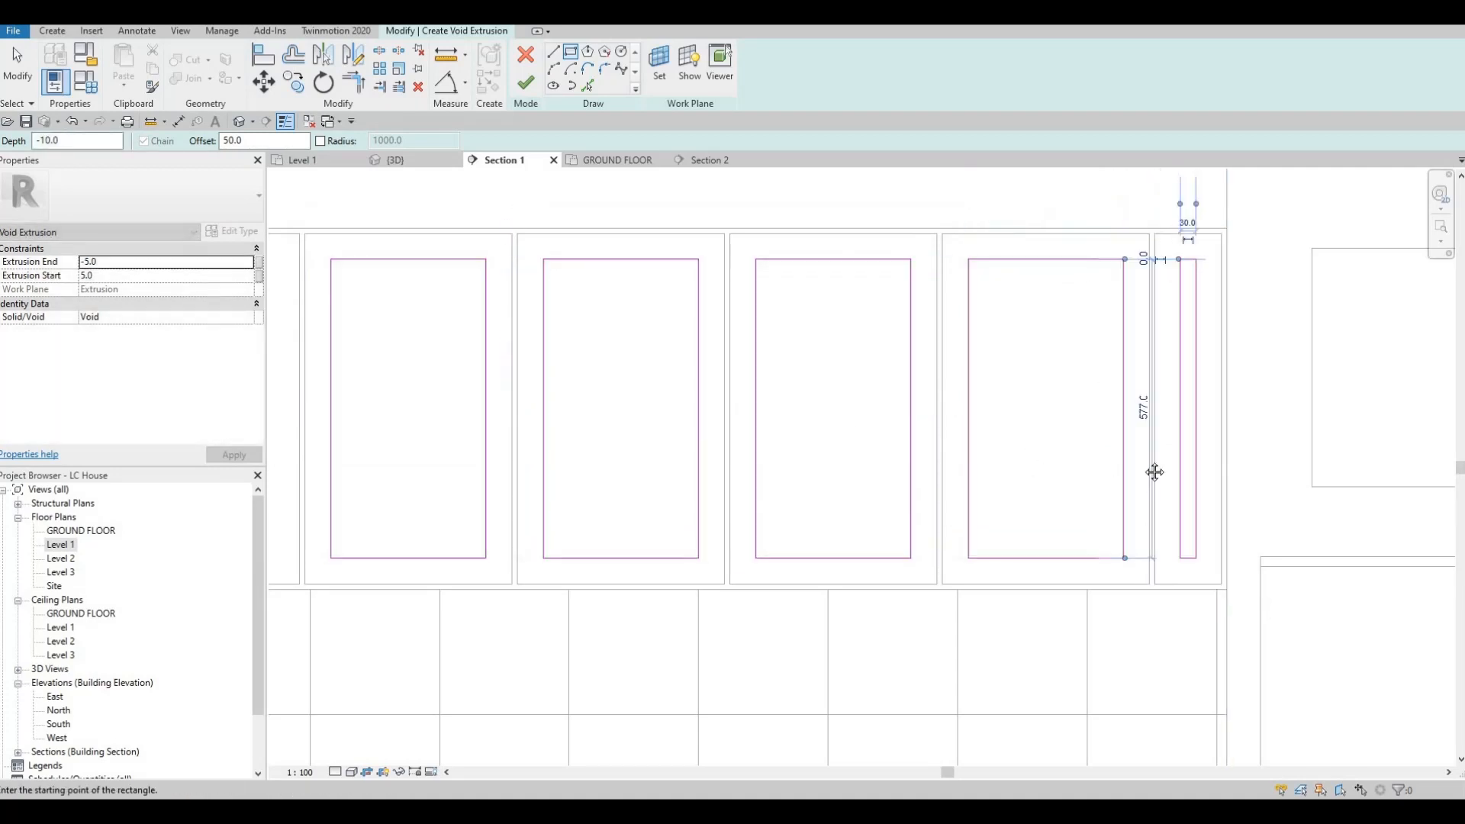
middle_click_drag(1154, 472, 1237, 439)
middle_click_drag(680, 271, 780, 271)
left_click(678, 280)
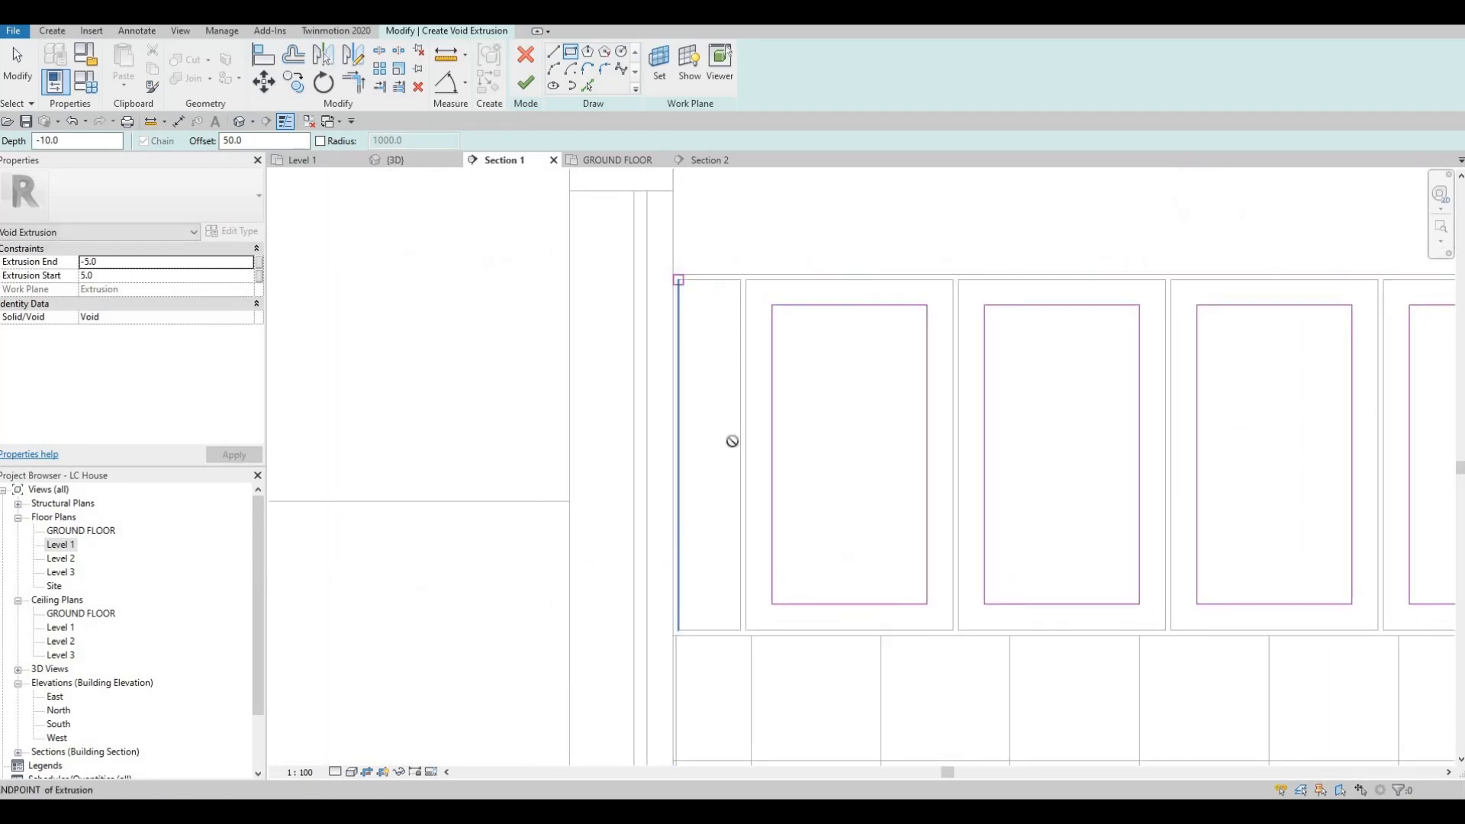
left_click(739, 629)
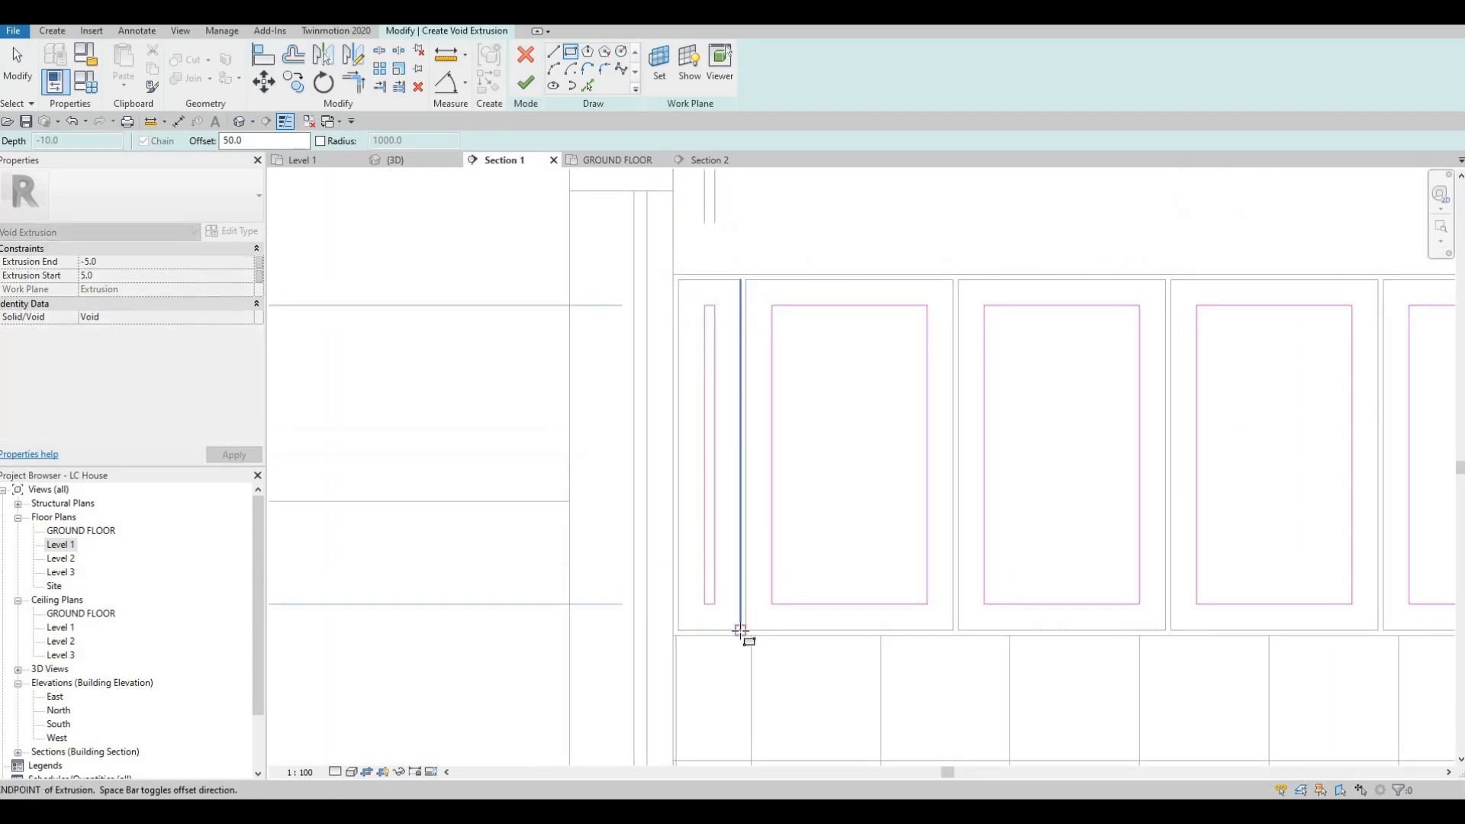
Step: Finish the void extrusion sketch and complete the in-place model of the upper cabinet fronts
middle_click_drag(896, 534, 678, 474)
scroll(793, 511, "down", 3)
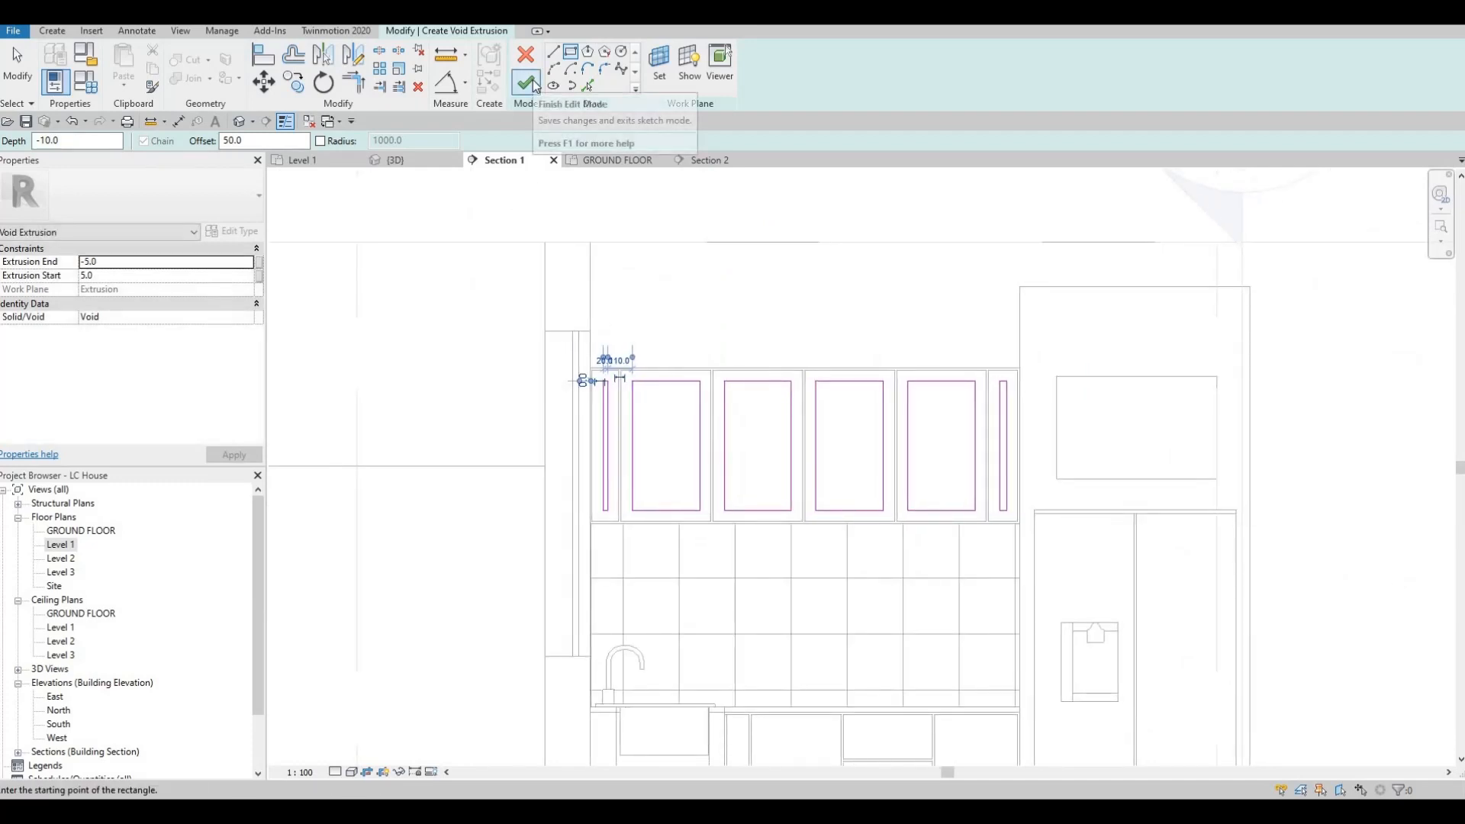
left_click(532, 84)
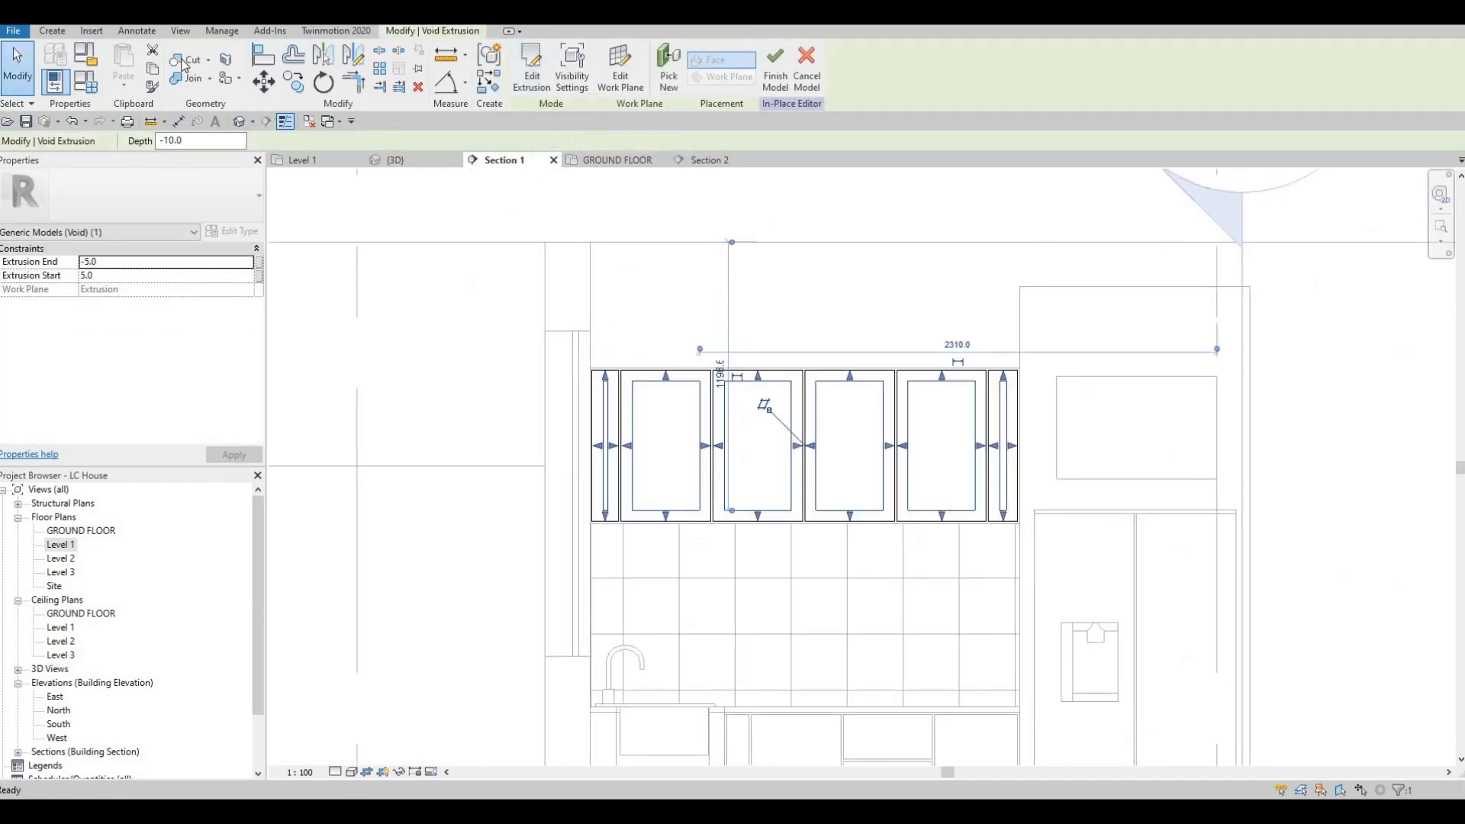
left_click(187, 59)
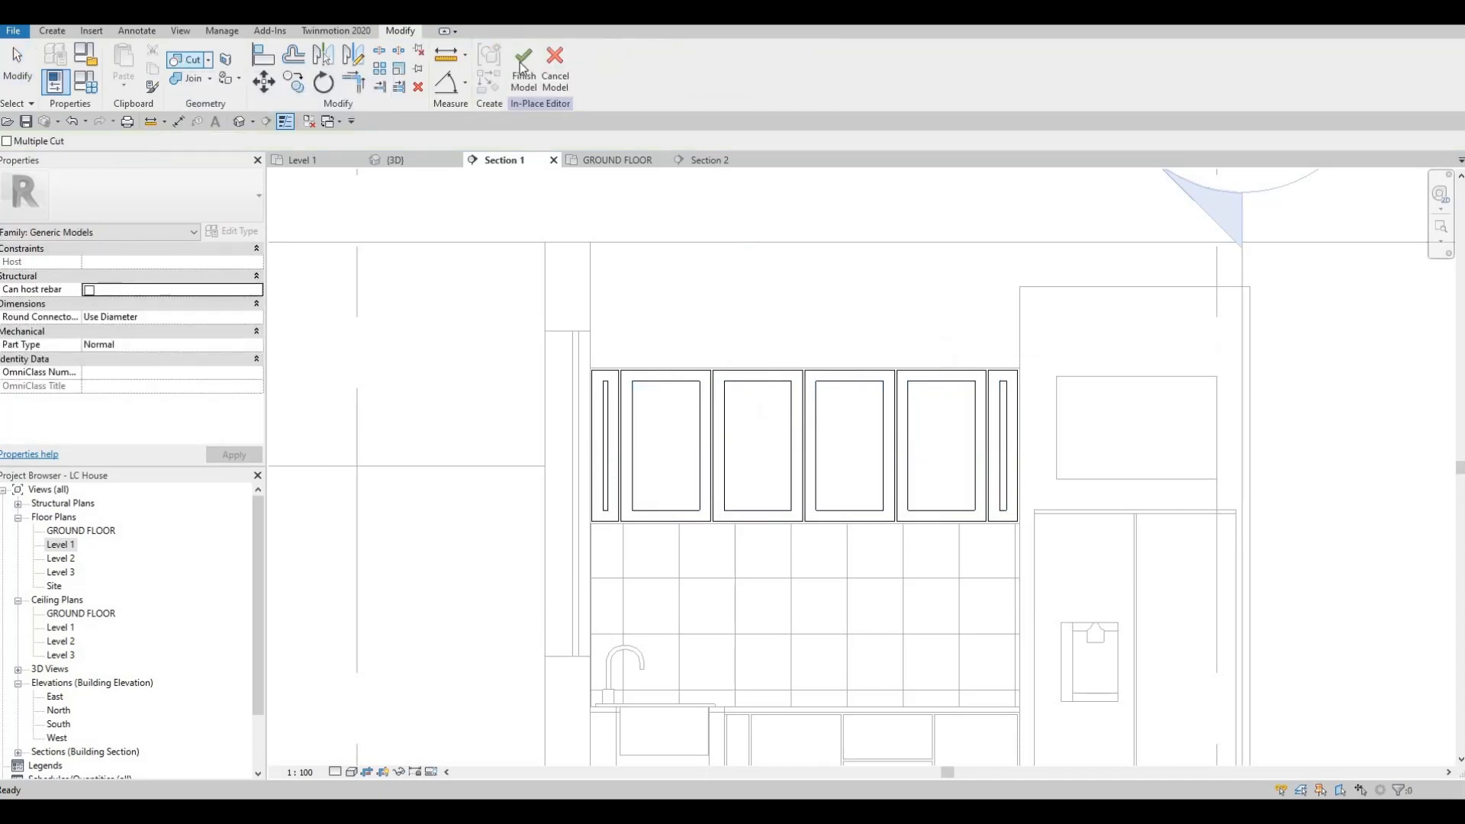
left_click(523, 76)
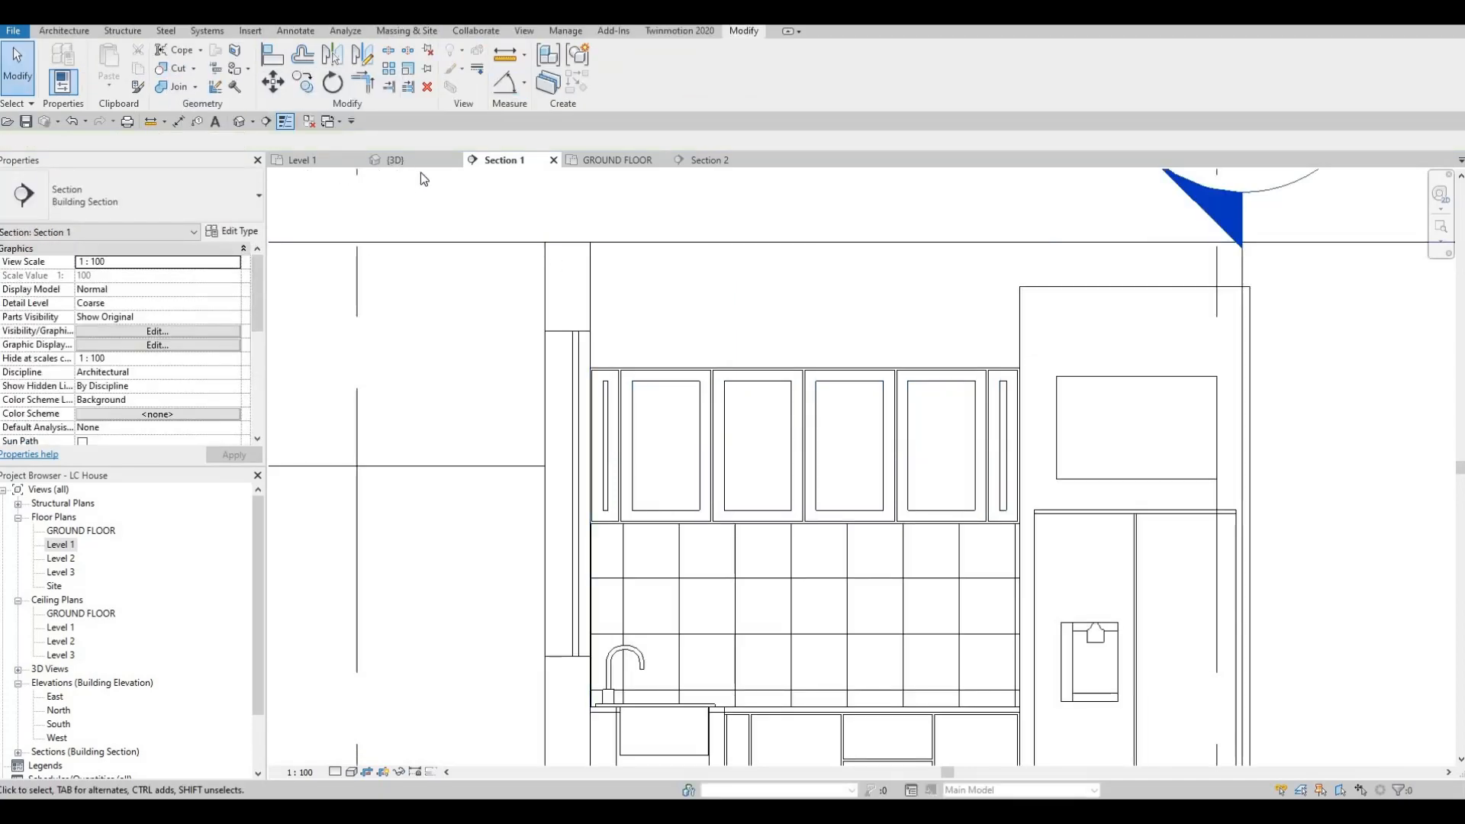
Step: Examine the recessed upper cabinet fronts, their groove edges and the surrounding kitchen in the 3D view
left_click(396, 160)
scroll(831, 301, "up", 3)
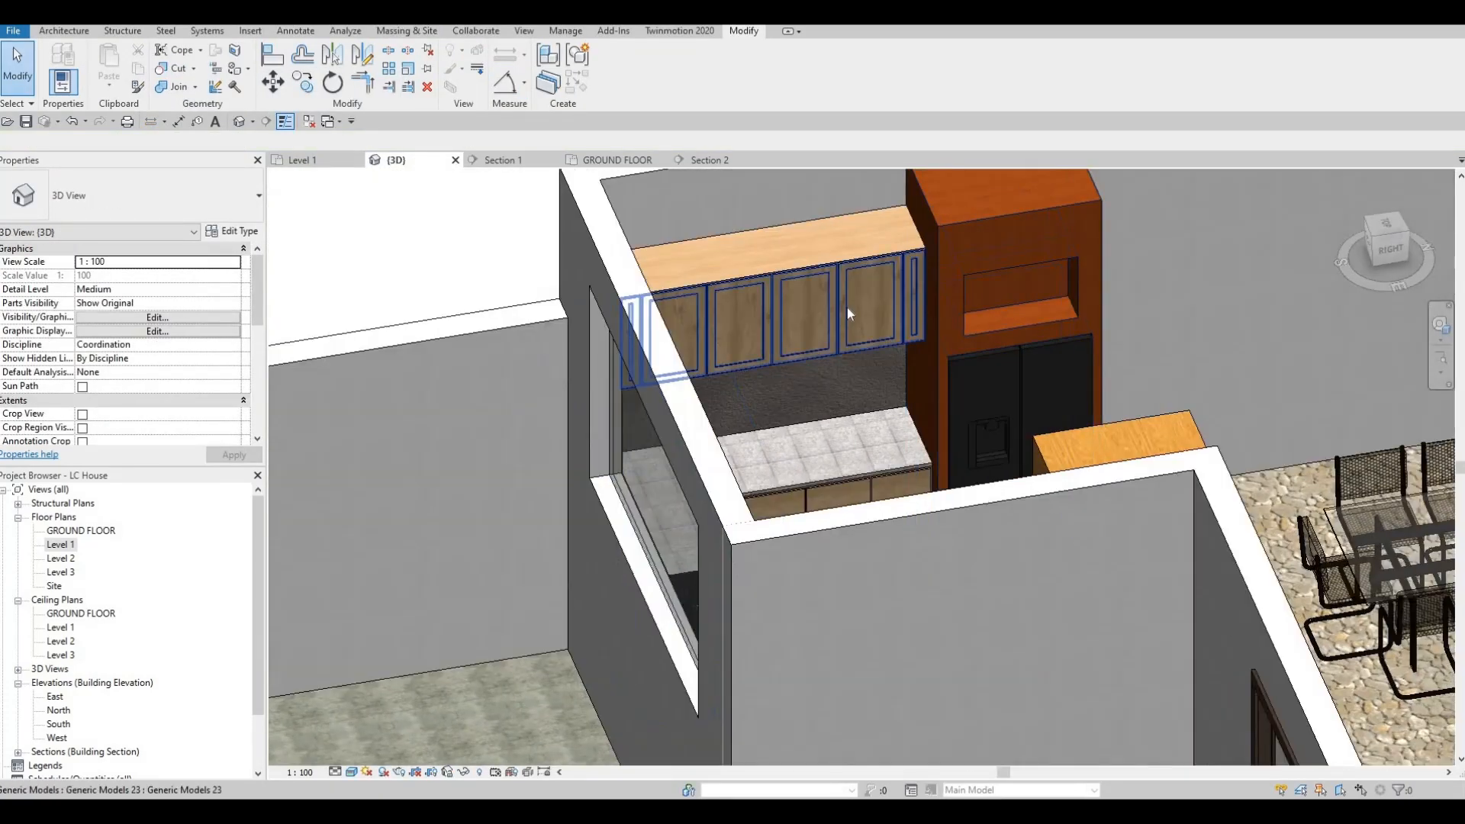
scroll(847, 308, "up", 4)
key("Escape")
middle_click_drag(862, 526, 781, 337, "shift")
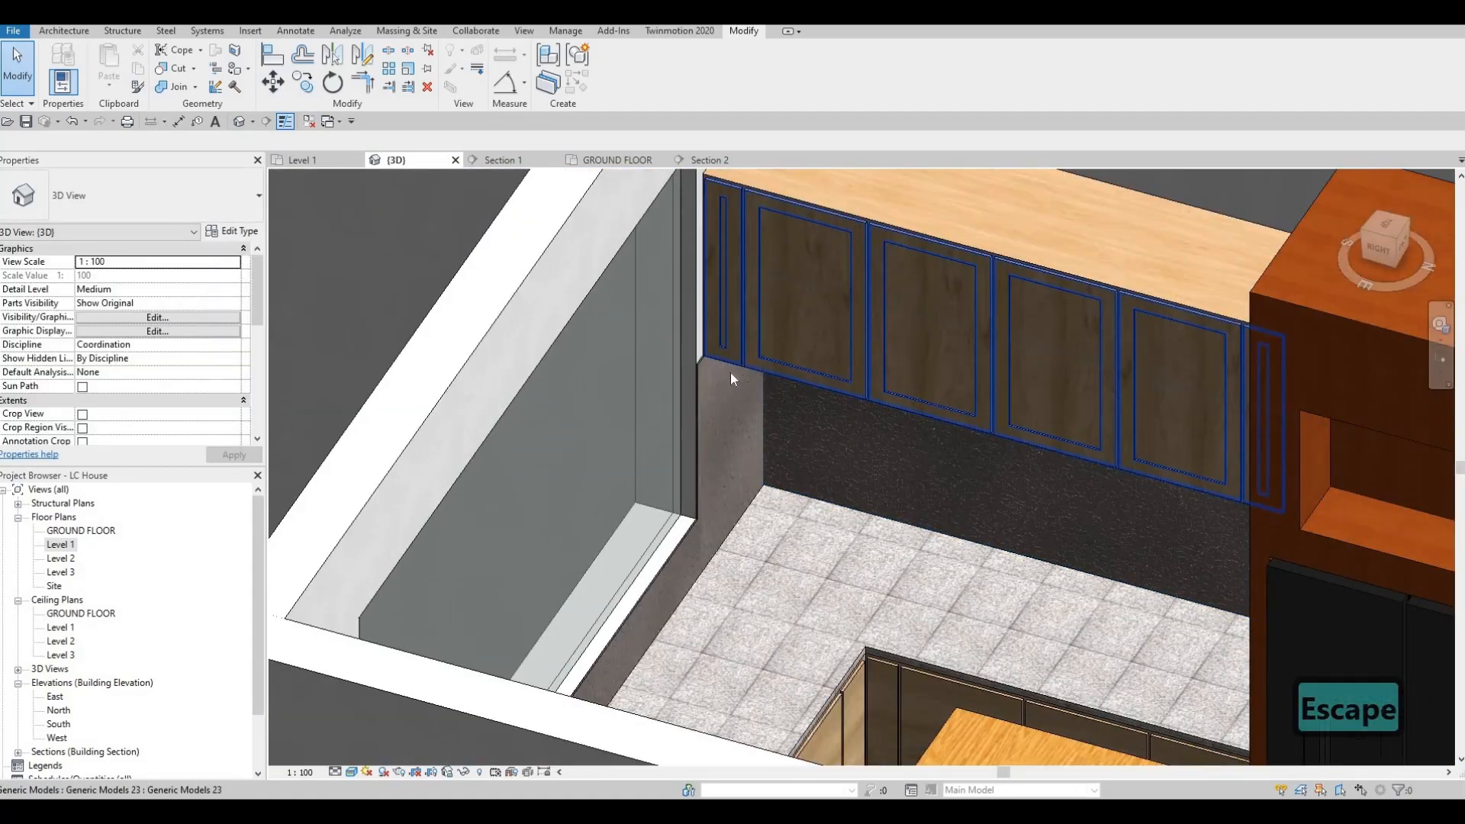
scroll(660, 366, "up", 6)
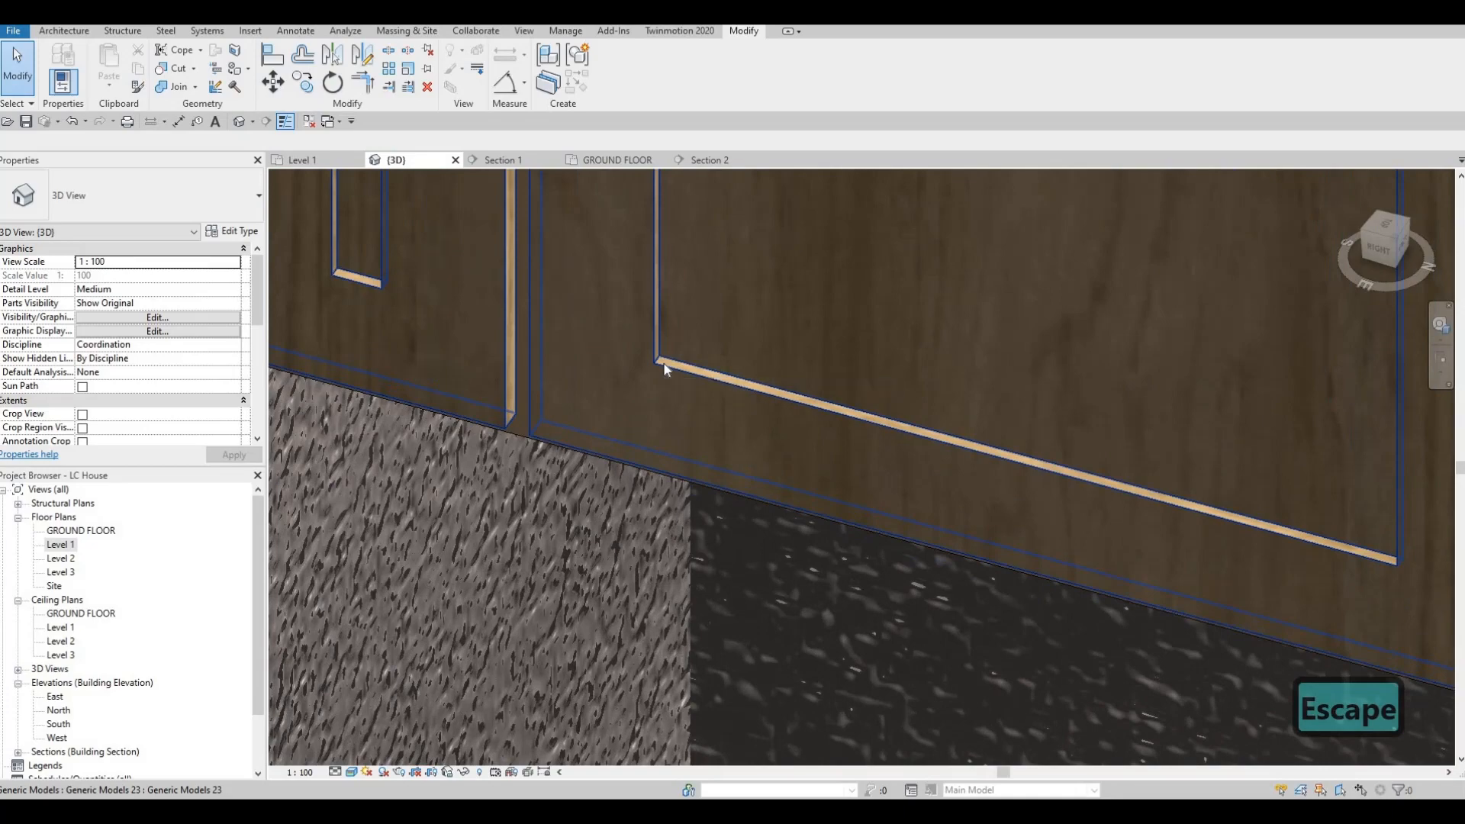
scroll(662, 364, "down", 5)
middle_click_drag(726, 387, 826, 378, "shift")
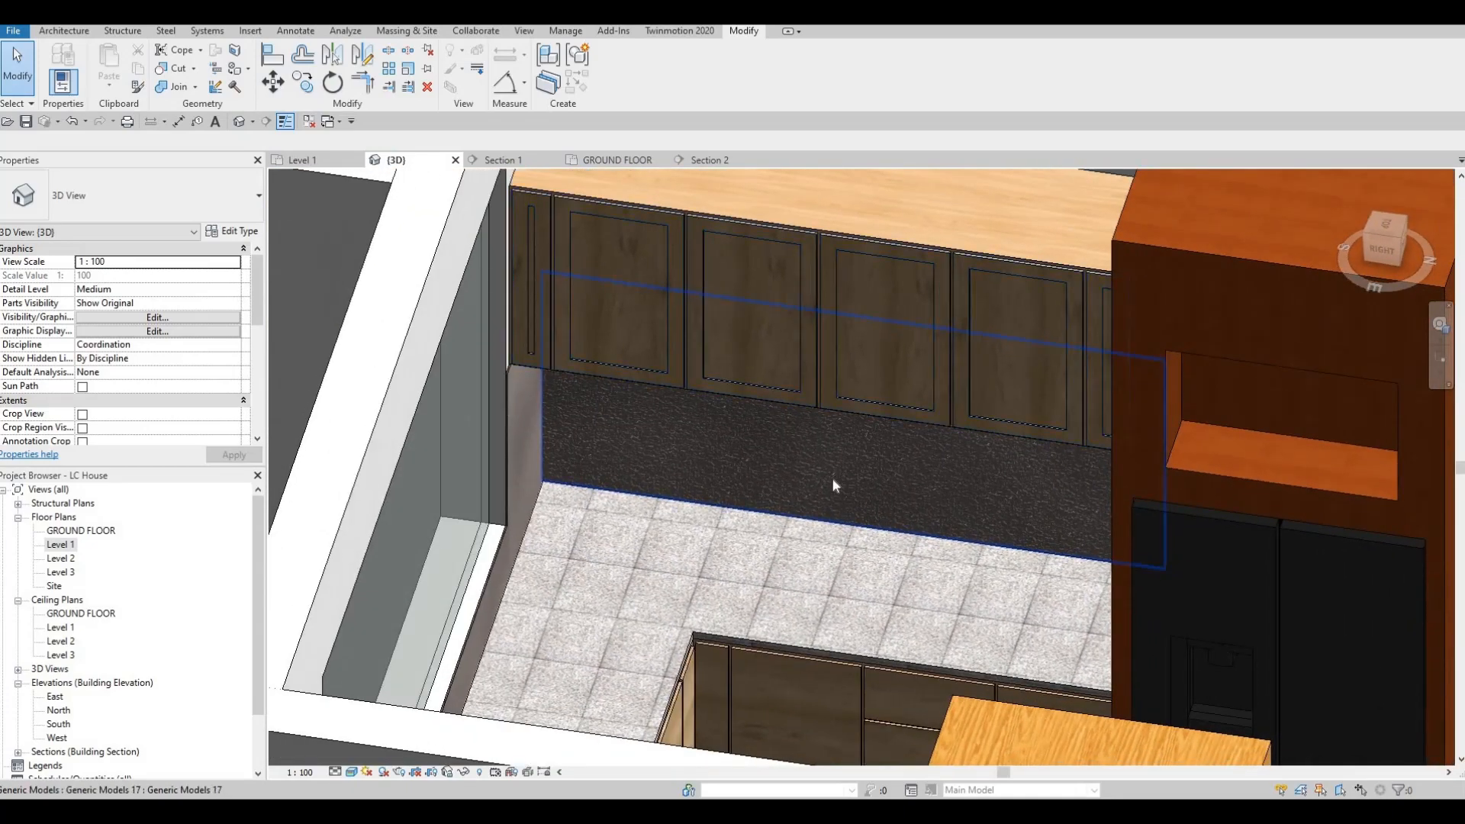
middle_click_drag(742, 514, 895, 495, "shift")
middle_click_drag(679, 469, 571, 355, "shift")
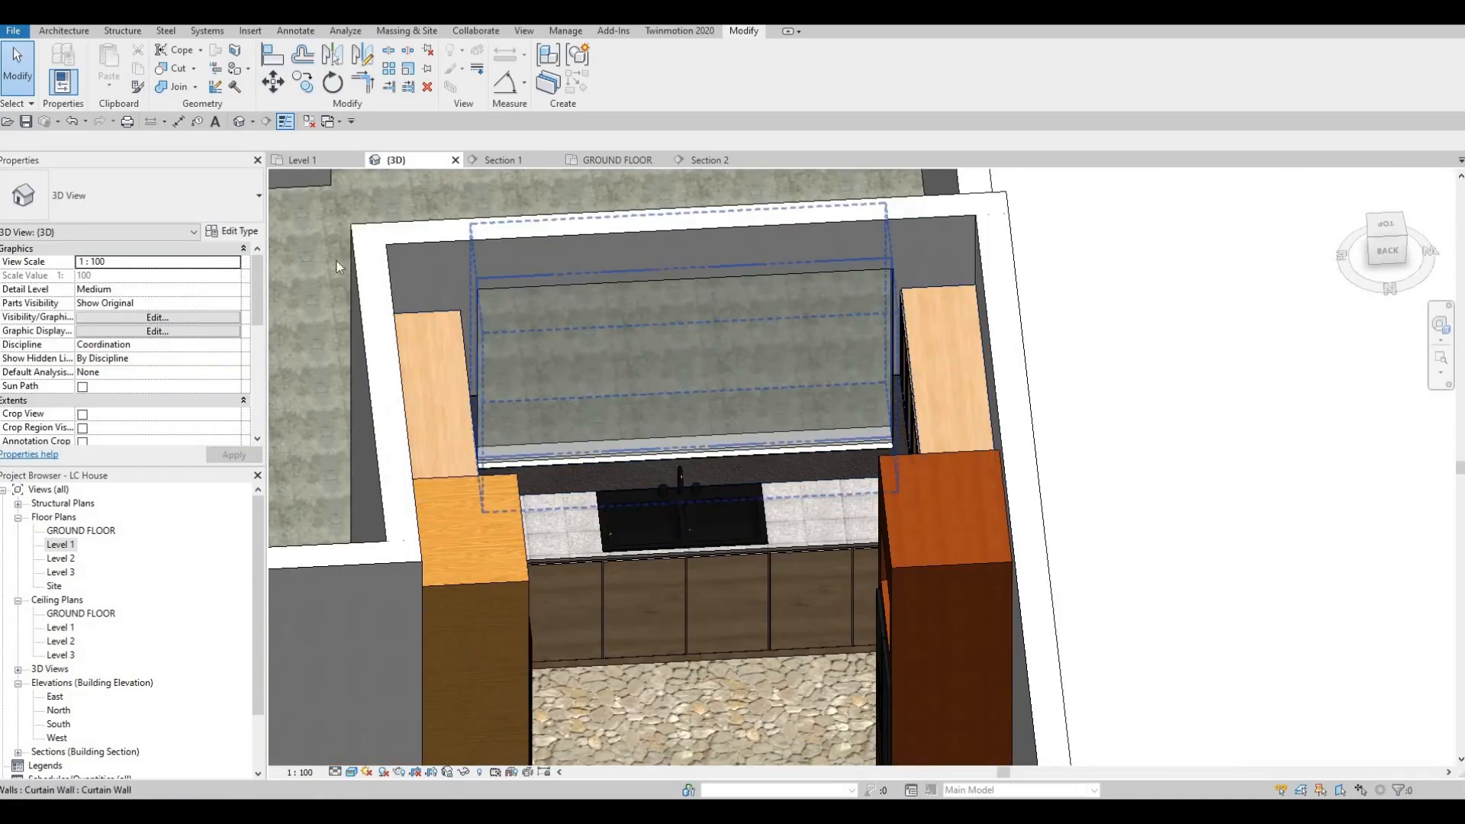
Step: Flip the kitchen section line in the Level 1 plan so it looks toward the opposite side of the kitchen
left_click(305, 159)
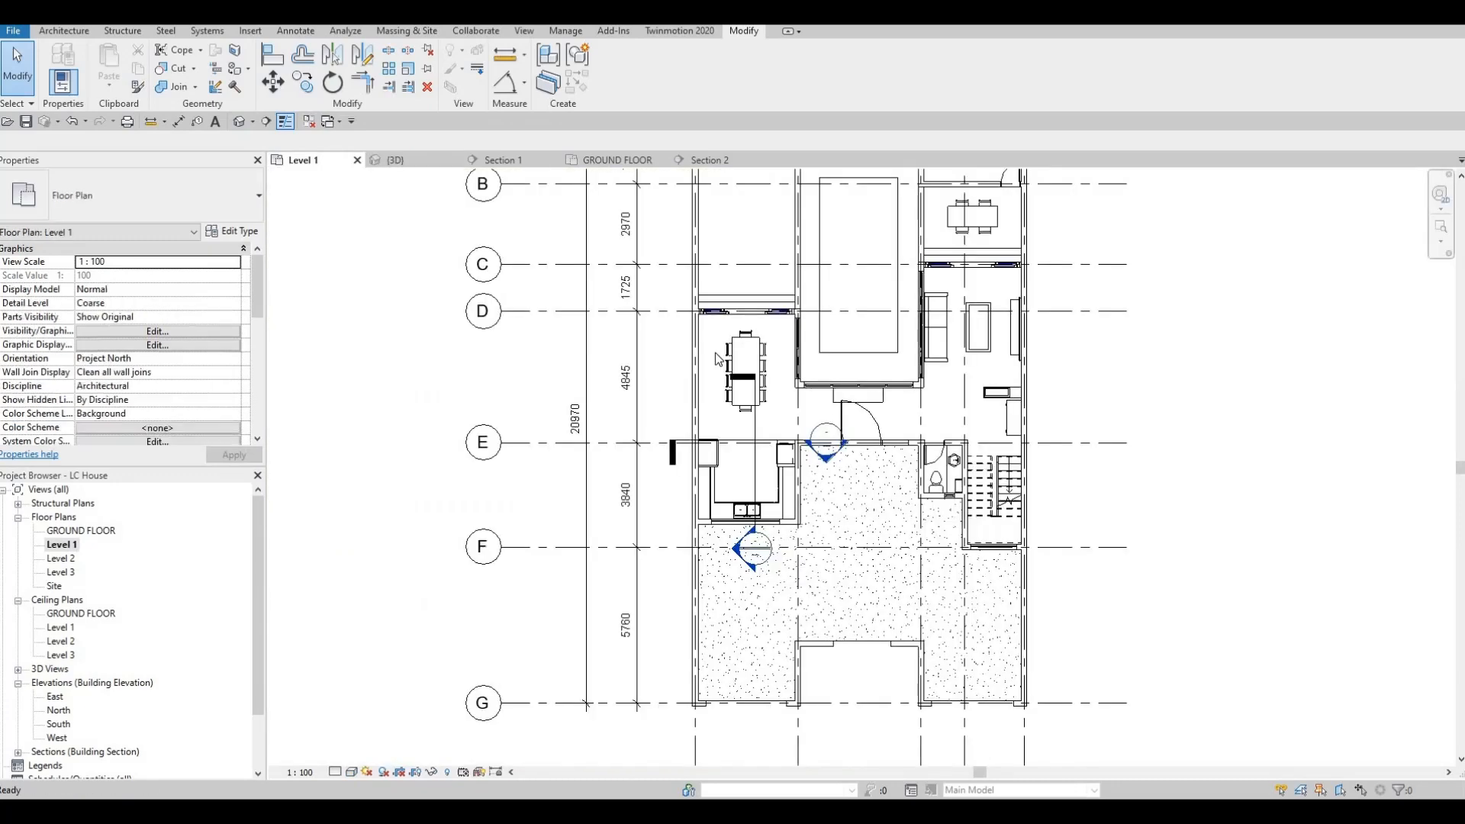
scroll(724, 430, "up", 4)
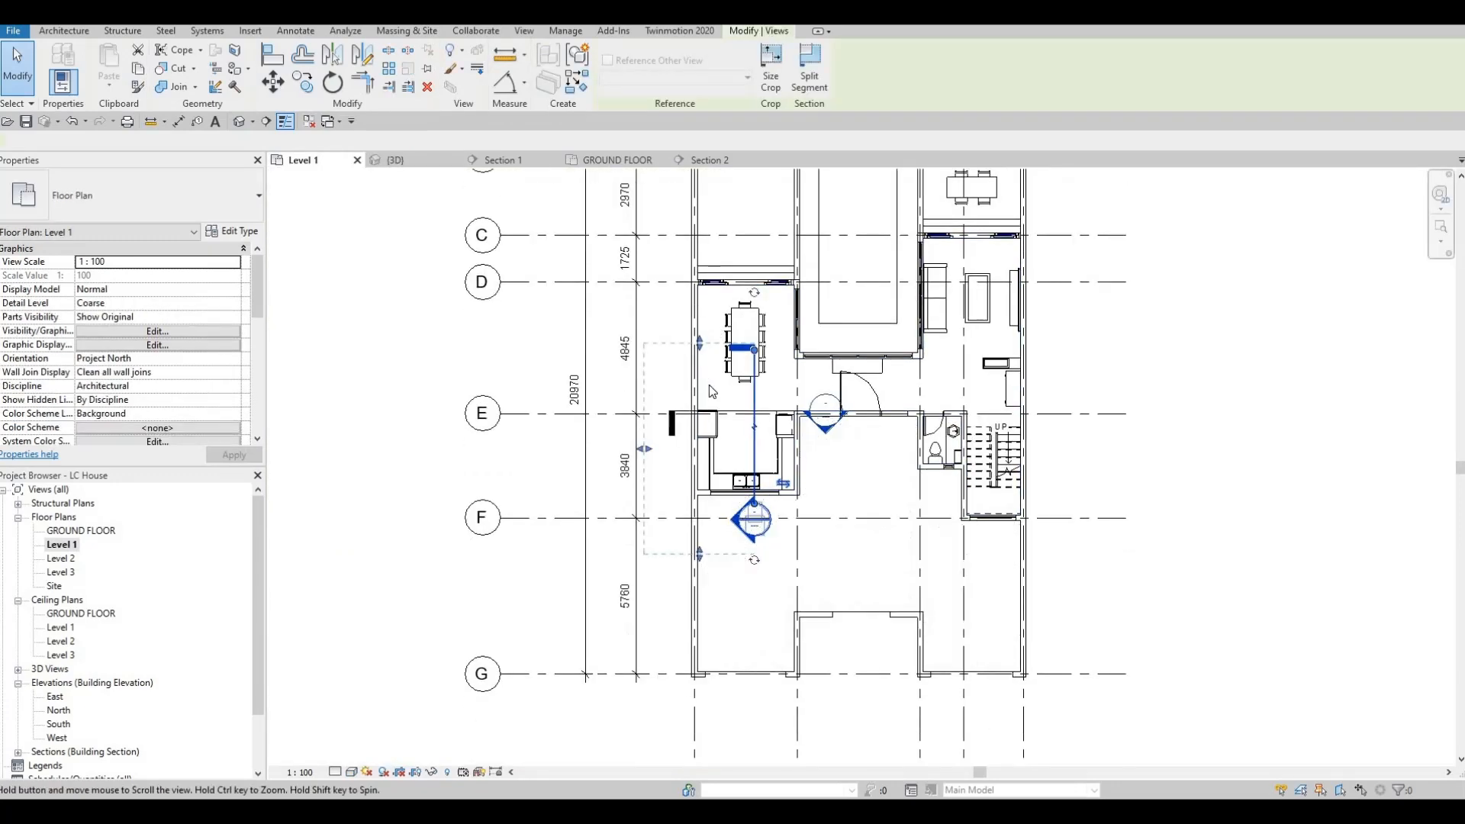
left_click(754, 473)
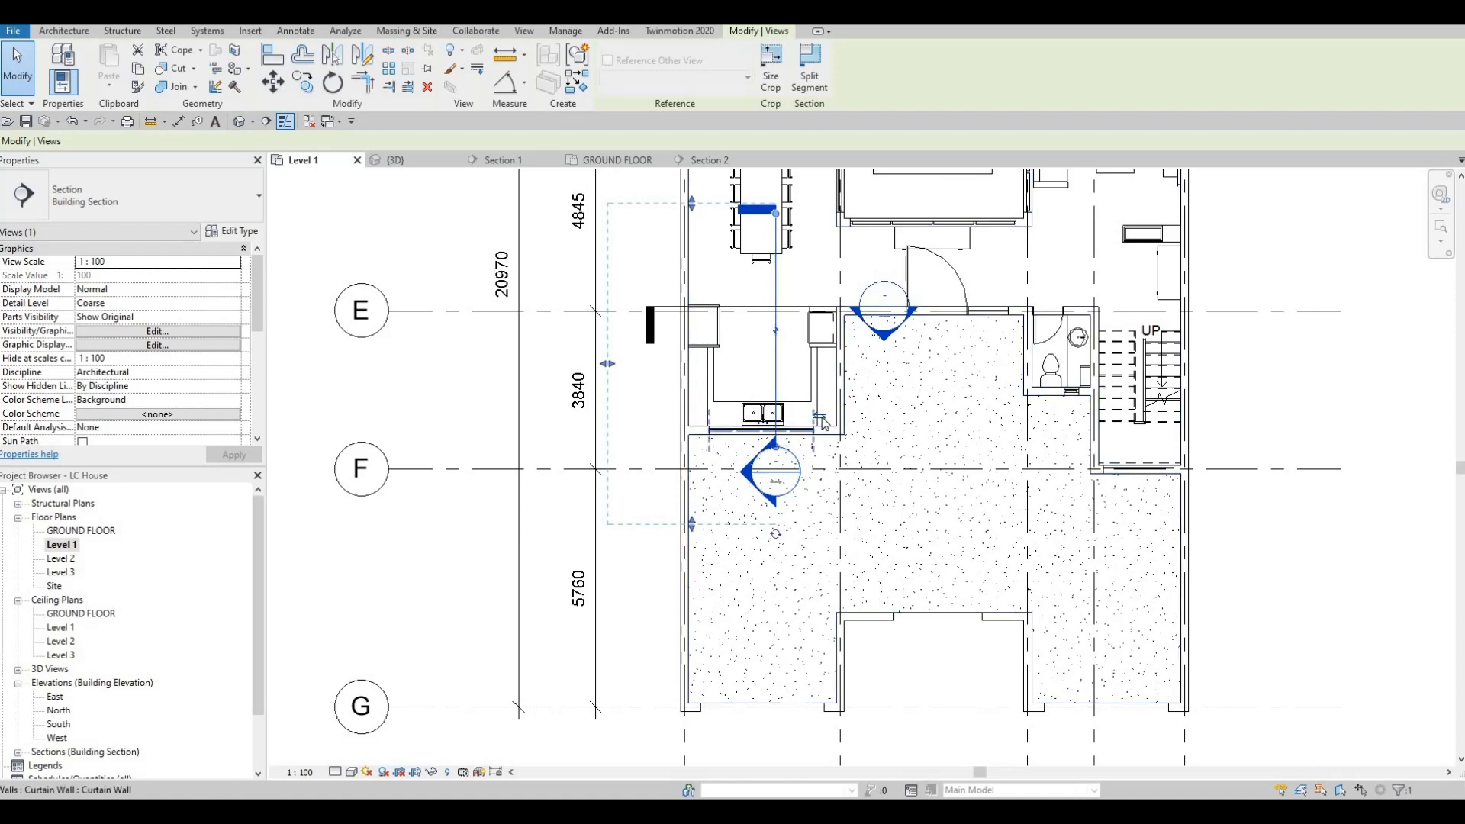
left_click(820, 419)
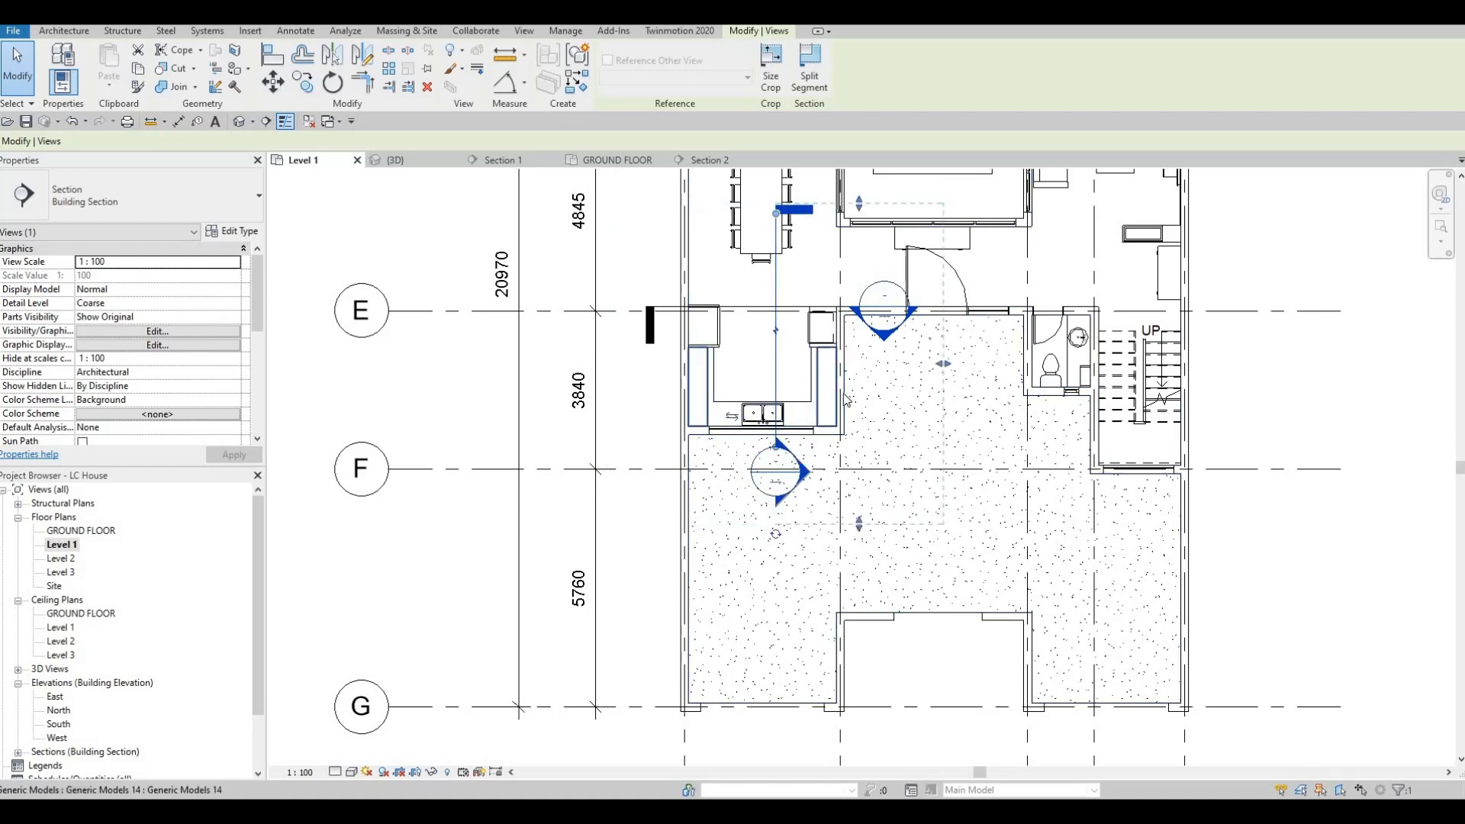
key("Escape")
key("Escape")
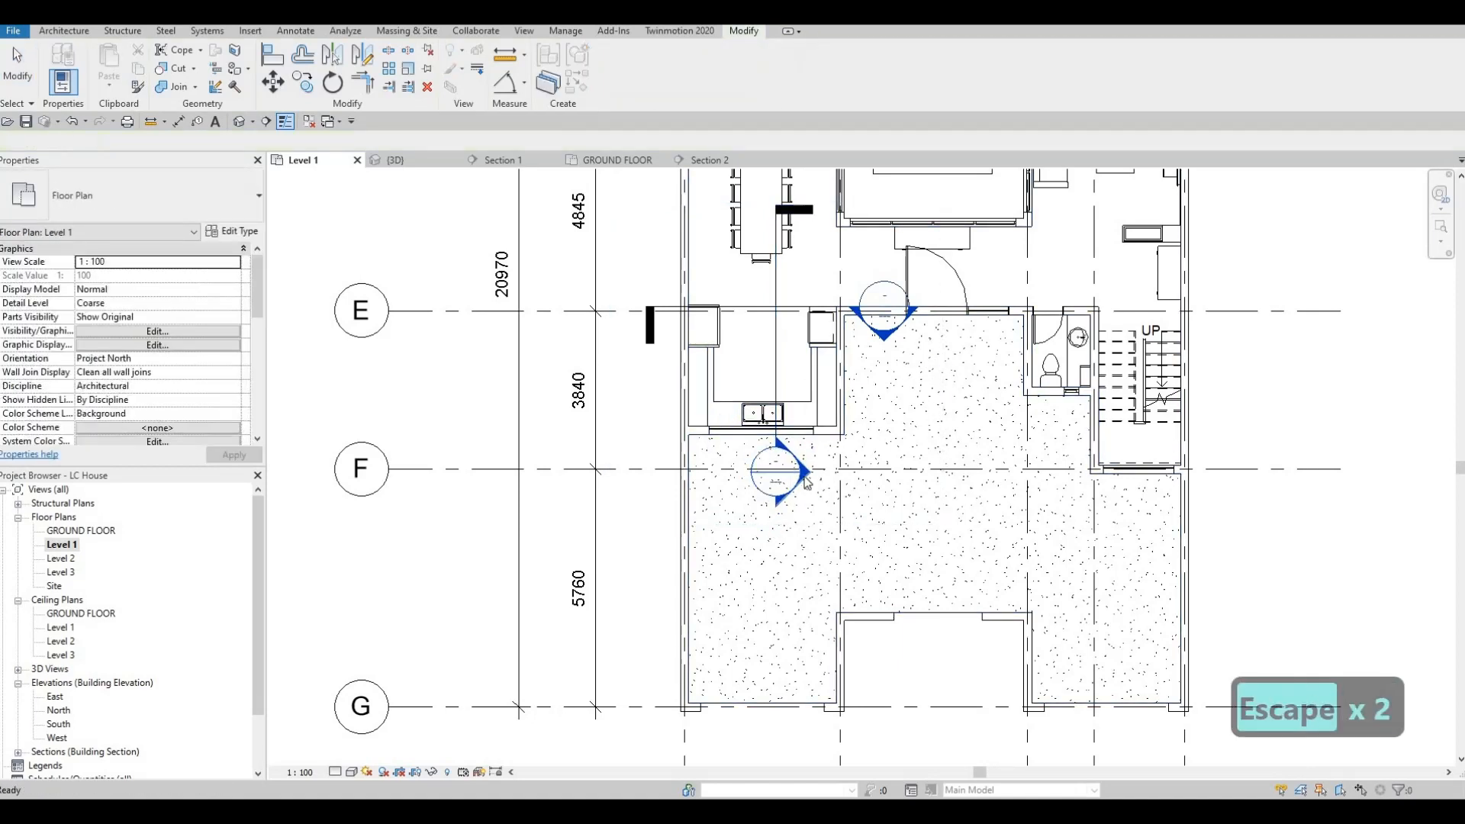
Step: Open the flipped kitchen section view at the oven and upper cabinet wall
double_click(778, 388)
scroll(839, 385, "down", 1)
middle_click_drag(851, 389, 661, 342)
scroll(661, 342, "up", 3)
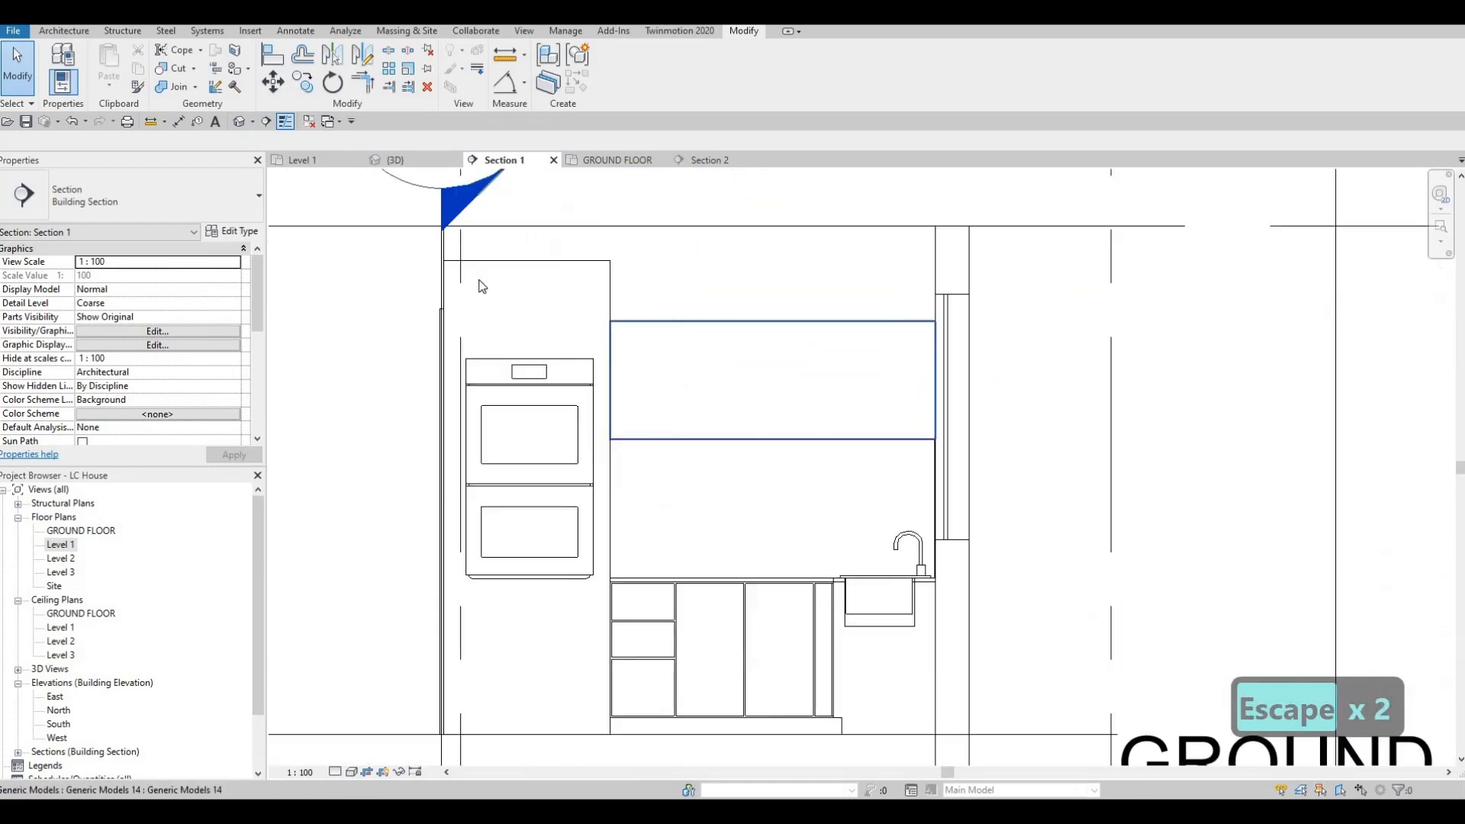
Step: Start a Generic Models in-place component with the default name and begin an extrusion on the upper cabinet's front face
left_click(61, 31)
left_click(176, 80)
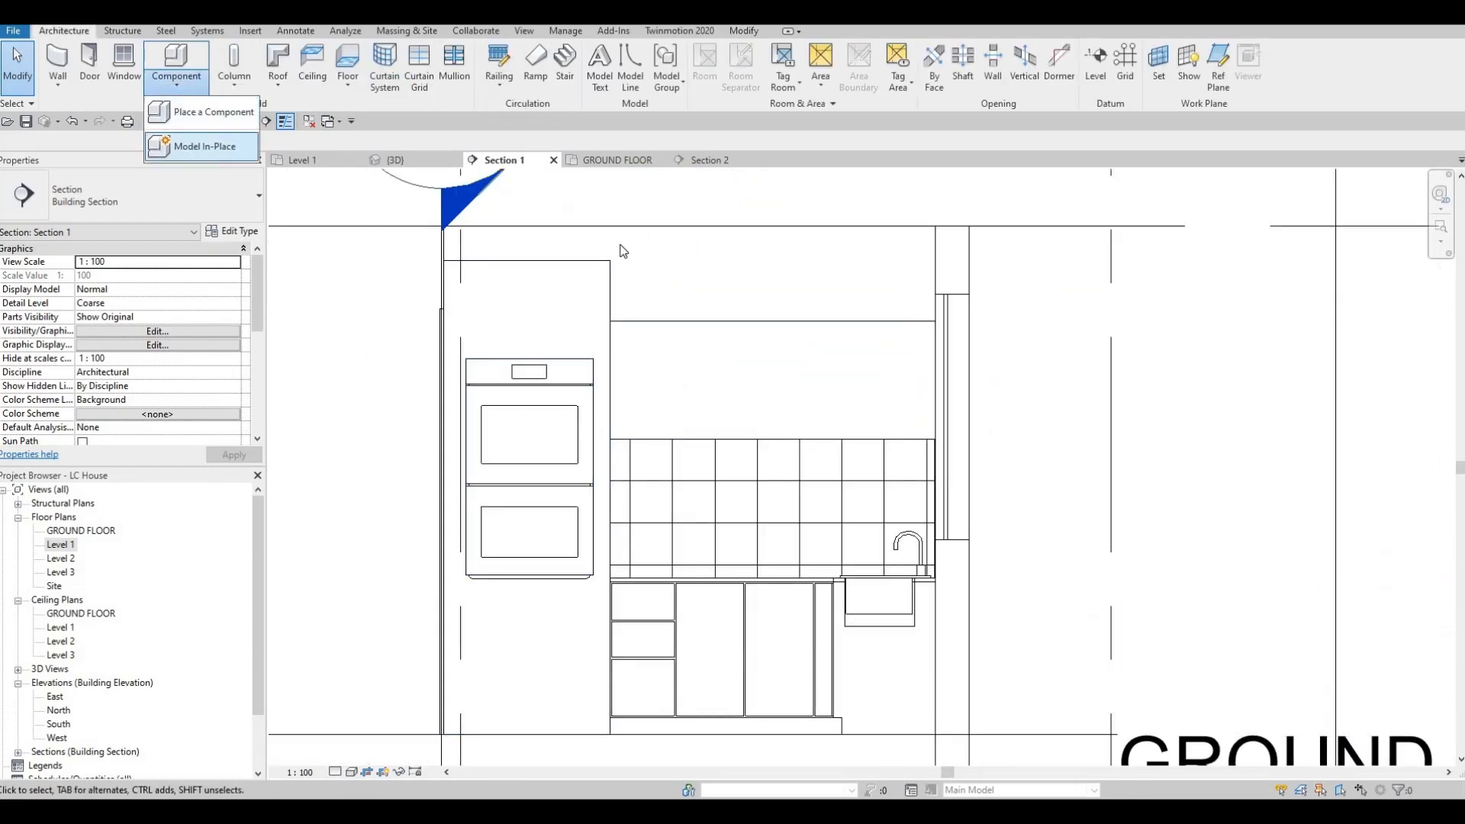
scroll(875, 326, "down", 3)
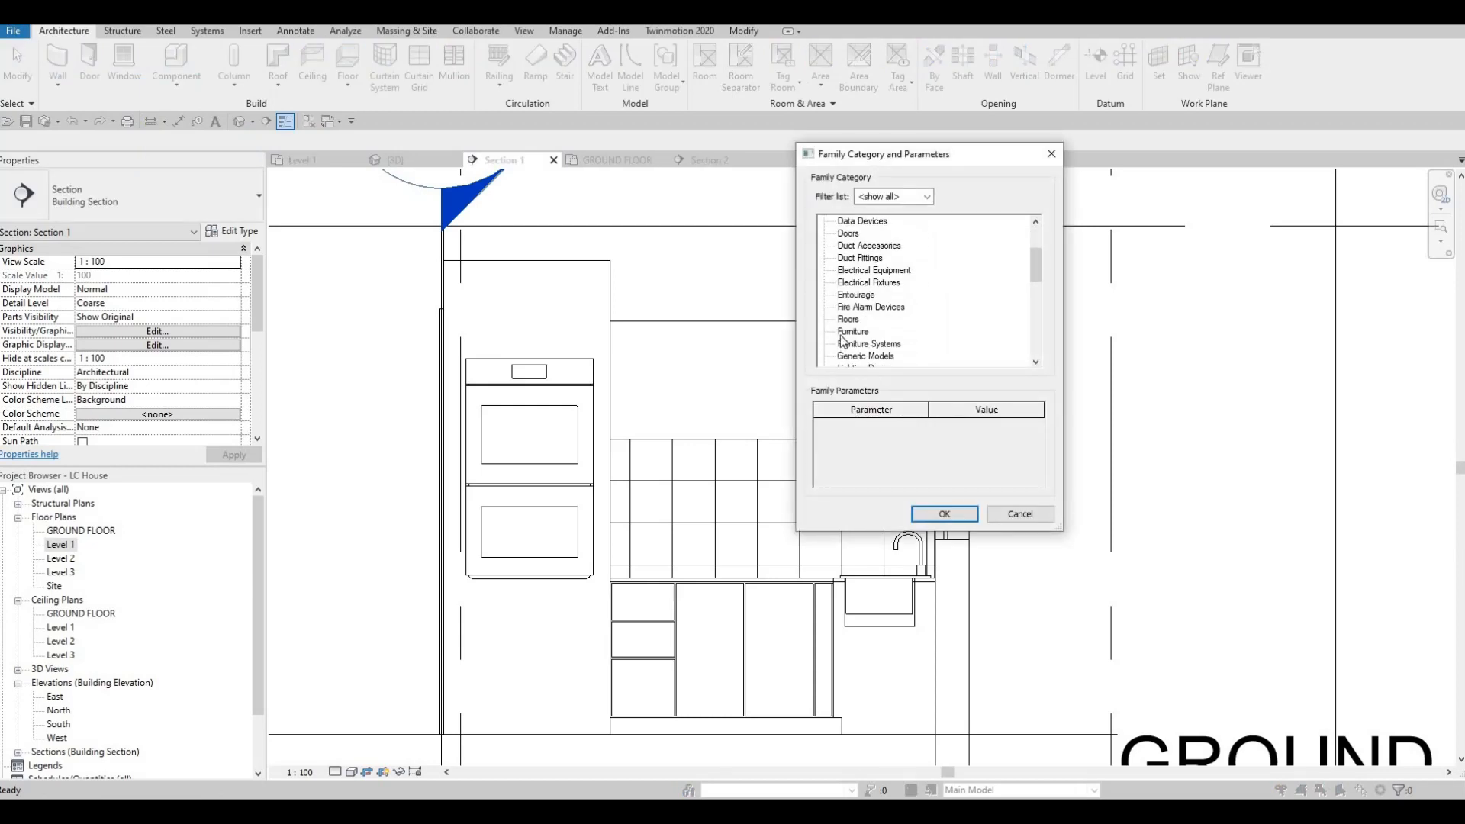
key("Return")
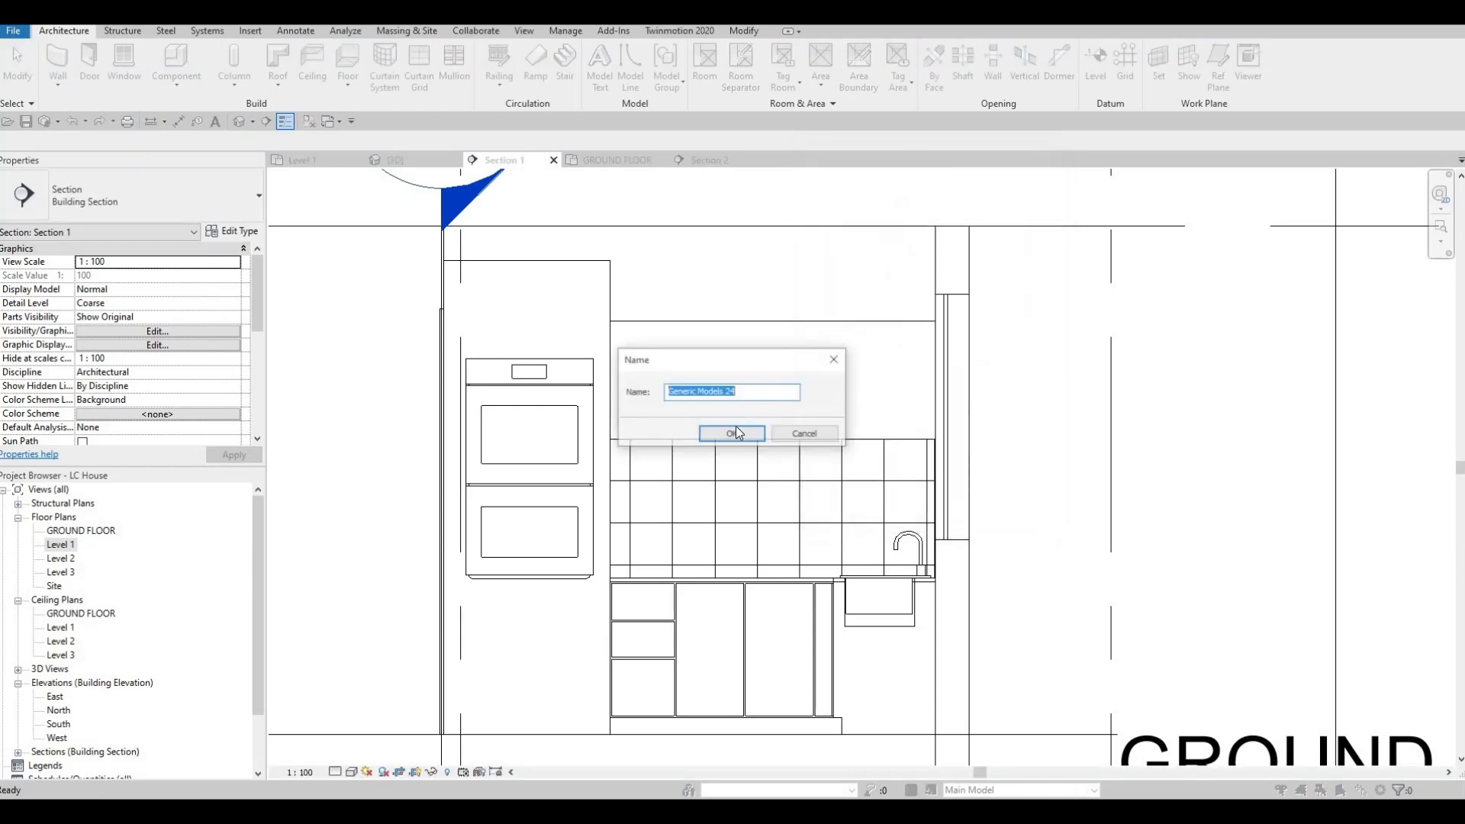
left_click(725, 437)
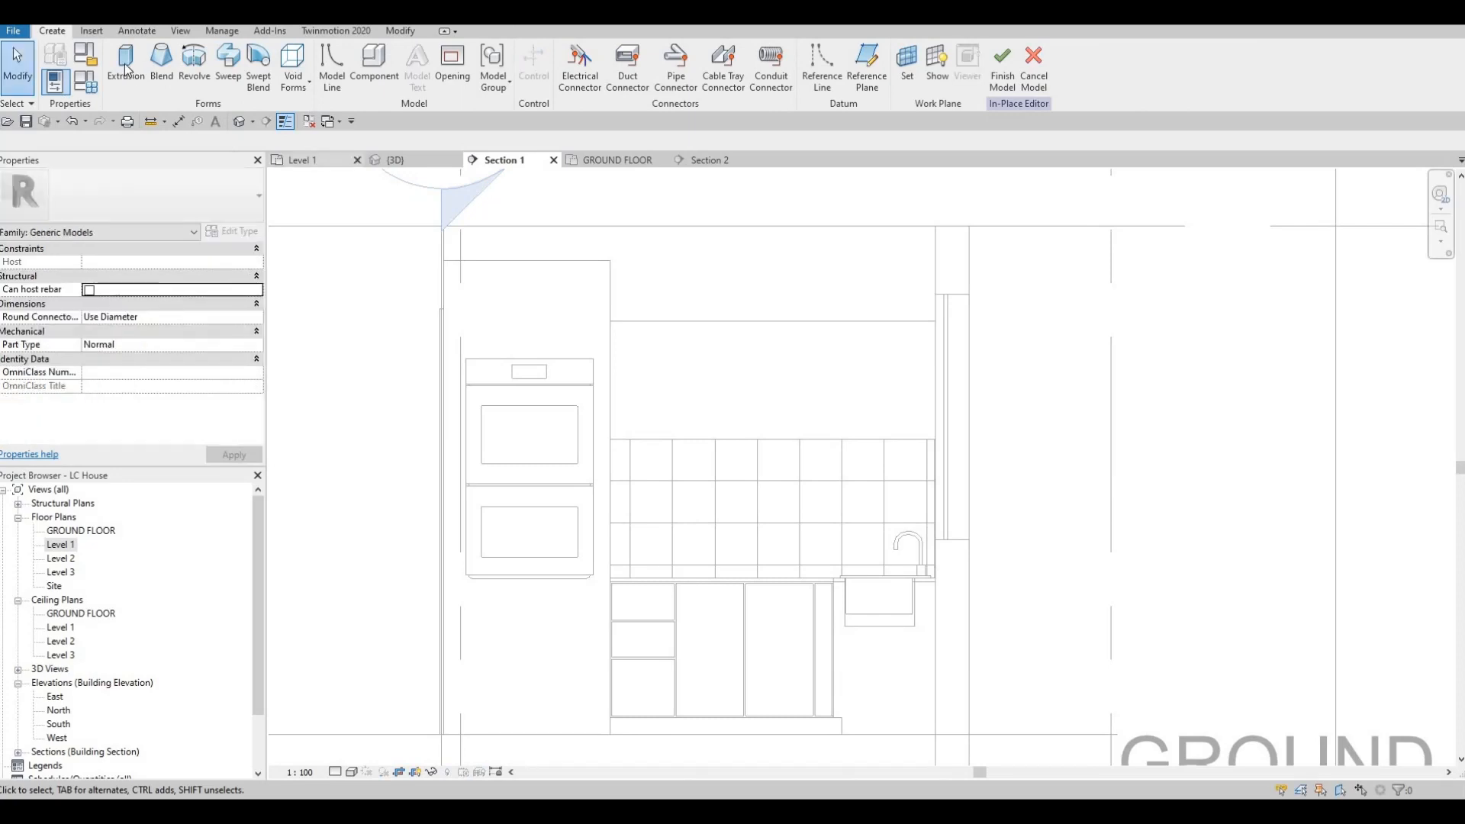
left_click(131, 77)
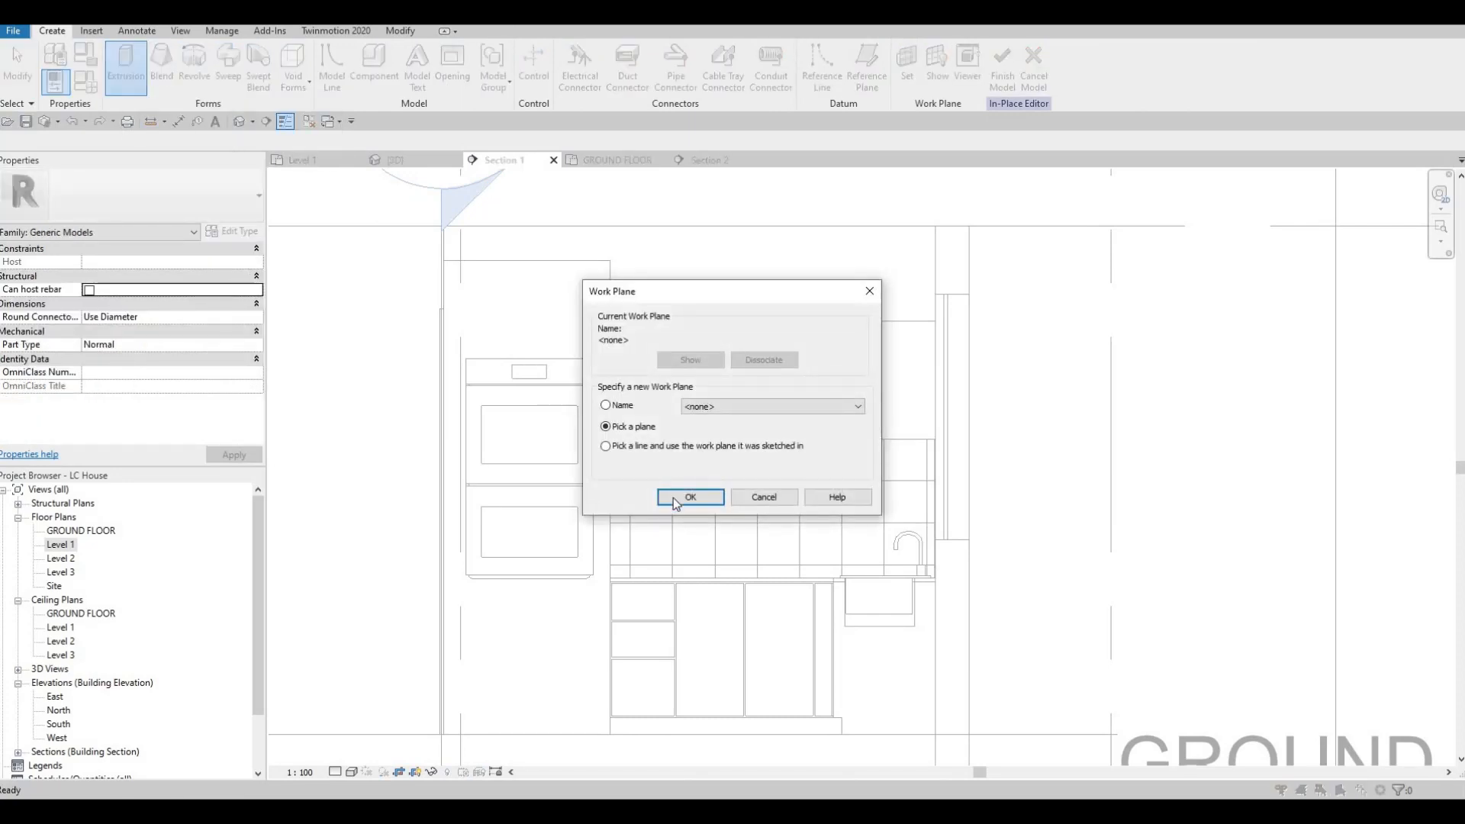
left_click(687, 347)
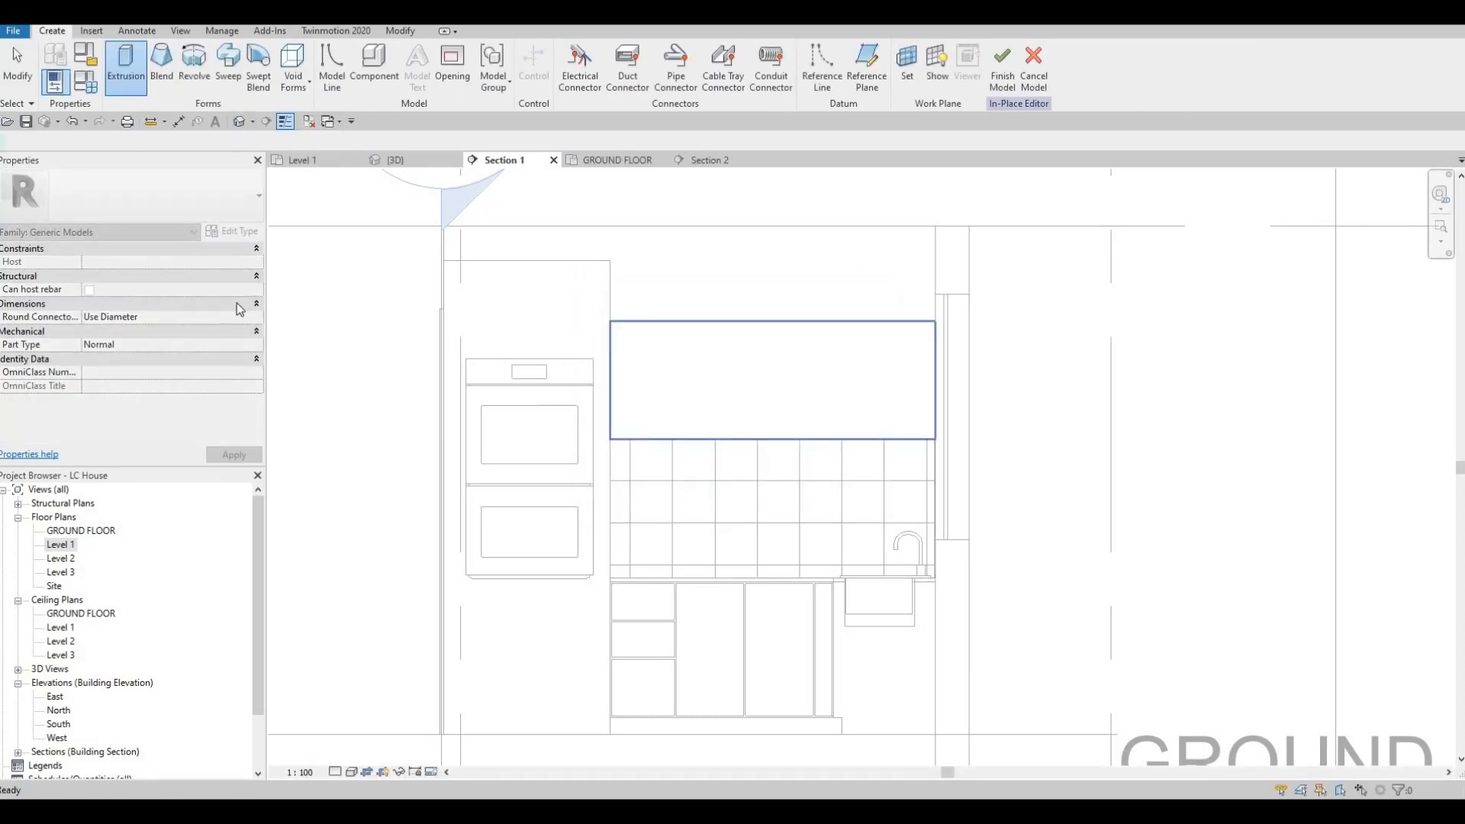
Step: Set the extrusion start to 0, the extrusion end to 10 and the material to Maple - Semigloss
left_click(102, 275)
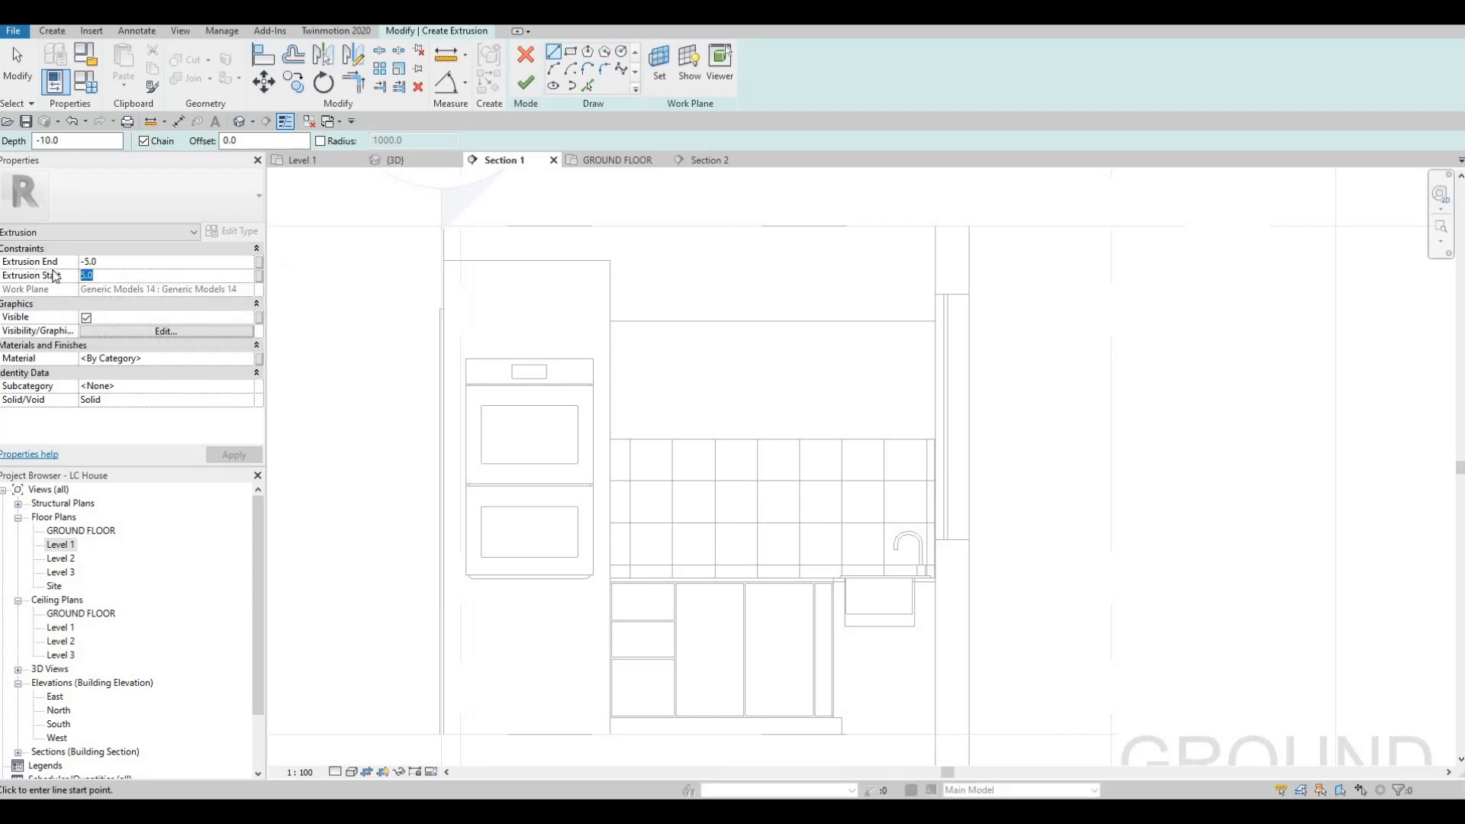
type("0")
left_click(101, 262)
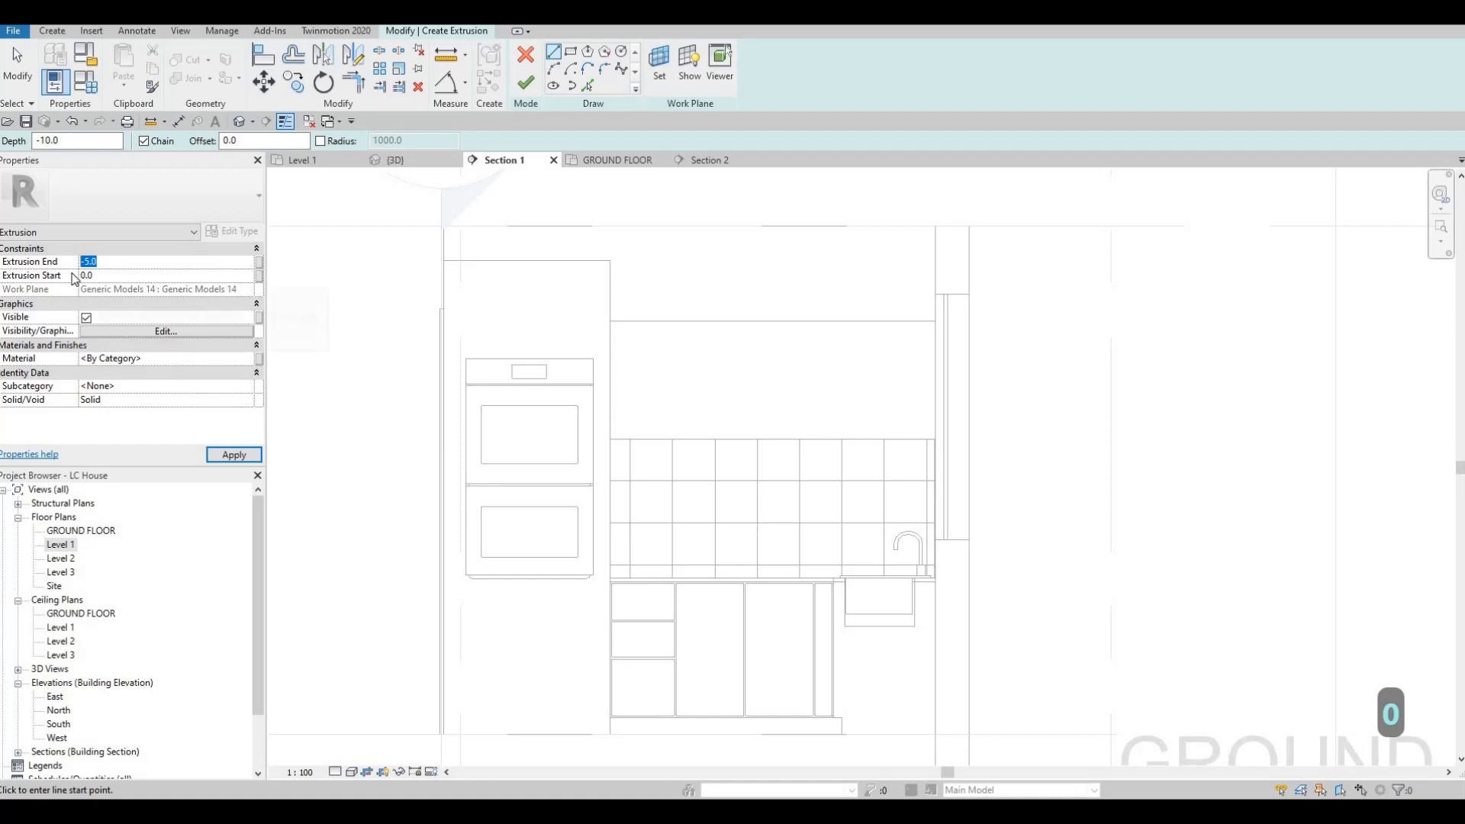
type("10")
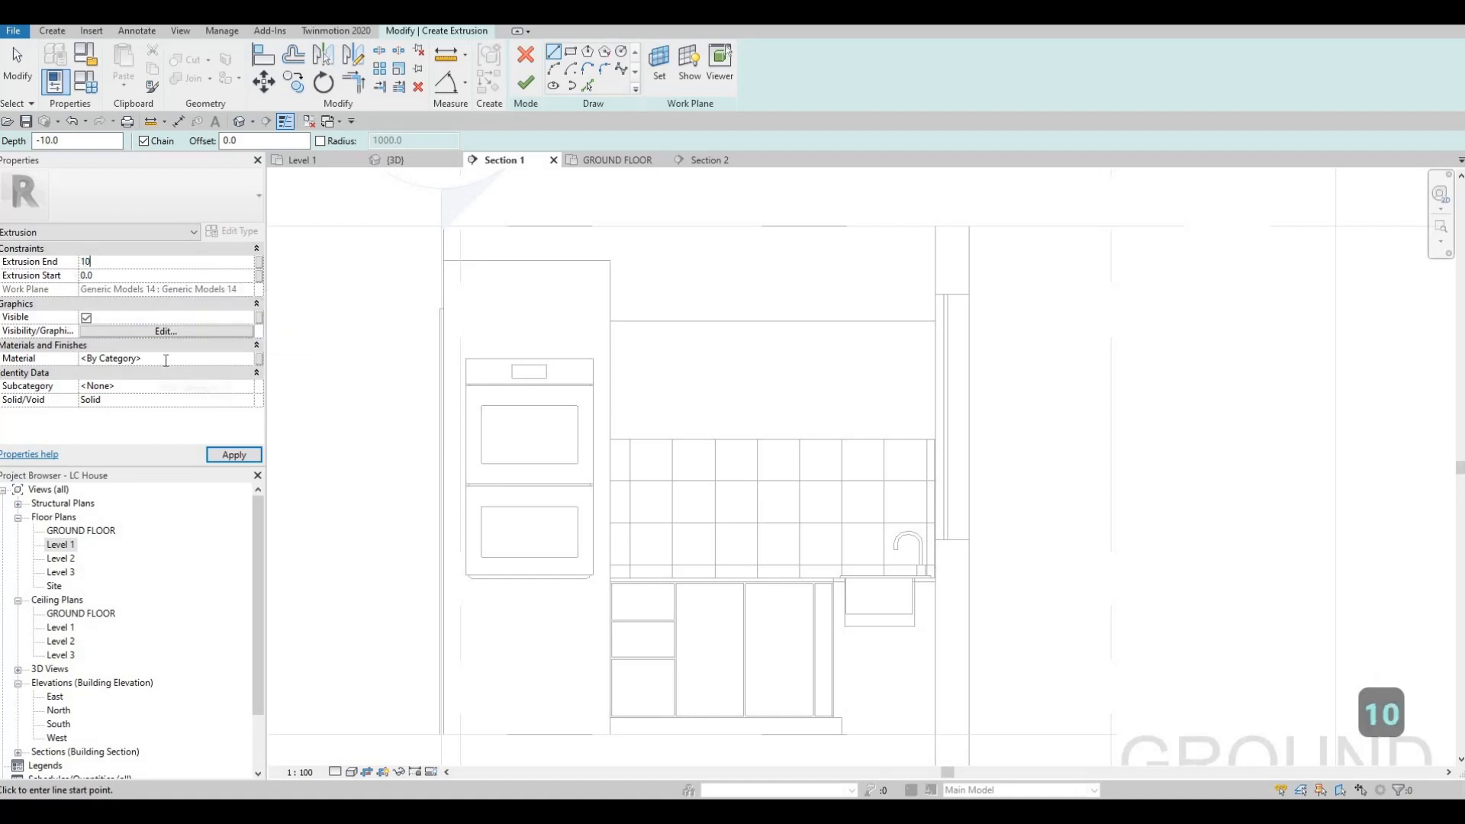
left_click(166, 358)
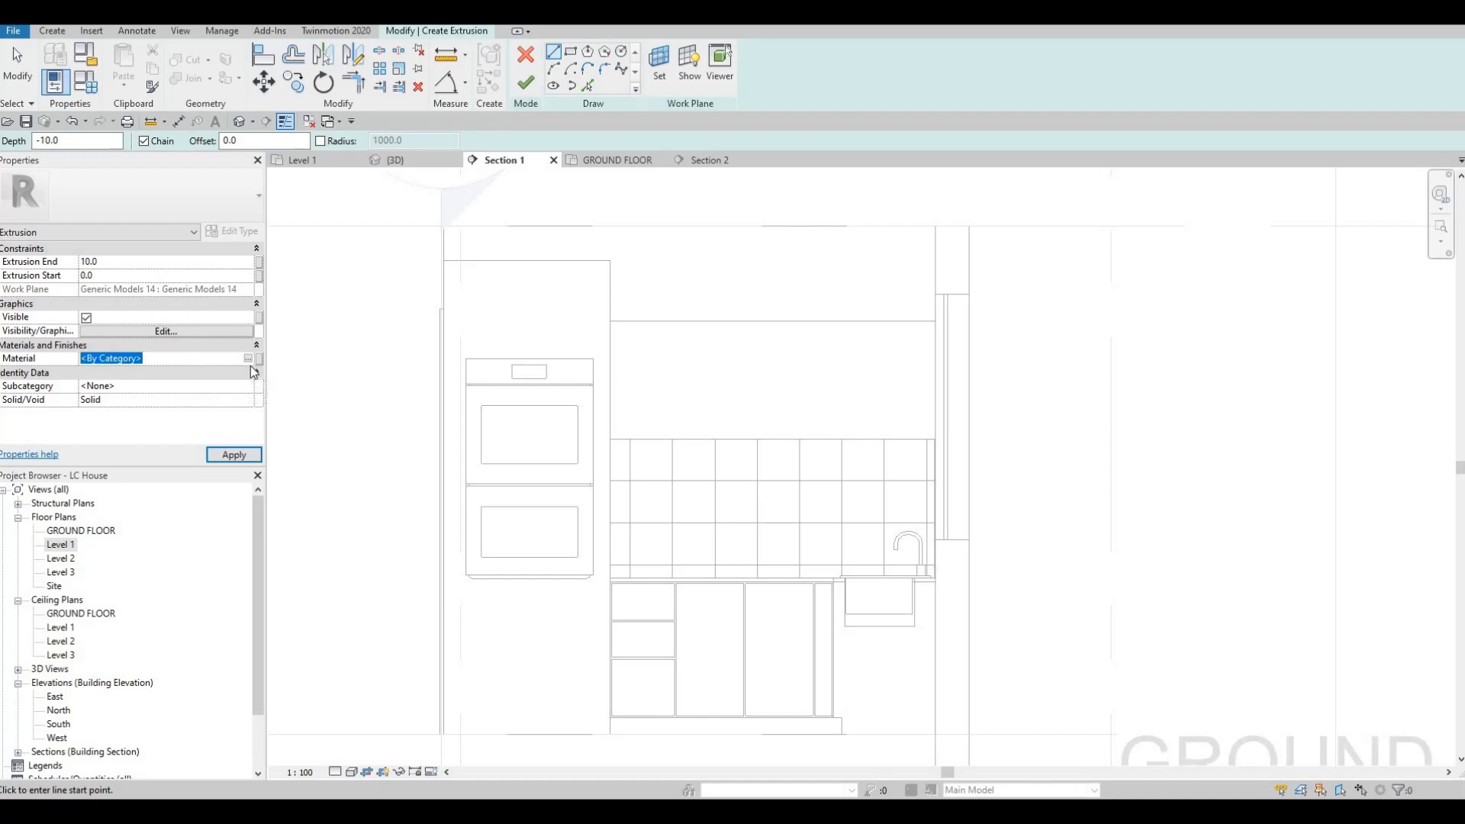
type("Maple - Semigloss")
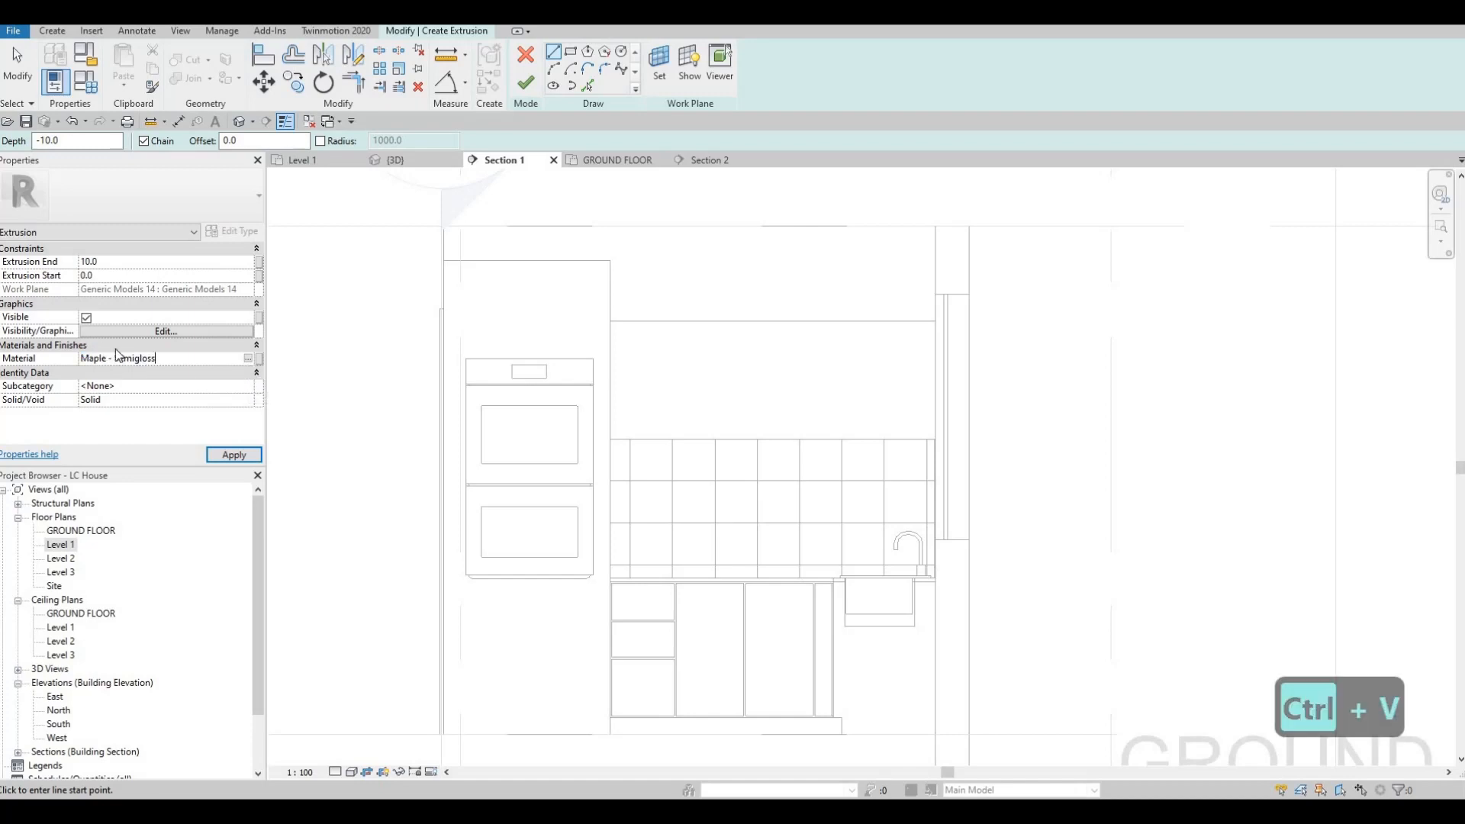
left_click(233, 456)
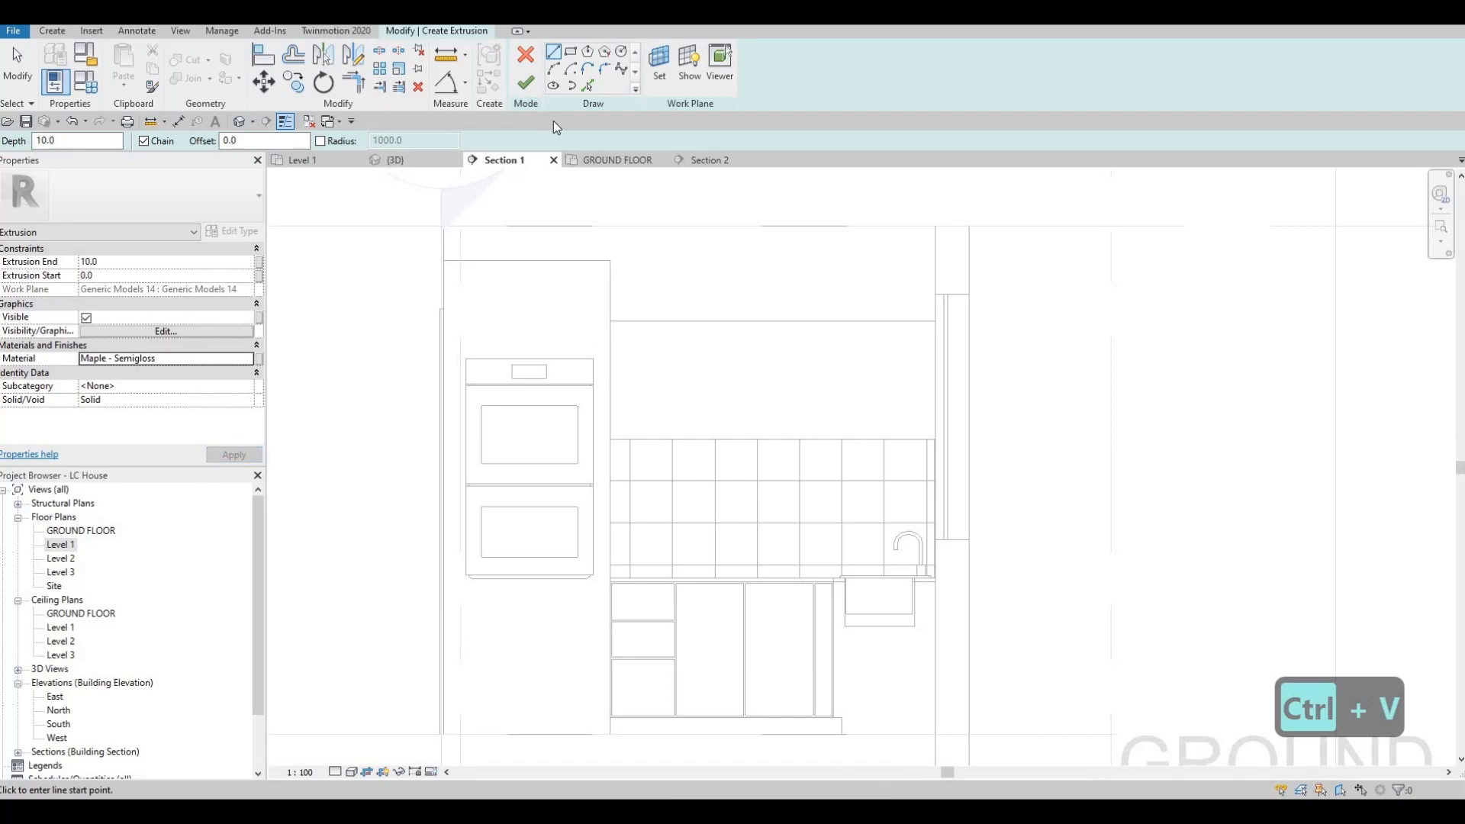
Step: Sketch a door rectangle about 479 mm wide and 677 mm high with a 10 mm offset at the cabinet face's oven end
left_click(570, 55)
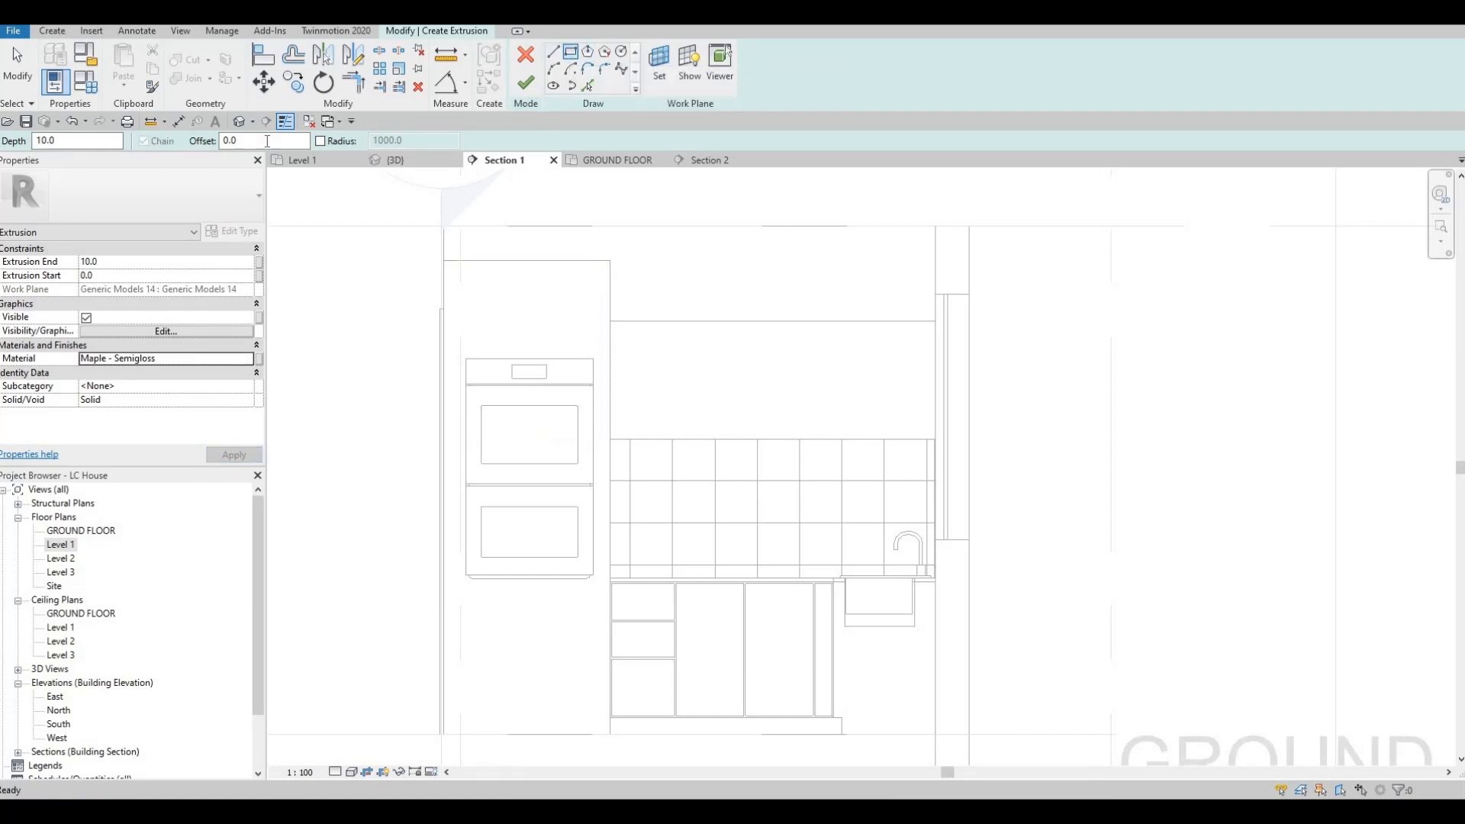
type("10")
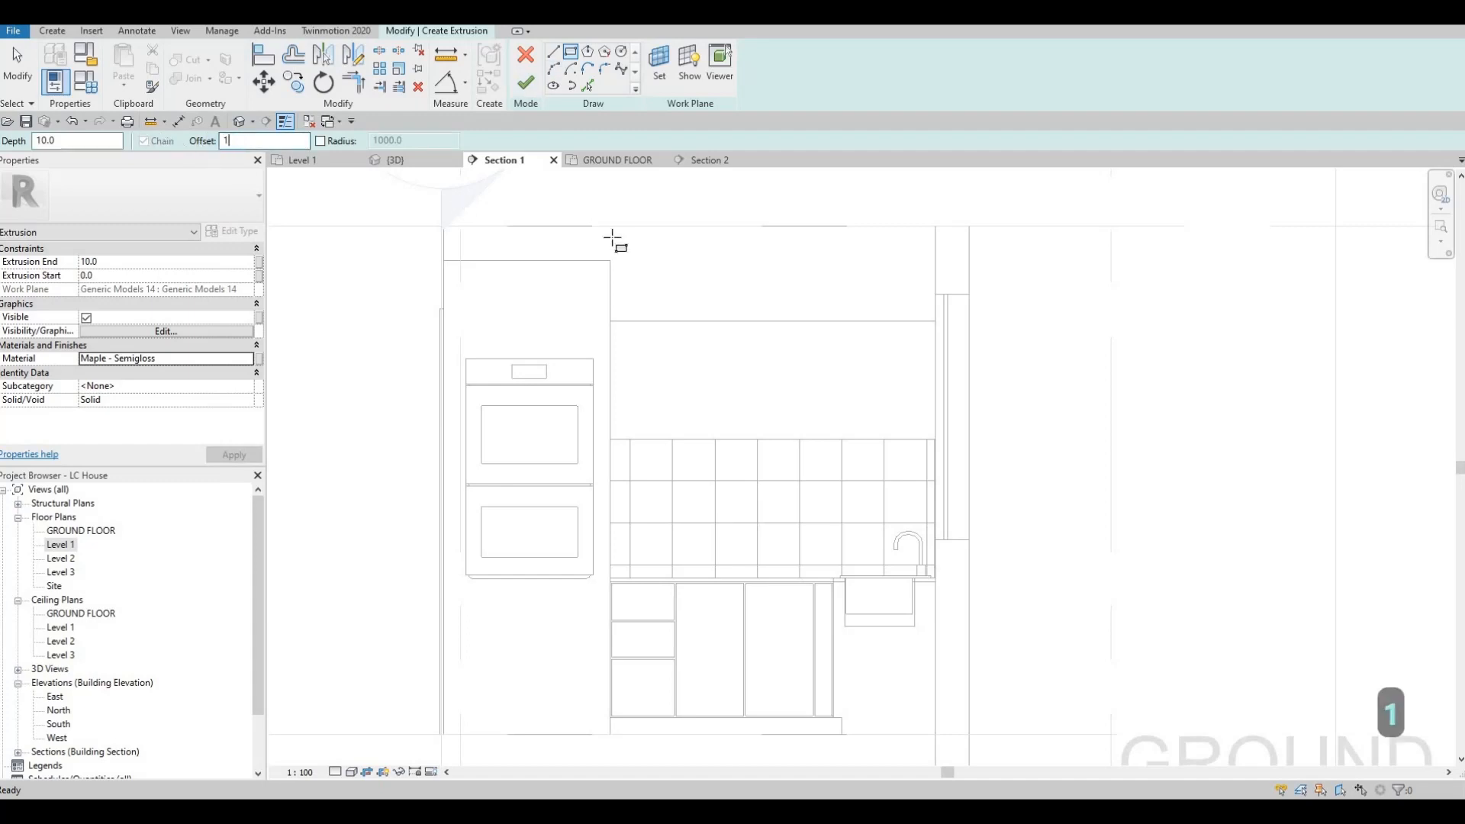
scroll(622, 326, "up", 2)
left_click(607, 310)
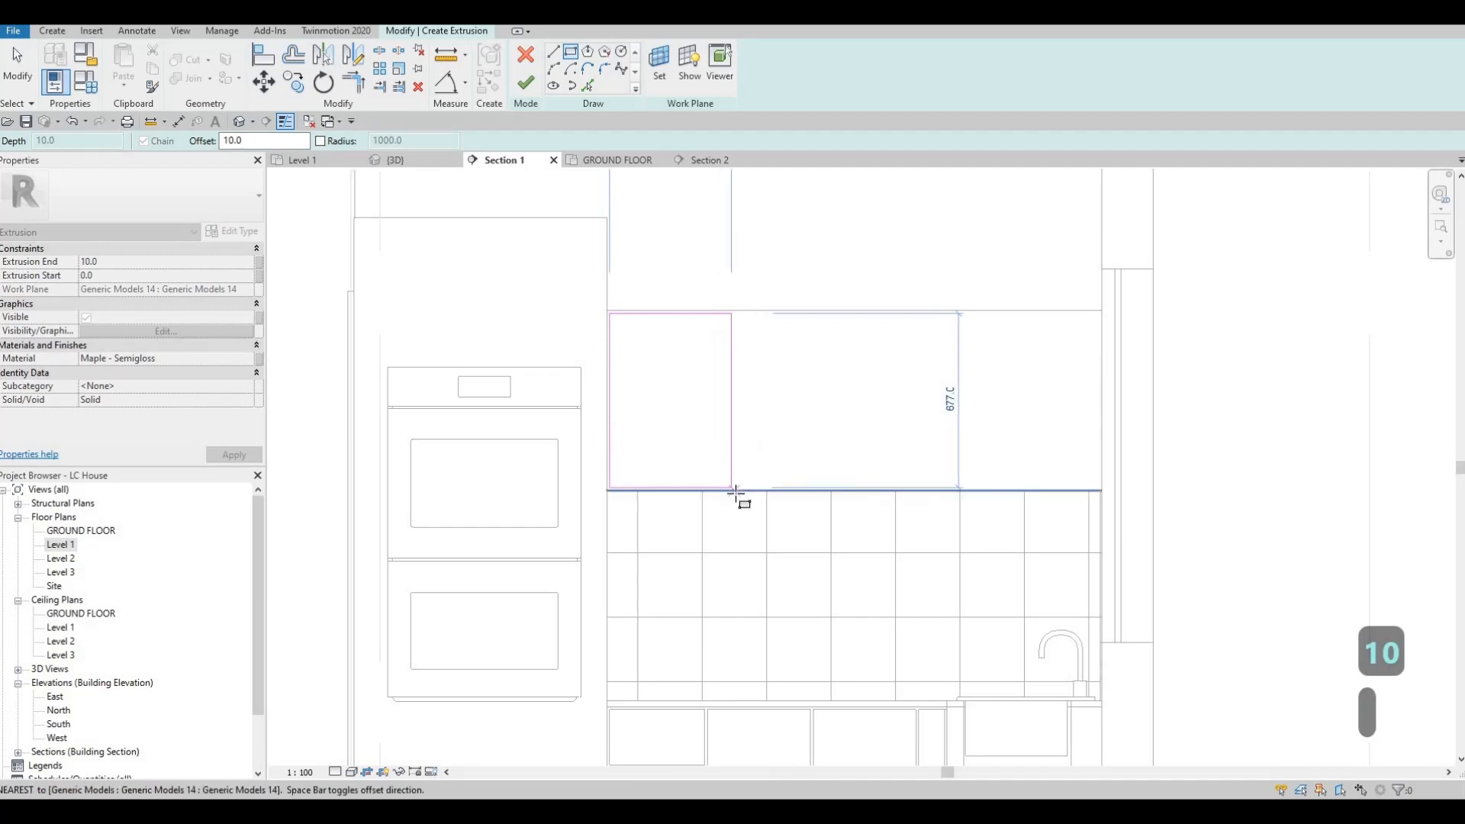
left_click(732, 489)
key("Escape")
key("Escape")
key("Escape")
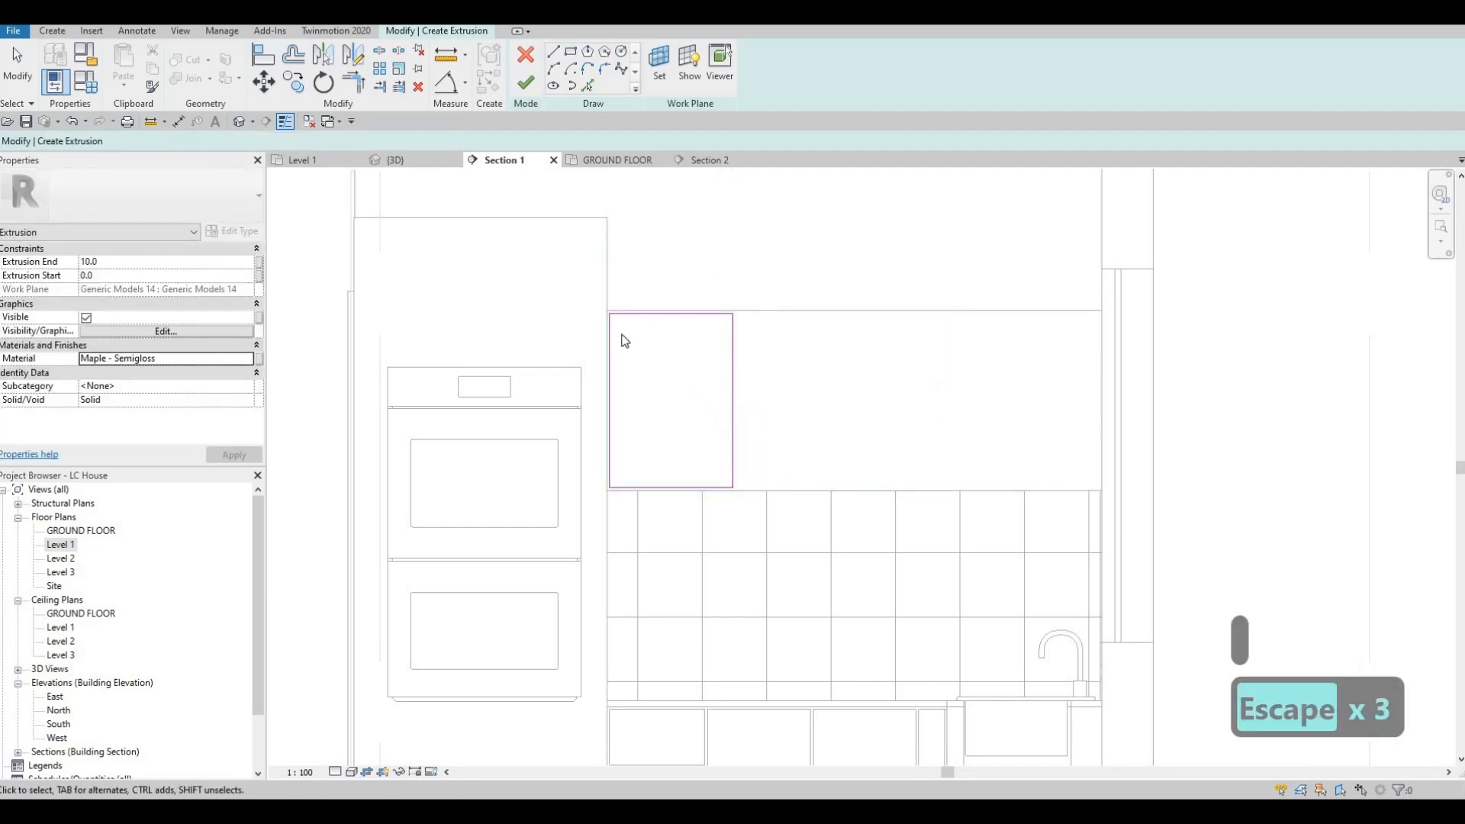
Step: Set the door rectangle's width to 400 mm
left_click(732, 345)
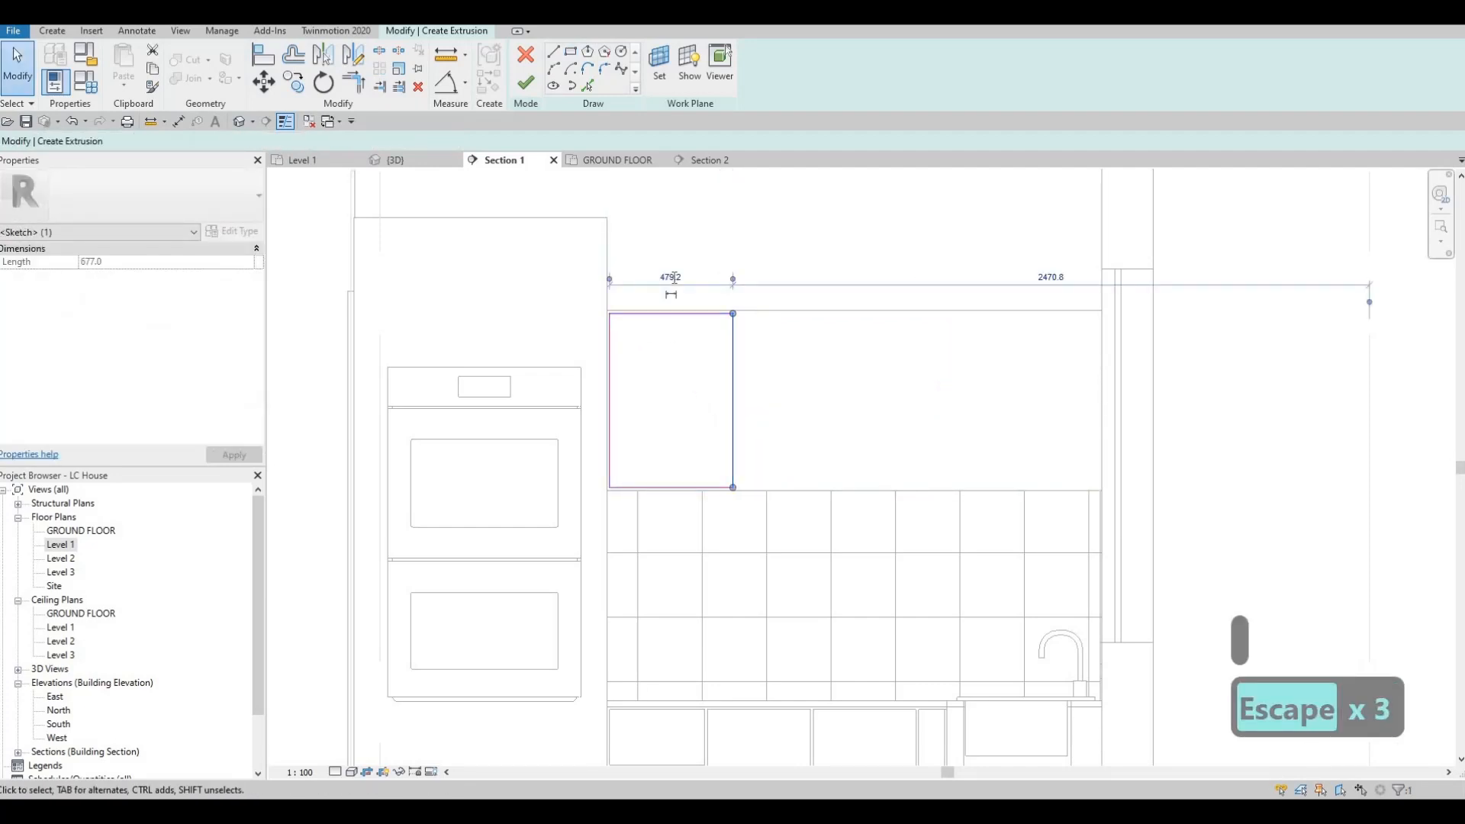
left_click(672, 277)
type("400")
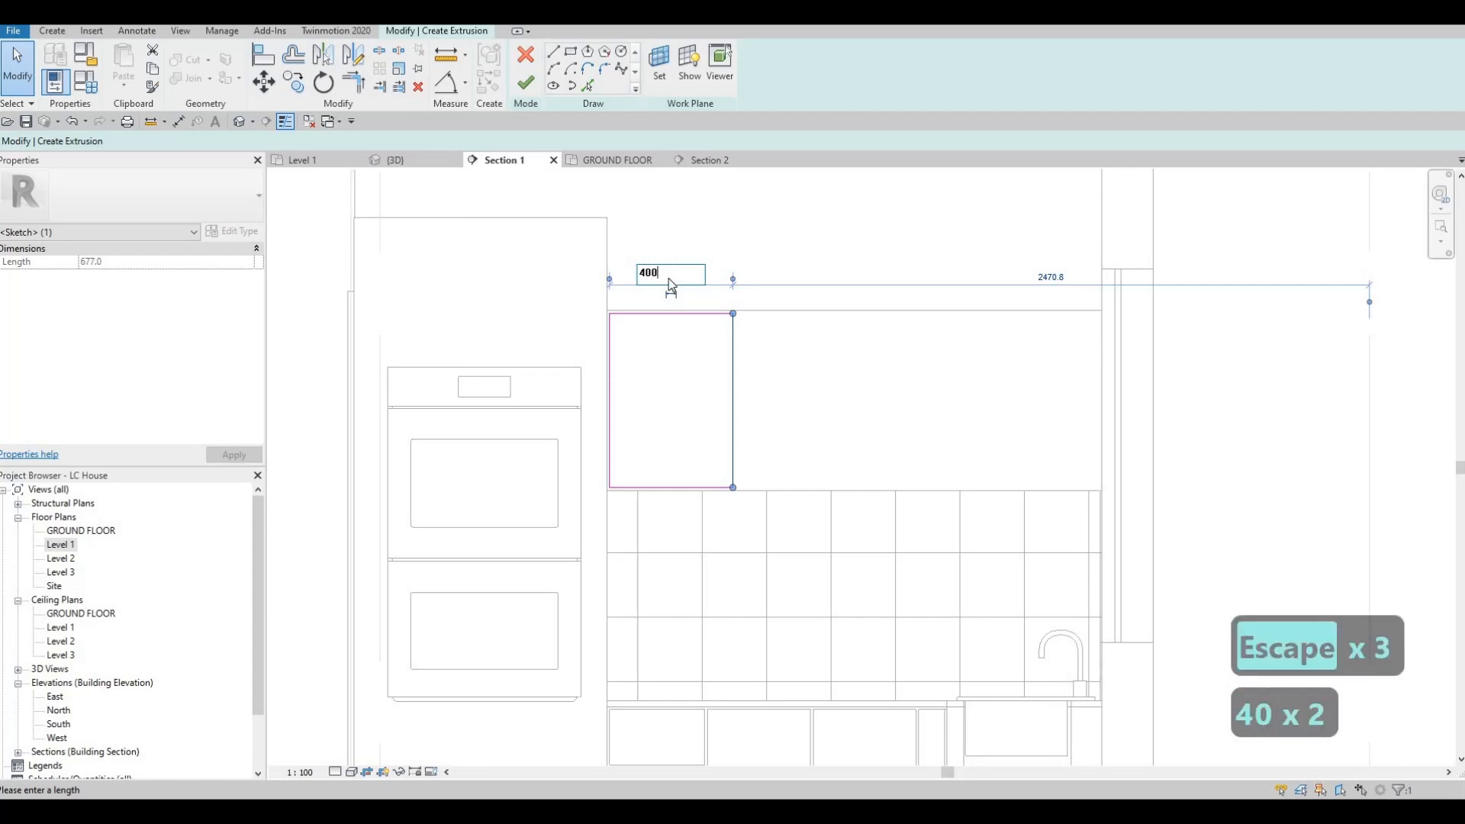
key("Return")
key("Escape")
key("Escape")
Step: Copy the door rectangle 410 mm horizontally away from the oven, leaving a 10 mm gap between the two doors
key("Tab")
left_click(671, 315)
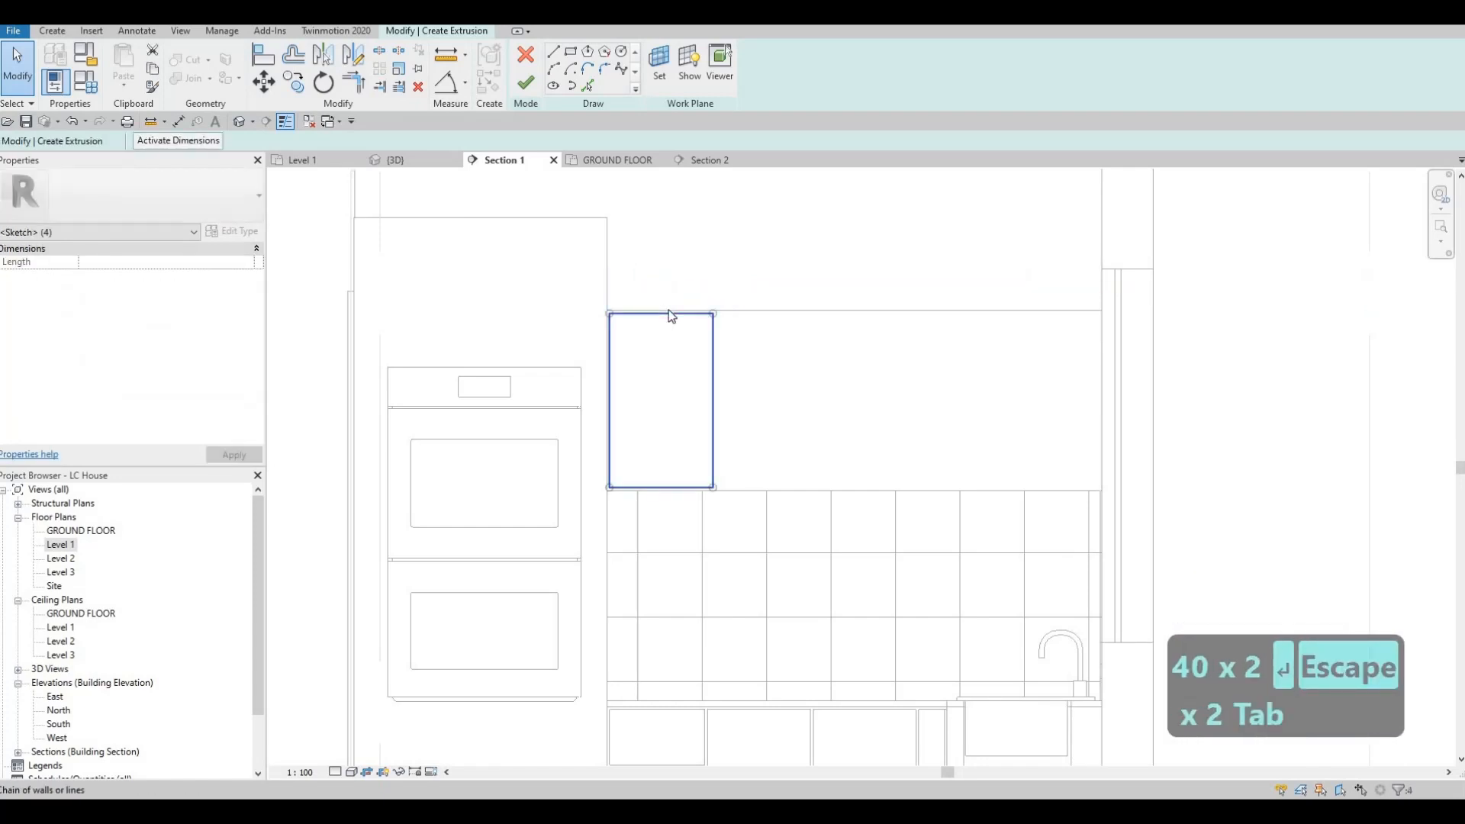
key("c")
key("o")
scroll(621, 318, "up", 4)
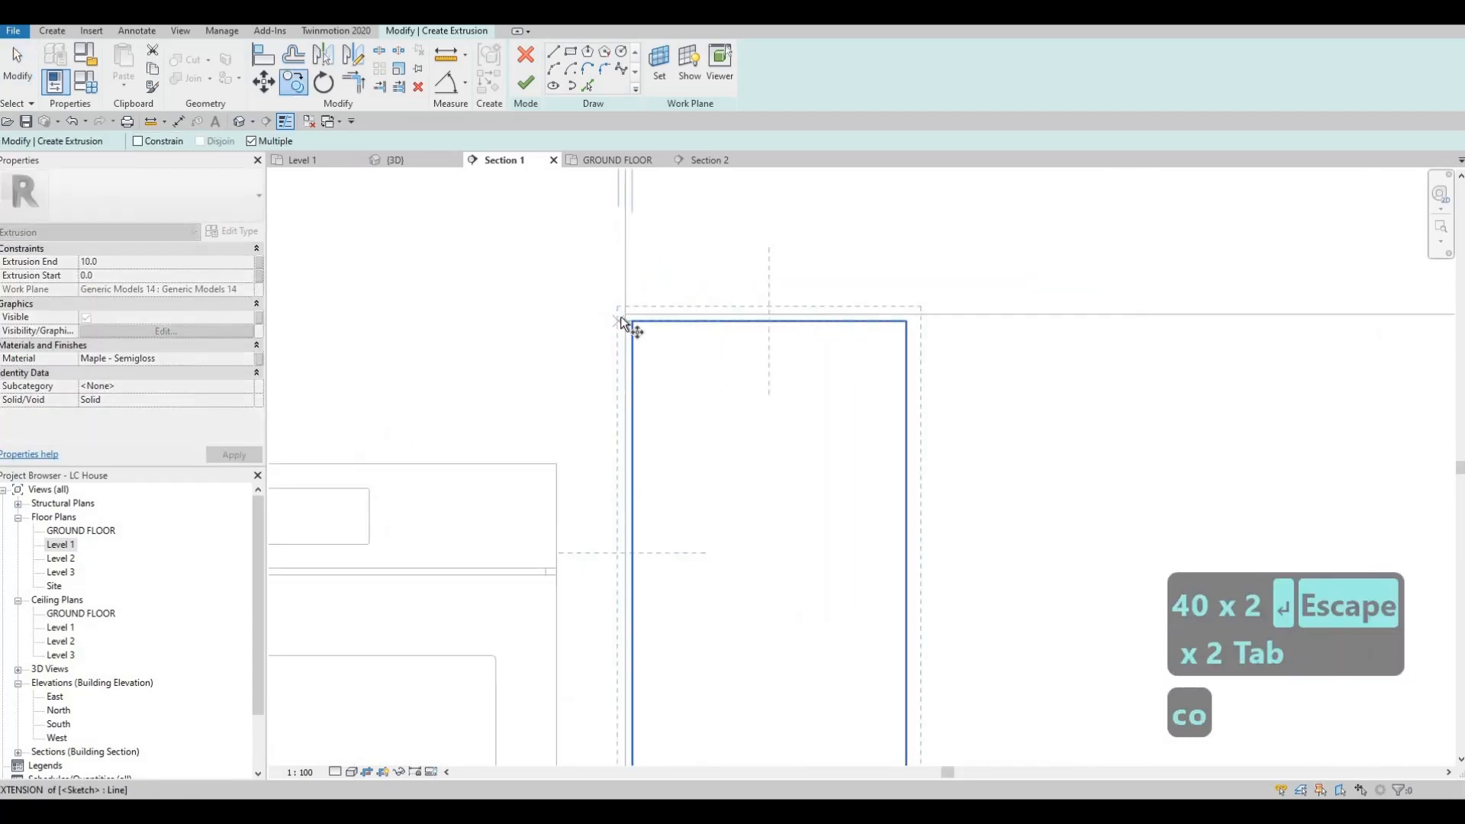
left_click(620, 316)
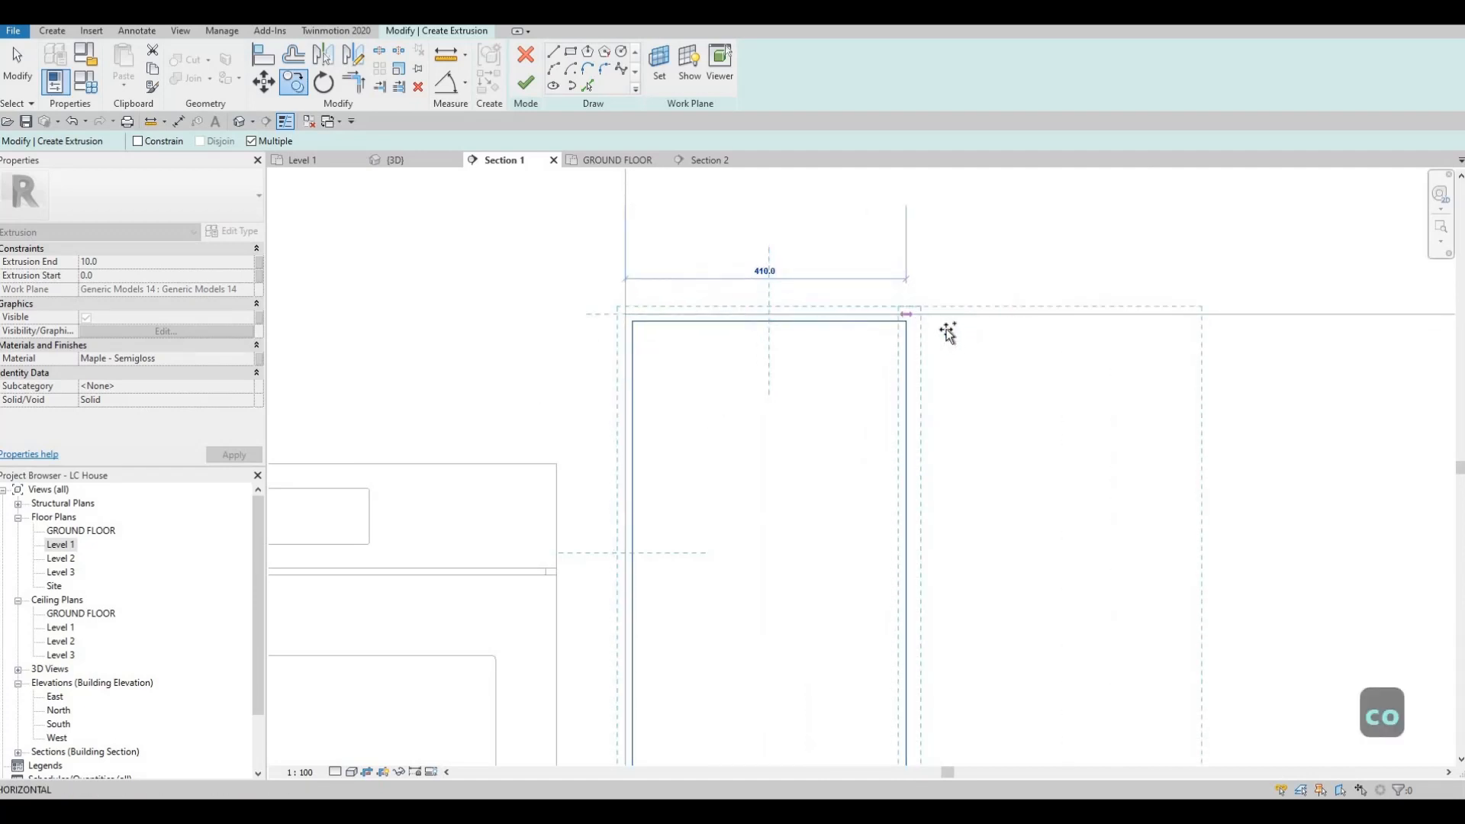
left_click(913, 325)
key("Escape")
key("Escape")
key("Escape")
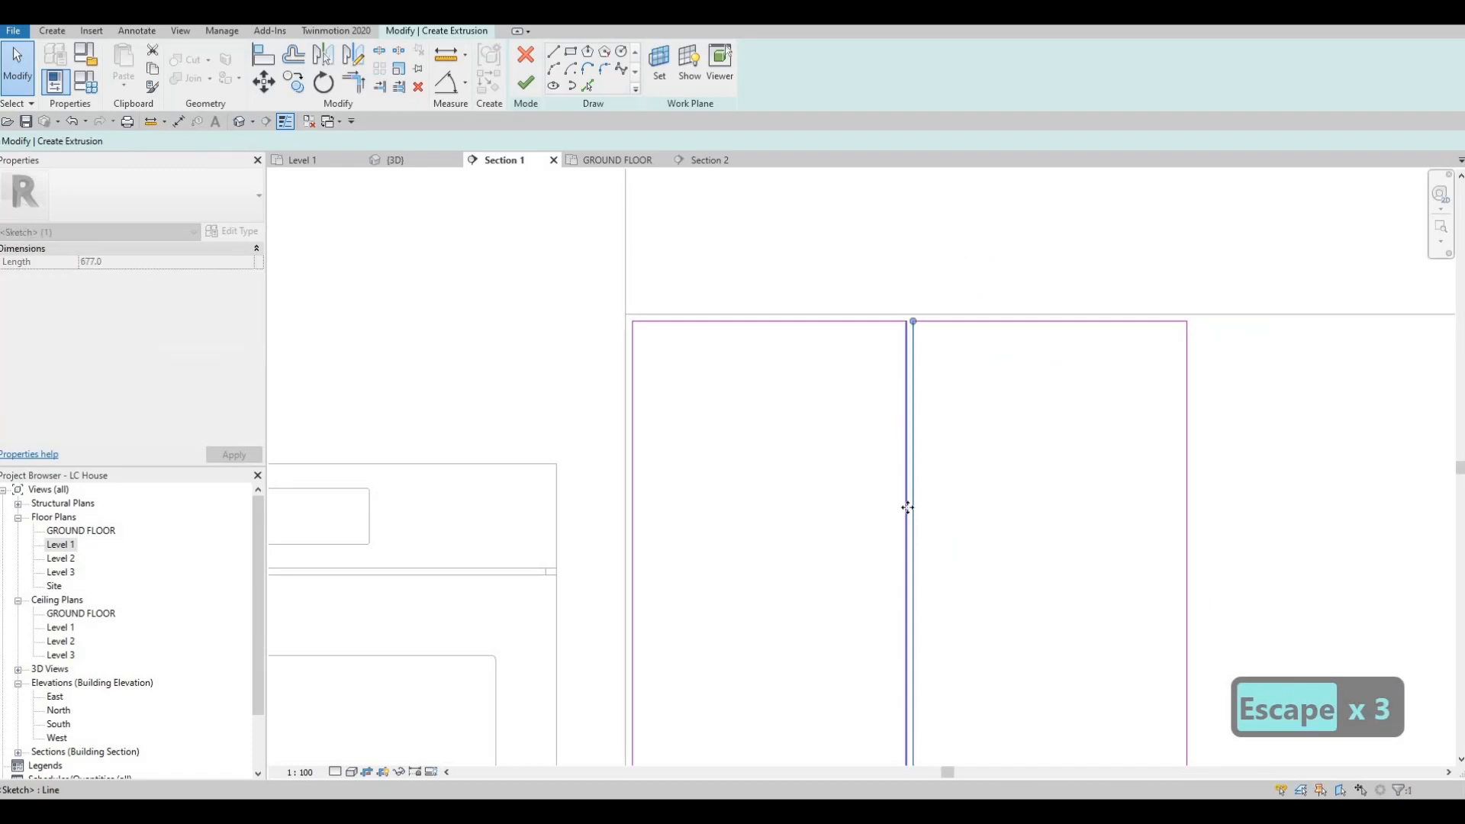
scroll(889, 416, "down", 3)
middle_click_drag(1048, 373, 978, 364)
key("Escape")
key("Escape")
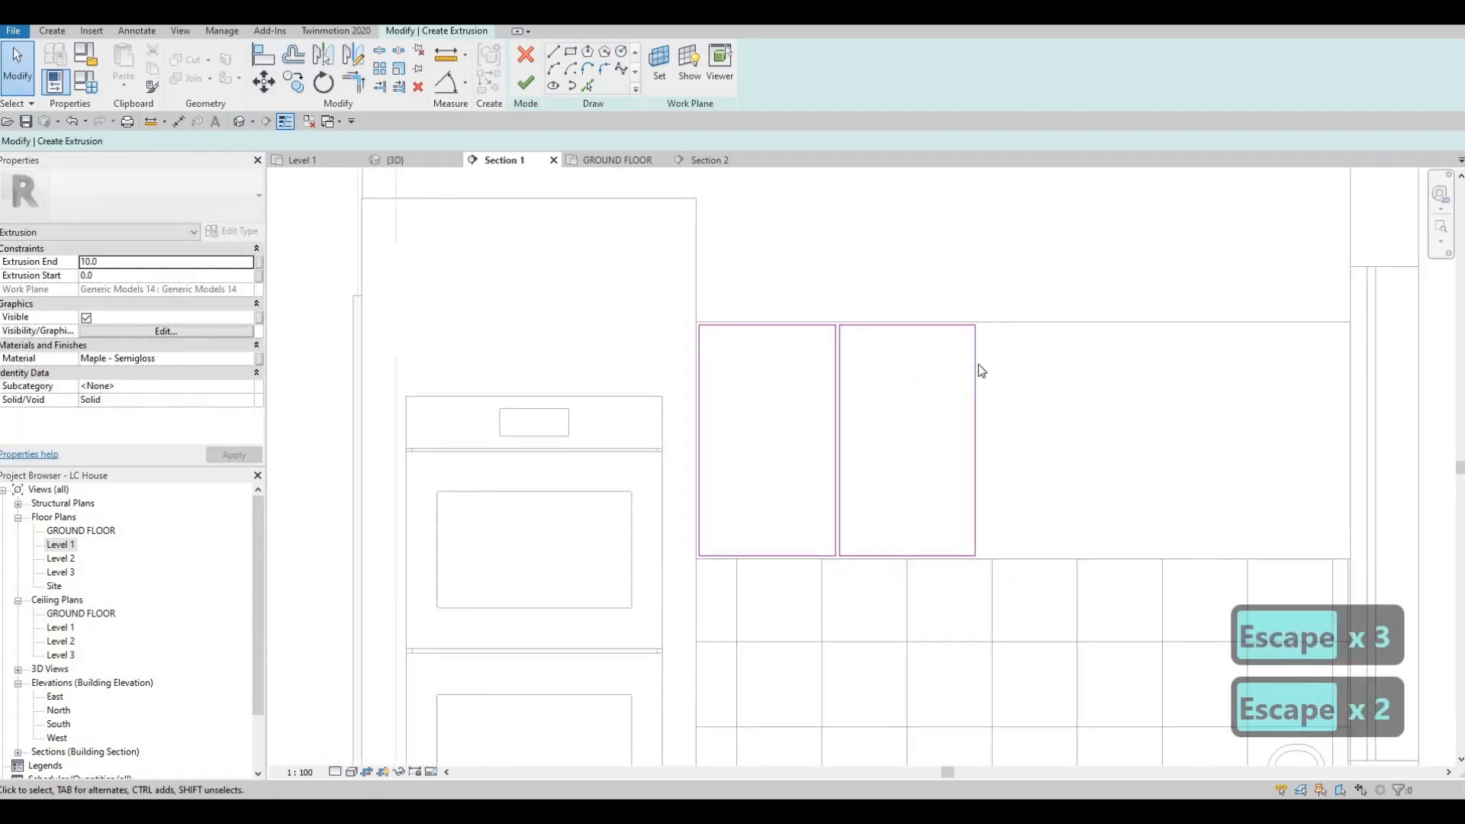
Step: Copy the second door rectangle along the row at the same 410 mm spacing to add the third and fourth doors
key("Tab")
left_click(978, 364)
key("c")
key("o")
scroll(763, 321, "up", 4)
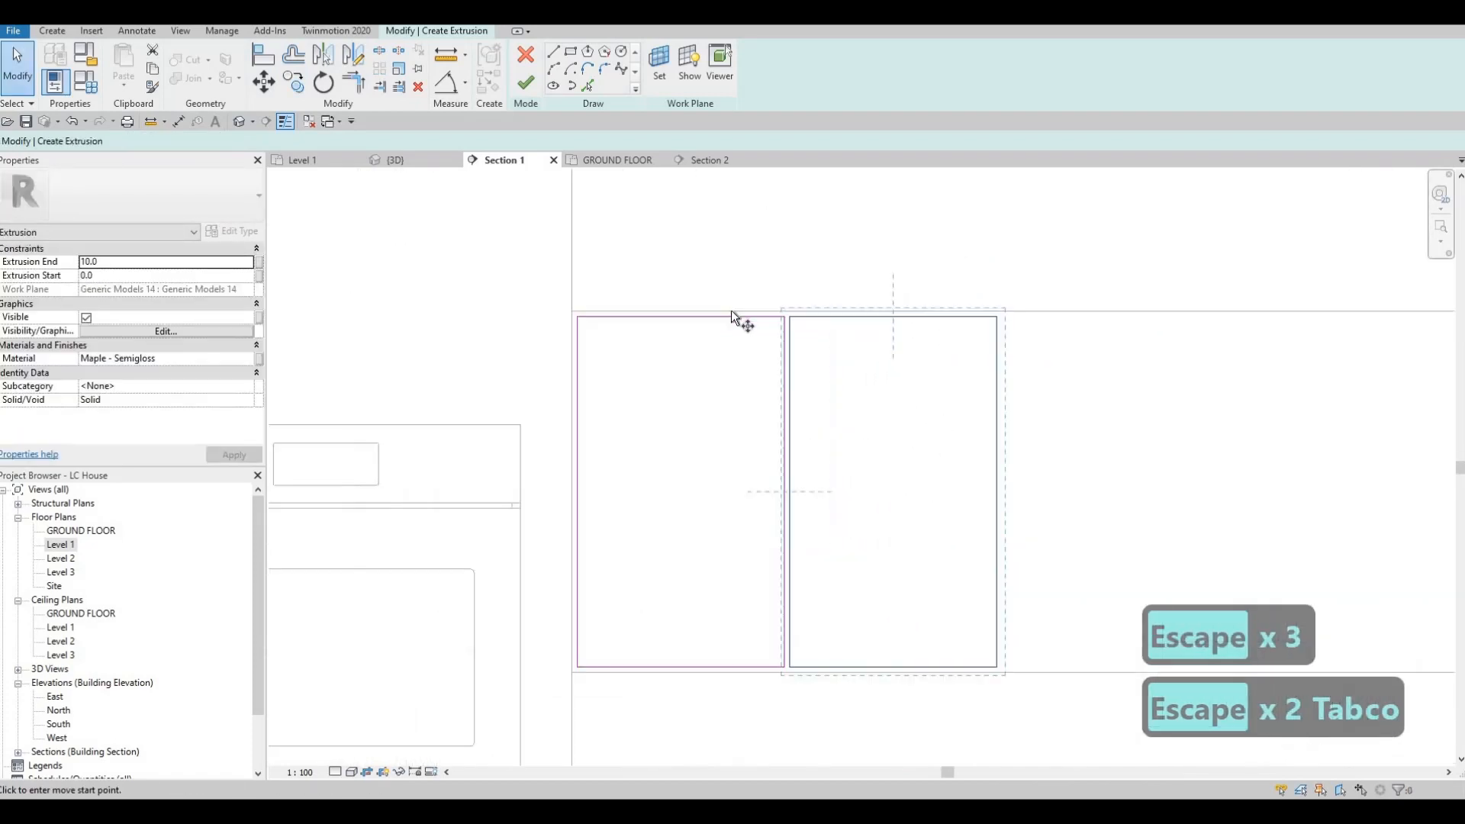
left_click(706, 307)
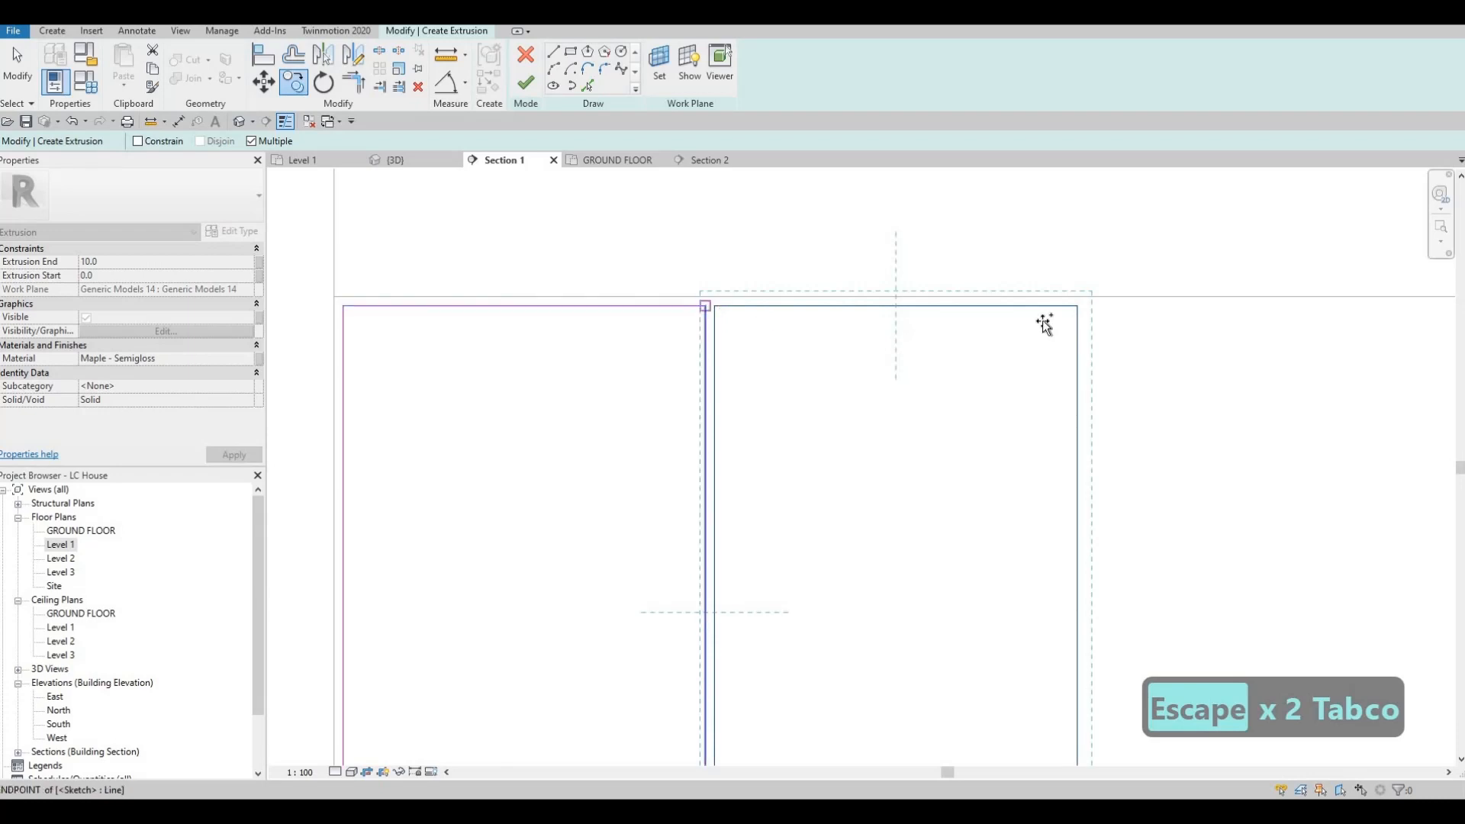
left_click(1076, 306)
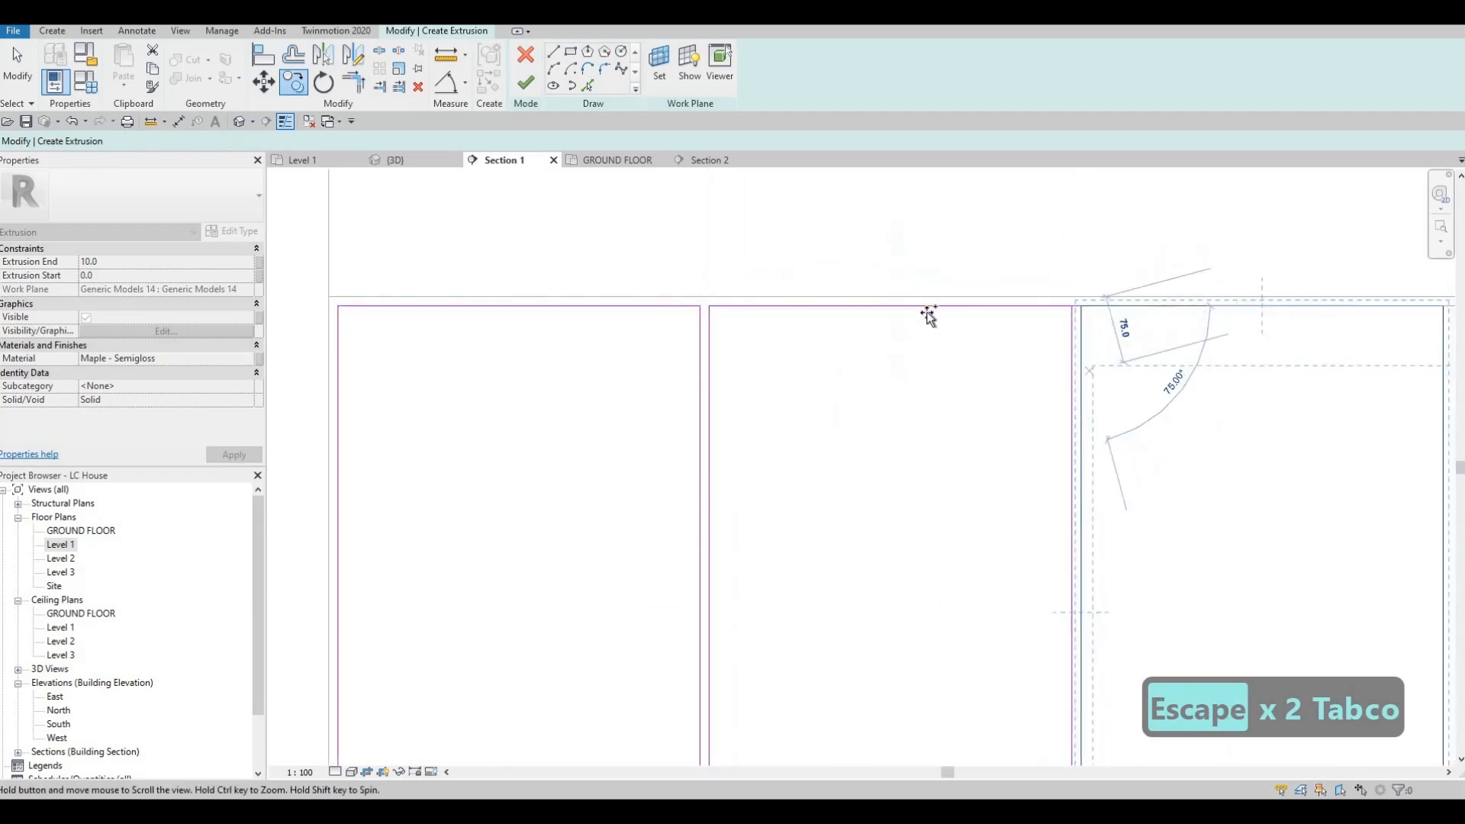
scroll(991, 307, "down", 4)
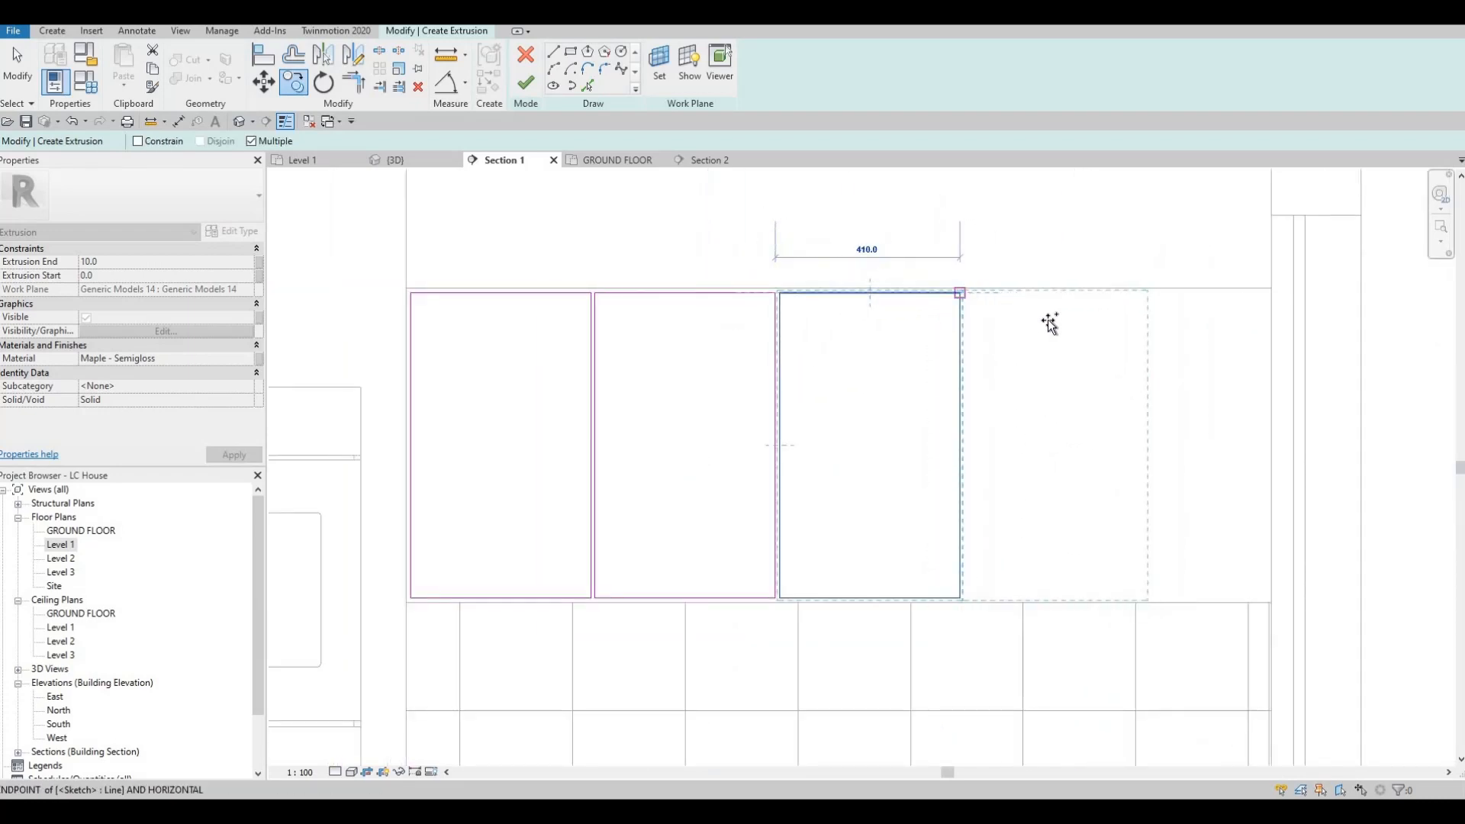
left_click(1069, 309)
scroll(1088, 301, "down", 2)
key("Escape")
key("Escape")
Step: Select all four door rectangles and nudge them away from the oven until they are centred on the cabinet face
mouse_move(527, 252)
left_mouse_down()
mouse_move(1066, 503)
mouse_move(1161, 592)
left_mouse_up()
key("Right")
key("Right")
key("Right")
key("Right")
key("Right")
key("Right")
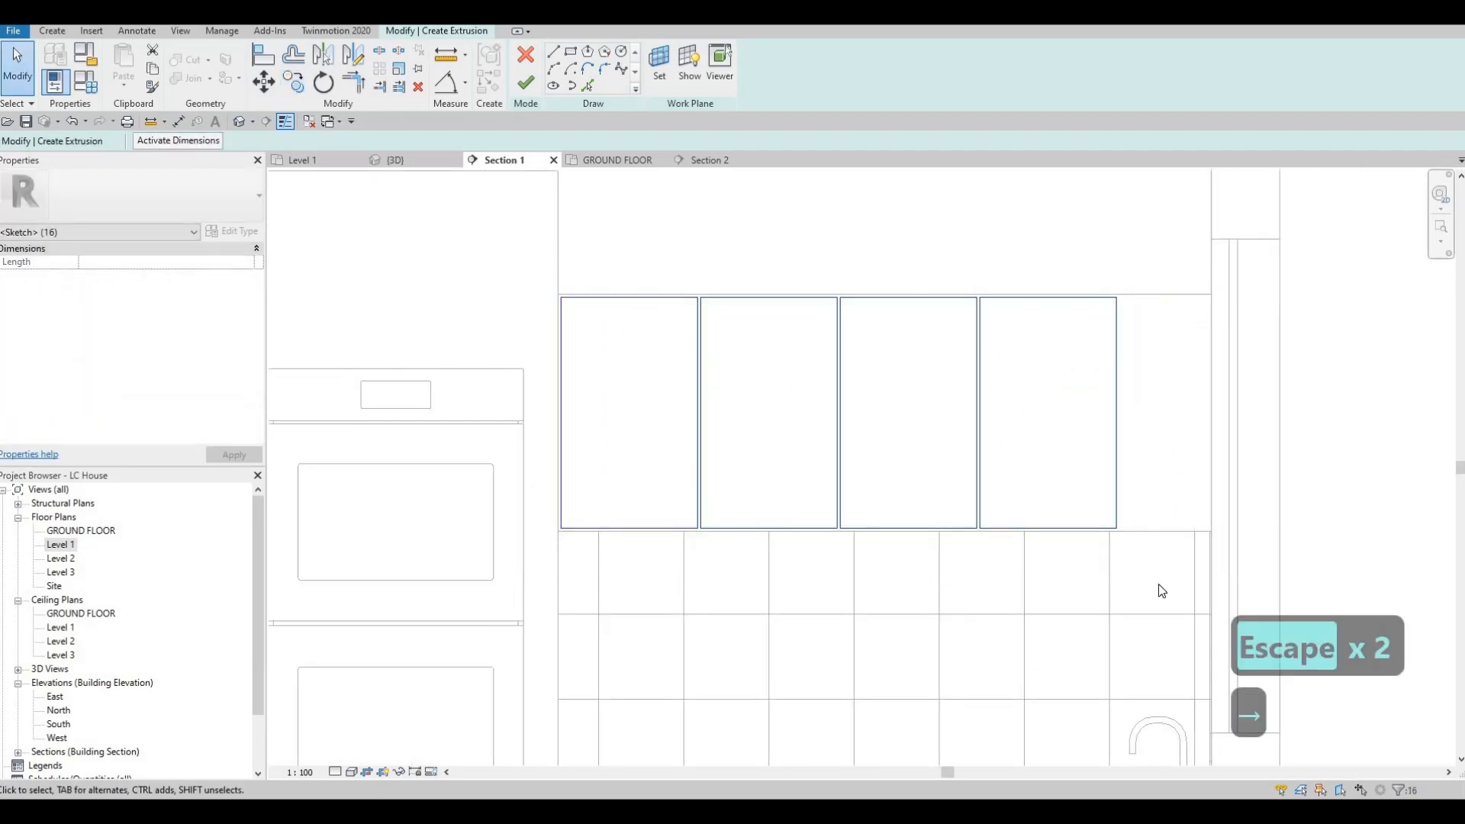
key("Right")
key("Right")
key("Right")
key("Right")
key("Right")
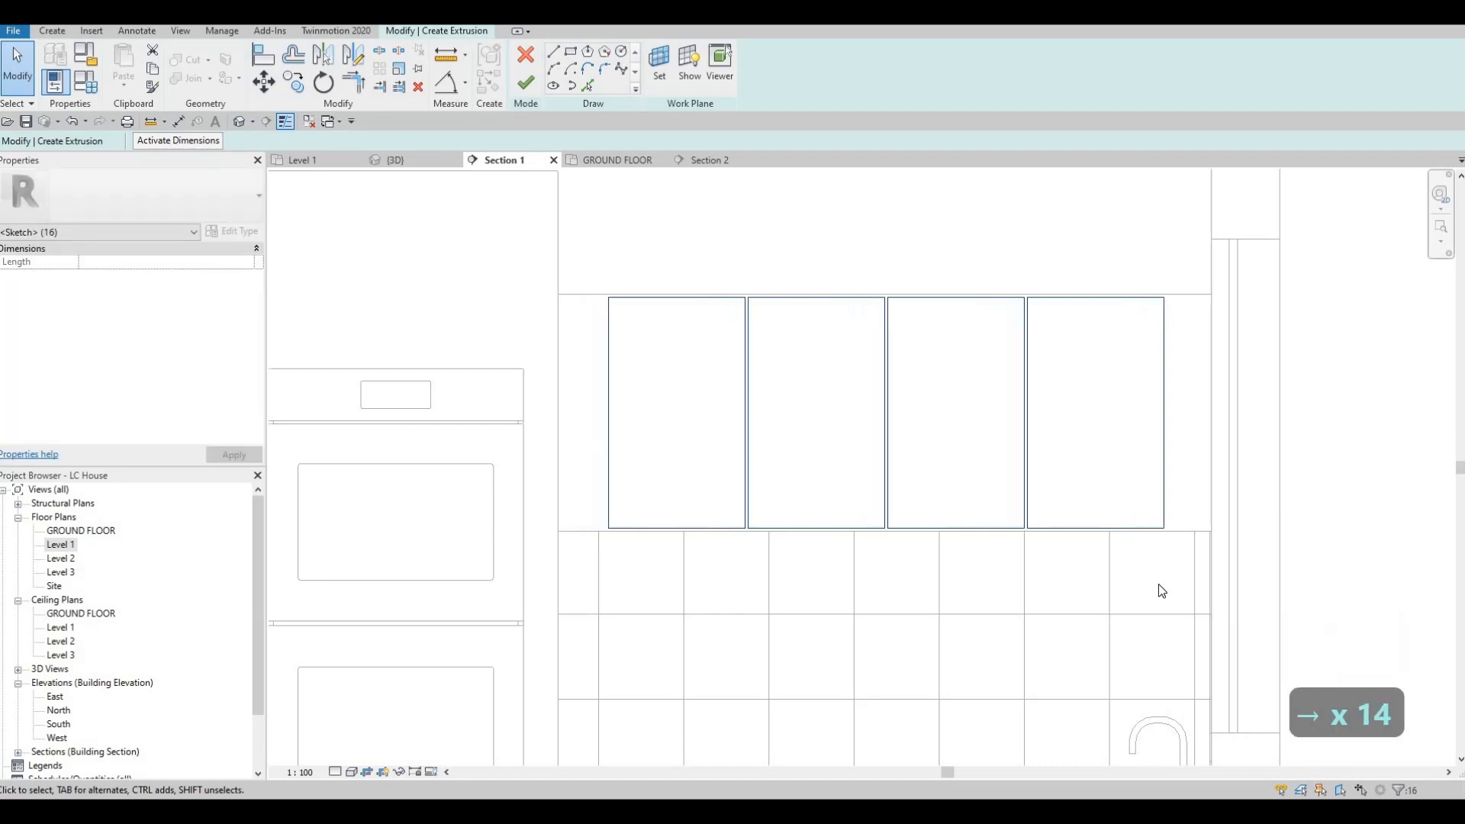
Step: Copy the door rectangle nearest the oven 410 mm horizontally towards the oven
key("Escape")
key("Escape")
key("Escape")
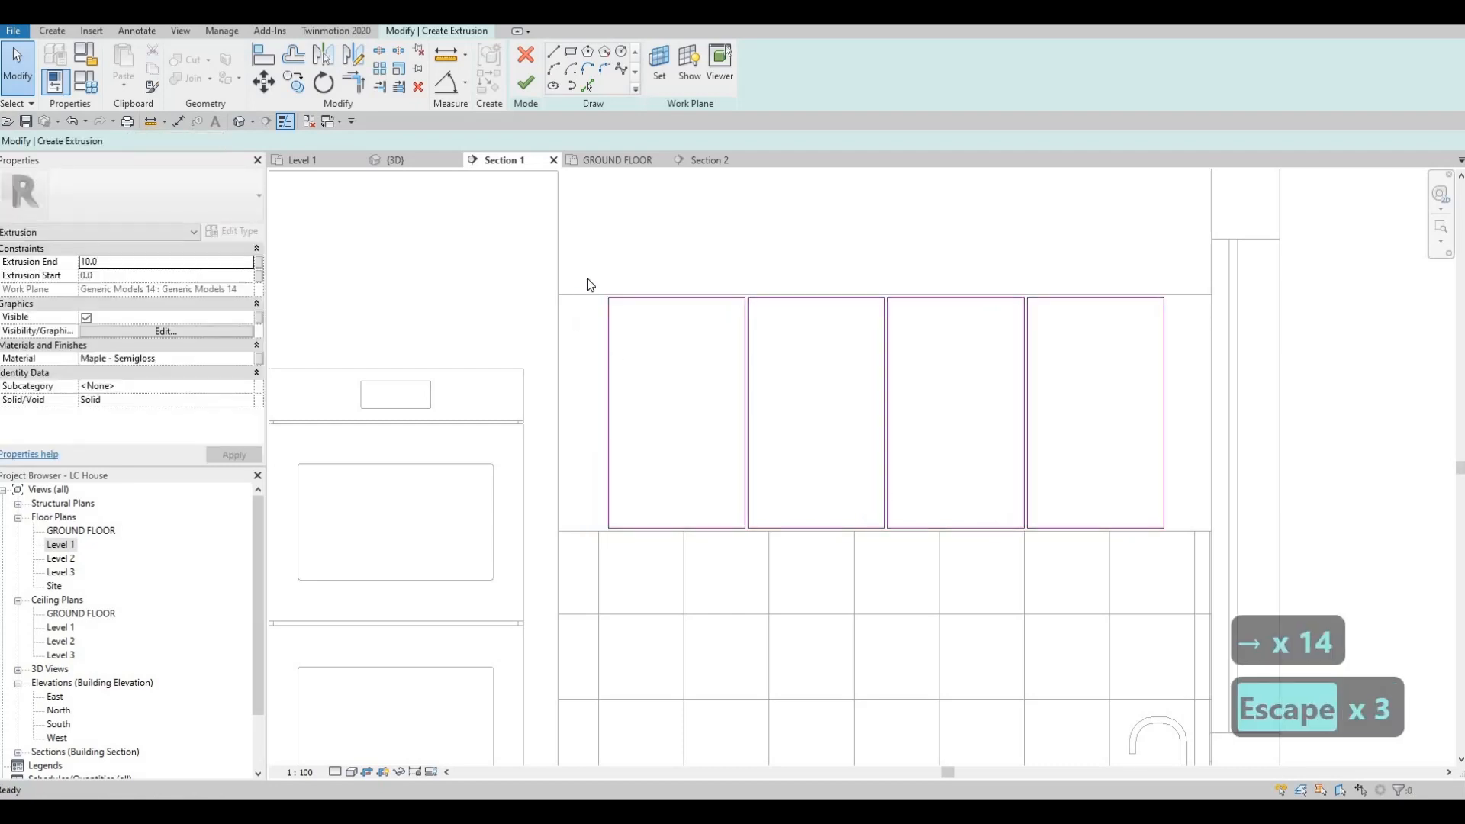
mouse_move(590, 271)
left_mouse_down()
mouse_move(746, 585)
mouse_move(747, 544)
left_mouse_up()
left_click_drag(730, 412, 748, 337)
scroll(763, 320, "up", 2)
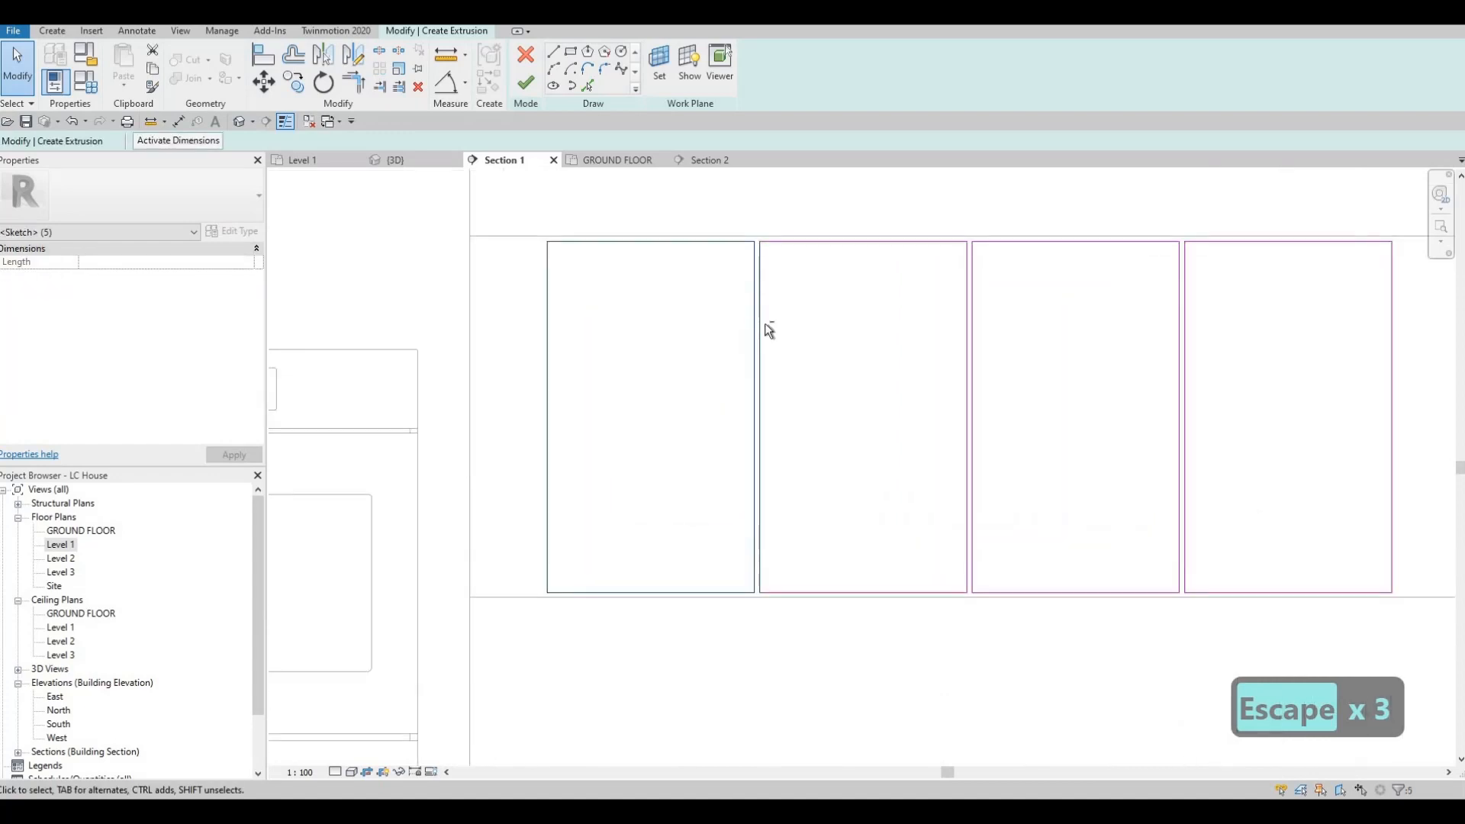
left_click(763, 318, "shift")
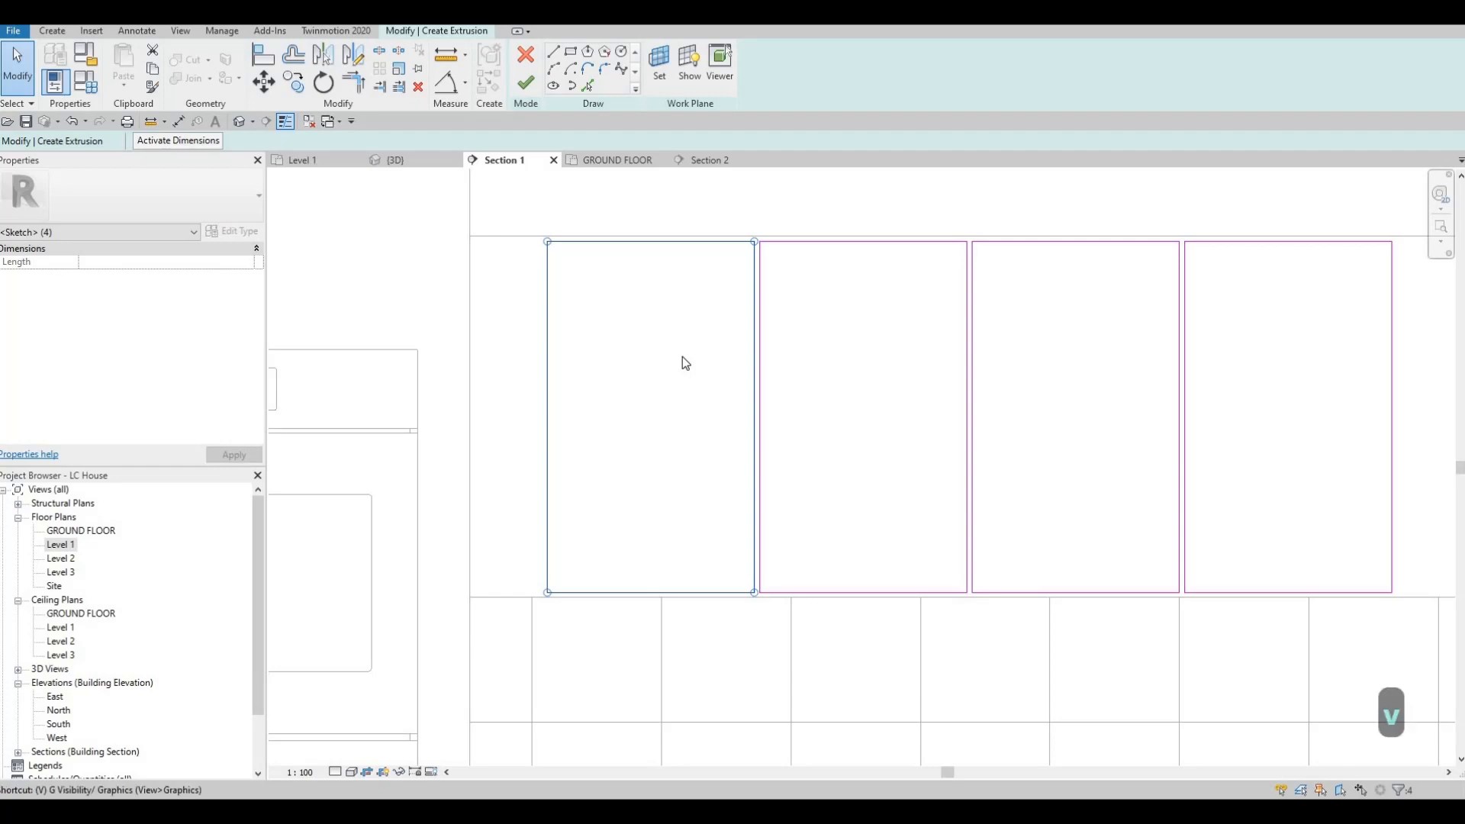
key("BackSpace")
key("c")
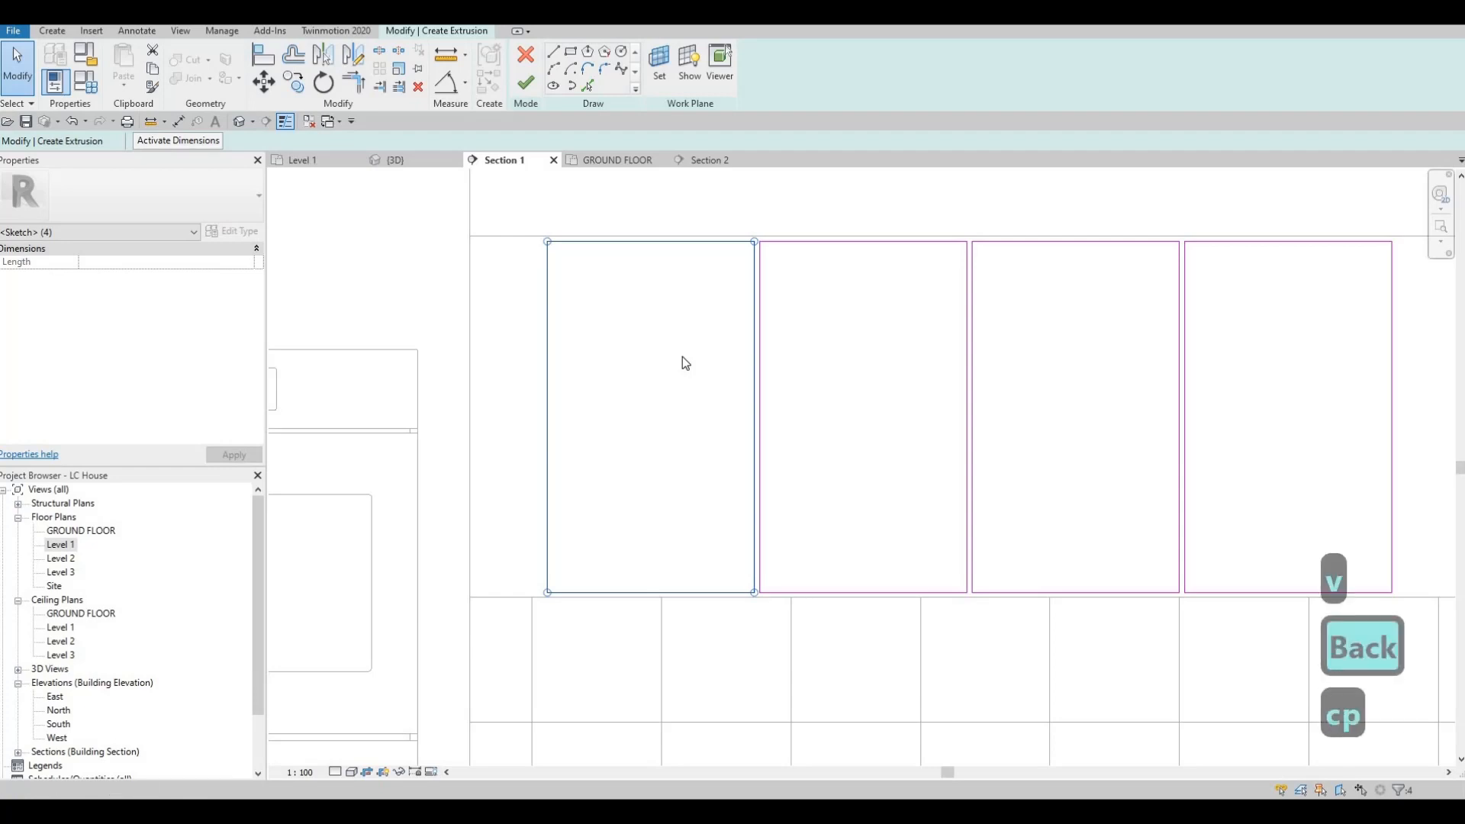
key("c")
key("o")
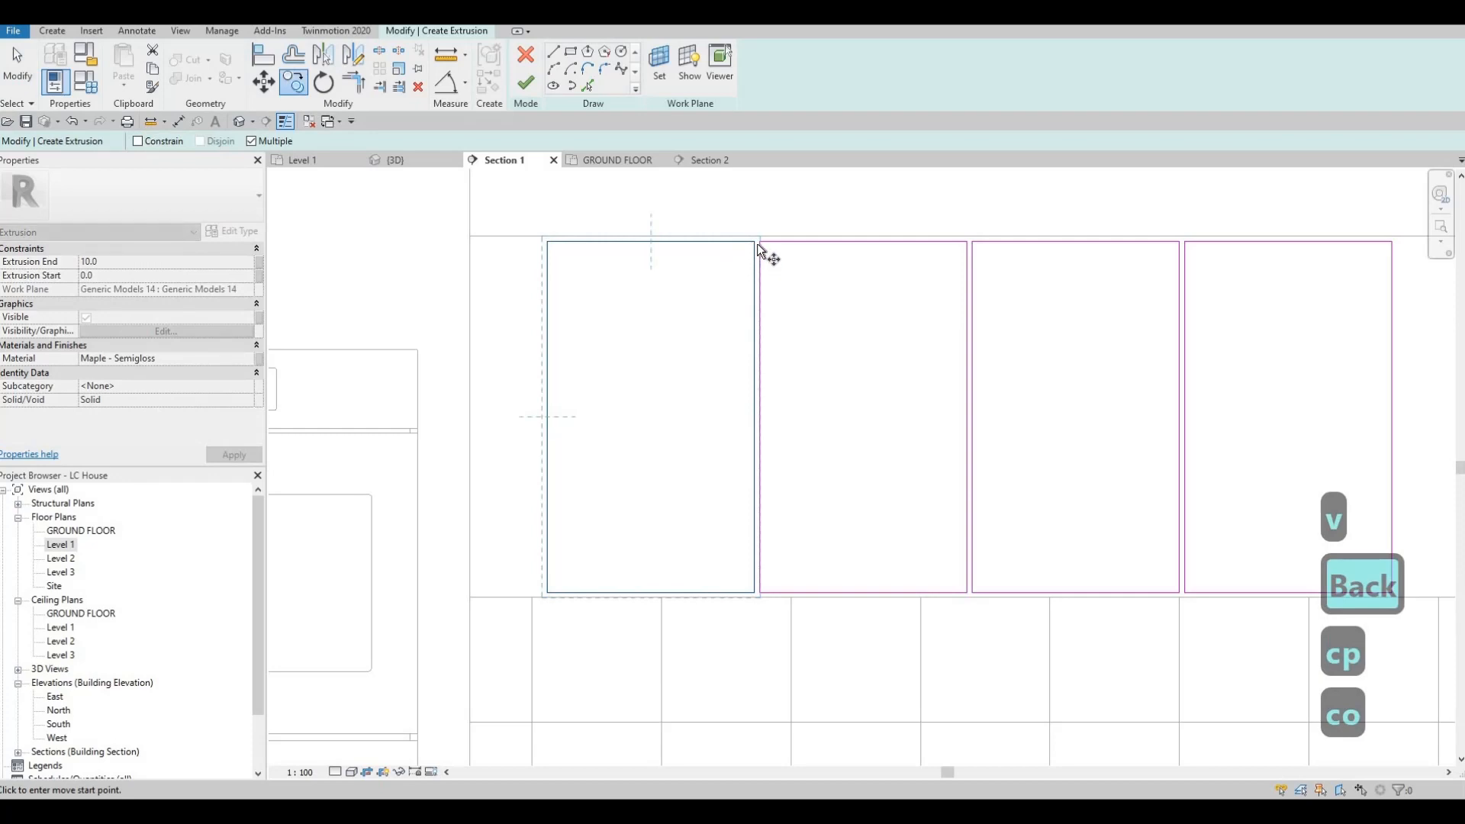
left_click(546, 241)
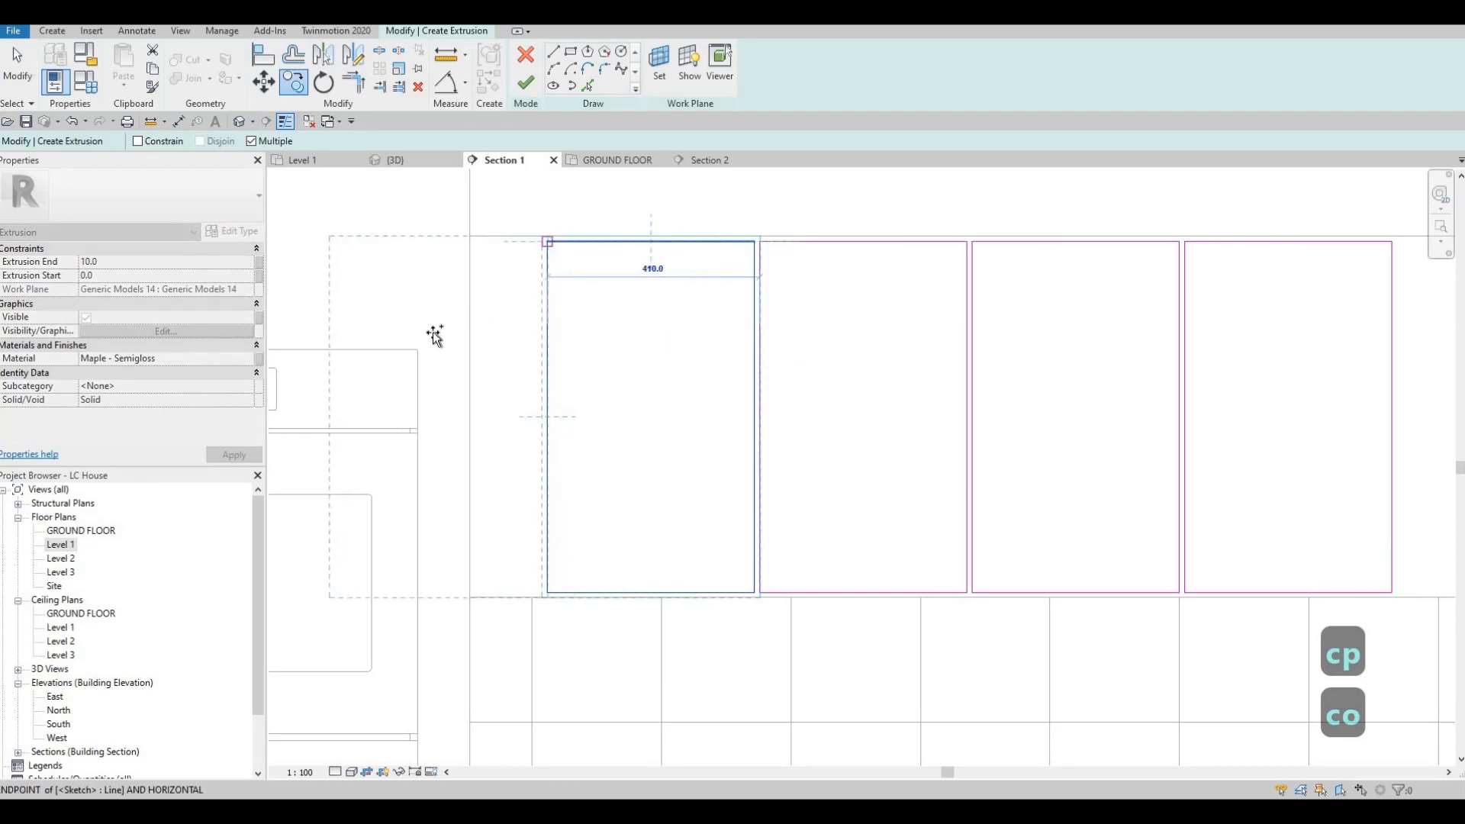
left_click(338, 242)
middle_click_drag(340, 299, 409, 300)
key("Escape")
key("Escape")
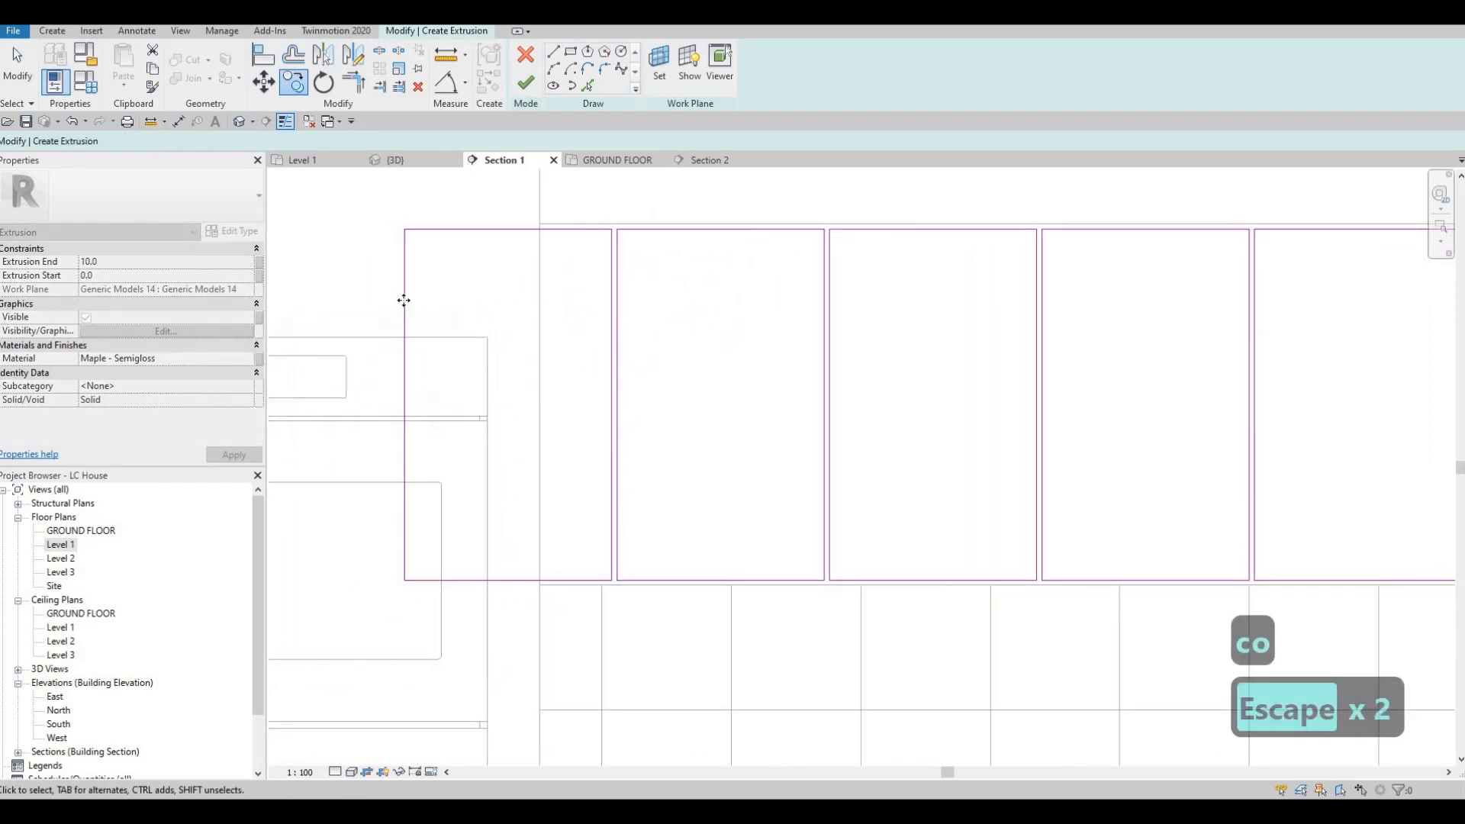
Step: Pull the new rectangle's oven-side edge back inside the cabinet face and set its gap from the cabinet's end to 10 mm
left_click_drag(403, 300, 546, 318)
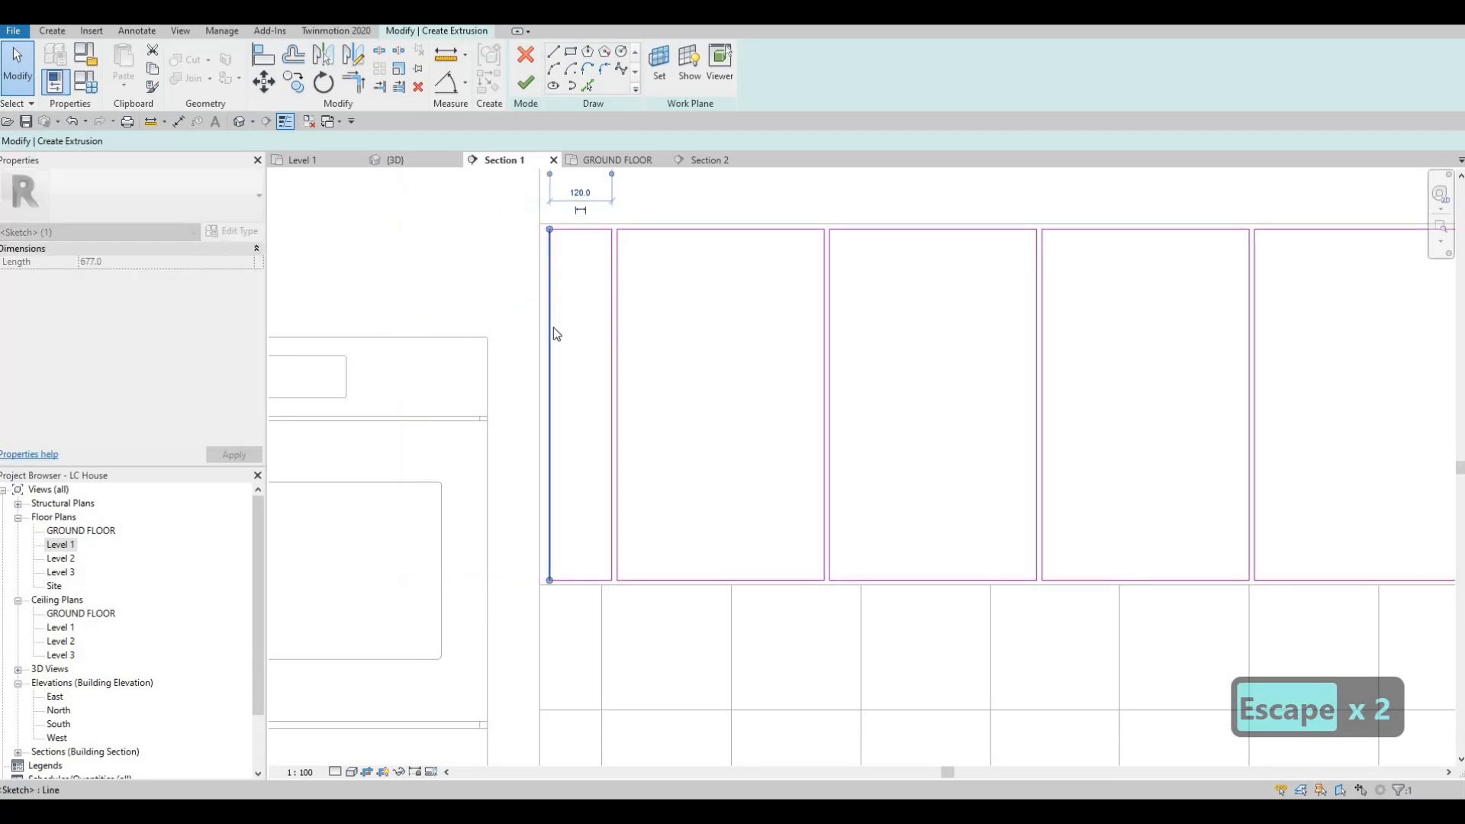
key("Escape")
key("Escape")
left_click(548, 430)
middle_click_drag(609, 250, 625, 388)
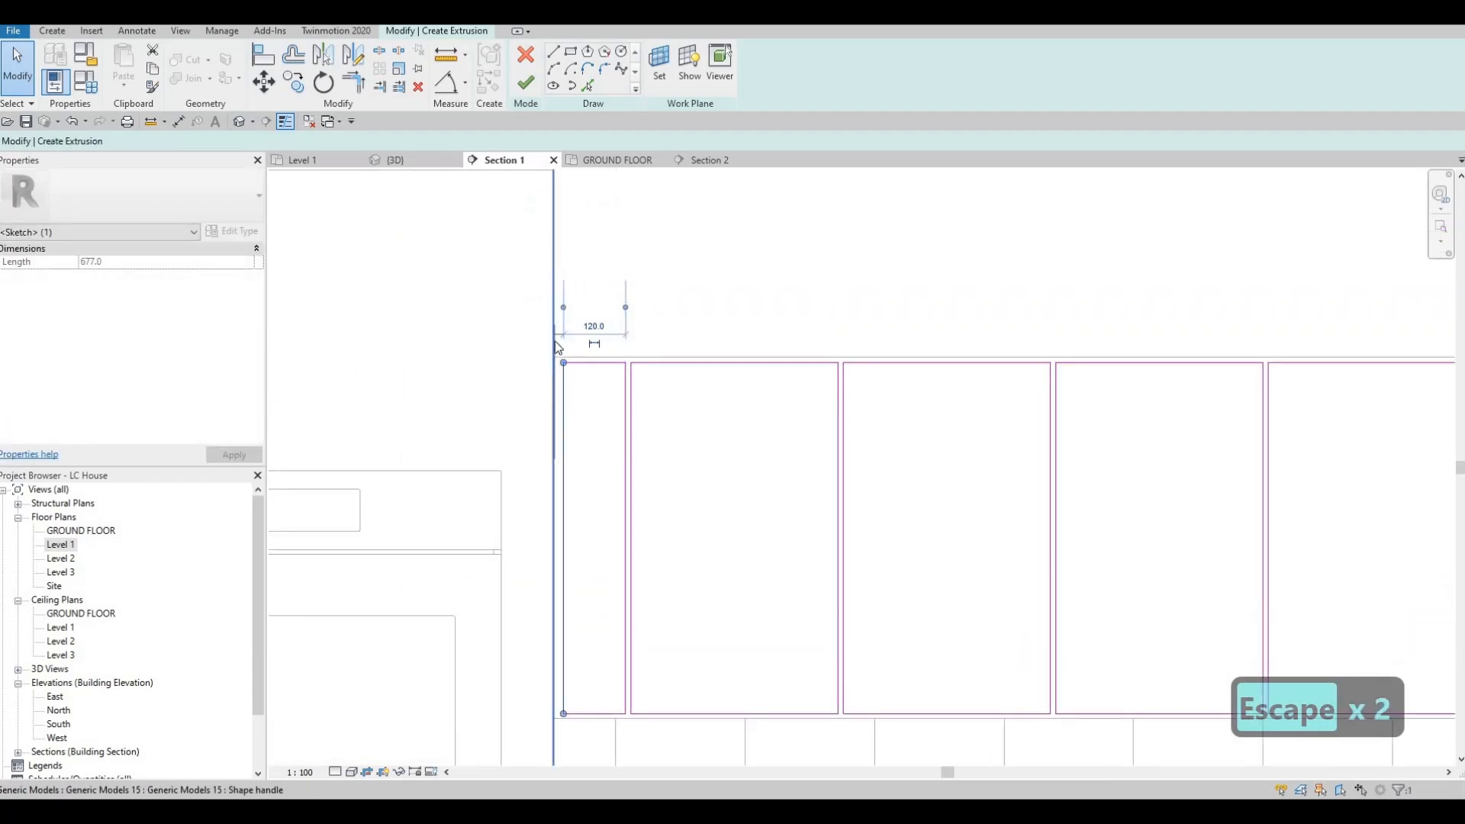
left_click_drag(556, 341, 554, 342)
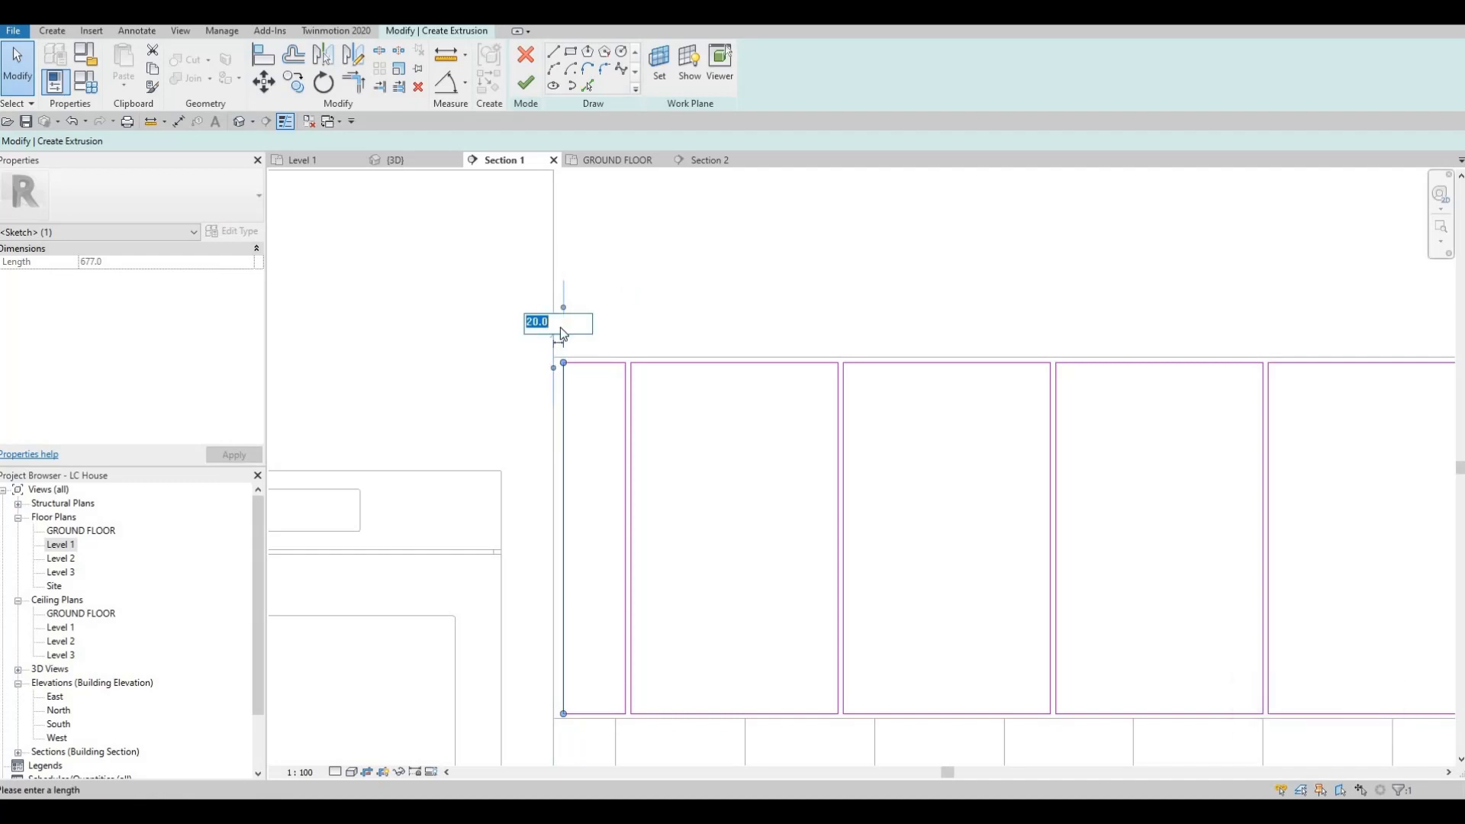
type("10")
key("Return")
key("Escape")
scroll(438, 328, "down", 2)
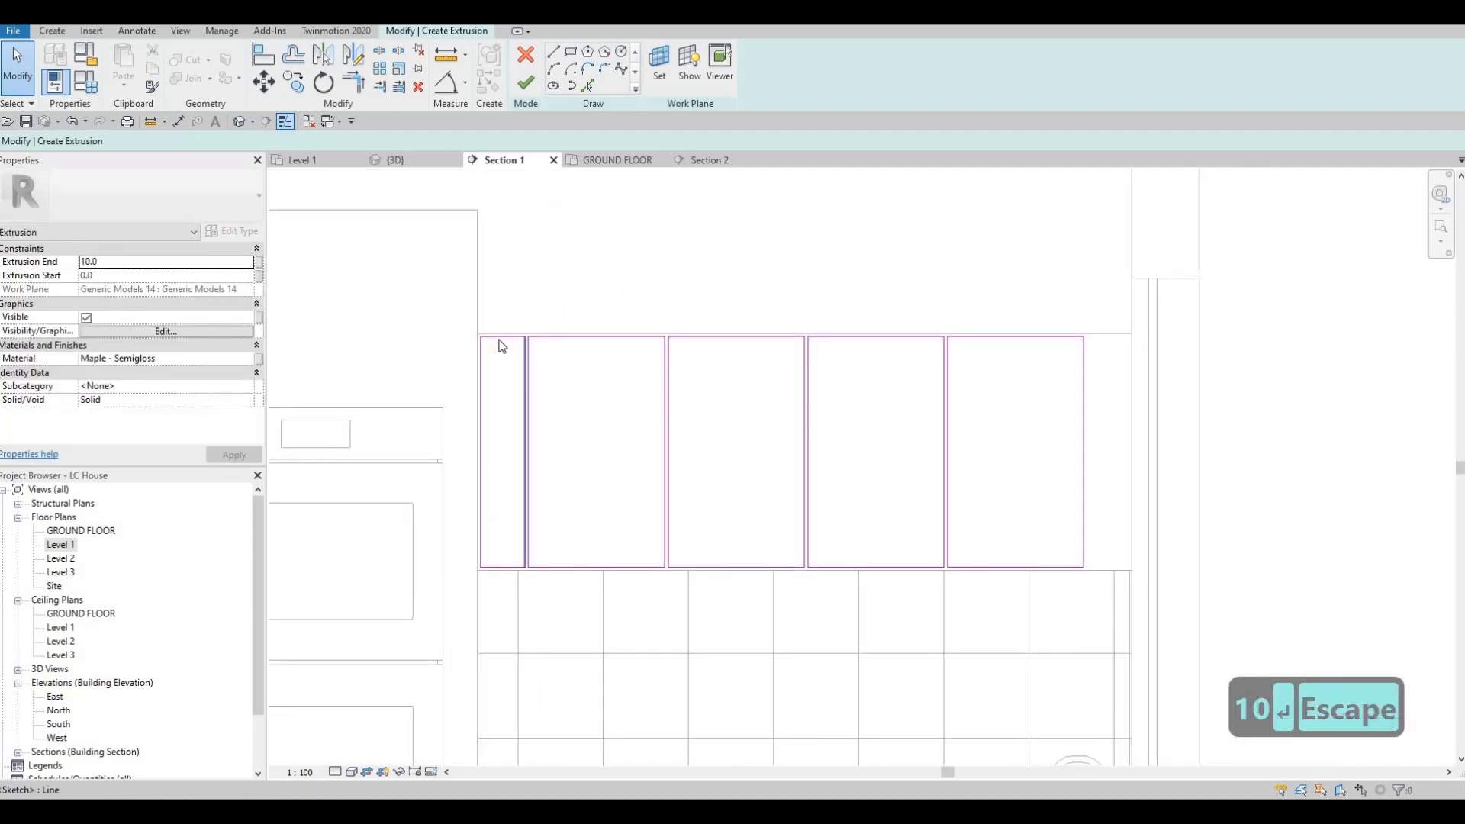
key("Tab")
left_click(495, 339)
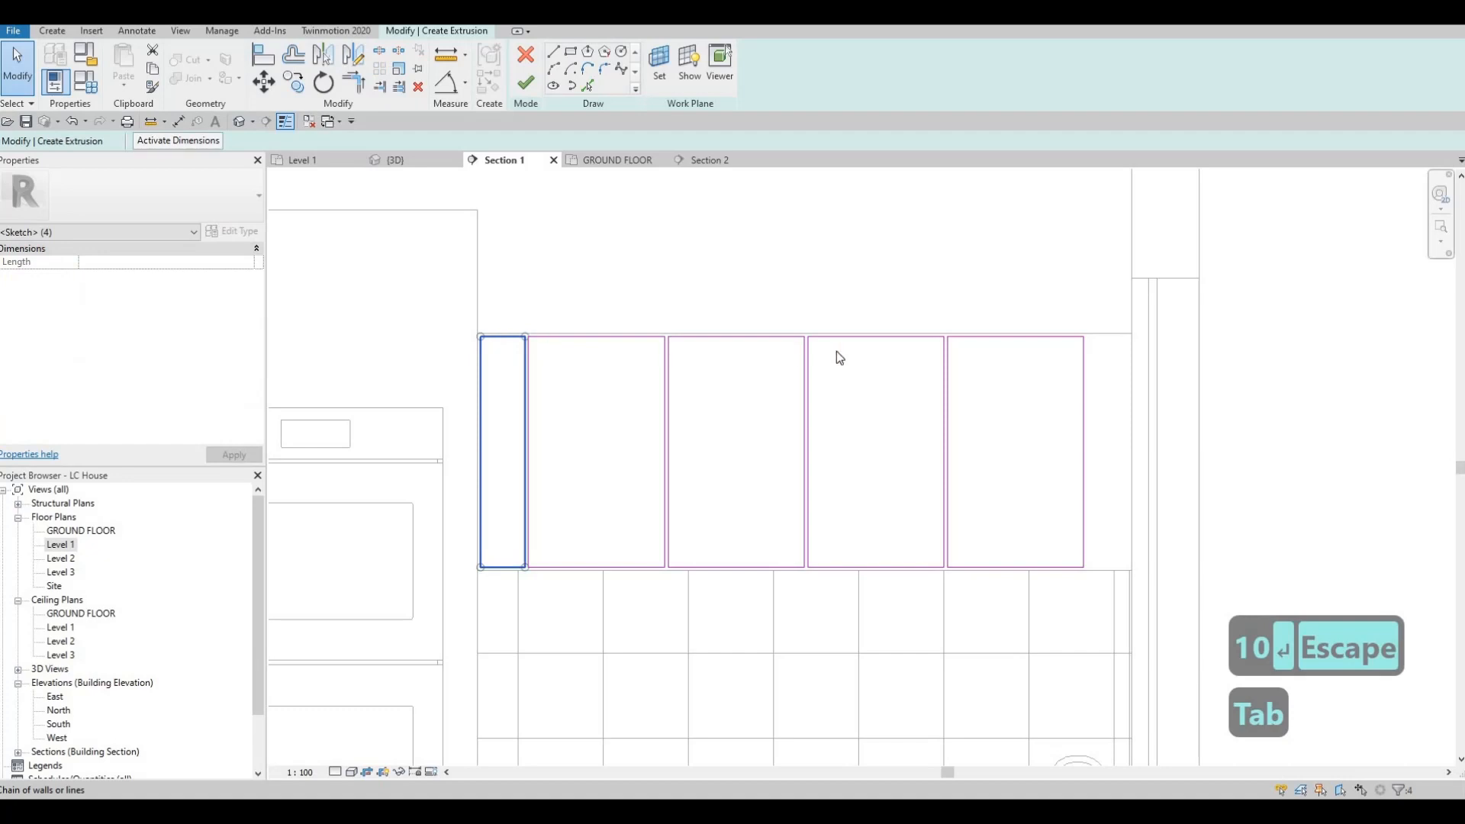
key("Escape")
key("Escape")
Step: Copy the door rectangle farthest from the oven 410 mm horizontally away from the oven
key("Tab")
left_click(972, 341)
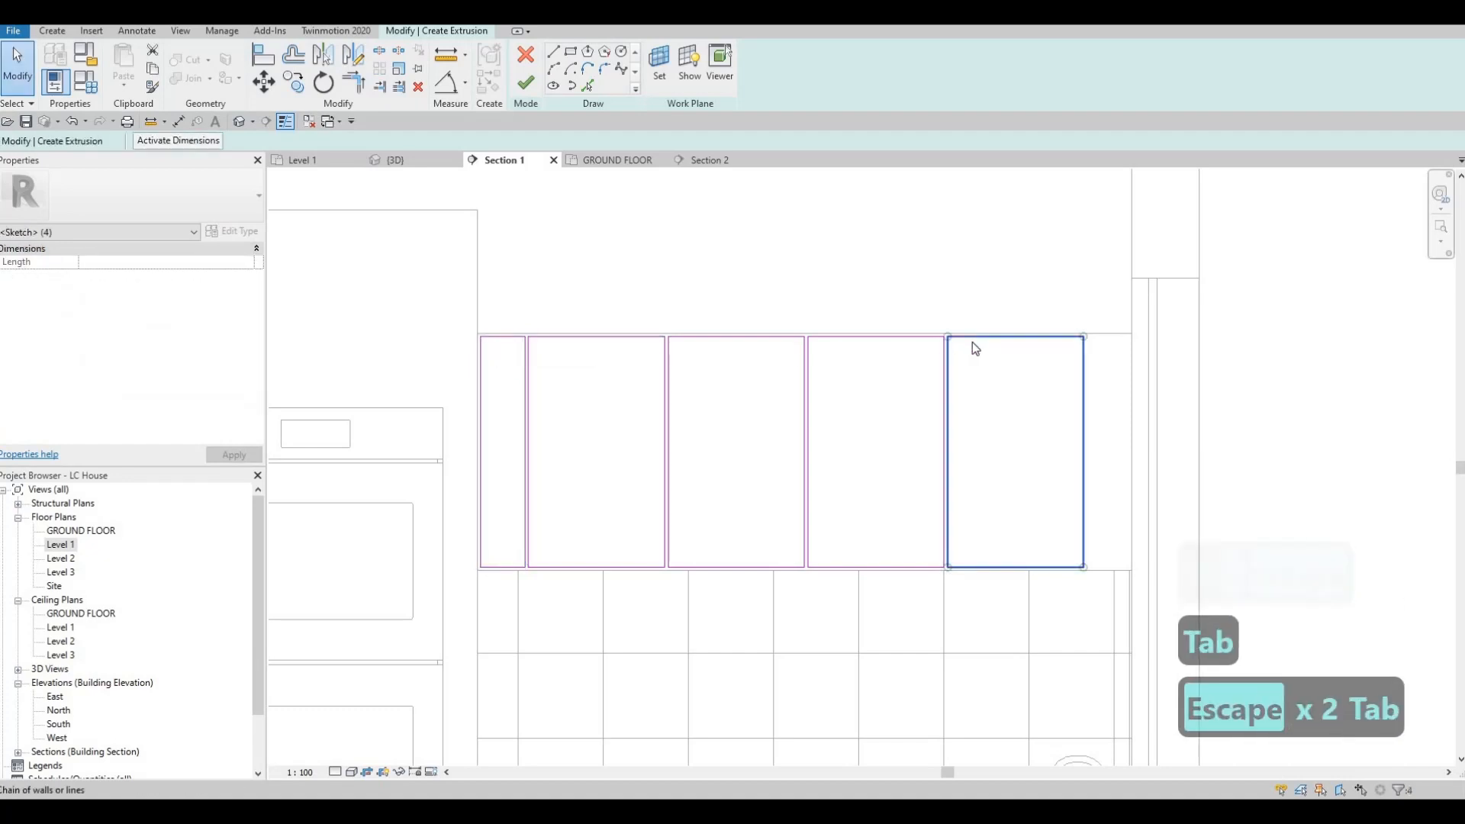
key("c")
key("o")
scroll(939, 364, "up", 3)
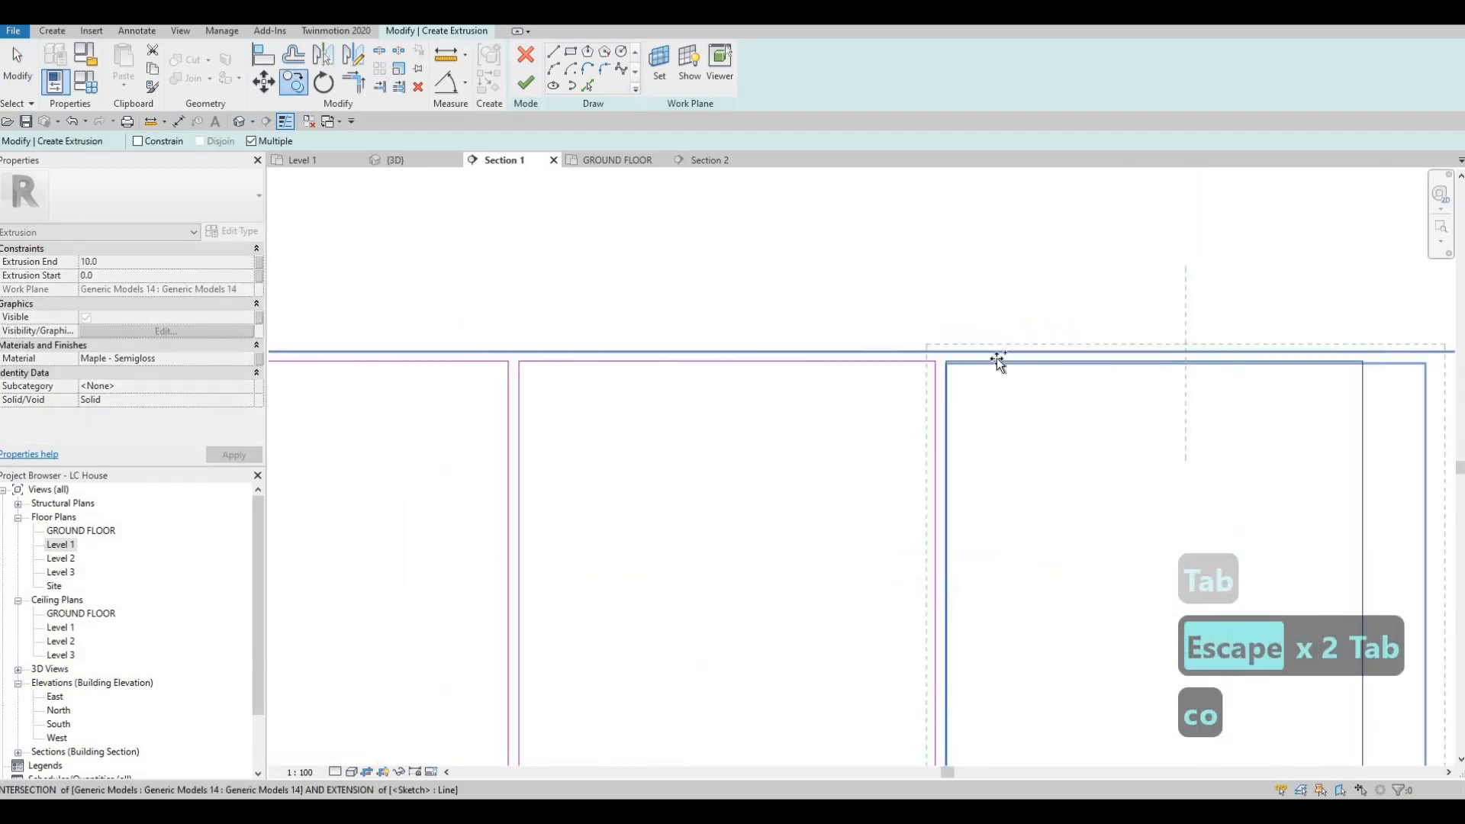
left_click(946, 337)
middle_click_drag(910, 341, 1062, 333)
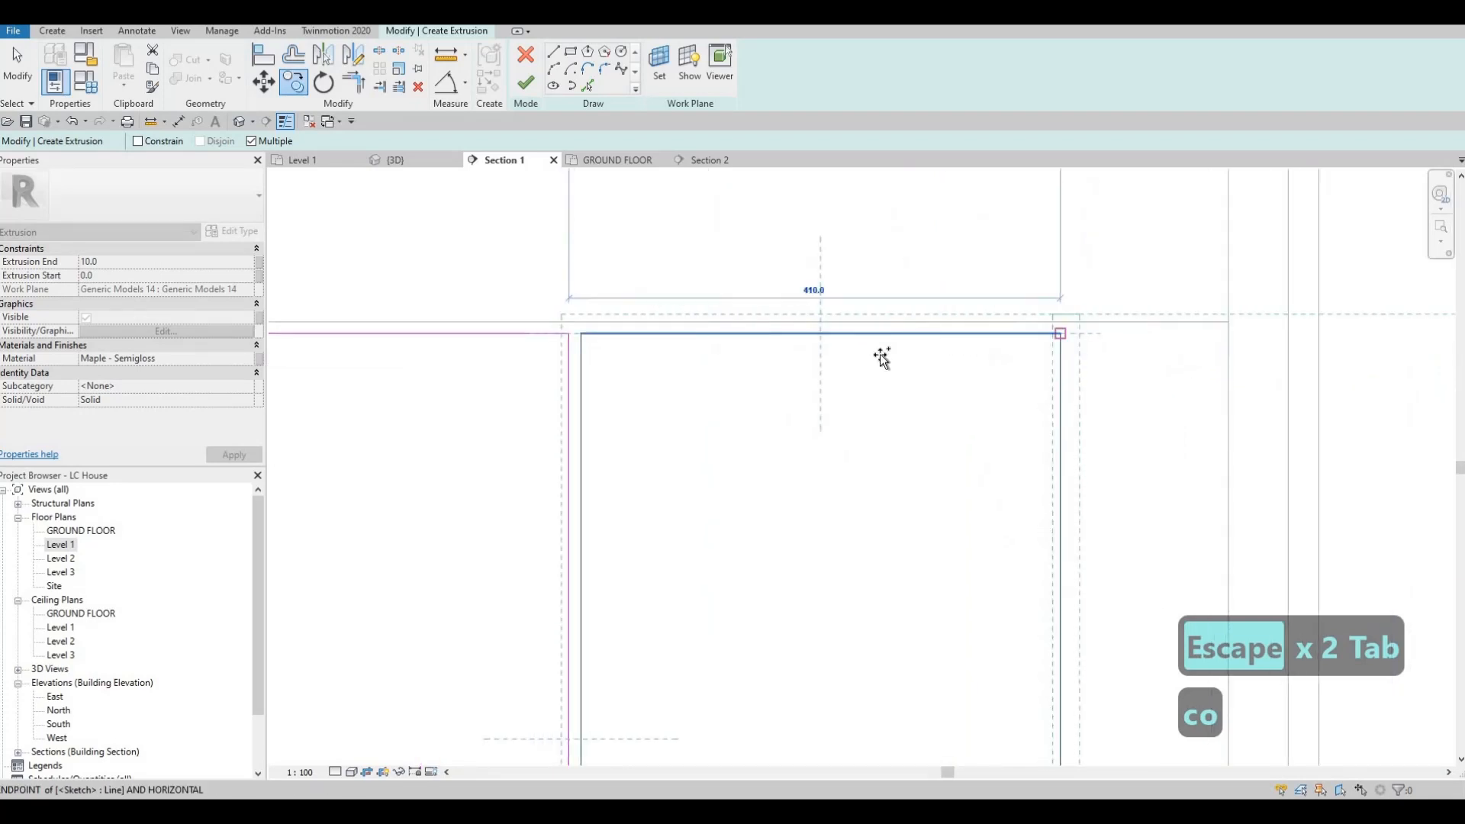
scroll(1068, 343, "down", 3)
left_click(1164, 378)
key("Escape")
key("Escape")
scroll(1164, 378, "down", 2)
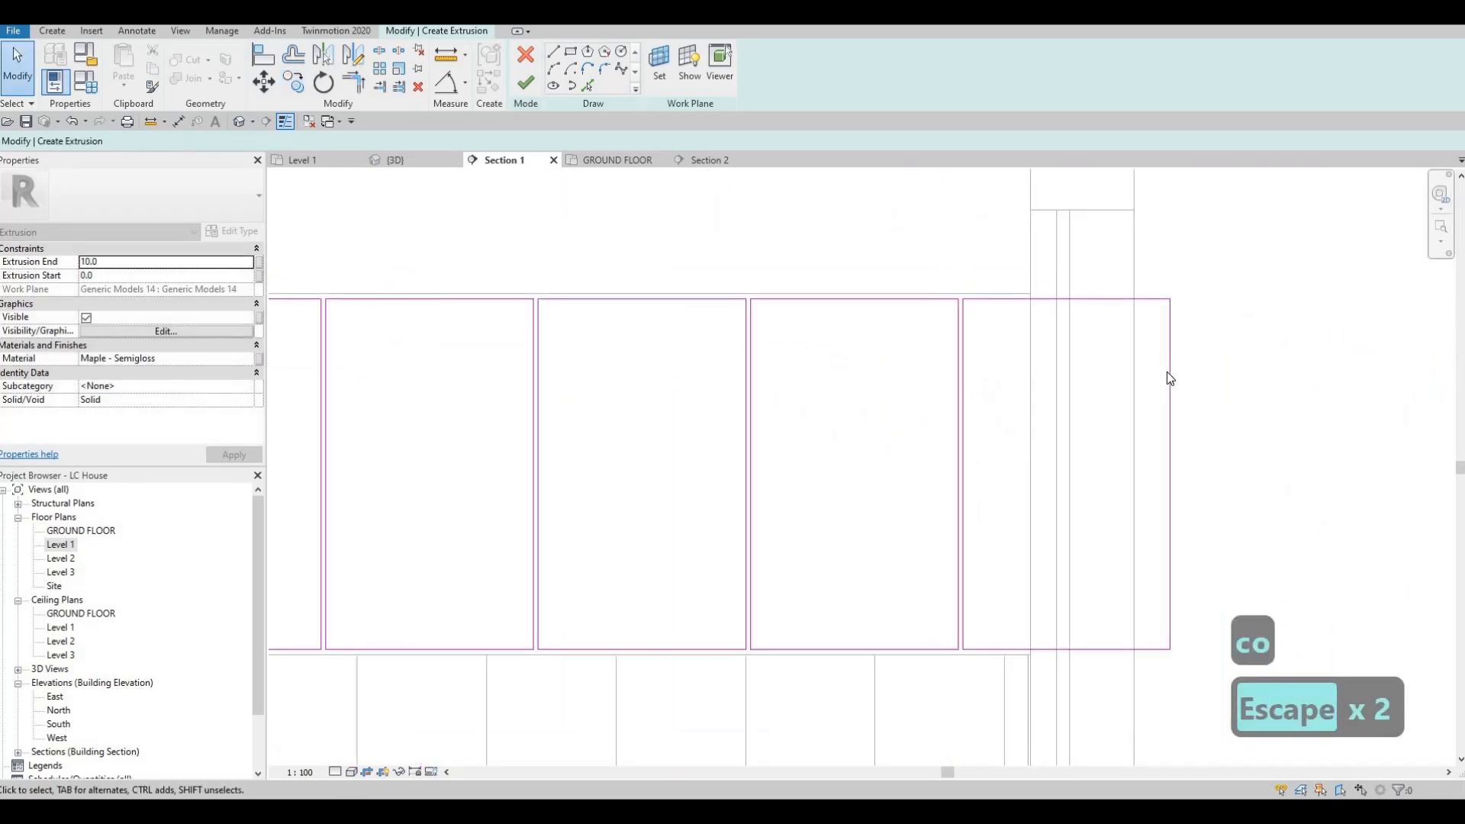
Step: Pull the last rectangle's outer edge back to a 120 mm width, 10 mm from the cabinet's end, and finish the extrusion sketch
left_click_drag(1168, 374, 1009, 374)
left_click(1168, 373)
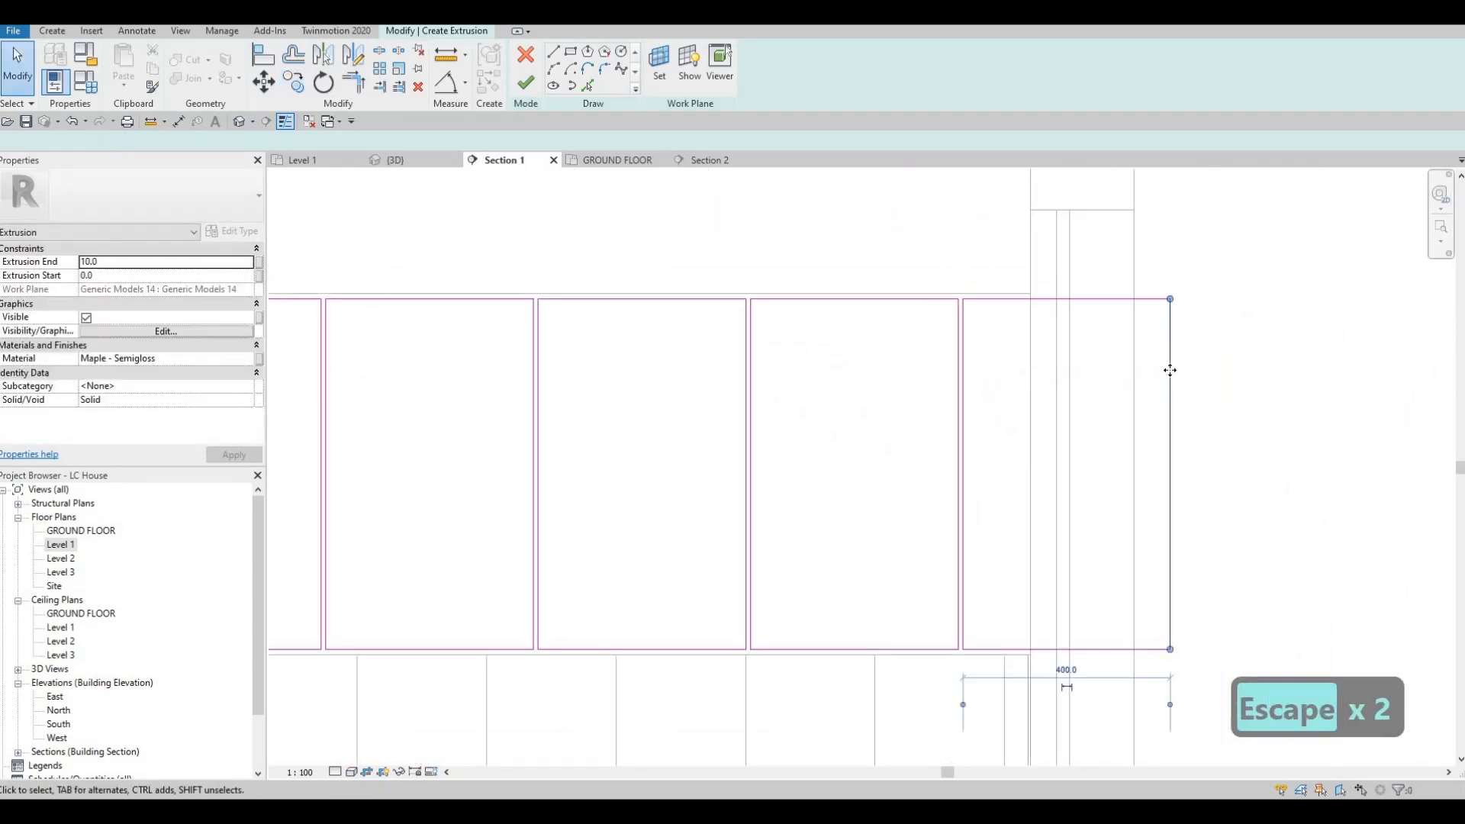
key("Escape")
left_click_drag(1169, 371, 1024, 373)
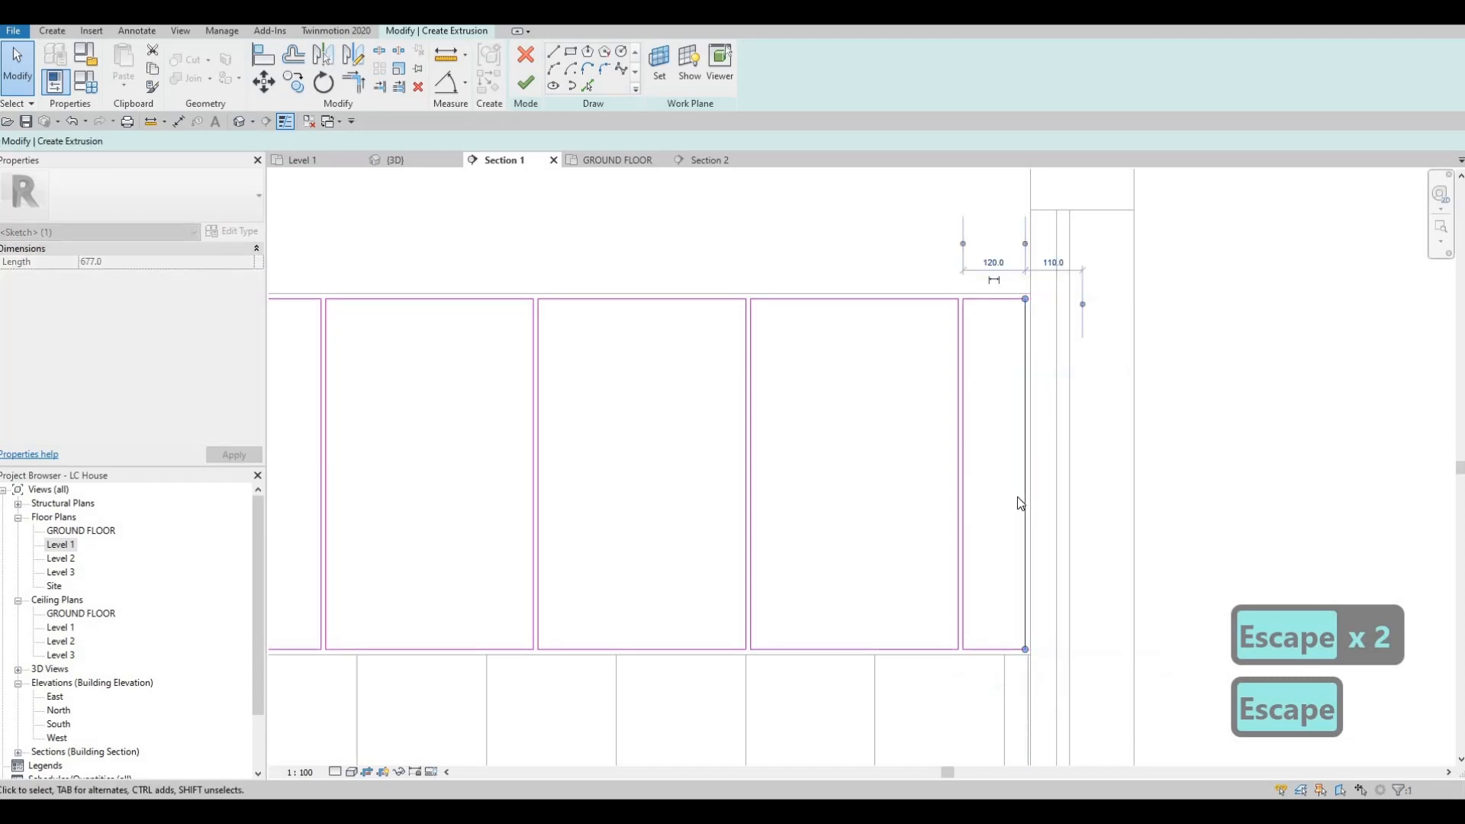
key("Escape")
left_click(1025, 314)
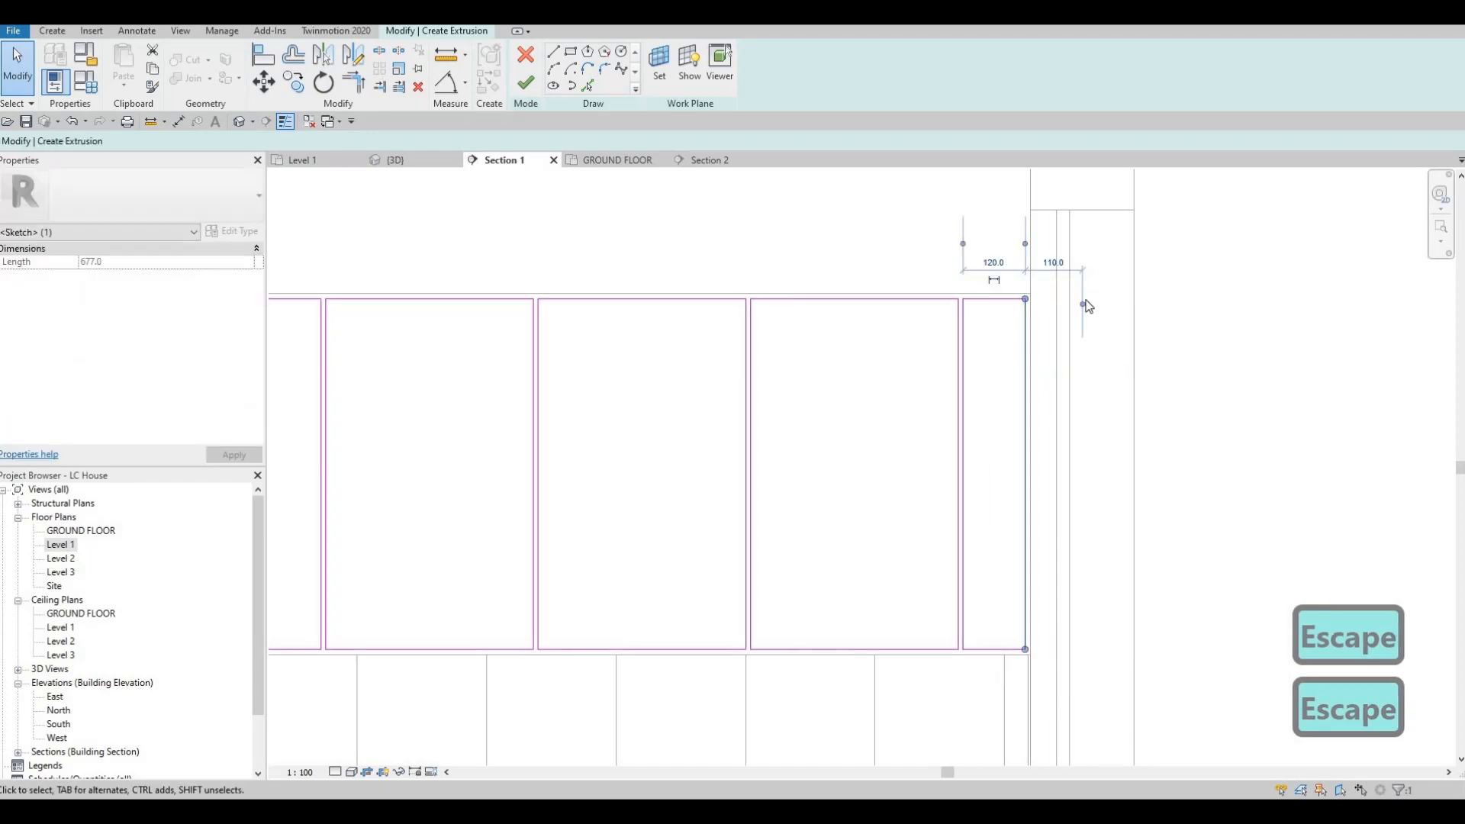
left_click_drag(1020, 319, 1021, 267)
key("Tab")
scroll(1002, 354, "up", 1)
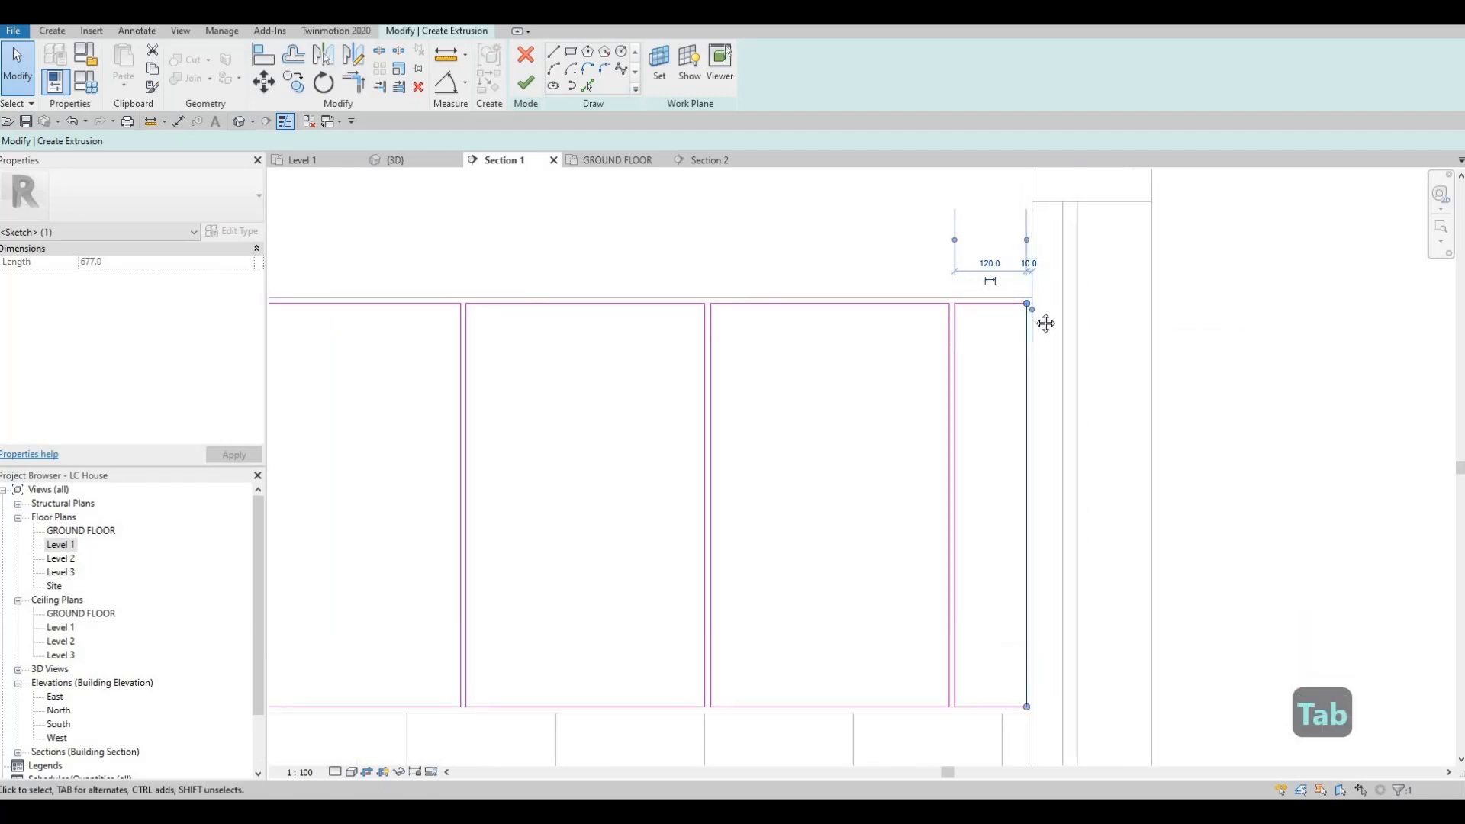
key("Escape")
key("Escape")
scroll(982, 362, "down", 2)
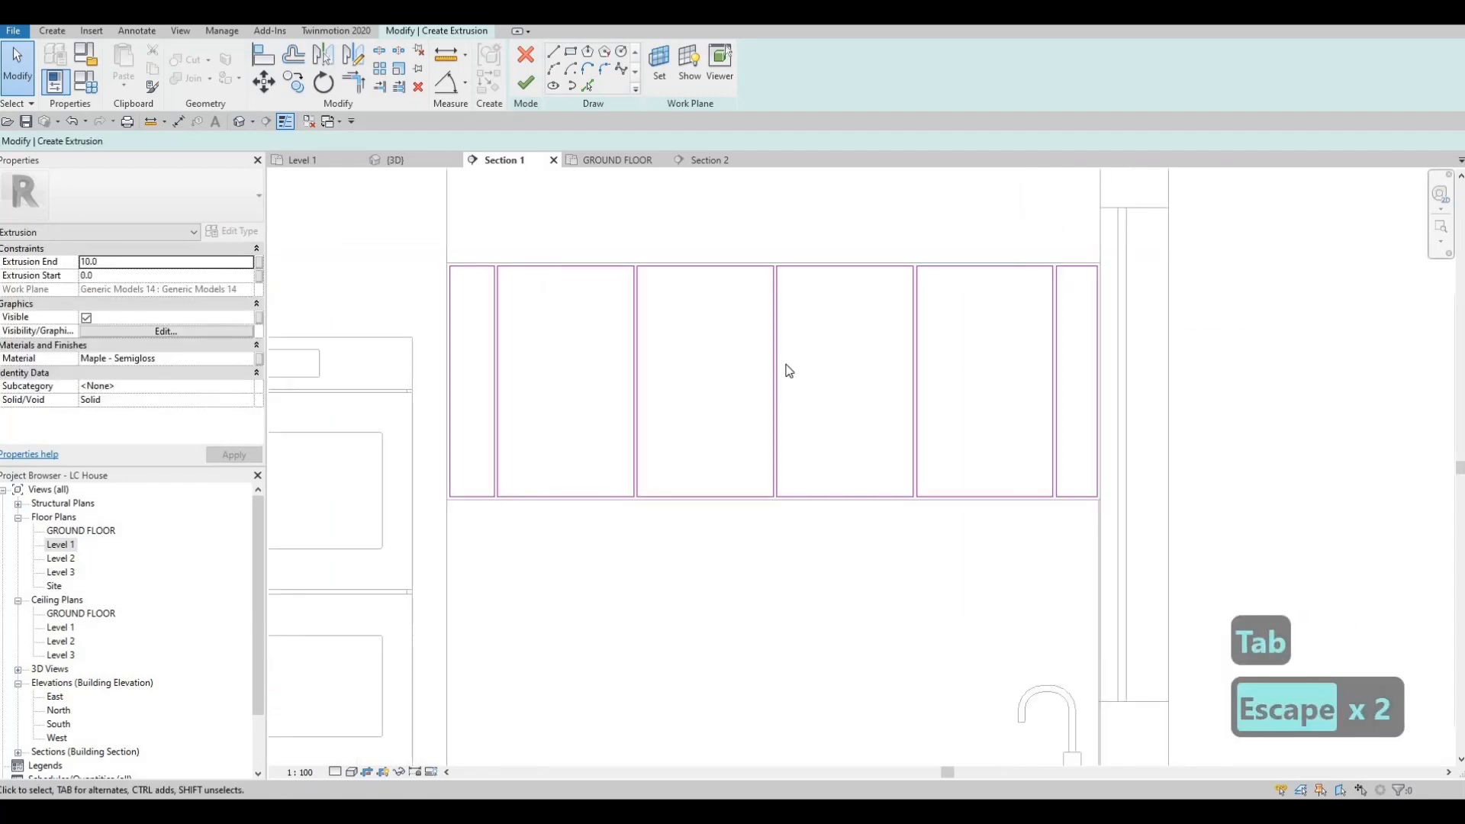
left_click(525, 83)
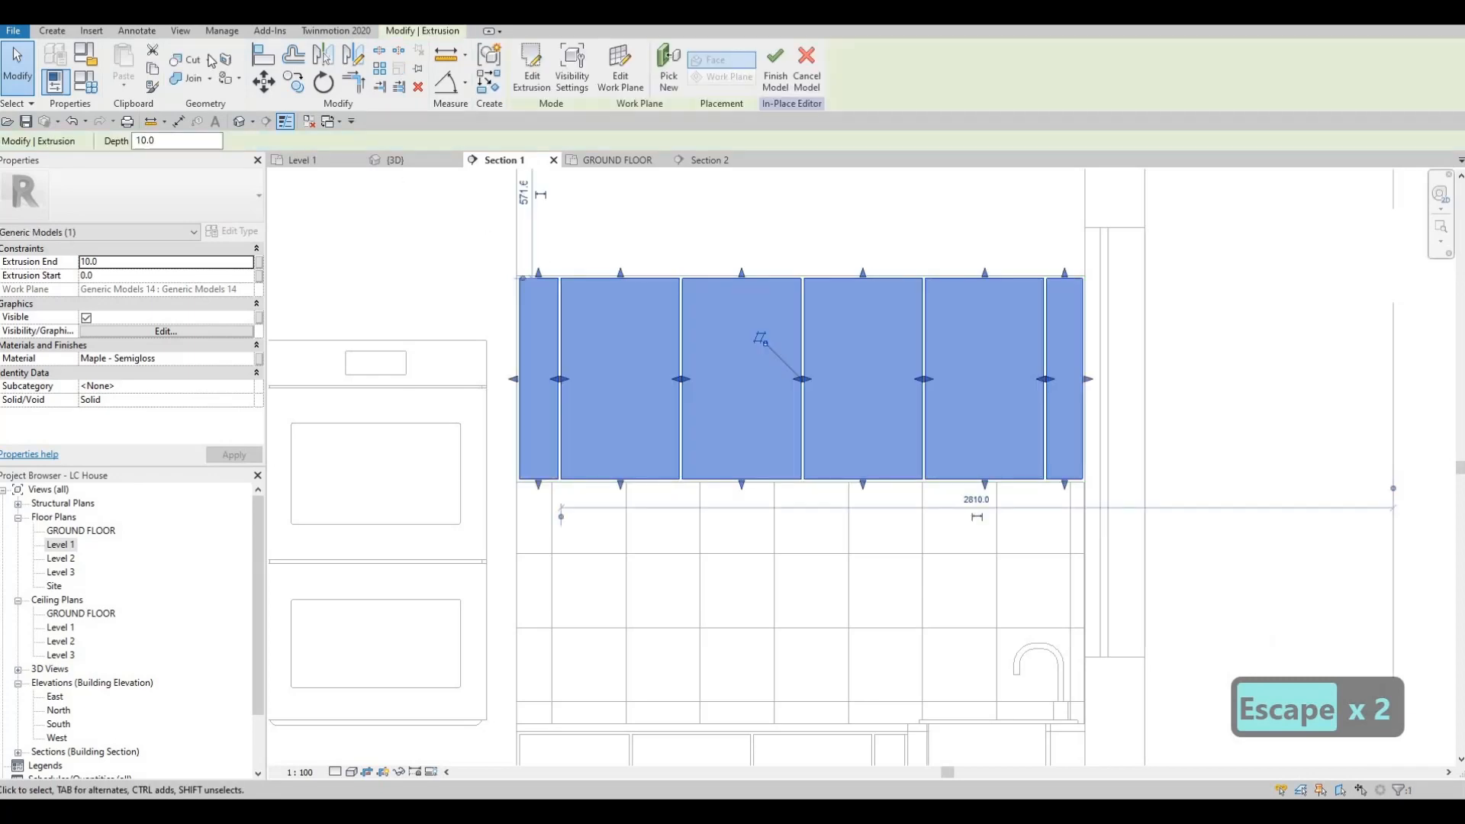
Step: Start a void extrusion on the face of the new door fronts with extrusion end -5 and extrusion start 5
left_click(52, 31)
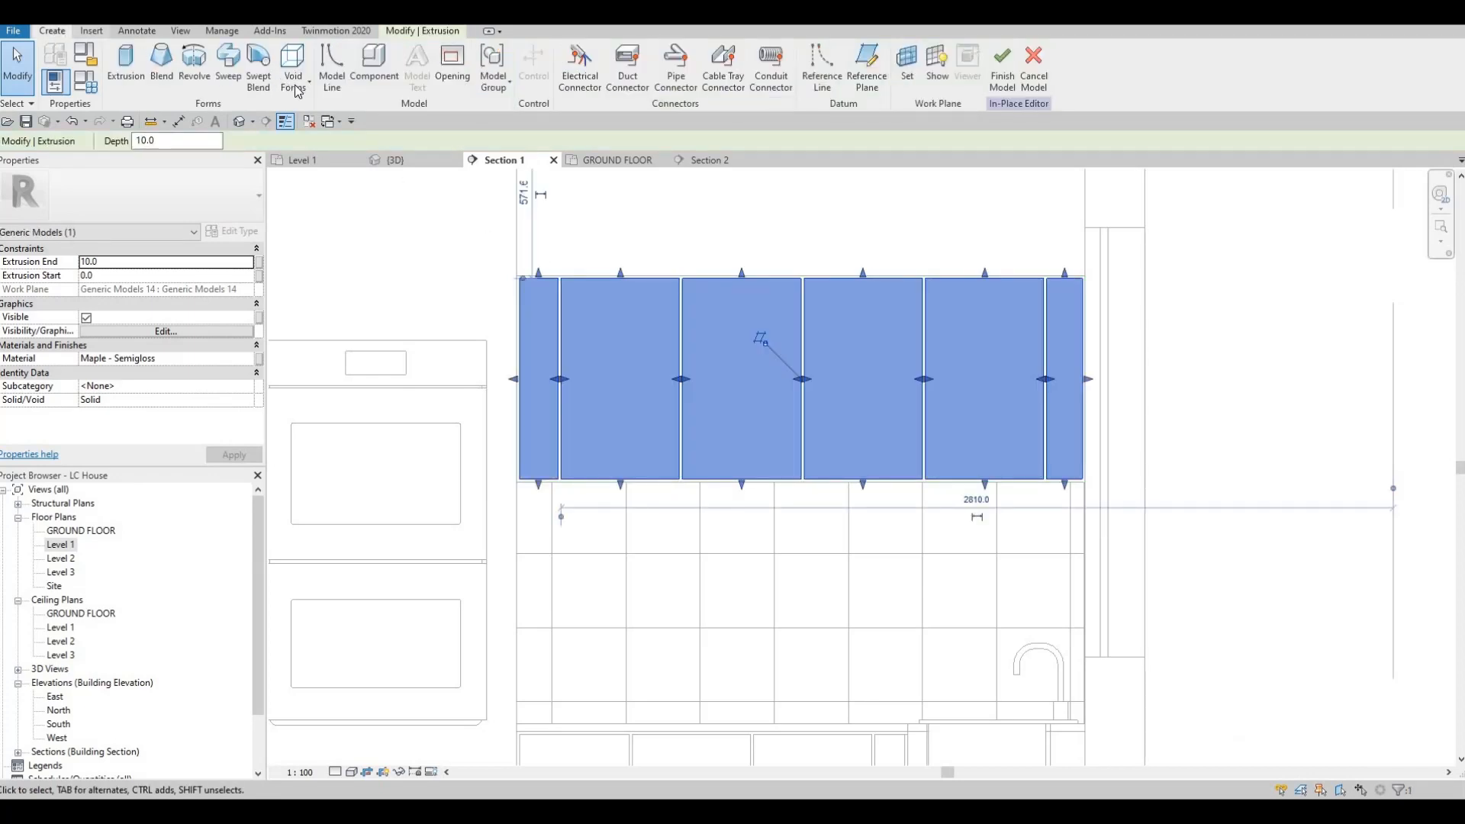
left_click(297, 95)
left_click(332, 111)
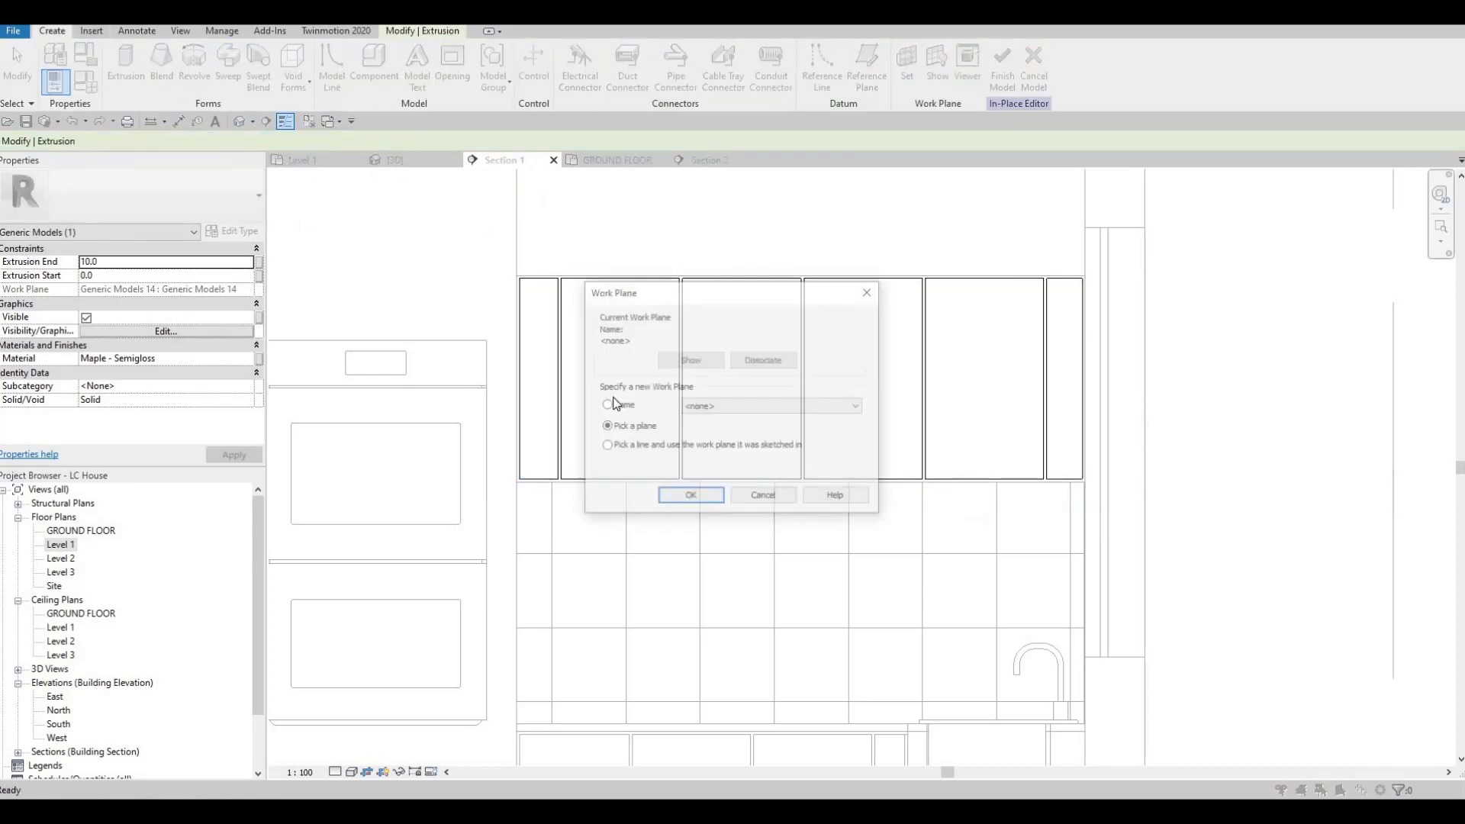
left_click(691, 497)
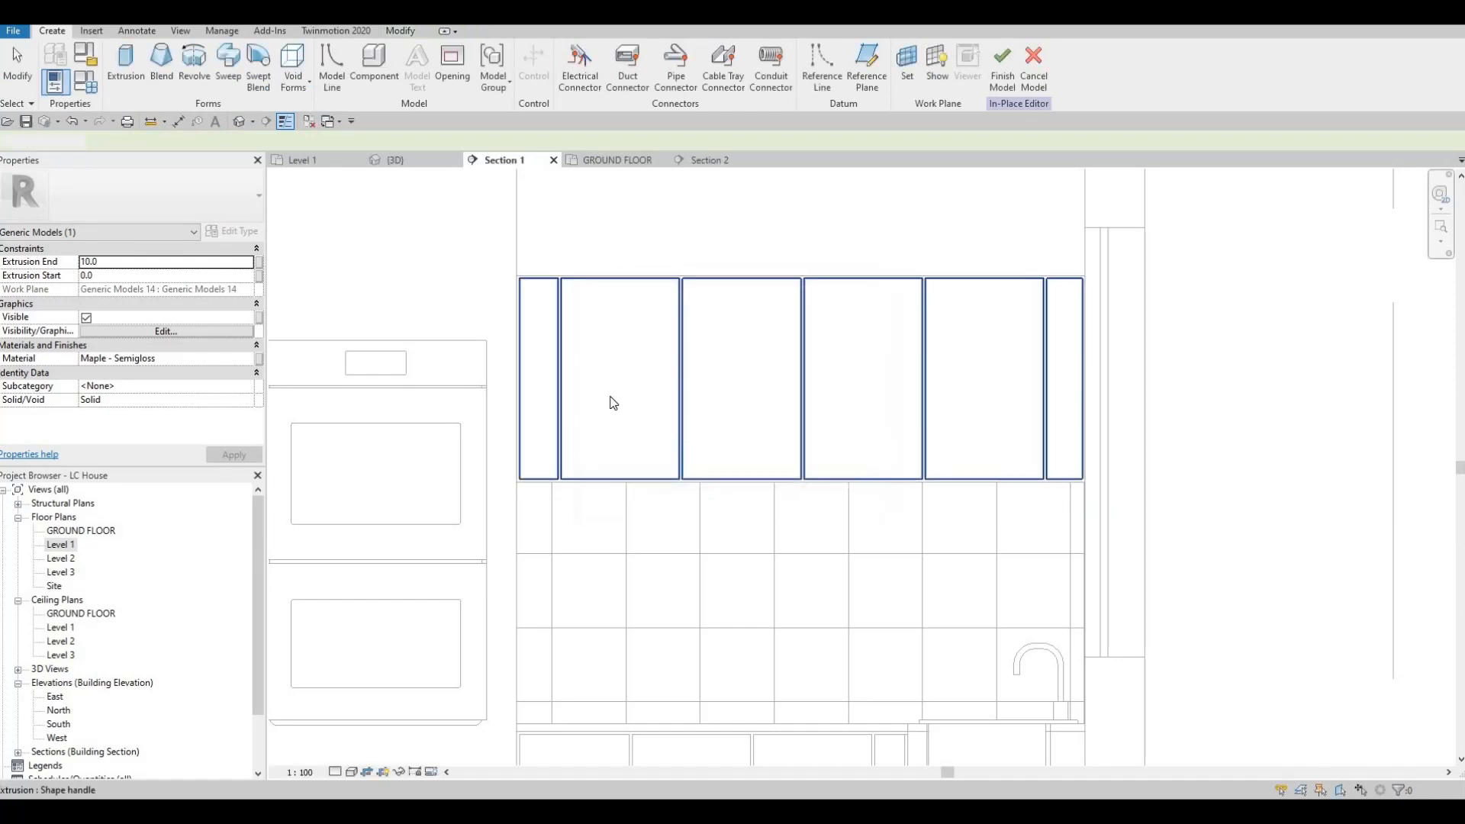
left_click(611, 402)
left_click(137, 263)
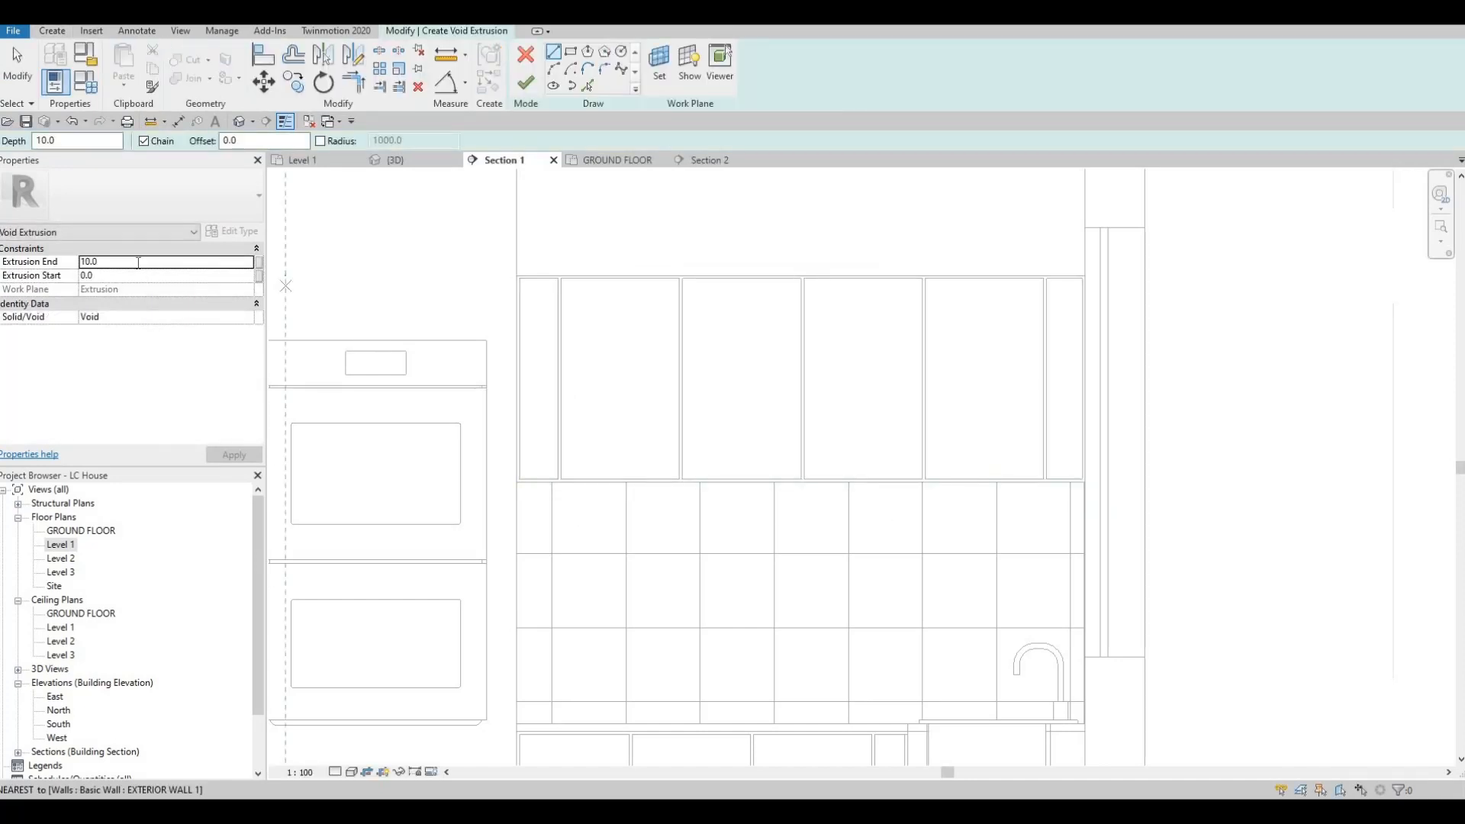
type("-5")
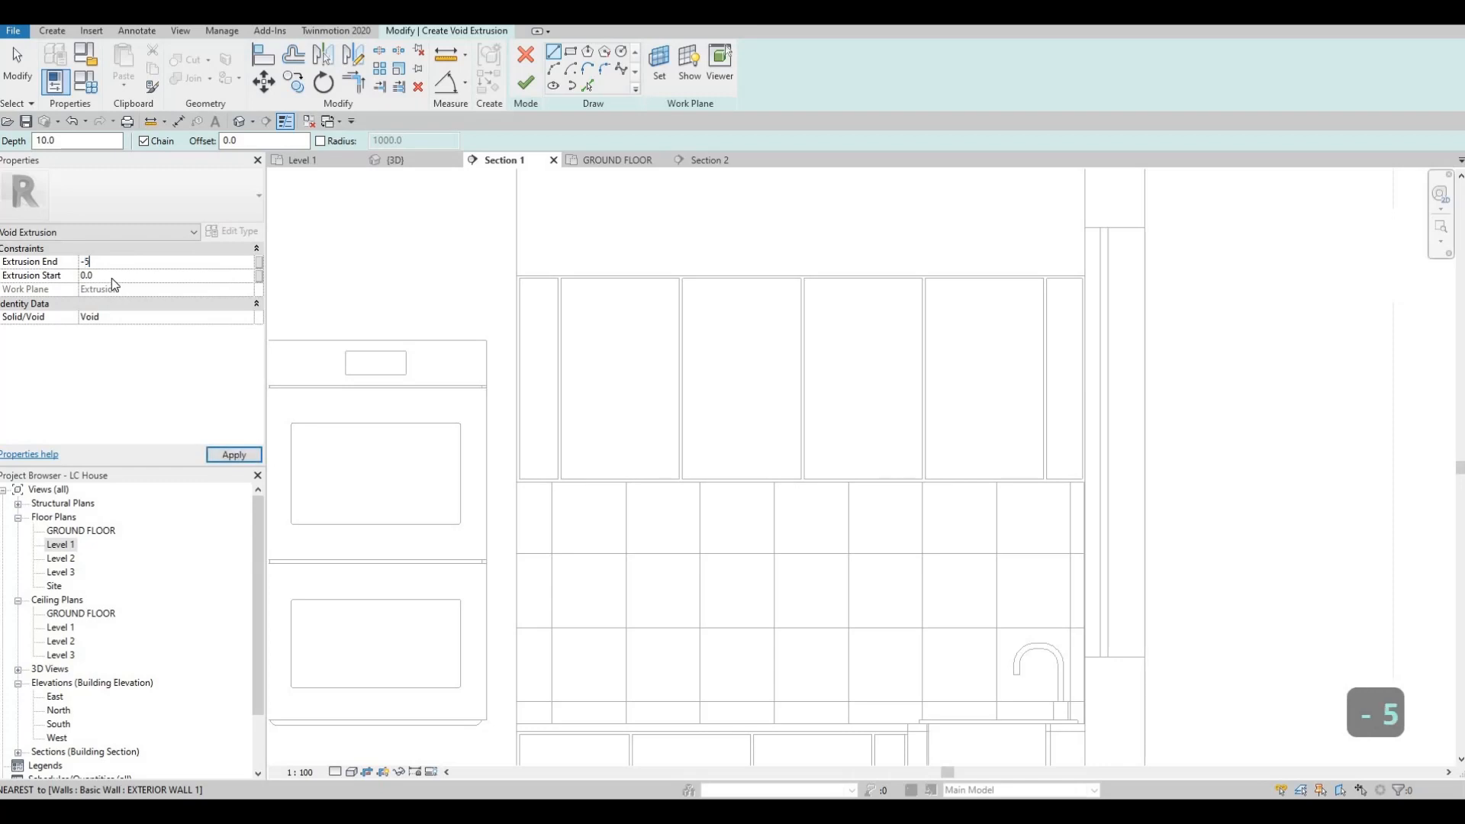
left_click(111, 278)
type("5")
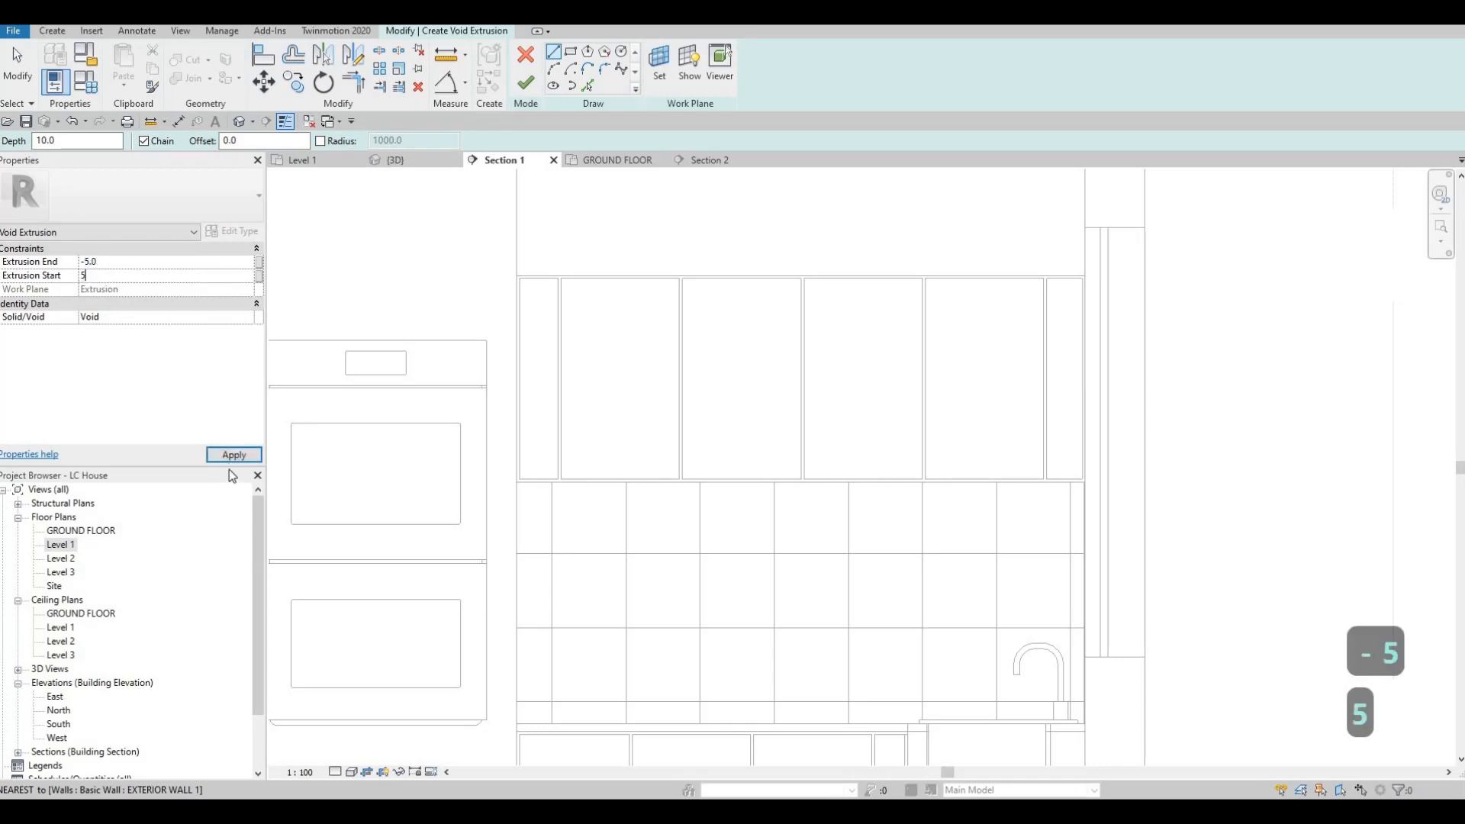
left_click(233, 455)
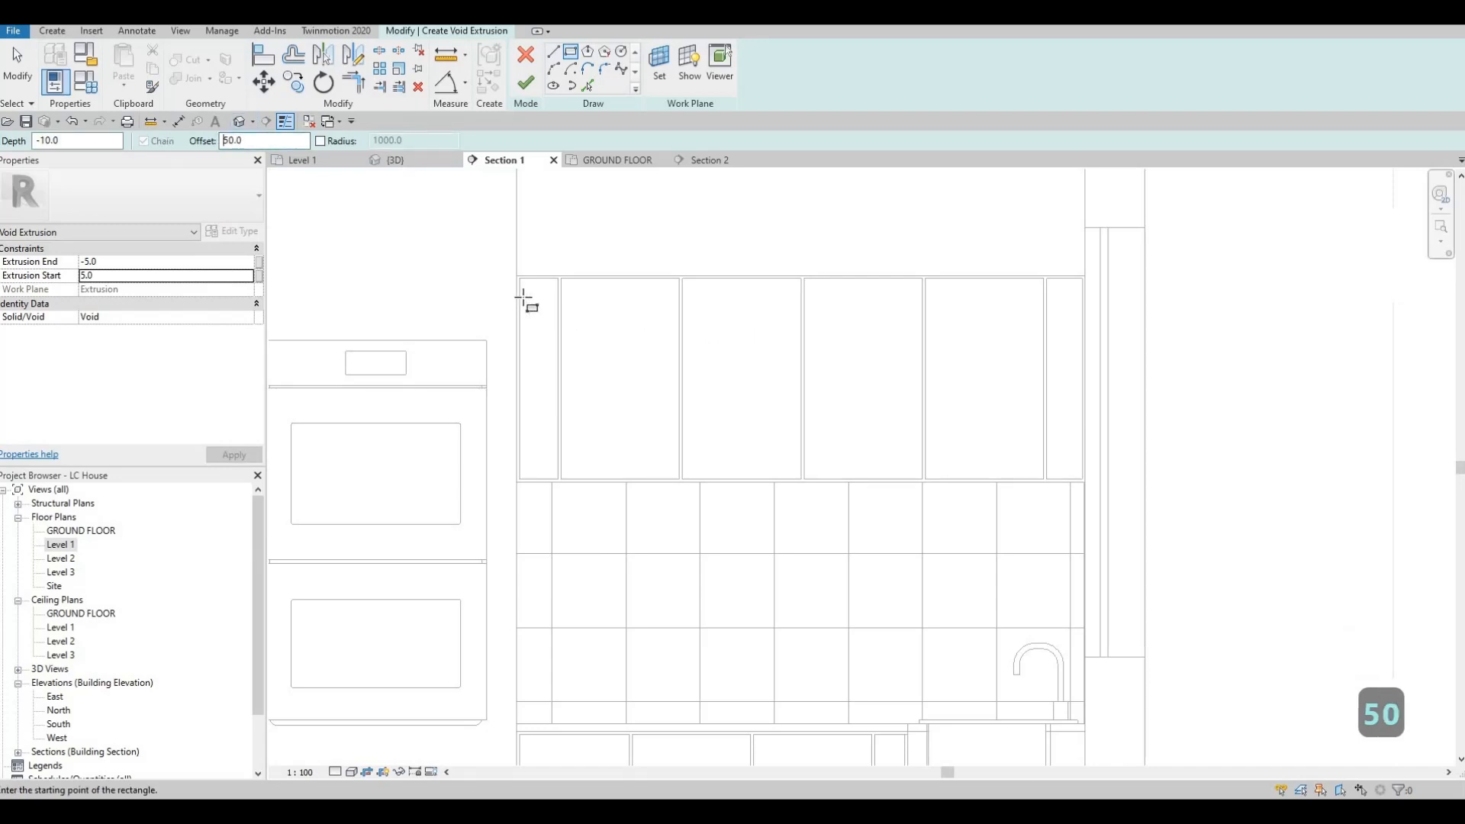
Step: Sketch rectangles inset 50 mm from the edges of the narrow upper front beside the oven and the two doors next to it
scroll(524, 299, "up", 4)
left_click(492, 250)
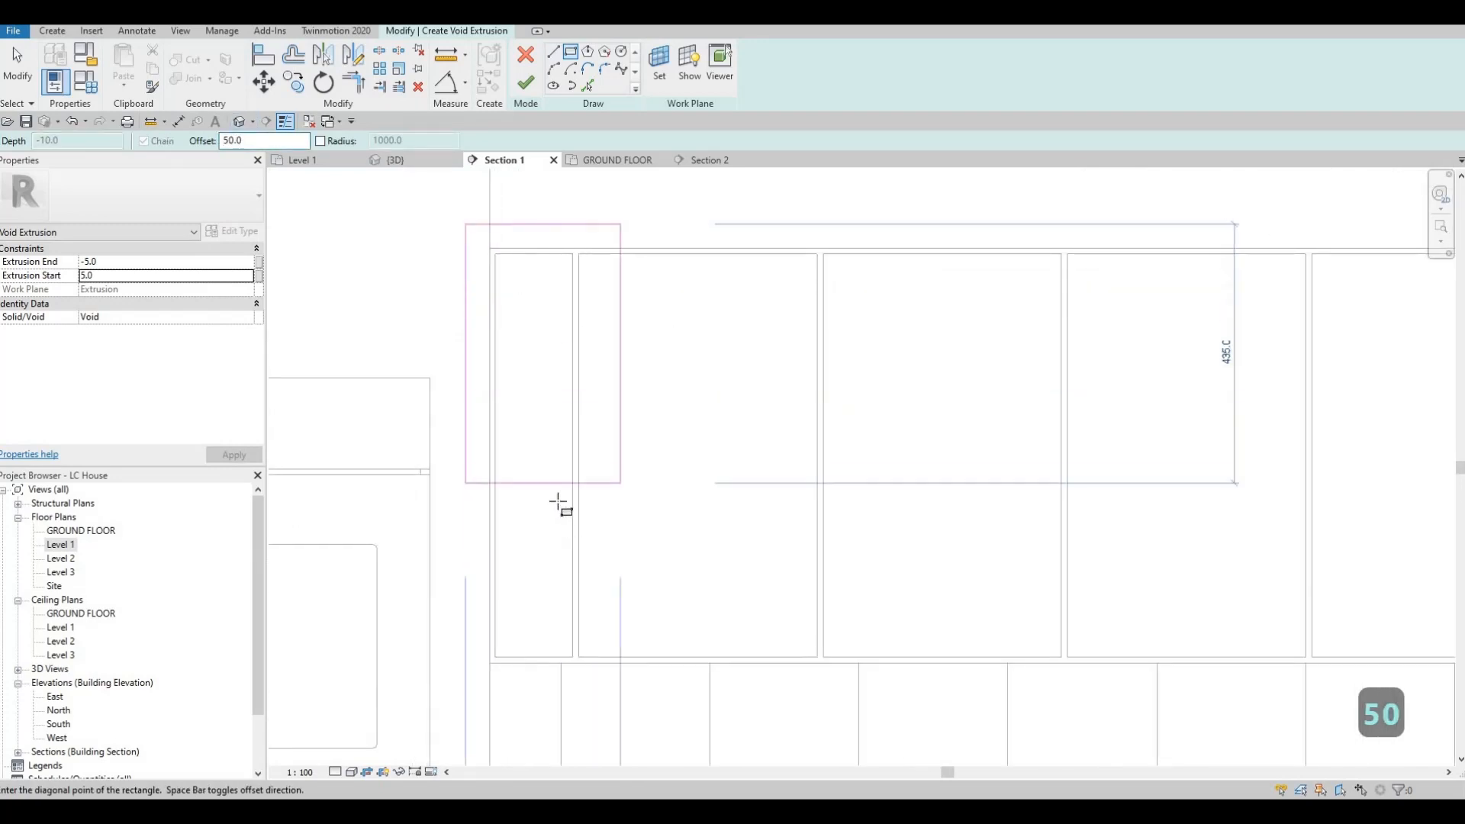
left_click(572, 657)
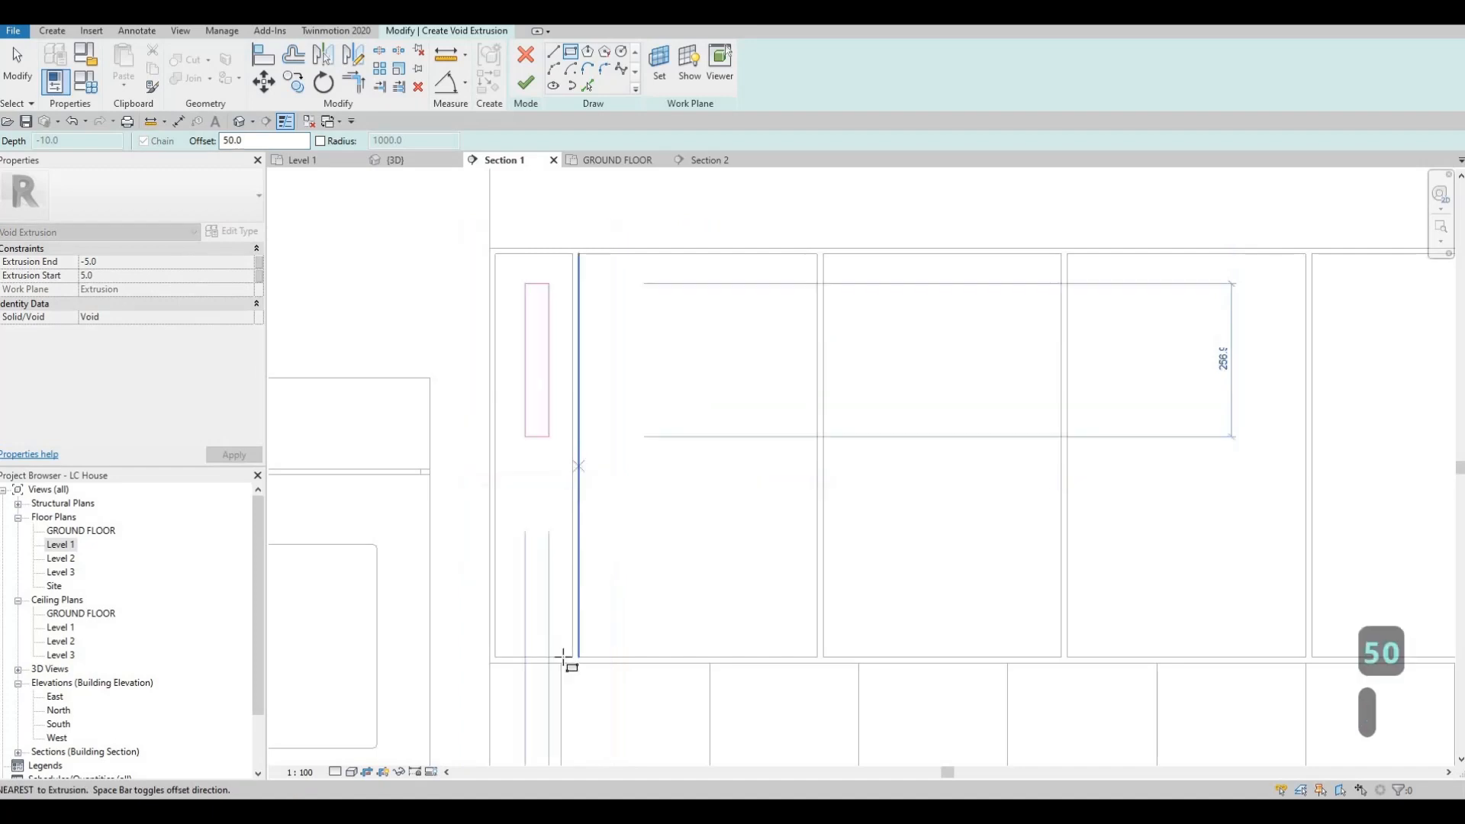
left_click(580, 258)
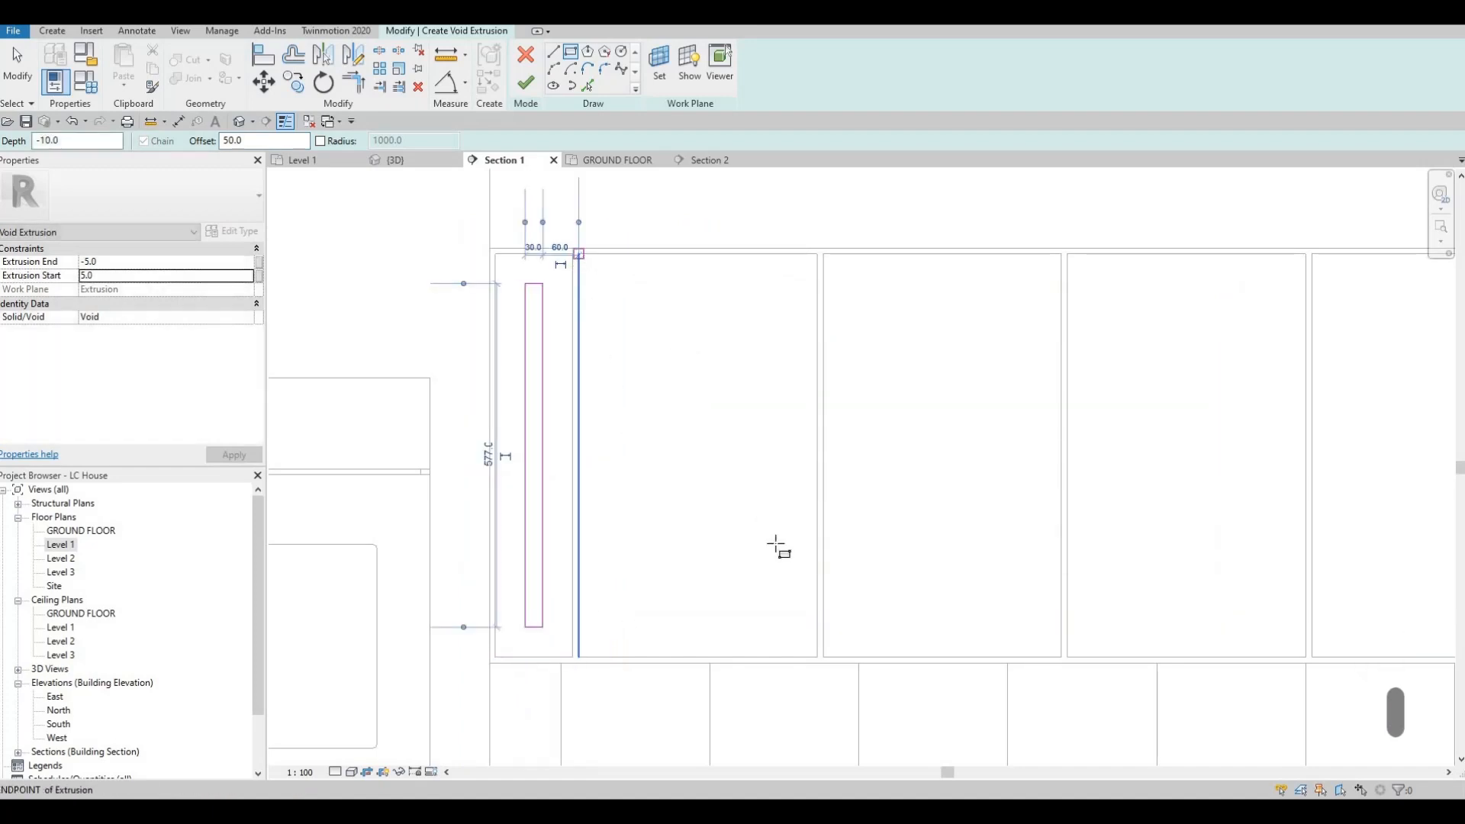
left_click(818, 657)
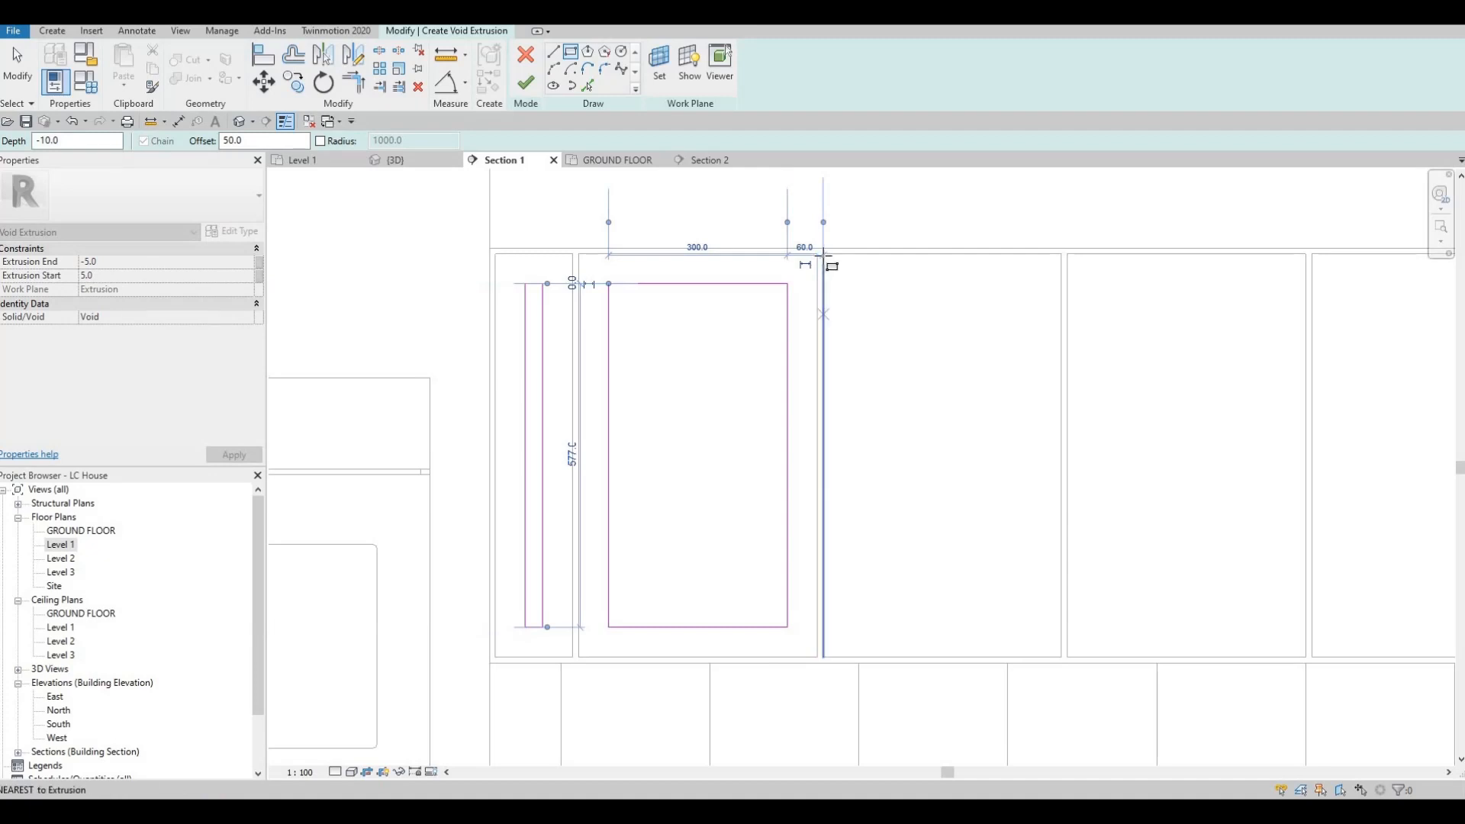
left_click(823, 253)
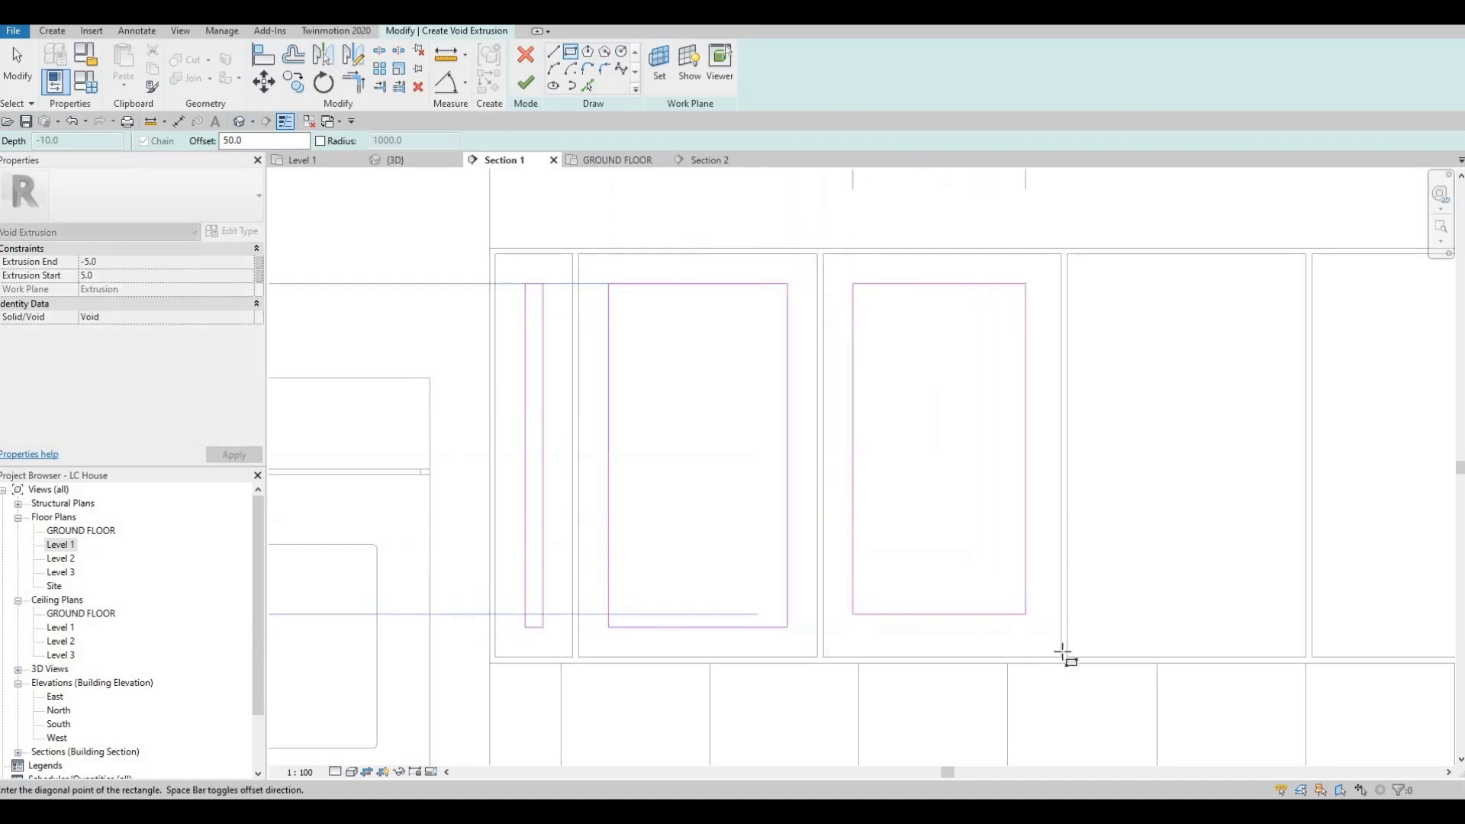
left_click(1060, 657)
Step: Sketch 50 mm inset rectangles in the remaining two upper doors and the narrow front at the cabinet's far end
middle_click_drag(1068, 265, 778, 223)
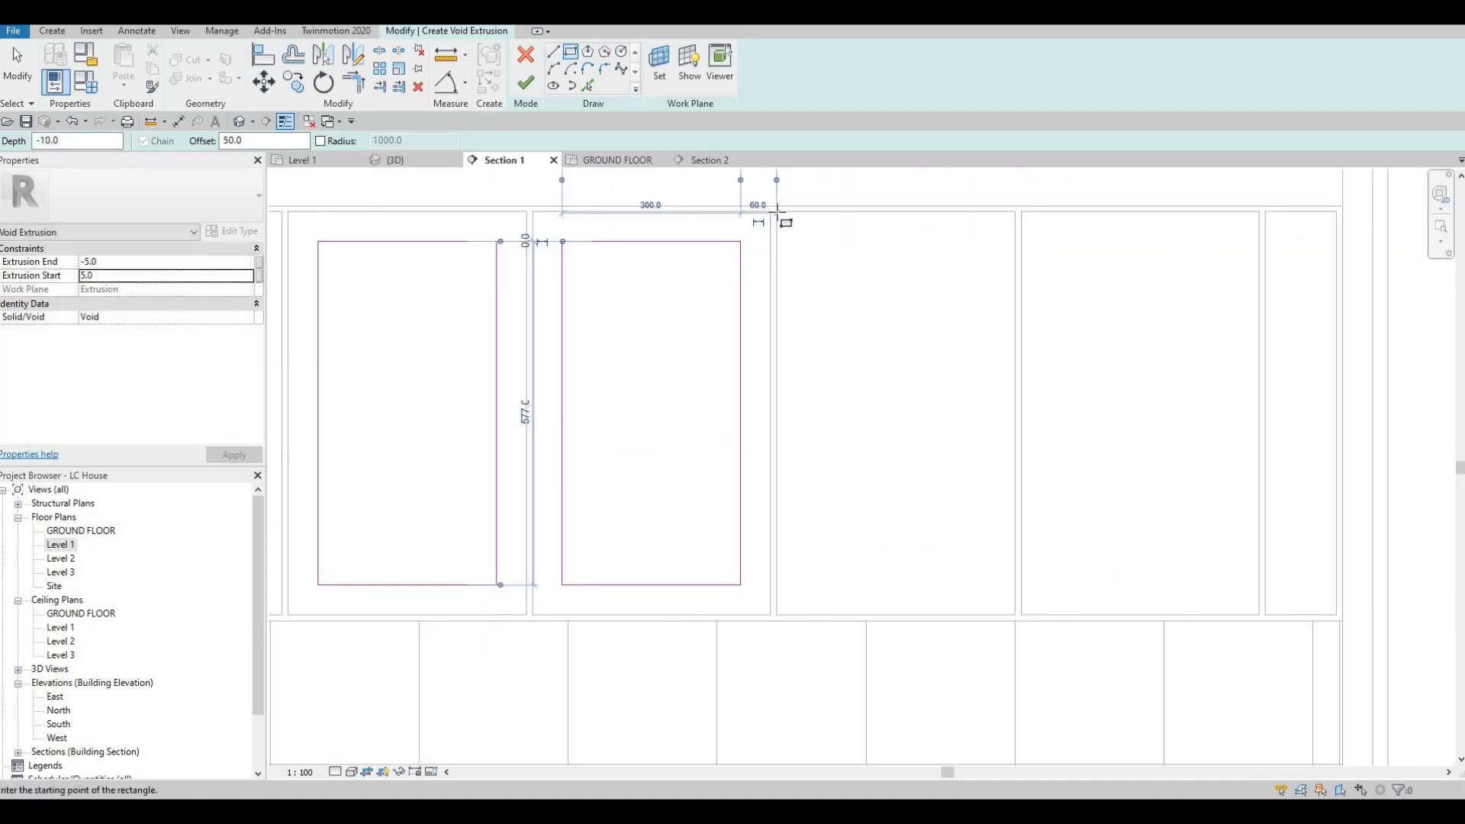
left_click(776, 212)
left_click(1015, 614)
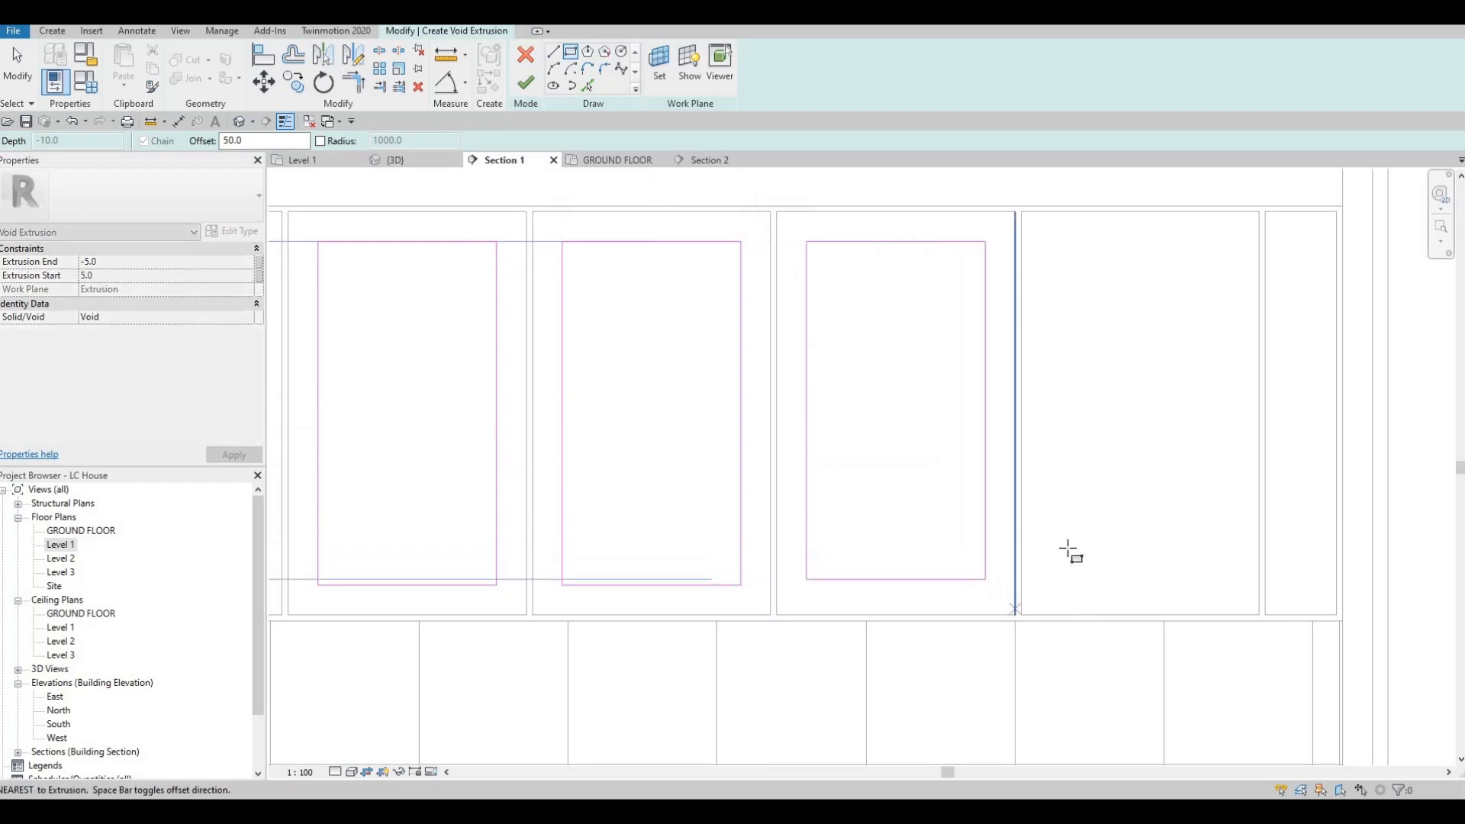
middle_click_drag(1129, 319, 864, 322)
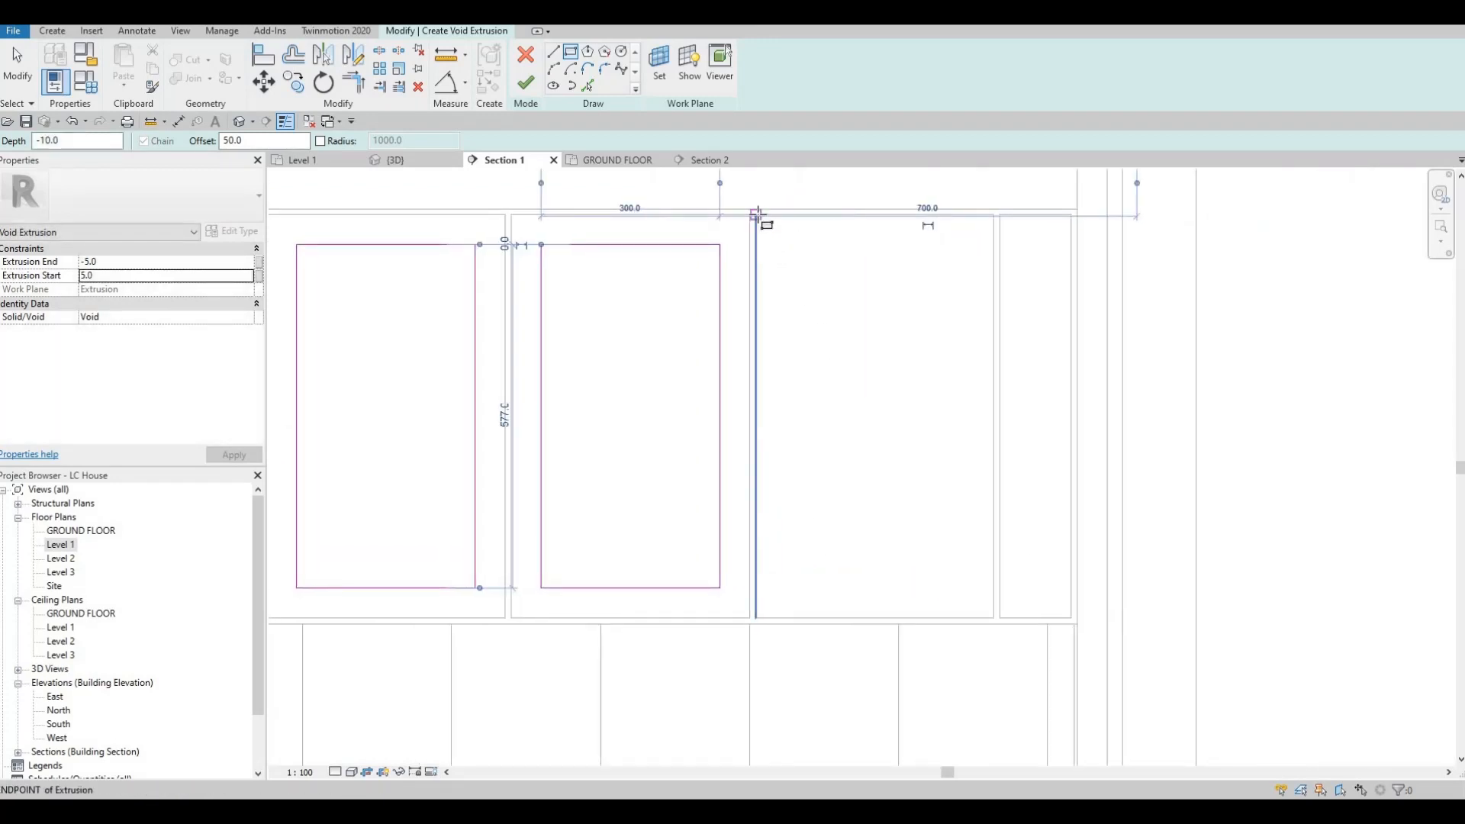
left_click(755, 214)
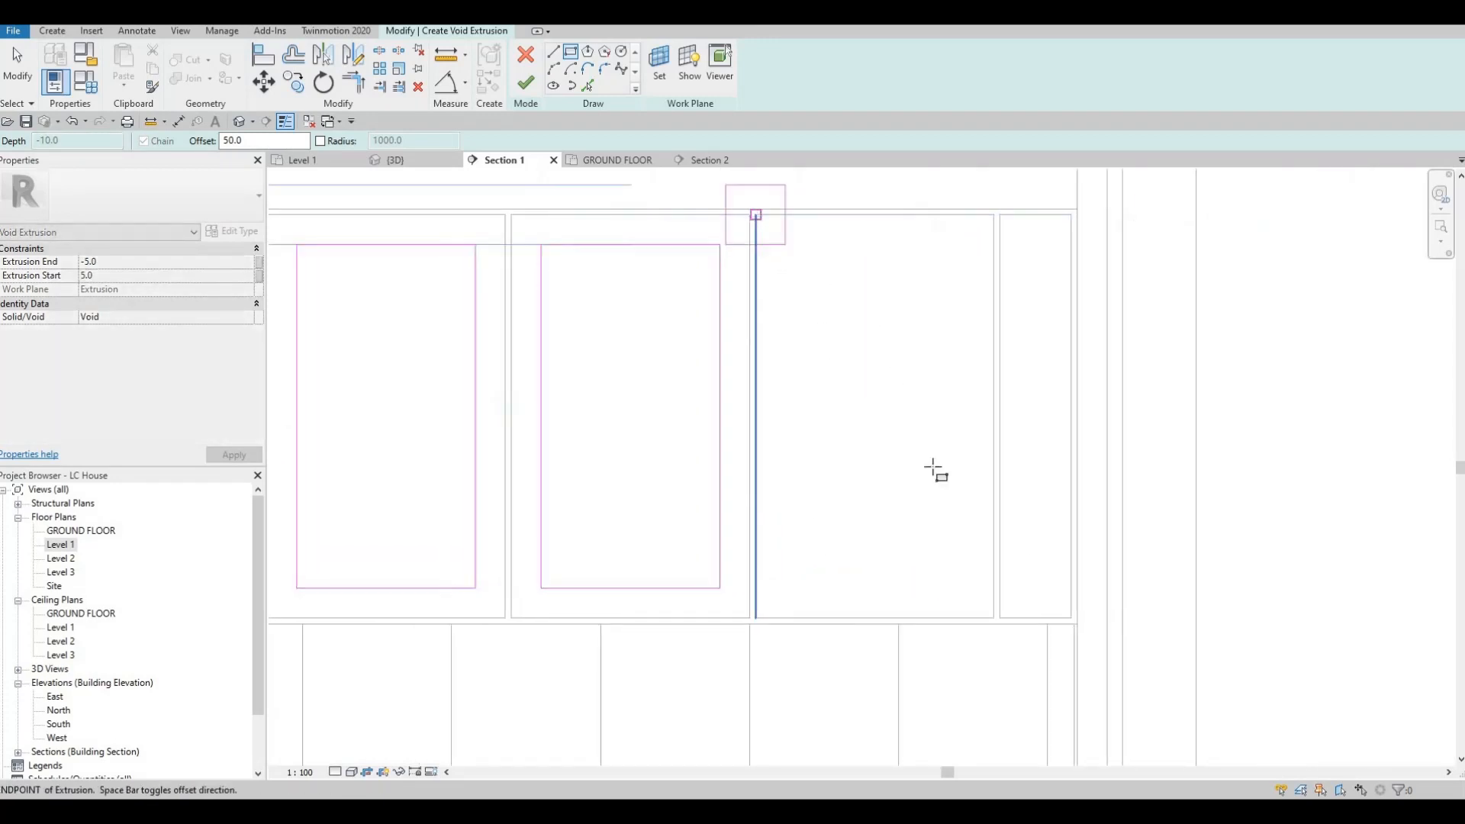
left_click(993, 617)
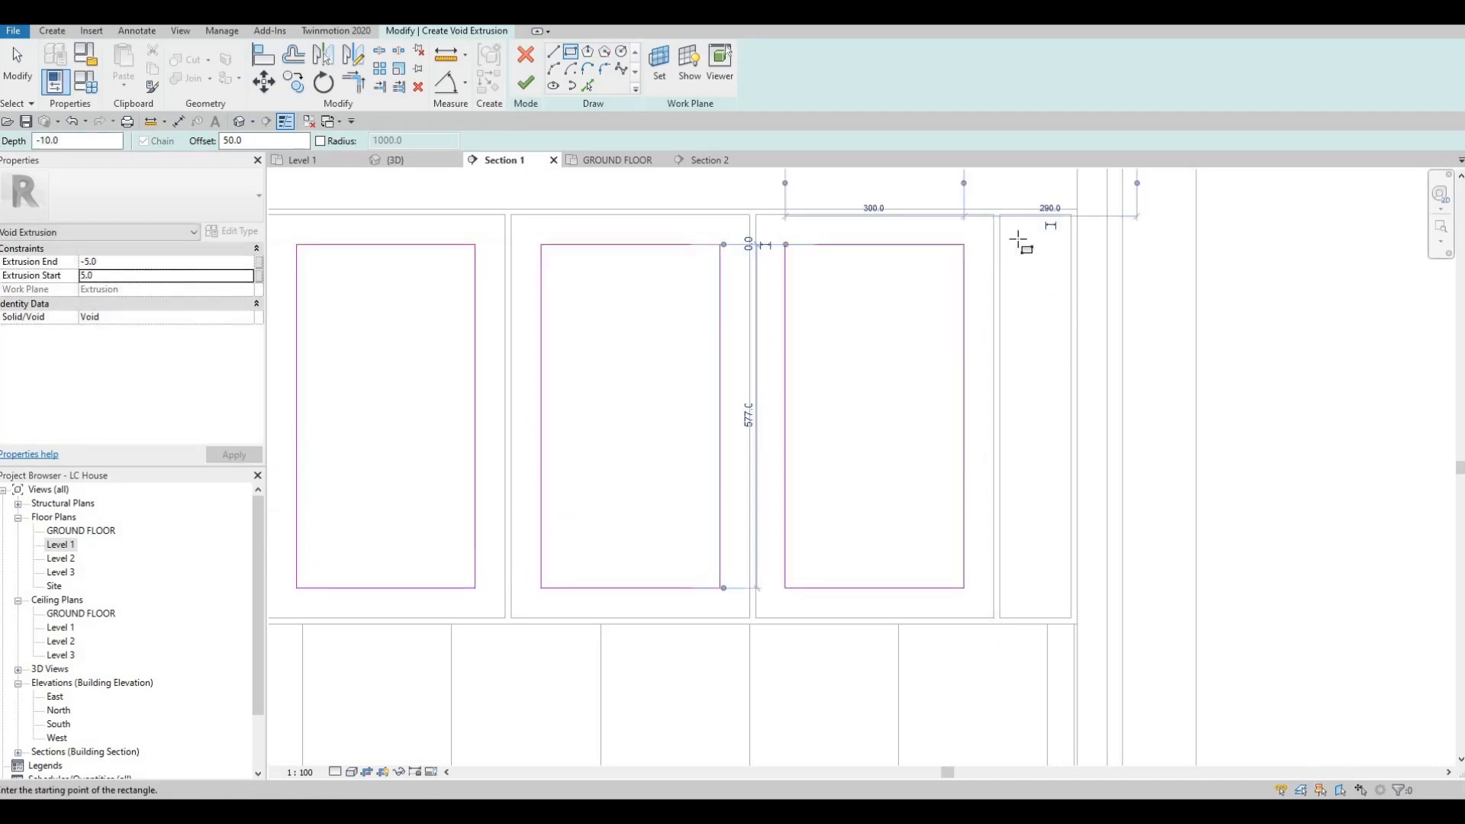
left_click(1072, 615)
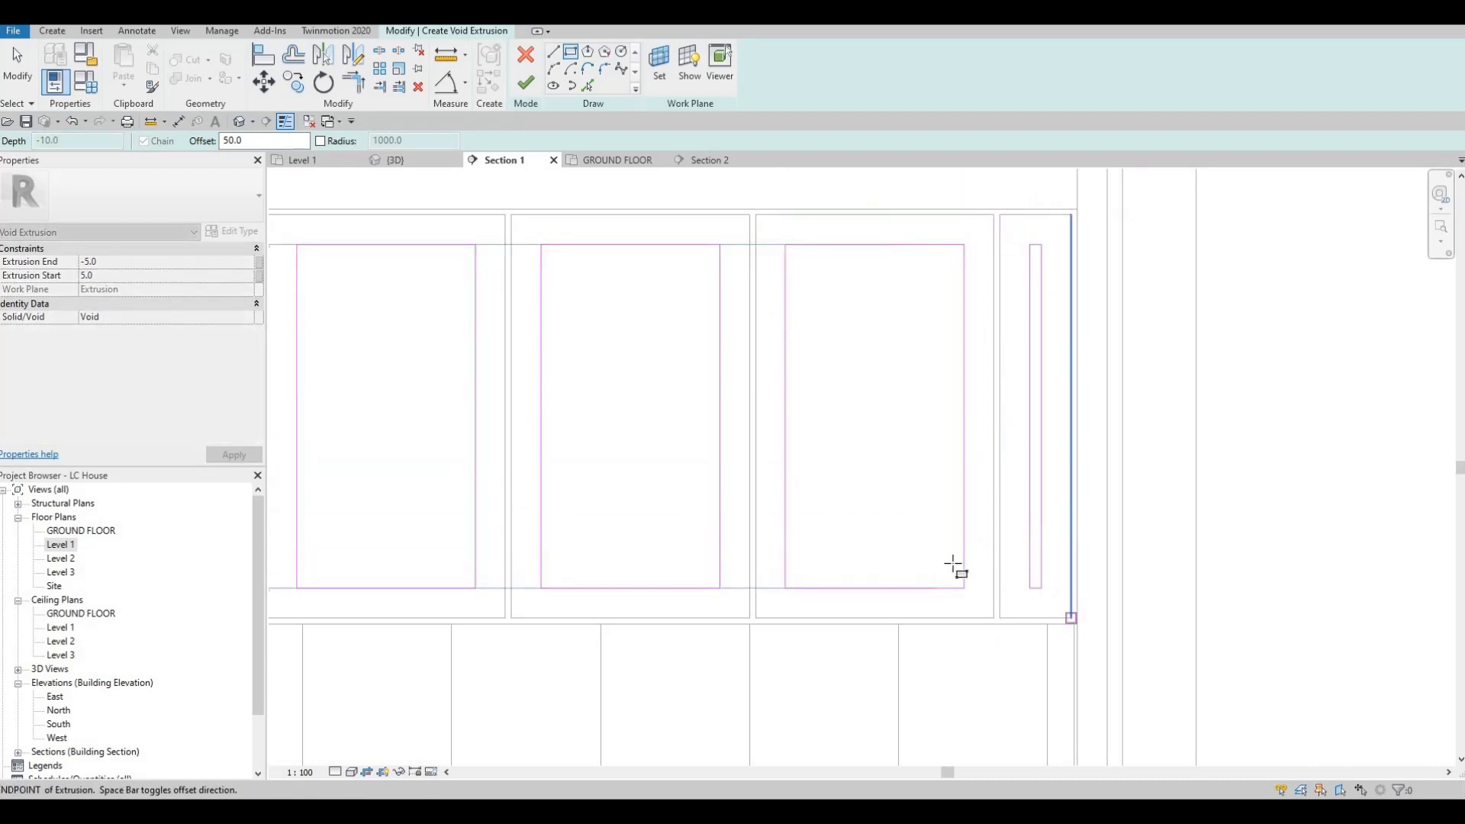
Step: Complete the void extrusion sketch and finish the in-place model of the upper cabinet fronts
scroll(974, 543, "down", 4)
key("Escape")
key("Escape")
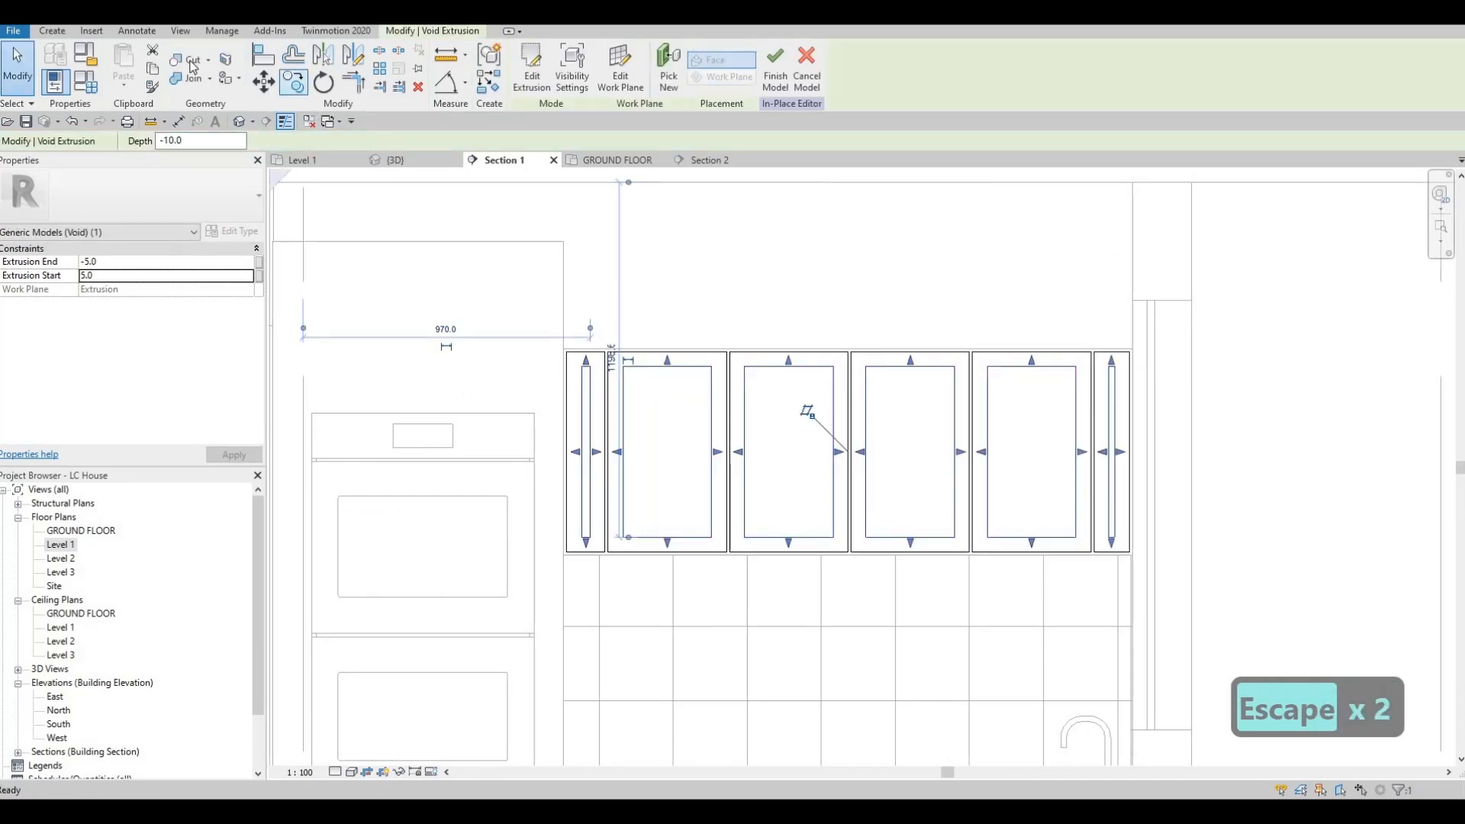
left_click(207, 62)
left_click(523, 68)
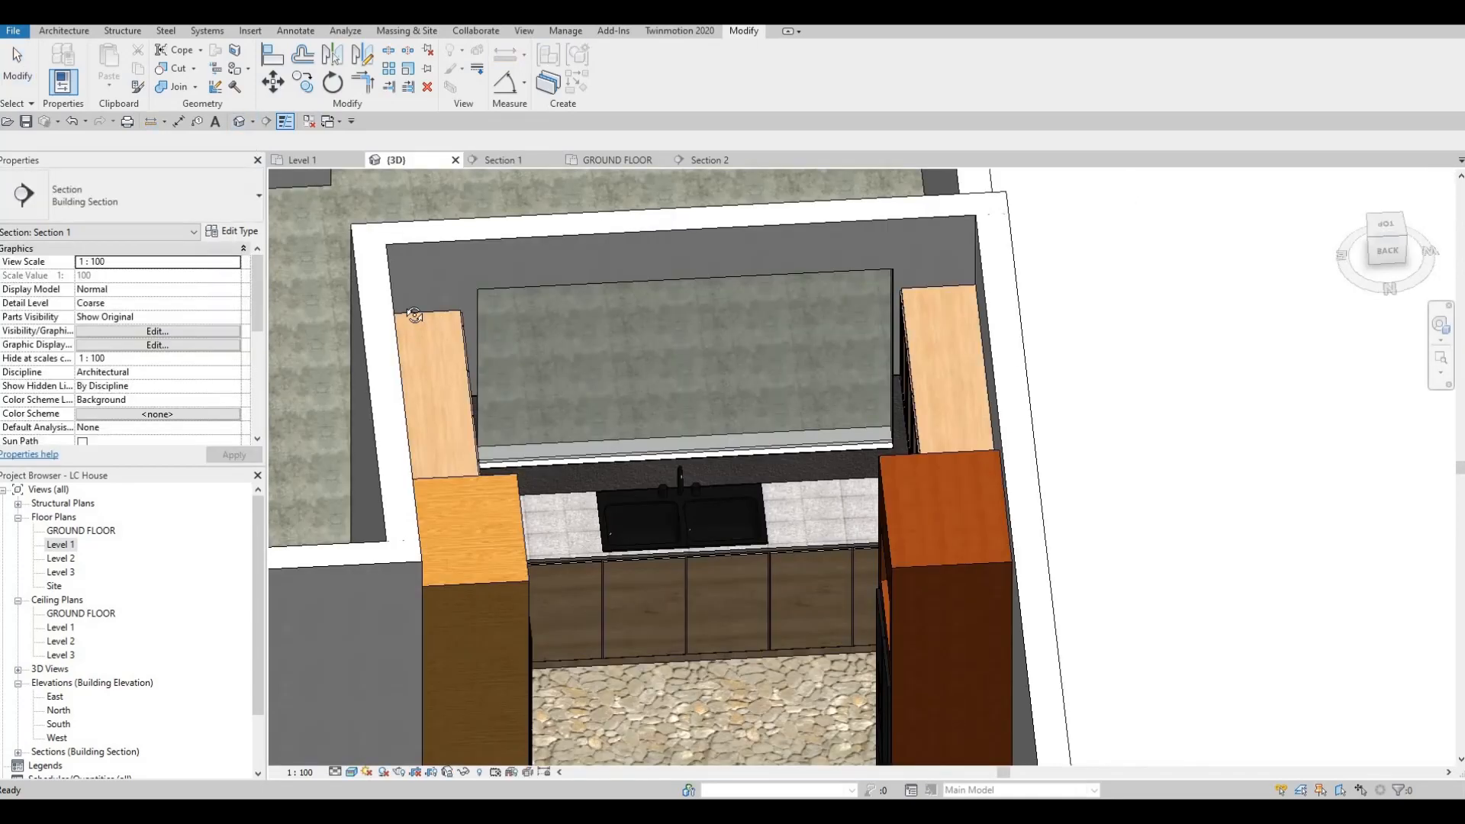
Step: Examine the recessed upper cabinet fronts and surrounding kitchen units in the 3D view, as well as the sink wall in Section 2
middle_click_drag(639, 340, 465, 294, "shift")
scroll(559, 330, "up", 3)
middle_click_drag(557, 330, 601, 337, "shift")
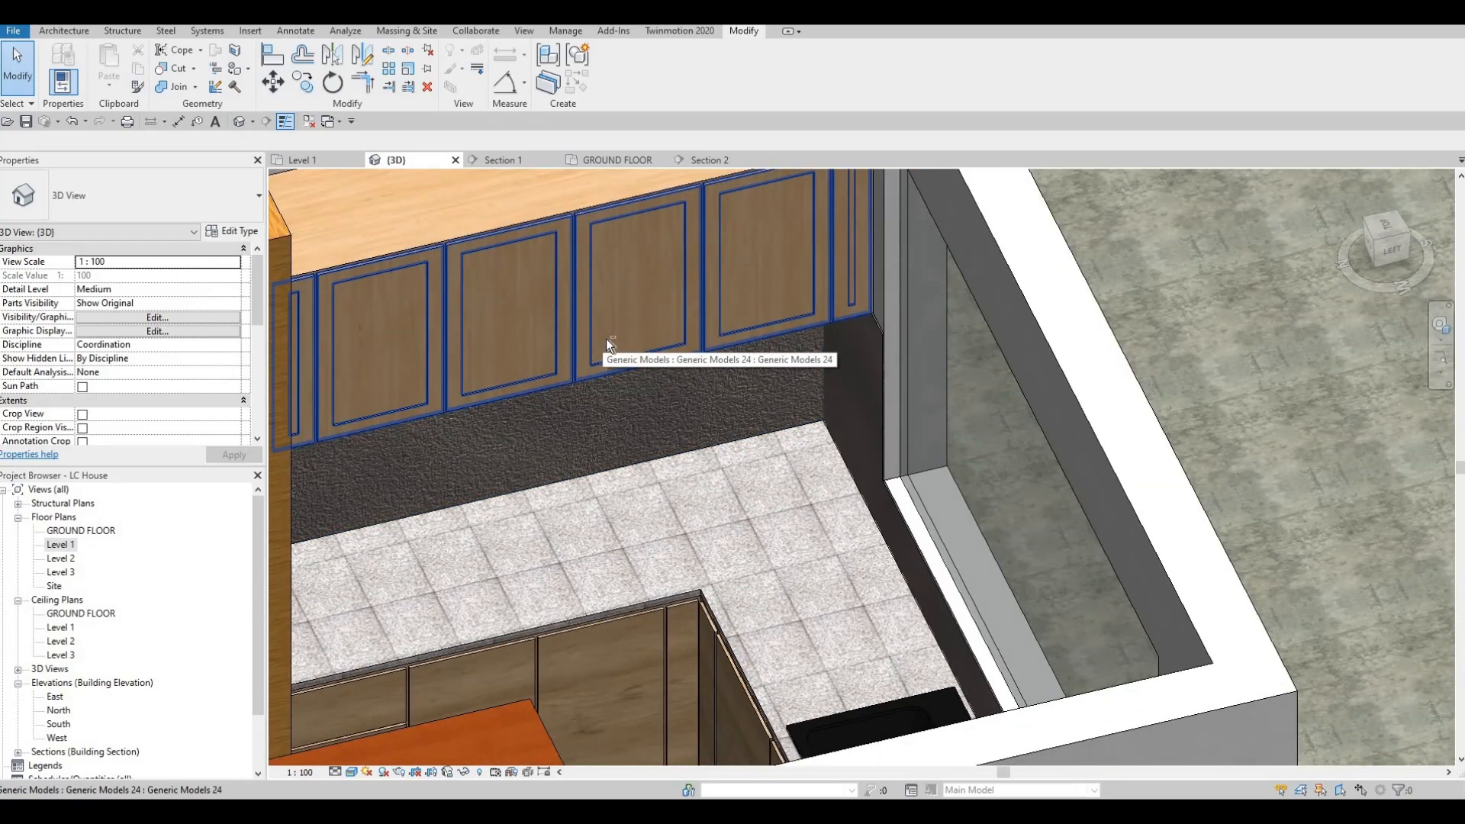
middle_click_drag(511, 317, 752, 385, "shift")
middle_click_drag(457, 244, 635, 284)
scroll(633, 309, "down", 1)
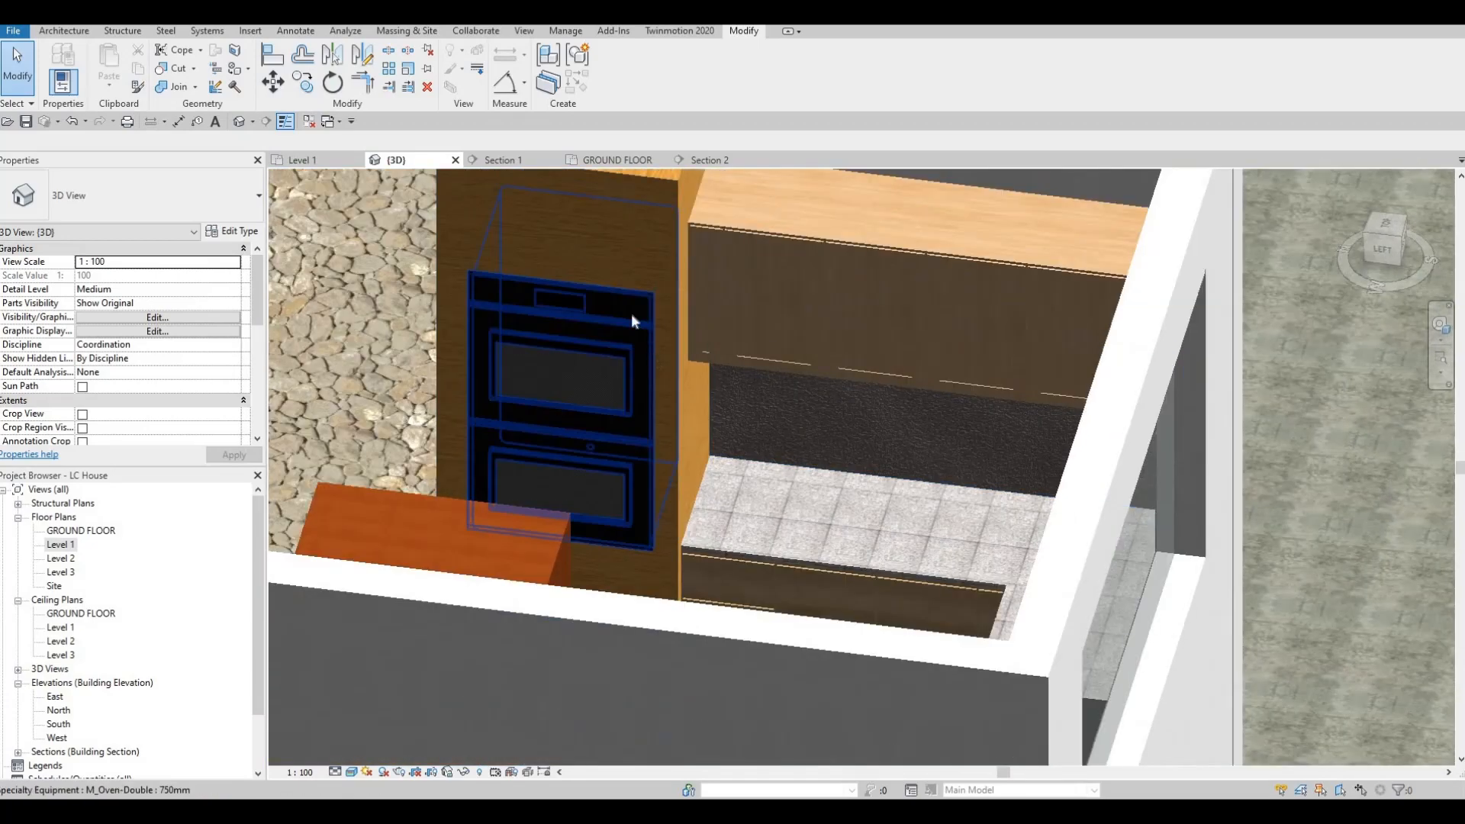
middle_click_drag(550, 194, 621, 317)
scroll(490, 353, "down", 1)
middle_click_drag(450, 374, 473, 336, "shift")
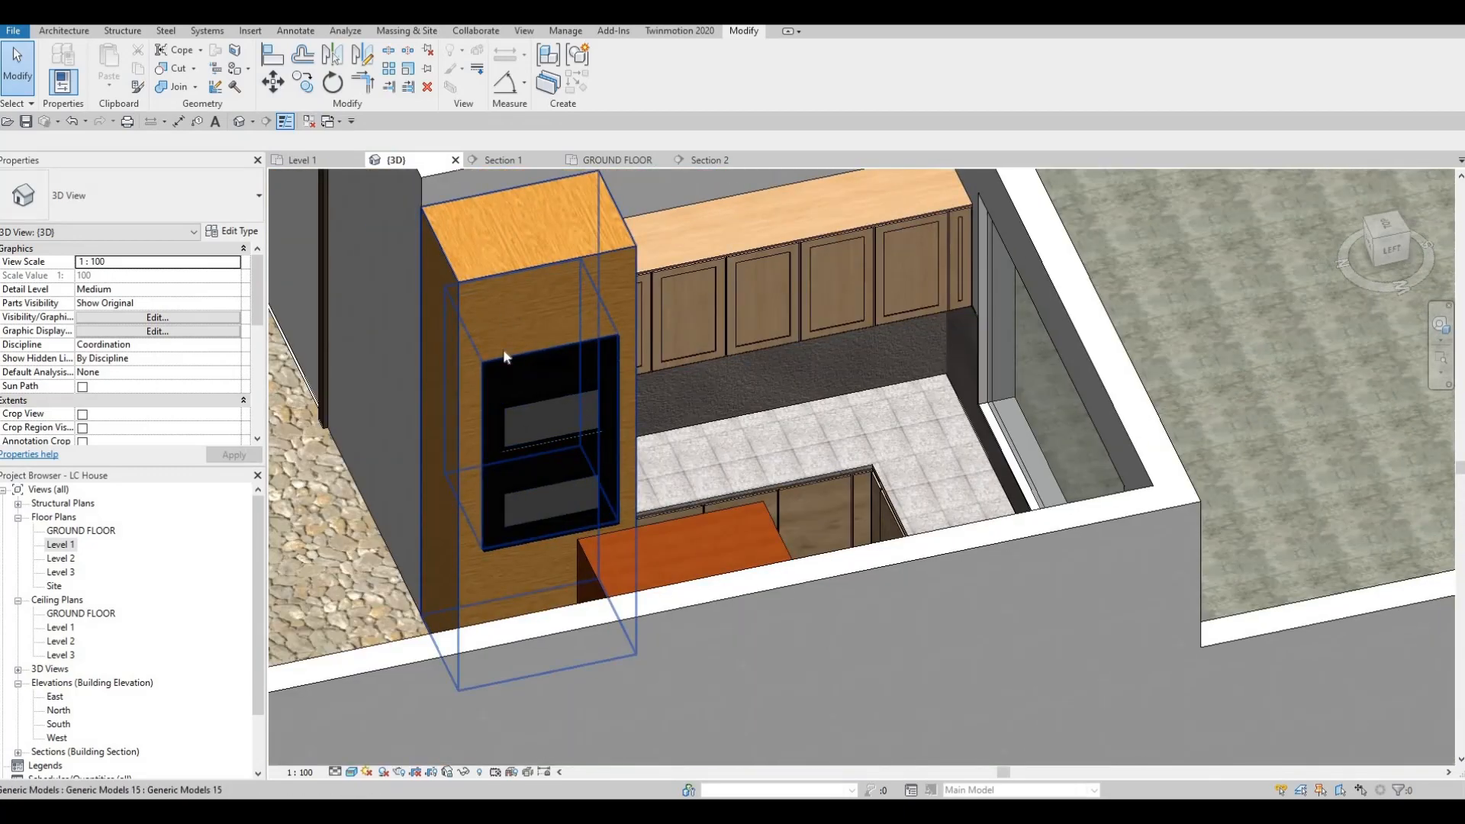
middle_click_drag(564, 432, 576, 427)
scroll(576, 427, "down", 1)
middle_click_drag(488, 313, 648, 260, "shift")
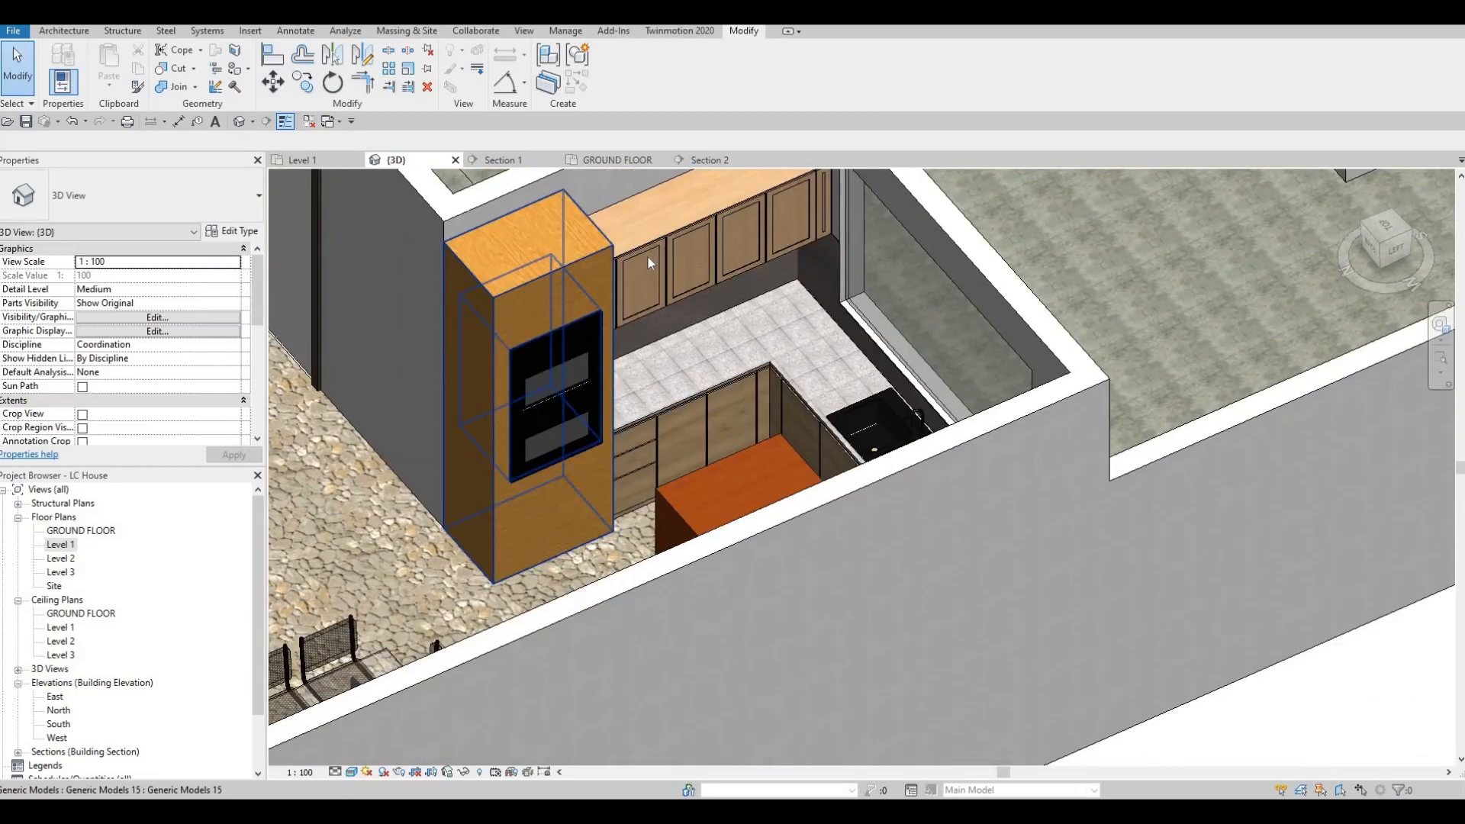
middle_click_drag(708, 383, 907, 306, "shift")
scroll(908, 306, "down", 1)
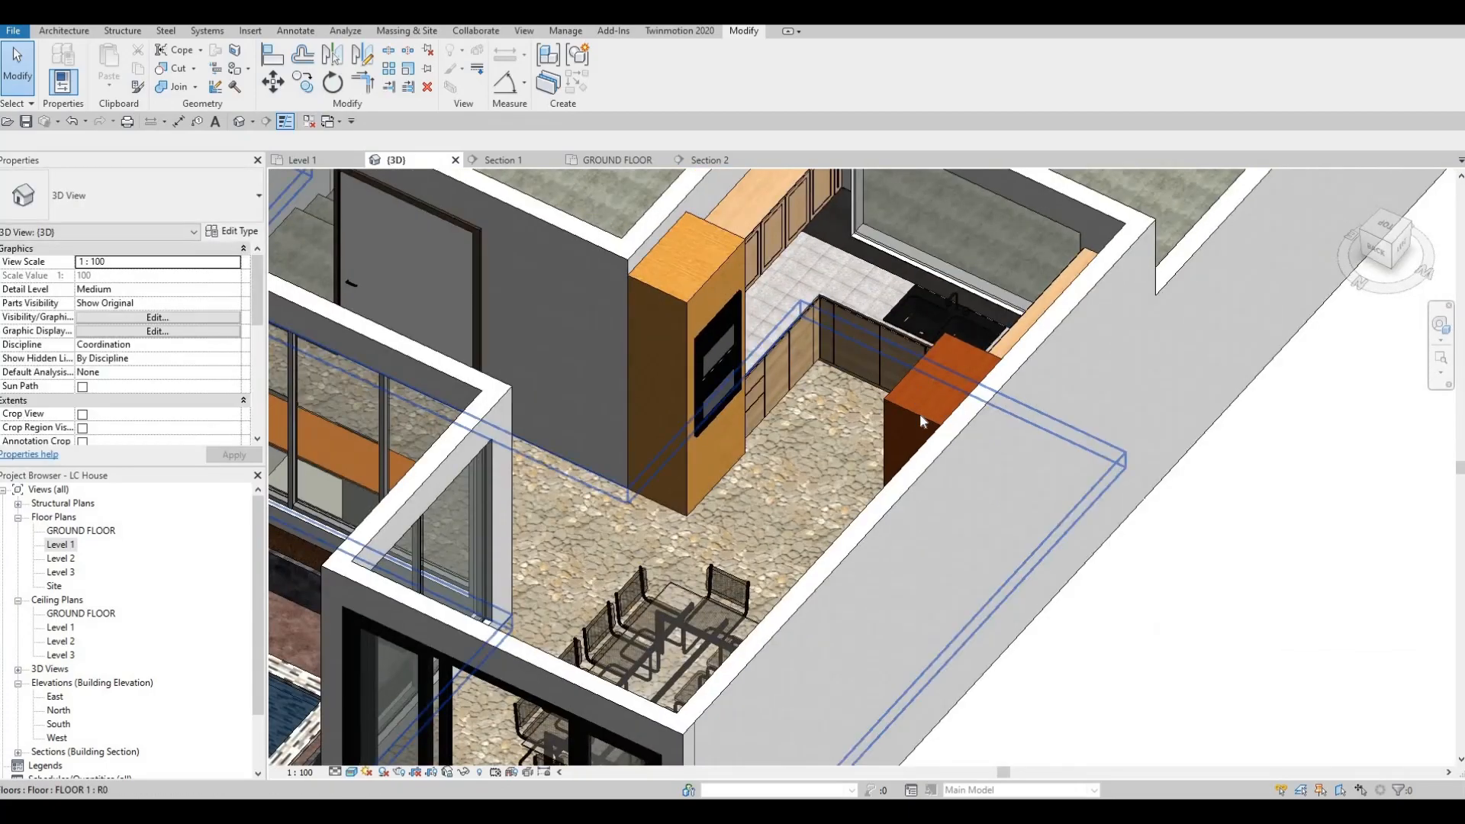
middle_click_drag(920, 416, 568, 267, "shift")
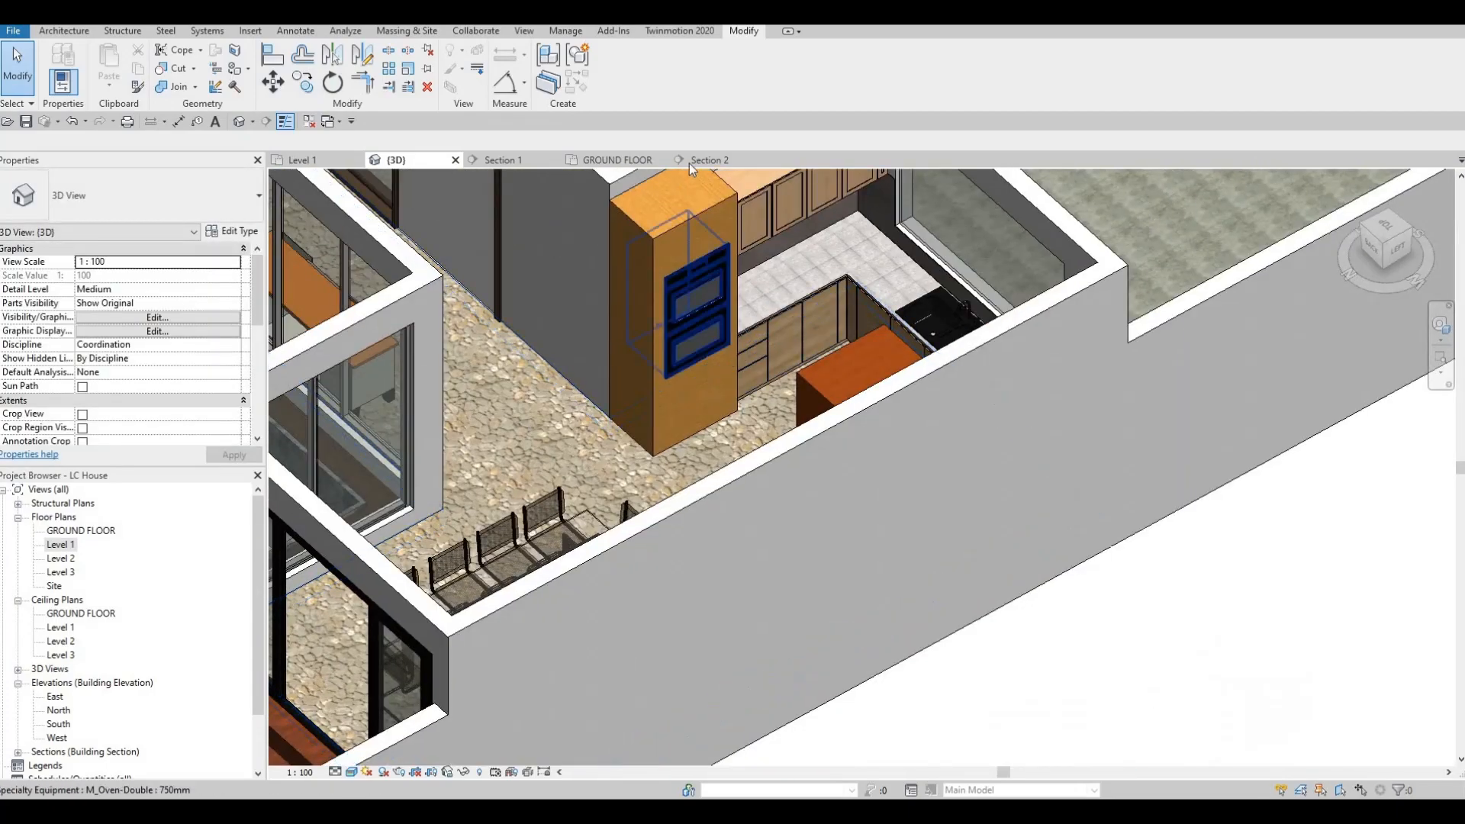
left_click(709, 158)
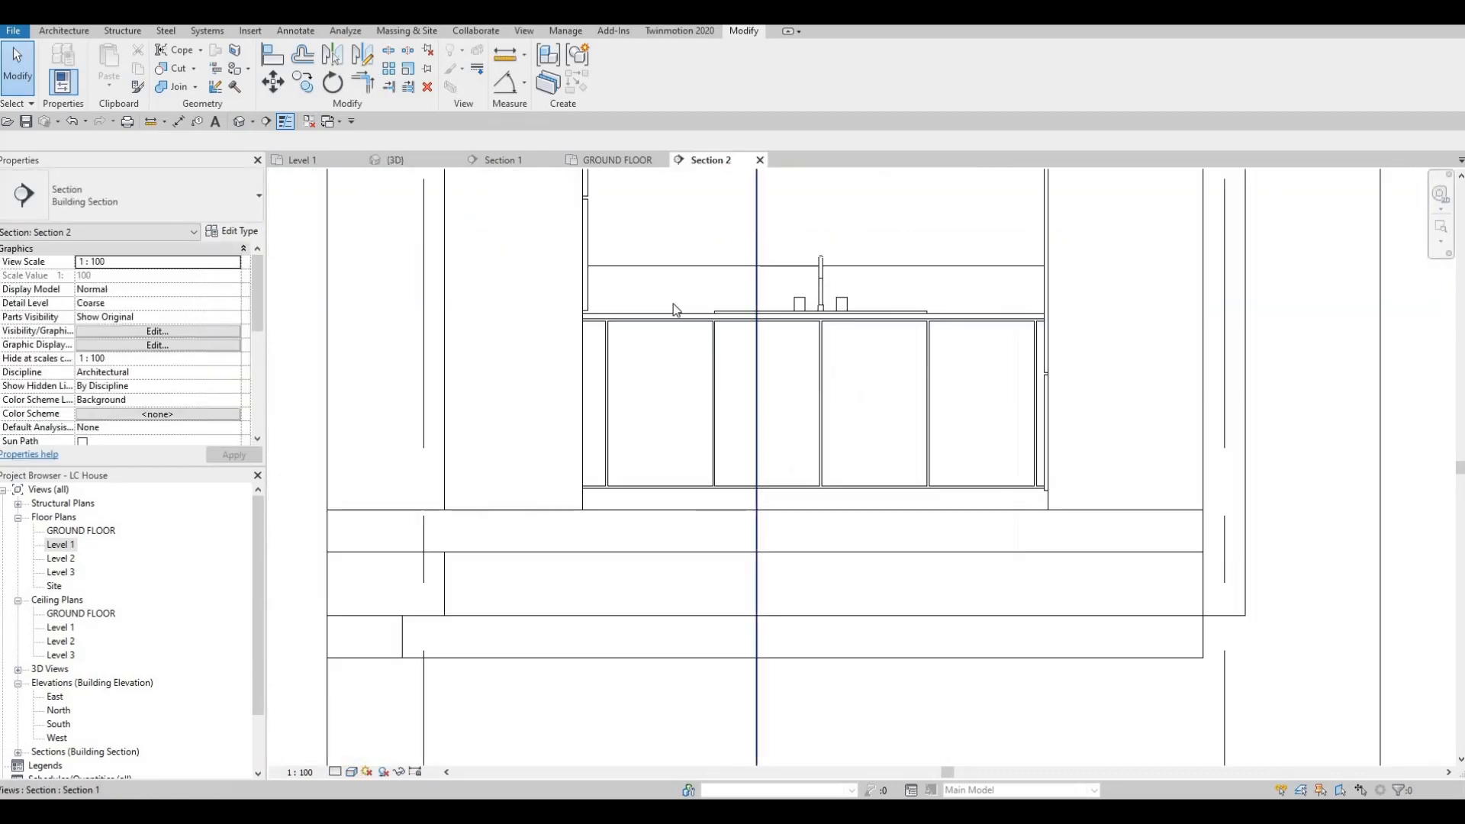
scroll(673, 304, "down", 2)
Step: Open the lower cabinet fronts in Section 1 for in-place editing
left_click(522, 159)
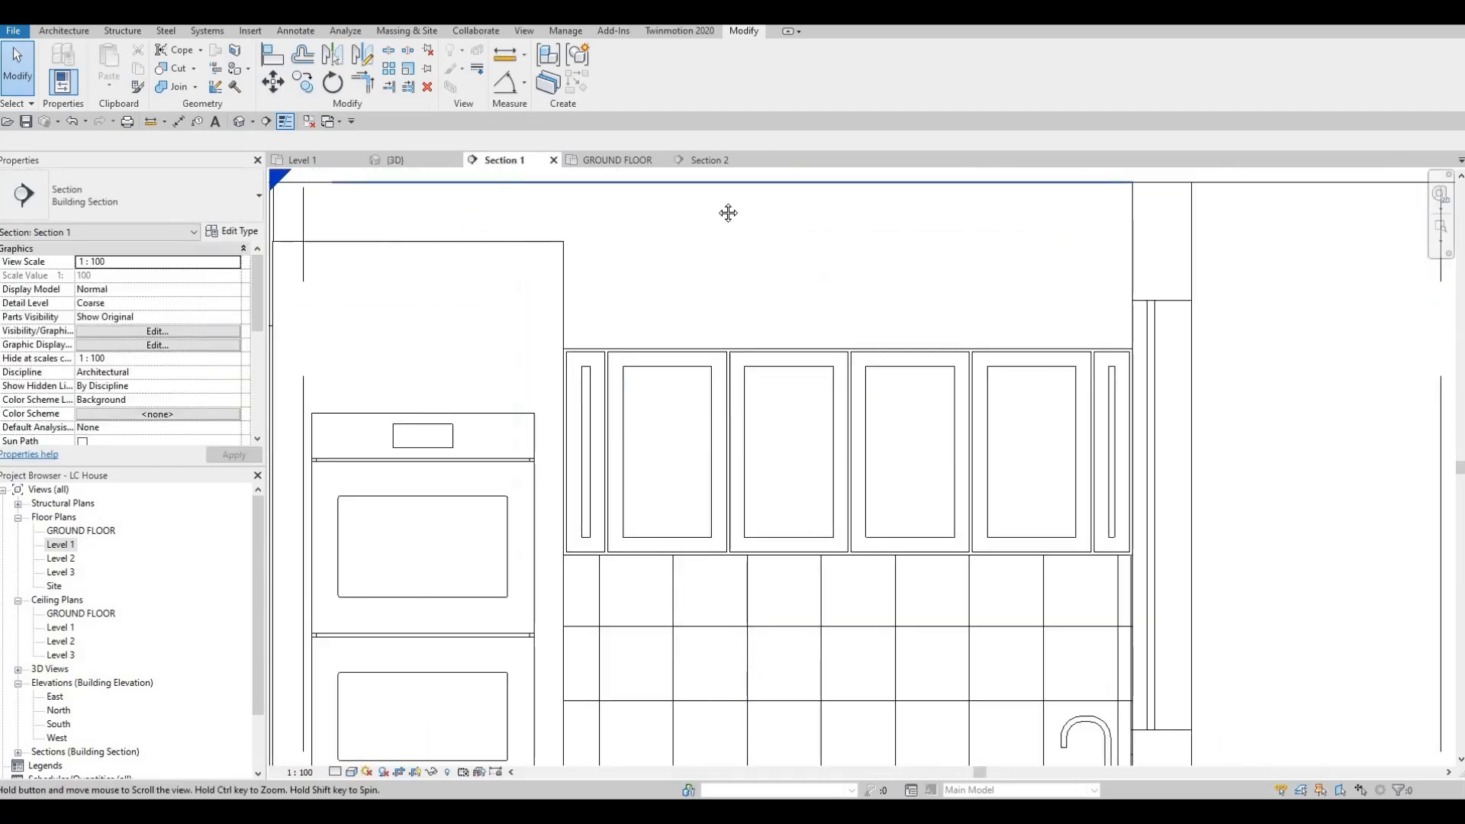
key("Escape")
scroll(749, 412, "down", 3)
scroll(670, 415, "up", 2)
left_click(641, 412)
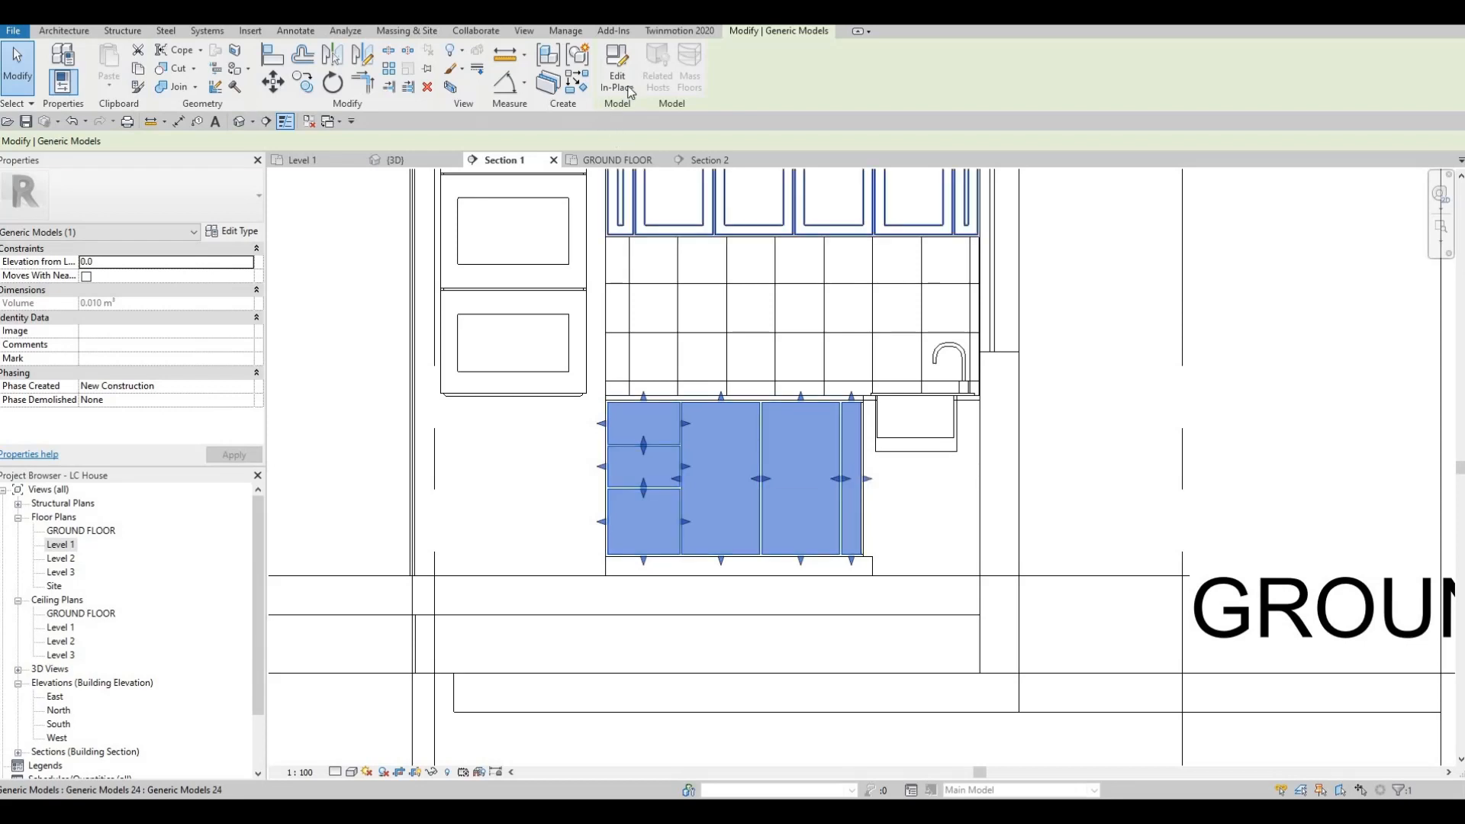
double_click(730, 467)
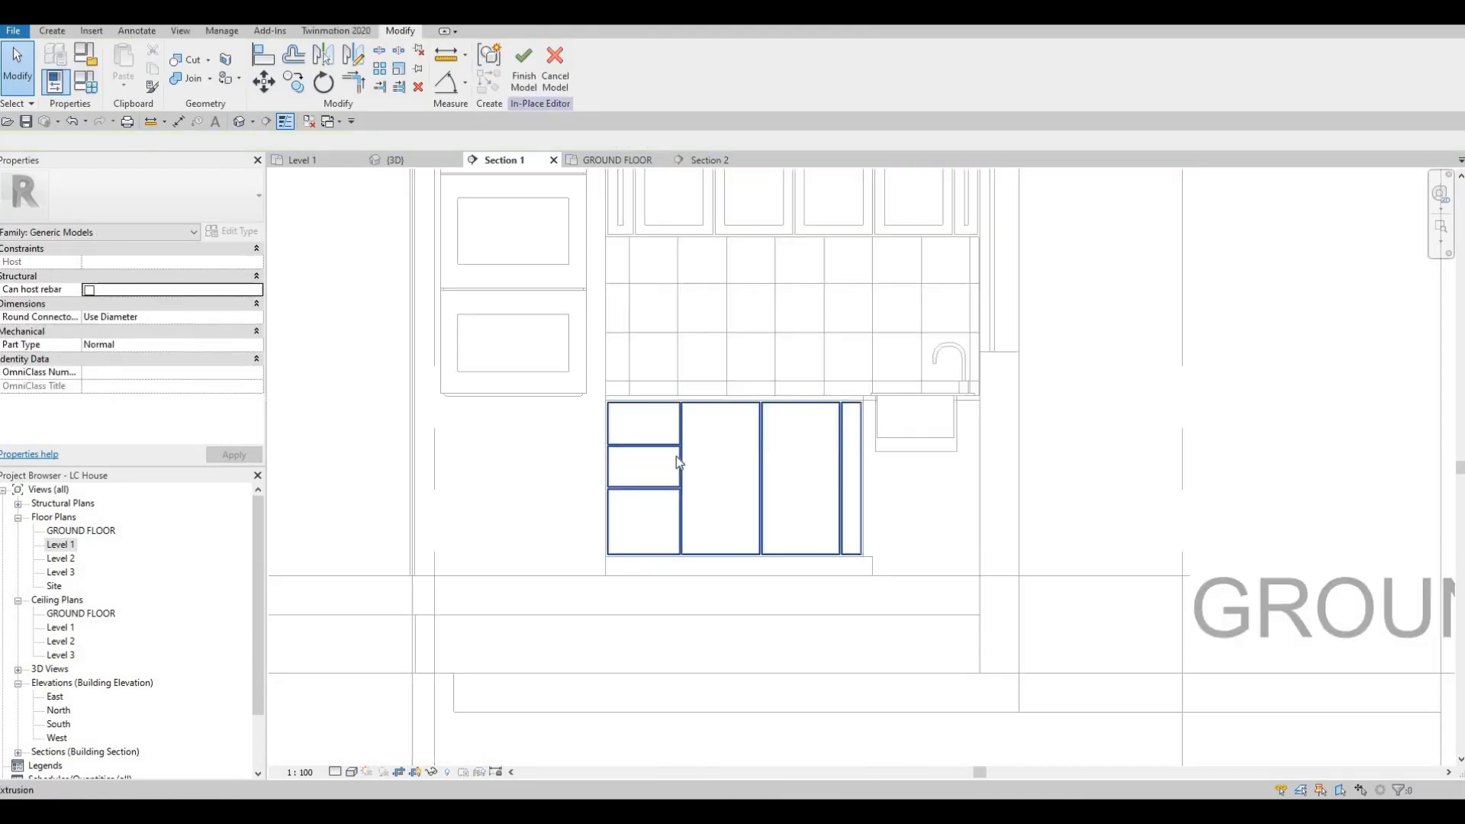
Step: Start a void extrusion on the lower fronts' face with extrusion end -5, extrusion start 5 and a 50 mm rectangle offset
left_click(58, 32)
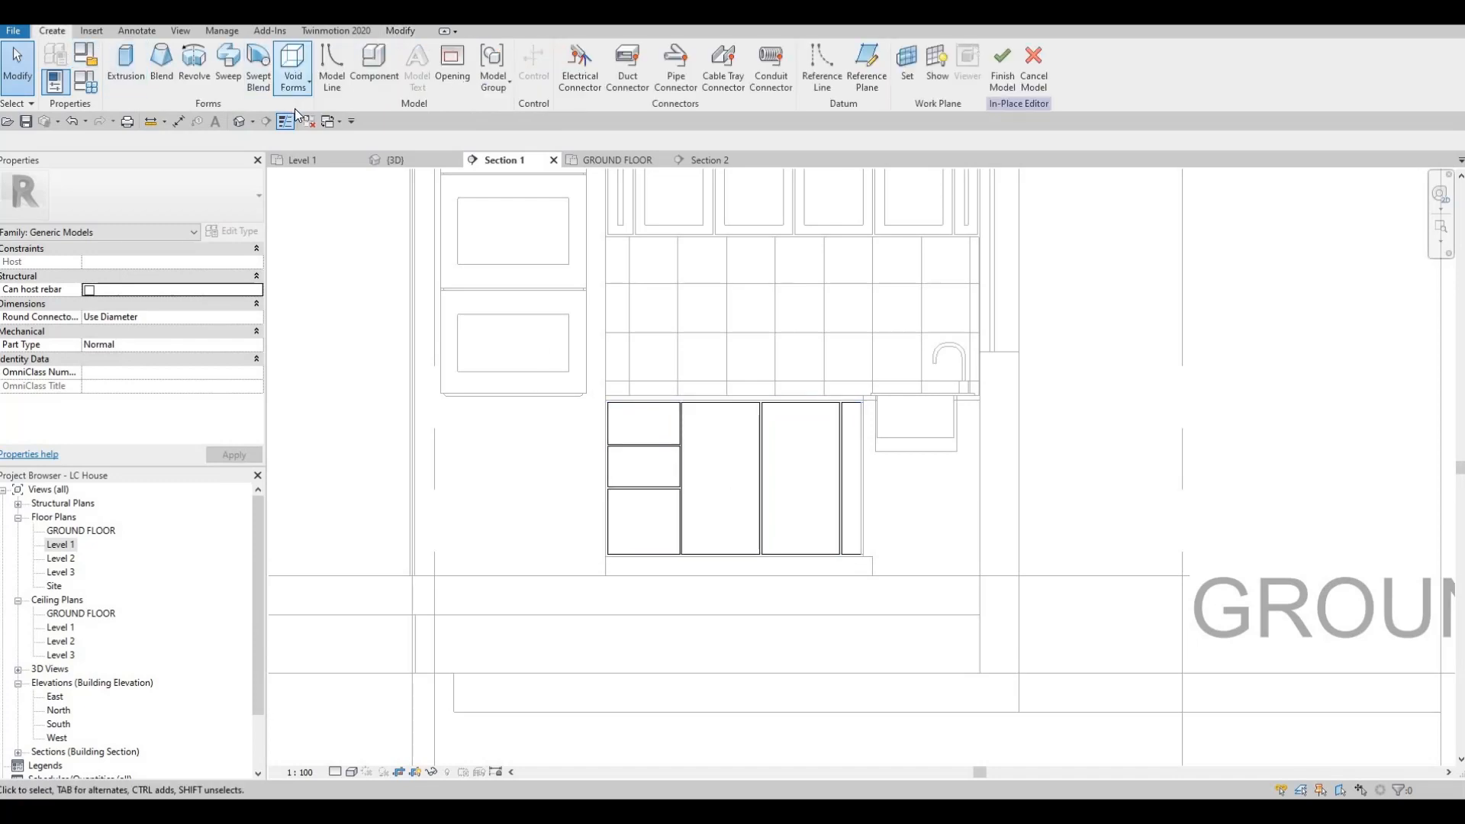
left_click(293, 69)
left_click(324, 109)
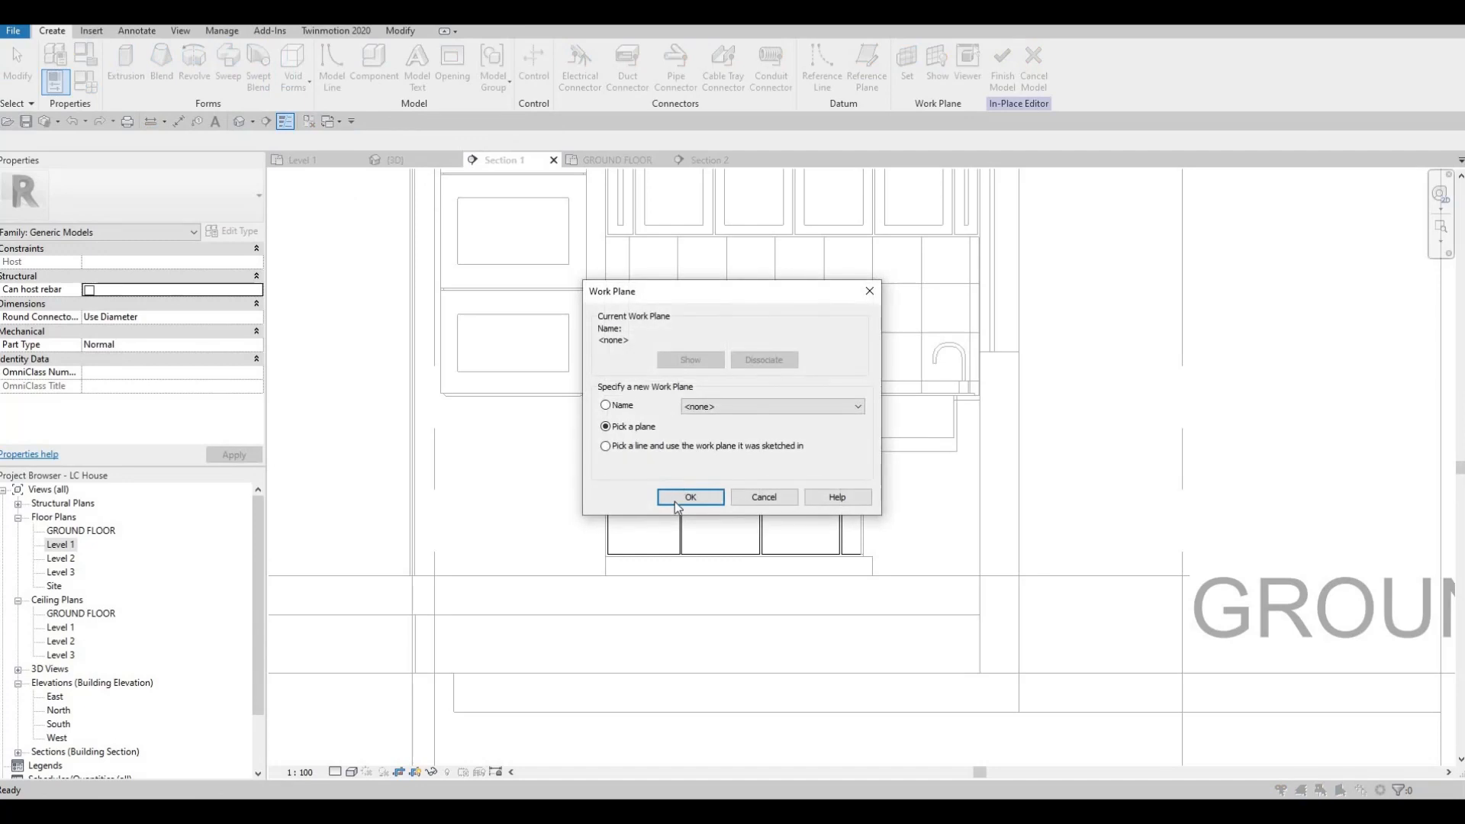
key("Return")
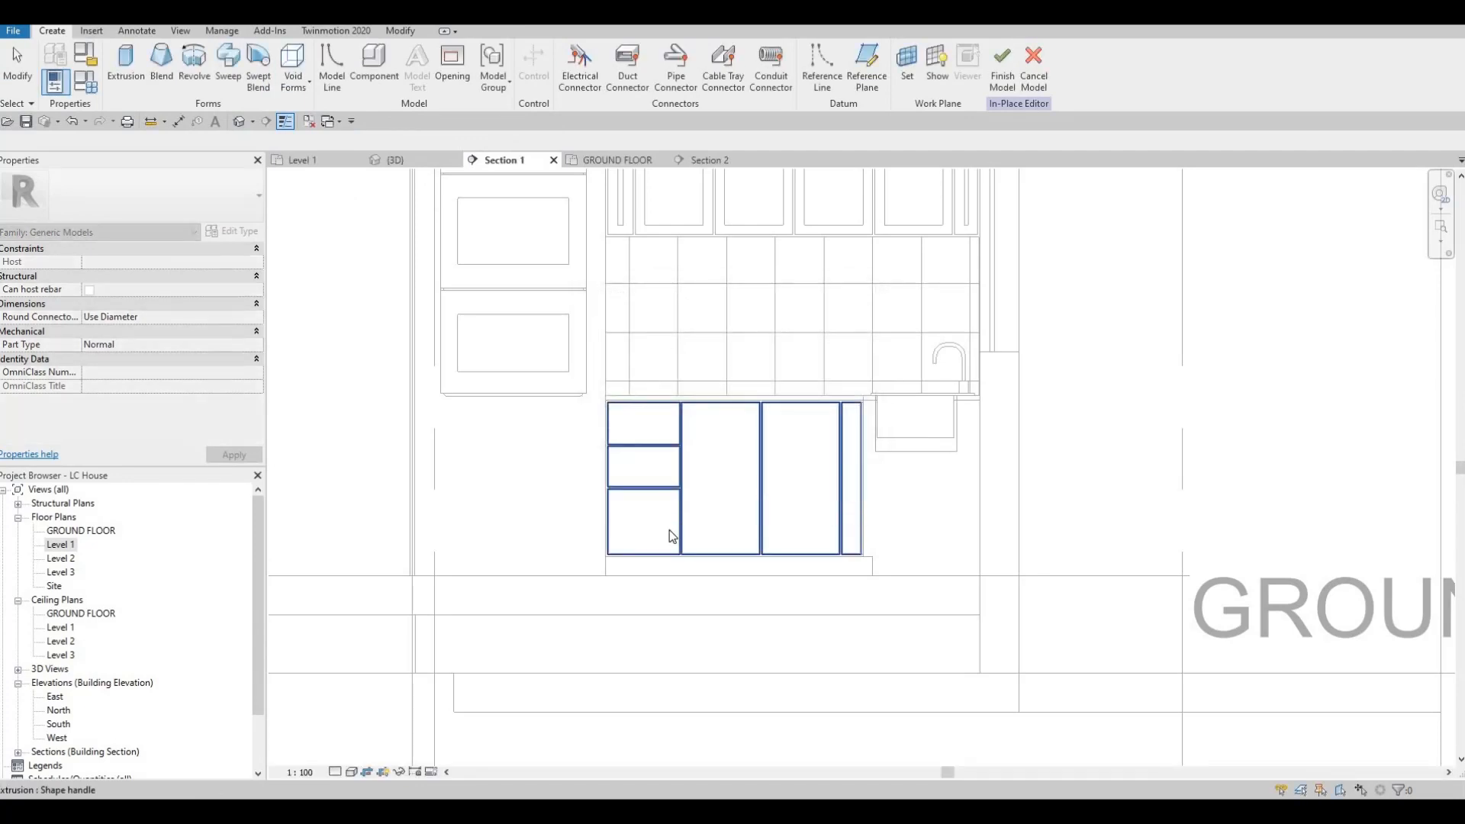
left_click(534, 424)
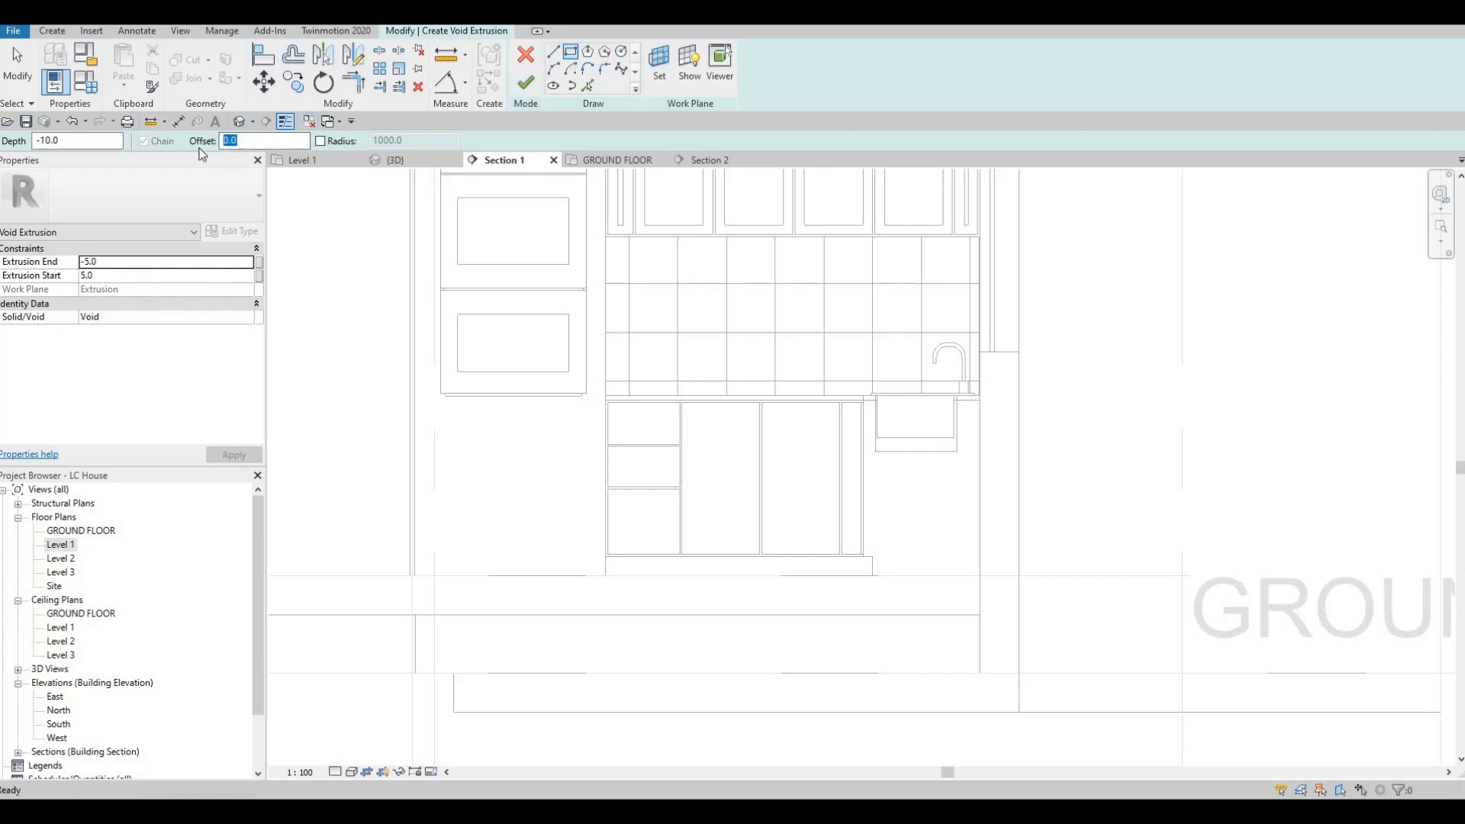
key("Return")
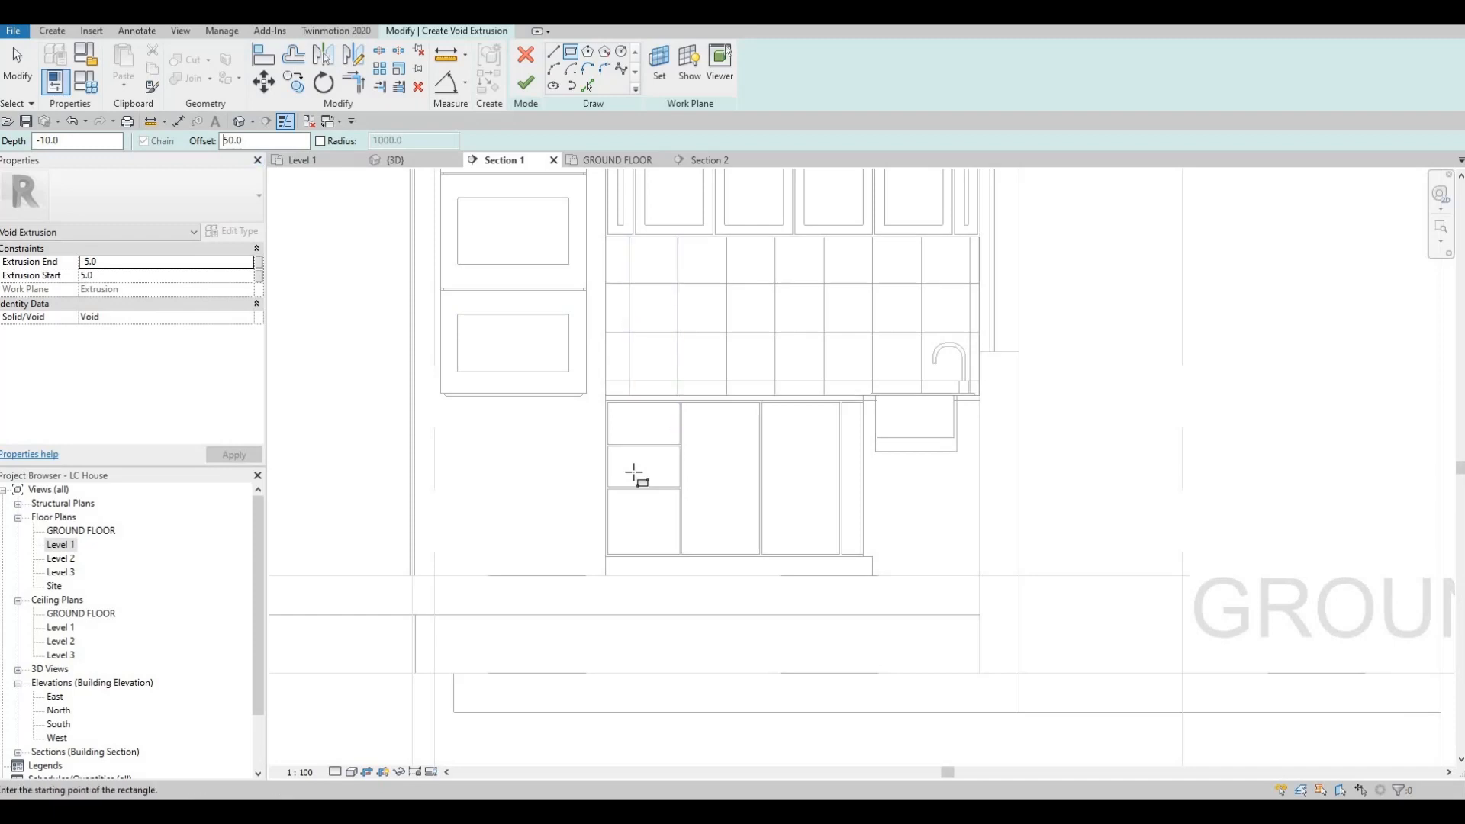
Step: Sketch rectangles inset 50 mm from the edges of the three stacked drawer fronts
scroll(572, 296, "up", 4)
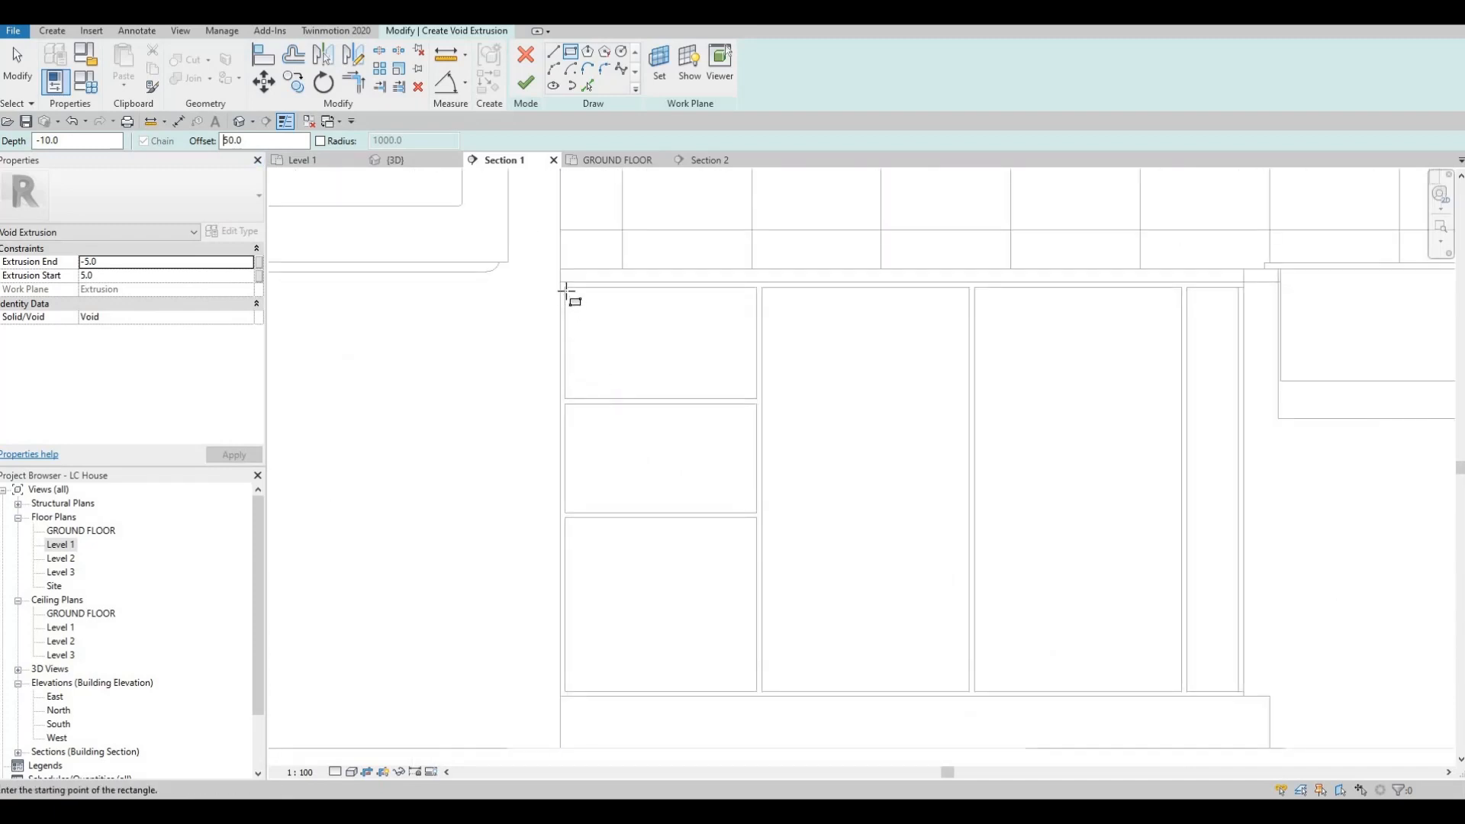
left_click(756, 399)
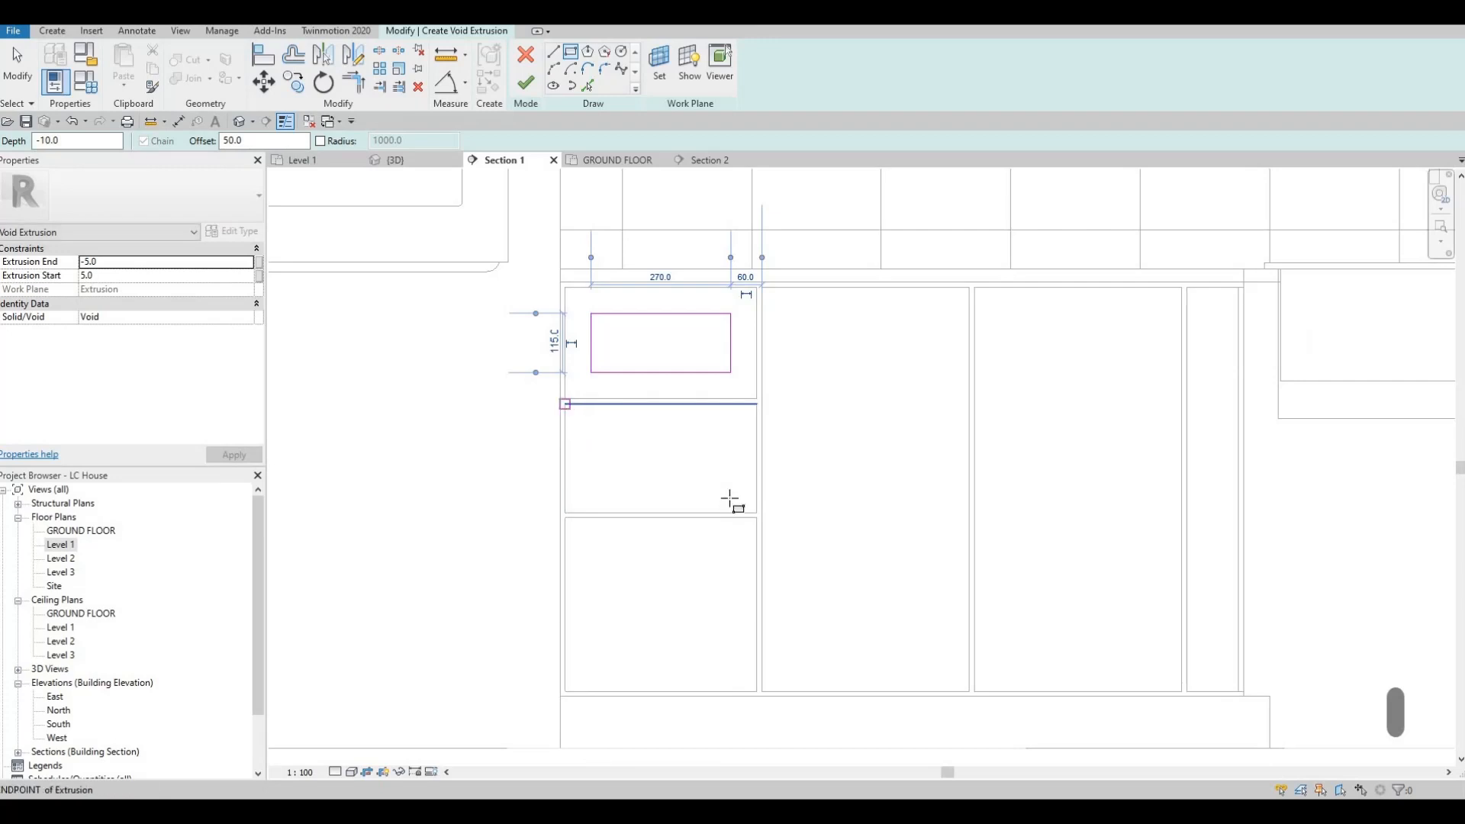
left_click(759, 514)
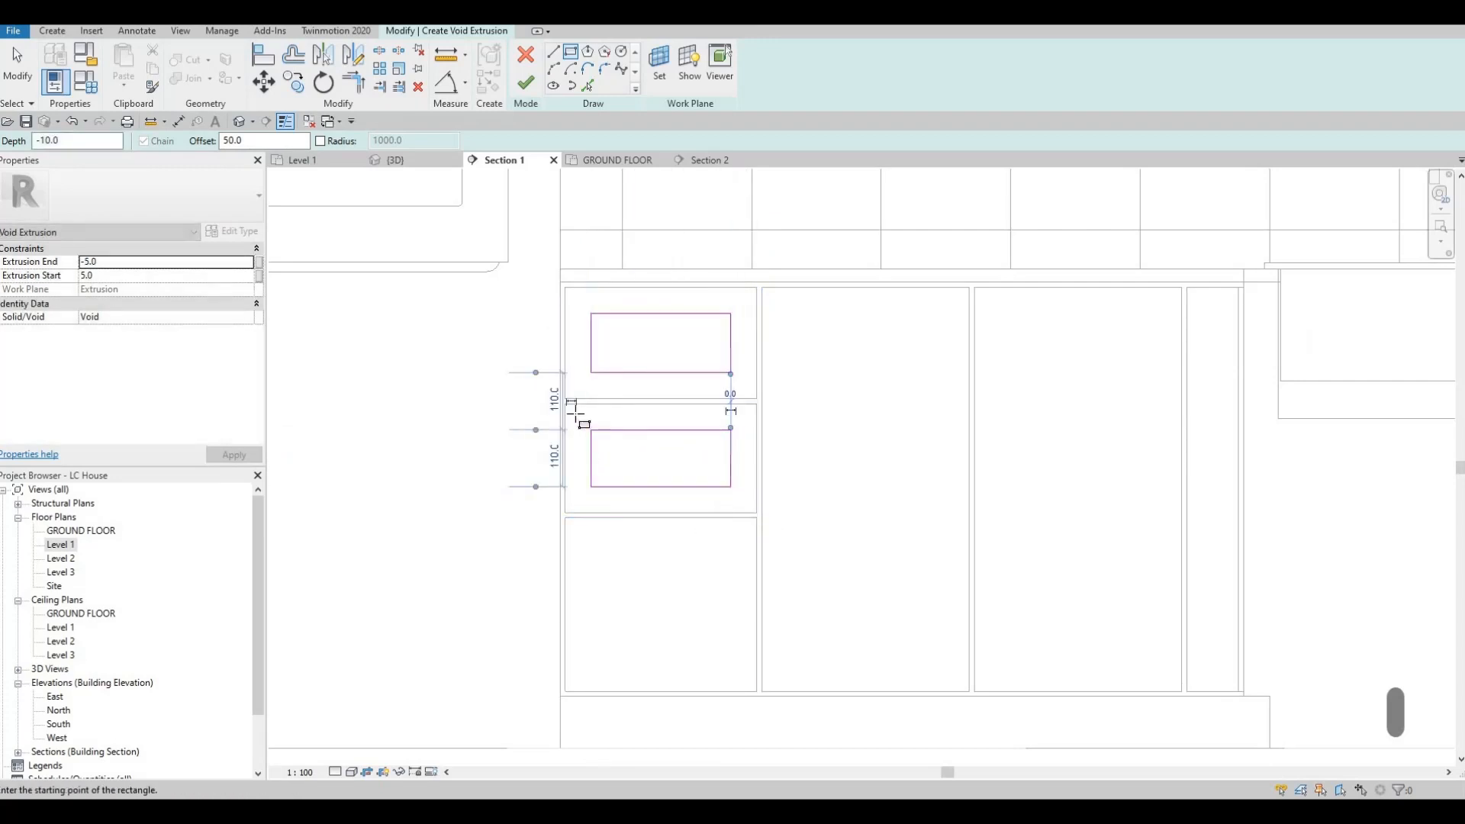
middle_click_drag(576, 414, 578, 295)
left_click(569, 399)
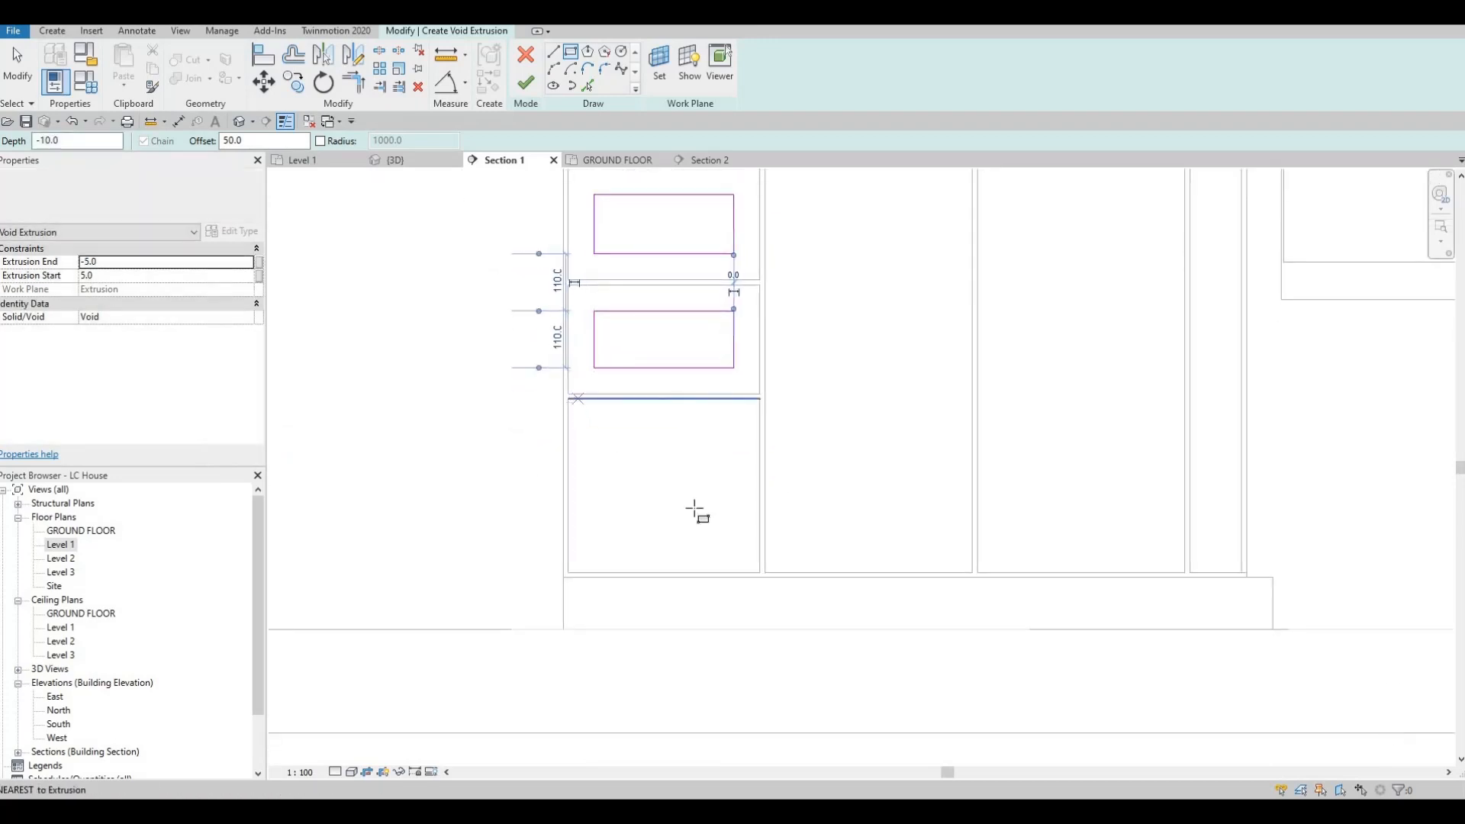
left_click(760, 572)
Step: Sketch rectangles inset 50 mm from the edges of the two wide lower doors beside the drawers
middle_click_drag(808, 383, 615, 478)
scroll(598, 319, "down", 1)
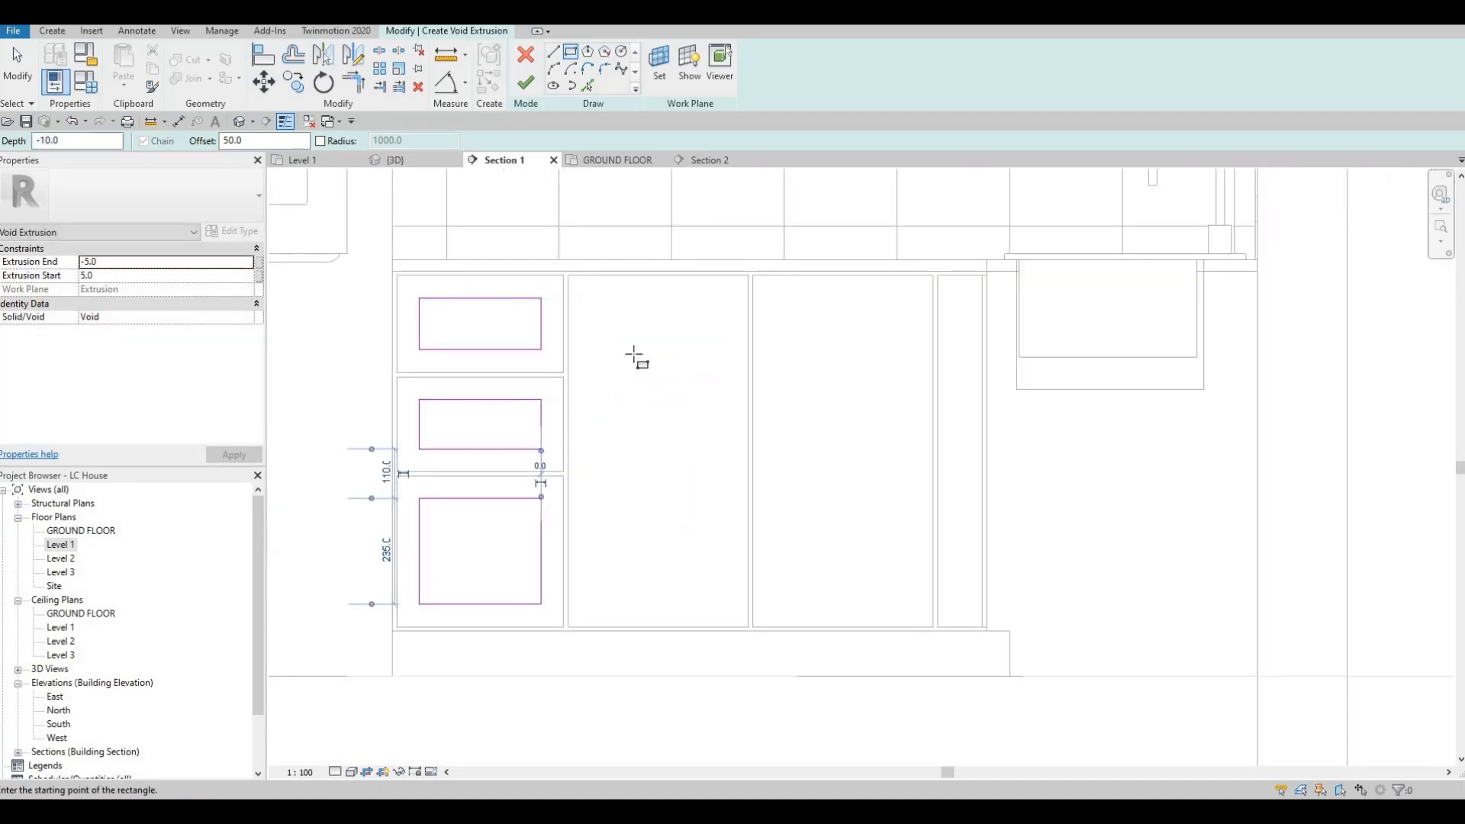
left_click(569, 275)
left_click(748, 627)
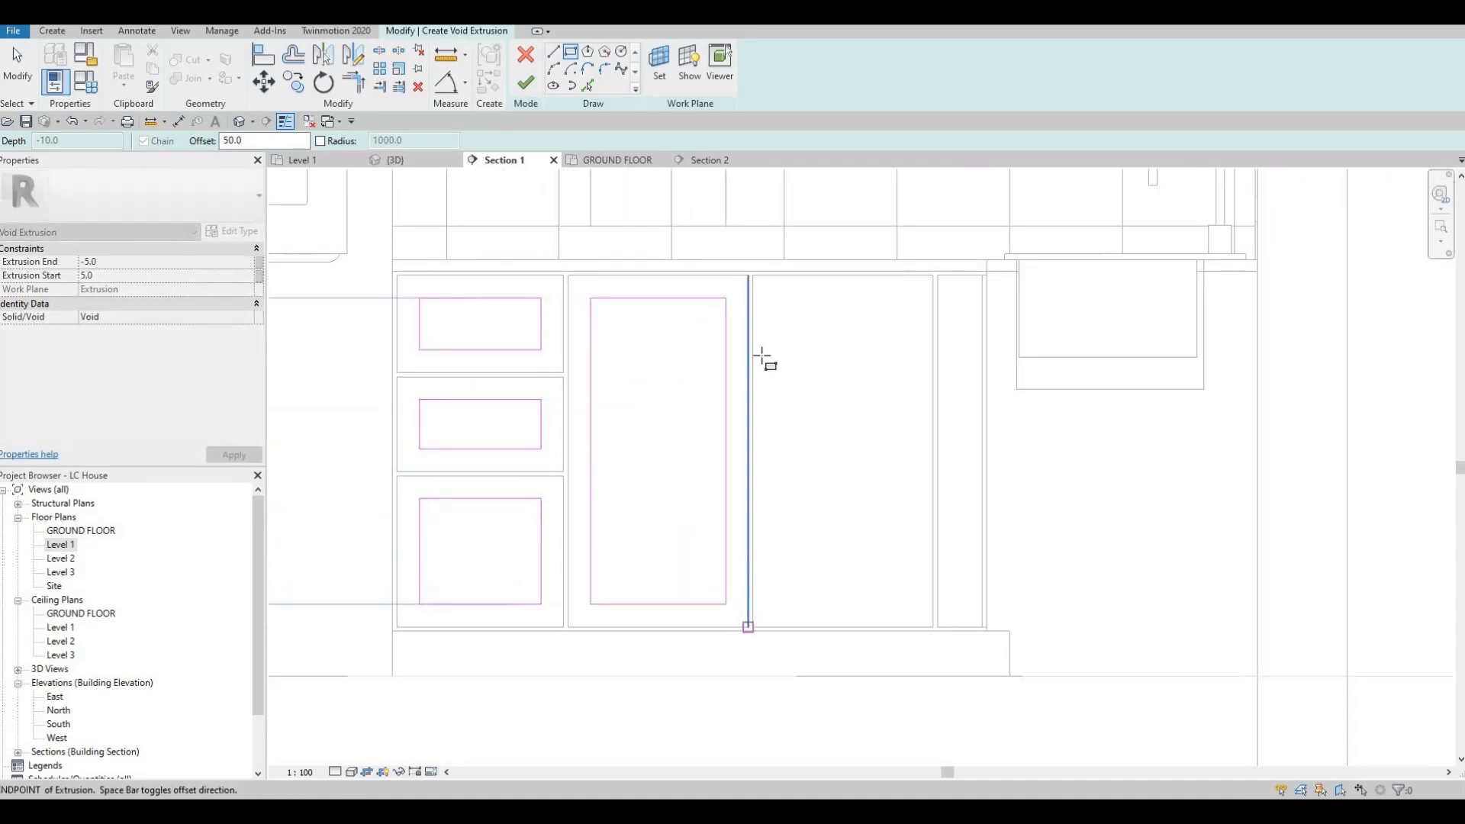
left_click(753, 275)
left_click(932, 627)
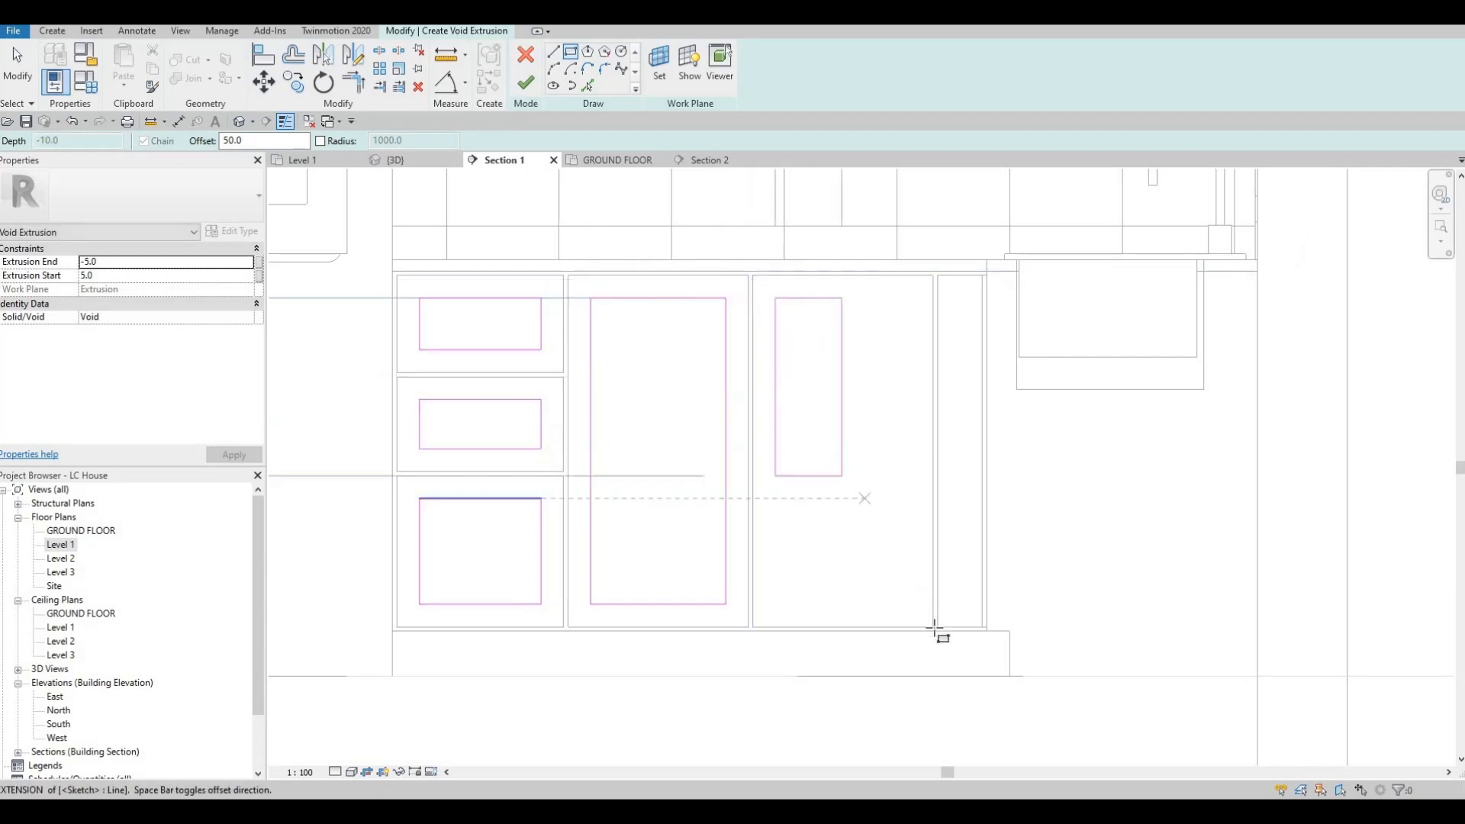
left_click(939, 277)
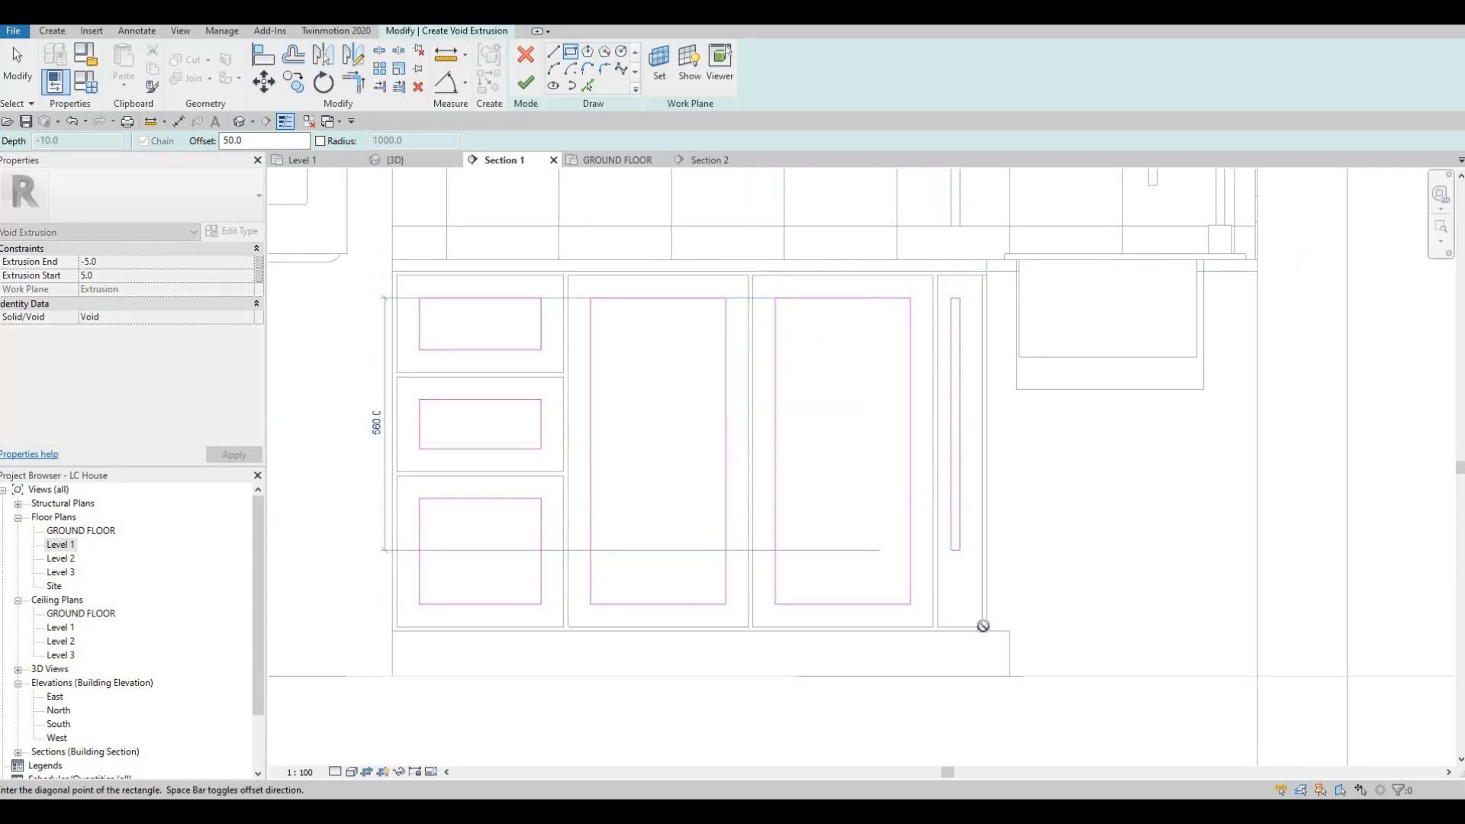
left_click(1015, 628)
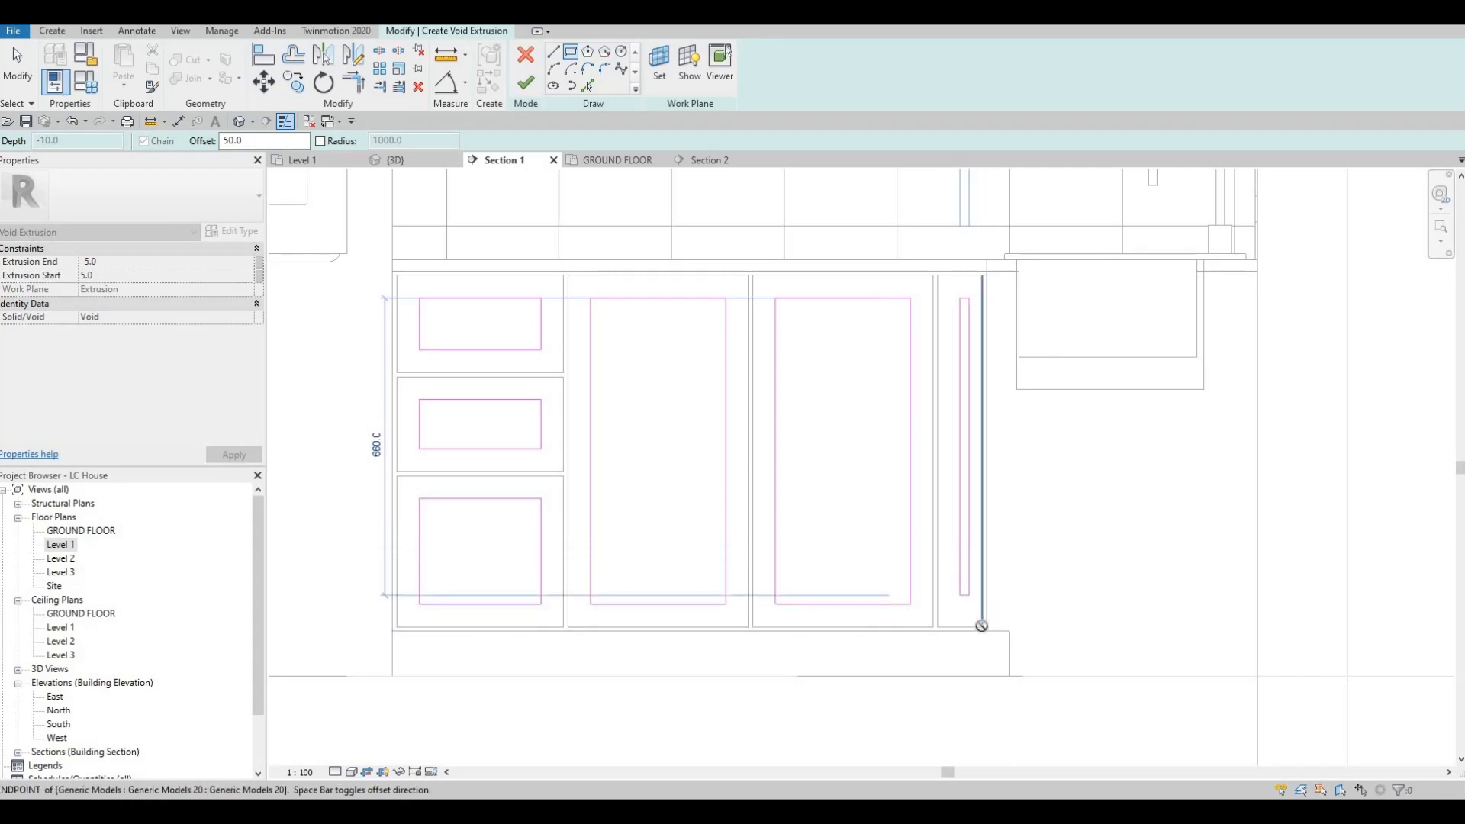
left_click(982, 628)
key("Escape")
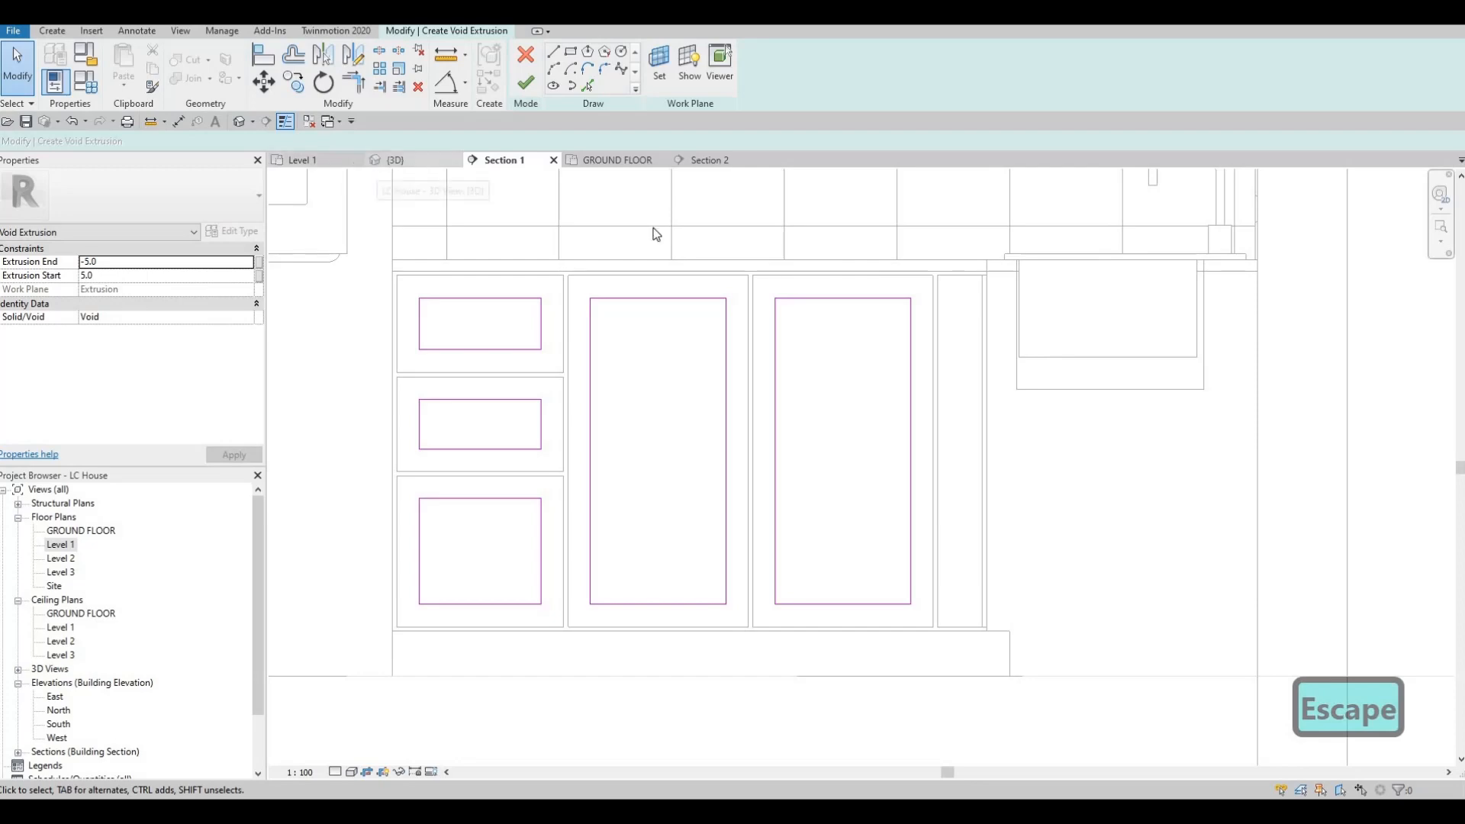
Step: Try to sketch a rectangle with a 50 mm inward offset on the narrow corner front in the 3D view
left_click(415, 163)
scroll(864, 221, "up", 8)
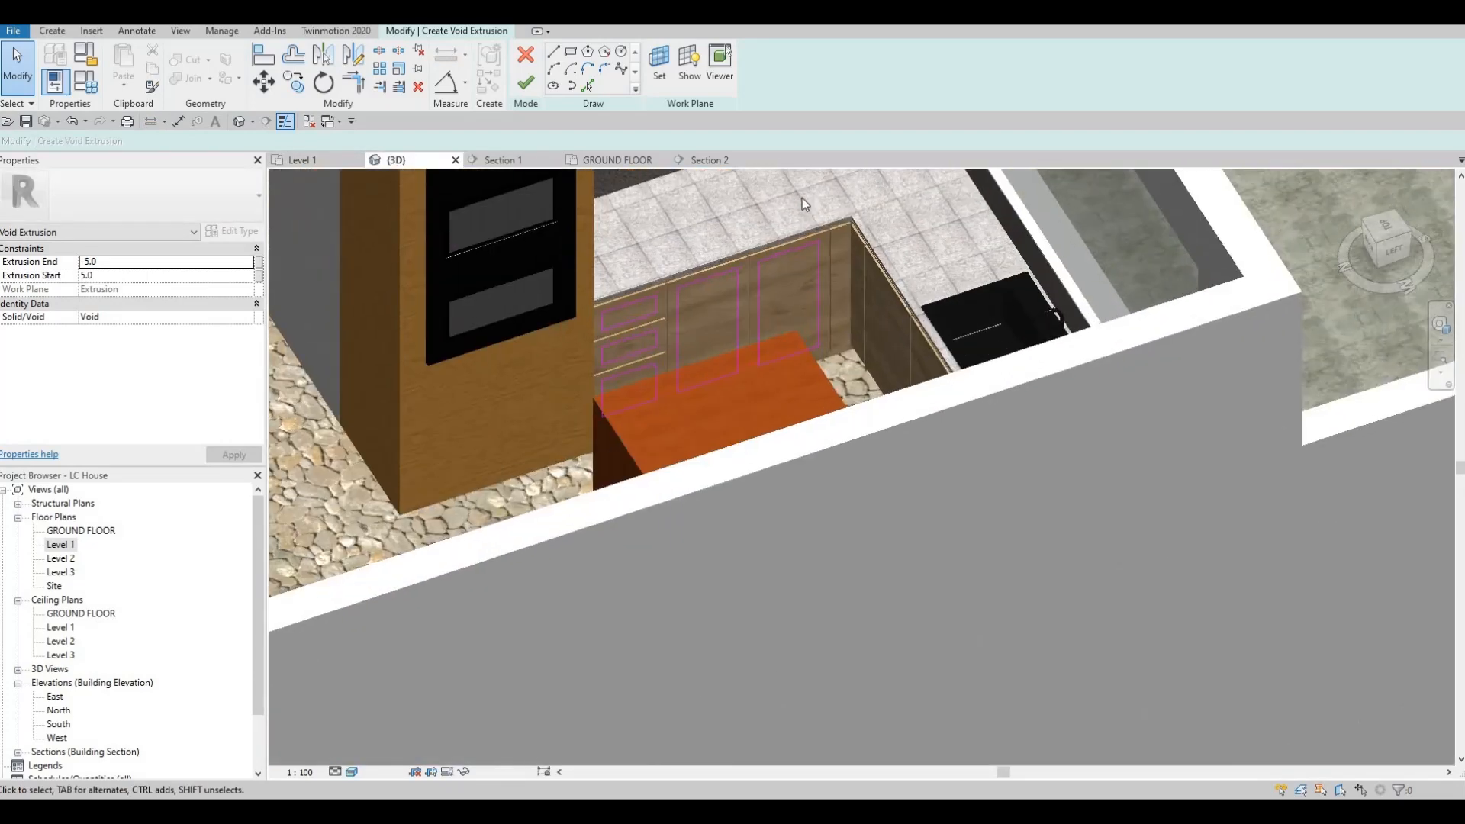
key("Return")
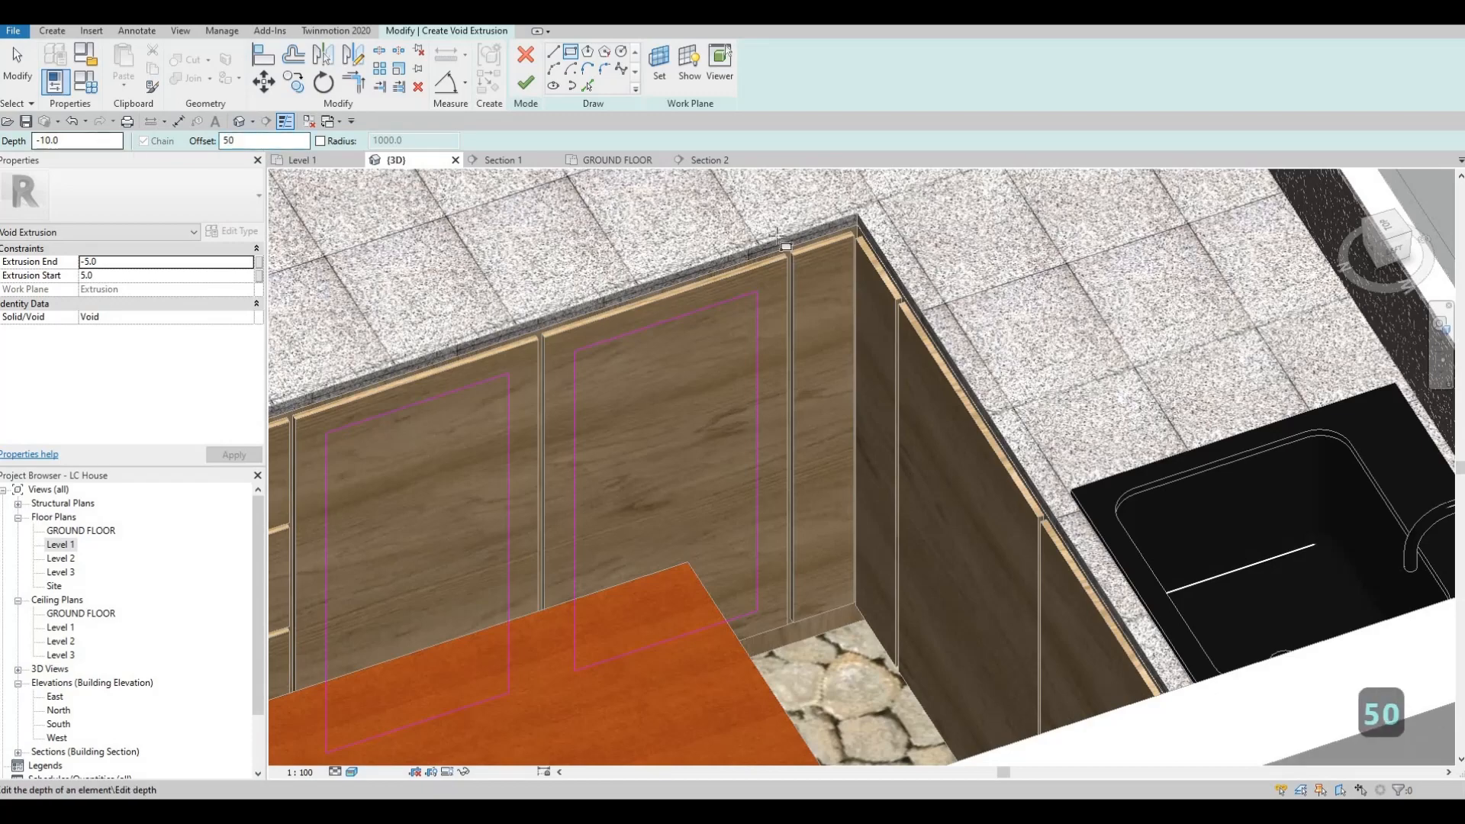
scroll(801, 275, "up", 3)
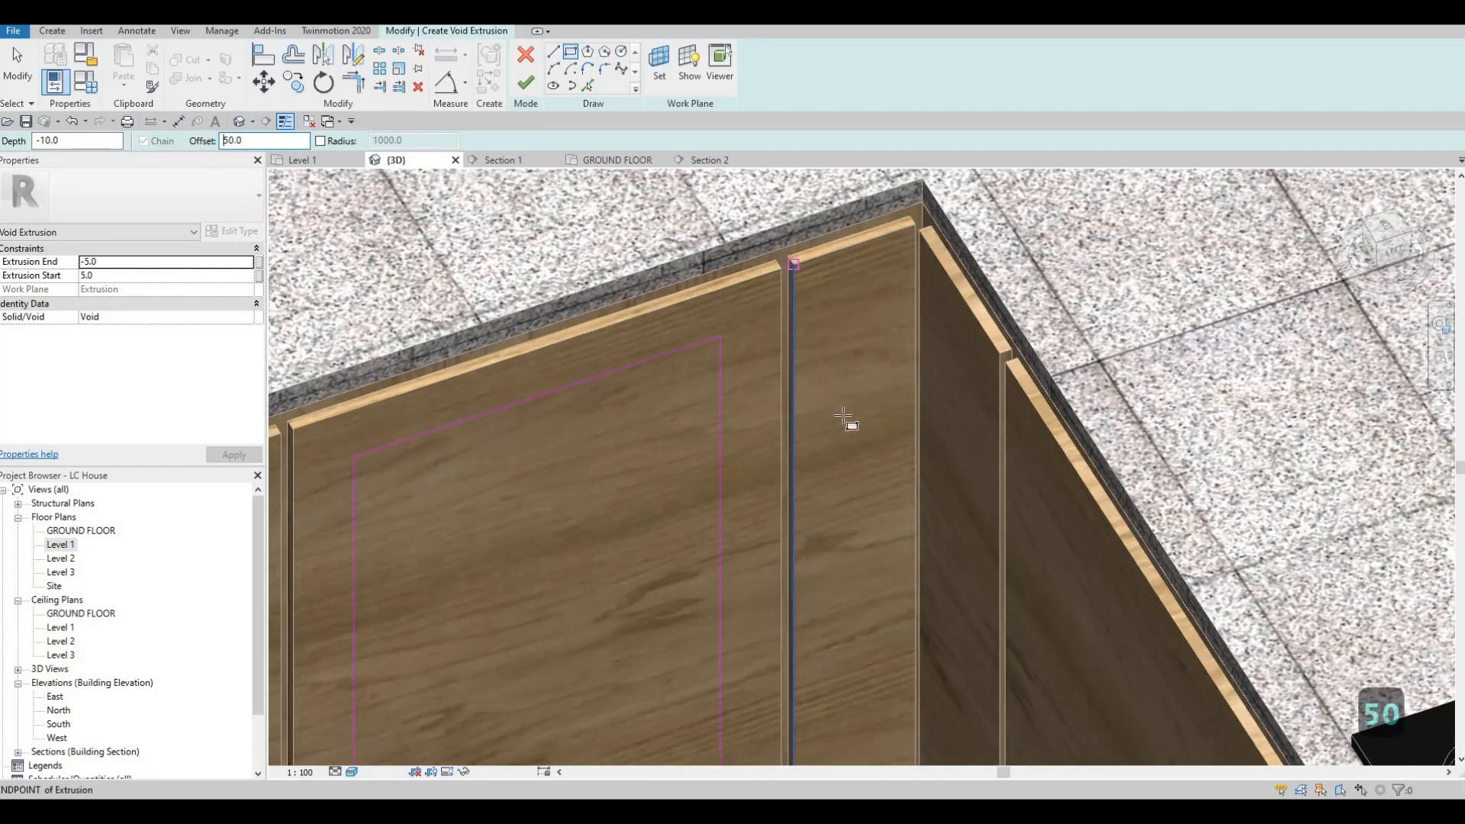
left_click(793, 265)
scroll(861, 497, "up", 1)
middle_click_drag(860, 497, 806, 384)
key("space")
middle_click_drag(814, 435, 777, 221)
middle_click_drag(845, 662, 831, 450)
scroll(848, 523, "up", 4)
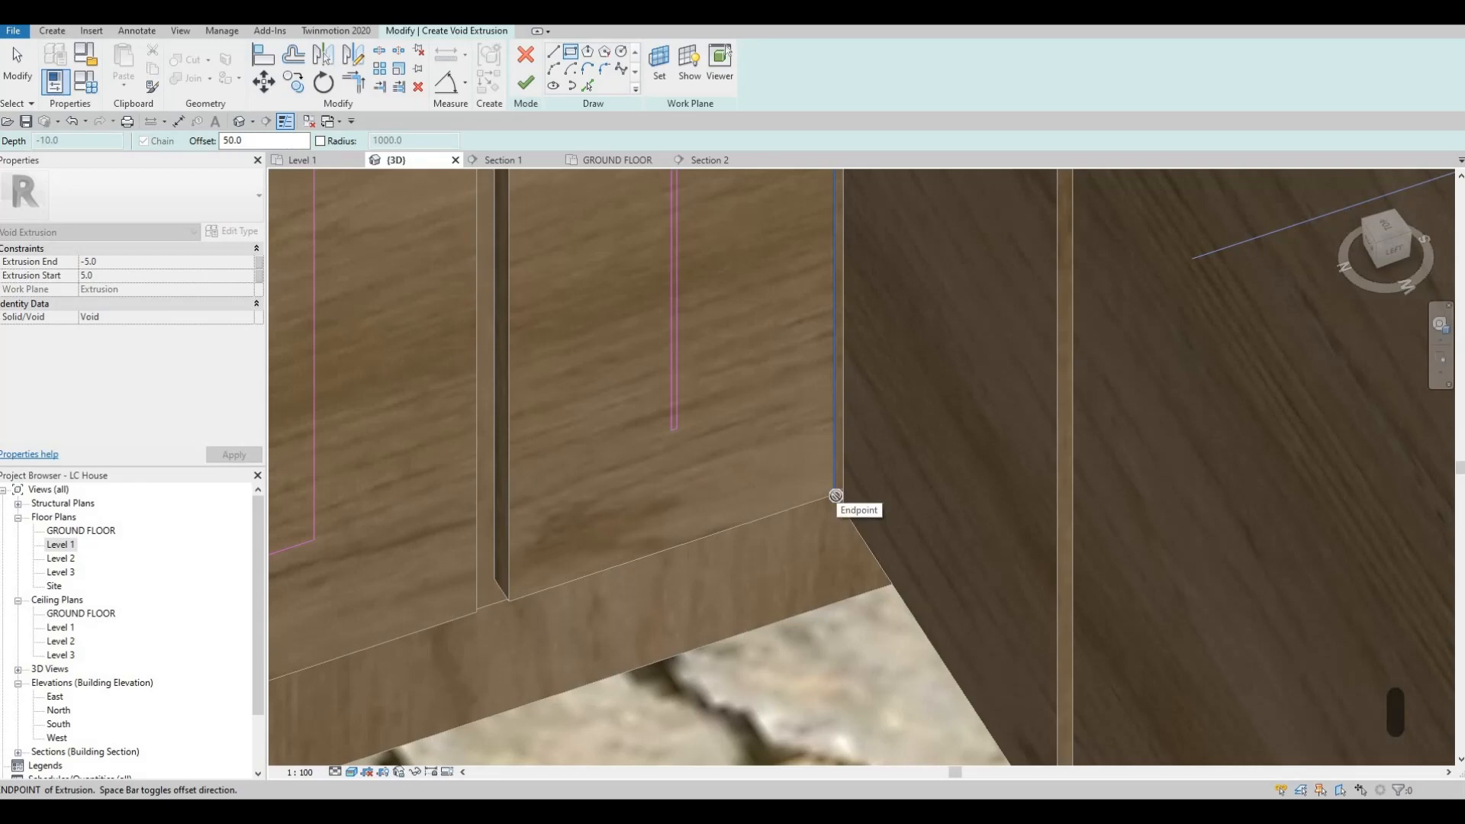
left_click(839, 498)
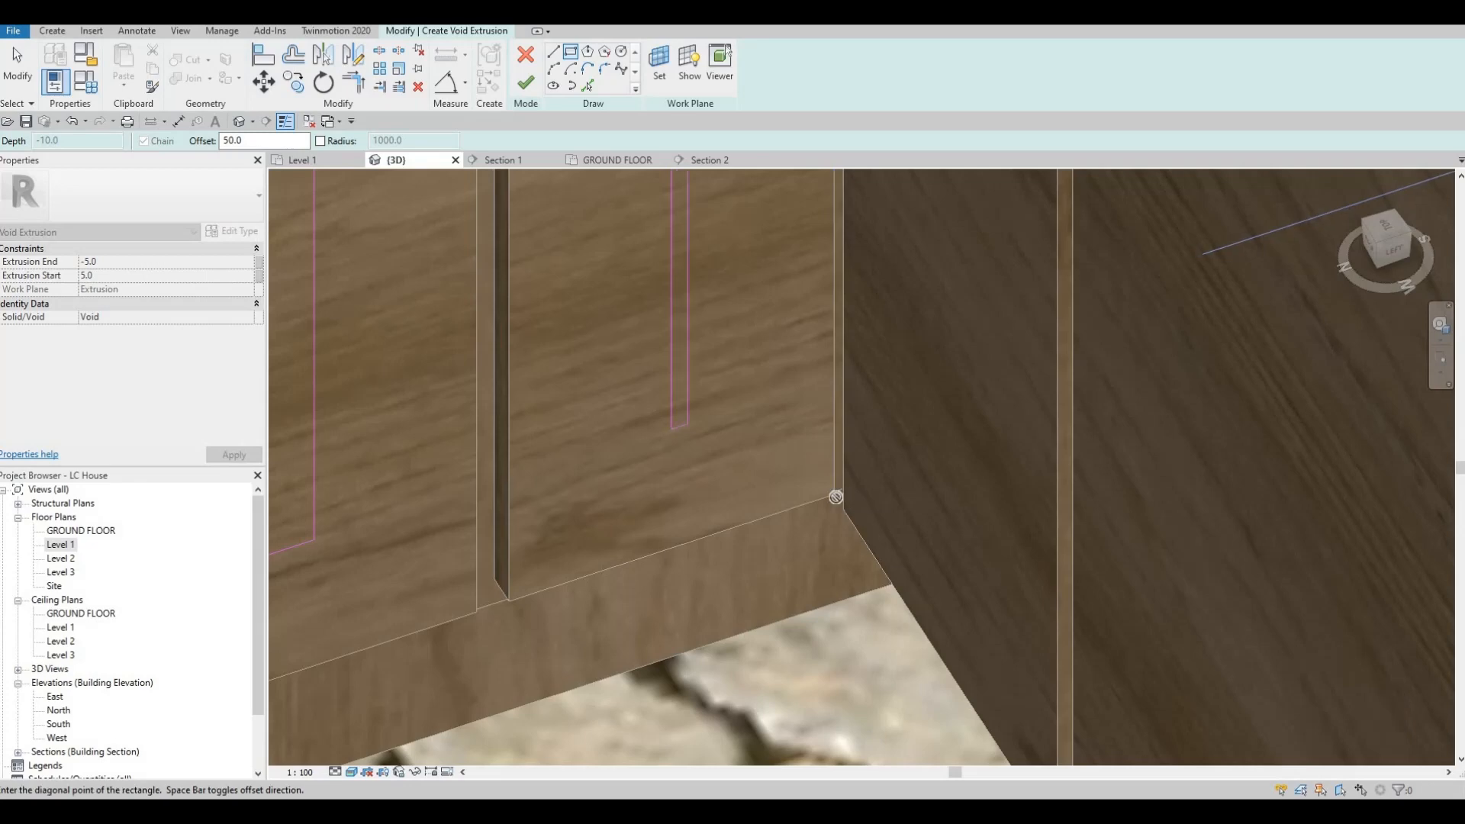
scroll(755, 454, "down", 5)
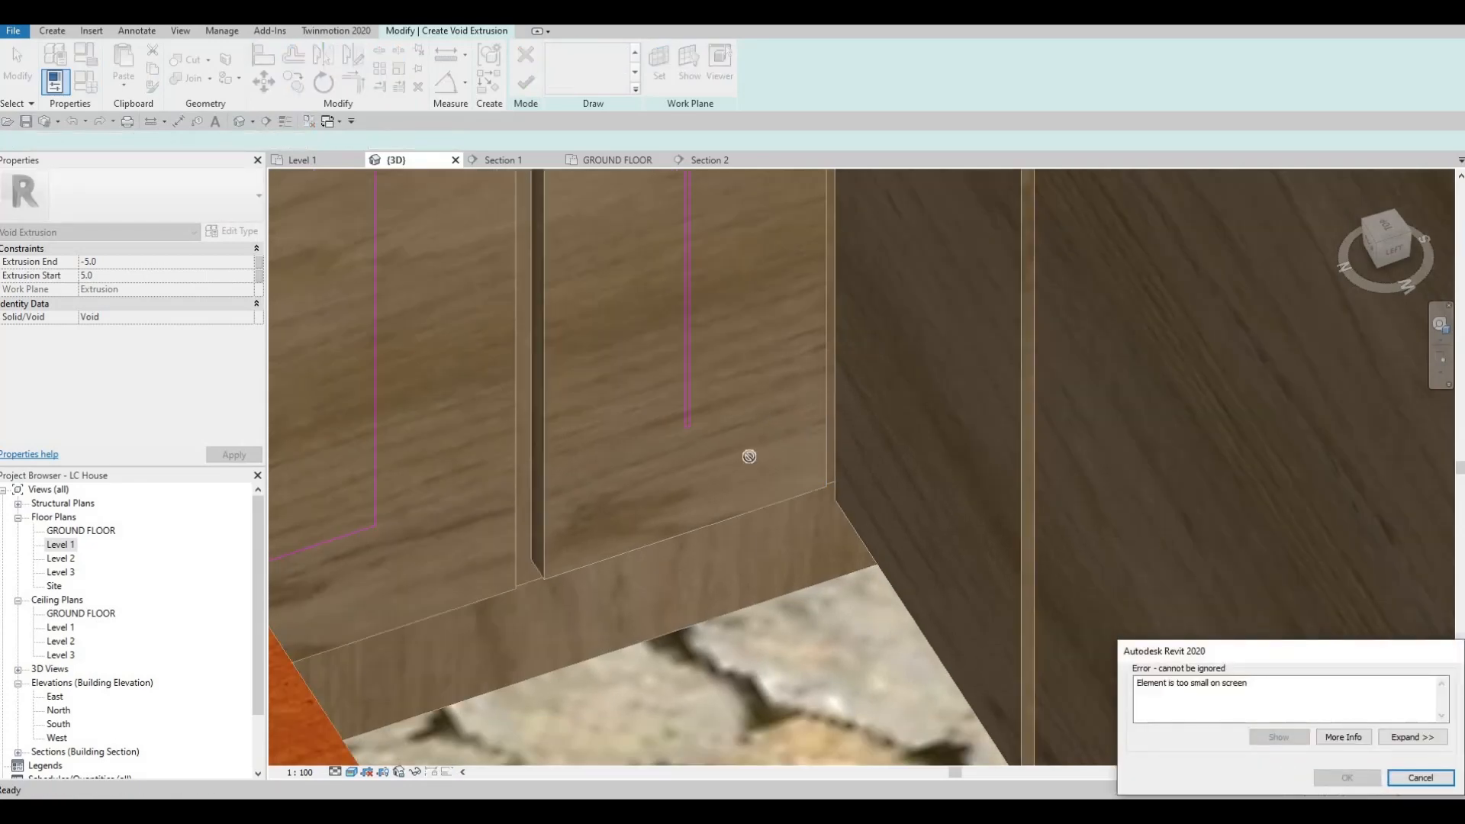
scroll(729, 267, "down", 4)
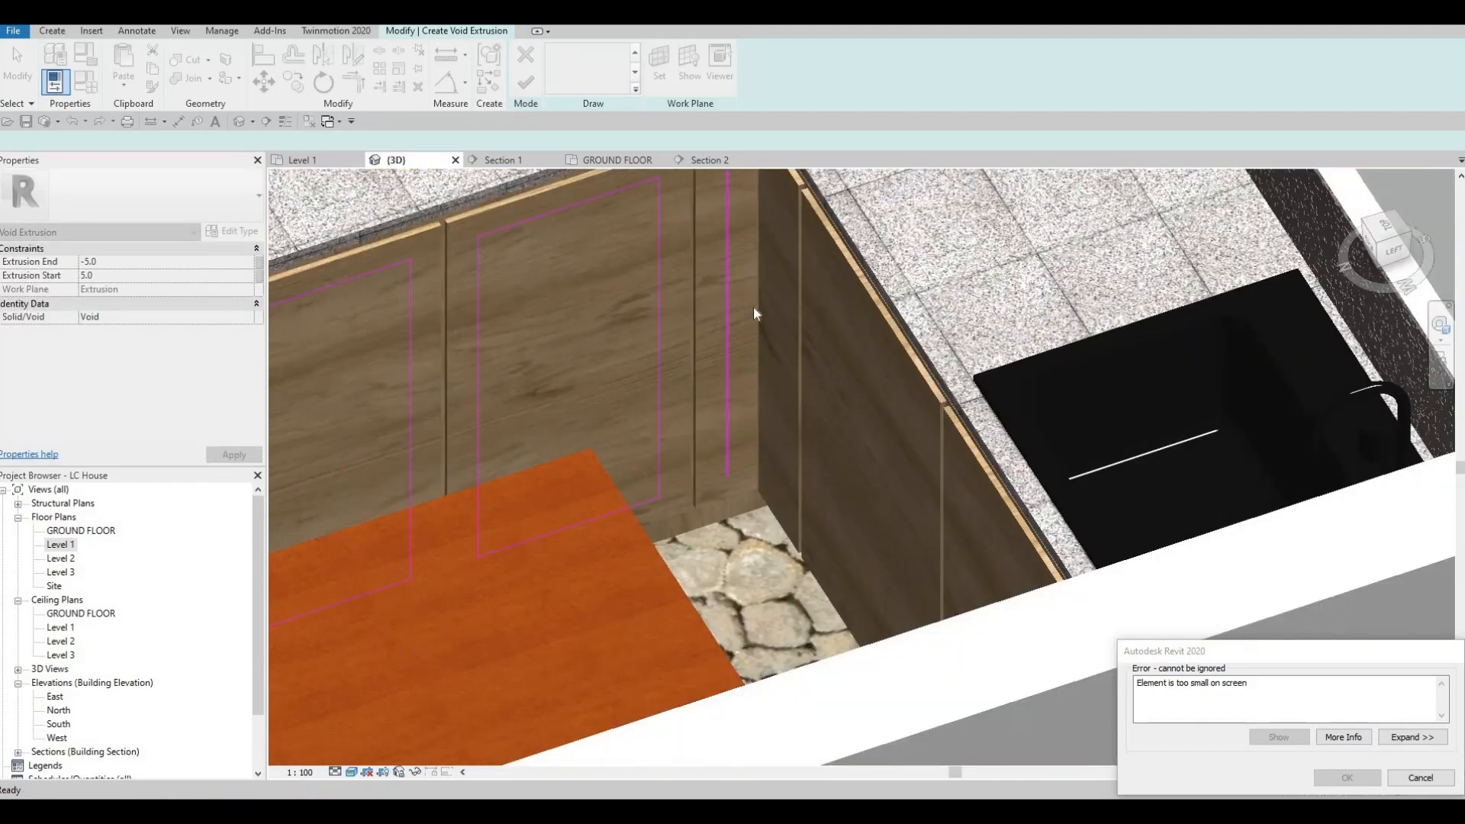
middle_click_drag(724, 178, 753, 297)
scroll(752, 296, "up", 3)
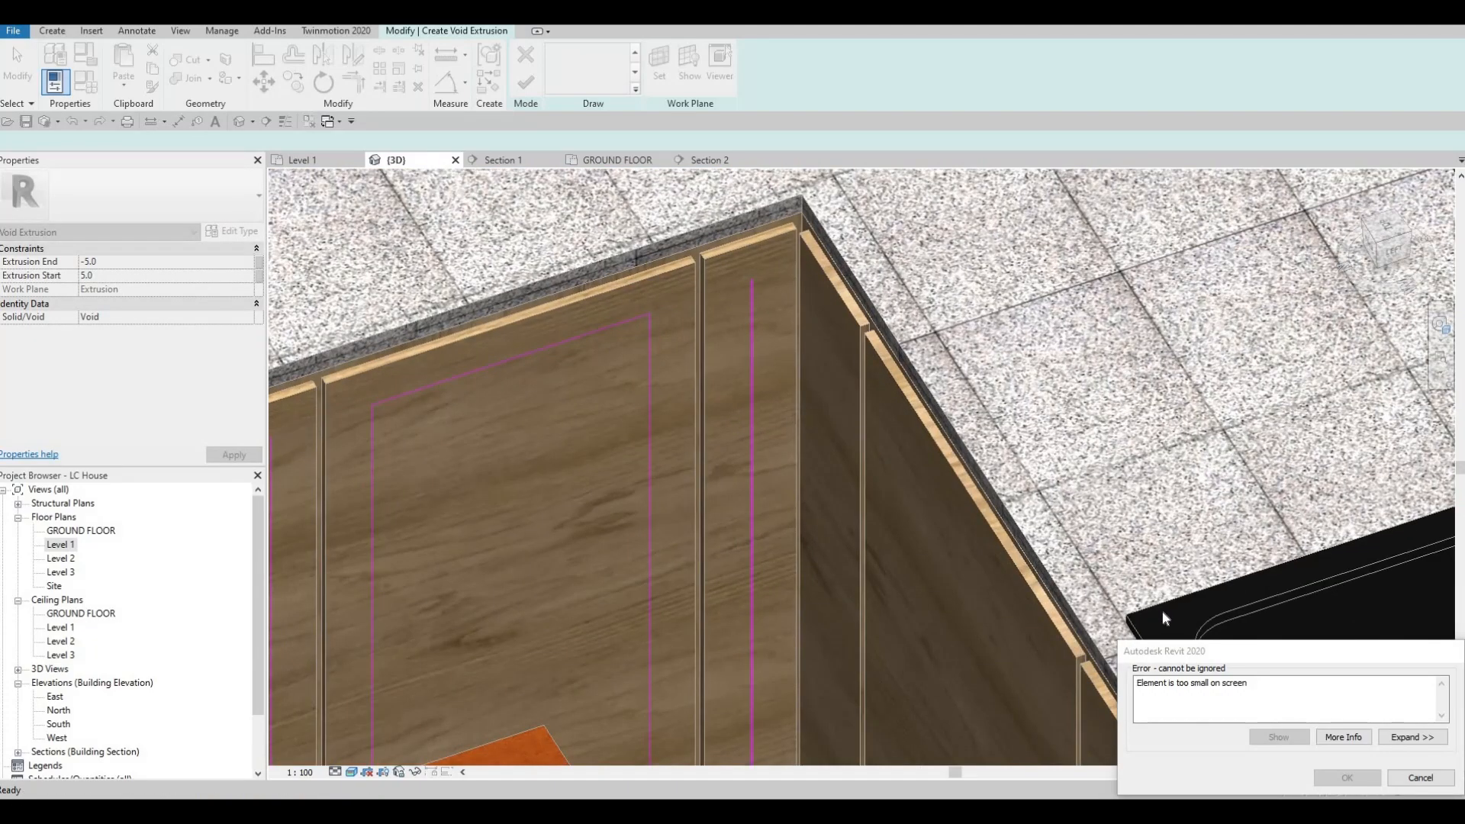
key("Escape")
key("Escape")
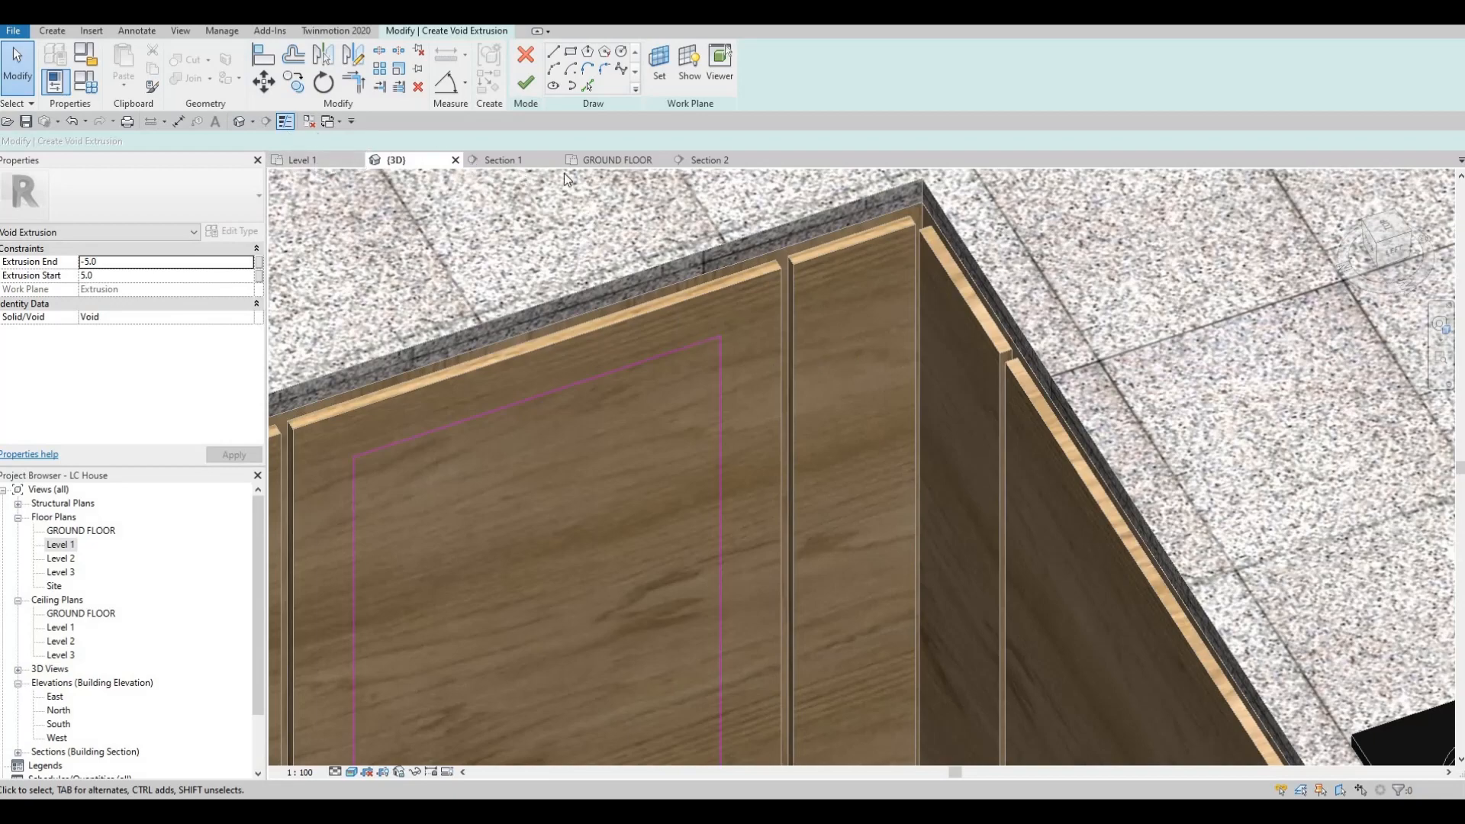
Step: Sketch a rectangle inset 50 mm from the edges of the narrow corner front in Section 1
left_click(501, 159)
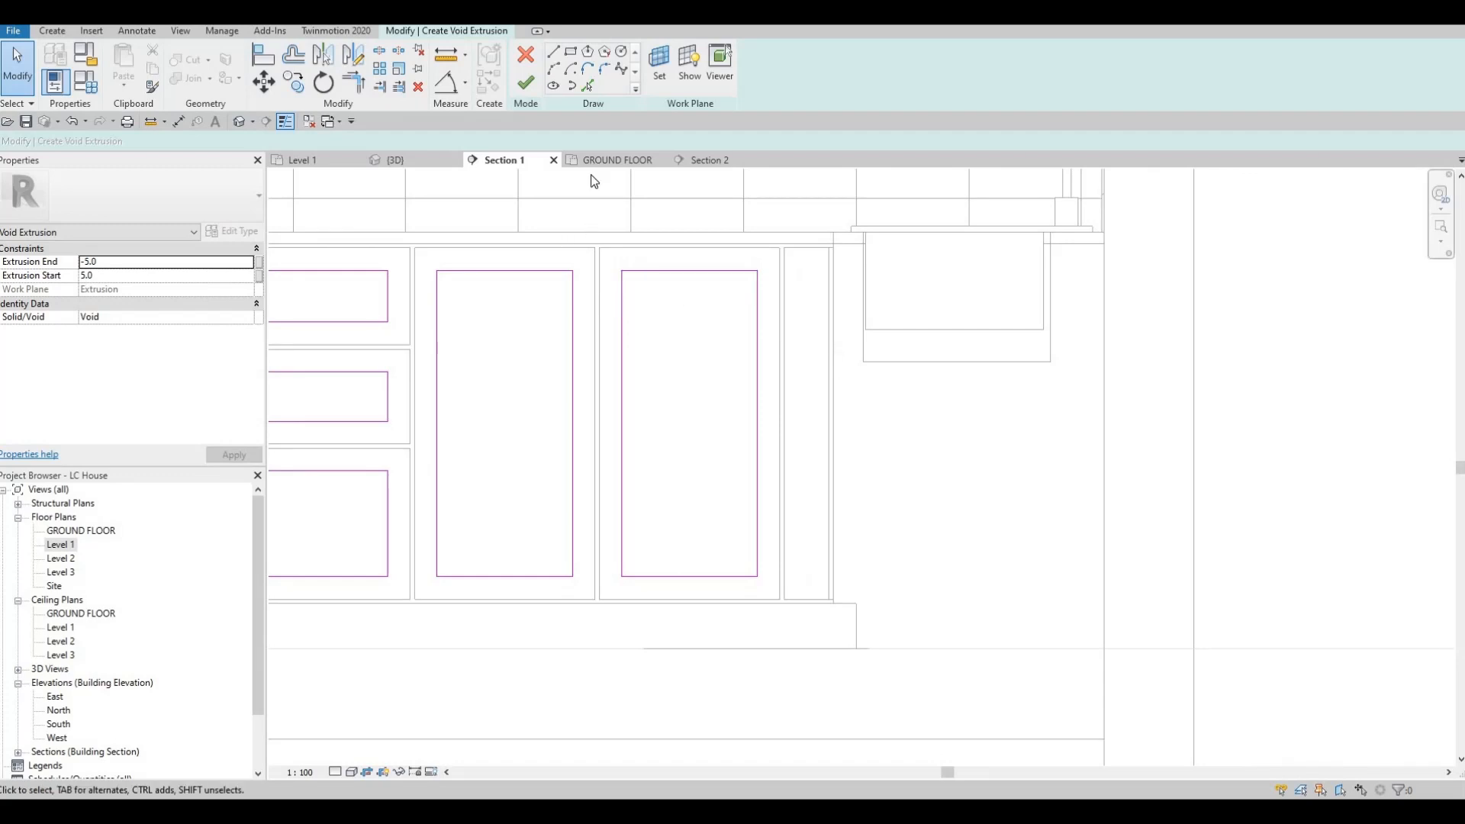
left_click(570, 55)
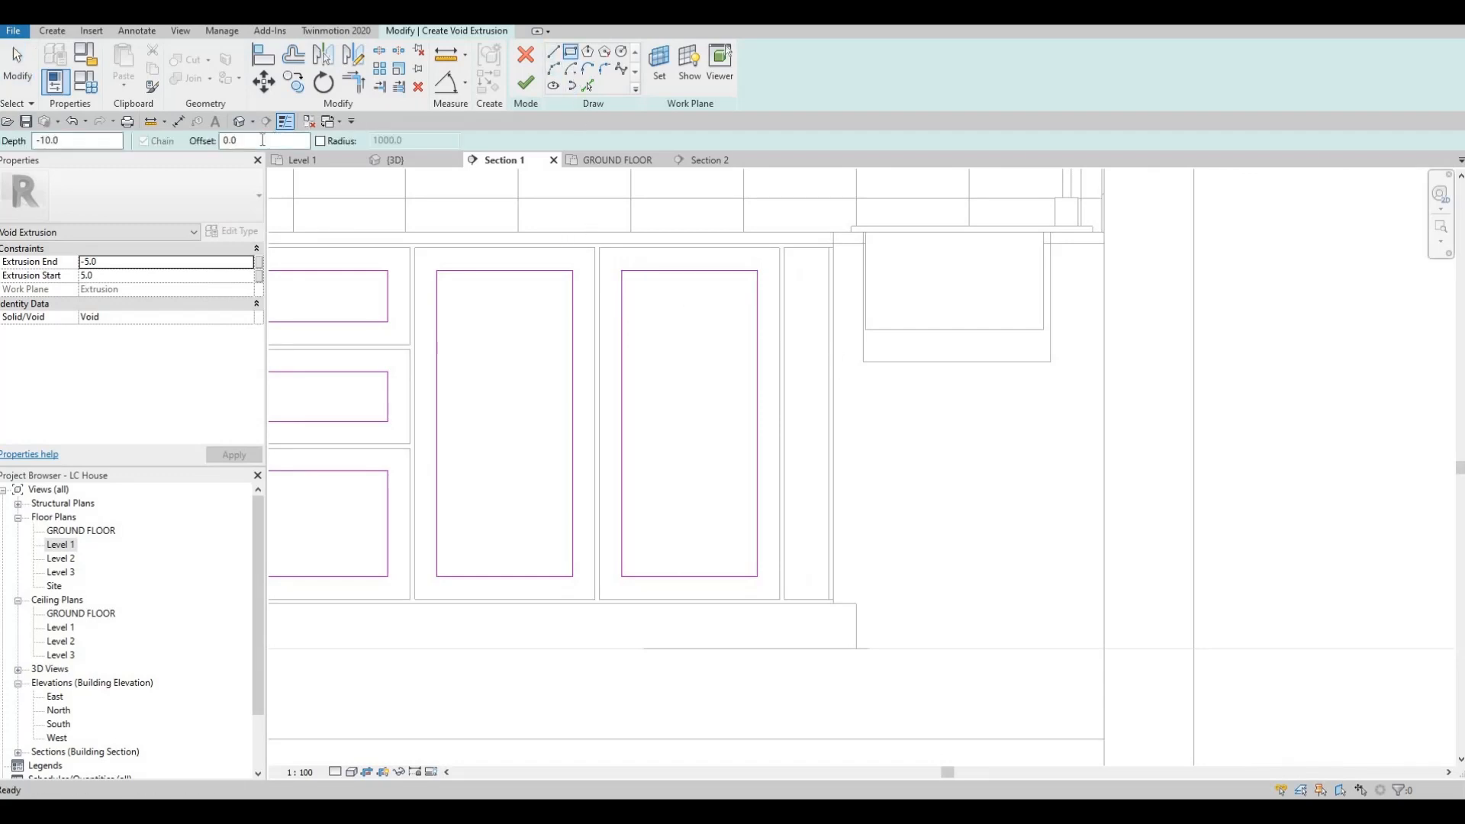
left_click(252, 140)
type("50")
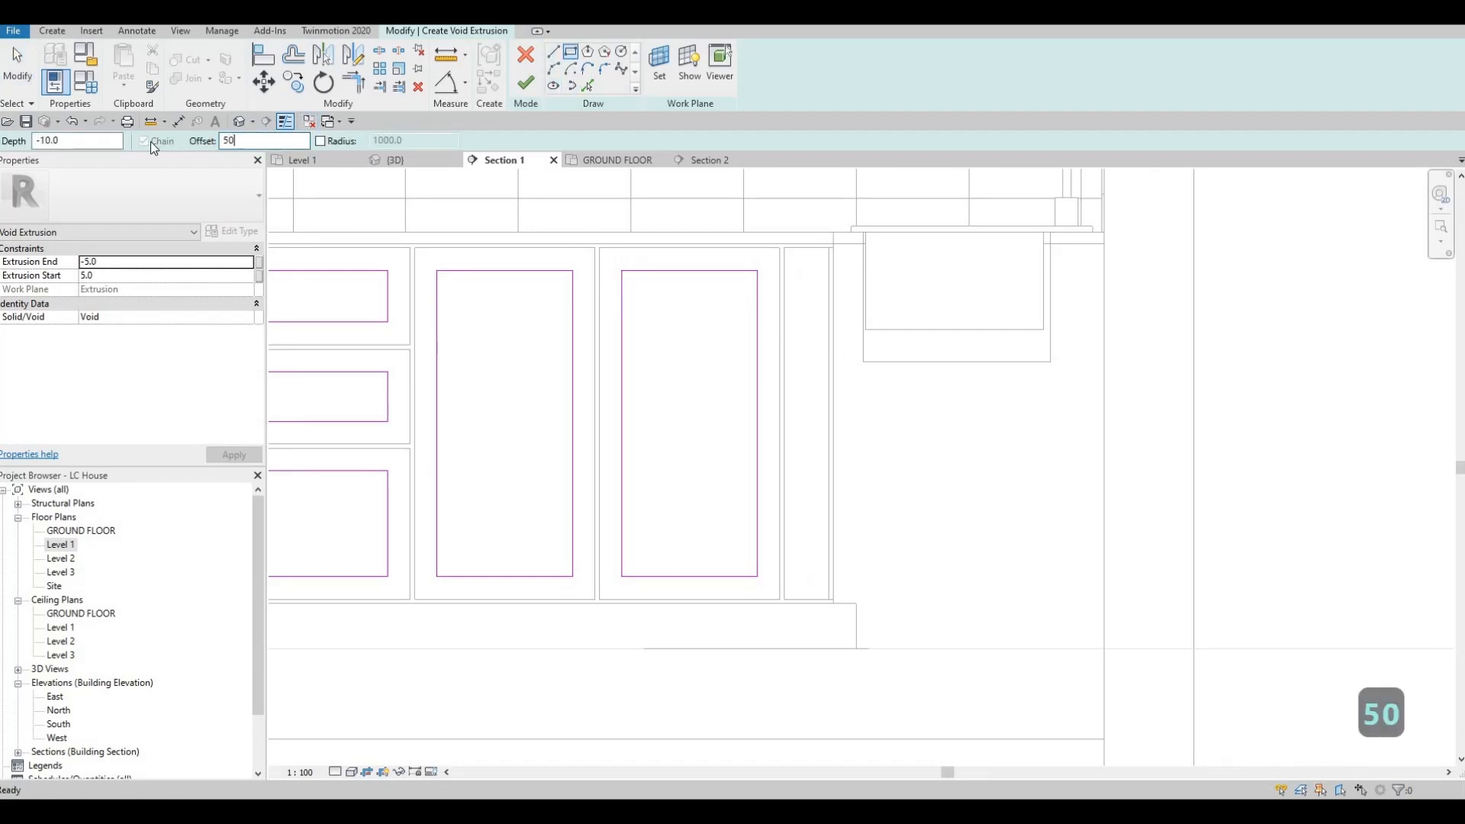
left_click(786, 249)
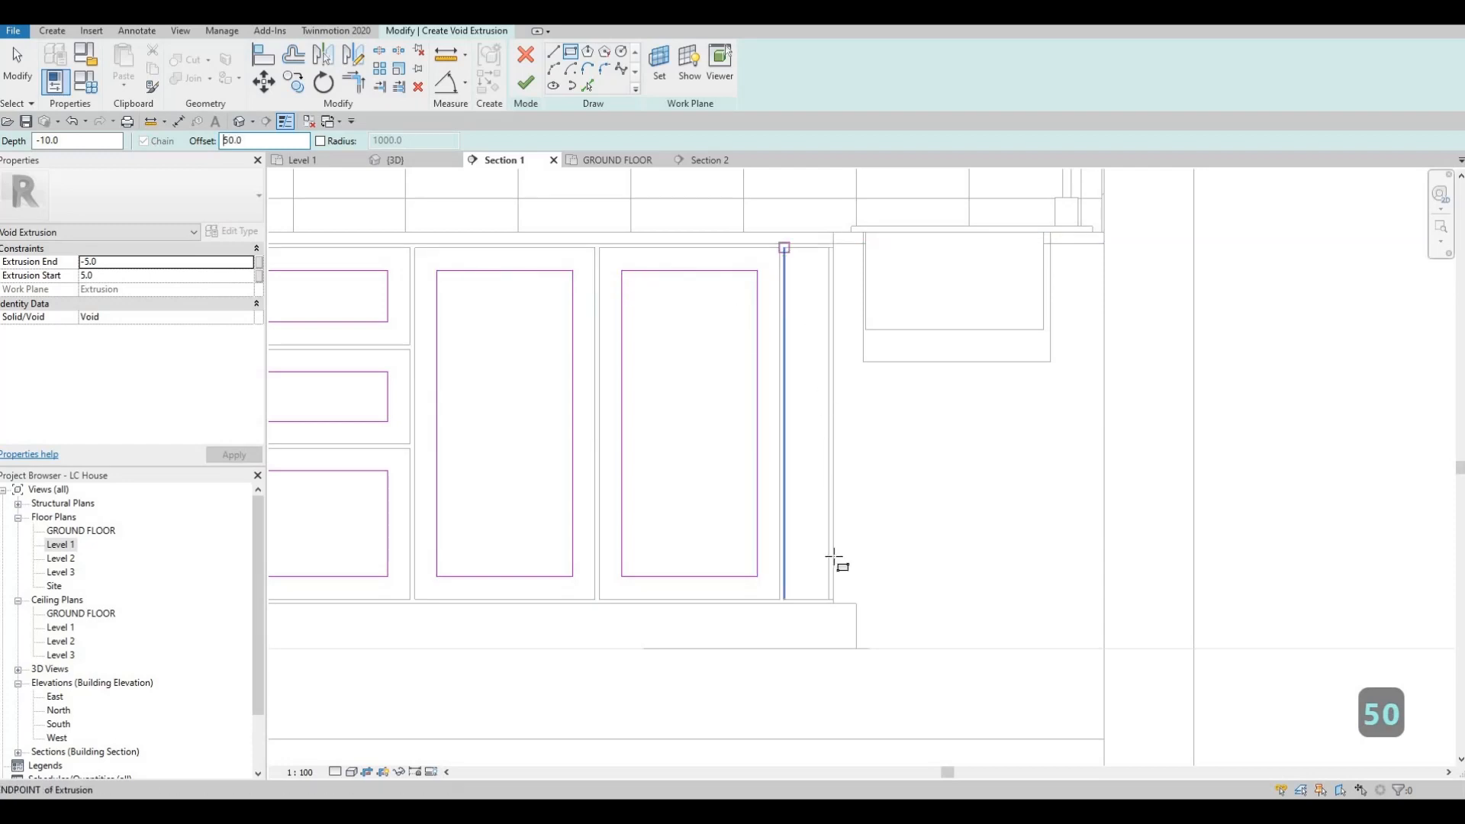
key("space")
scroll(835, 604, "up", 2)
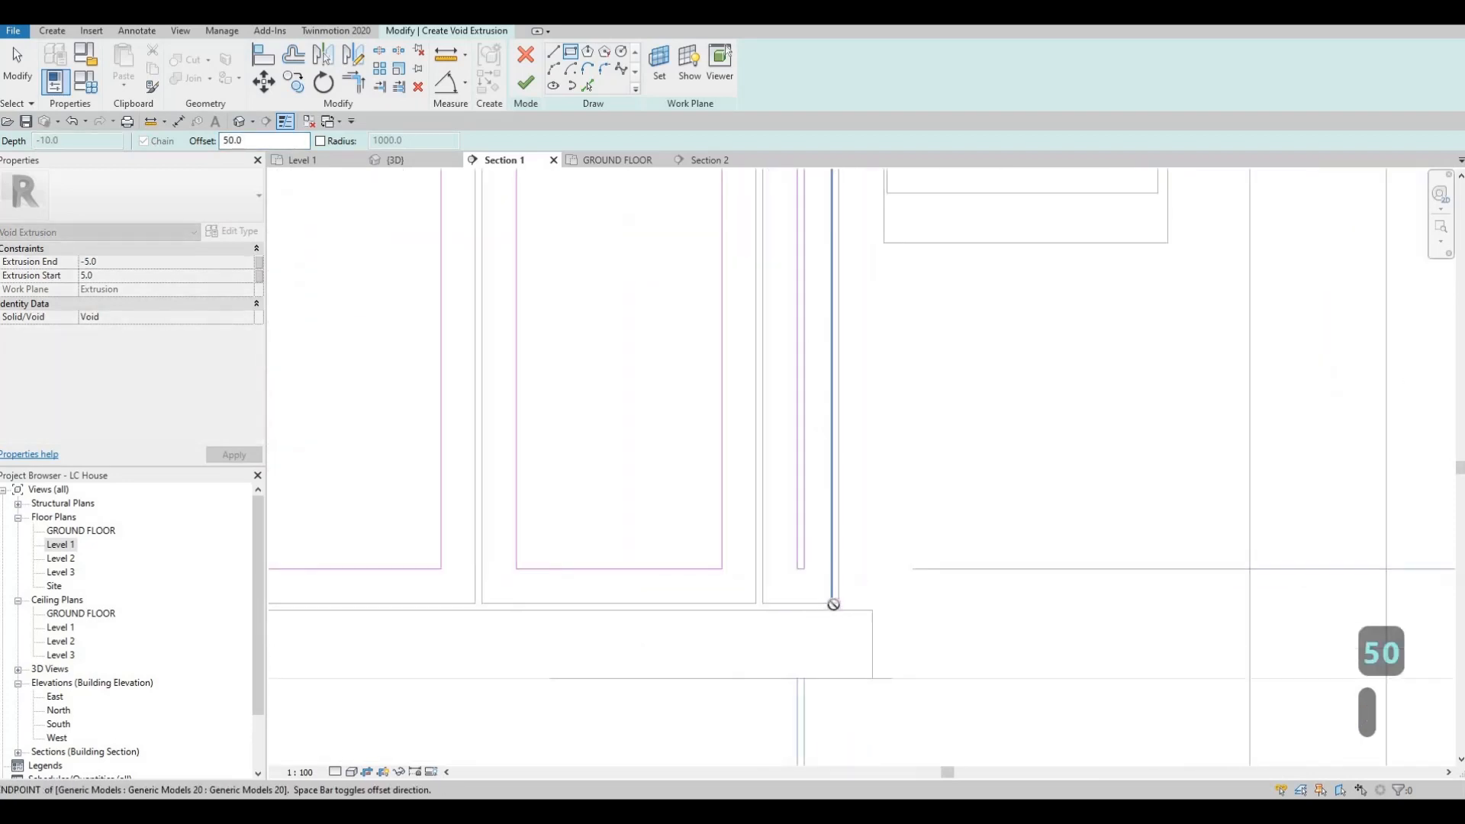
left_click(839, 605)
key("Escape")
key("Escape")
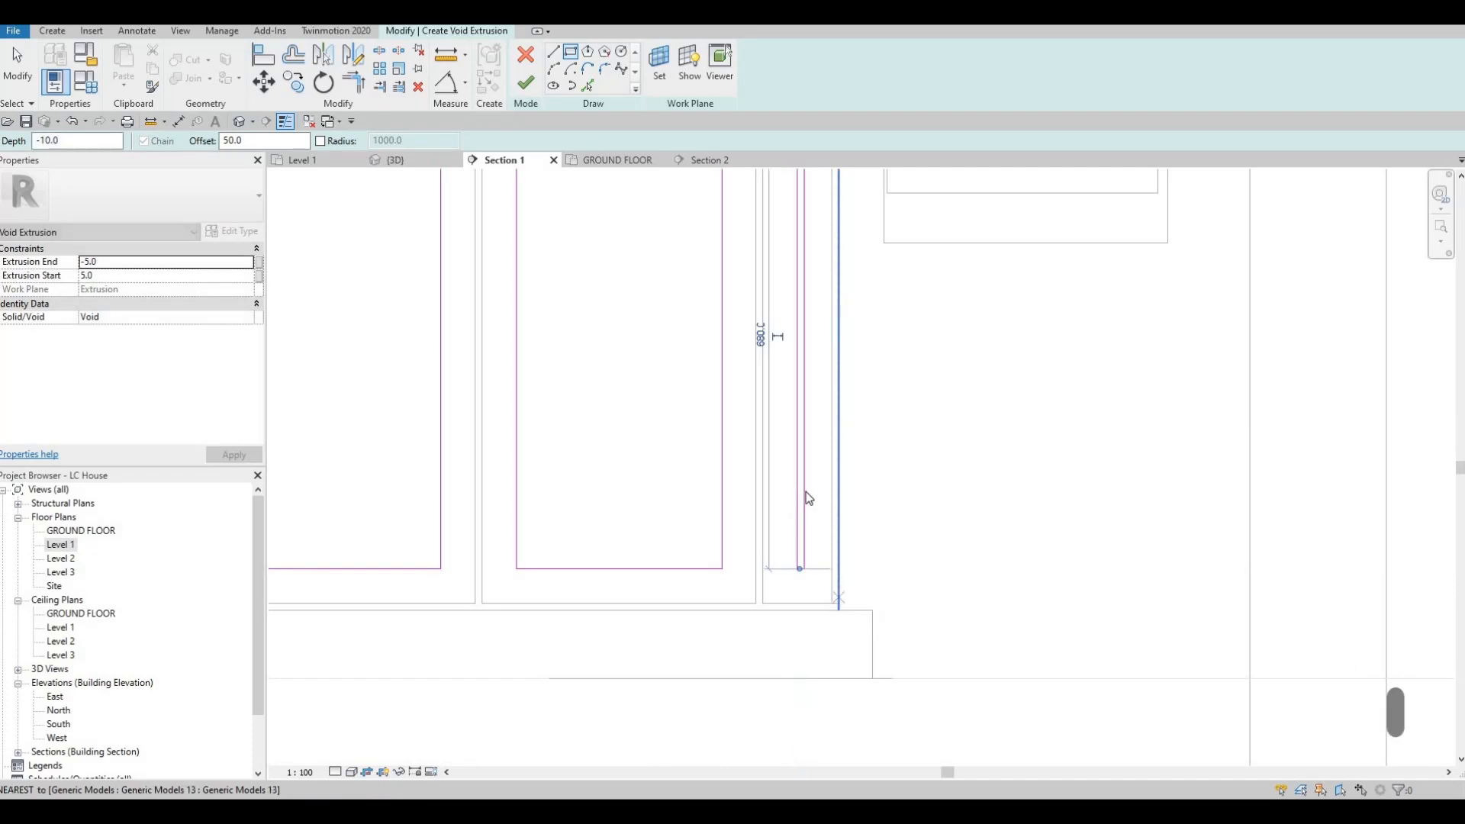
Step: Nudge the right line of the narrow front's rectangle outward to make the rectangle 25 mm wide
left_click(806, 497)
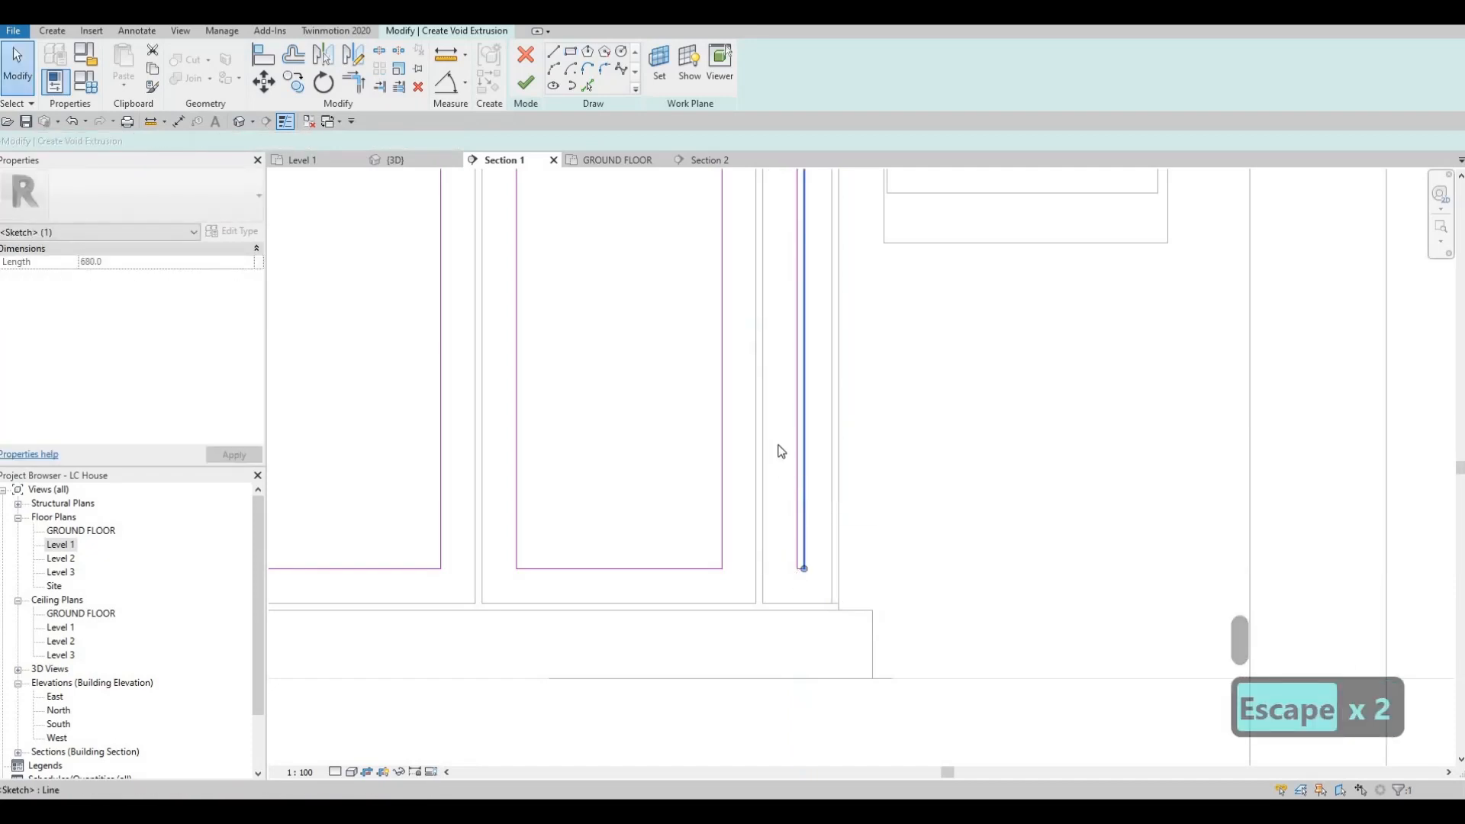
scroll(780, 451, "down", 2)
key("Right")
key("Right")
key("Right")
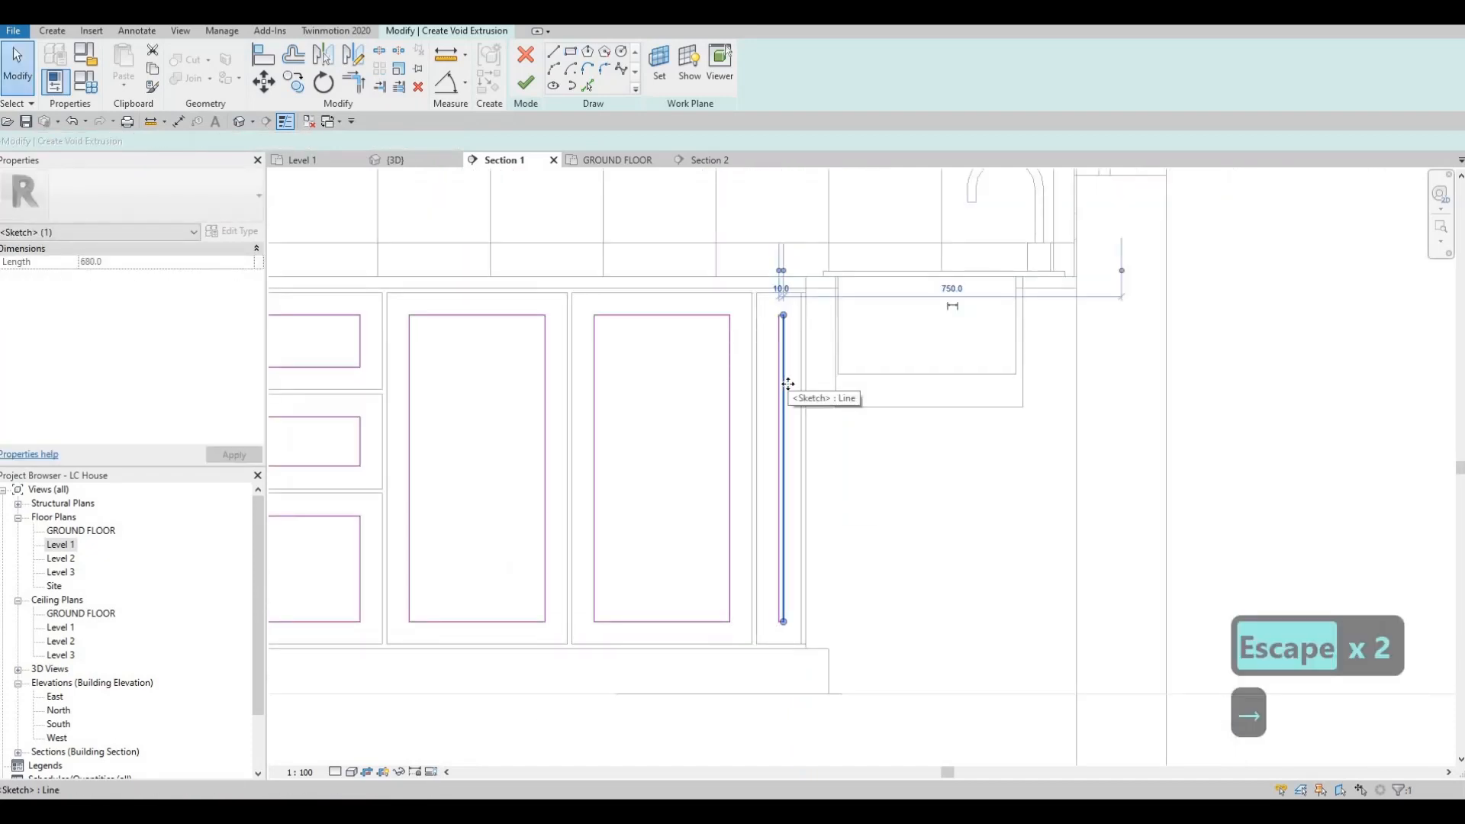
Step: Widen the narrow front's rectangle by nudging its left line outward in small increments, finishing in the 3D view
left_click(780, 377)
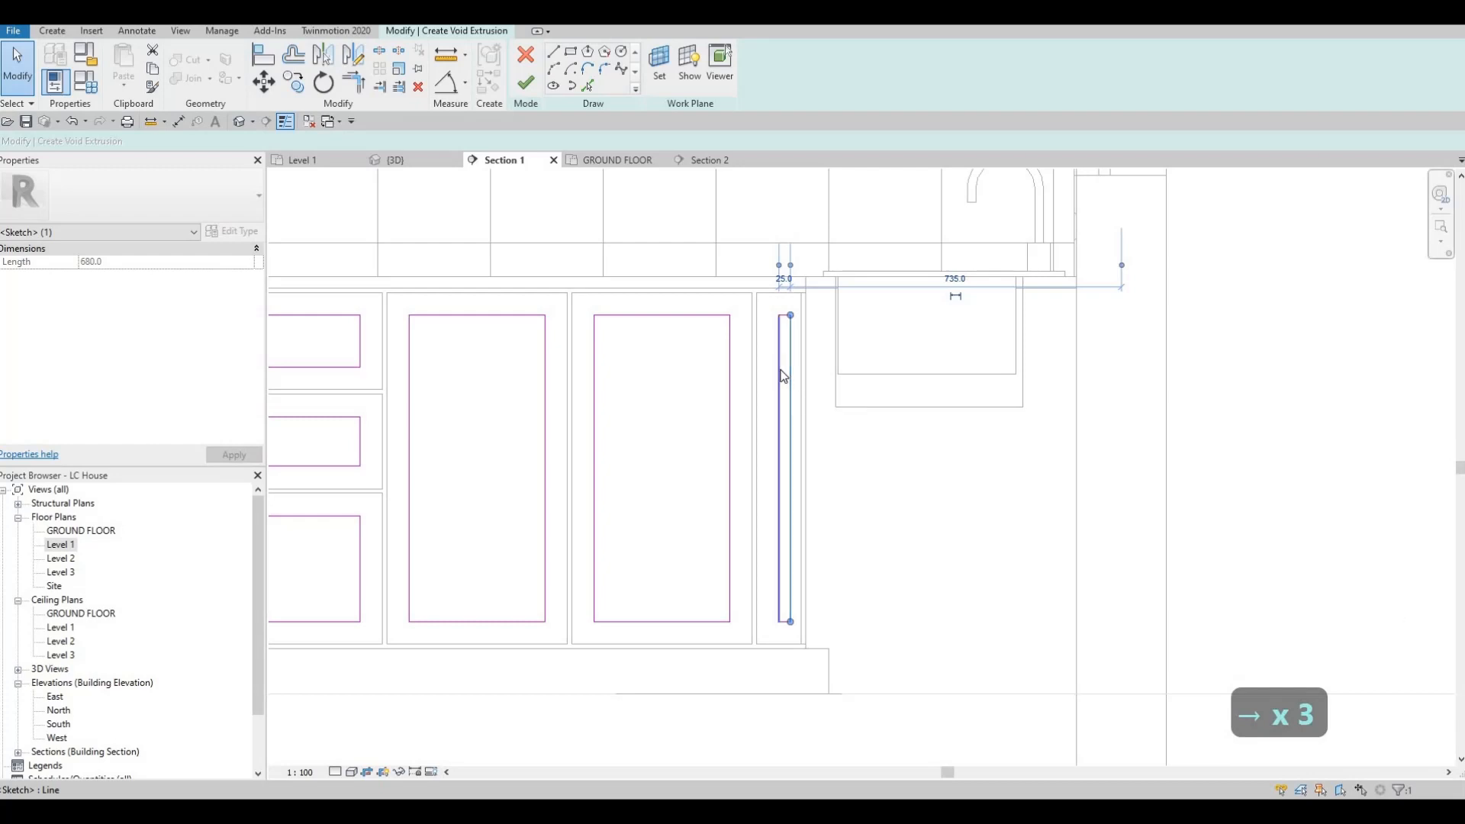
key("Left")
key("Left")
key("Left")
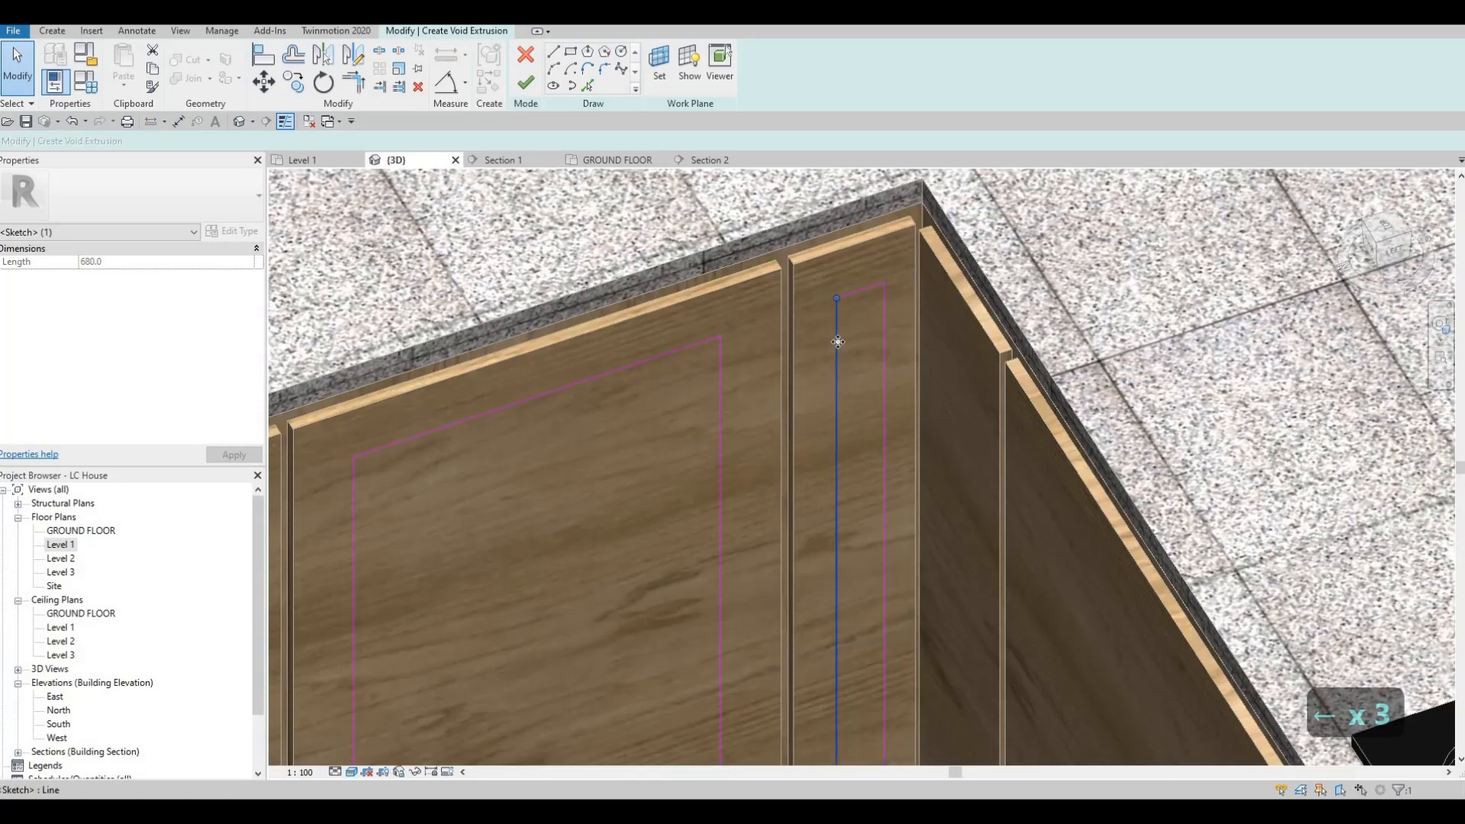
key("Left")
key("Left")
key("Escape")
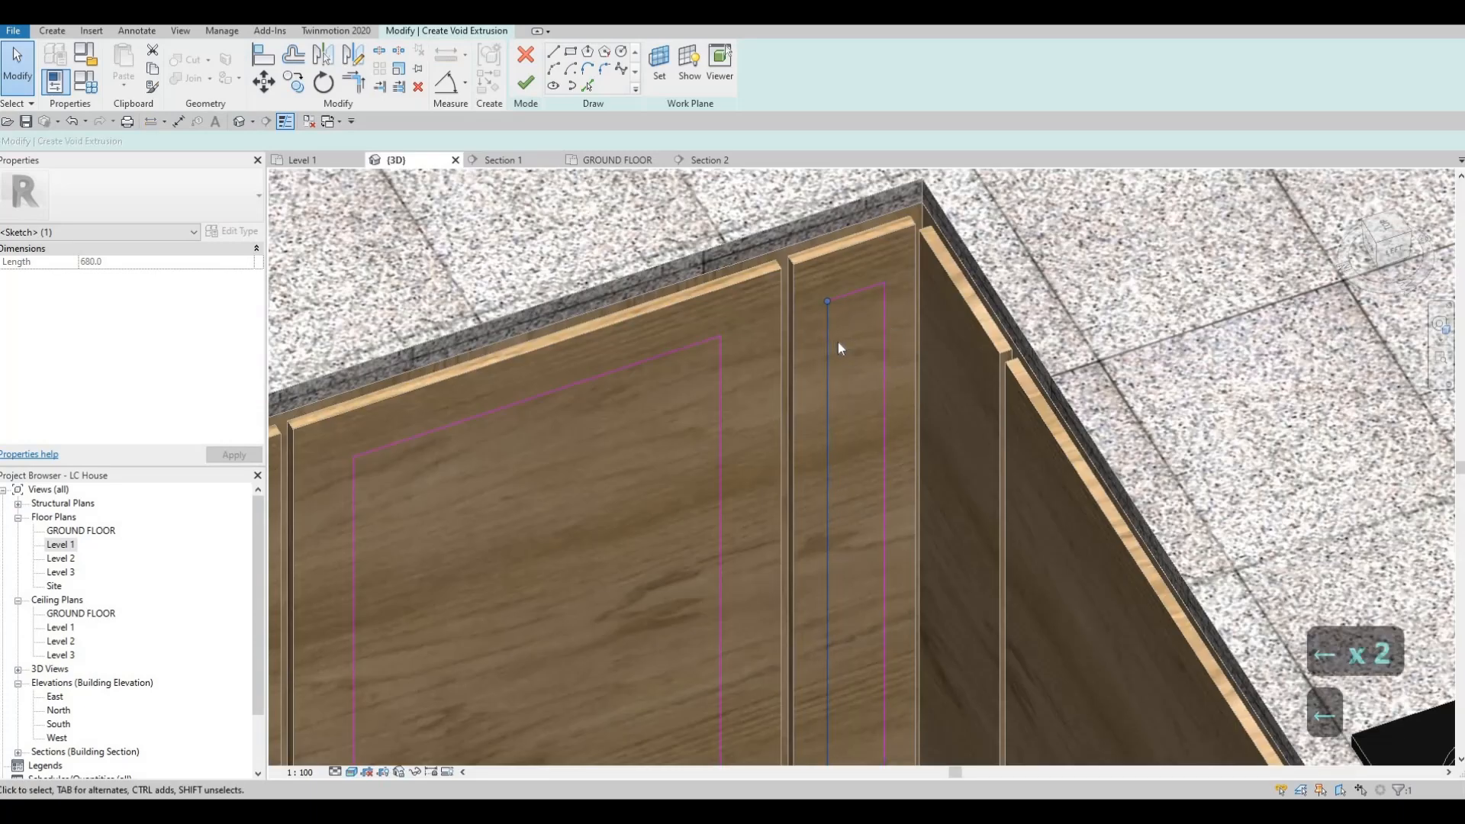
Step: Nudge the right line of the narrow front's rectangle one more increment toward the cabinet corner
left_click(885, 350)
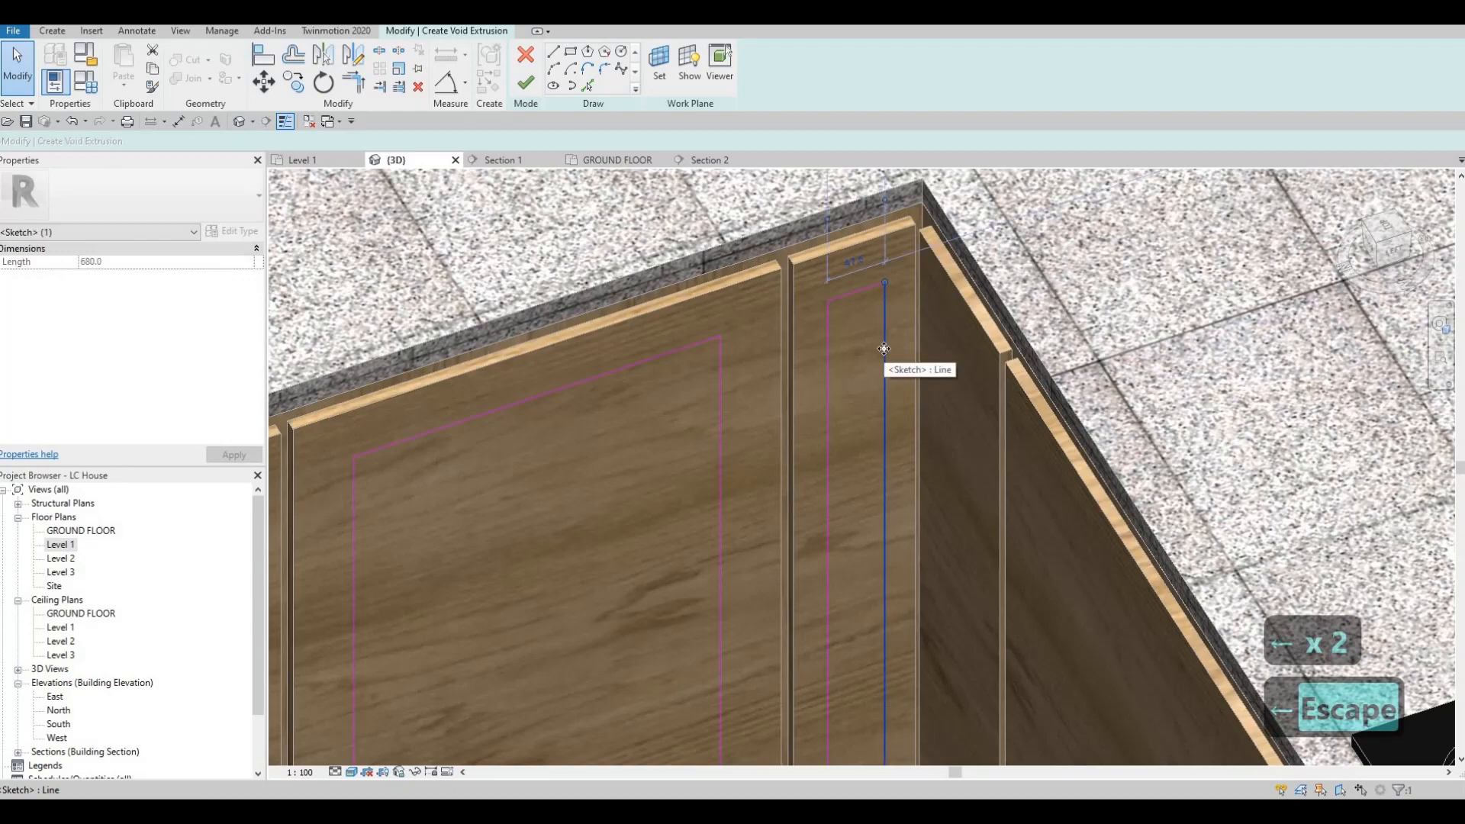
key("Right")
key("Escape")
scroll(854, 344, "down", 4)
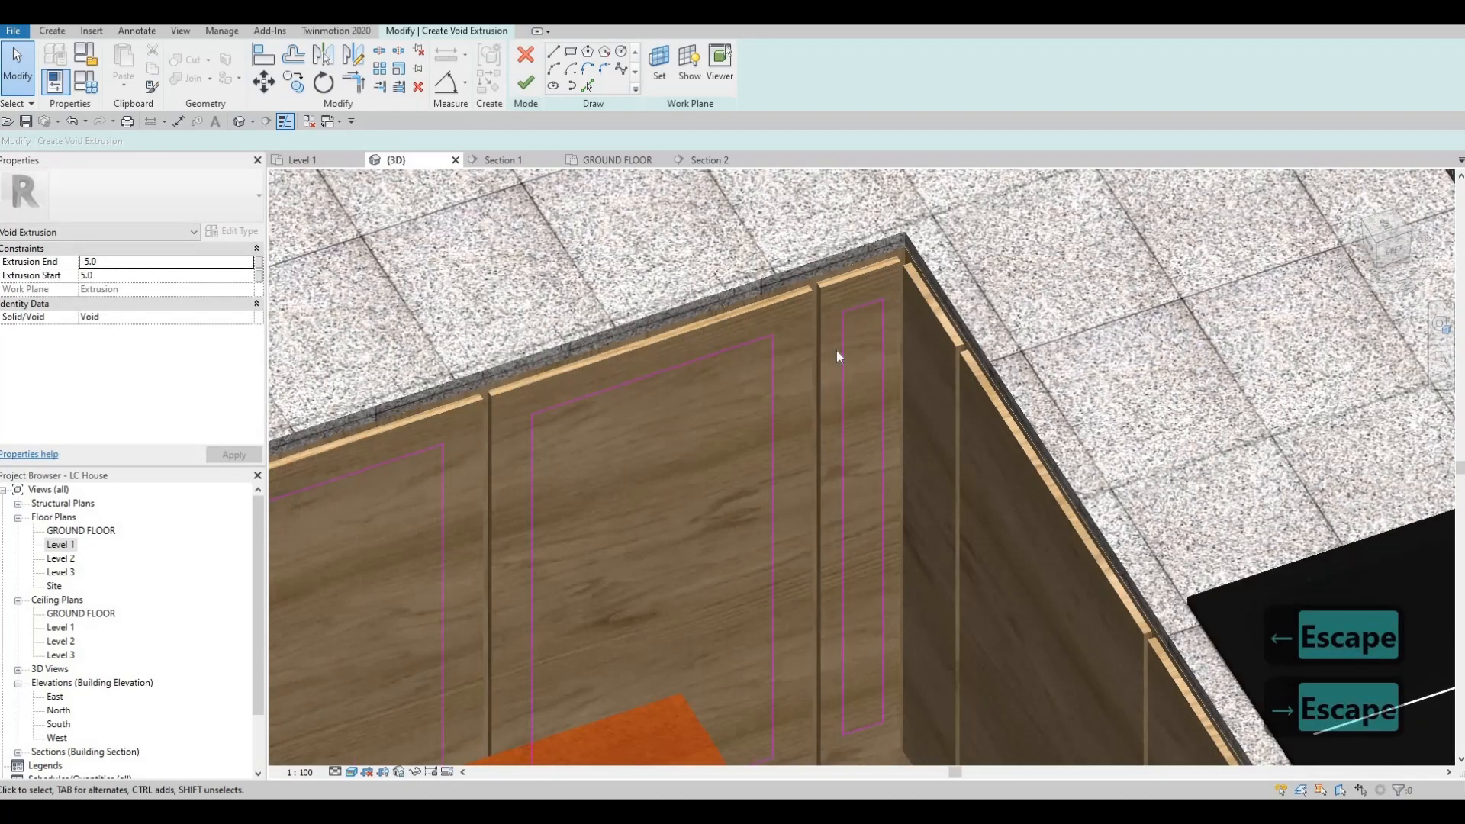
scroll(884, 430, "down", 2)
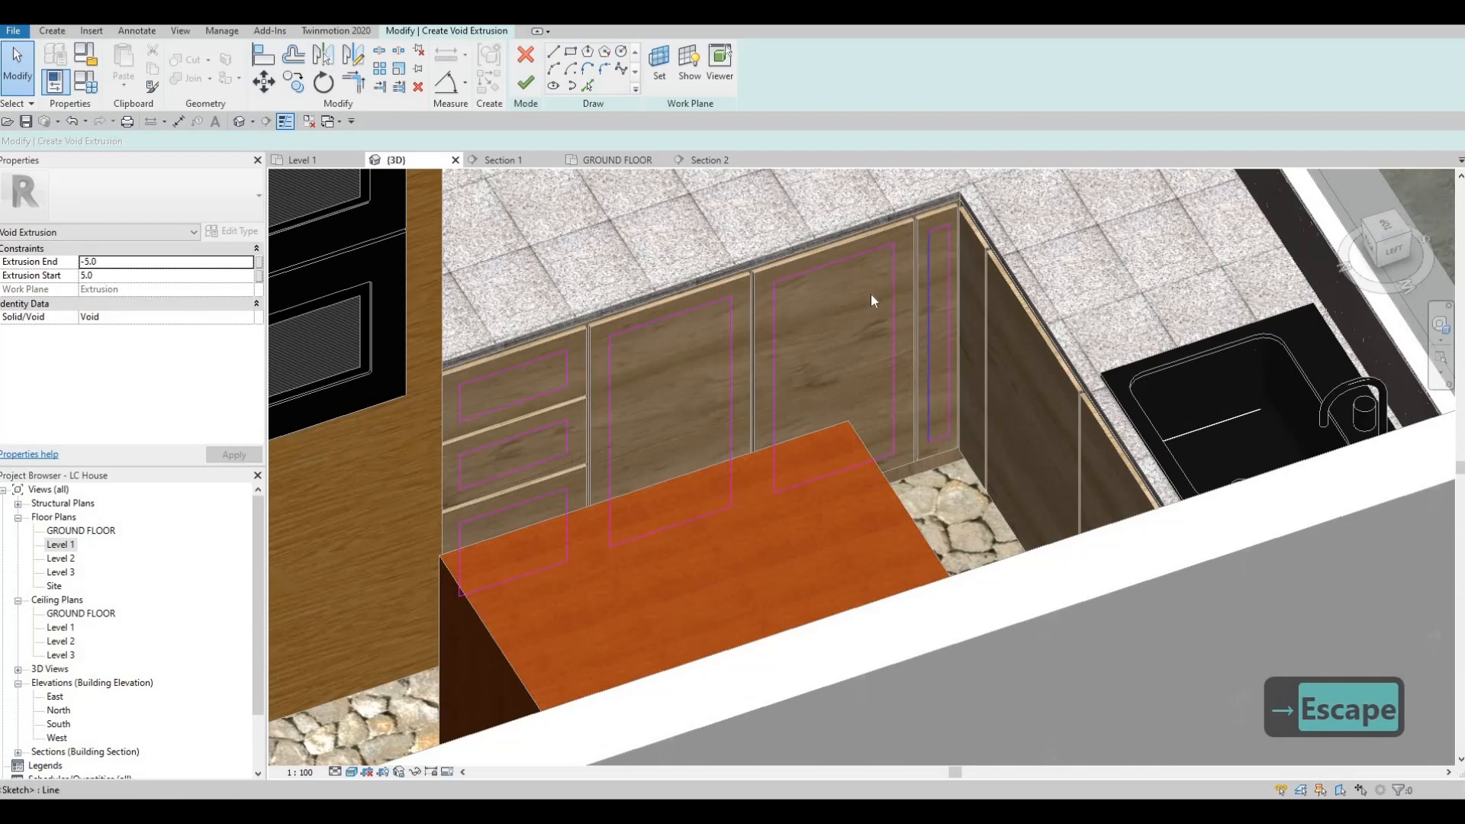
middle_click_drag(366, 206, 418, 181)
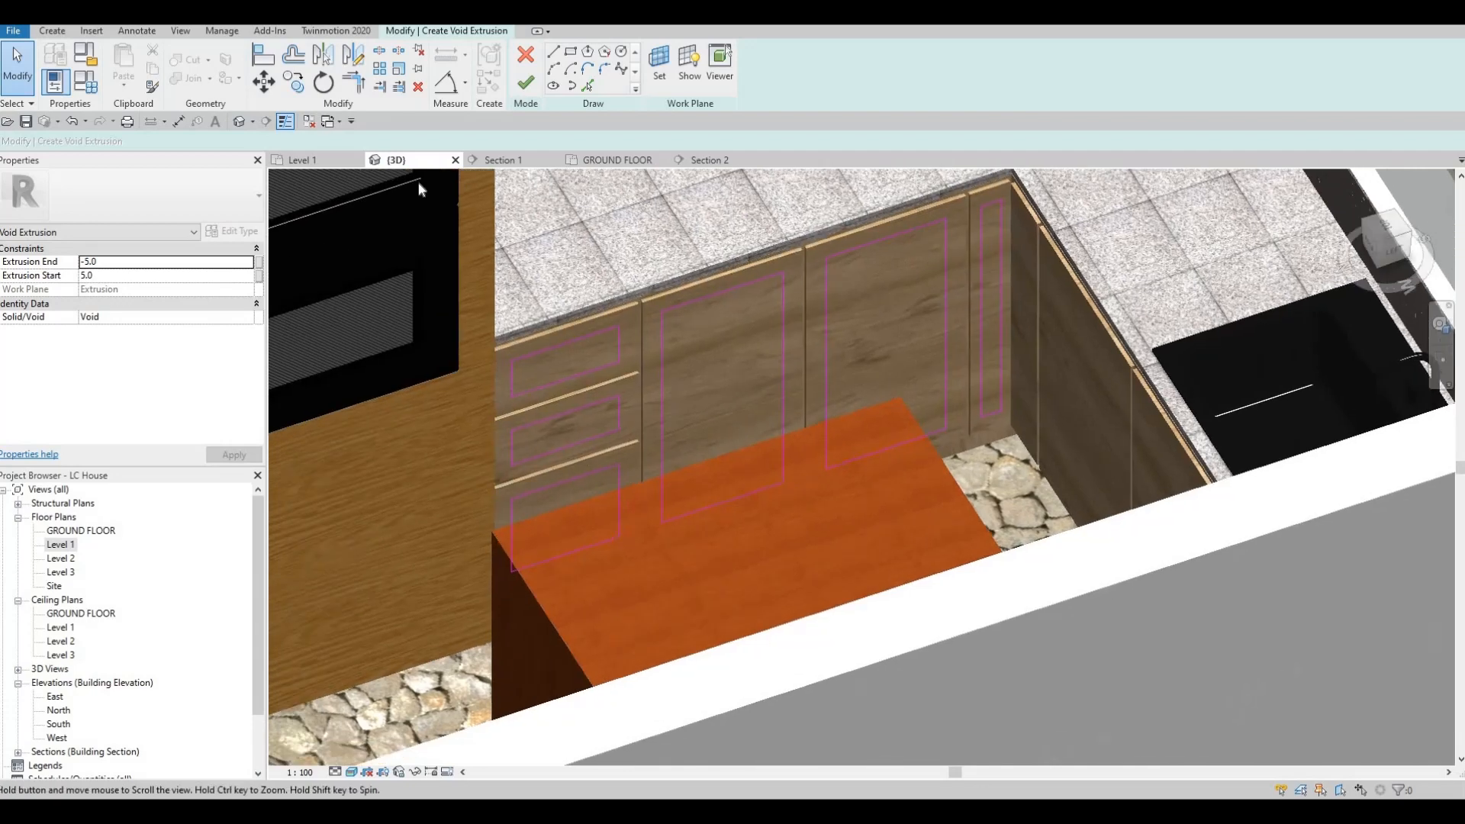
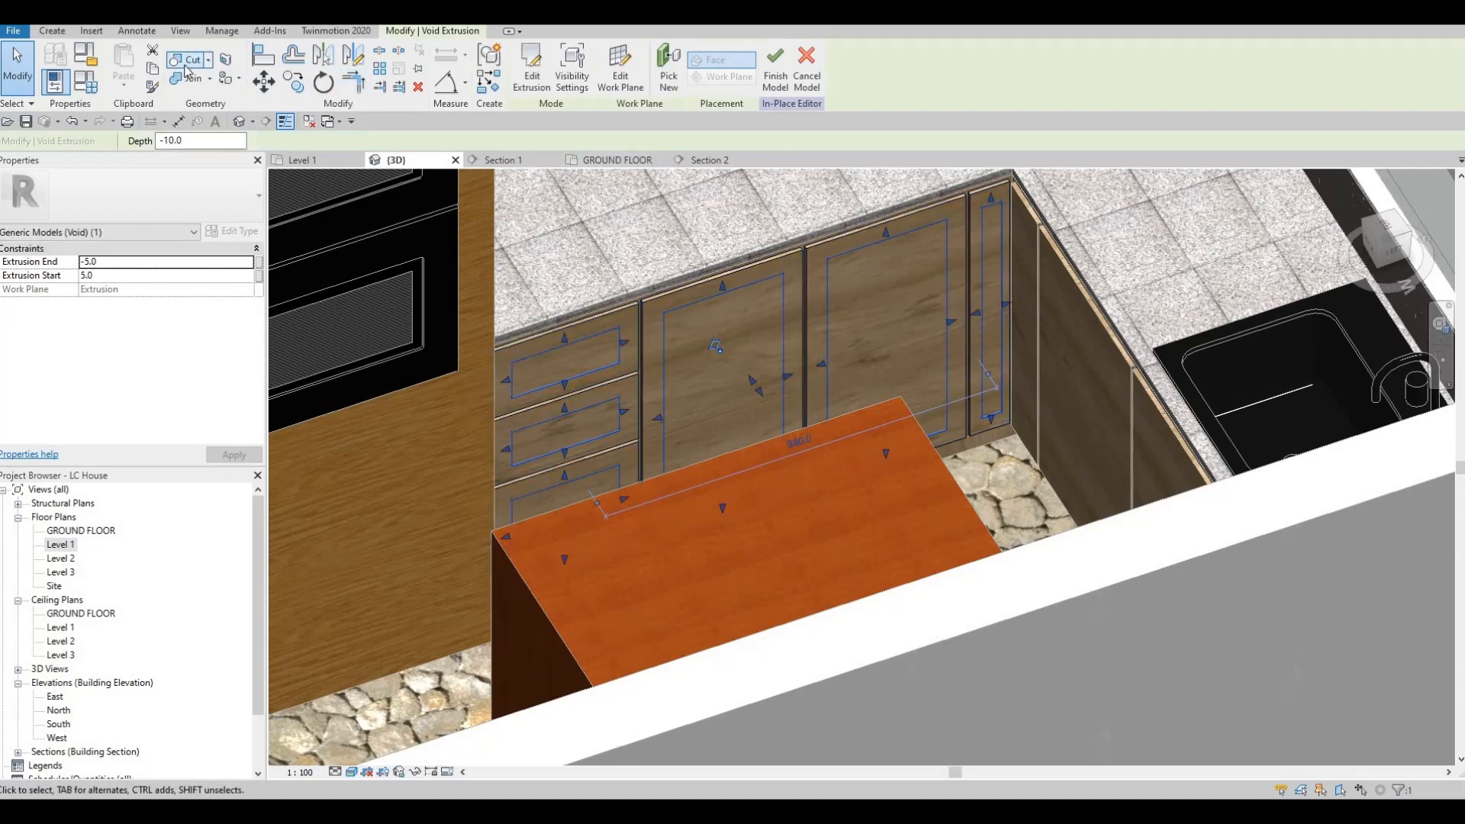
Step: Cut the void out of the drawer and door fronts beside the oven cabinet and finish the in-place model
left_click(187, 61)
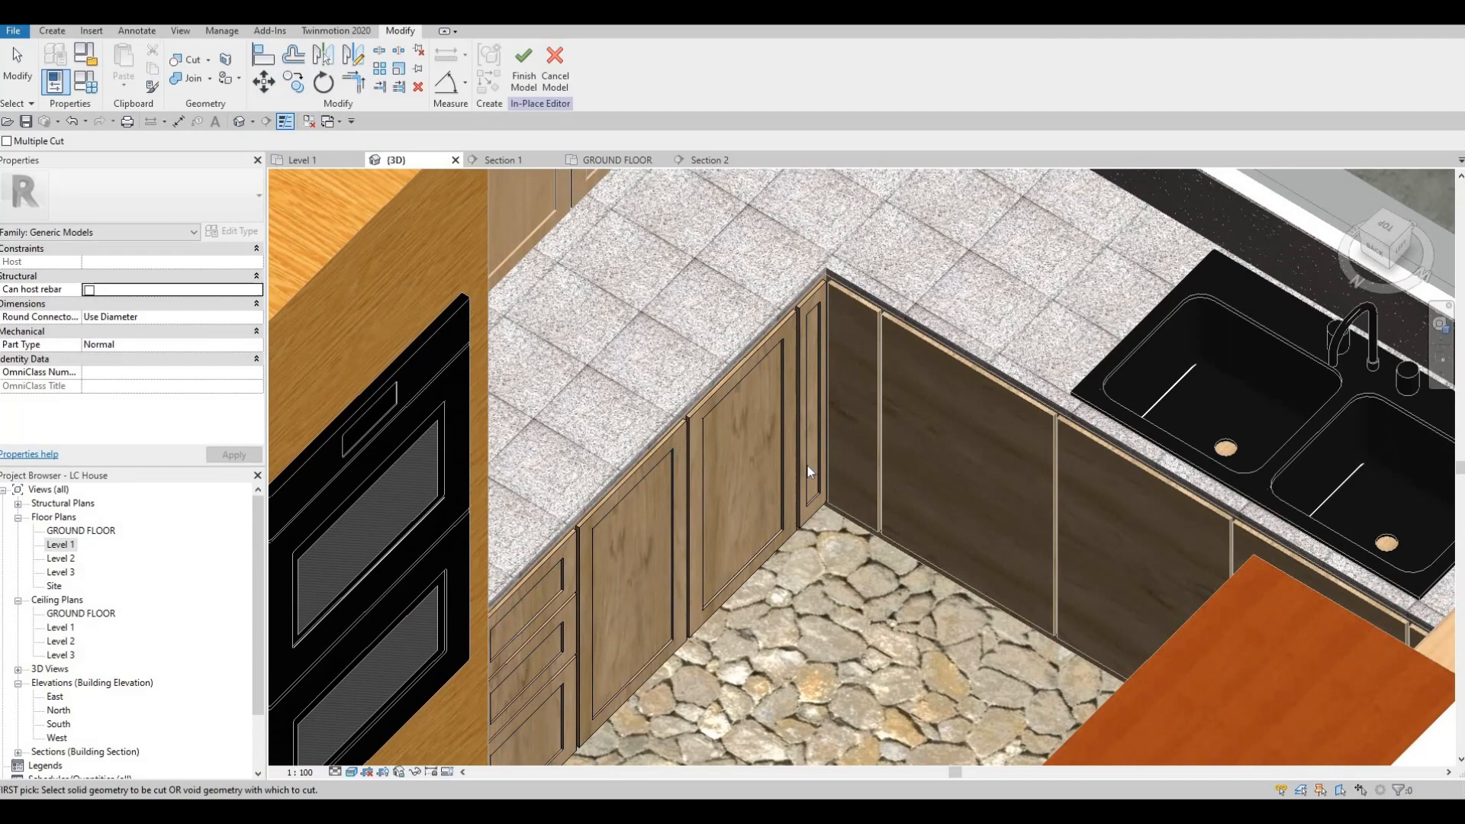
key("Escape")
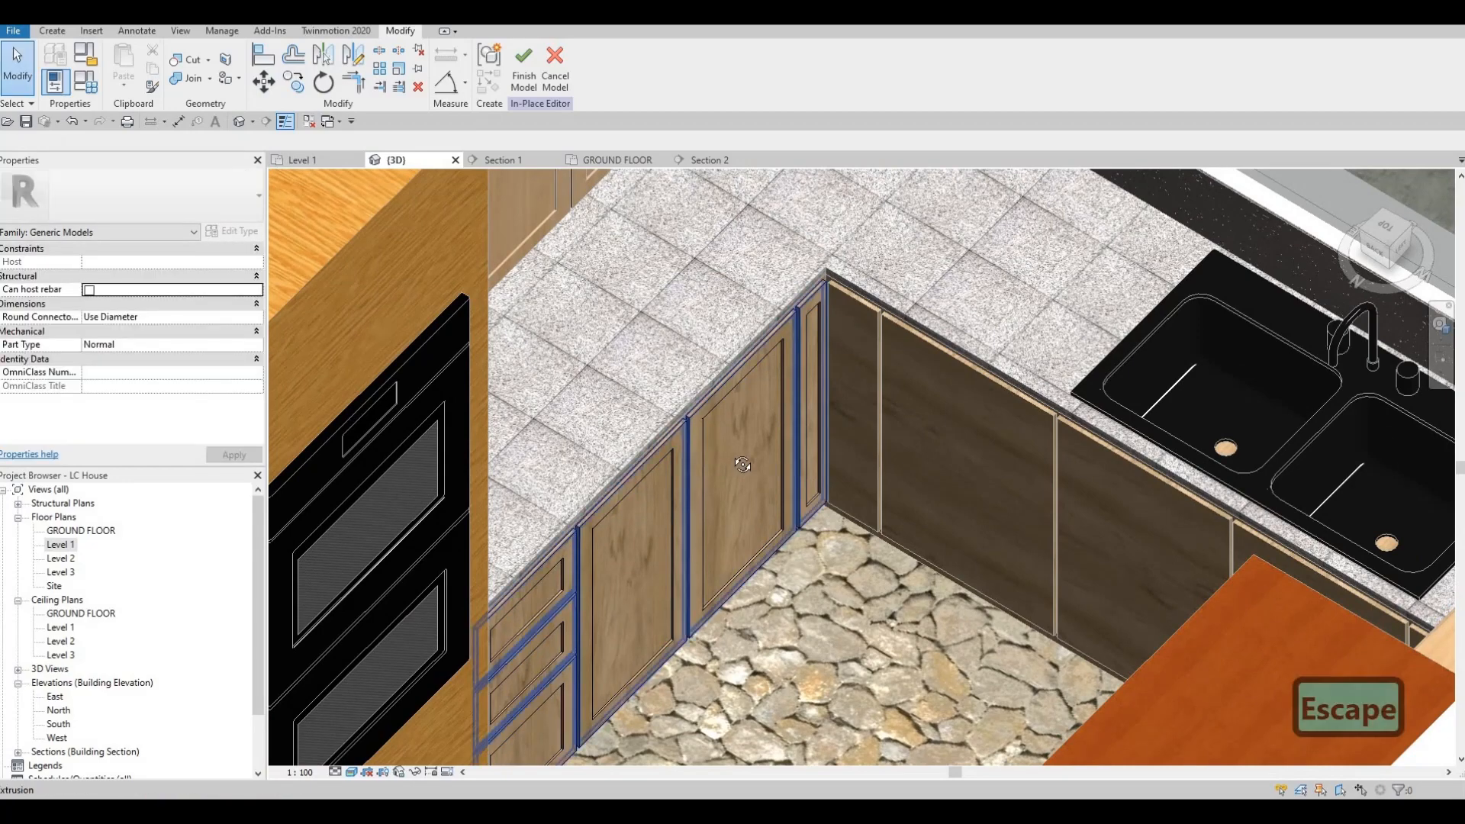
scroll(904, 422, "up", 2)
middle_click_drag(903, 421, 923, 379, "shift")
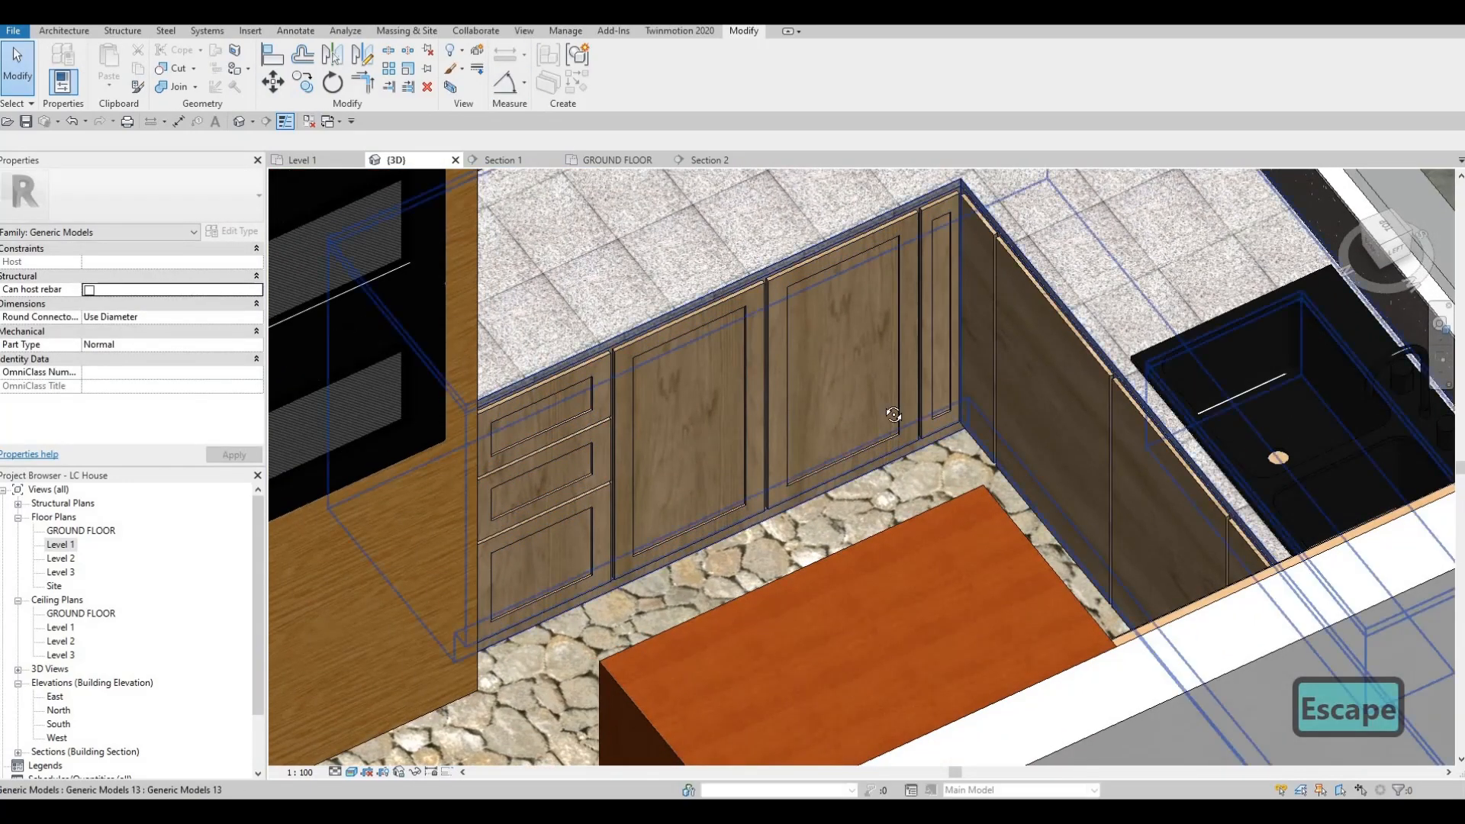
scroll(801, 347, "down", 1)
middle_click_drag(801, 347, 722, 212, "shift")
scroll(723, 212, "down", 2)
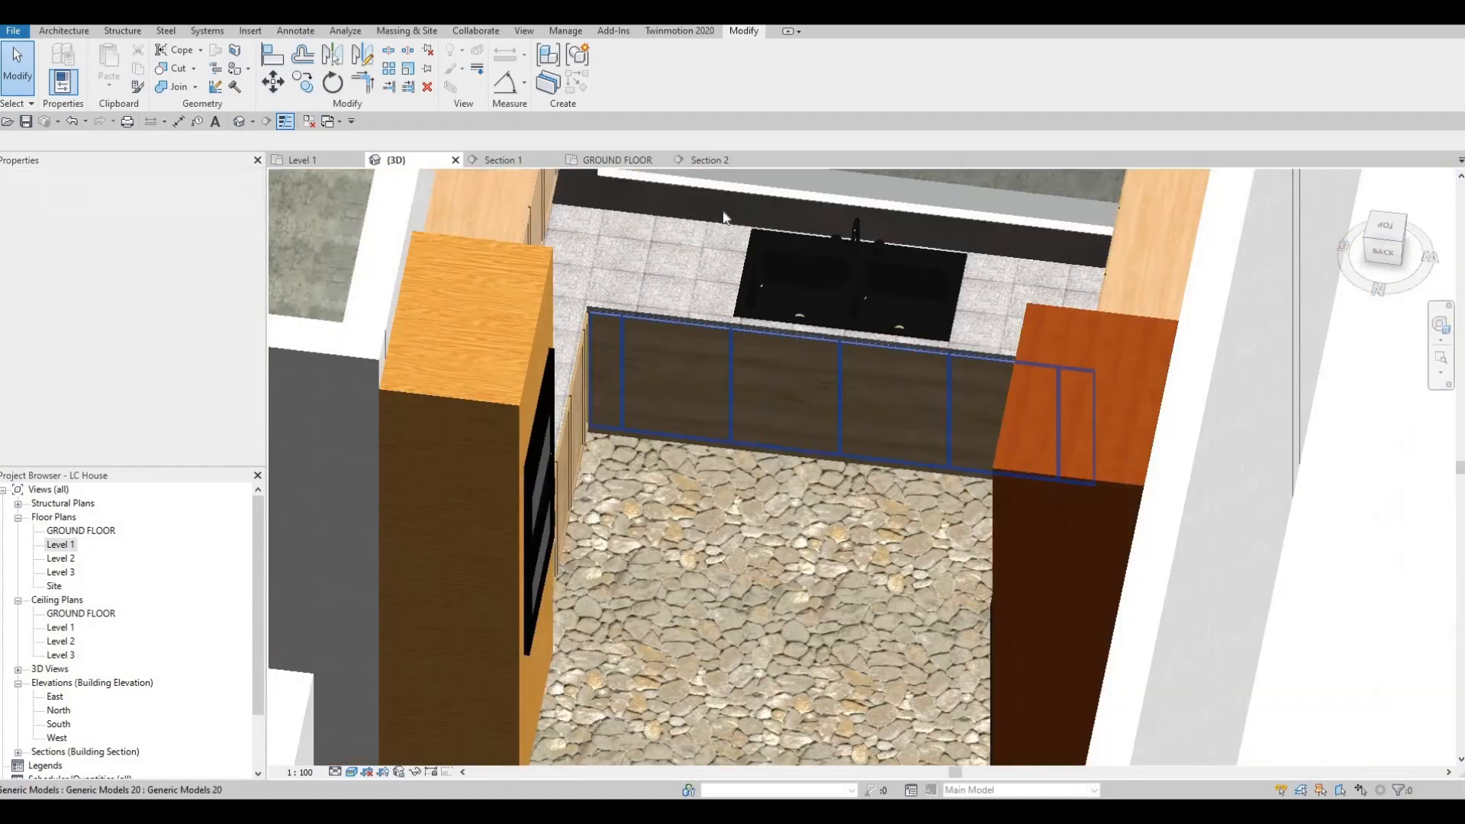
Step: Edit the sink-side fronts in place in Section 2 and start a void extrusion with the picked front face as work plane
left_click(709, 159)
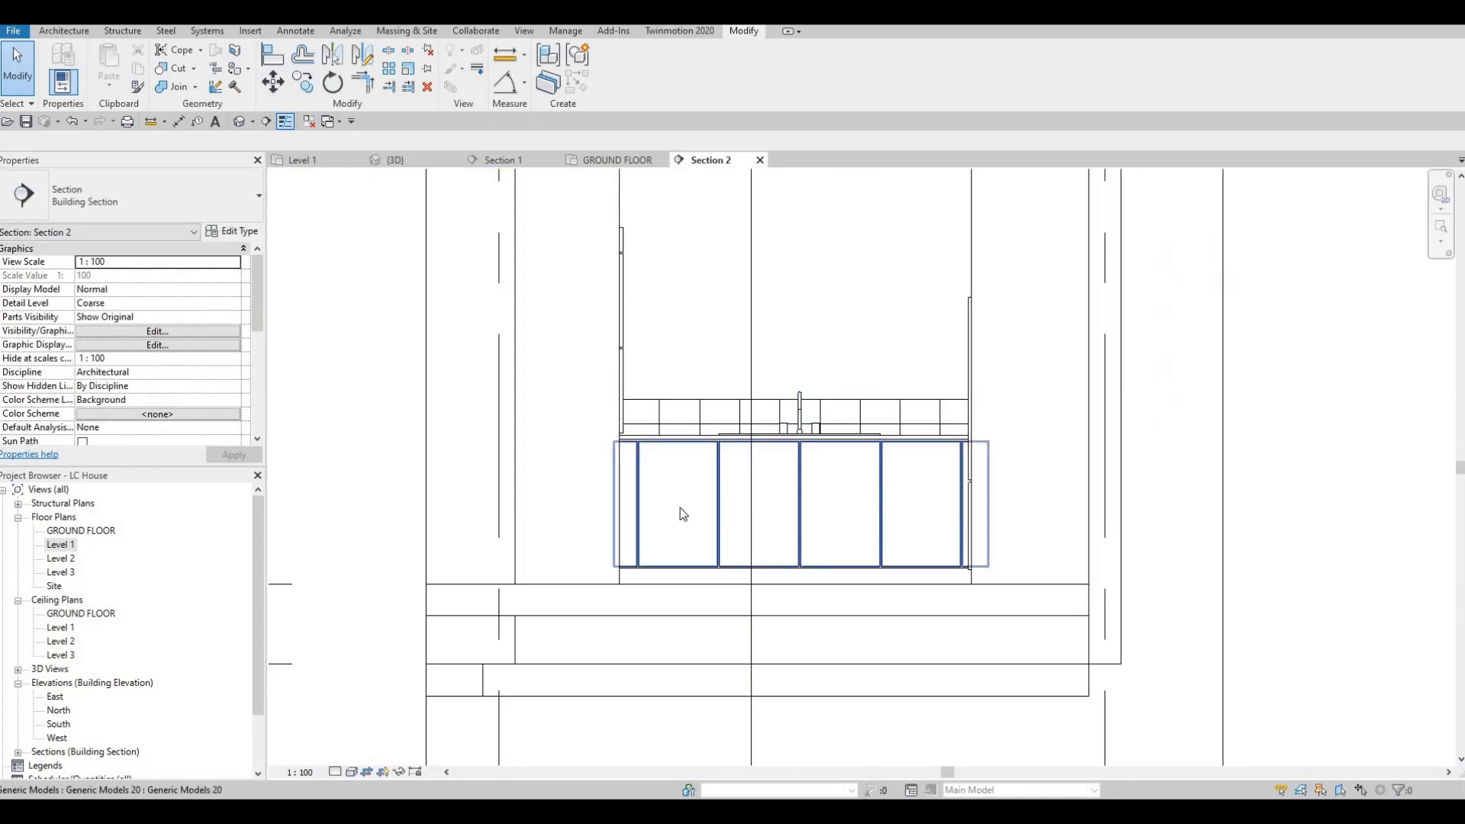
left_click(715, 525)
left_click(617, 73)
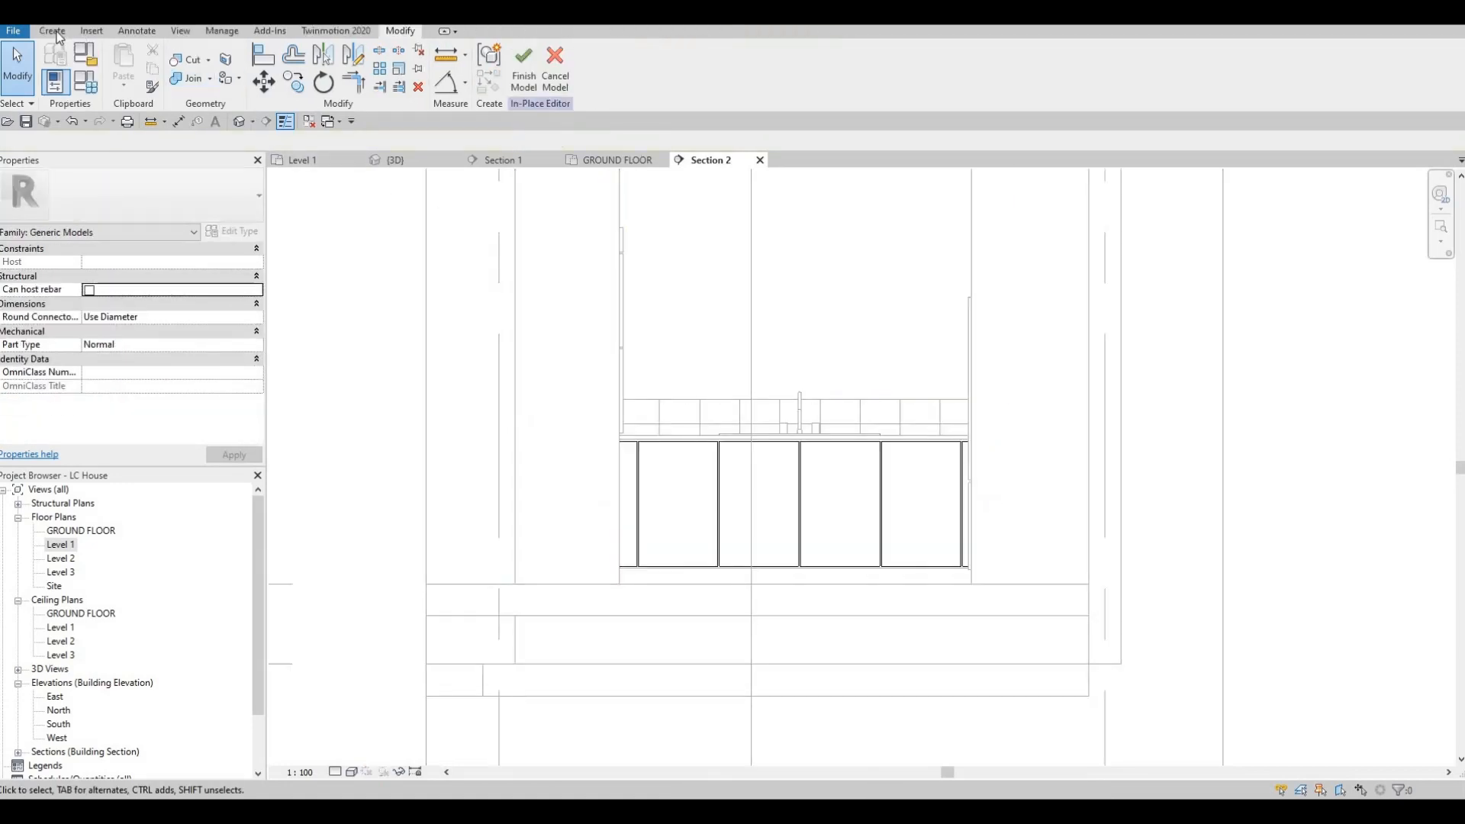
left_click(293, 72)
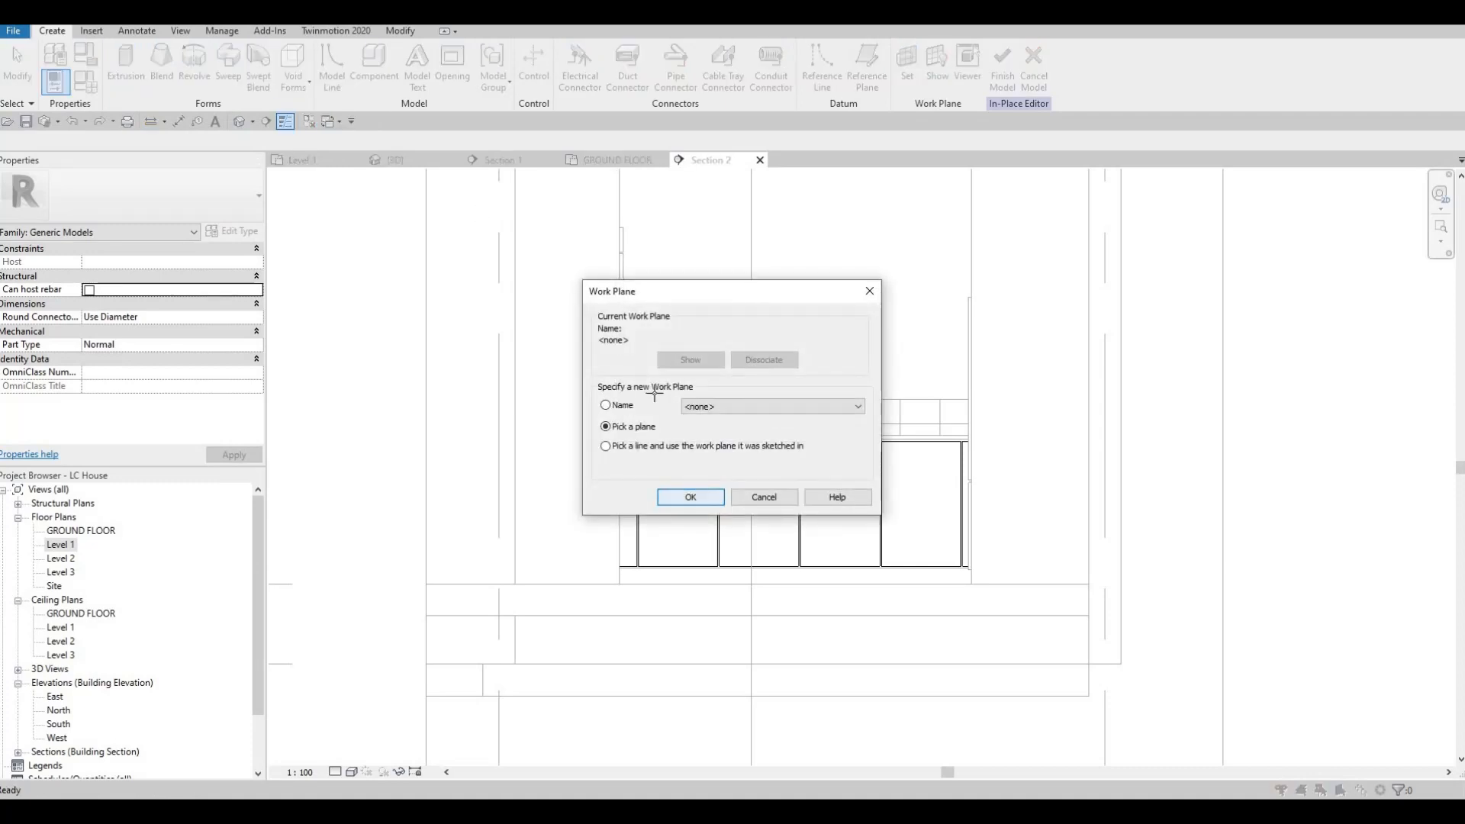
left_click(673, 497)
left_click(661, 495)
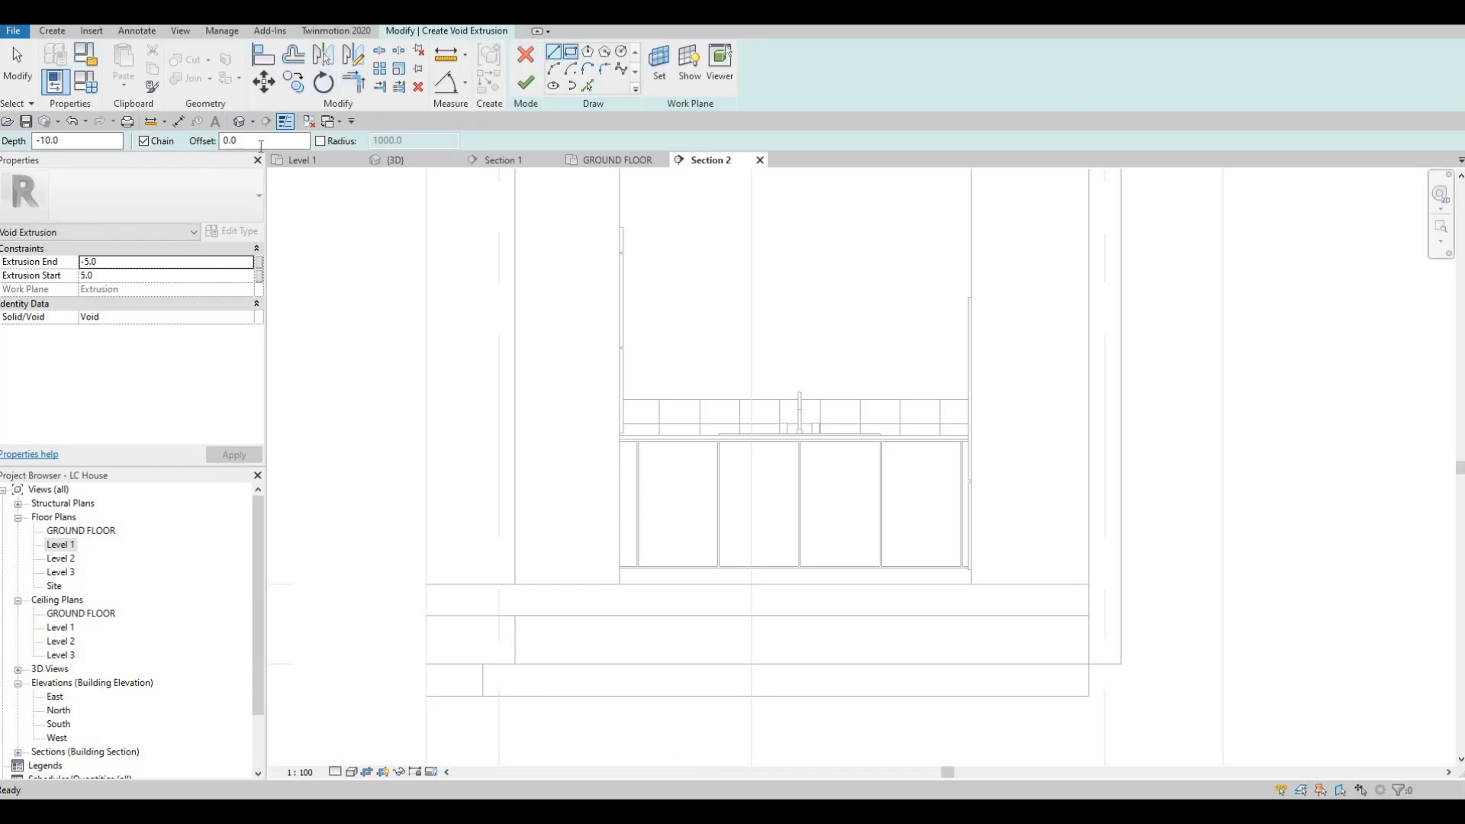
Step: Sketch a rectangle inset 50 mm from the edges of the door front just left of the faucet
left_click(570, 51)
double_click(229, 140)
type("50")
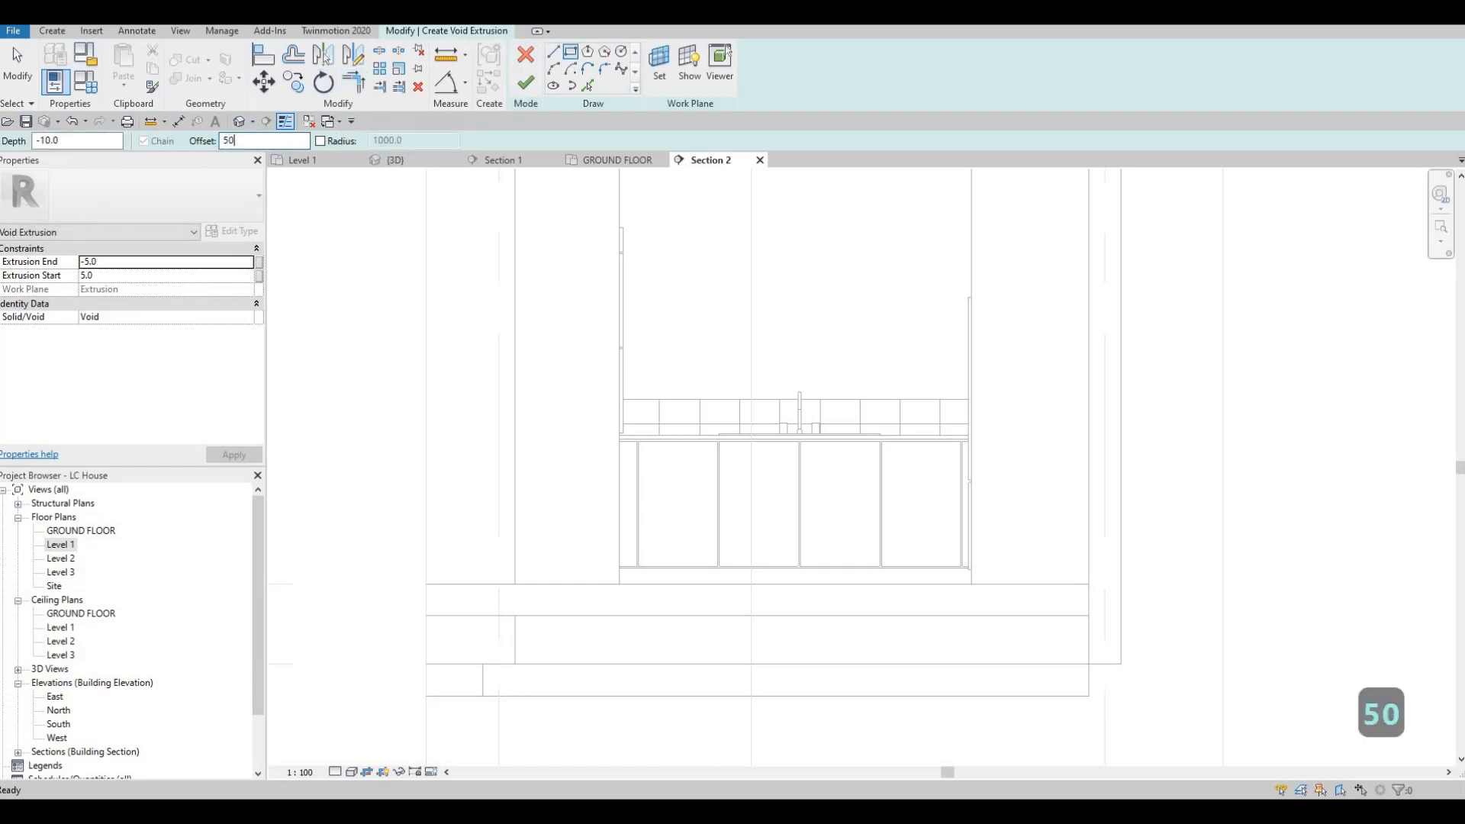
scroll(728, 456, "up", 2)
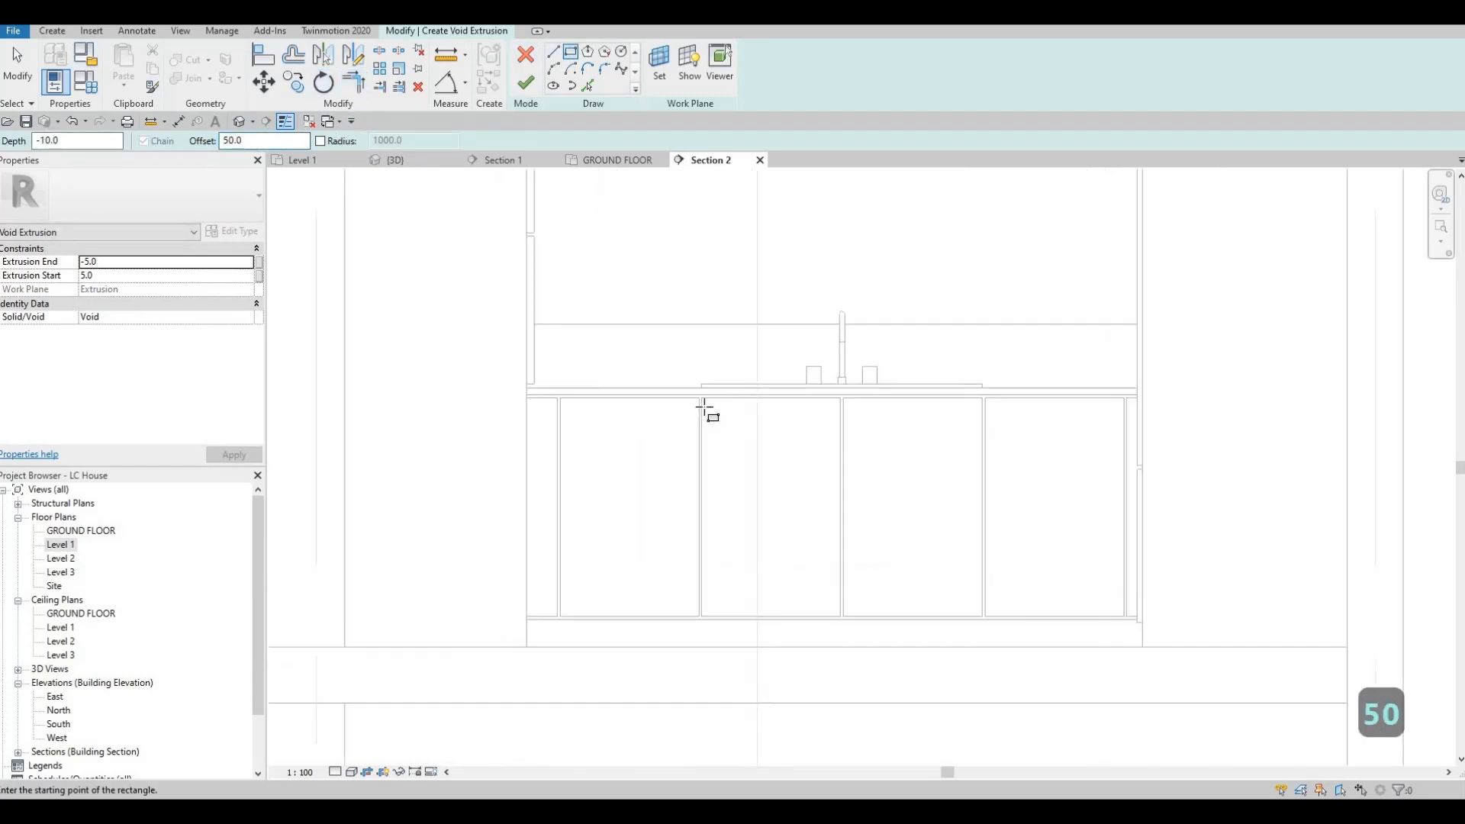
left_click(701, 397)
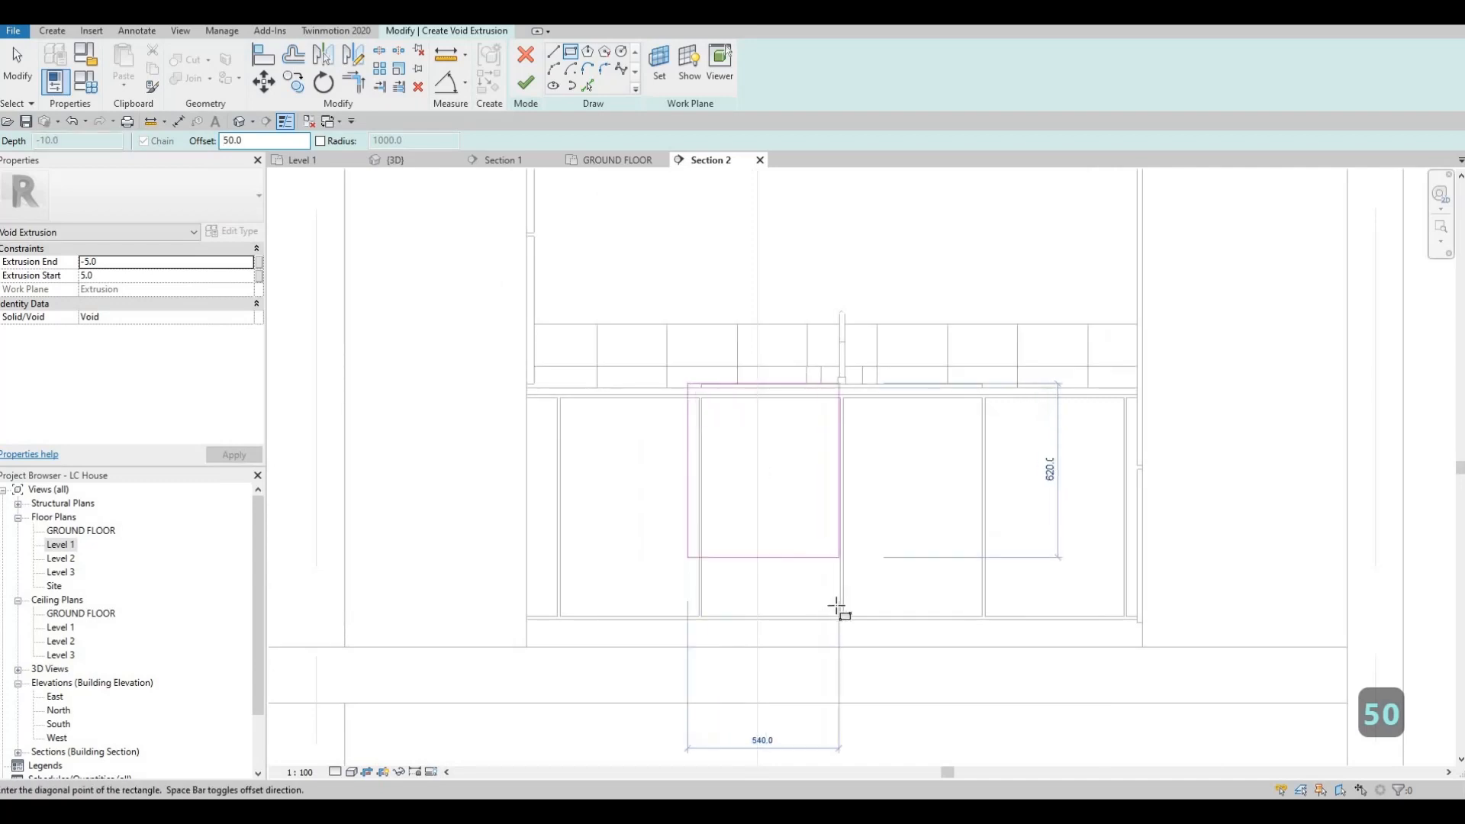
scroll(843, 630, "up", 2)
left_click(852, 639)
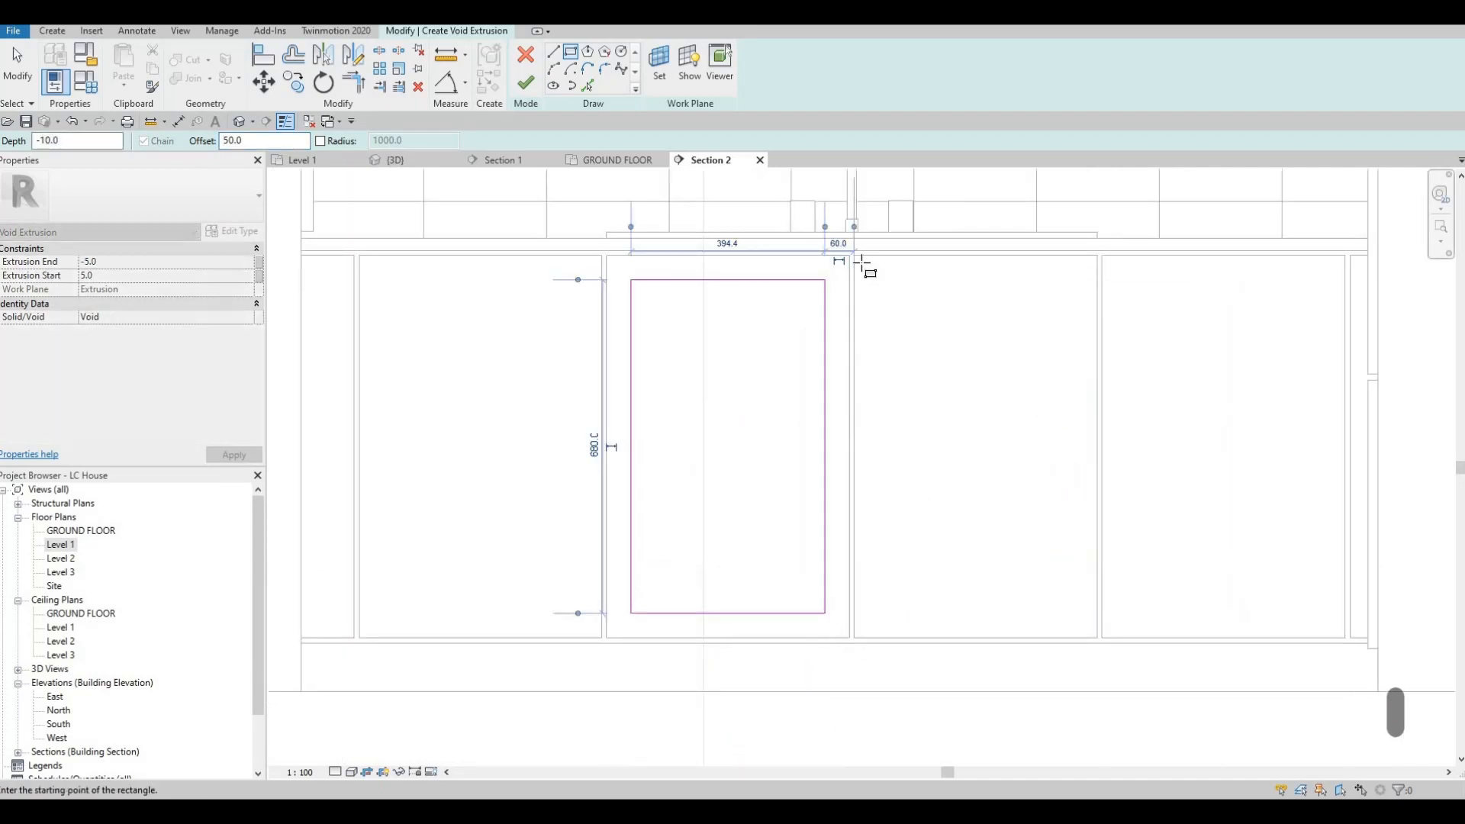
Step: Sketch rectangles inset 50 mm on the other three wide door fronts of the sink run
left_click(853, 255)
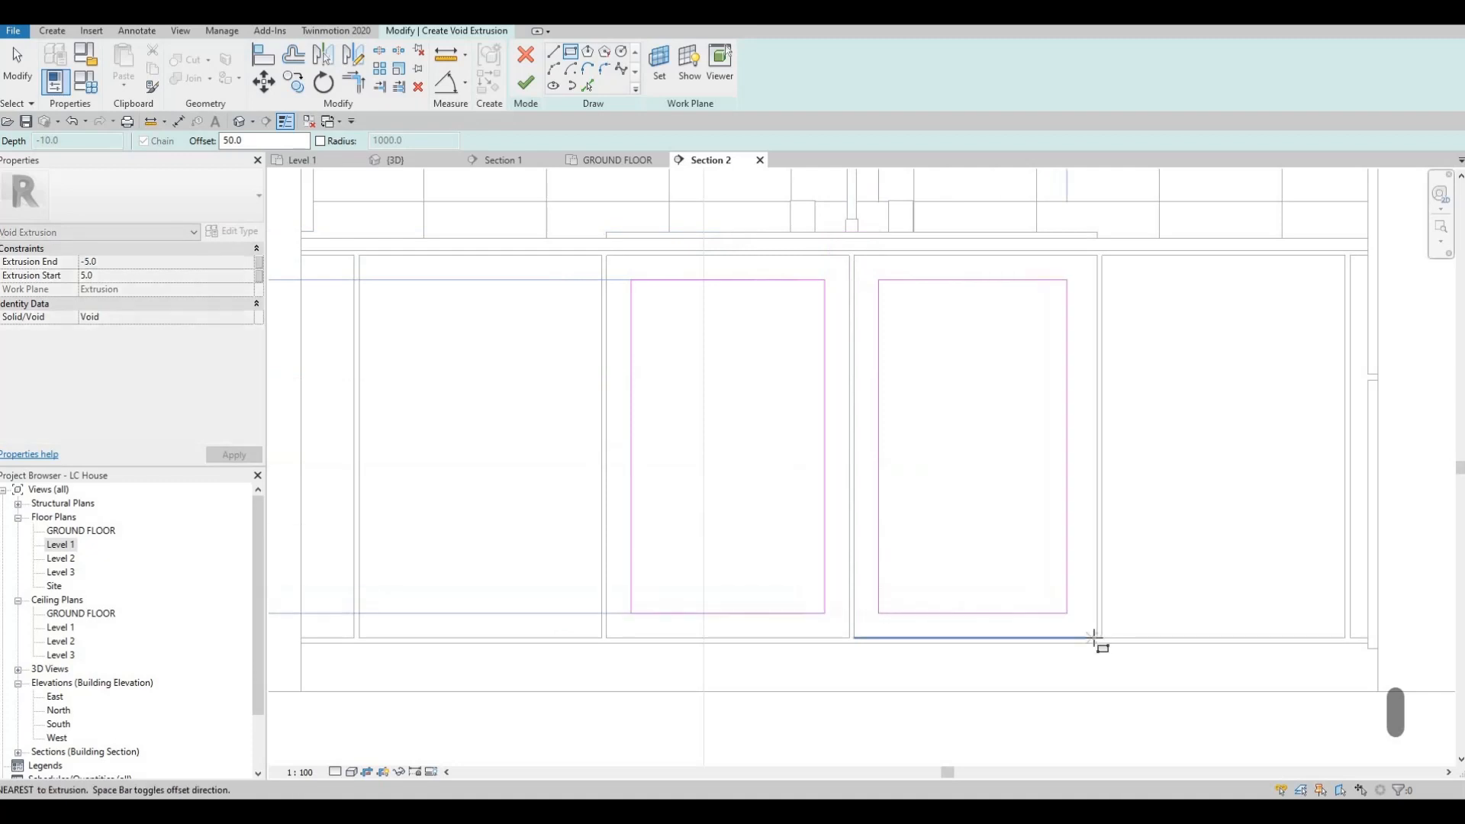
left_click(1097, 637)
left_click(1102, 257)
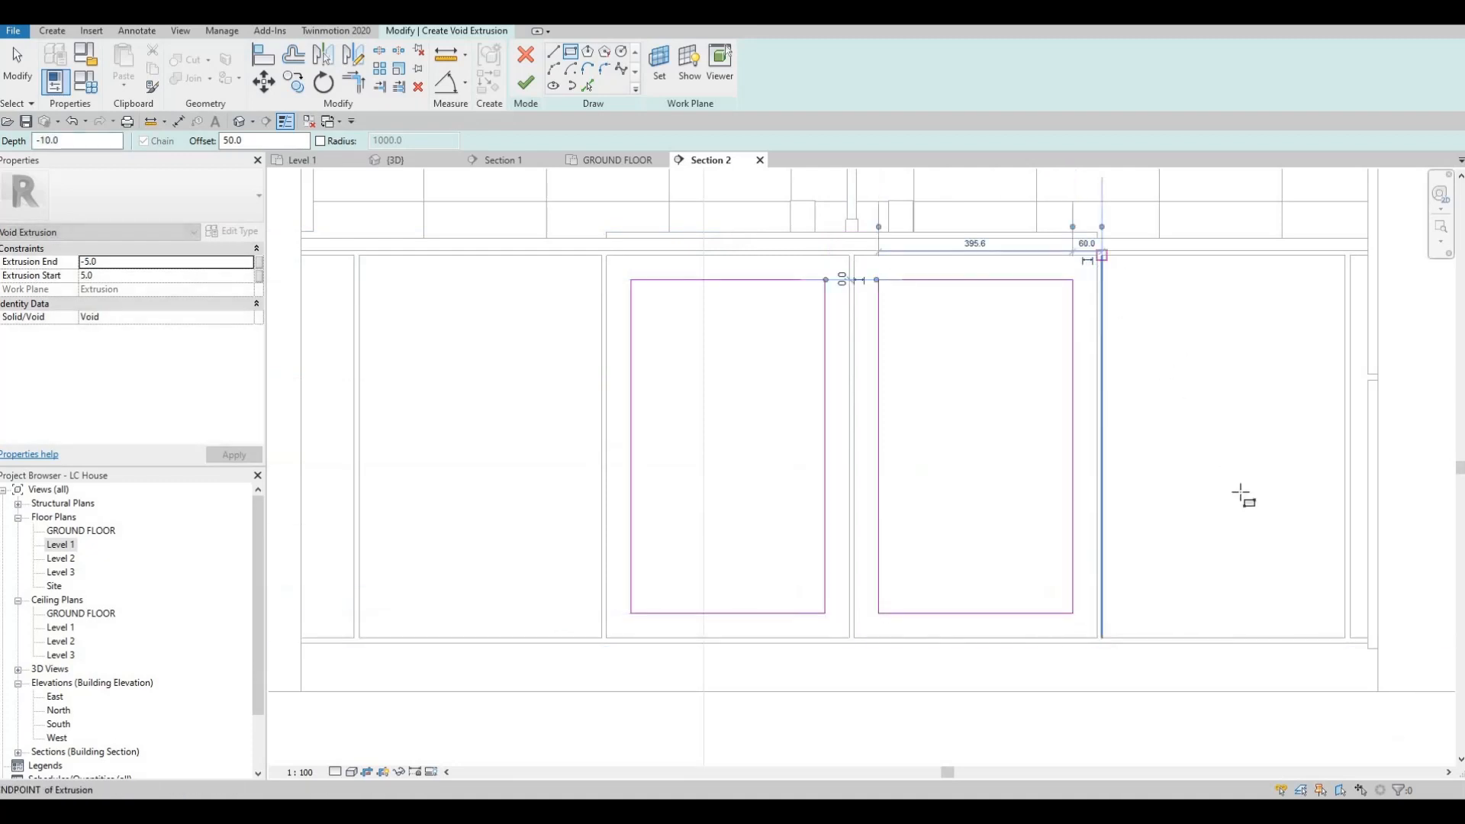
left_click(1342, 639)
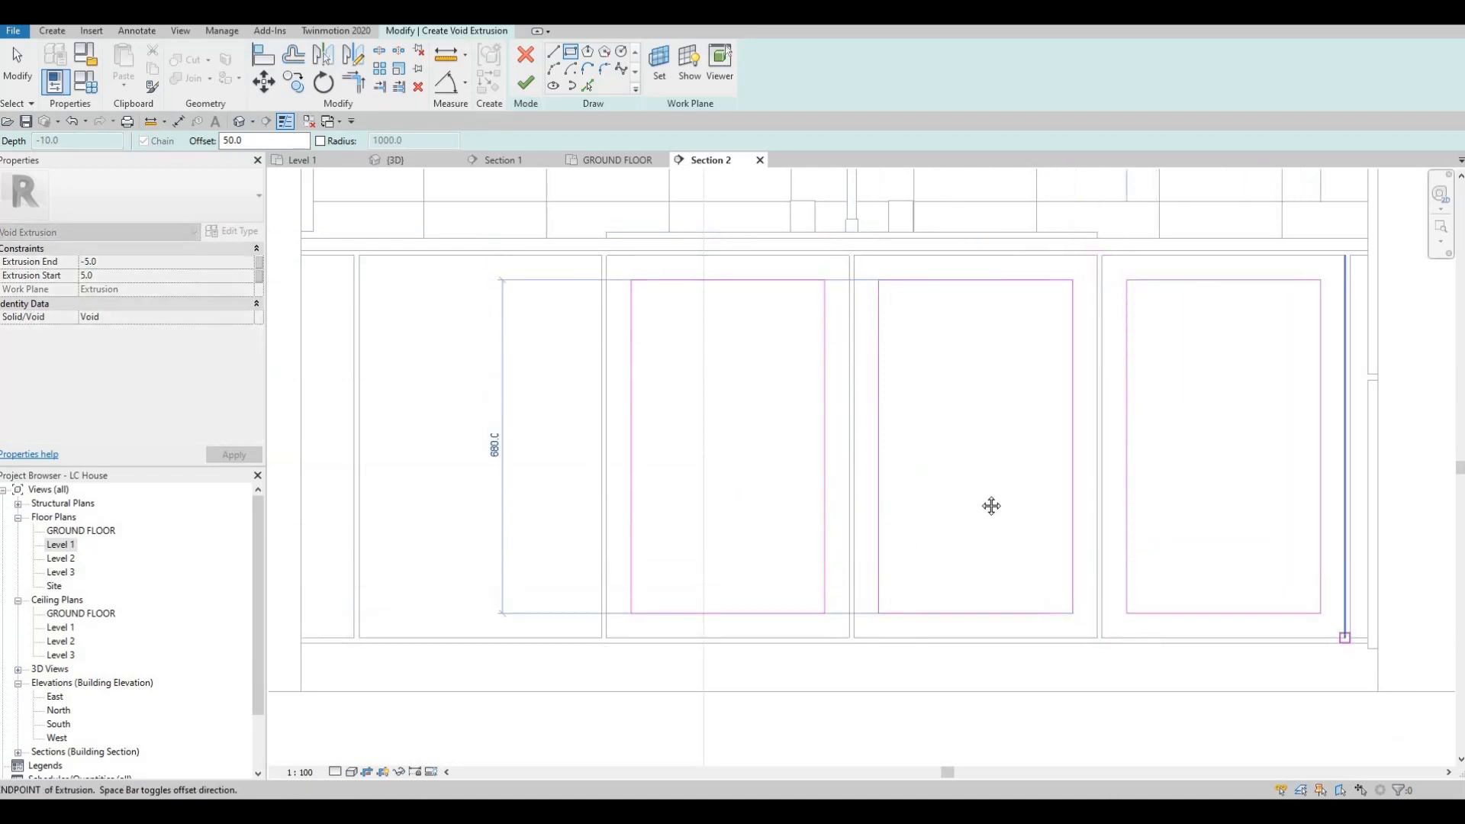
middle_click_drag(358, 259, 615, 265)
left_click(615, 261)
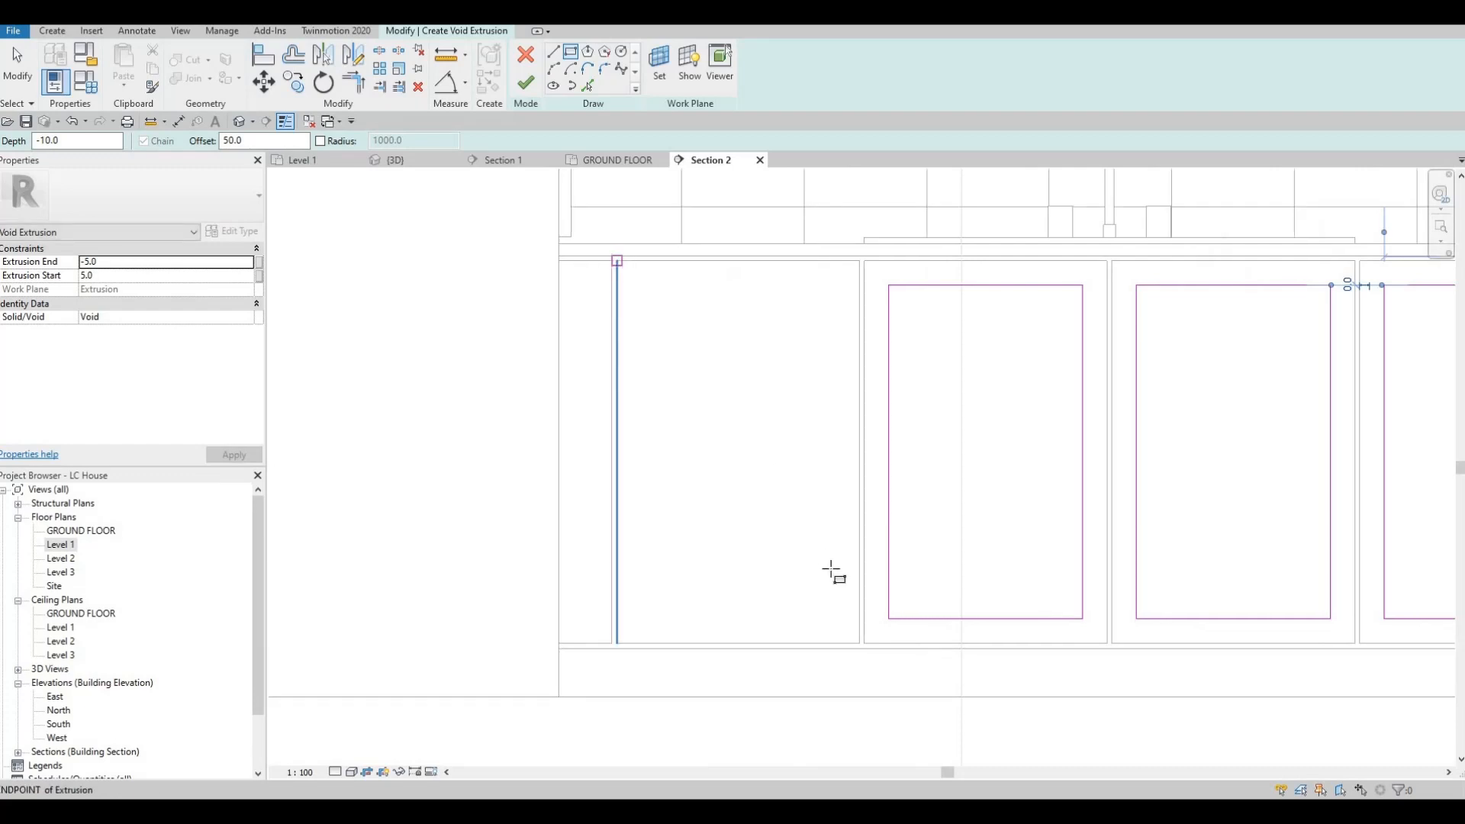
left_click(860, 644)
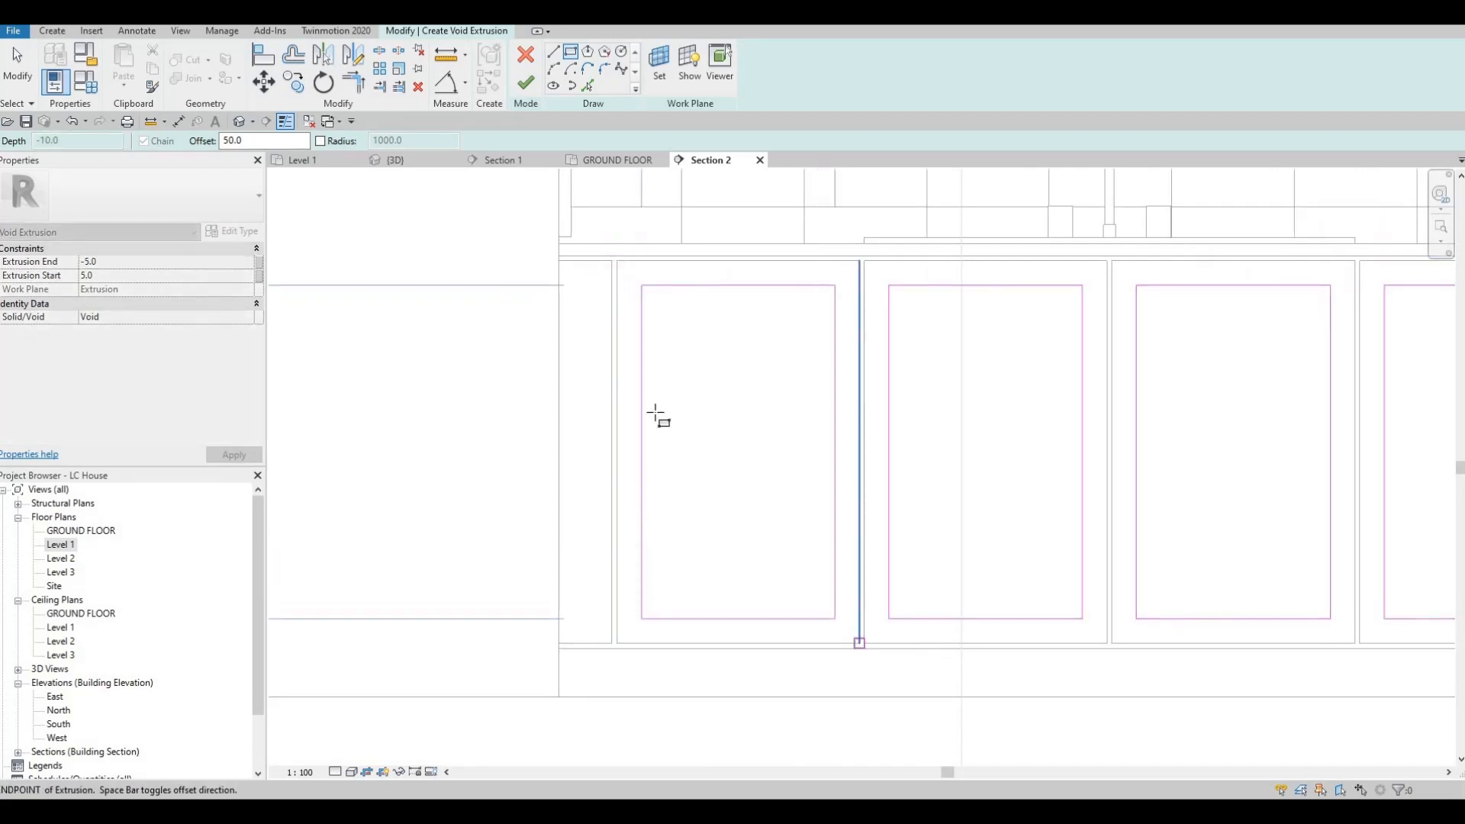
Step: Sketch a narrow rectangle with the 50 mm offset for the slim front at each end of the sink run
left_click(610, 261)
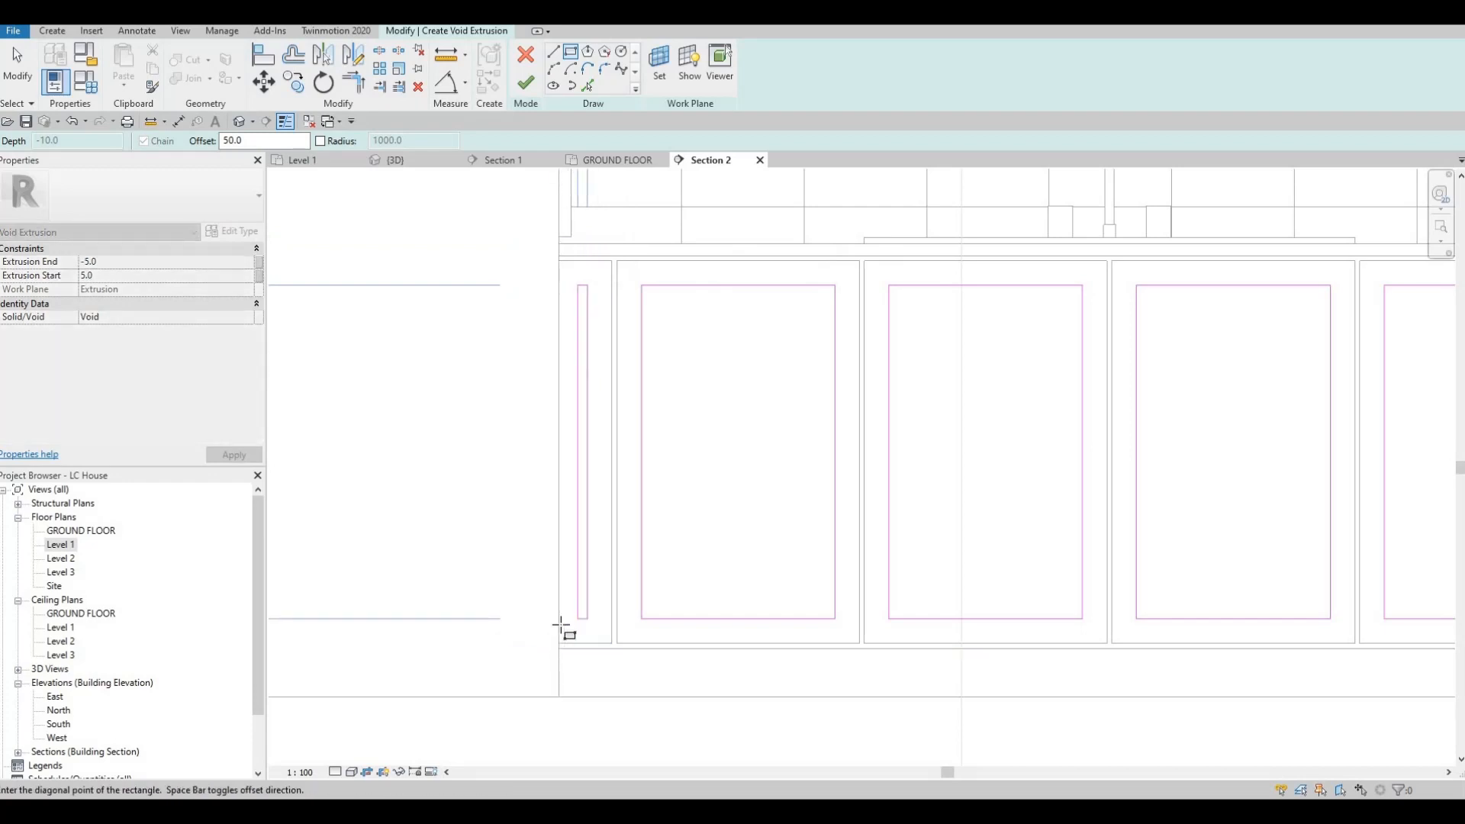
left_click(561, 641)
scroll(992, 381, "down", 3)
scroll(1006, 356, "up", 2)
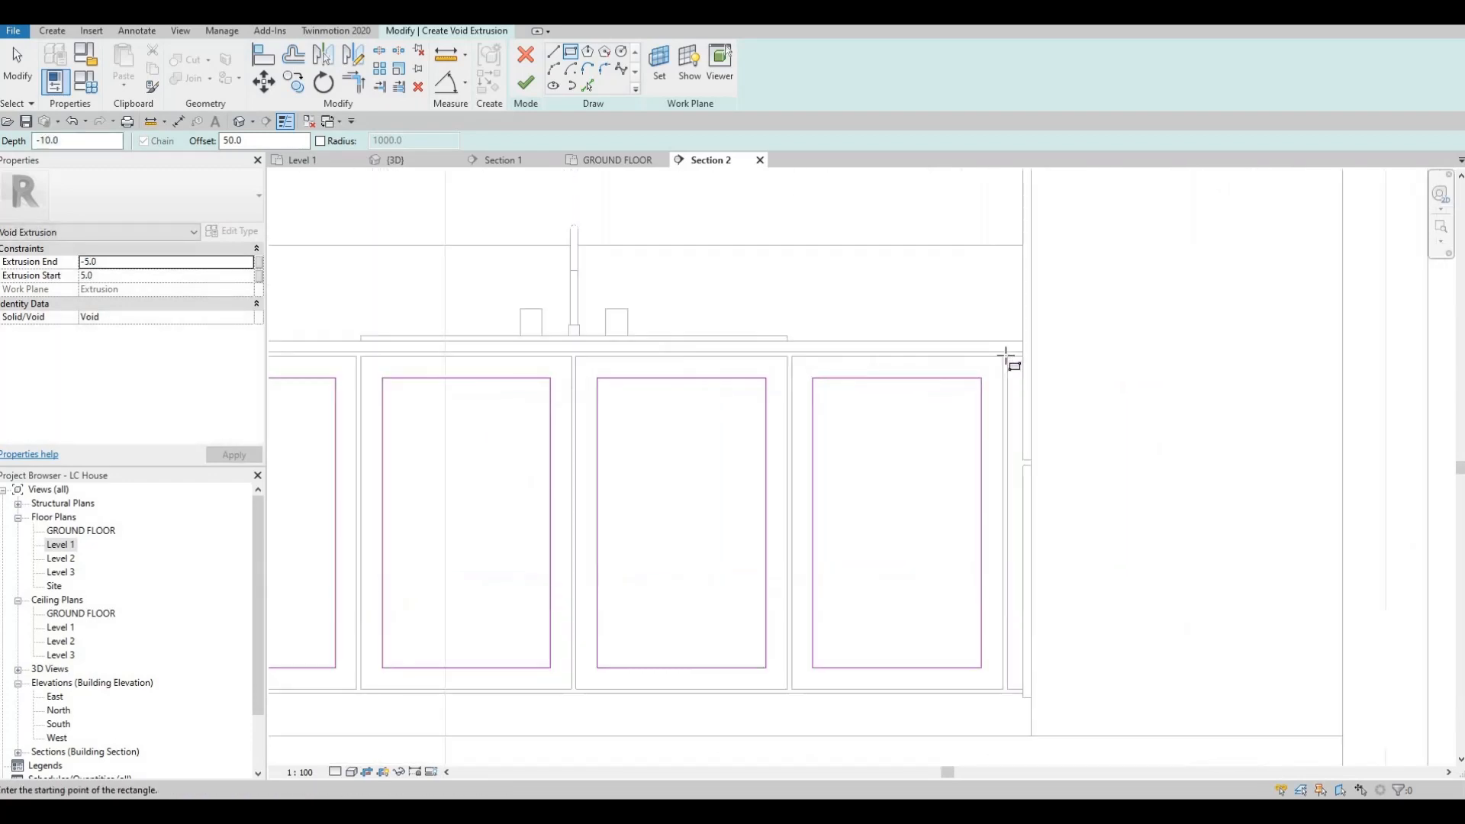
left_click(1007, 356)
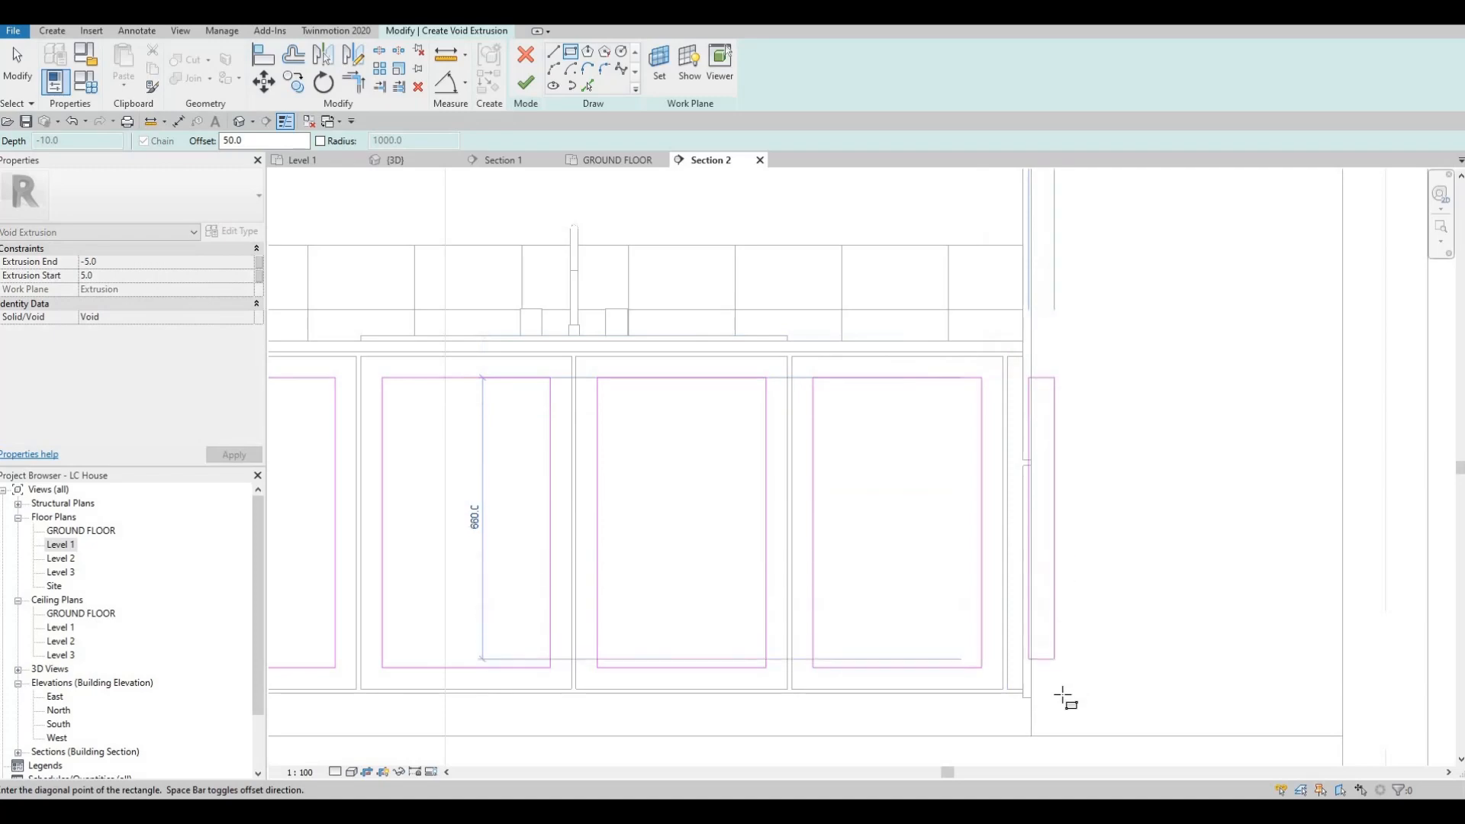
left_click(1066, 697)
key("Escape")
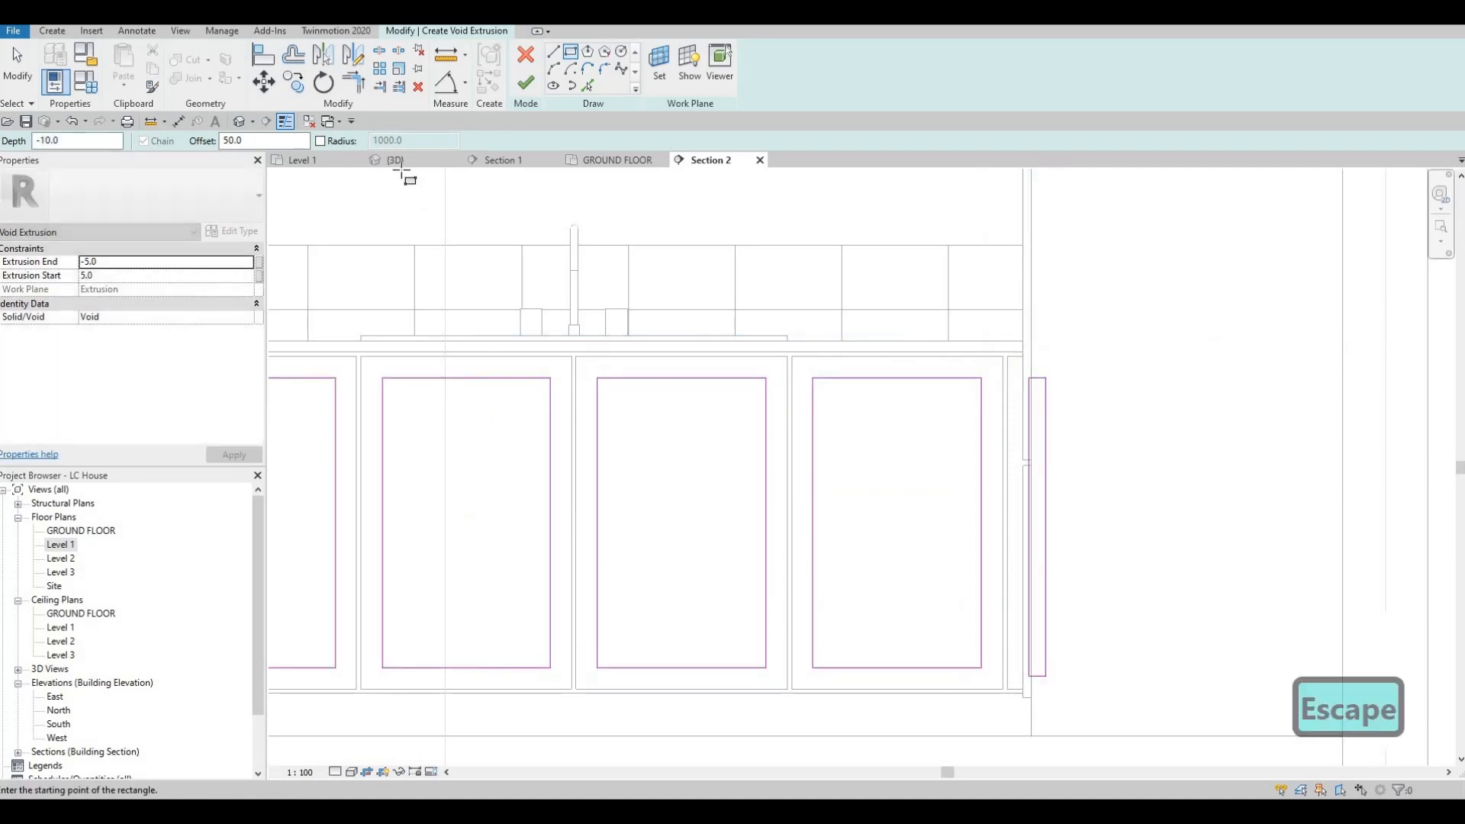
Step: Widen the rectangle at the sink run's corner on the drawer side to about 76 mm by nudging its vertical lines in 3D
left_click(395, 159)
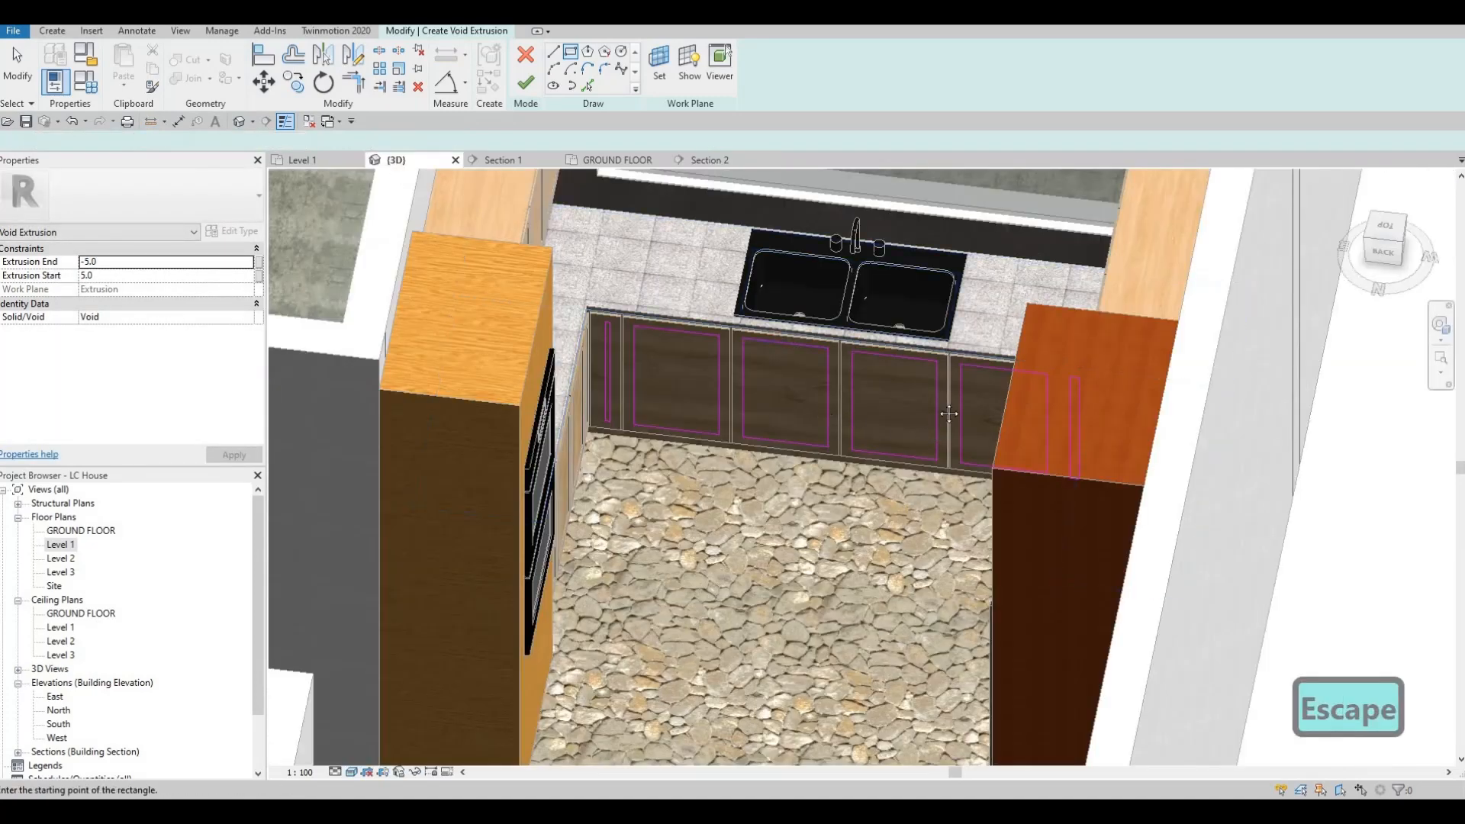
scroll(1056, 245, "up", 3)
scroll(1055, 246, "up", 5)
key("Escape")
key("Escape")
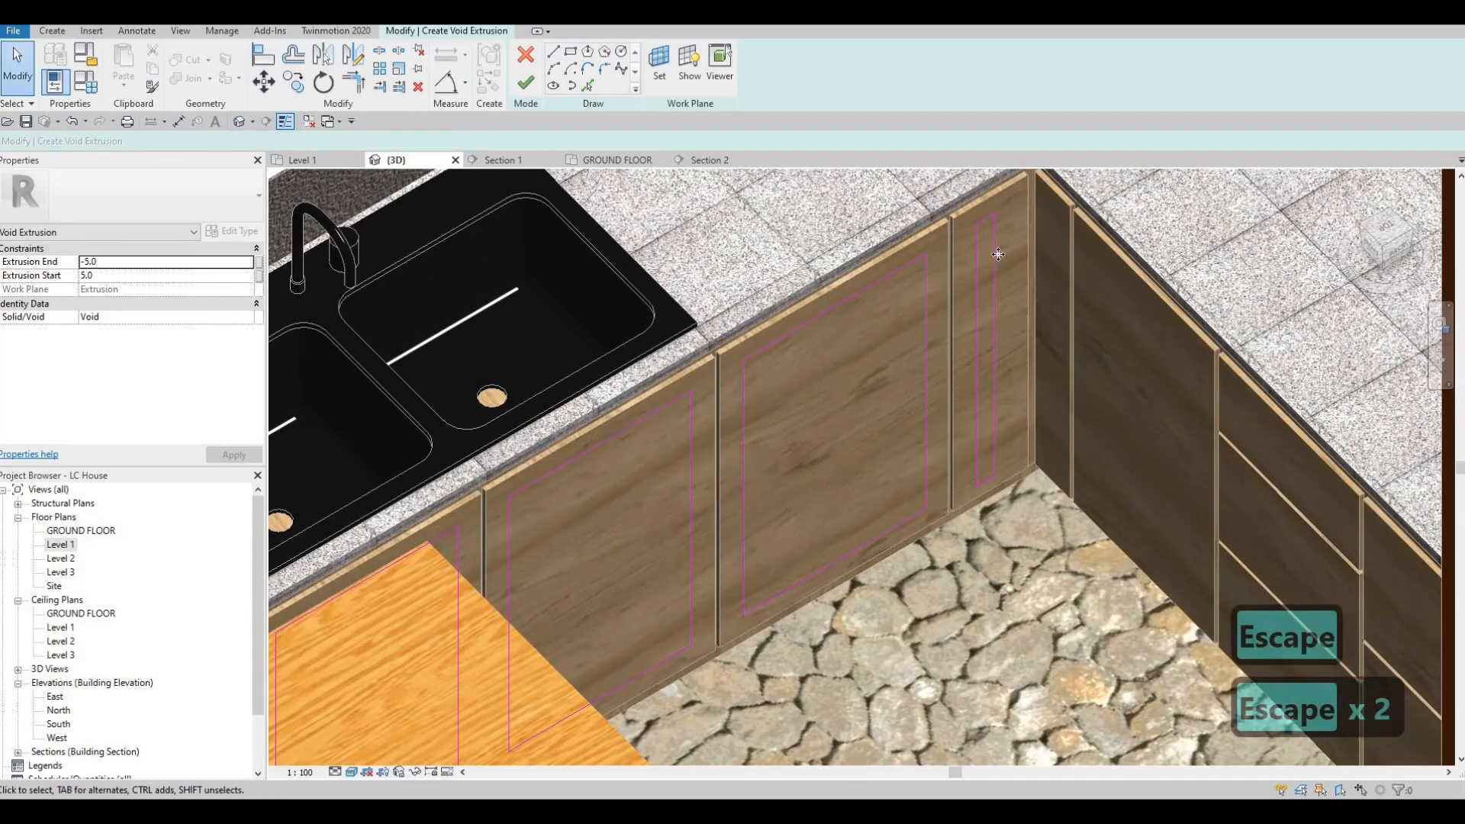
left_click(996, 256)
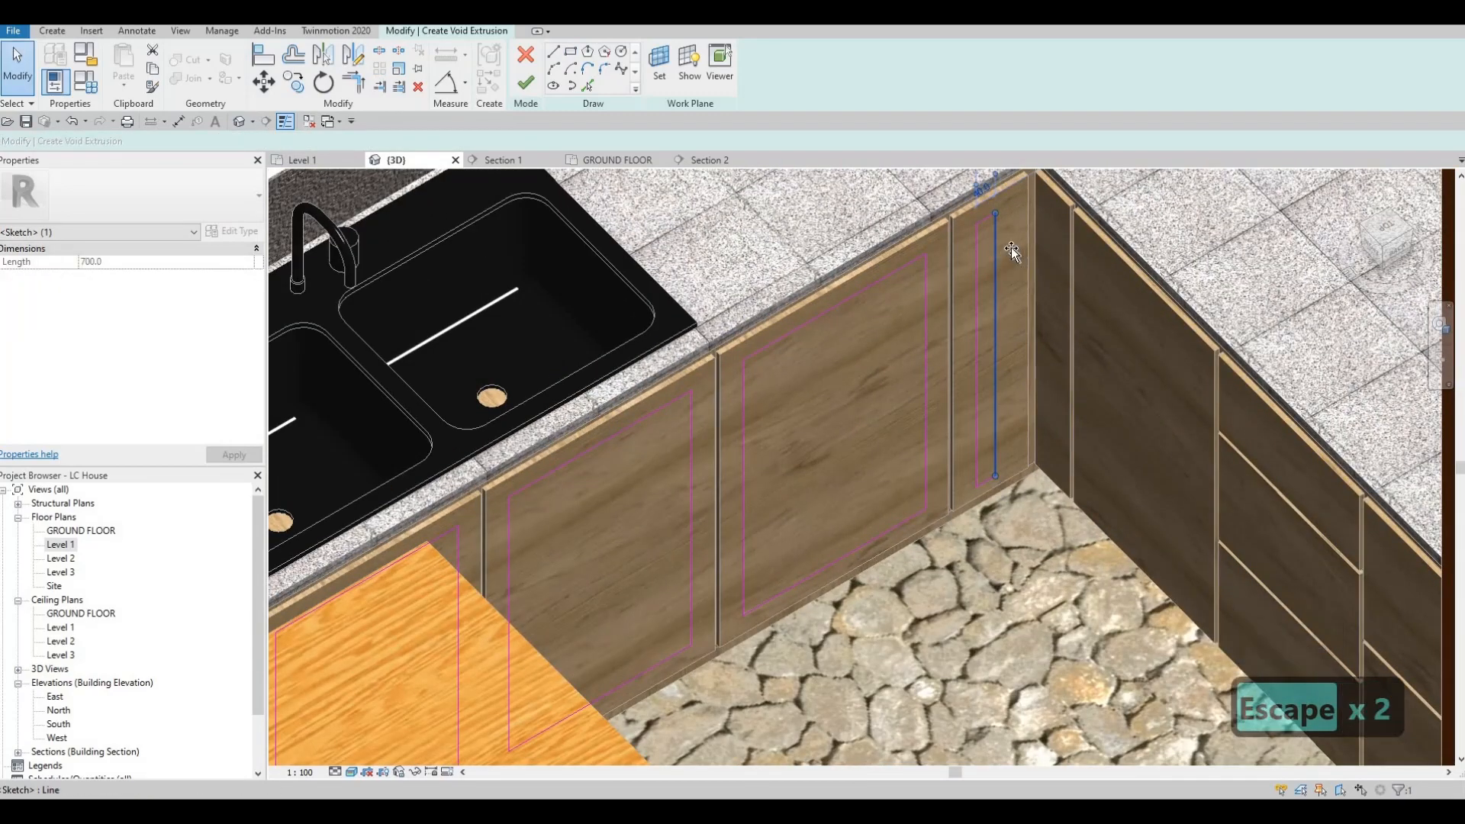
scroll(1008, 372, "up", 3)
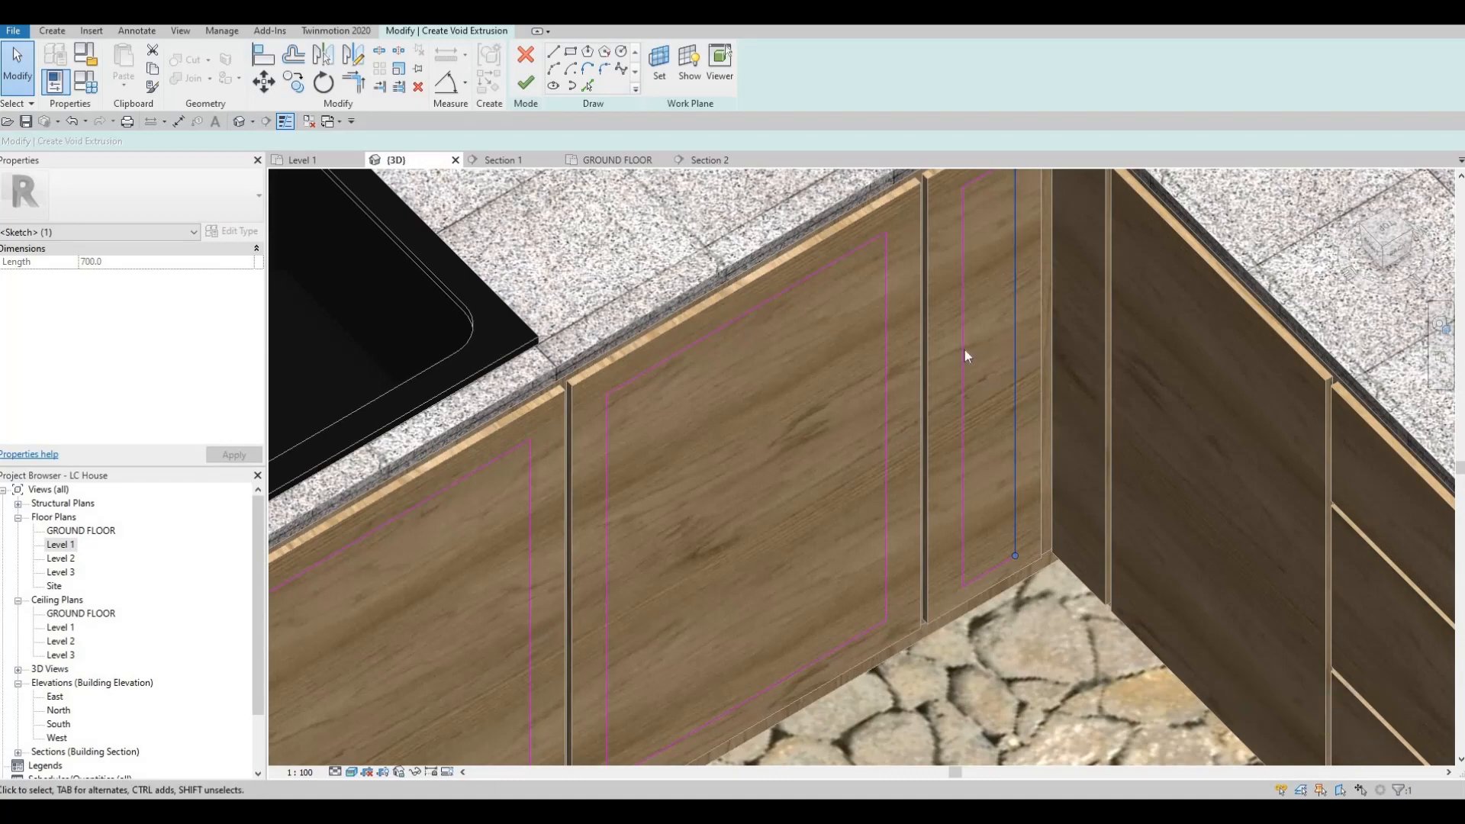
scroll(946, 412, "down", 2)
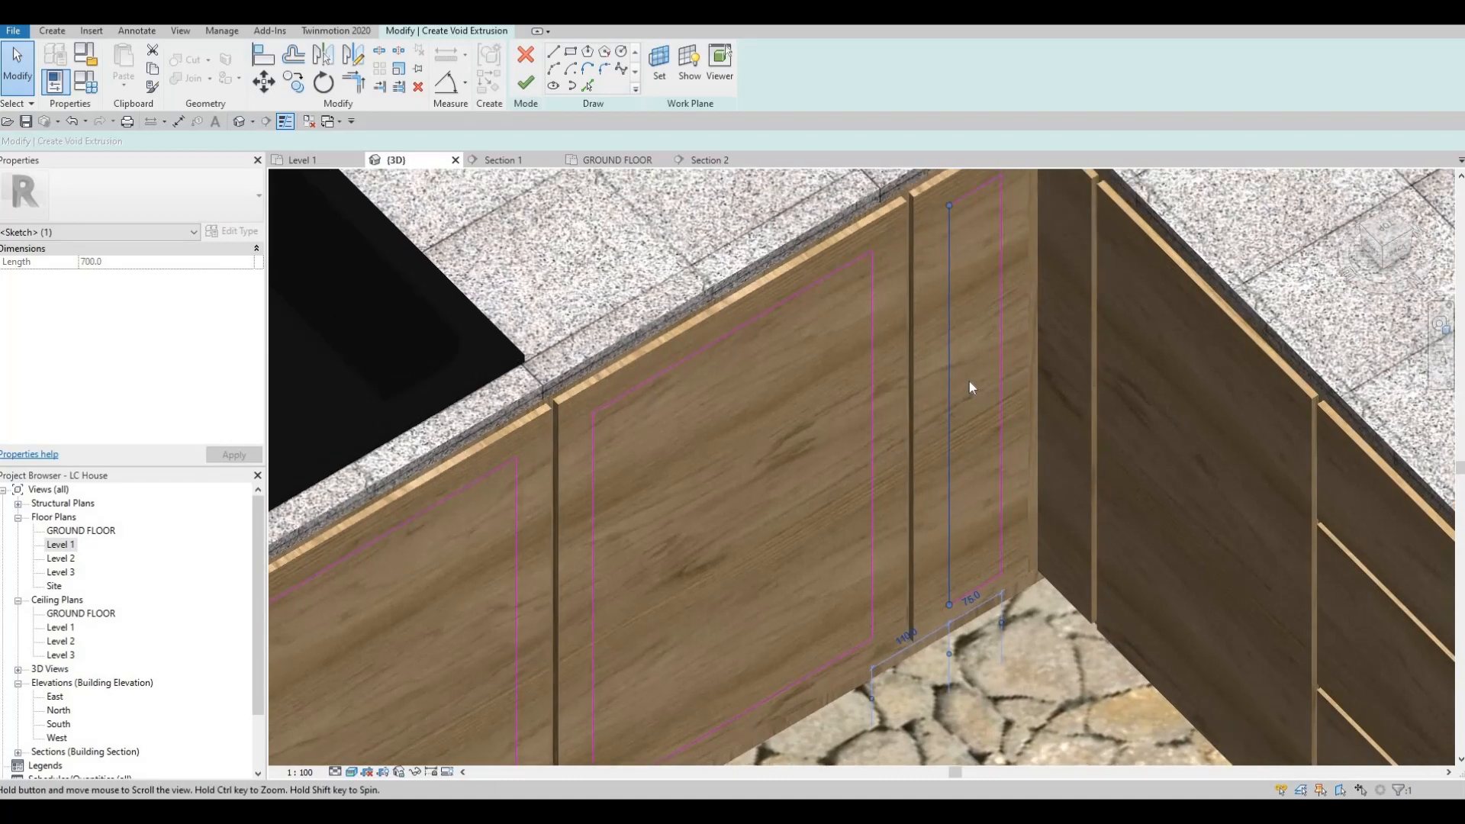
key("Escape")
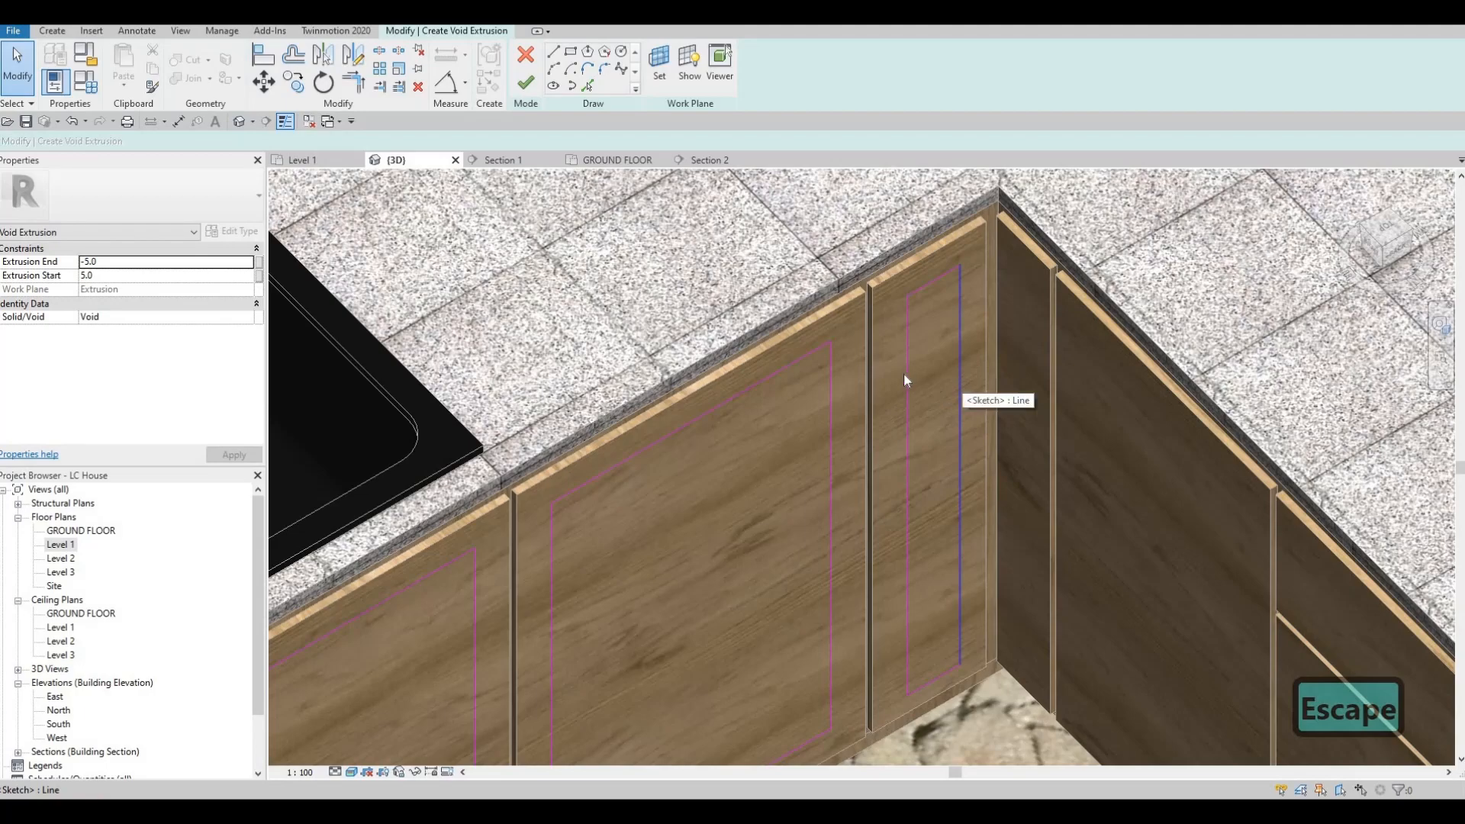
Step: Widen the narrow rectangle on the slim corner front at the oven end of the sink run by nudging its vertical lines
middle_click_drag(891, 454, 753, 380, "shift")
scroll(752, 380, "up", 2)
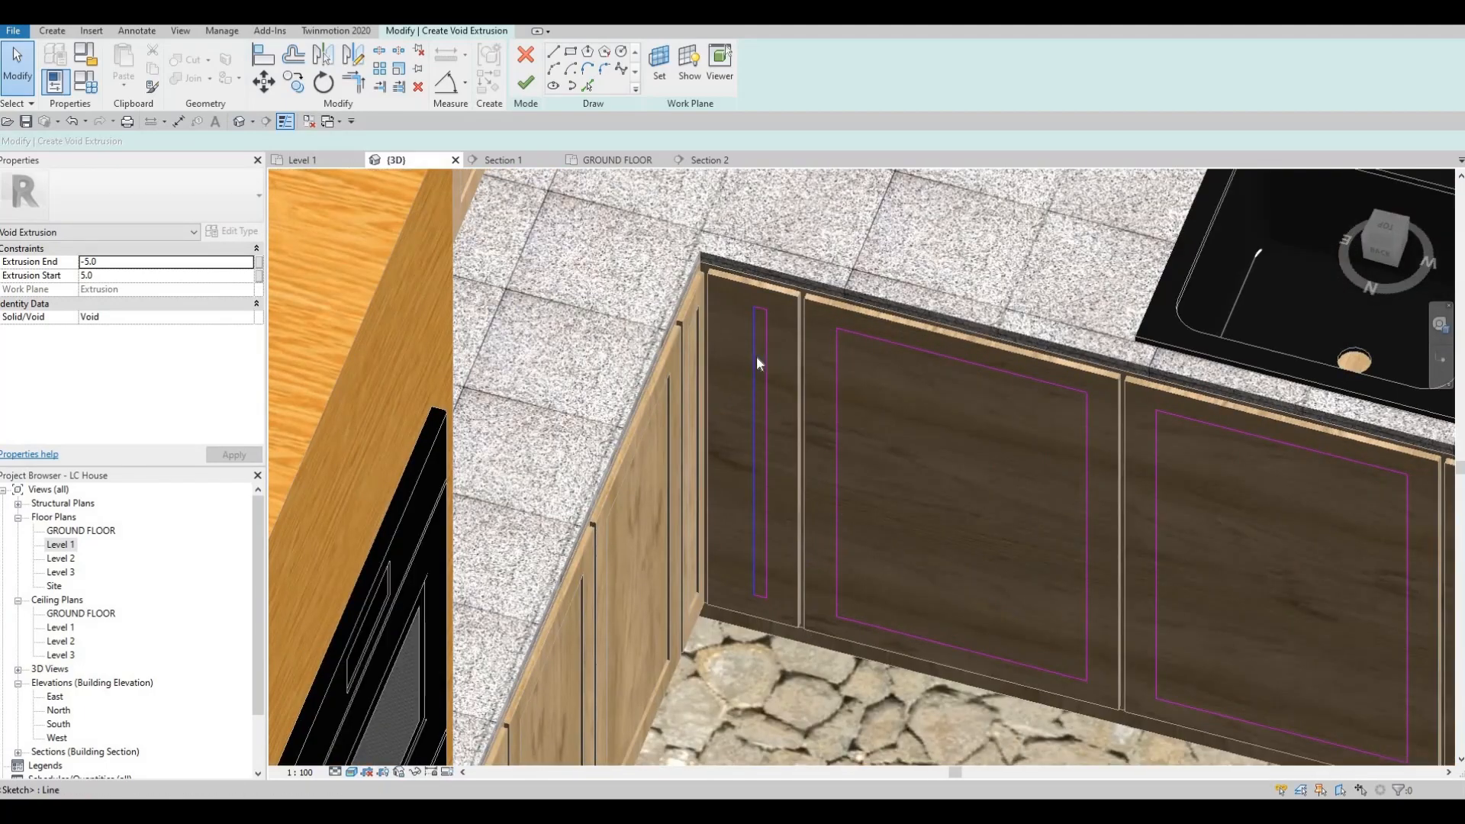
left_click(756, 355)
scroll(757, 356, "up", 3)
left_click_drag(718, 343, 722, 343)
key("Escape")
Step: Complete the void extrusion, cut it out of the sink-side fronts and finish the in-place model
scroll(732, 354, "down", 3)
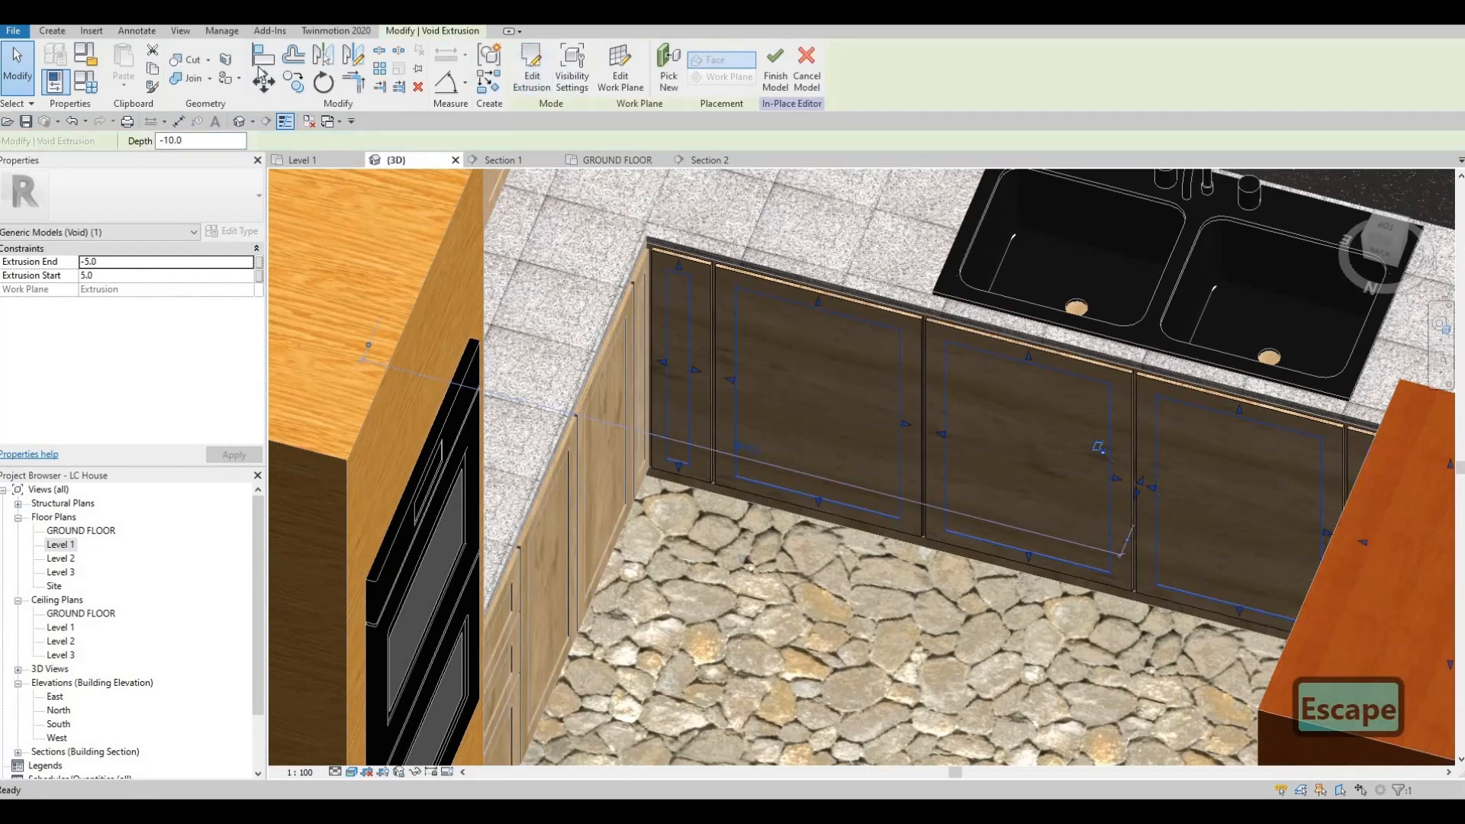
key("Escape")
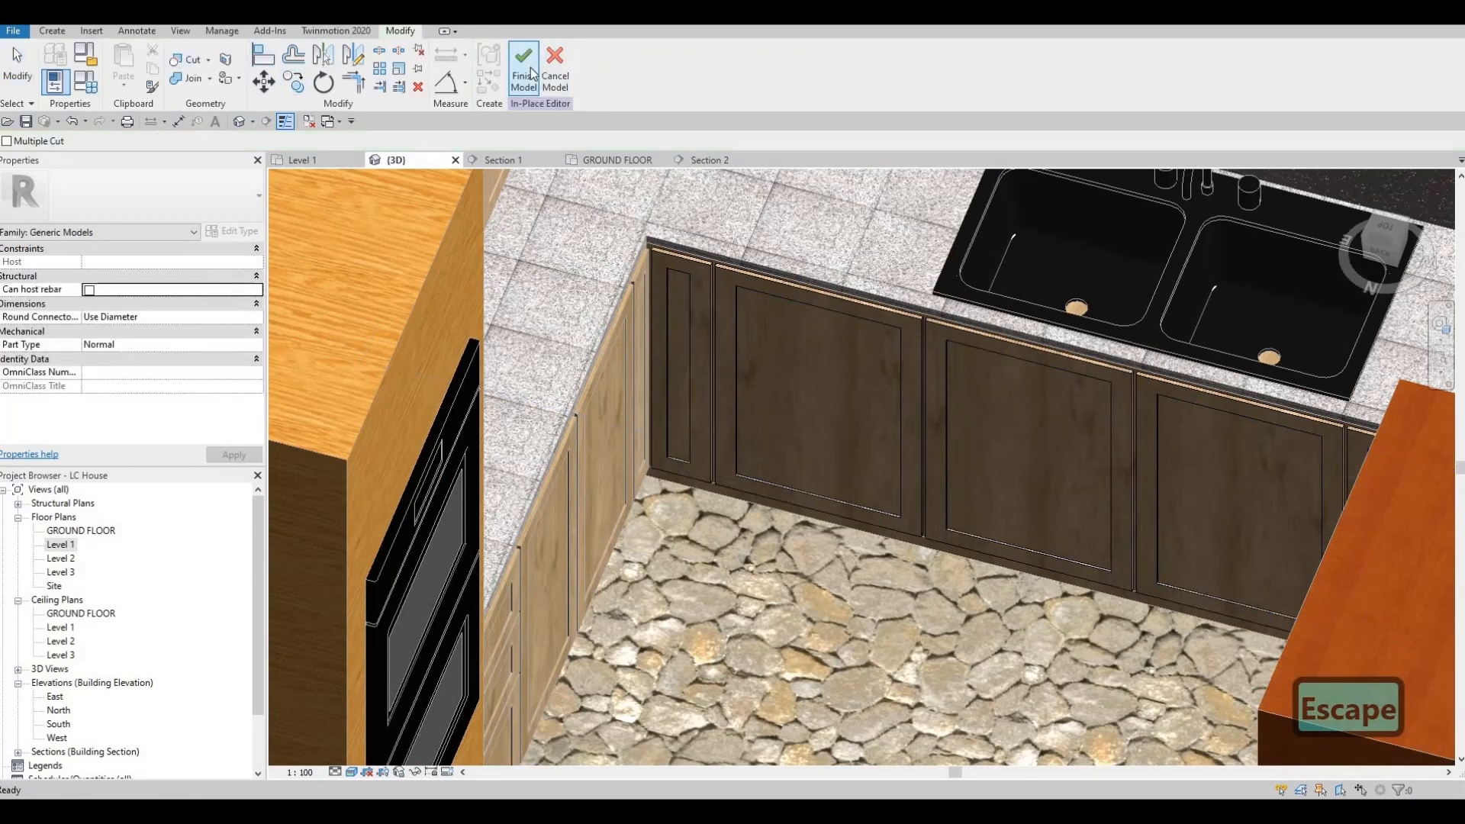
left_click(525, 77)
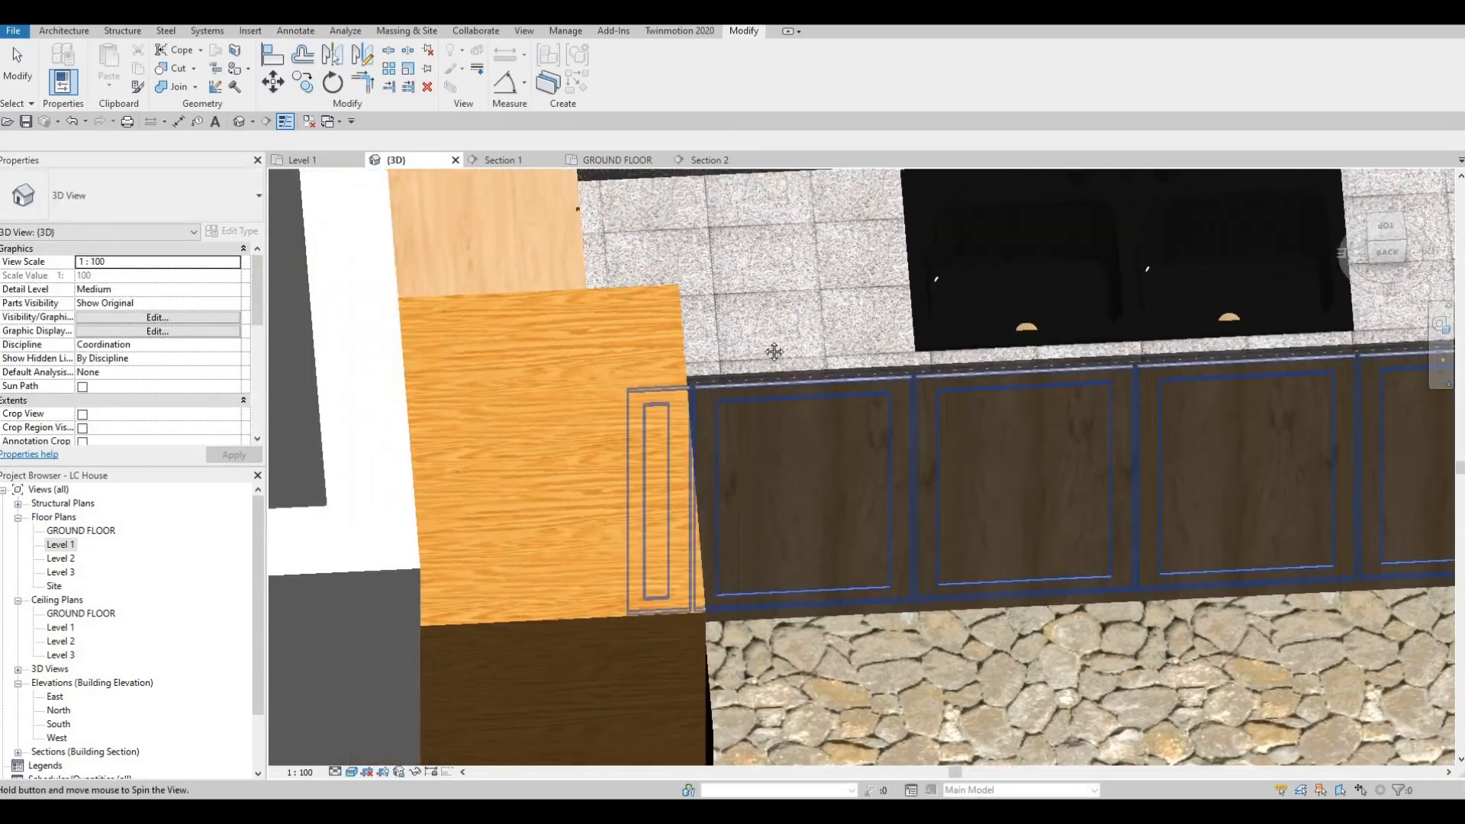
middle_click_drag(774, 351, 610, 427, "shift")
key("Escape")
key("Escape")
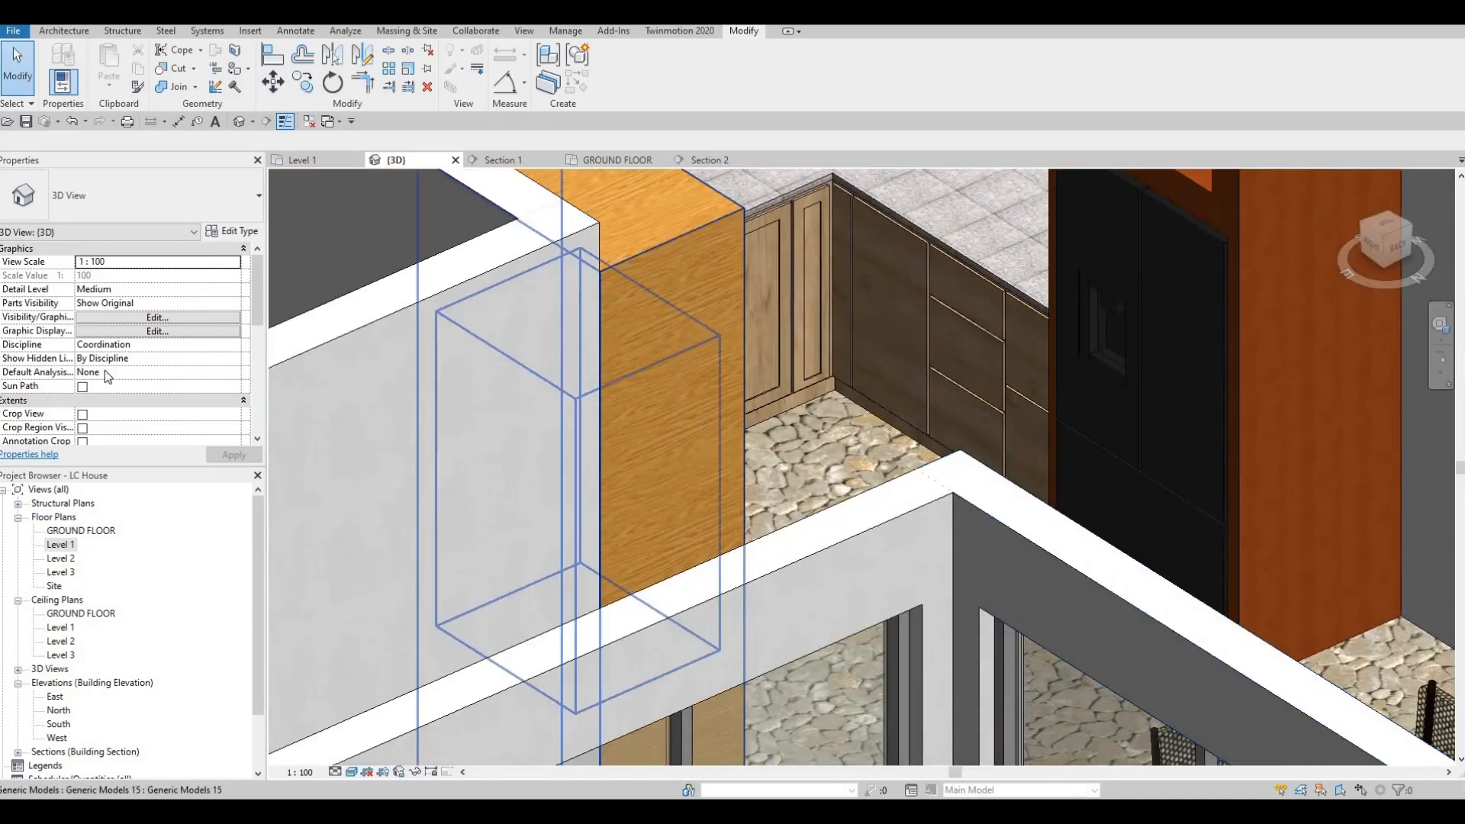
Step: In the Level 1 floor plan, flip the vertical section line through the kitchen to face the opposite cabinet run
double_click(61, 545)
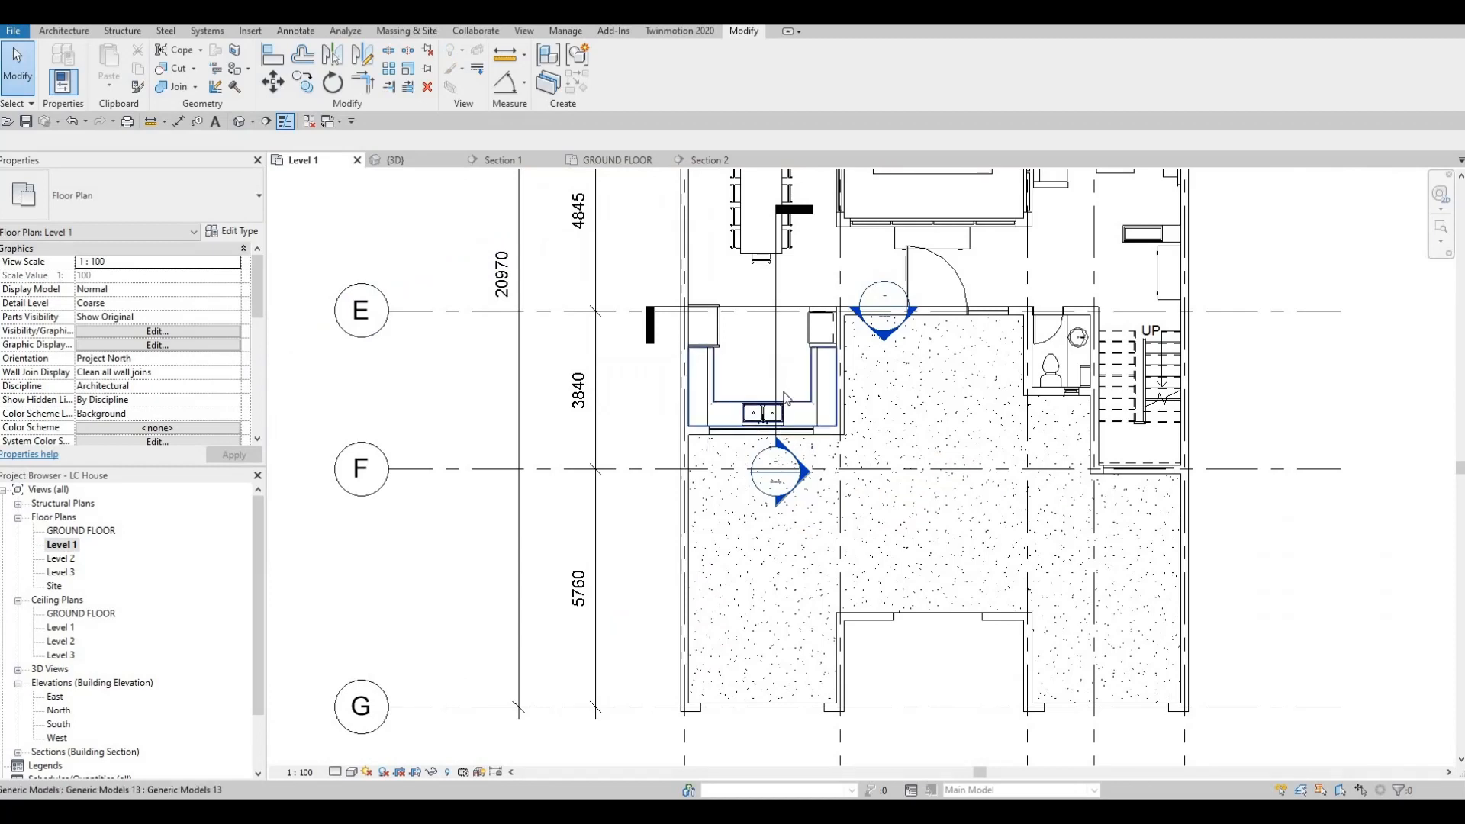
key("Escape")
left_click(775, 380)
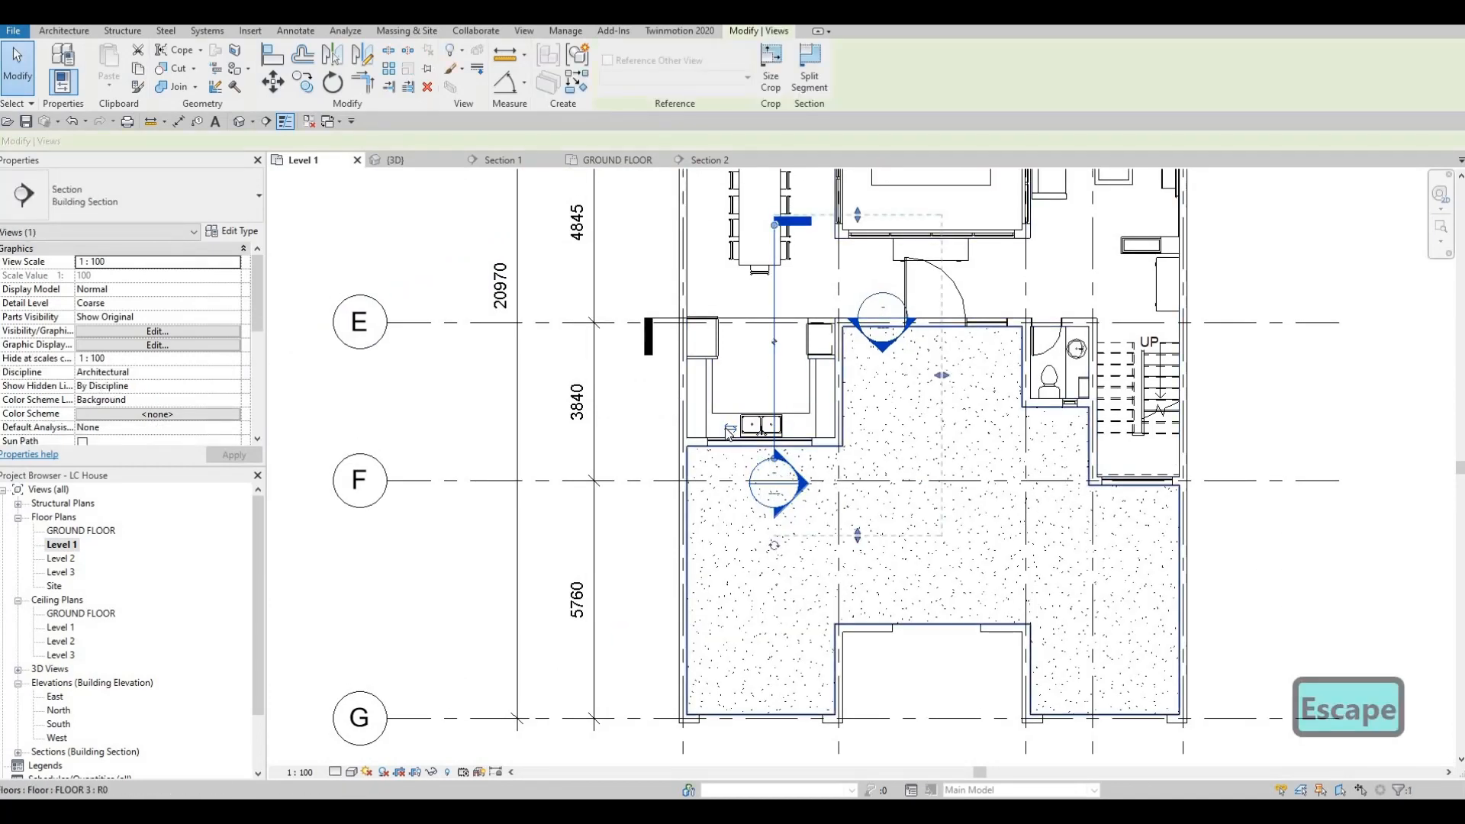
key("Escape")
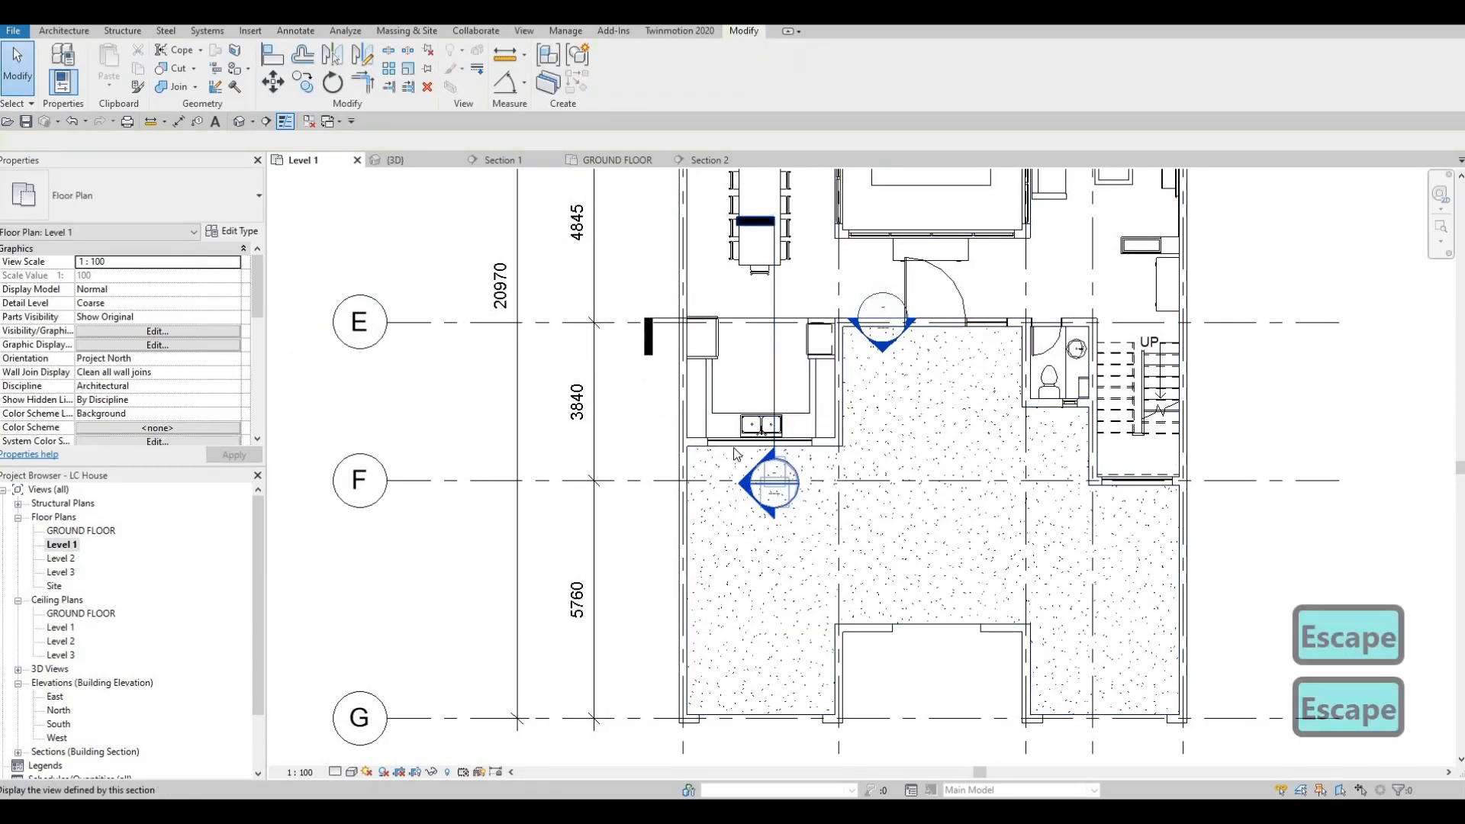
Step: Open the section view facing the opposite run and edit the drawer-side base cabinet fronts in place
double_click(767, 484)
scroll(760, 402, "down", 5)
middle_click_drag(760, 403, 1004, 403)
scroll(1011, 399, "down", 3)
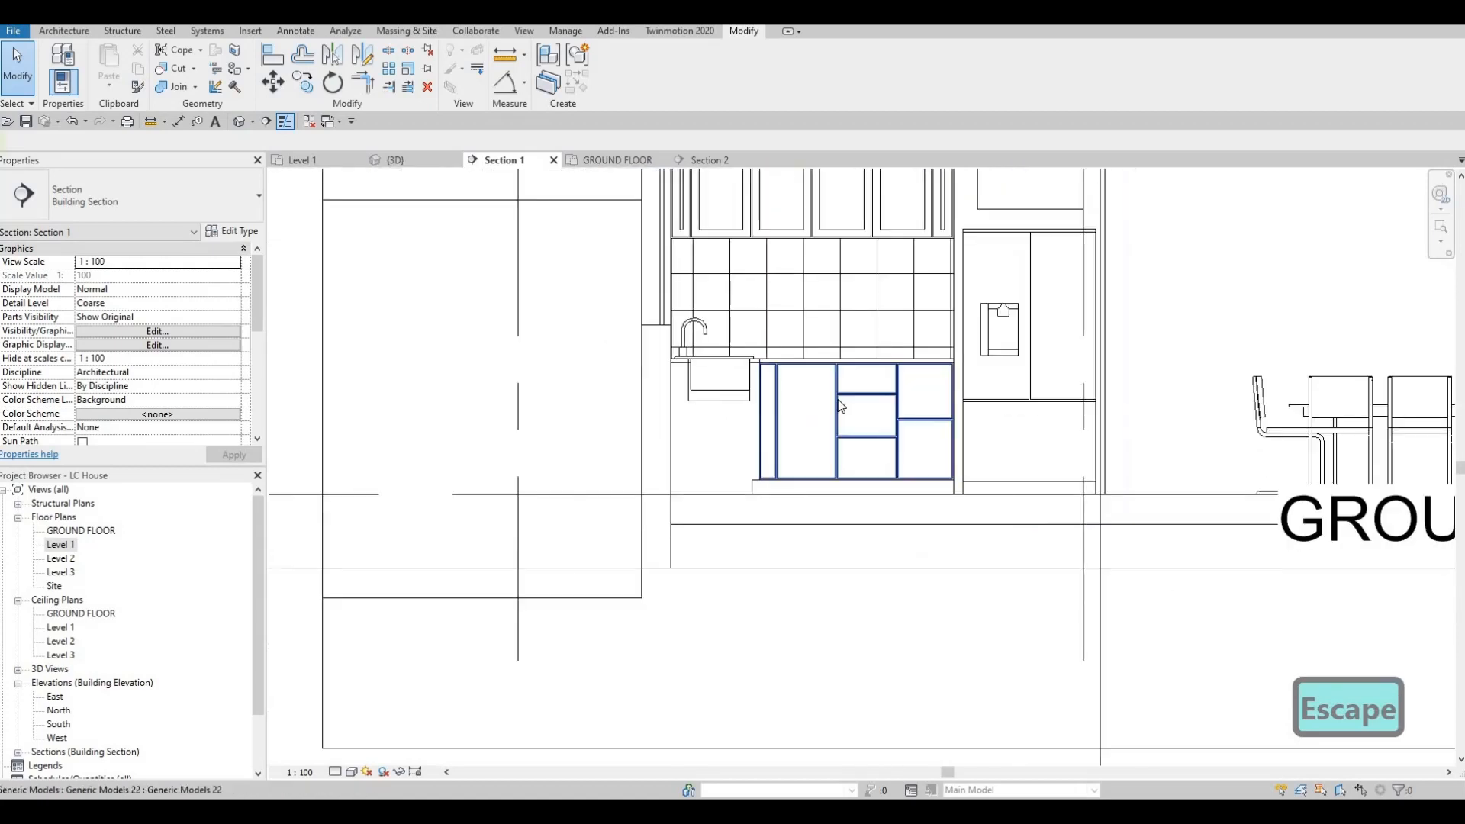
scroll(838, 401, "up", 3)
left_click(839, 402)
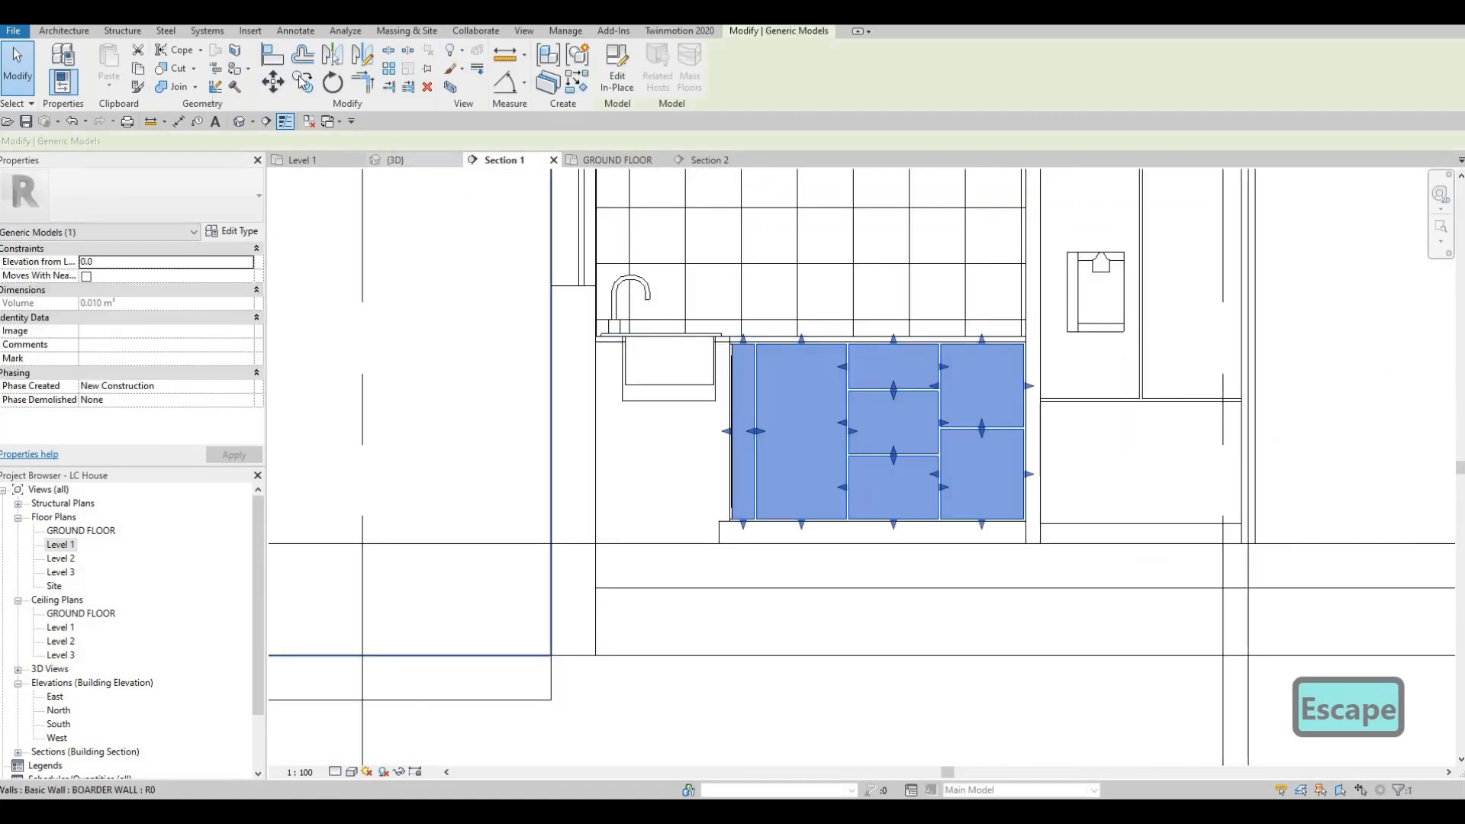
key("Escape")
left_click(840, 402)
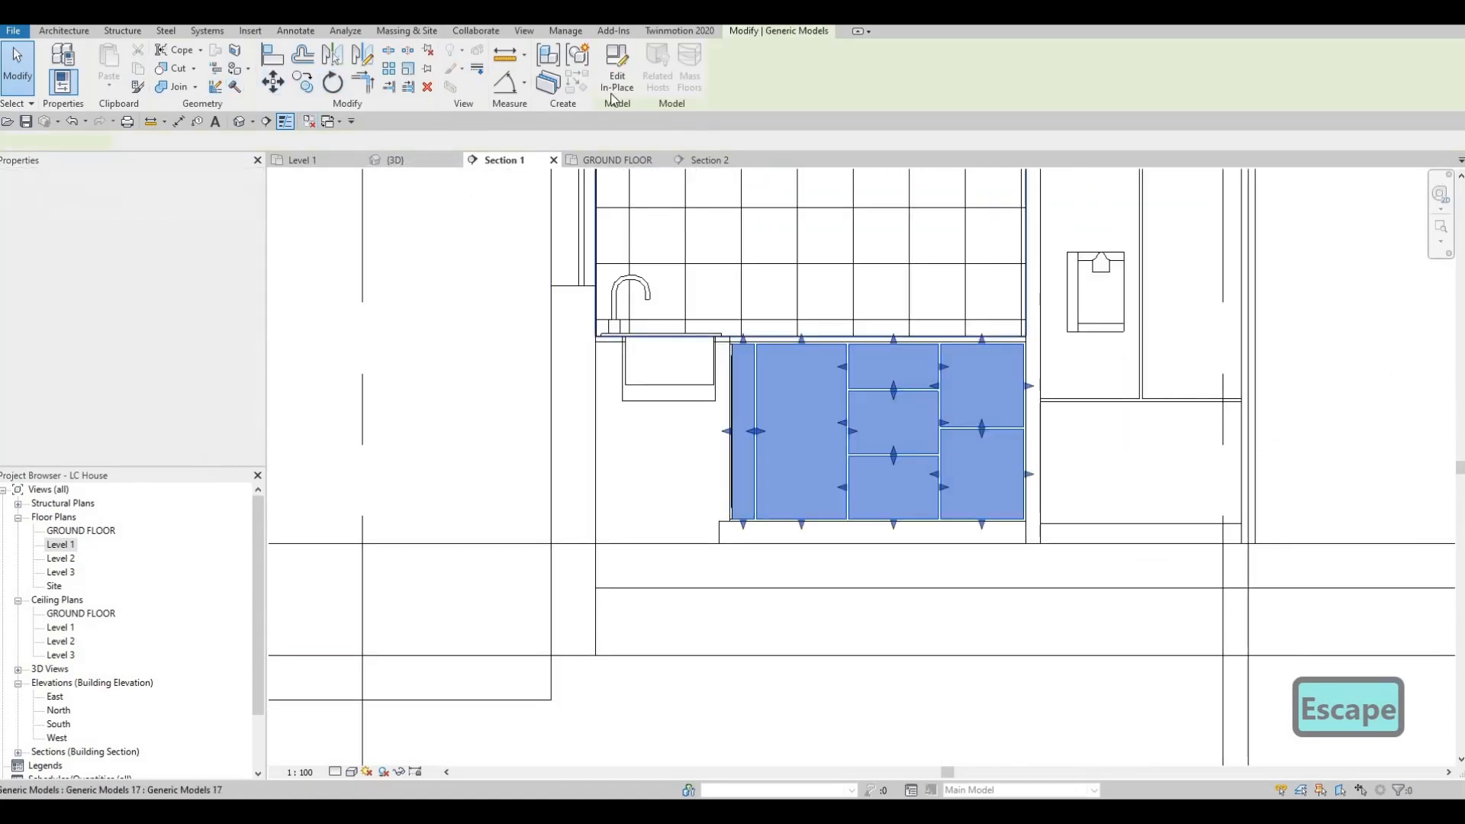
left_click(617, 73)
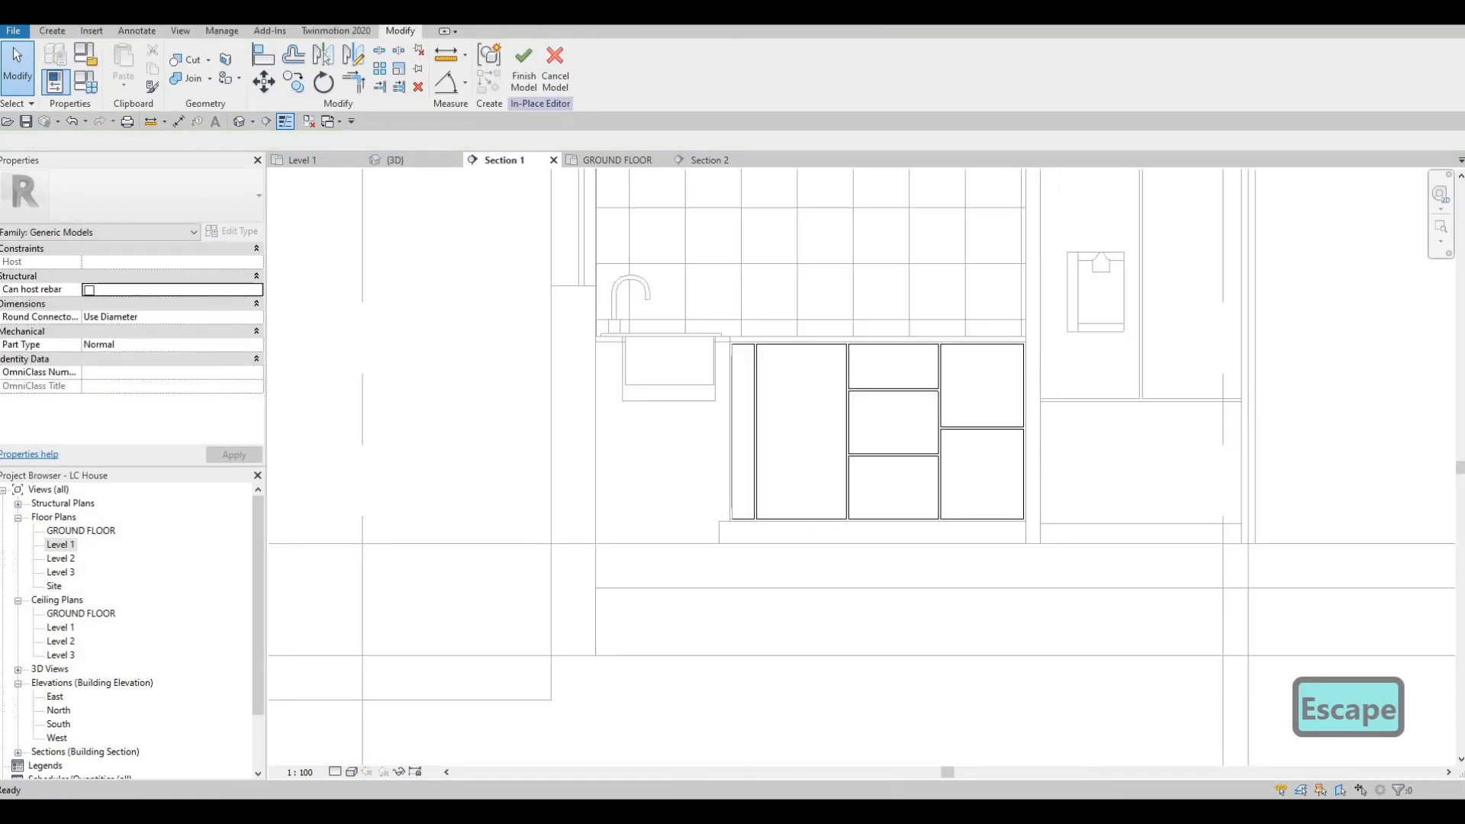
Step: Set the work plane with the Pick a plane option and start a void extrusion for the drawer-side fronts
left_click(52, 31)
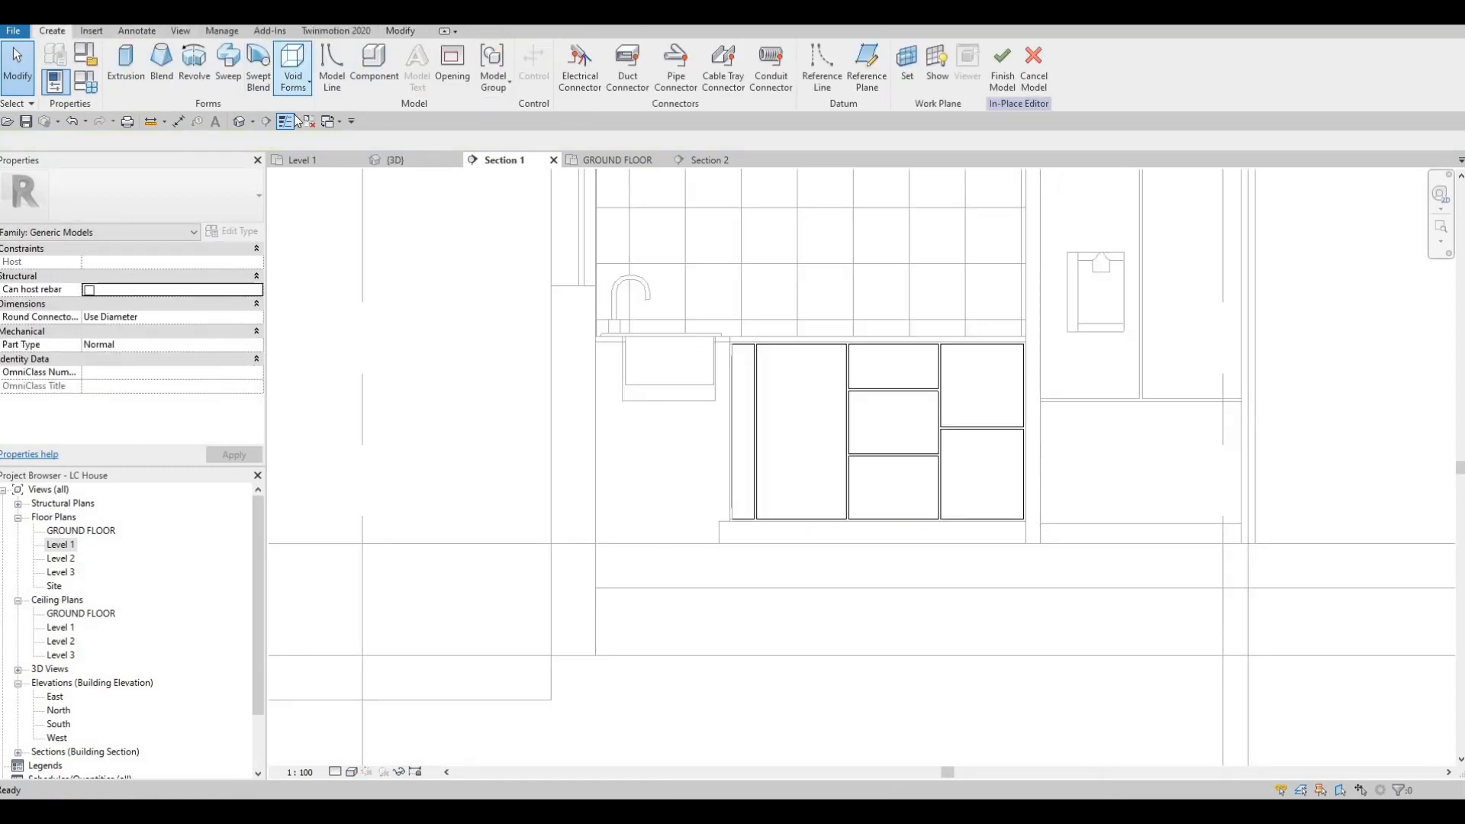
left_click(293, 80)
left_click(328, 109)
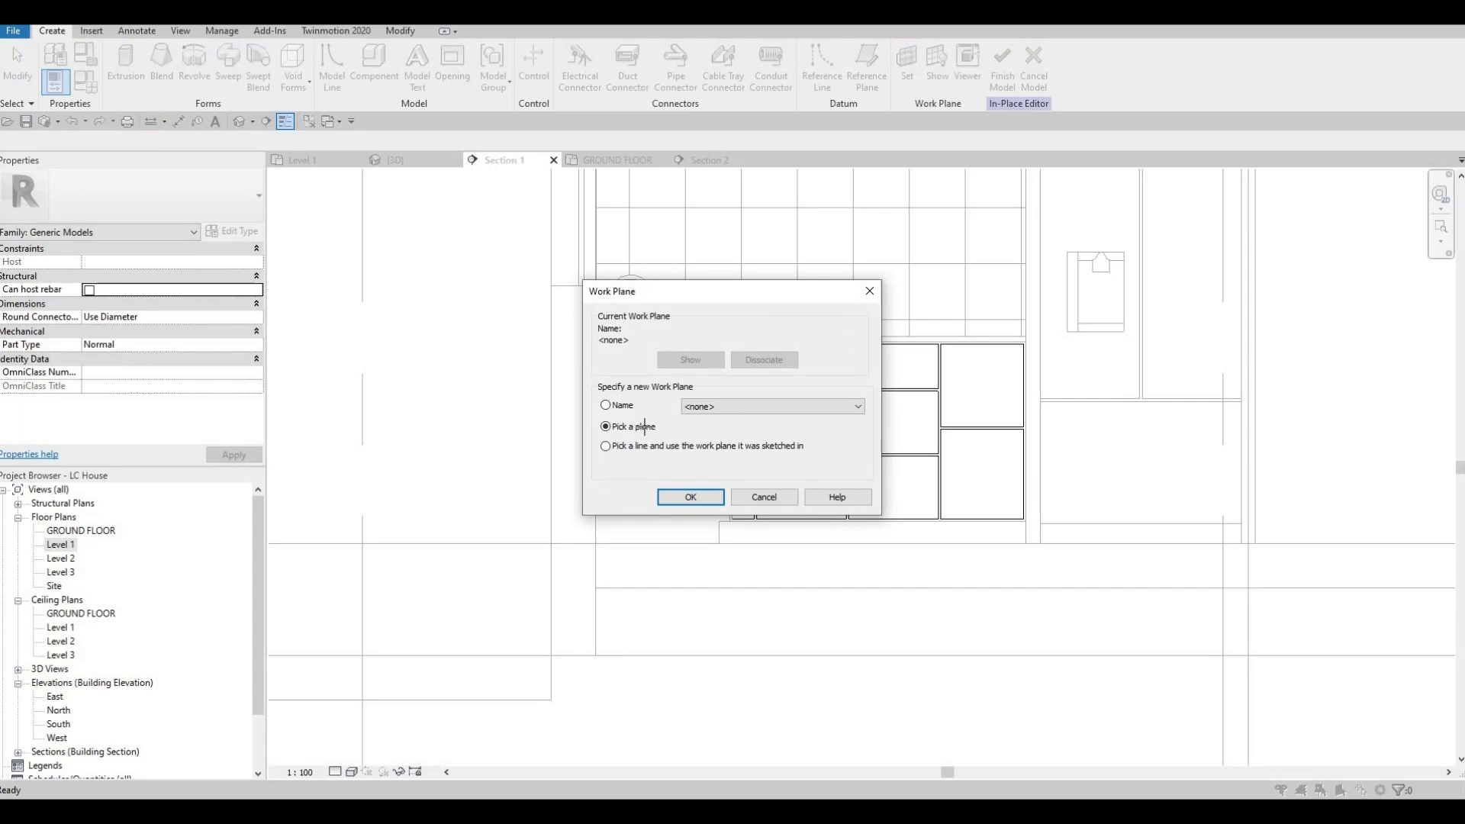
key("Return")
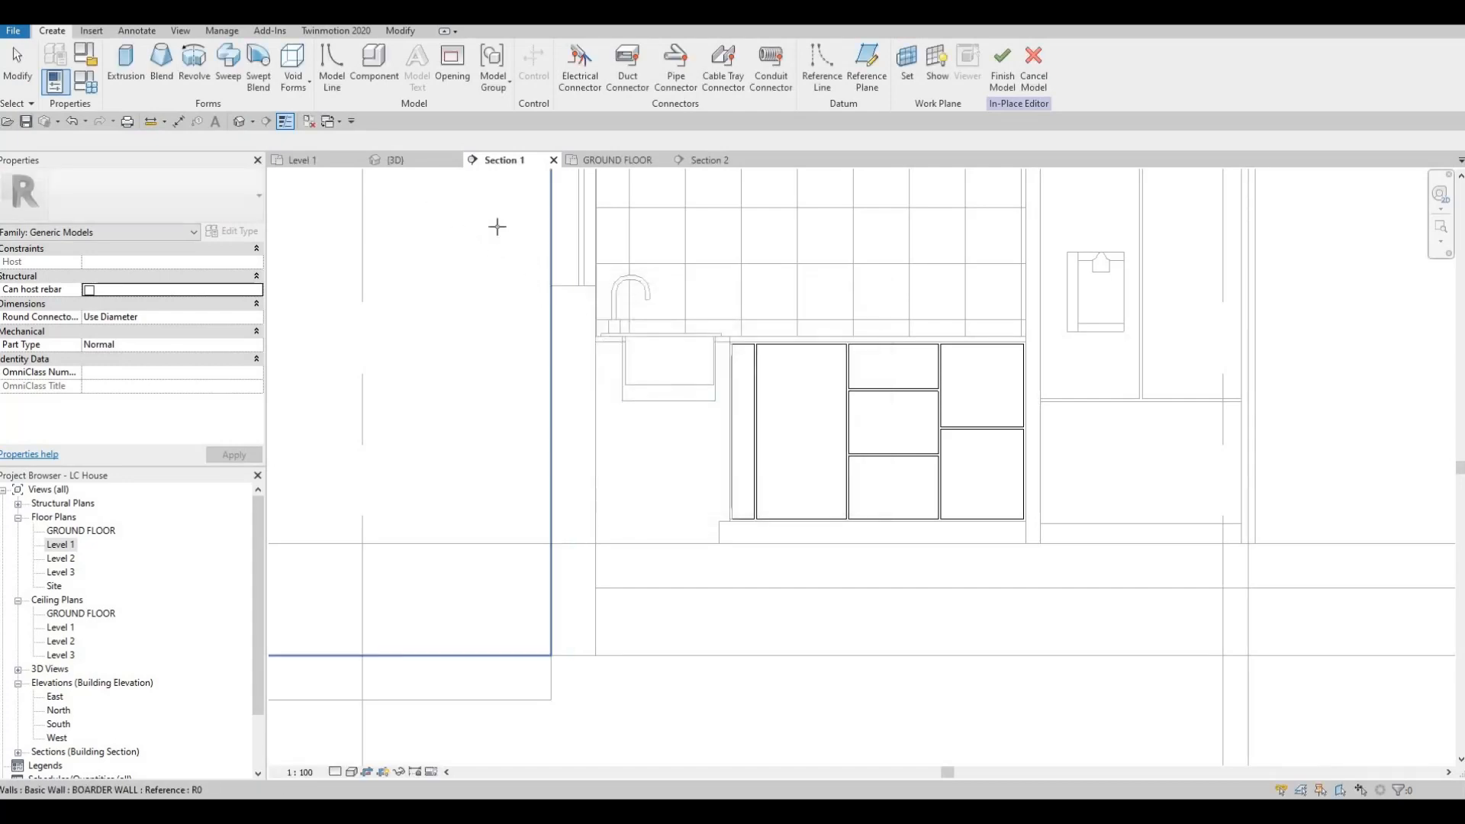
left_click(907, 65)
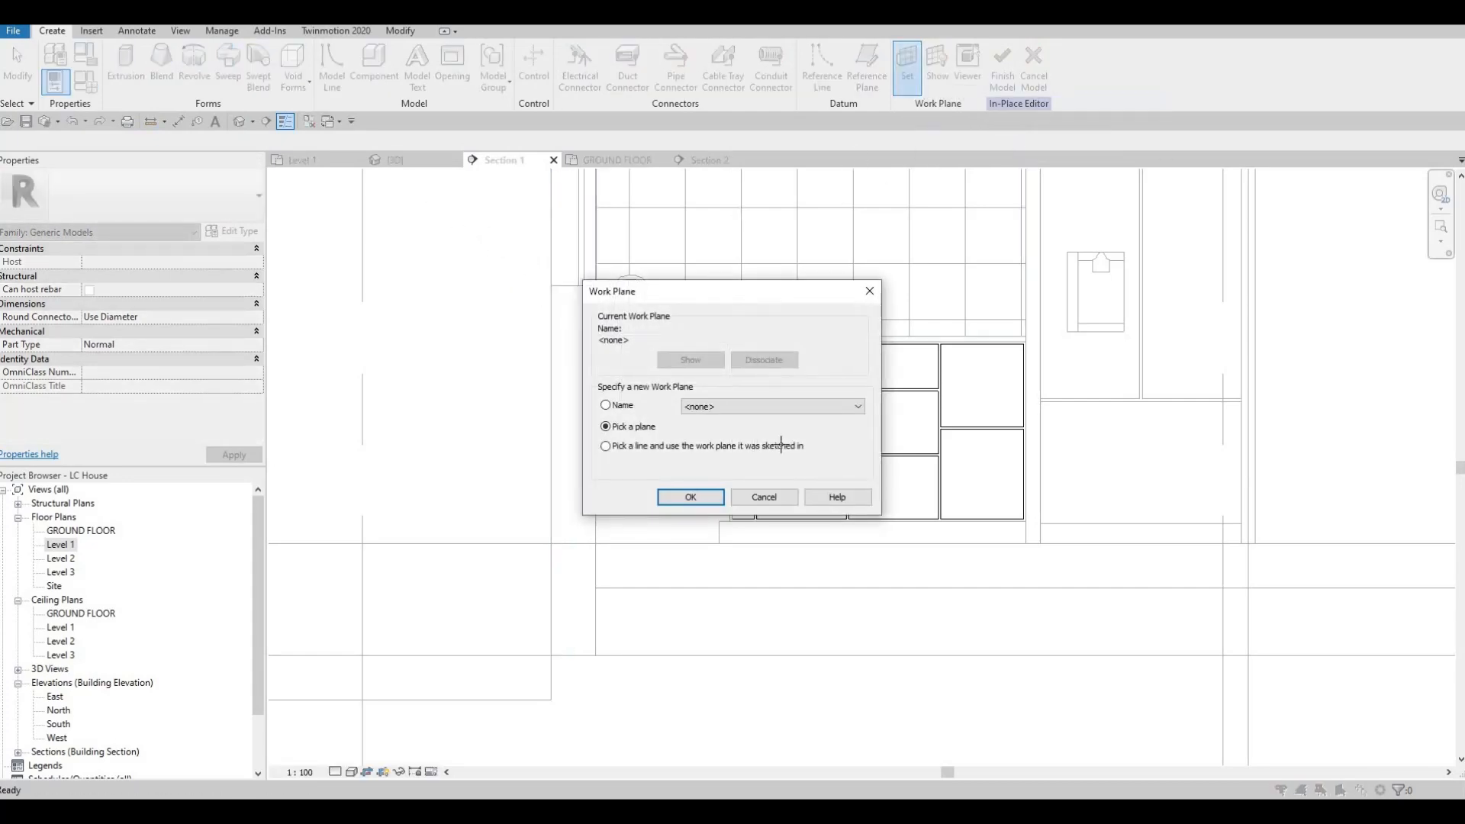
key("Escape")
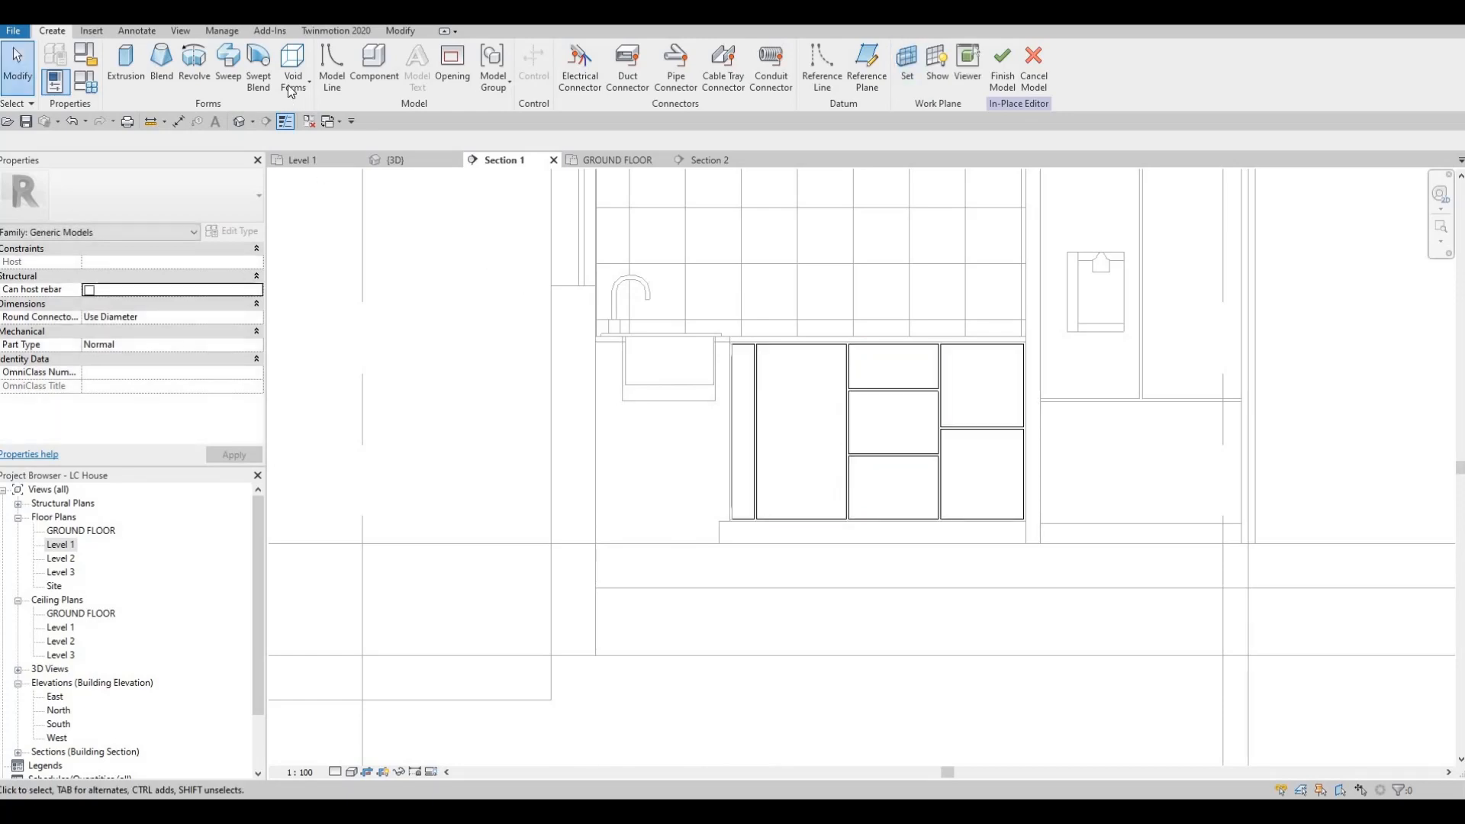
left_click(292, 93)
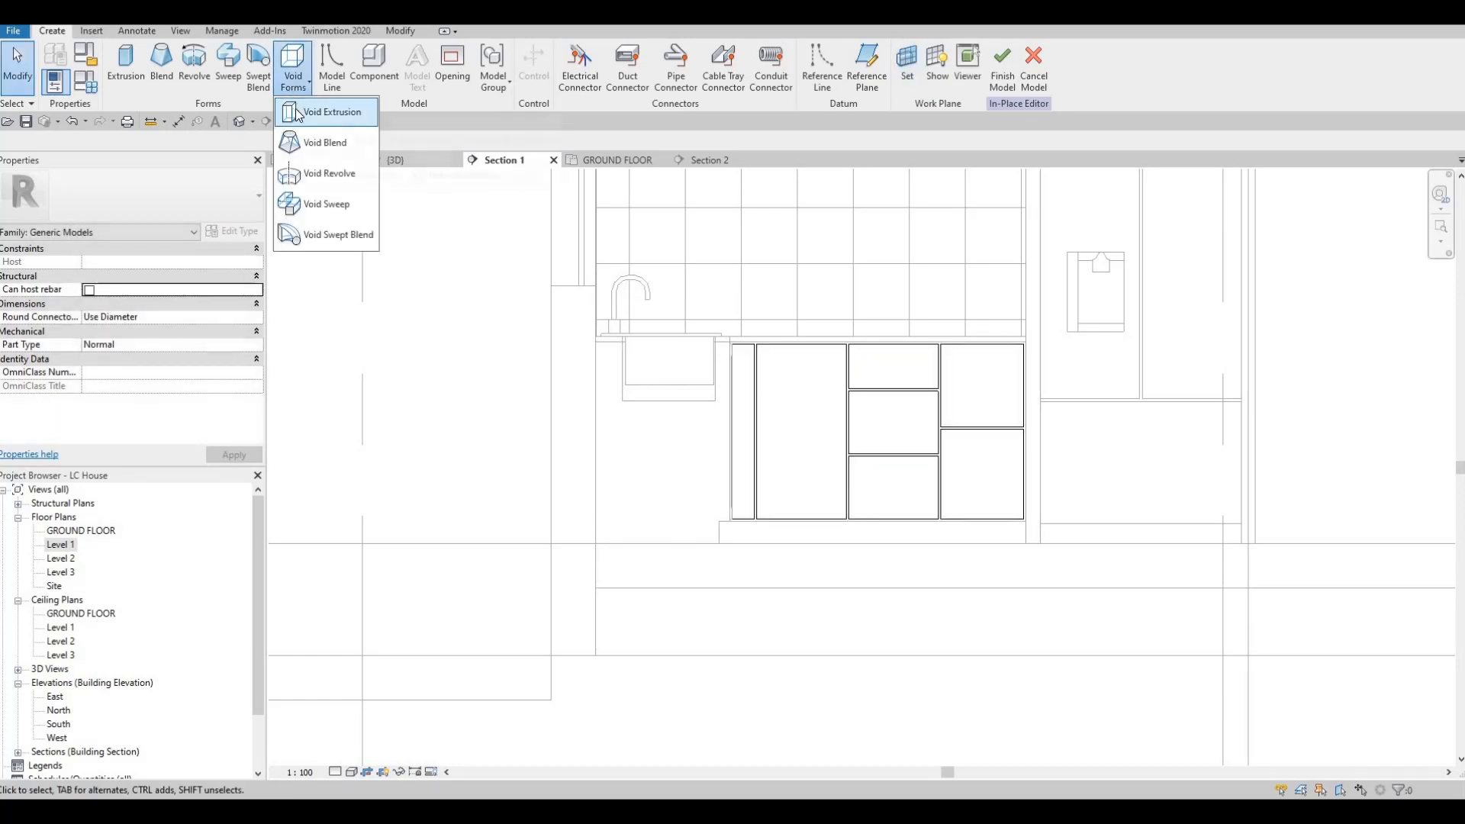
left_click(297, 115)
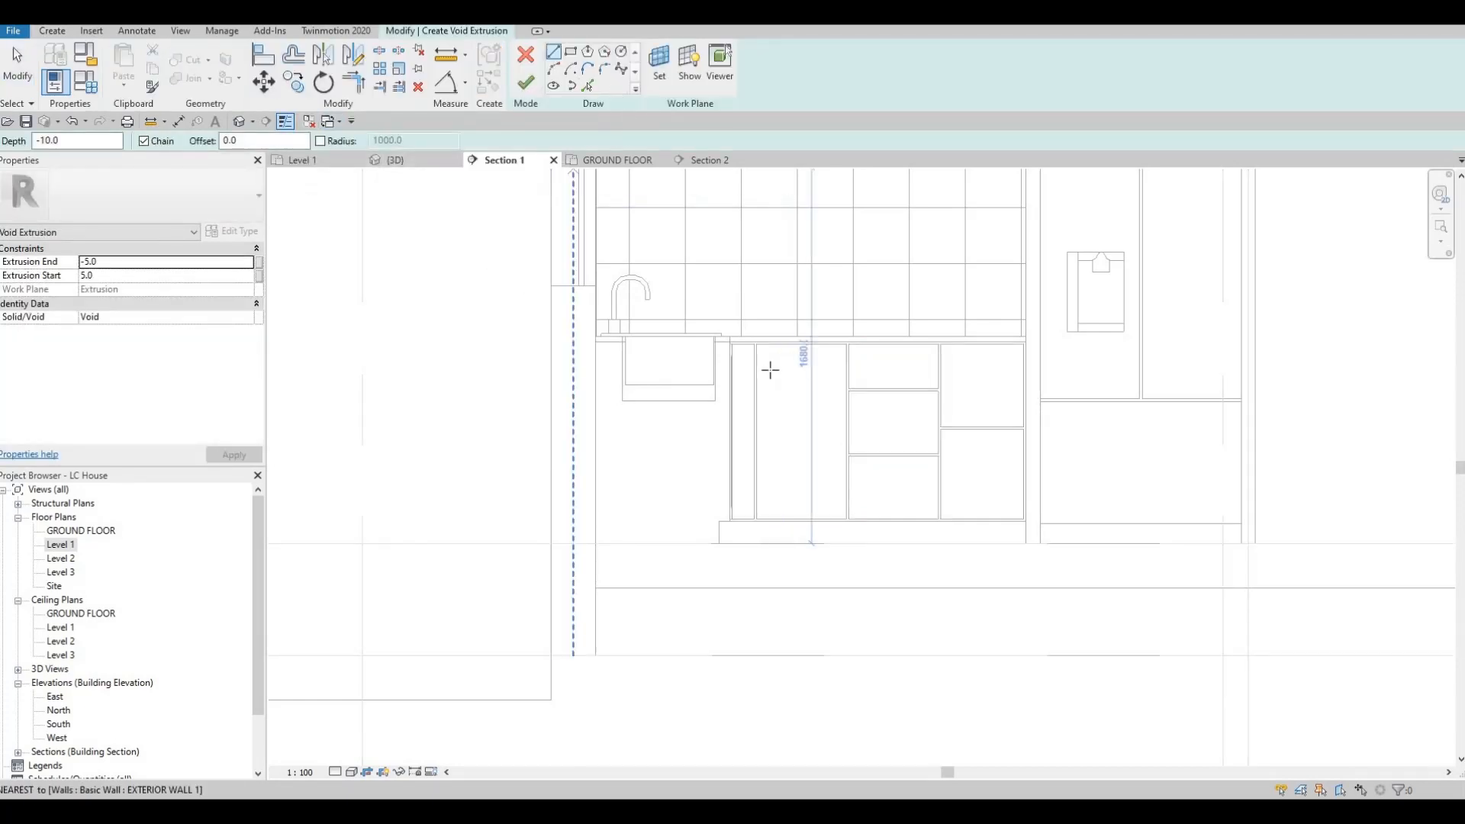
Step: Sketch a void rectangle inside the tall door front with the rectangle tool at a 50 mm offset
left_click(571, 55)
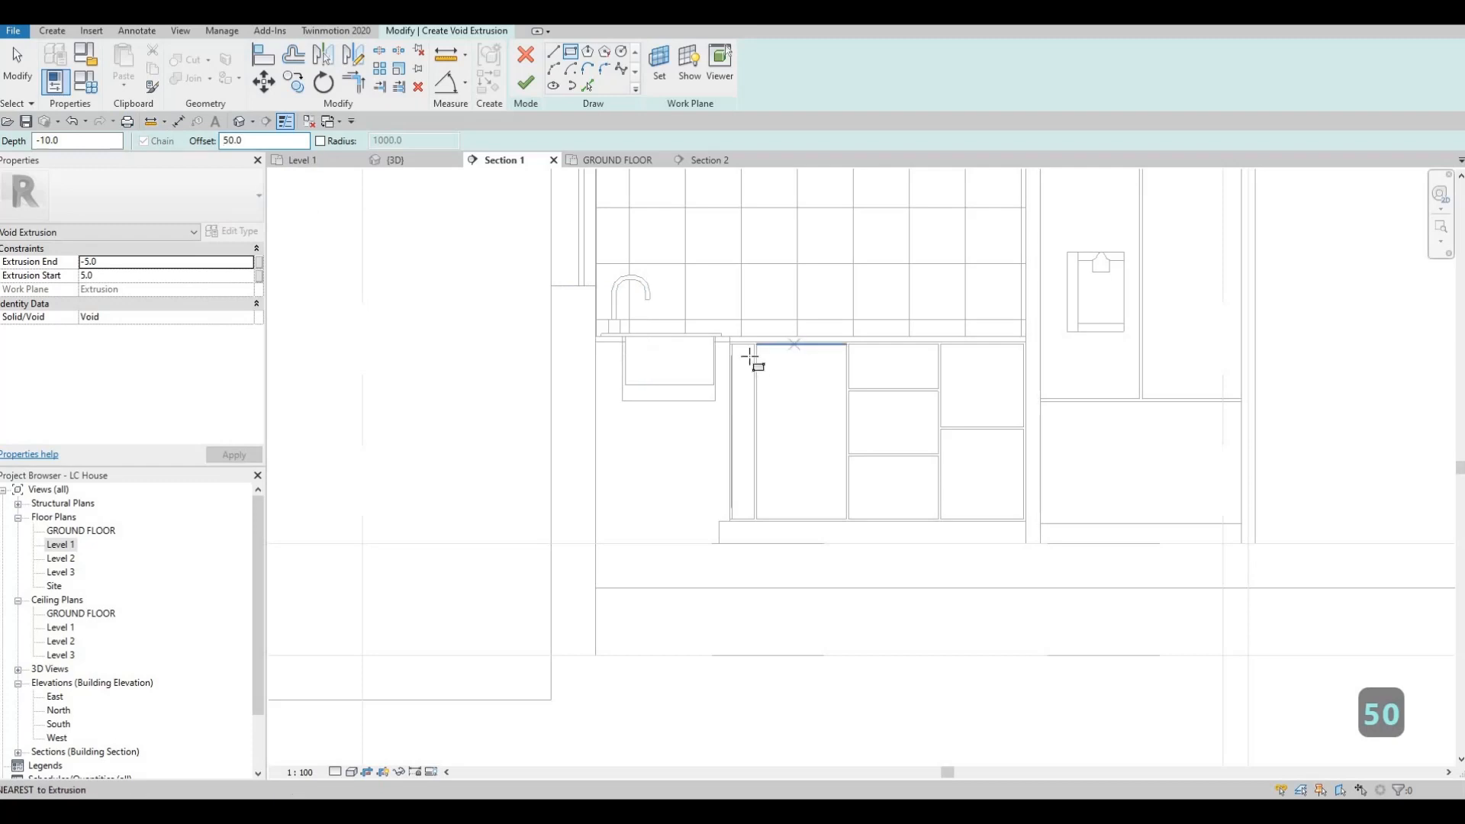
scroll(749, 358, "up", 2)
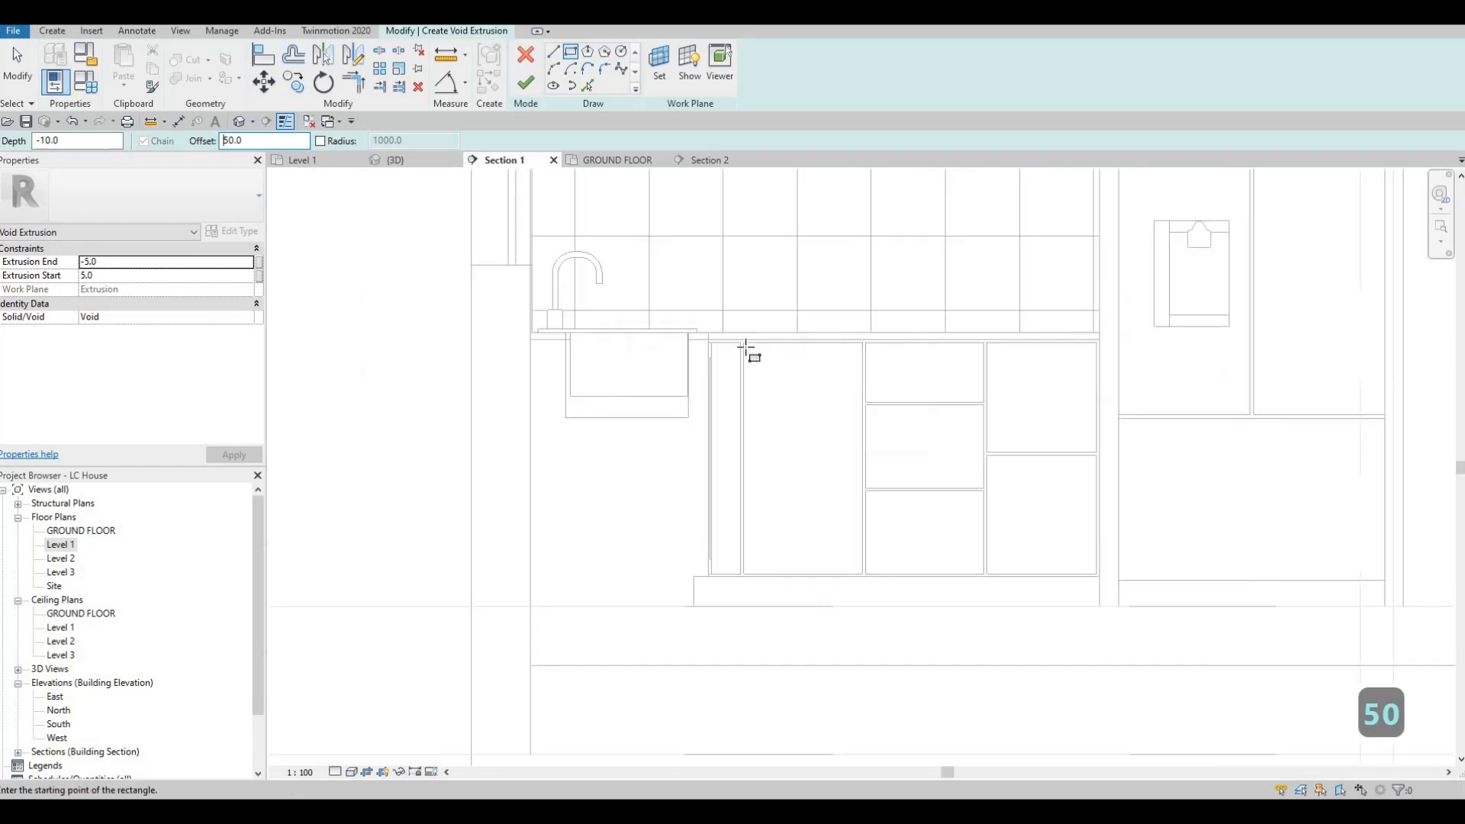
scroll(860, 573, "up", 2)
left_click(862, 573)
key("Escape")
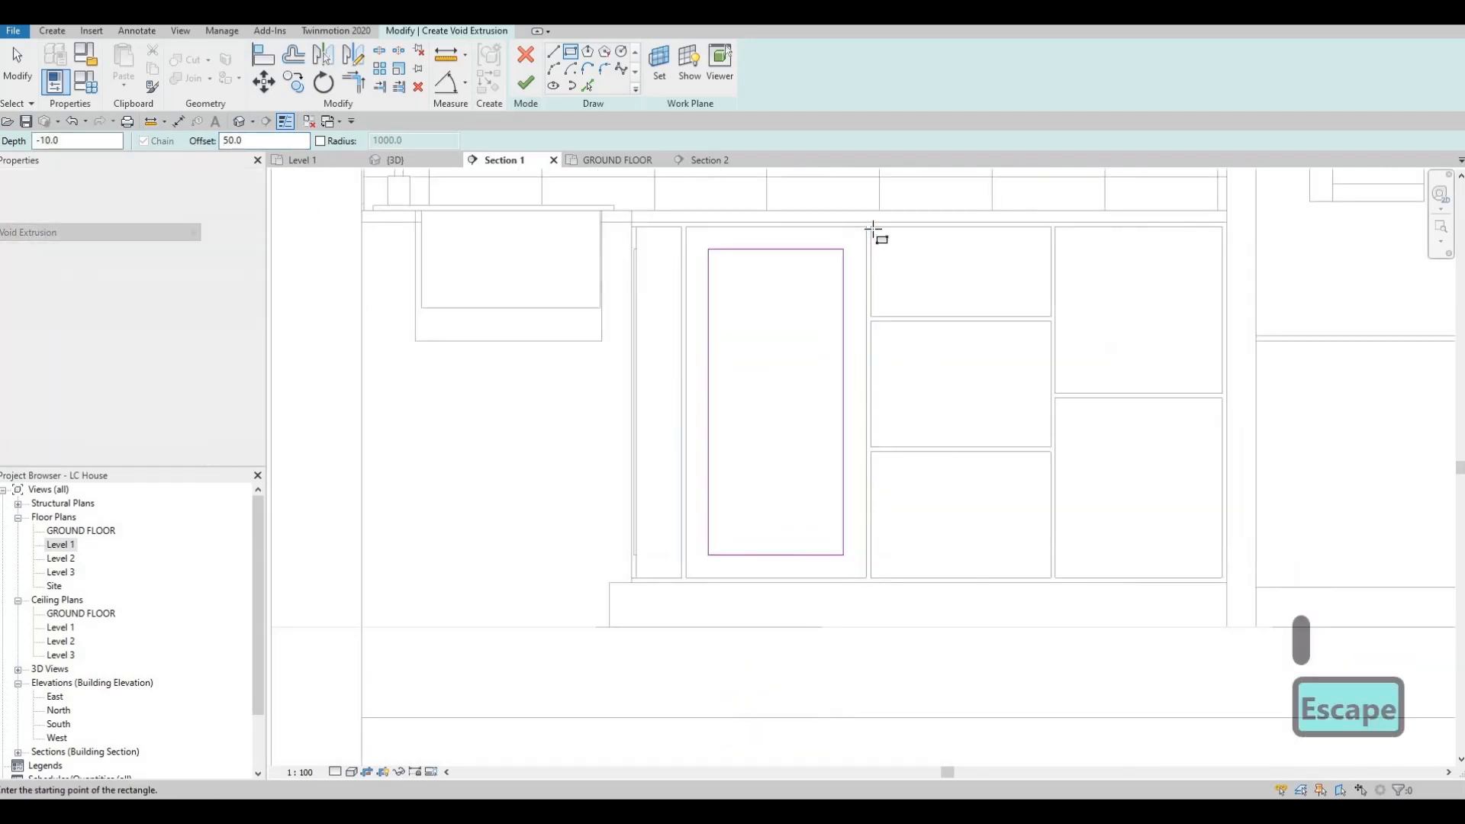
Step: Sketch void rectangles inset 50 mm inside each of the three stacked drawer fronts beside the tall door
left_click(871, 231)
left_click(1045, 318)
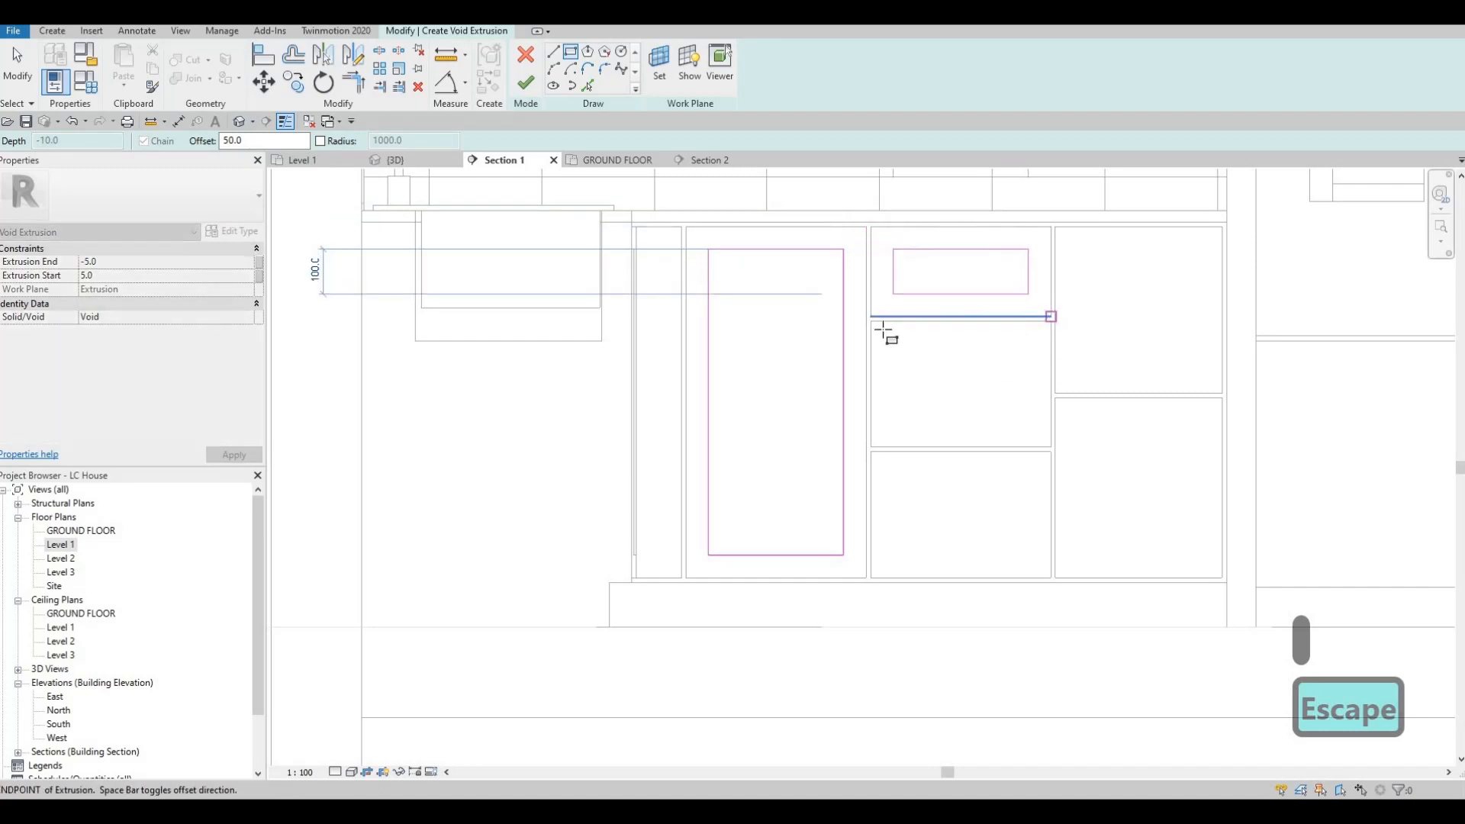
key("Escape")
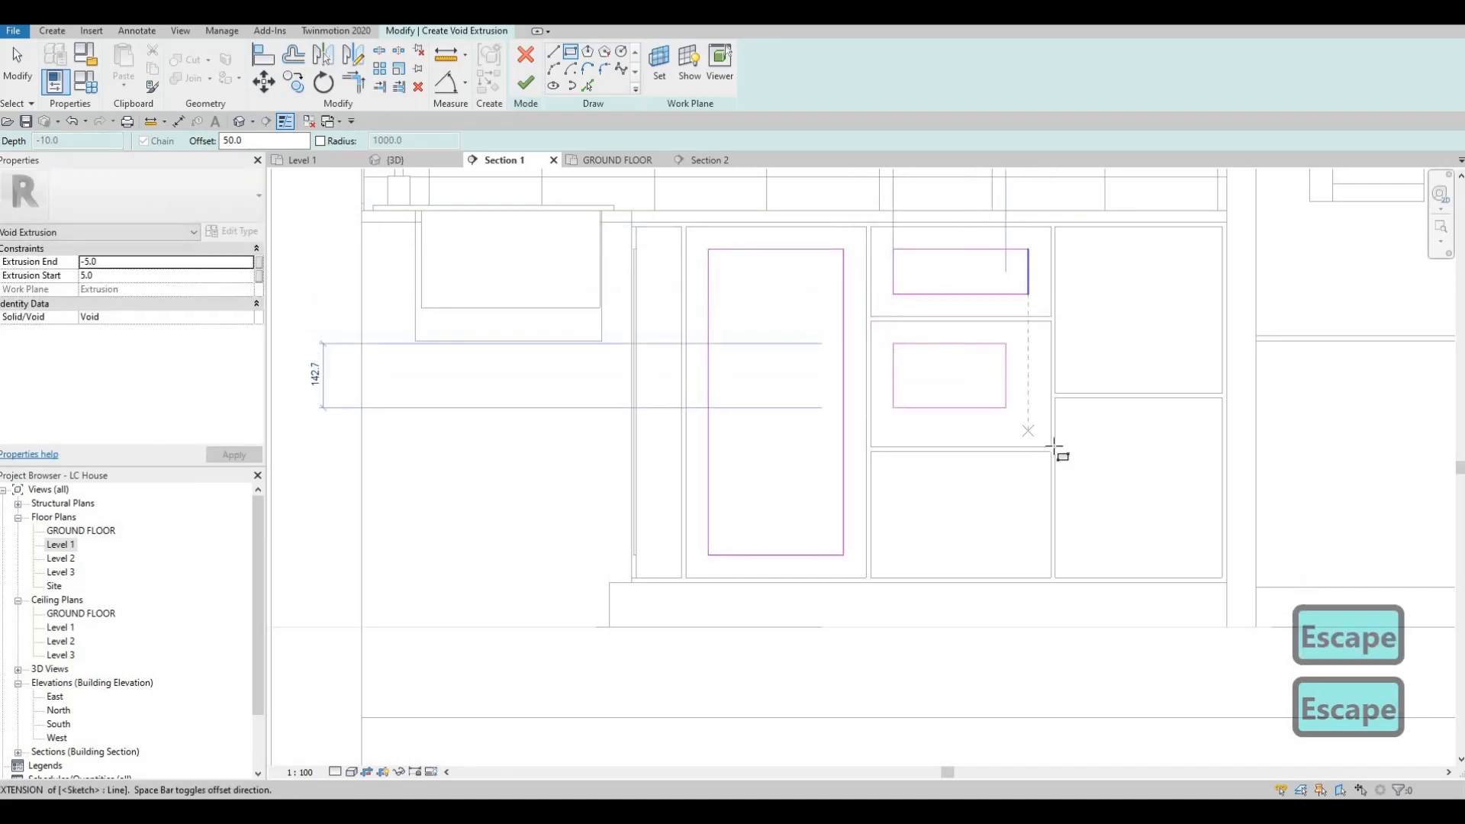
left_click(1053, 449)
key("Escape")
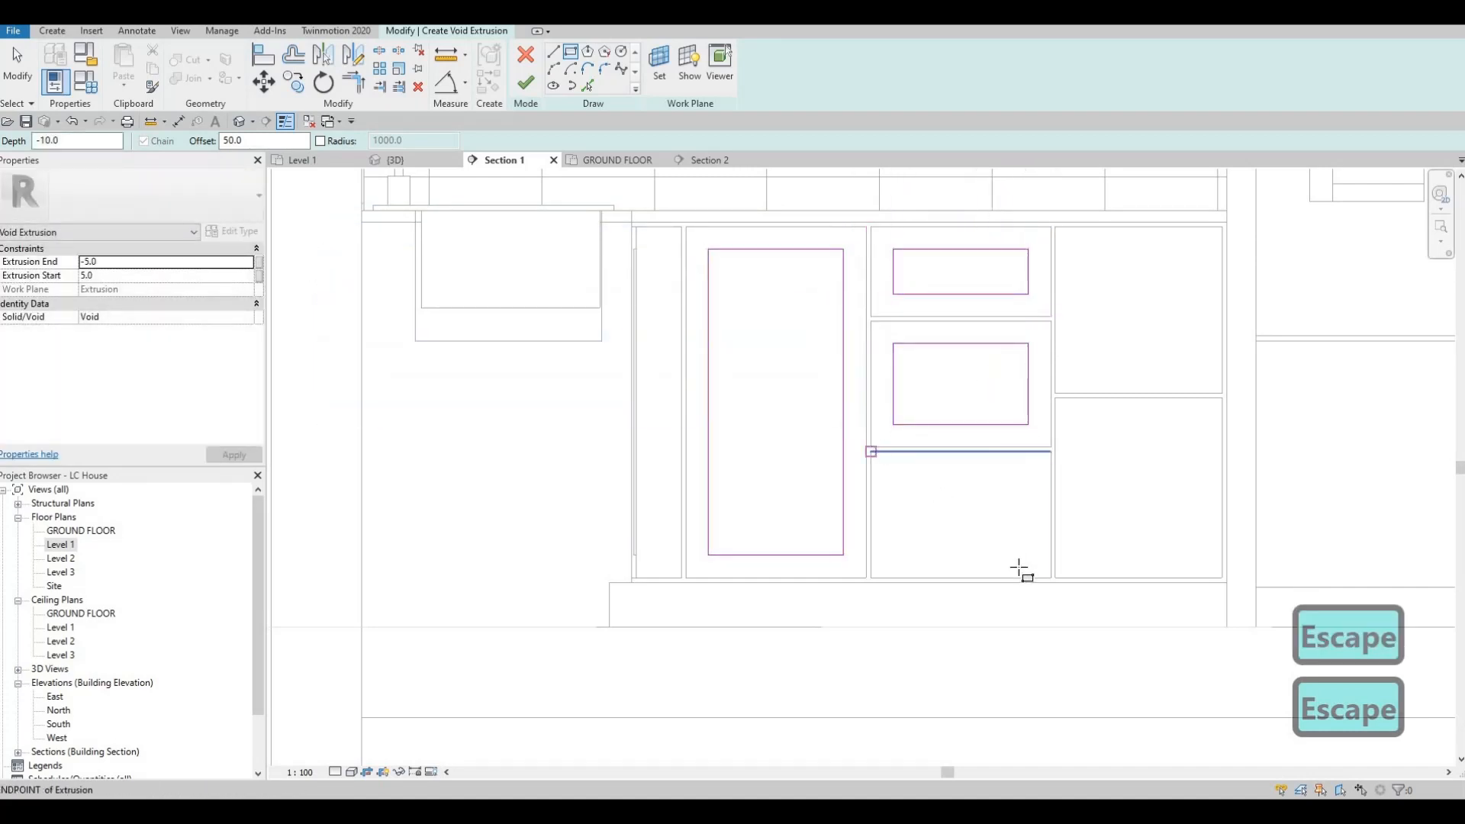
left_click(1053, 581)
key("Escape")
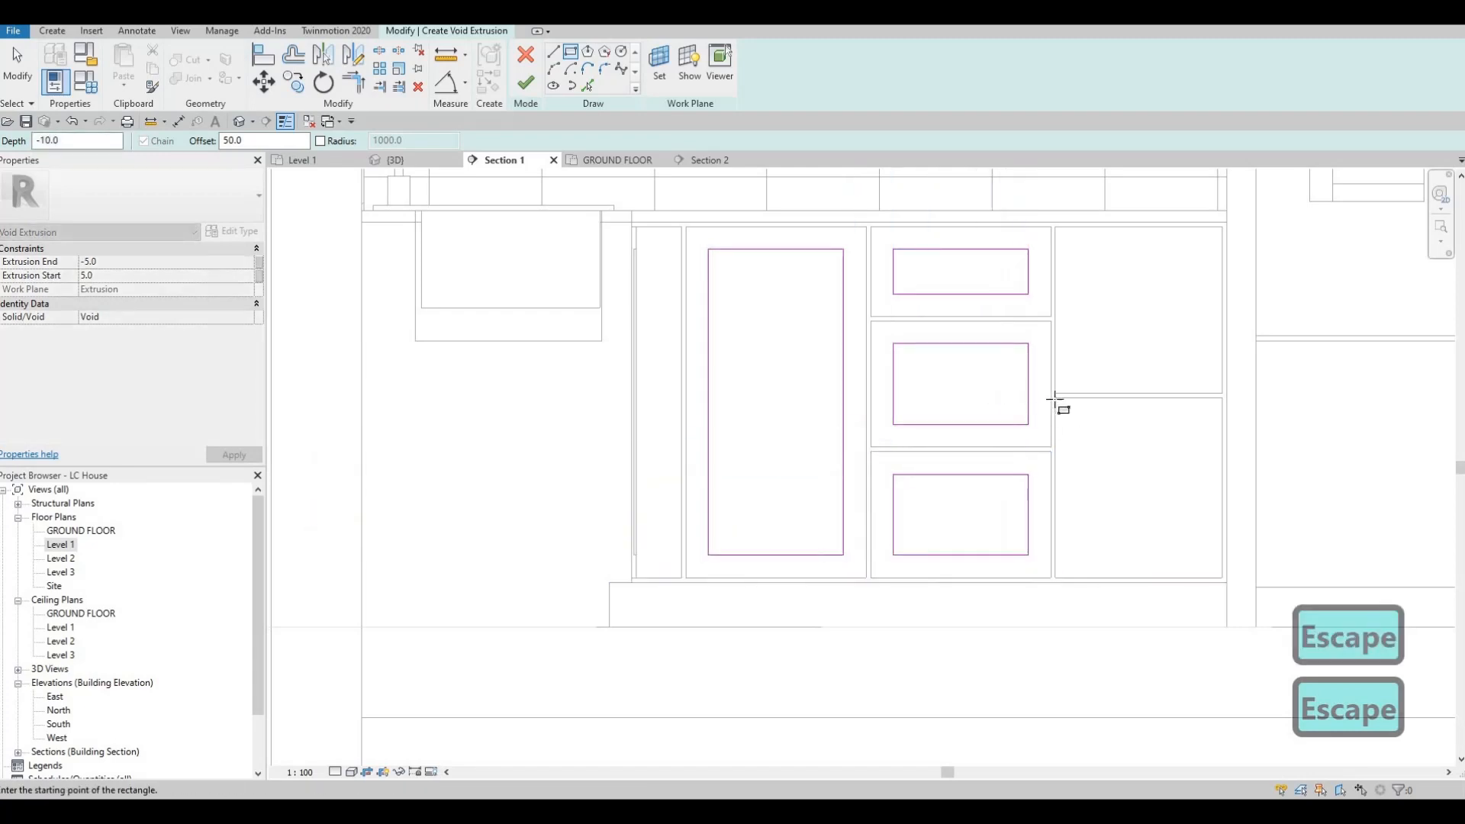
Step: Sketch void rectangles inset 50 mm inside the two stacked fronts at the fridge end of the run
left_click(1055, 399)
left_click(1220, 580)
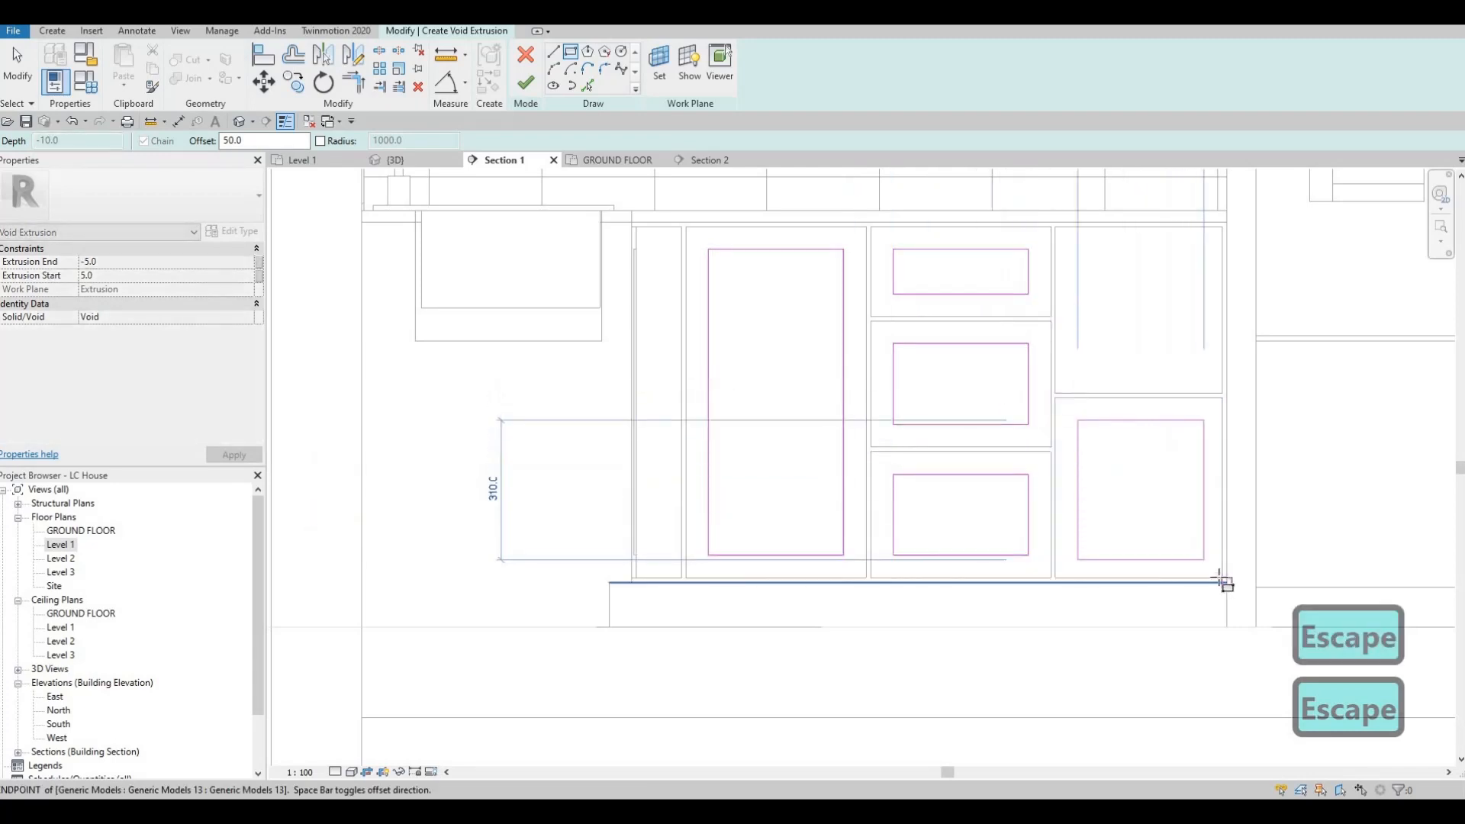
key("Escape")
left_click(1055, 227)
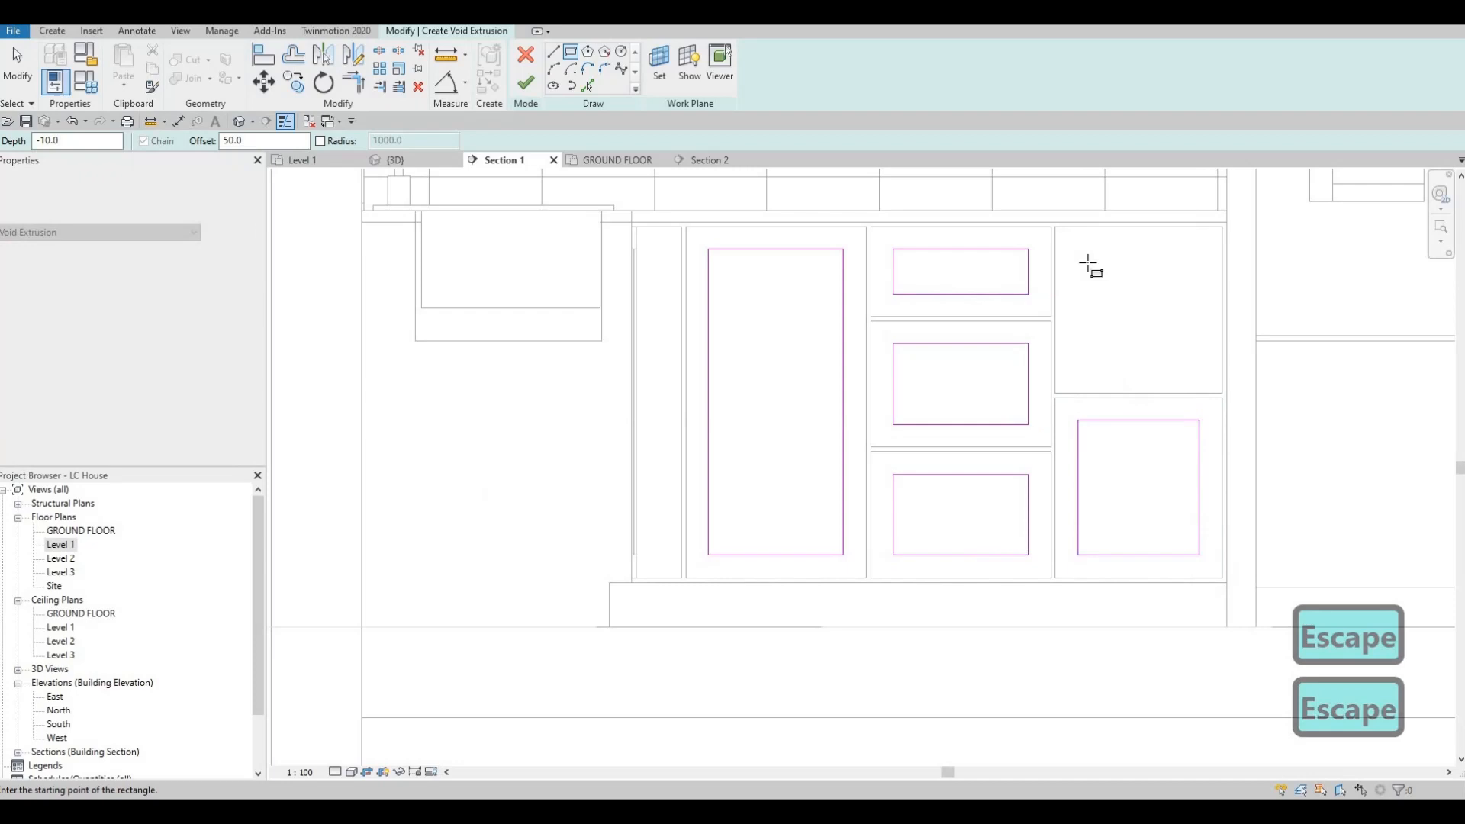
left_click(1221, 395)
key("Escape")
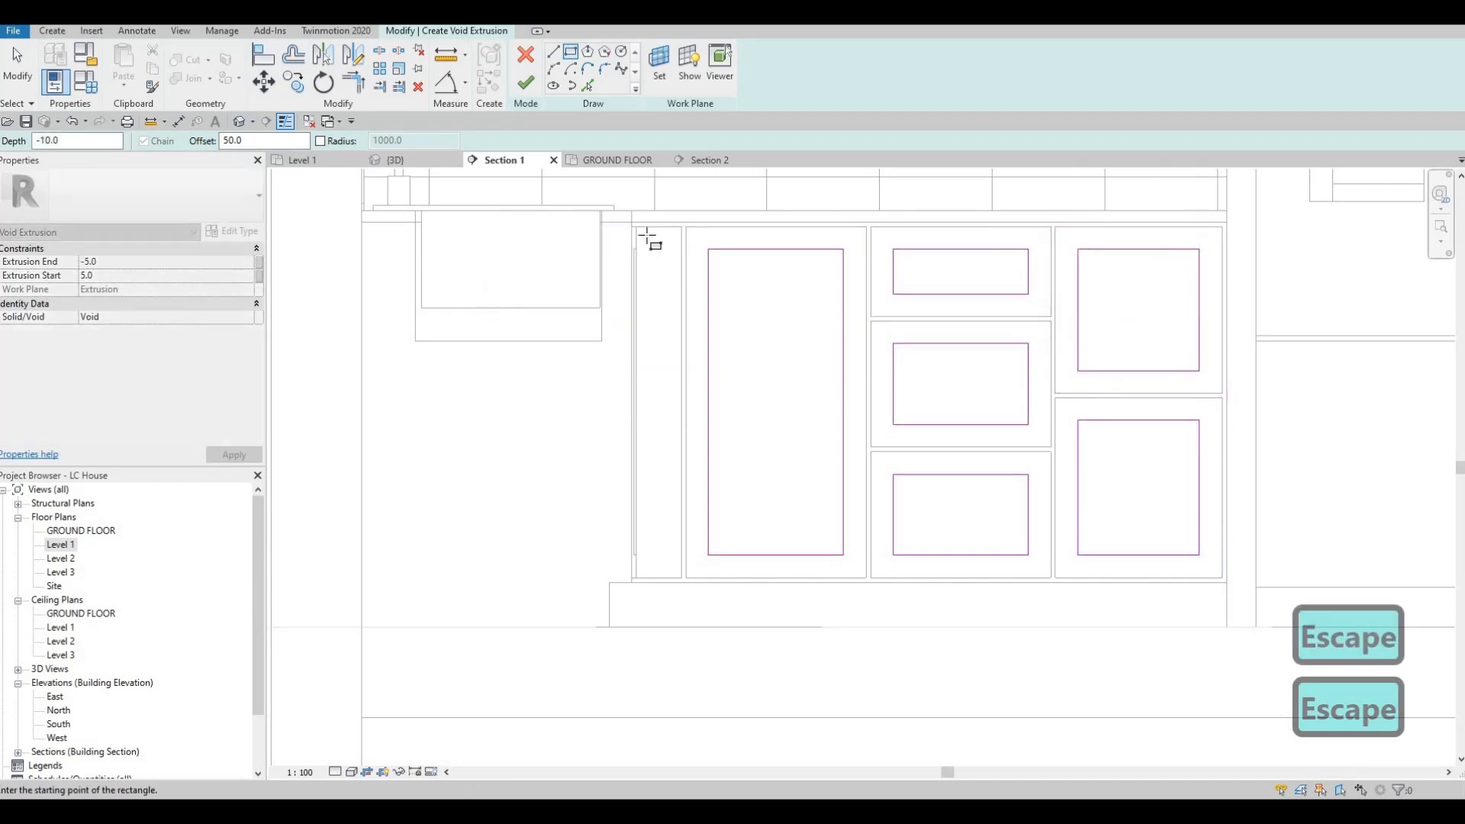
Step: Sketch a narrow void rectangle about 690 mm tall at the slim corner front, using a 50 mm offset
left_click(634, 579)
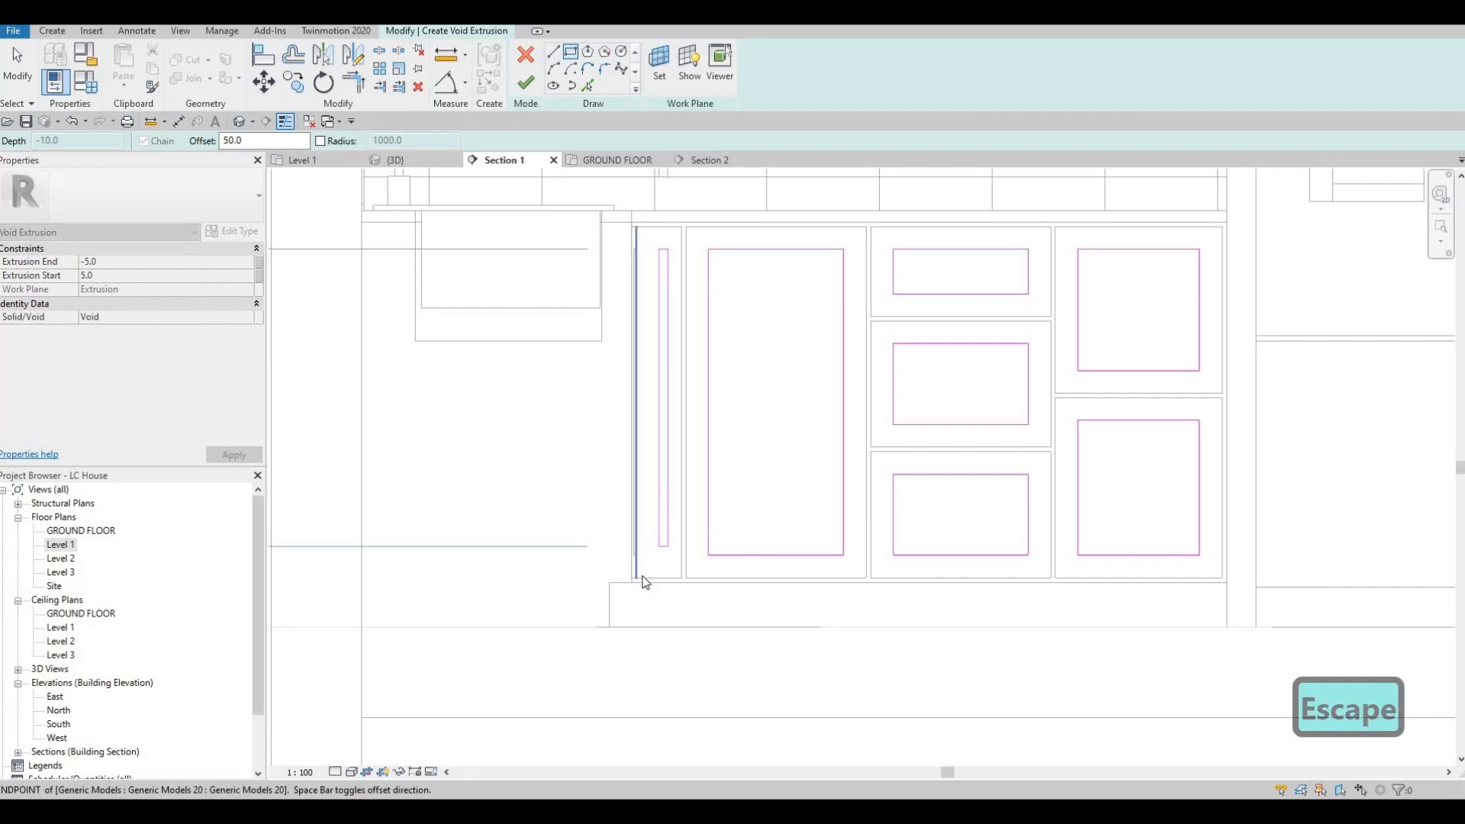
key("Escape")
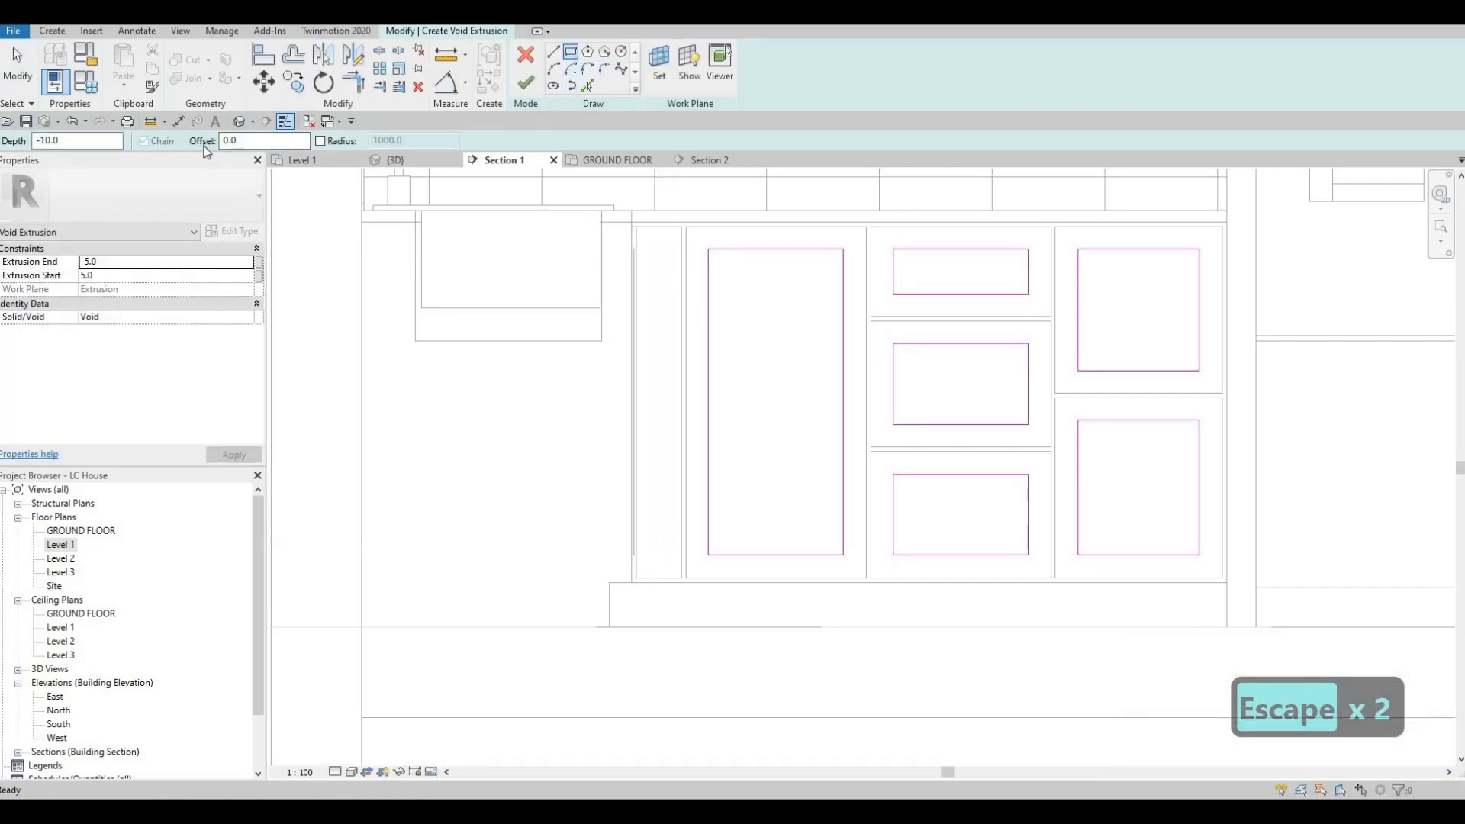
type("50")
key("Return")
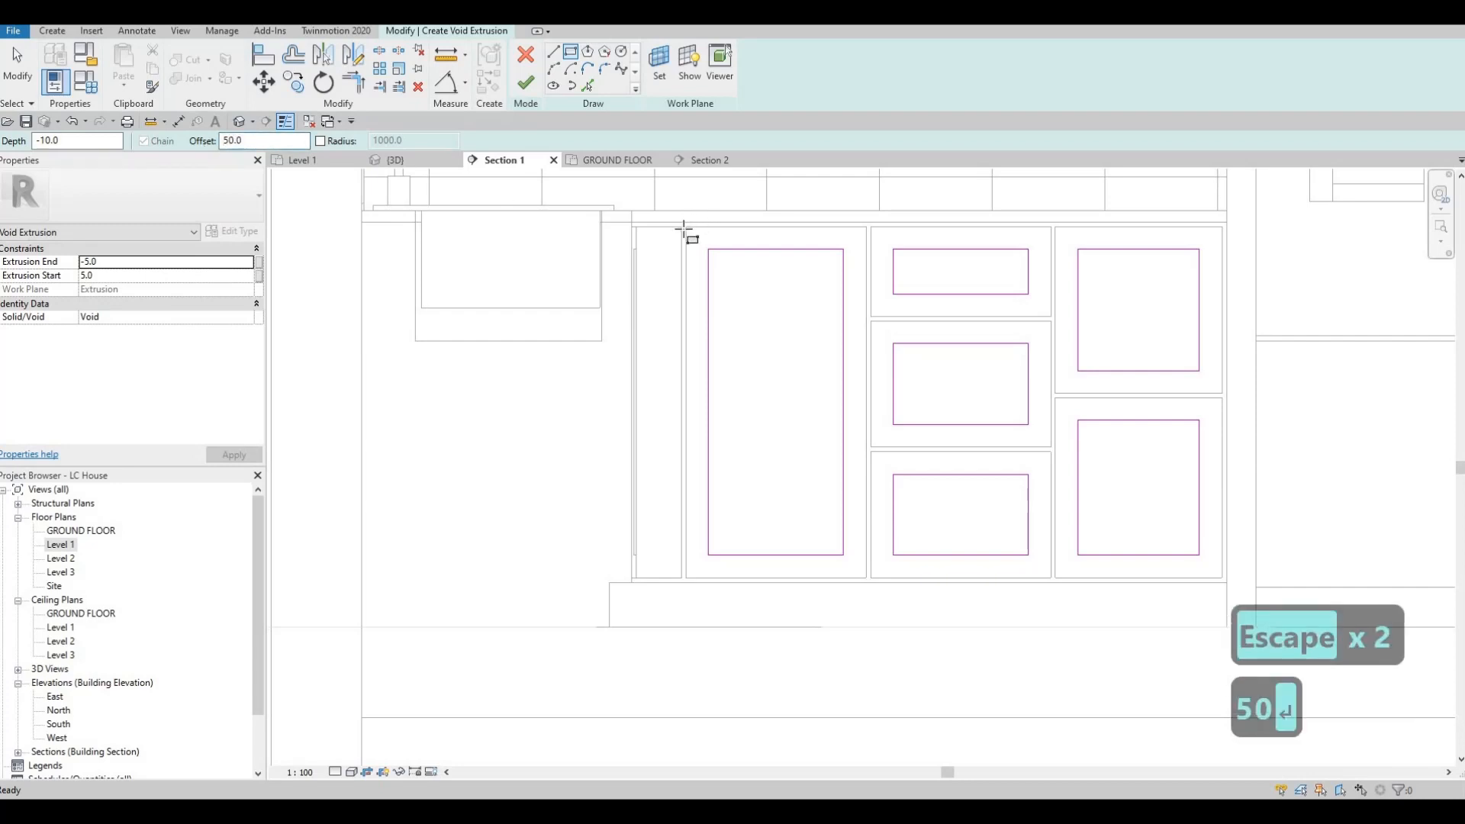
left_click(682, 227)
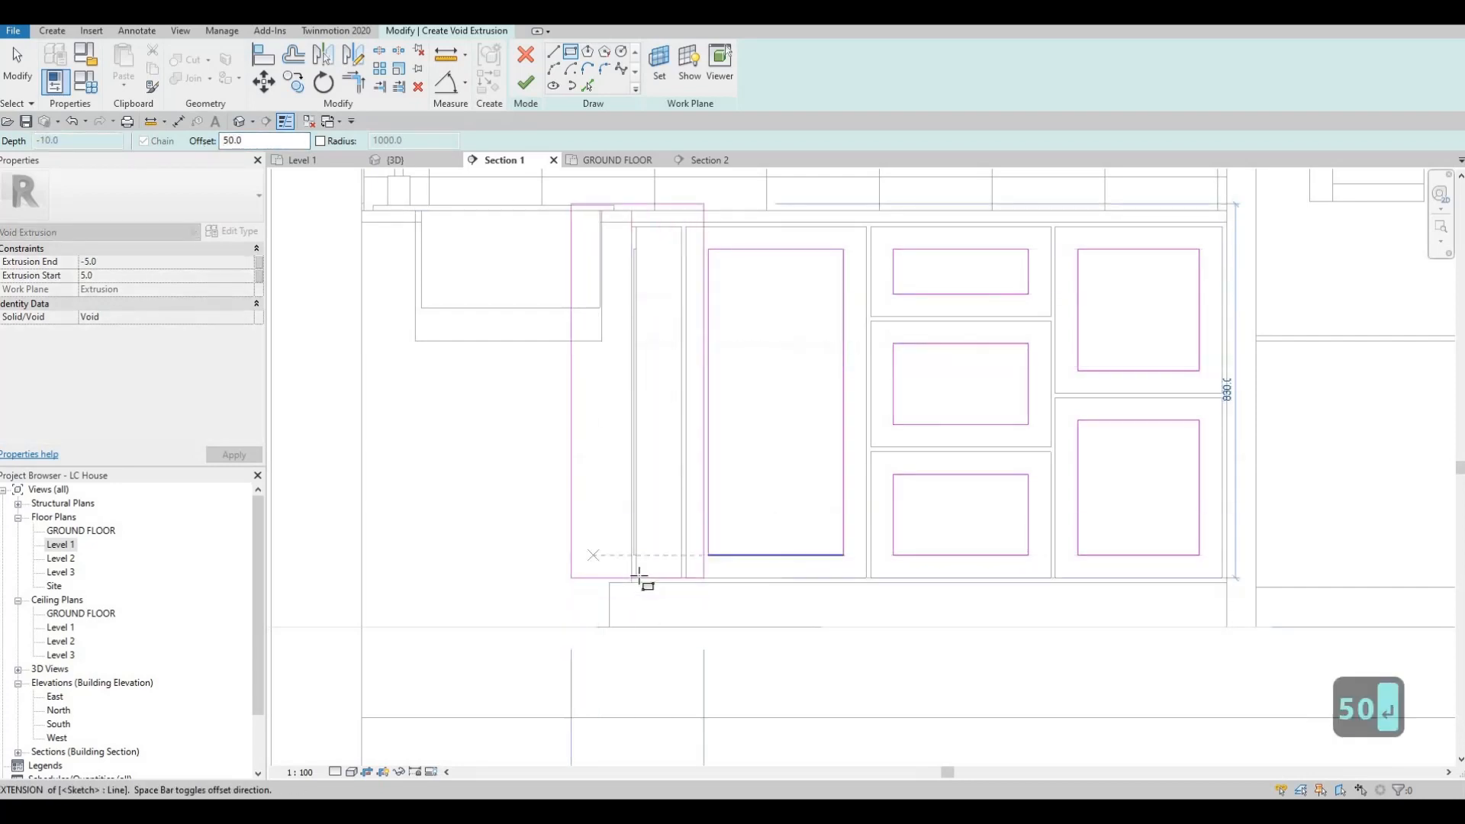
left_click(609, 581)
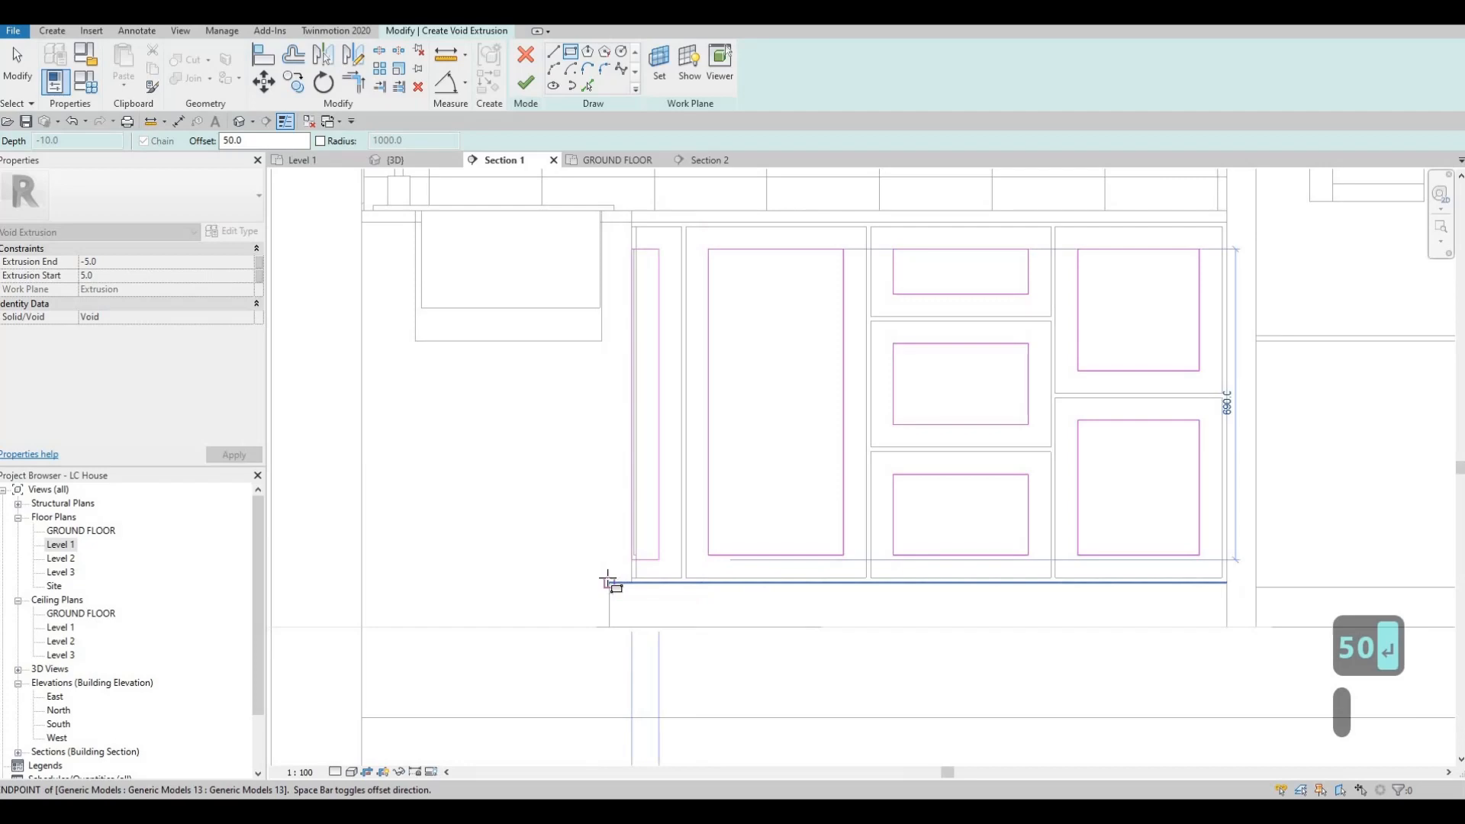
key("Escape")
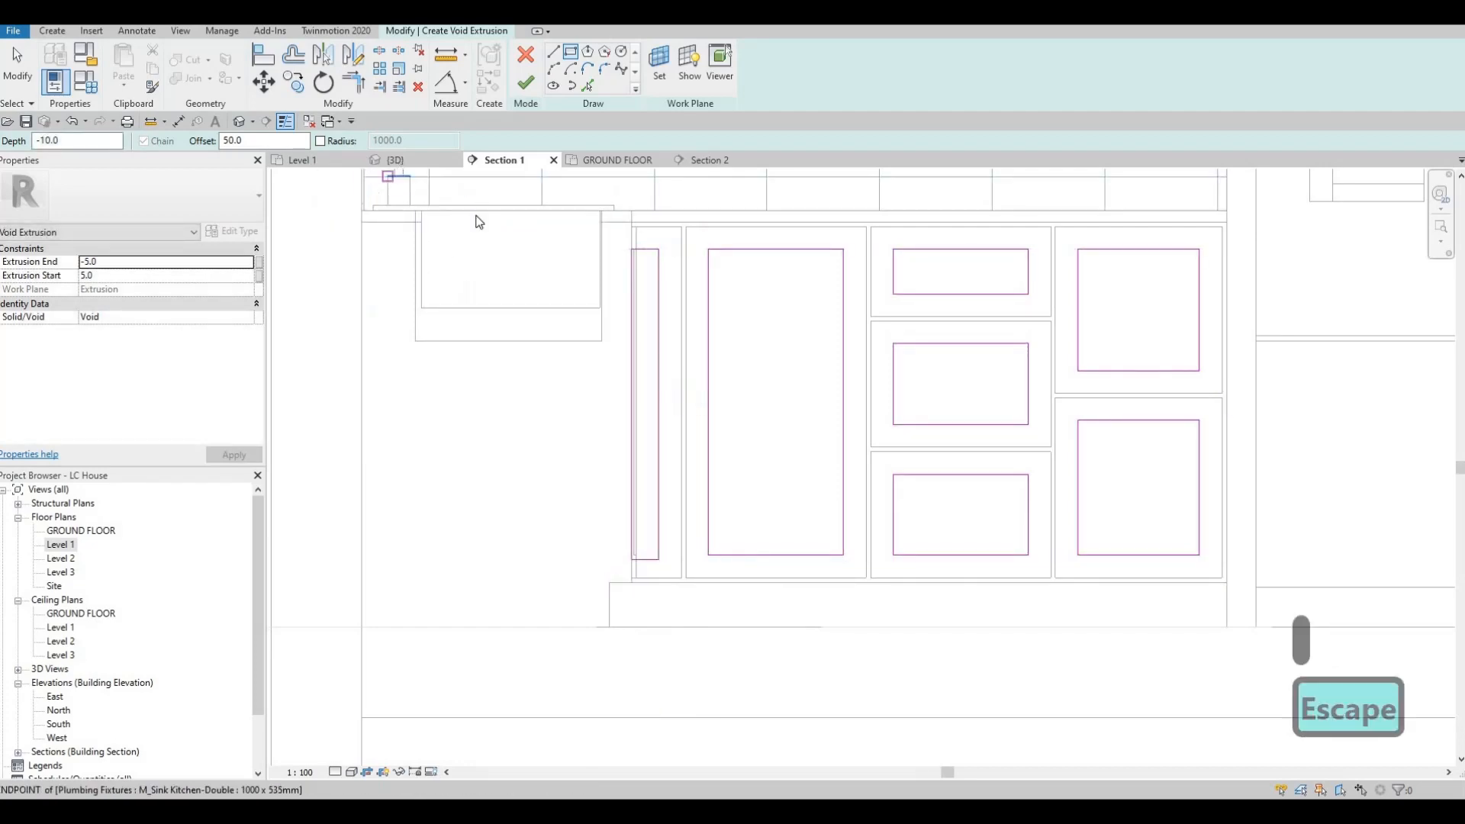
Step: In the 3D view, move the narrow rectangle away from the corner so it sits fully within the slim front
left_click(398, 161)
middle_click_drag(898, 402, 761, 325, "shift")
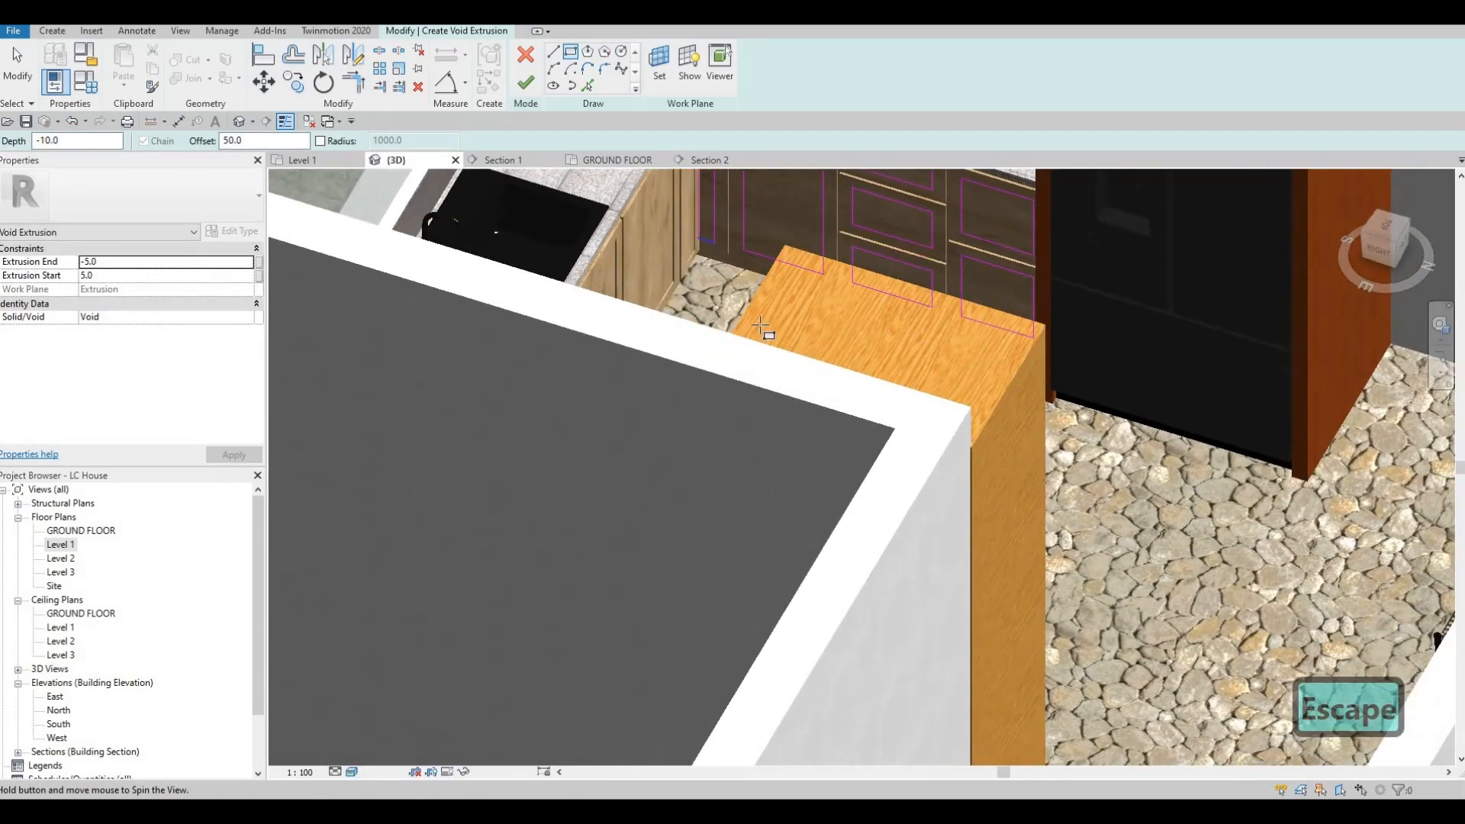
middle_click_drag(690, 177, 798, 359)
scroll(778, 312, "up", 3)
scroll(801, 358, "up", 2)
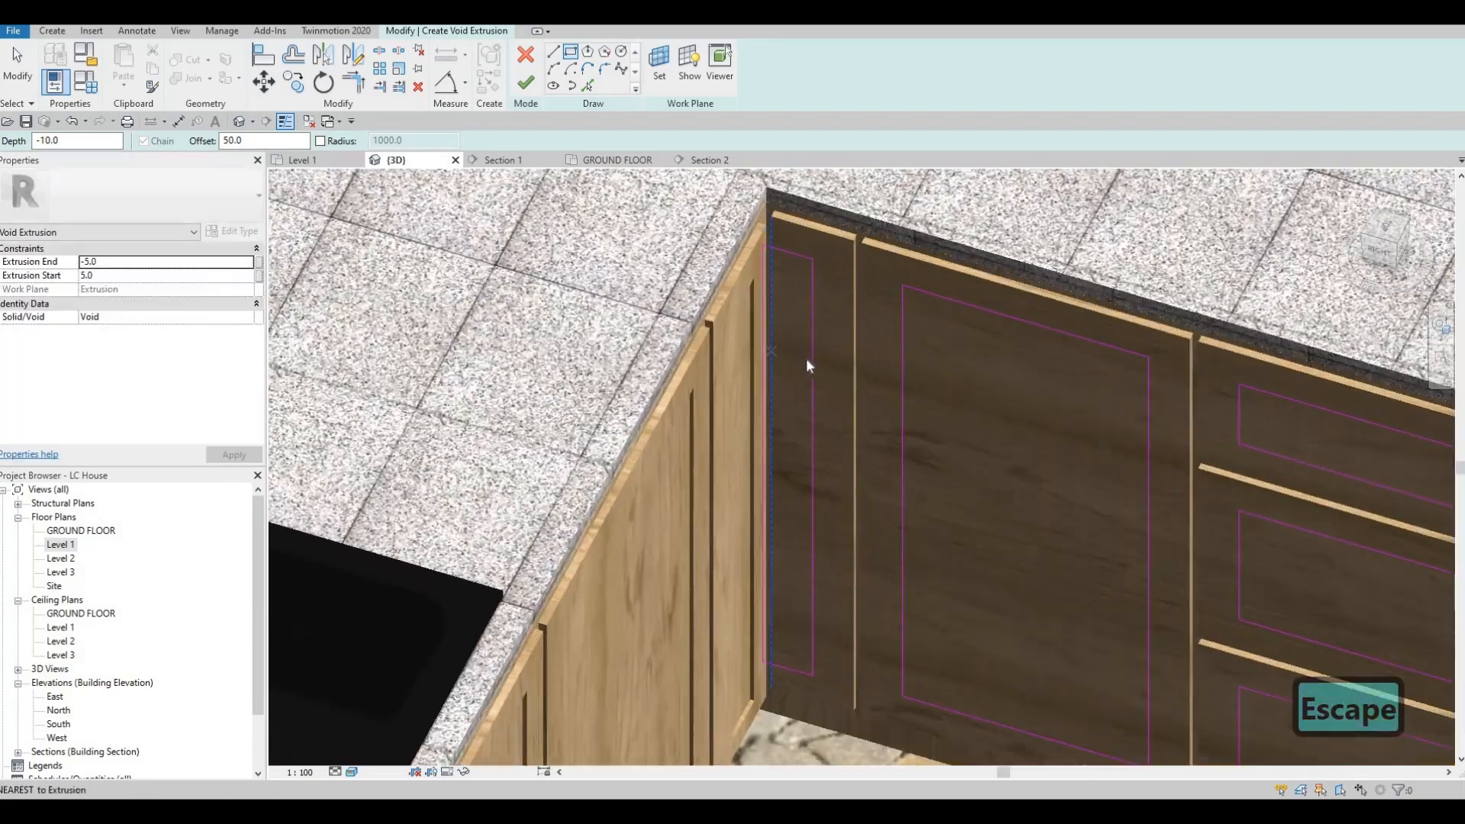
key("Escape")
mouse_move(813, 360)
left_mouse_down()
mouse_move(840, 368)
mouse_move(758, 340)
mouse_move(786, 346)
left_mouse_up()
key("Escape")
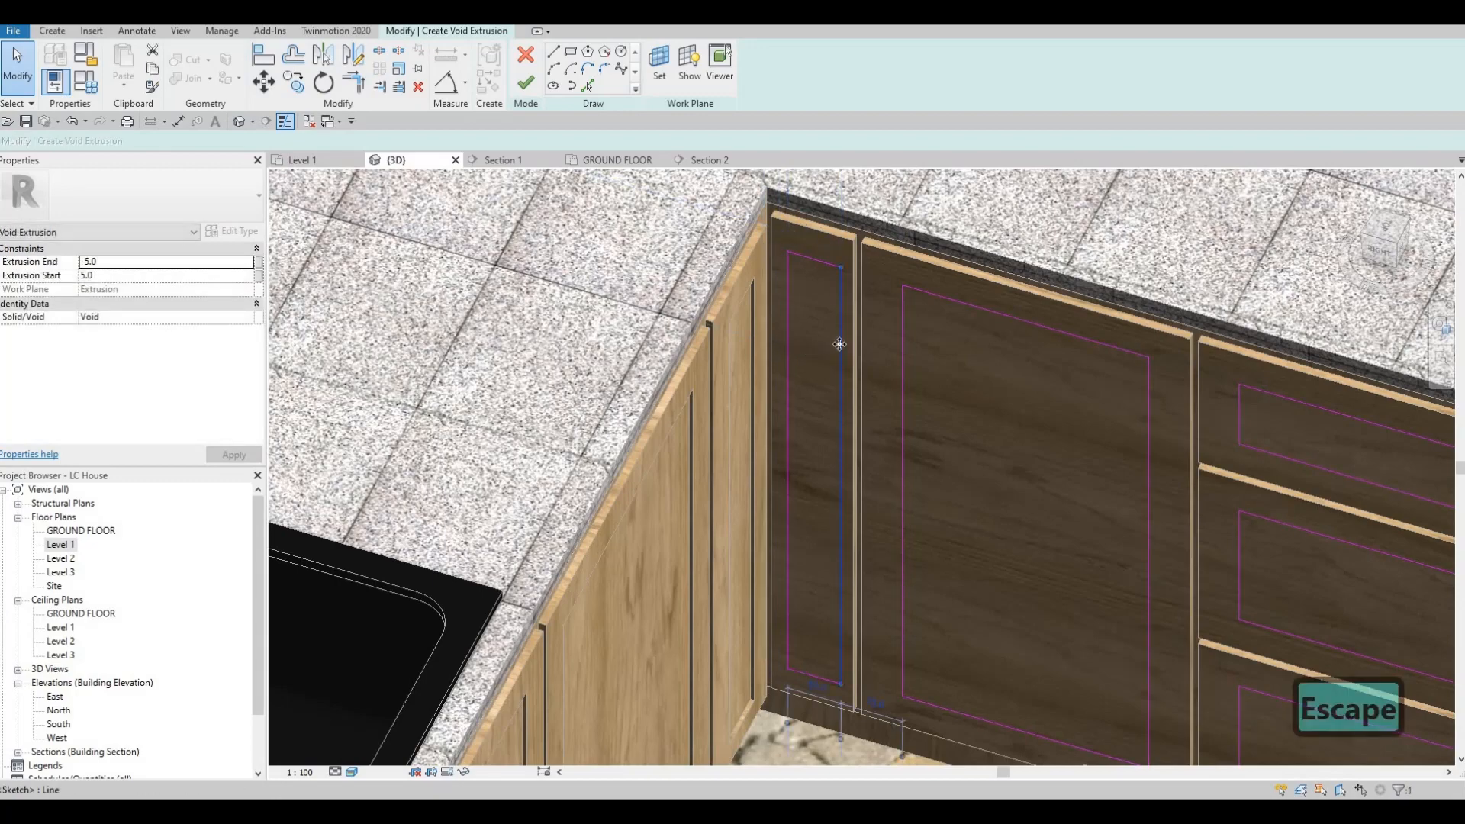
Step: Narrow the slim front's rectangle by nudging its vertical line beside the tall door three steps toward the corner
left_click(839, 344)
key("Left")
key("Left")
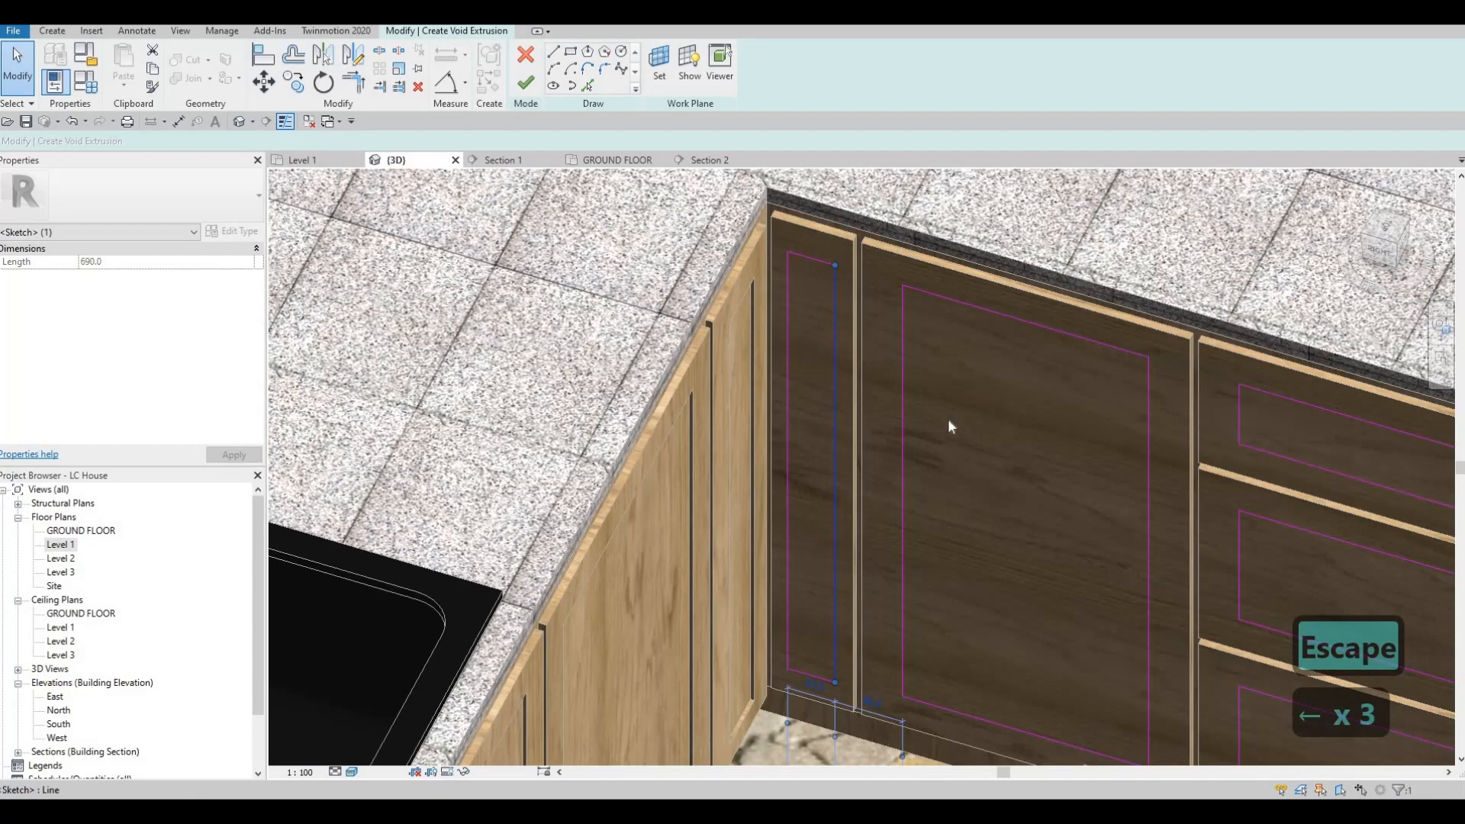
Step: Complete the void extrusion with start 5 and end -5, and finish the drawer-side in-place model
scroll(891, 233, "down", 3)
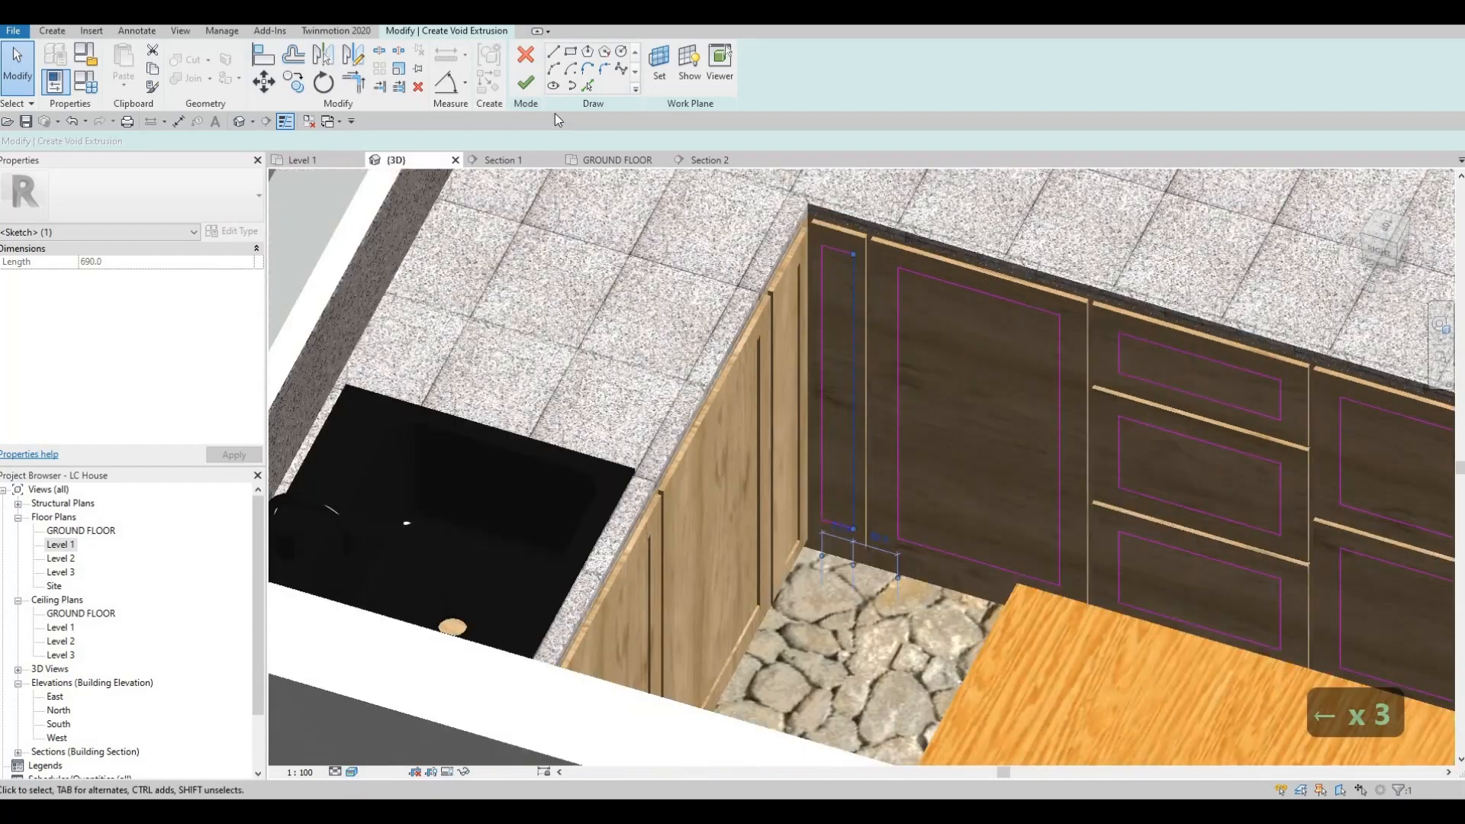
left_click(527, 84)
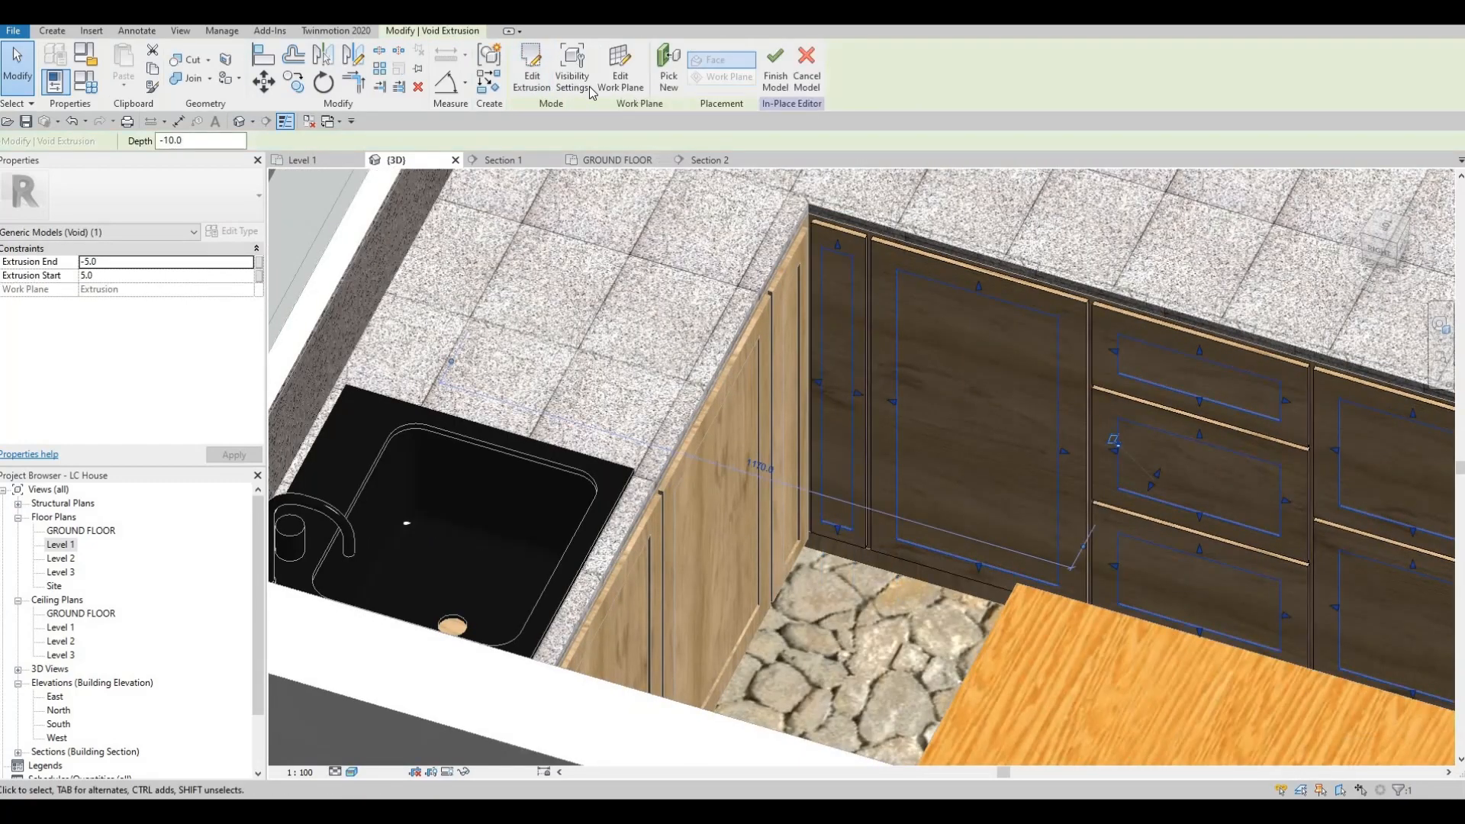
left_click(768, 83)
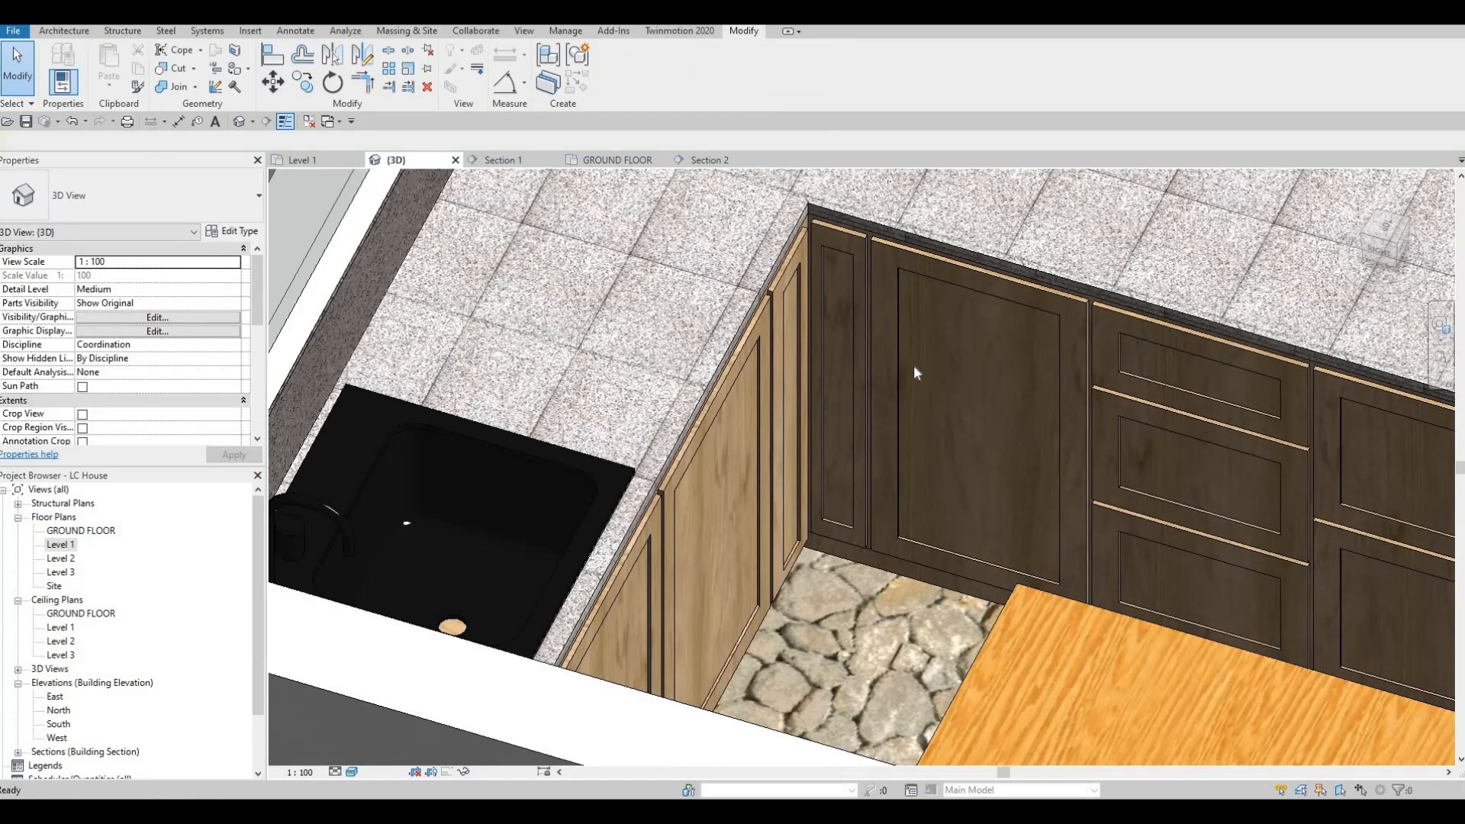
key("Escape")
key("Escape")
scroll(755, 350, "down", 2)
middle_click_drag(996, 418, 782, 363, "shift")
scroll(745, 311, "up", 2)
middle_click_drag(703, 296, 739, 391, "shift")
scroll(739, 342, "down", 2)
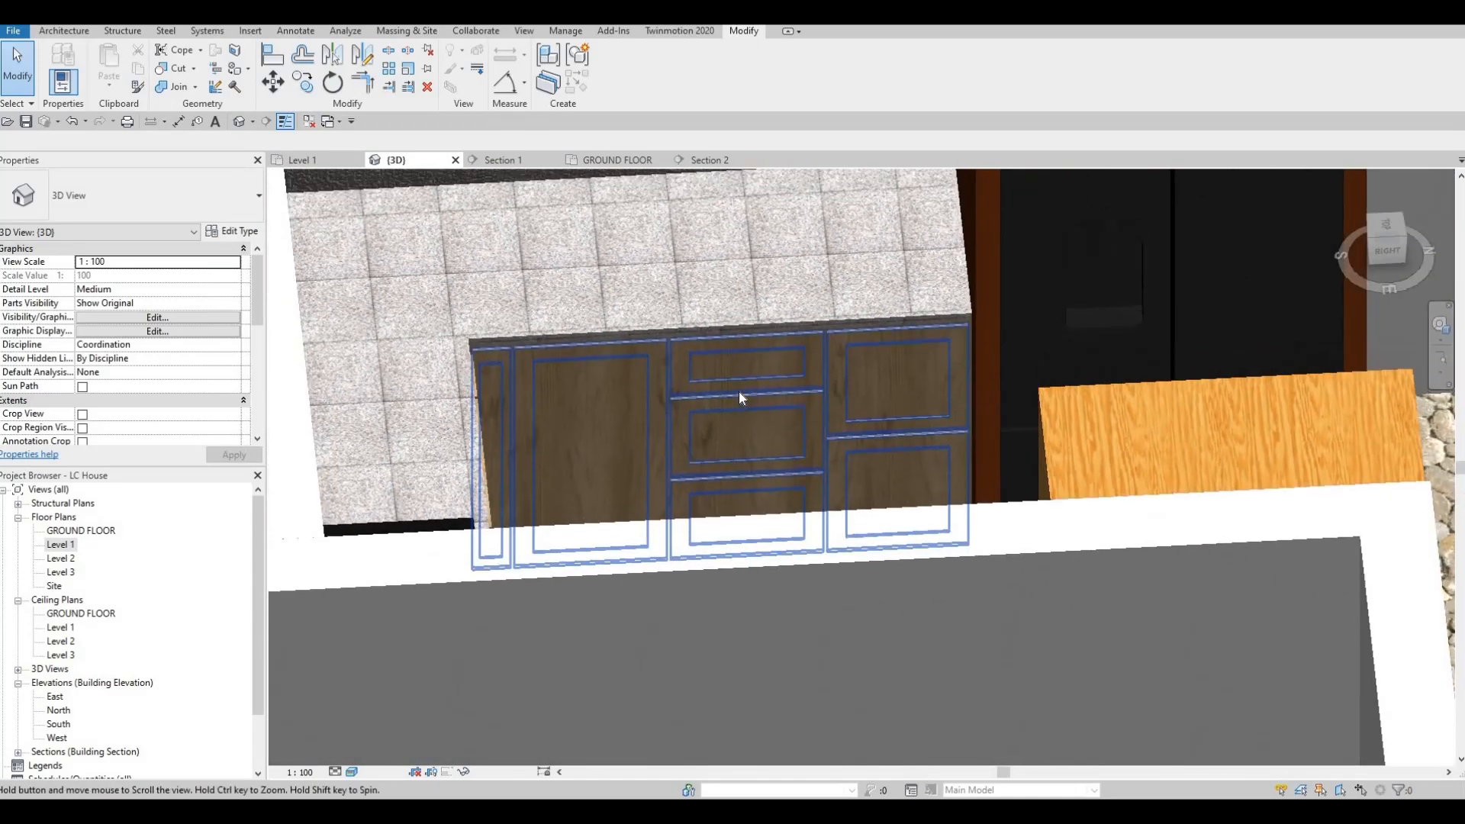
Step: Examine the recessed base cabinet fronts and the tall refrigerator cabinet from several angles in the 3D view
scroll(740, 391, "down", 3)
scroll(725, 419, "down", 3)
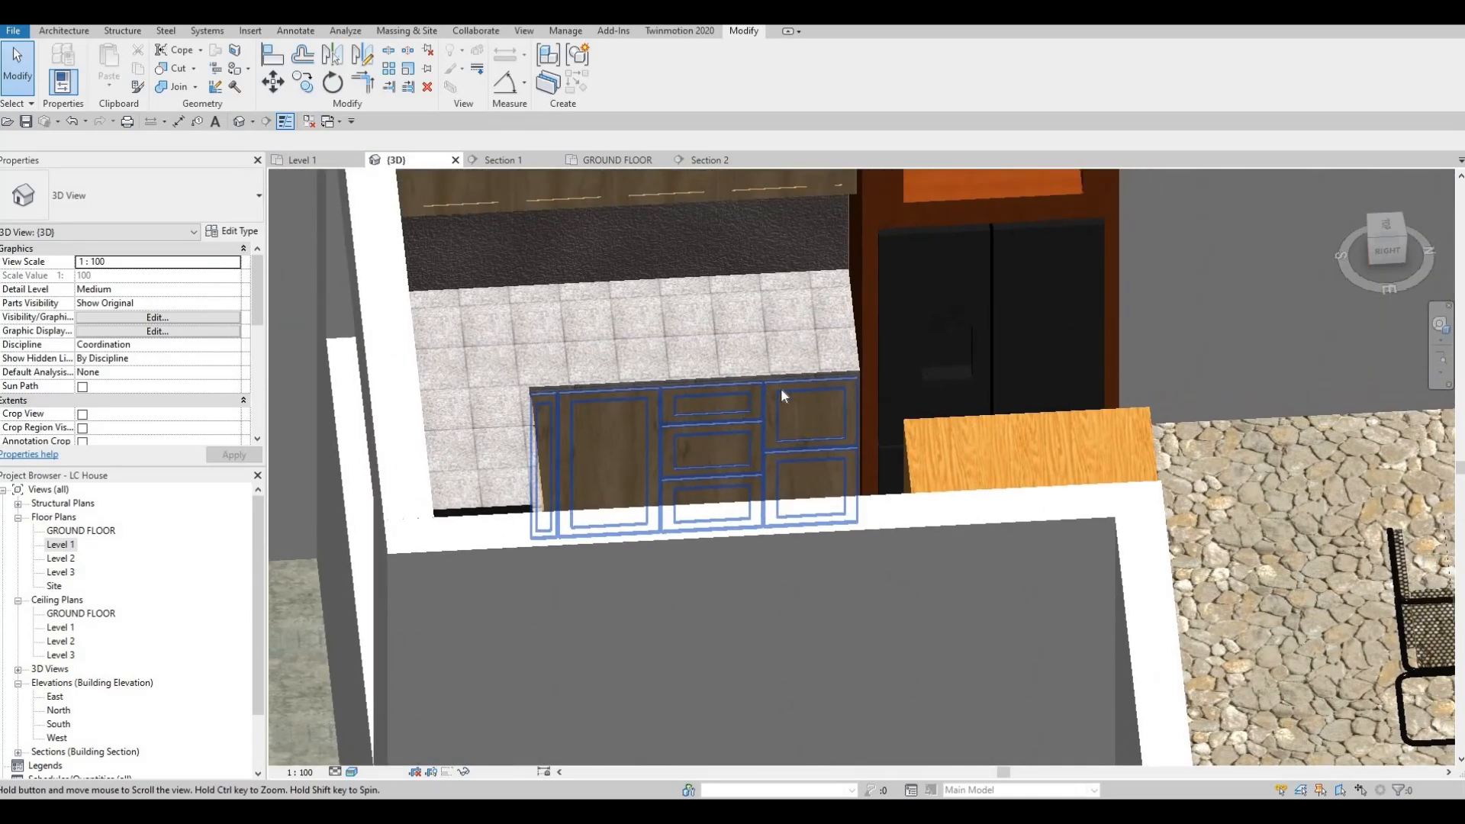
middle_click_drag(734, 428, 545, 354, "shift")
left_click(545, 354)
middle_click_drag(970, 424, 595, 267, "shift")
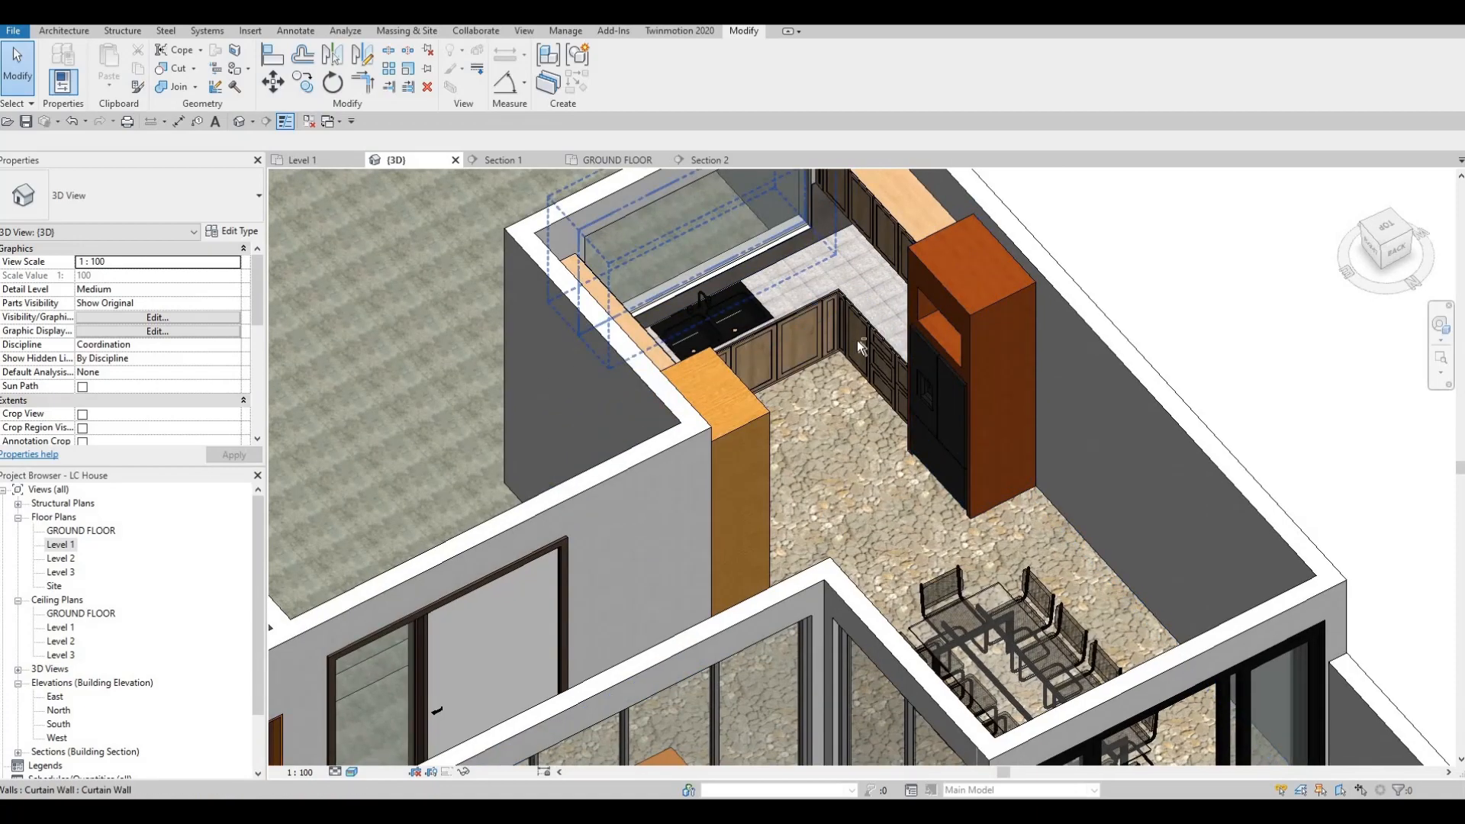
left_click(997, 259)
mouse_move(998, 260)
middle_mouse_down("shift")
mouse_move(1000, 277)
mouse_move(997, 241)
middle_mouse_up("shift")
scroll(997, 241, "up", 5)
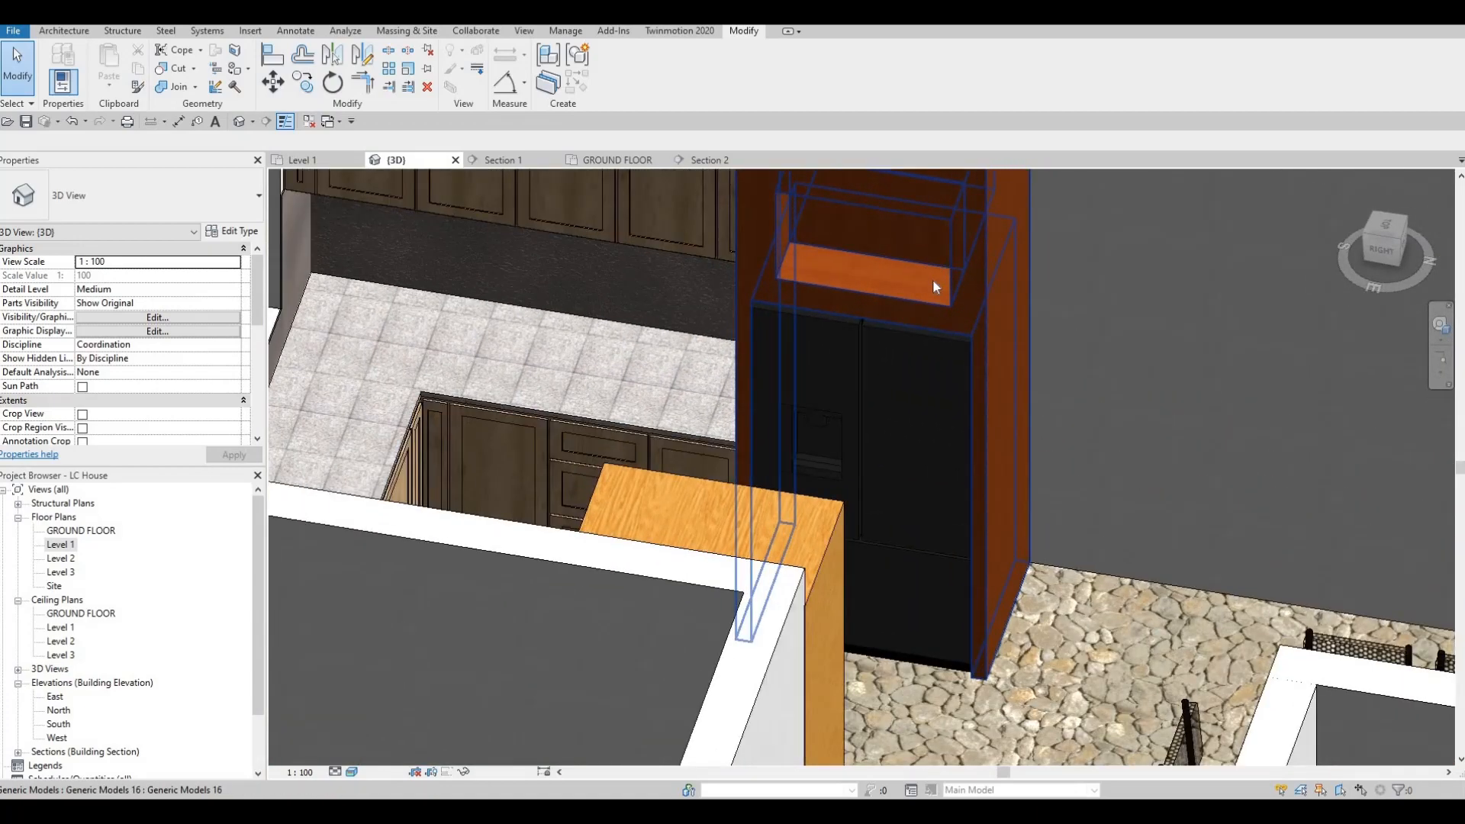
middle_click_drag(850, 324, 858, 363, "shift")
scroll(863, 347, "down", 2)
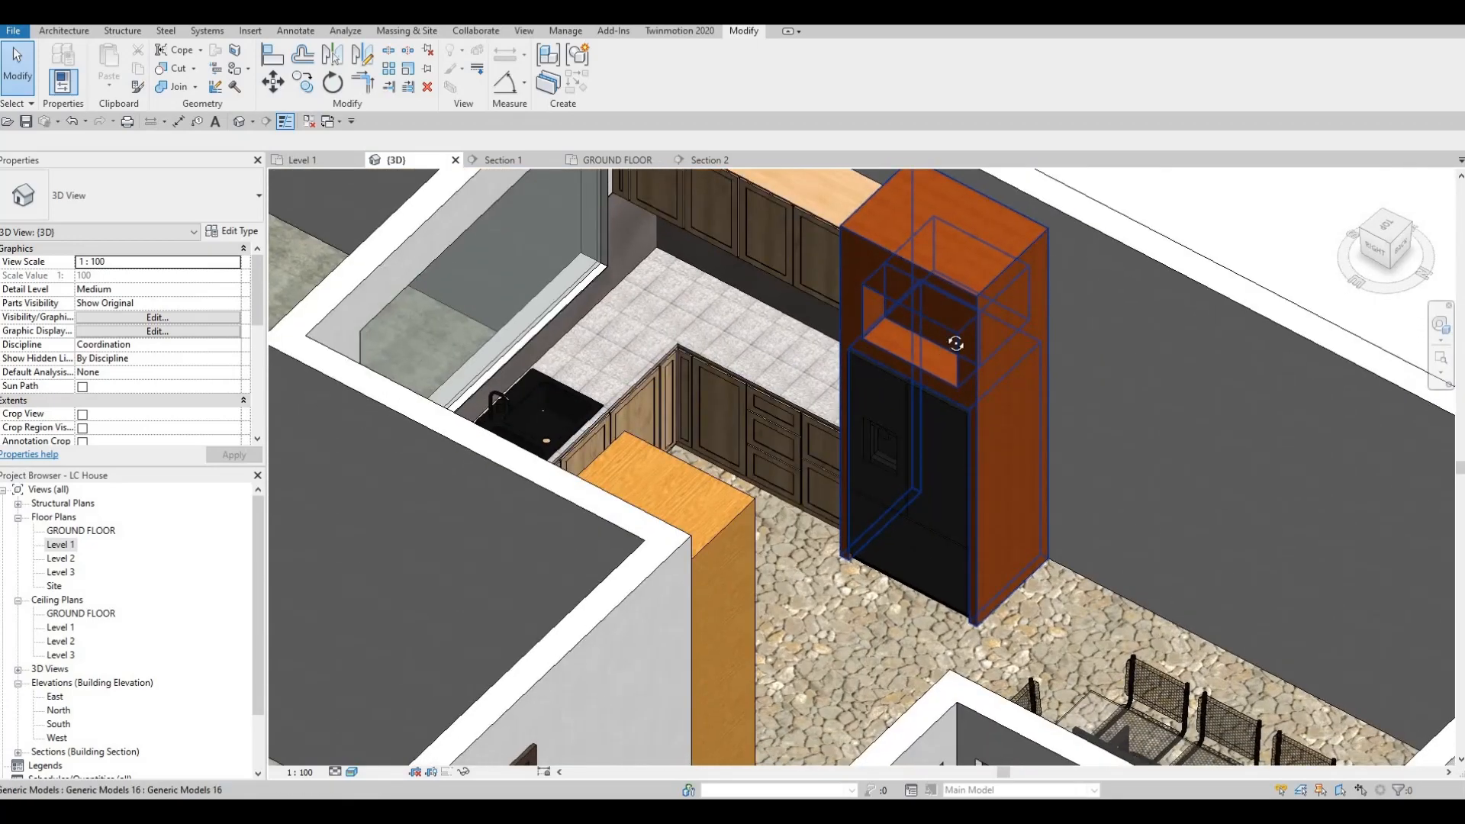
middle_click_drag(952, 330, 936, 349, "shift")
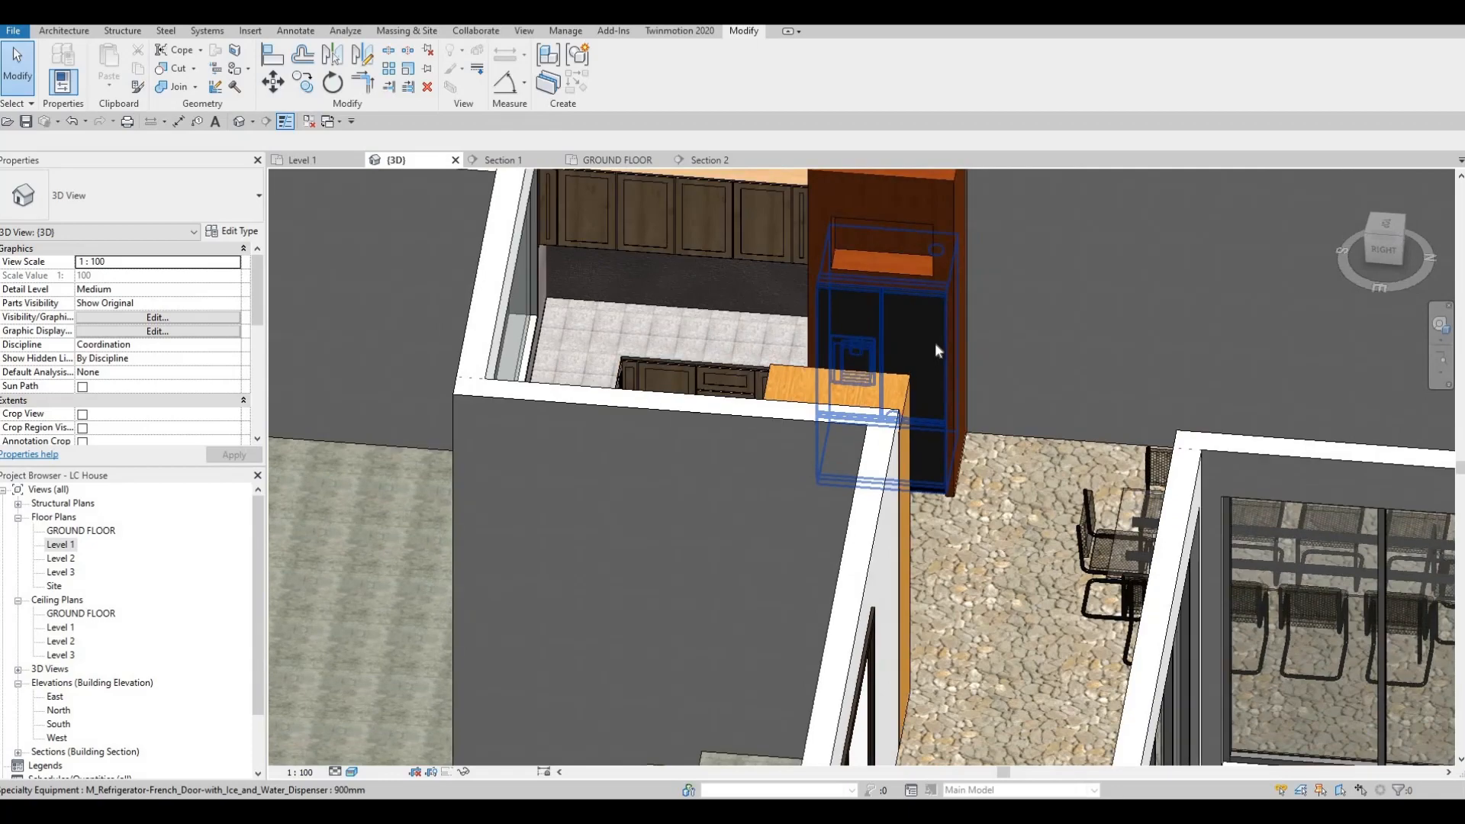
middle_click_drag(899, 282, 657, 223, "shift")
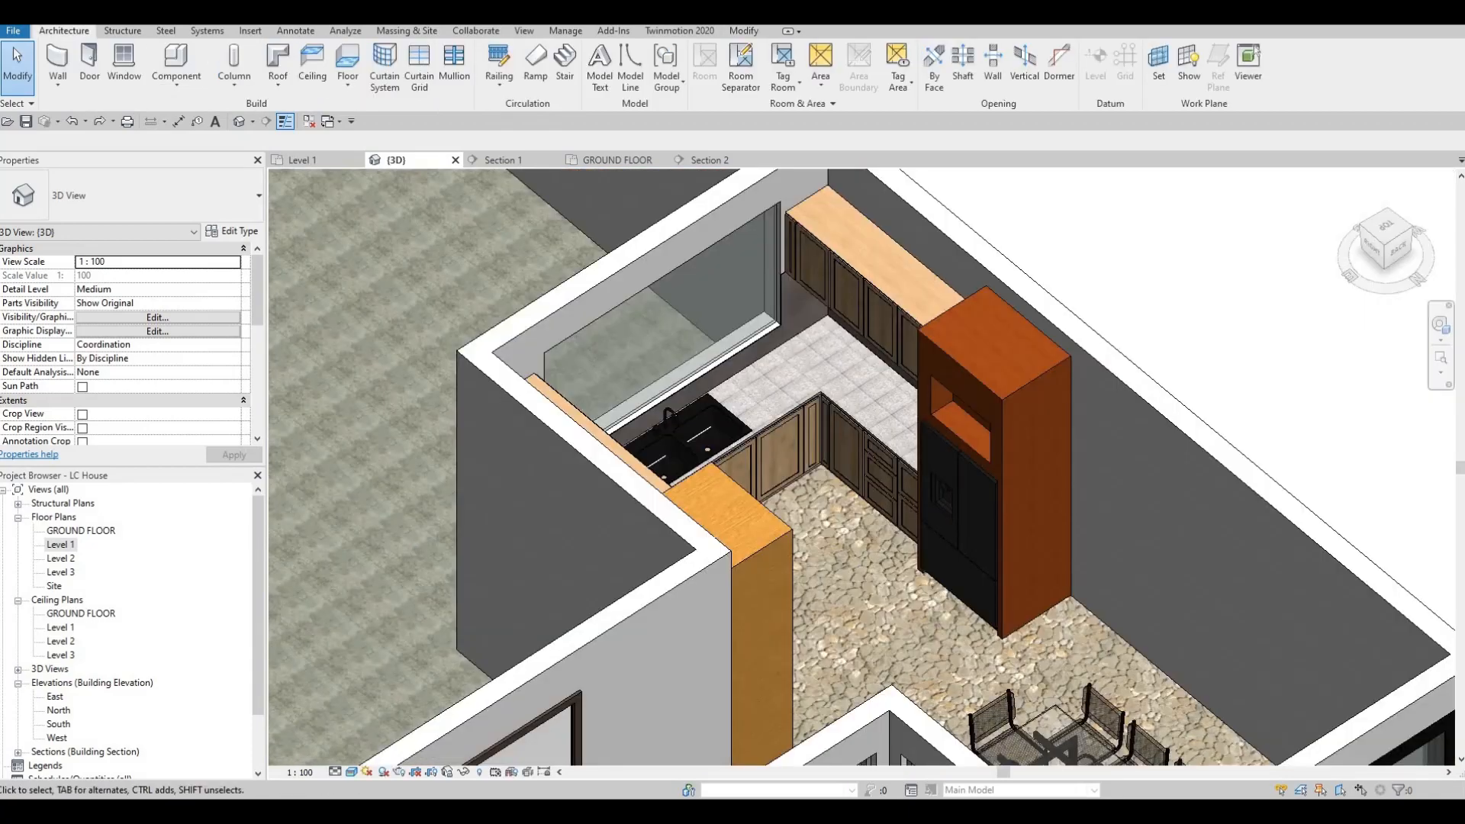
middle_click_drag(840, 435, 786, 451)
scroll(811, 472, "up", 1)
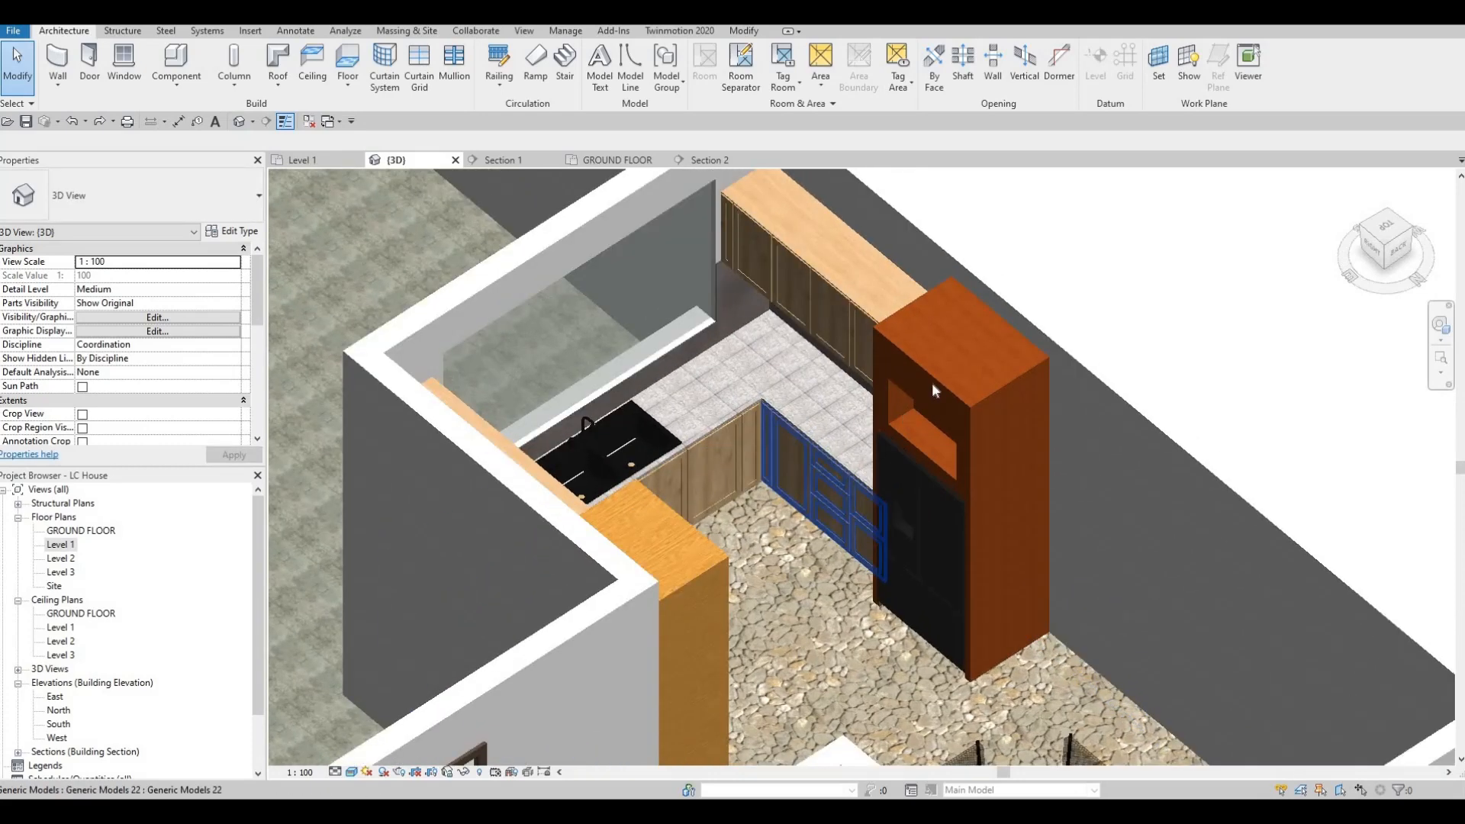
Step: Open the tall refrigerator cabinet for in-place editing and show it in the Section 1 view
left_click(931, 380)
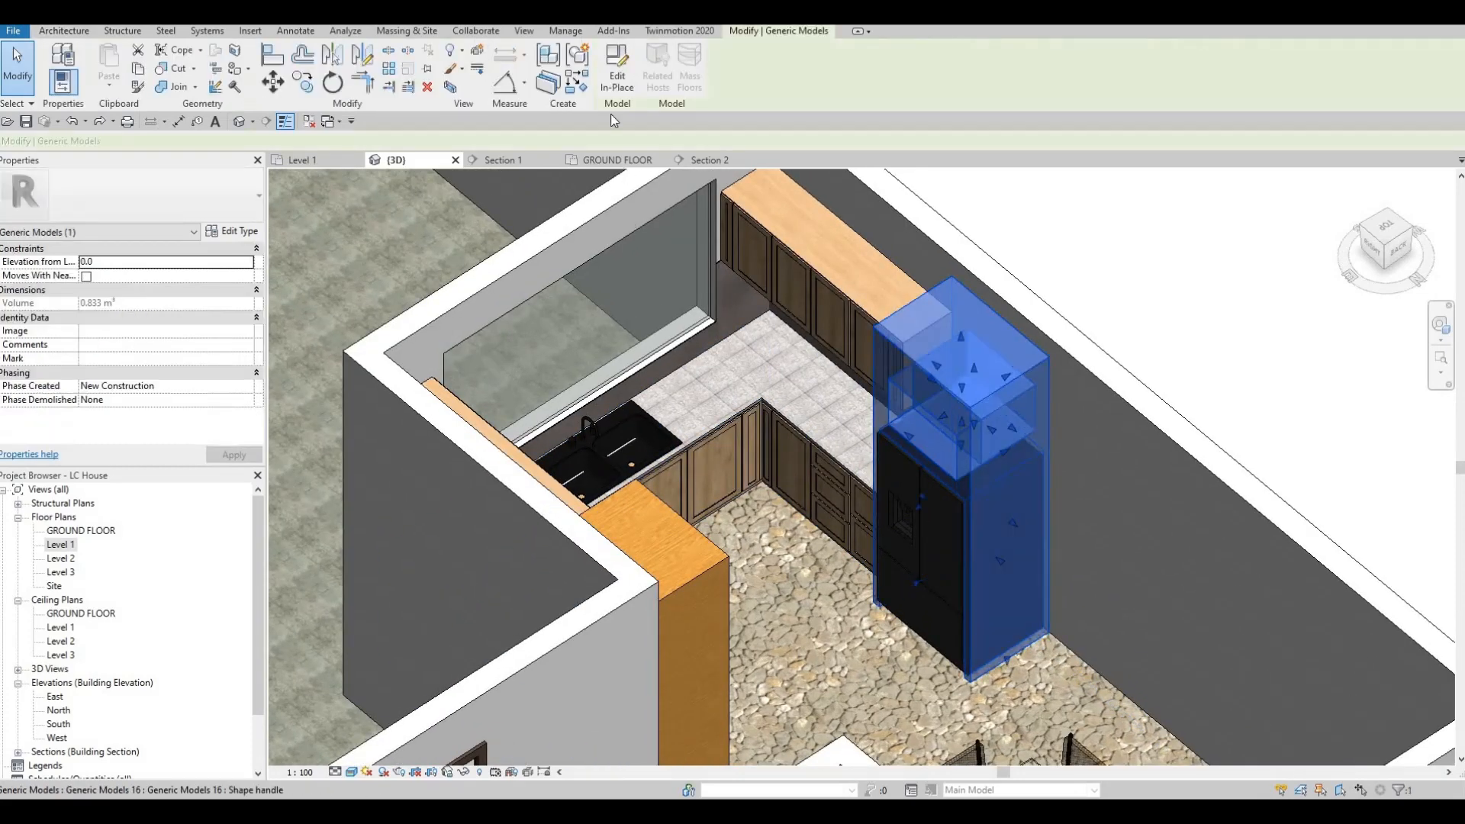
left_click(617, 68)
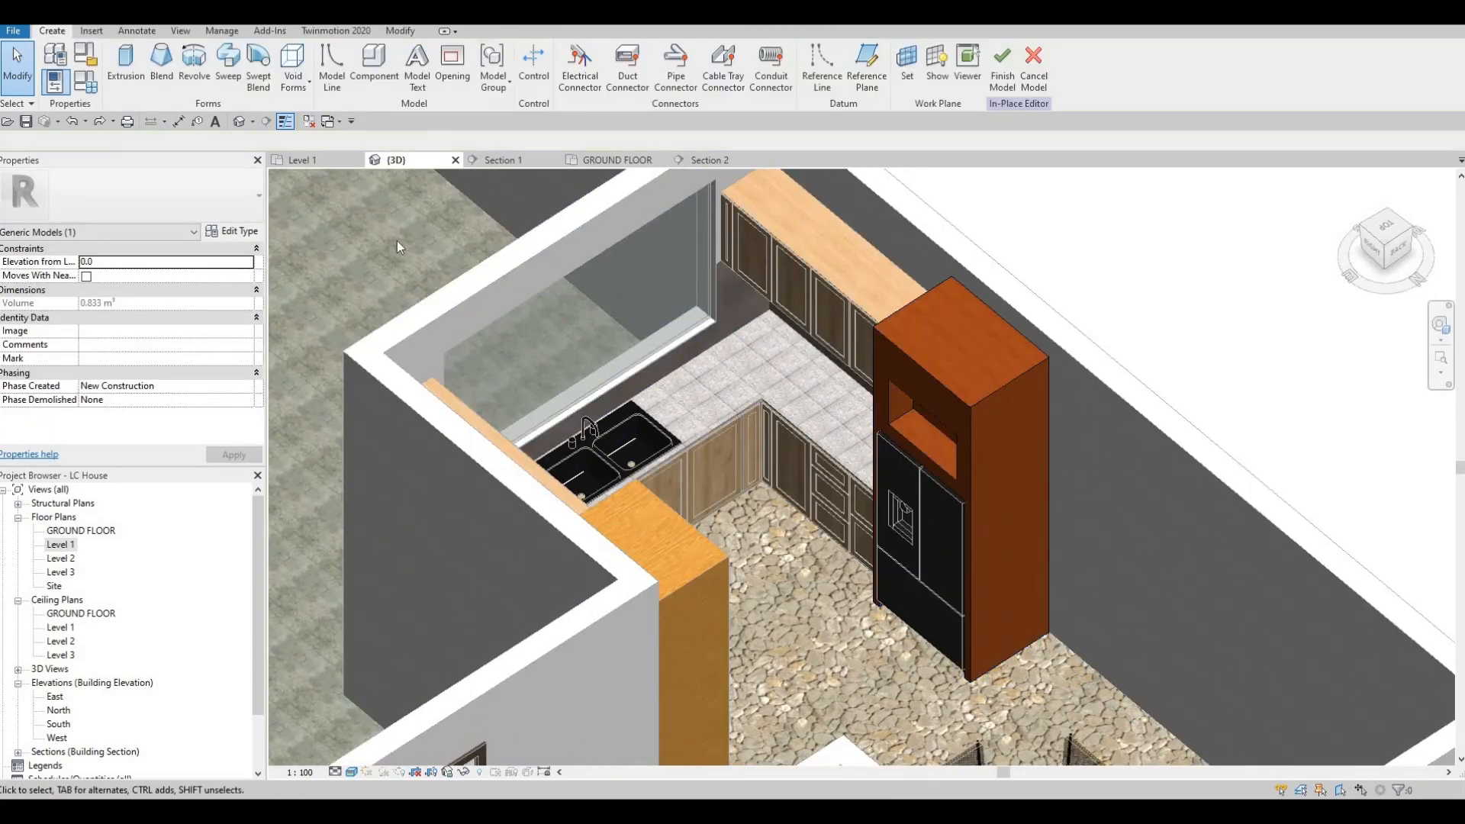
left_click(503, 160)
scroll(680, 369, "down", 4)
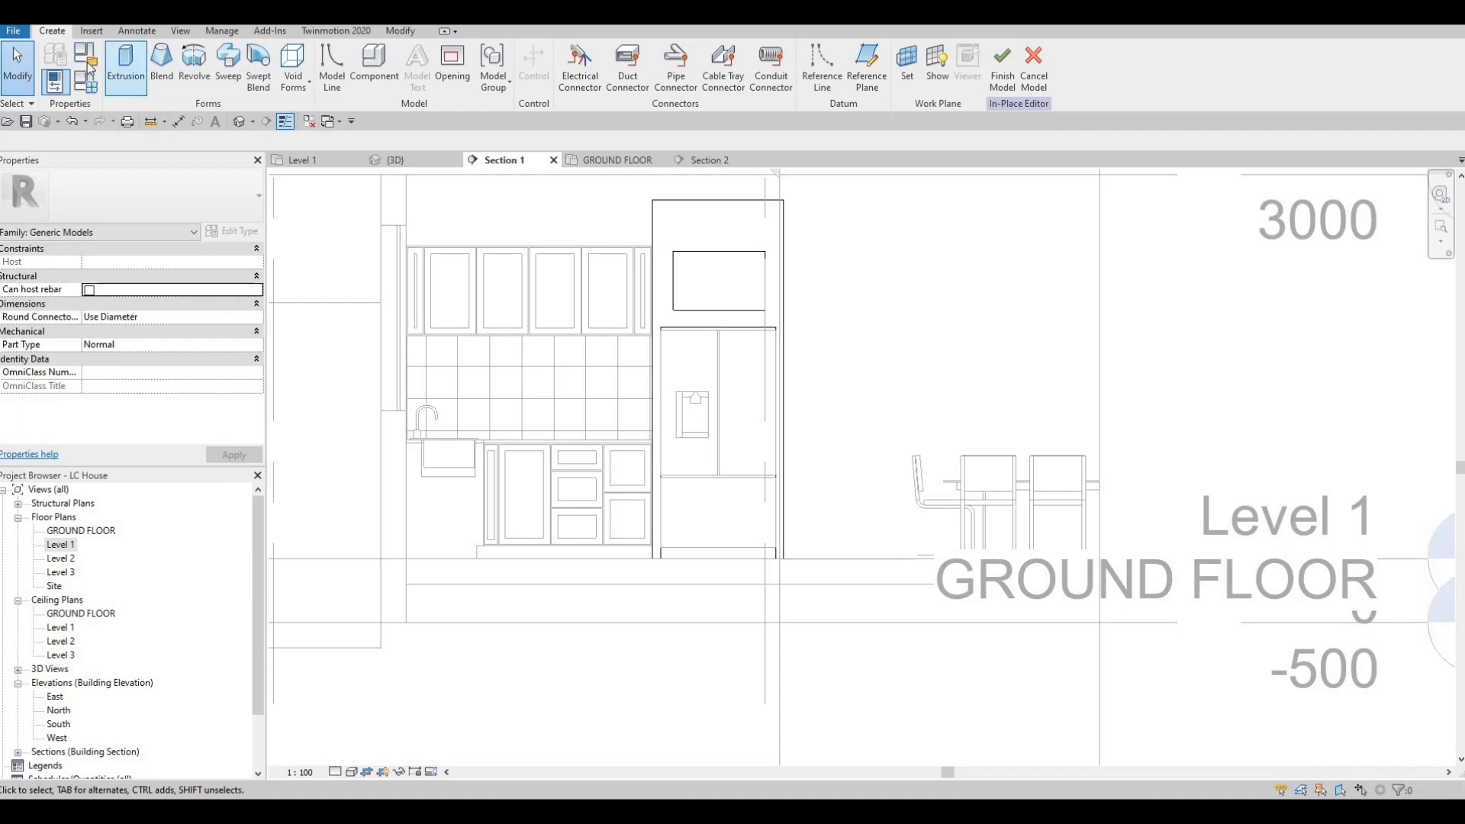
Step: Copy the material name Lauan, Meranti from the refrigerator cabinet's existing extrusion
left_click(666, 208)
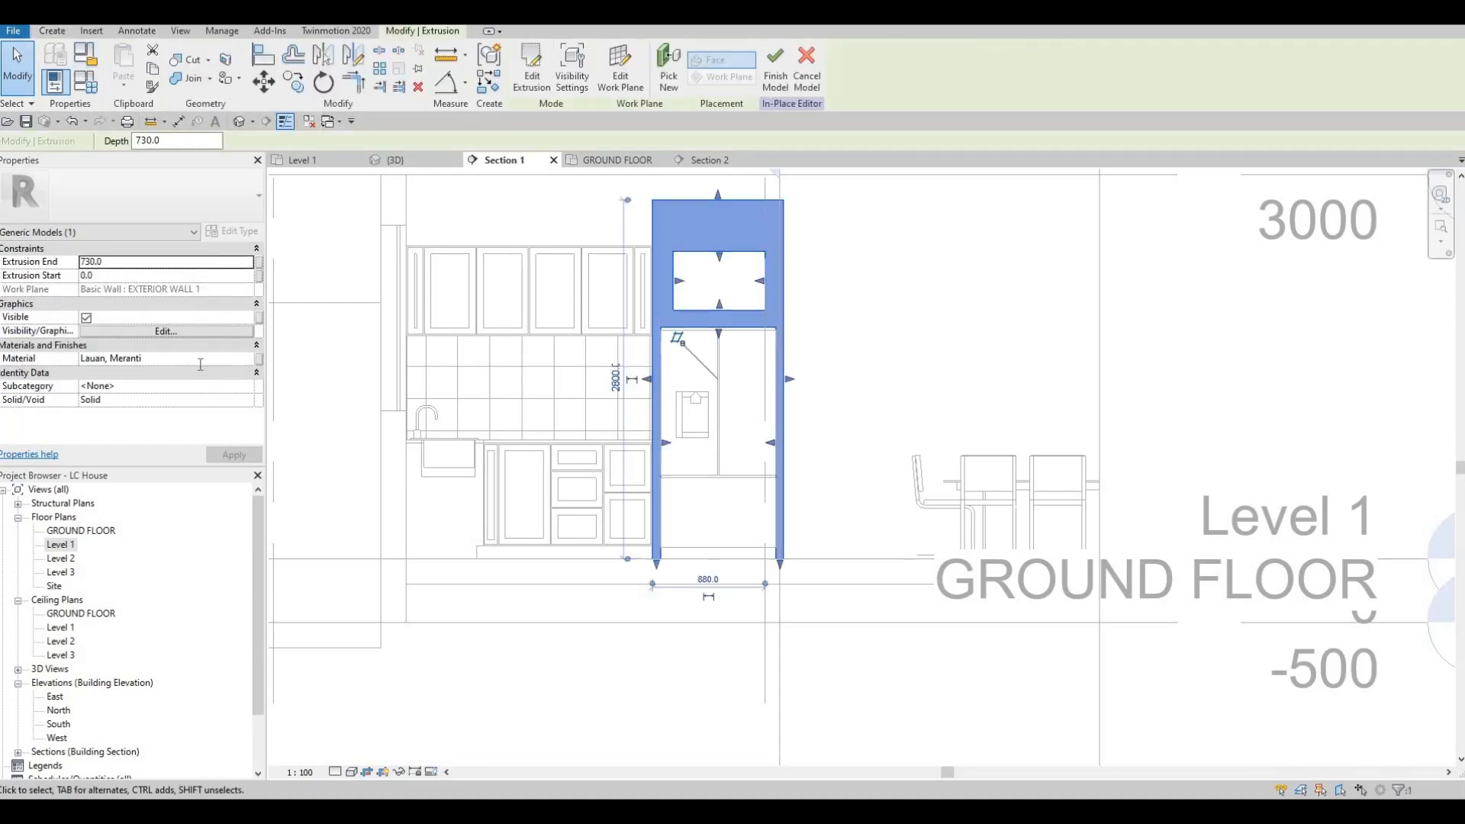
left_click(201, 363)
key("ctrl+c")
key("Escape")
key("Escape")
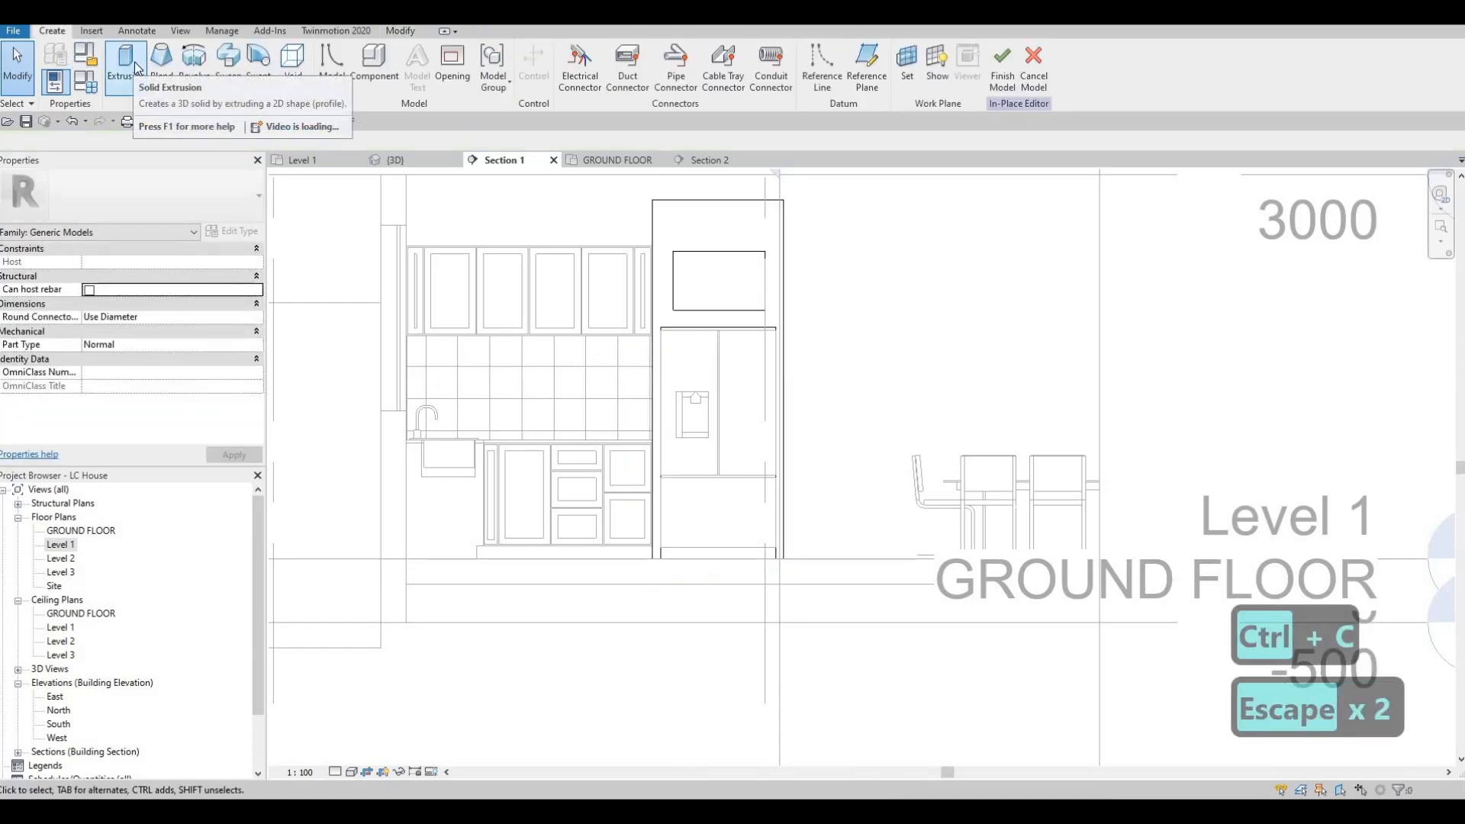
Step: Start a solid extrusion on the refrigerator cabinet's front face with end 10, start 0 and the material Lauan, Meranti
left_click(134, 67)
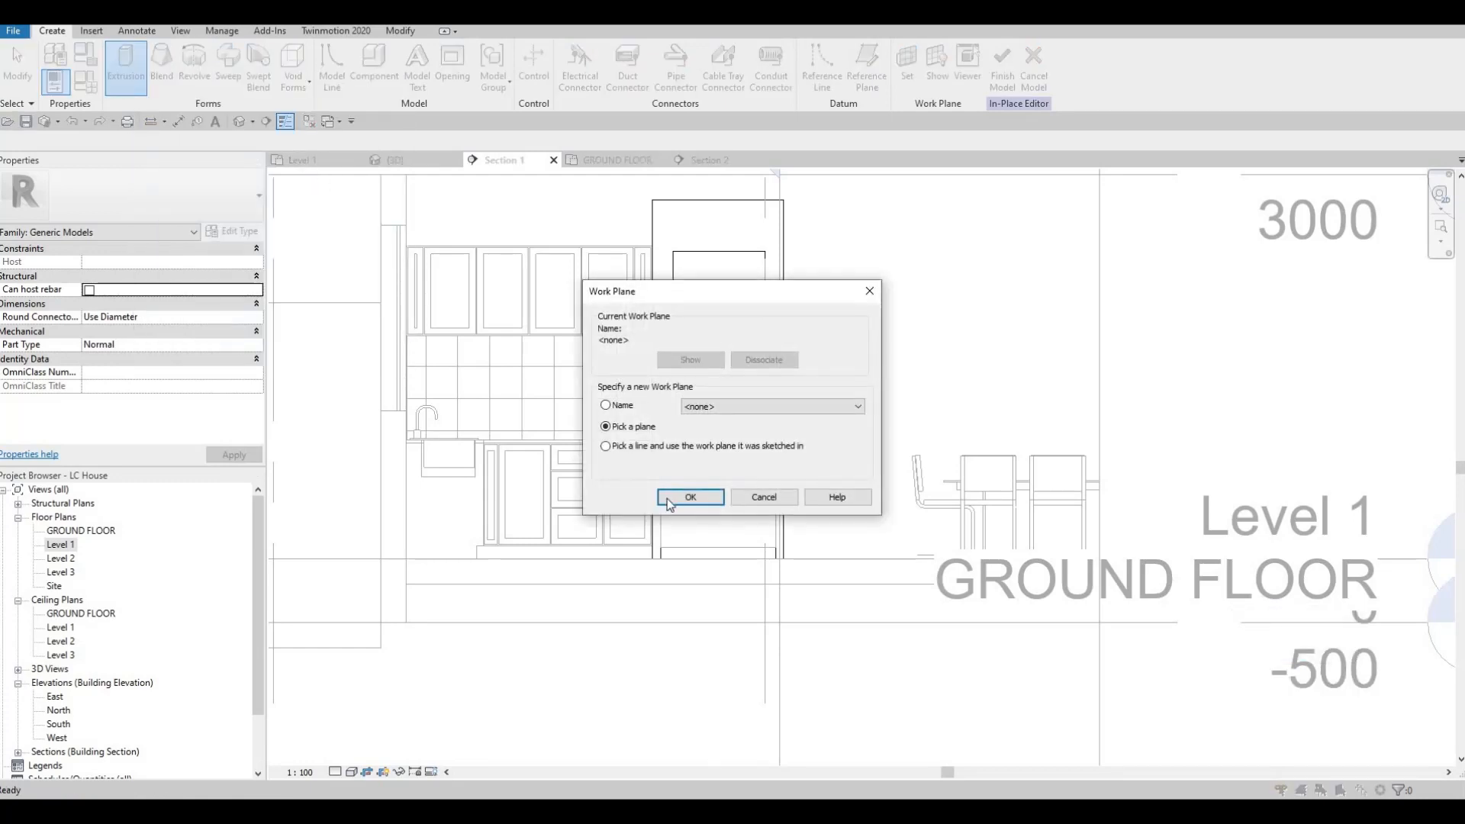
left_click(691, 222)
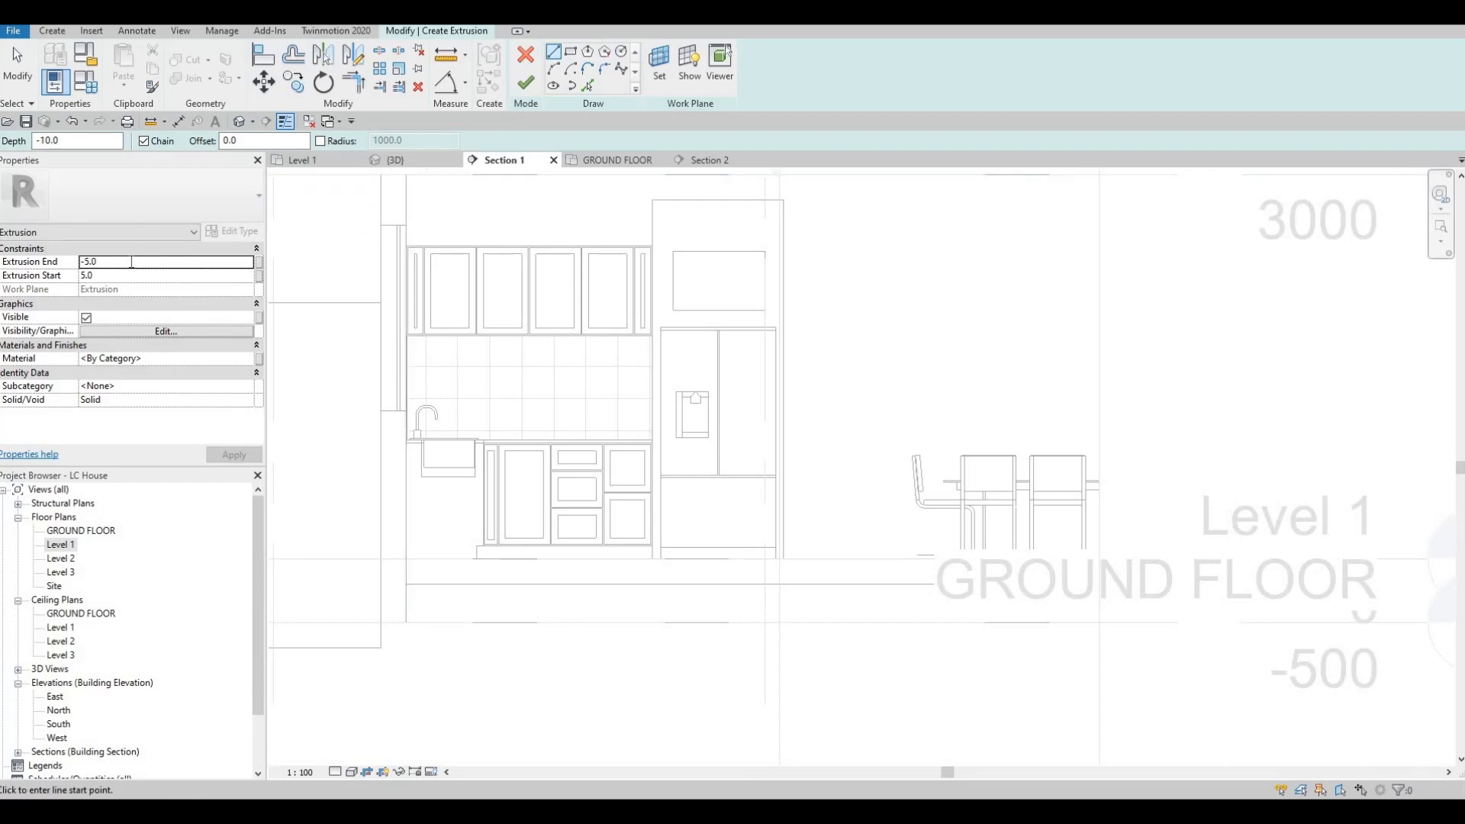
left_click(129, 262)
type("10.")
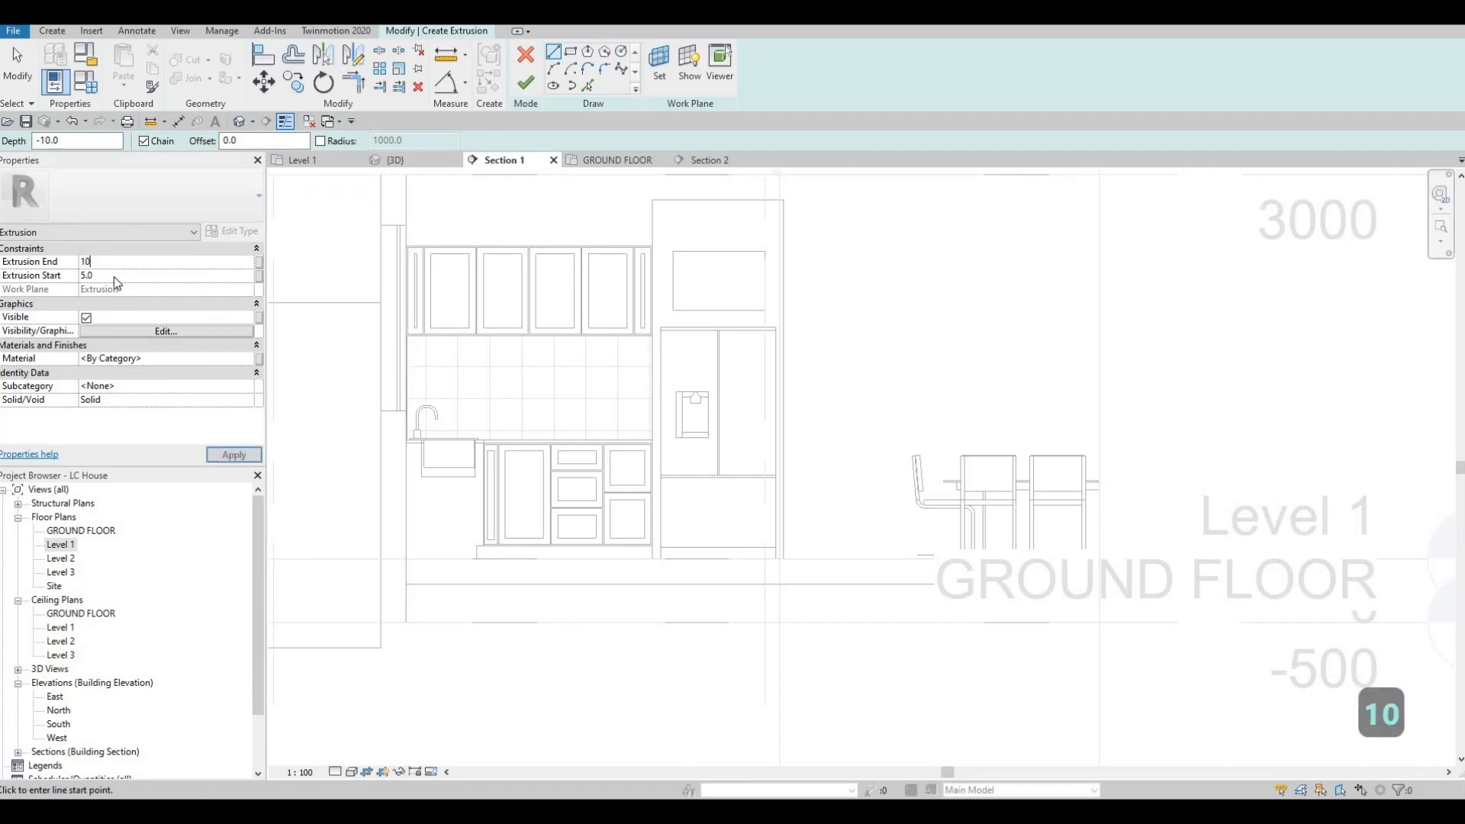
type("0")
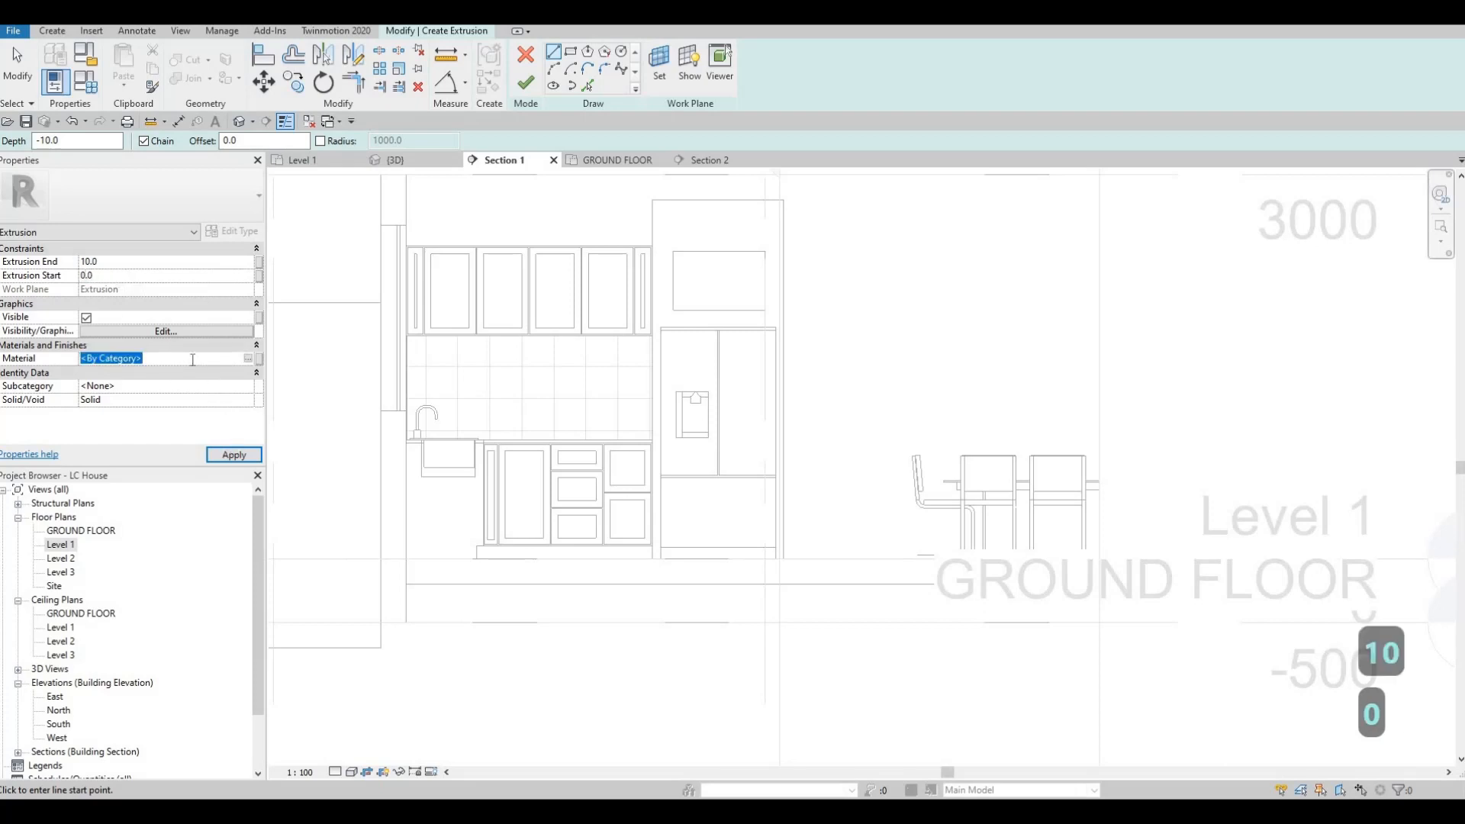
key("ctrl+v")
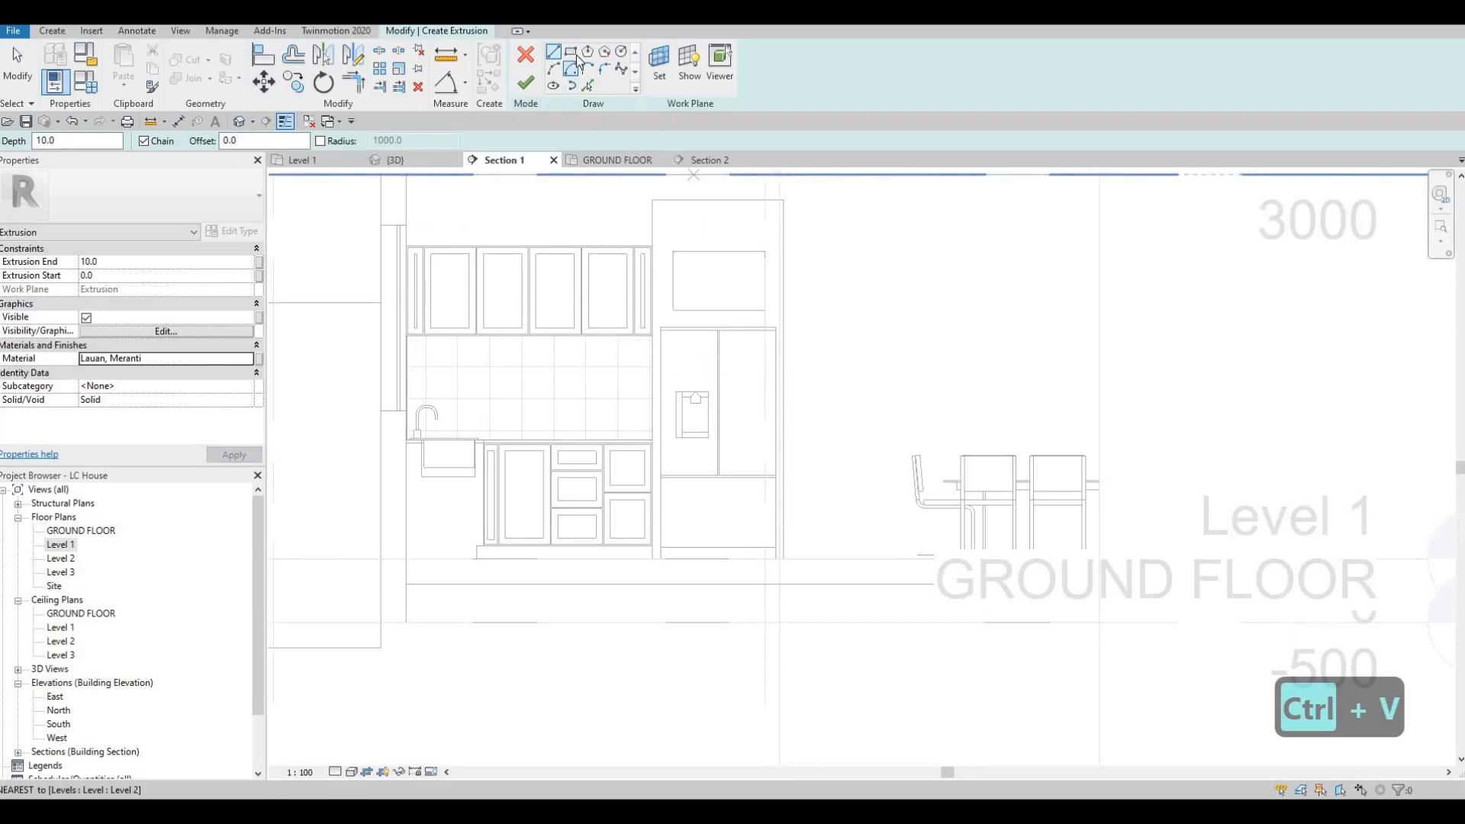
Step: Sketch a rectangle about 925 by 290 mm above the cabinet's opening, using a 50 mm offset
scroll(739, 202, "up", 3)
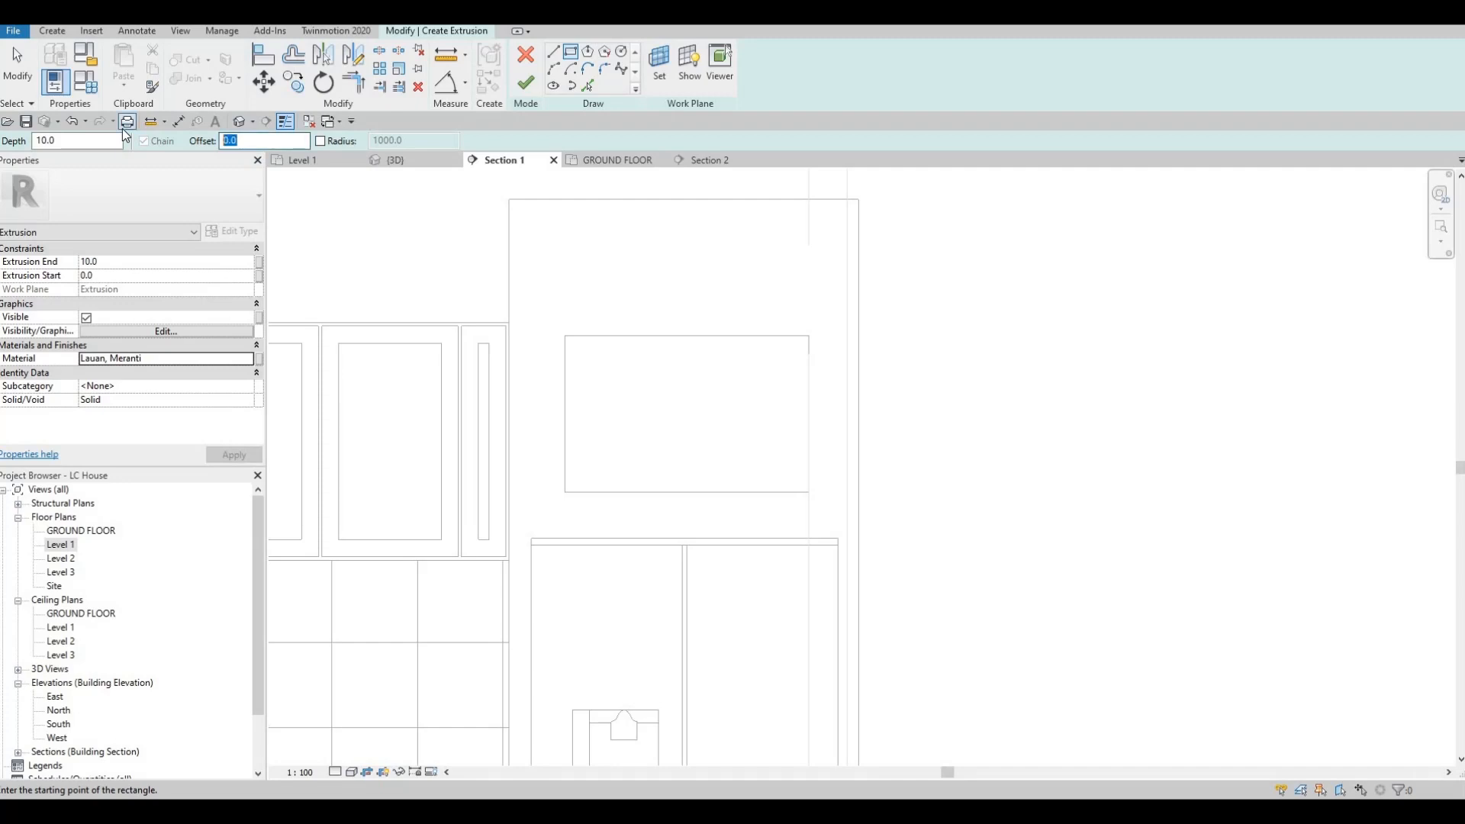
type("50")
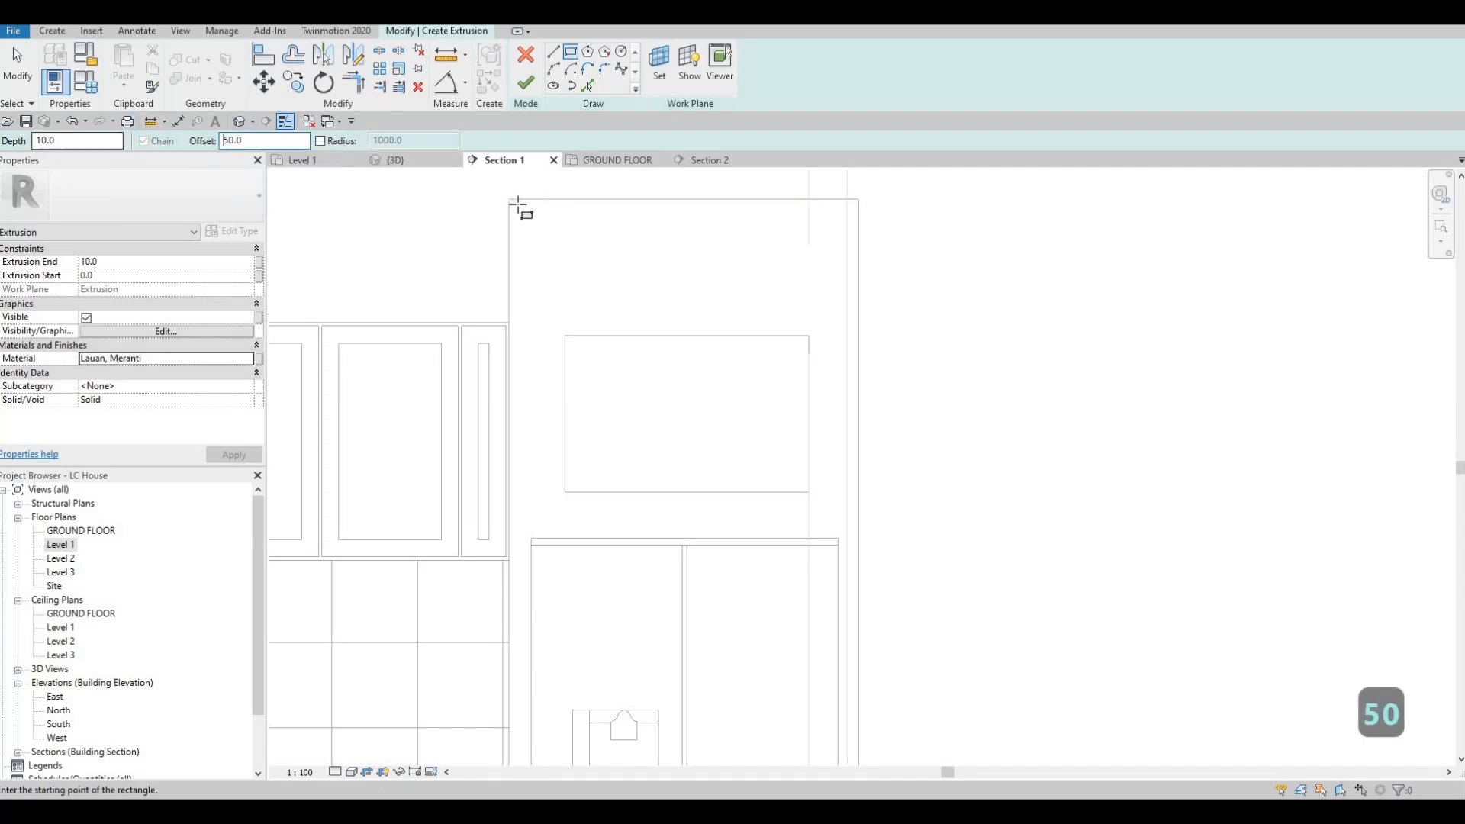
left_click(509, 199)
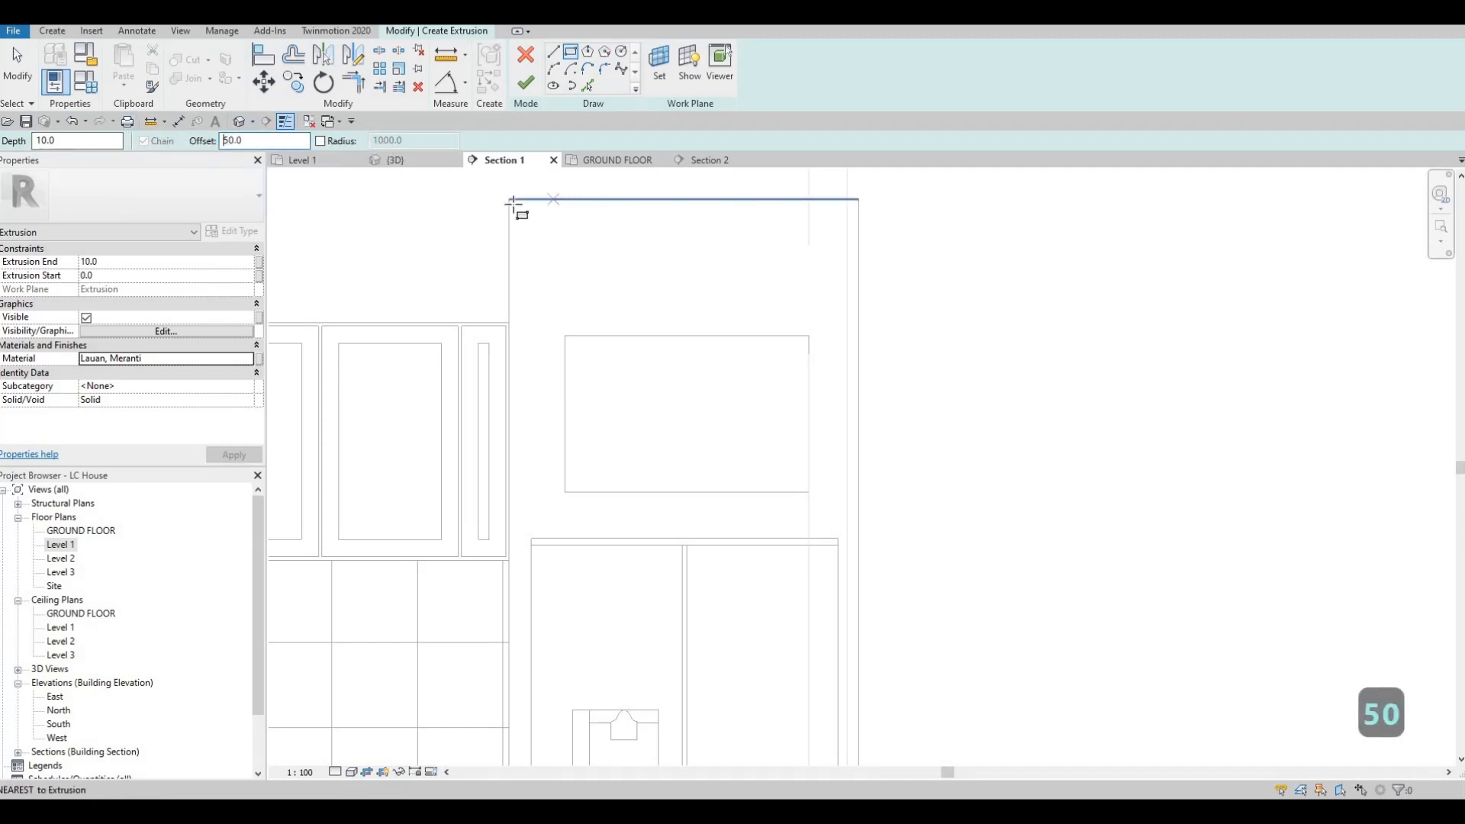
left_click(860, 334)
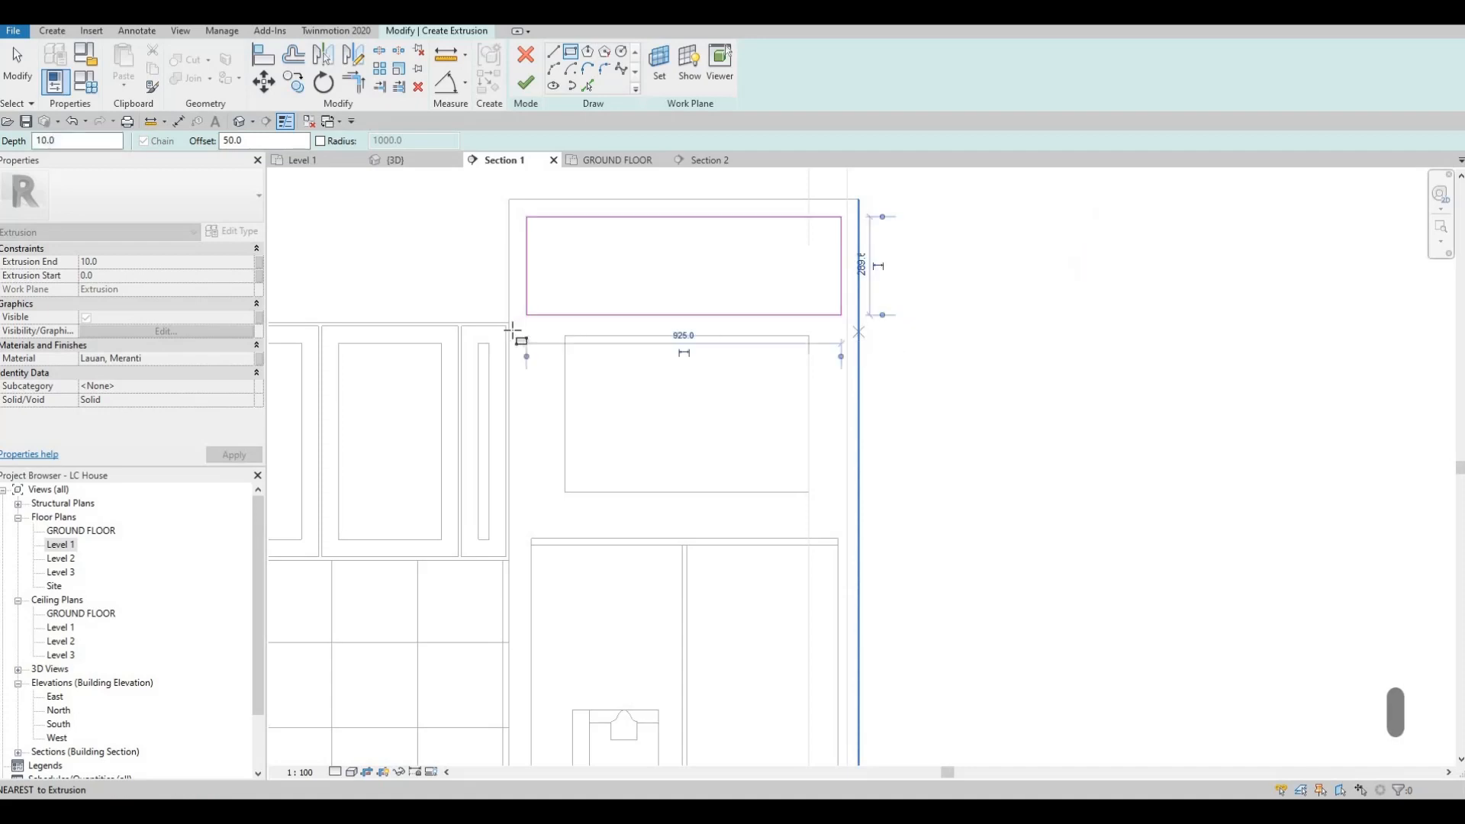
Step: Sketch a narrow upright rectangle on each side of the opening, about 398 mm and 367 mm tall, with the 50 mm offset
left_click(565, 402)
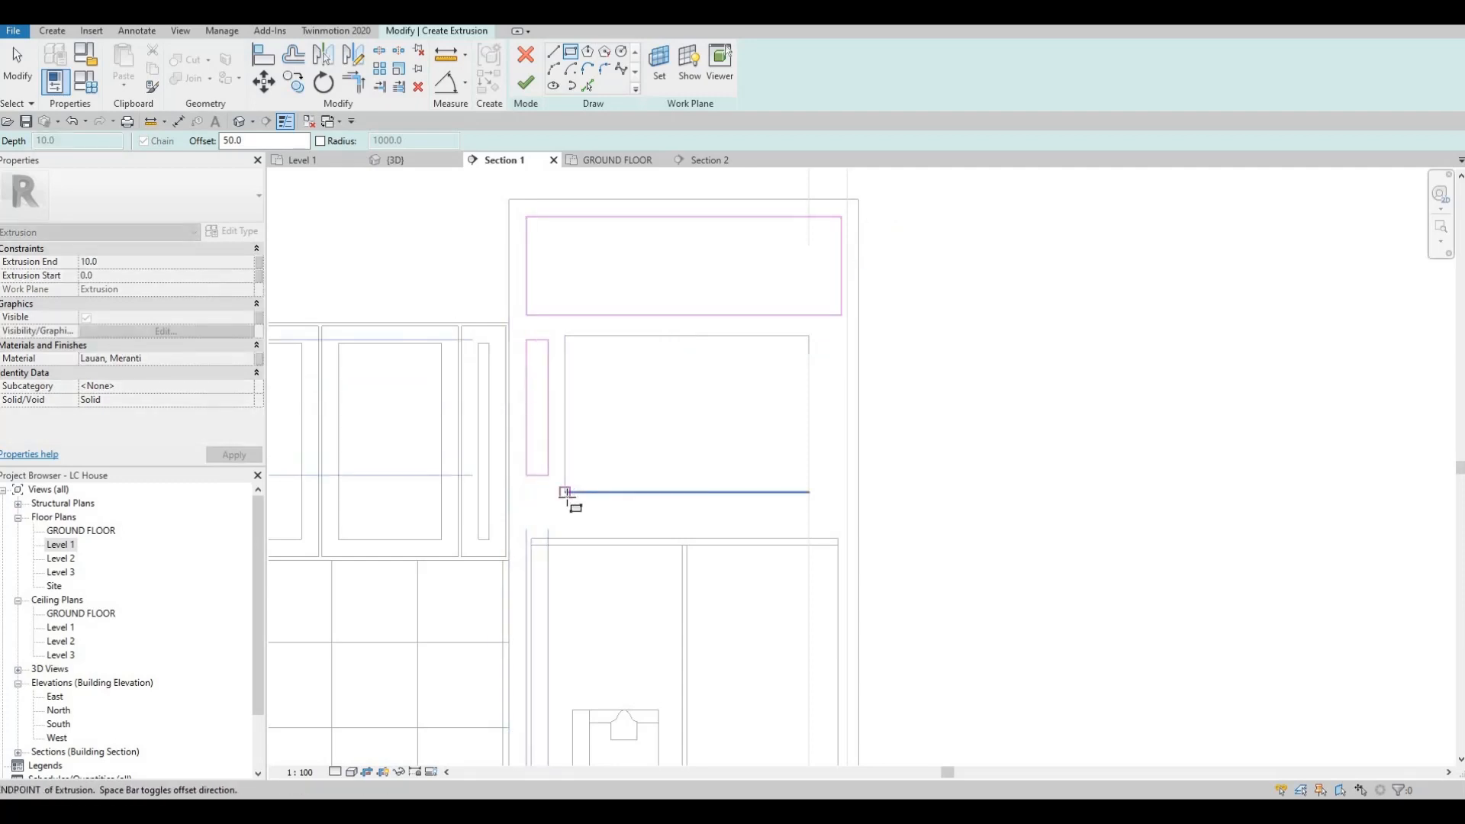
left_click(776, 410)
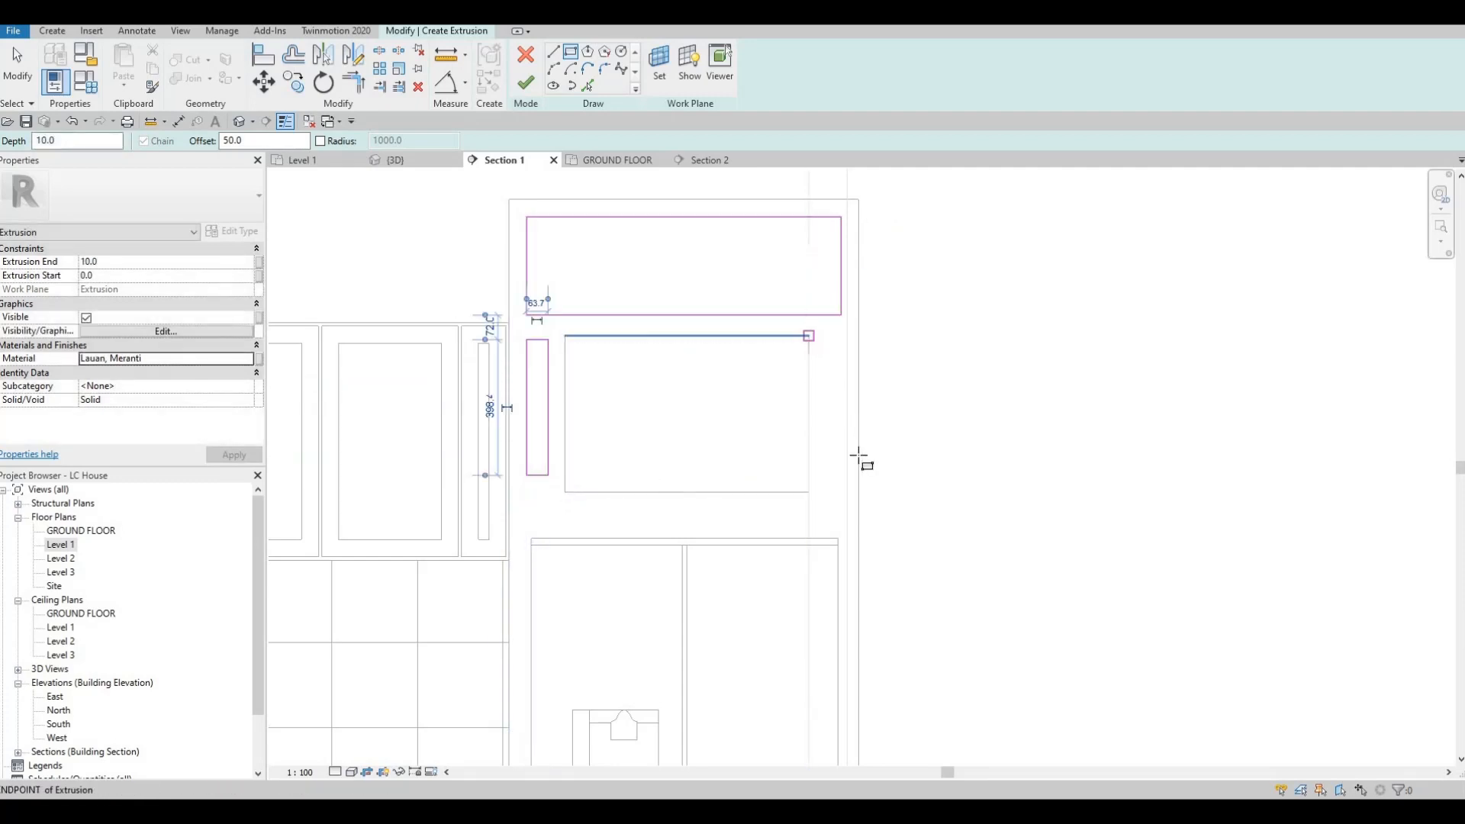
left_click(870, 488)
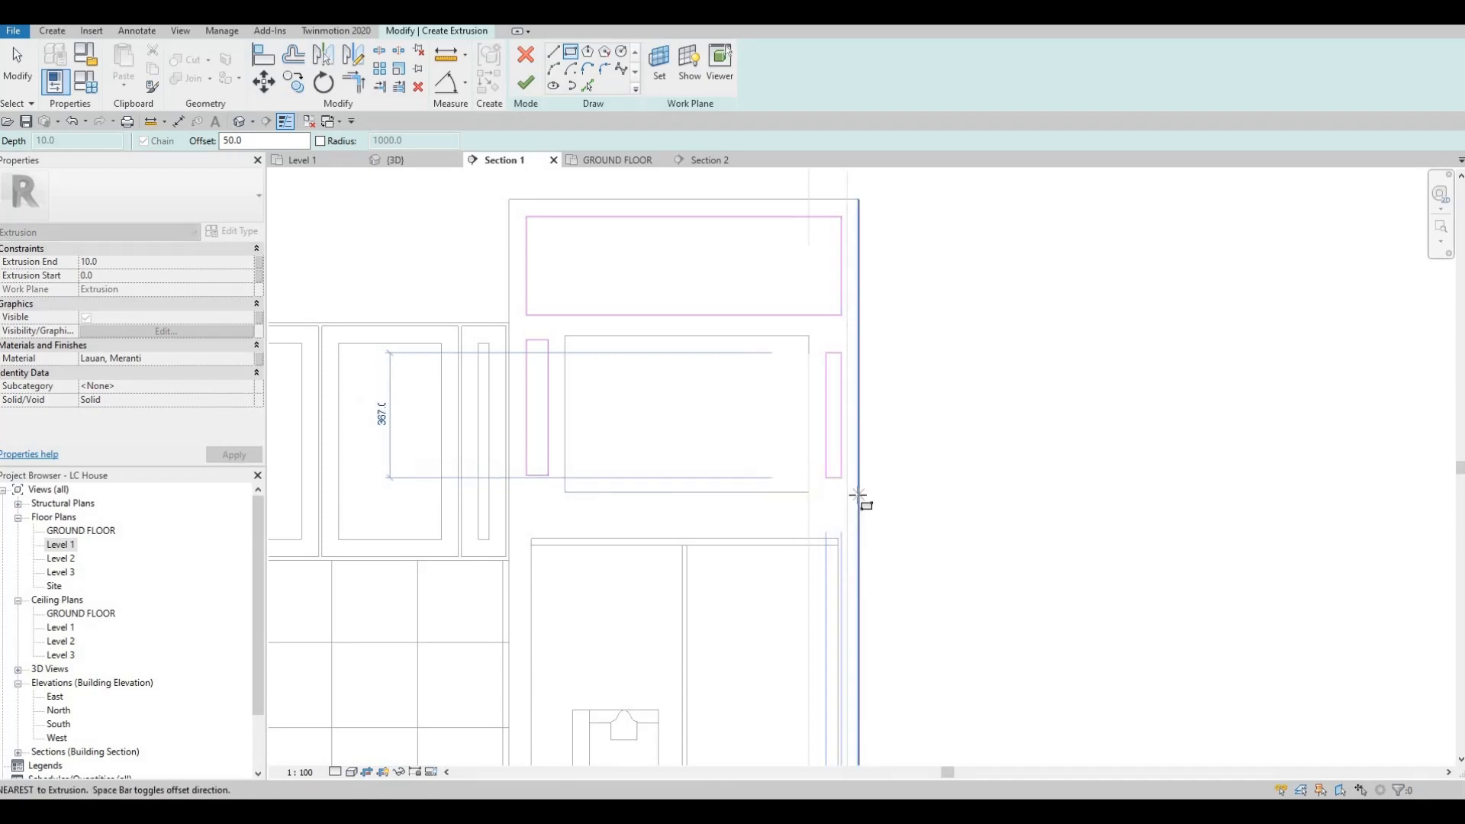
key("Escape")
key("Escape")
key("Escape")
key("Escape")
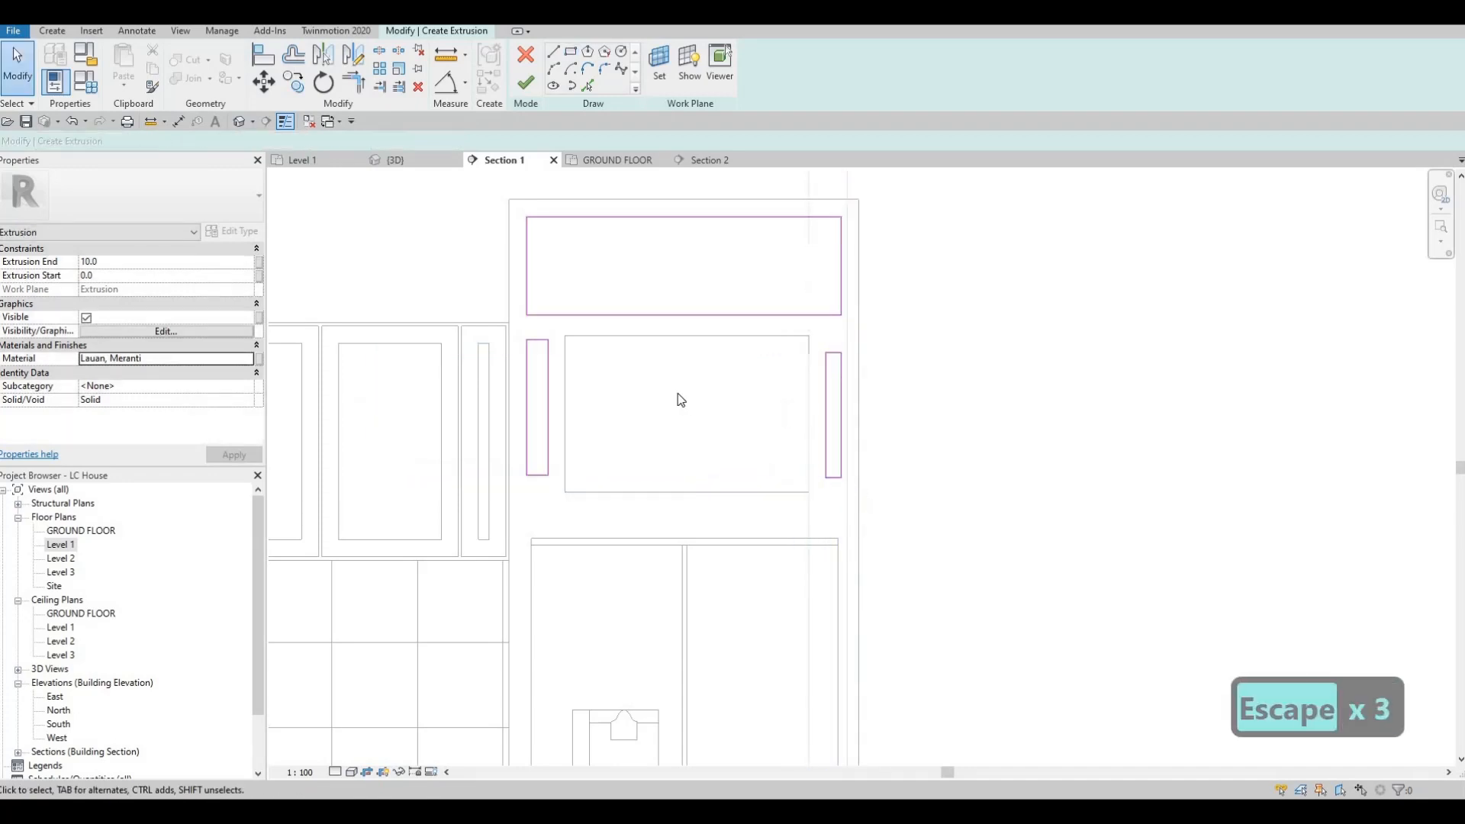
Step: Widen the rectangle above the opening by nudging each of its vertical sides two steps outward
middle_click_drag(677, 391, 678, 394)
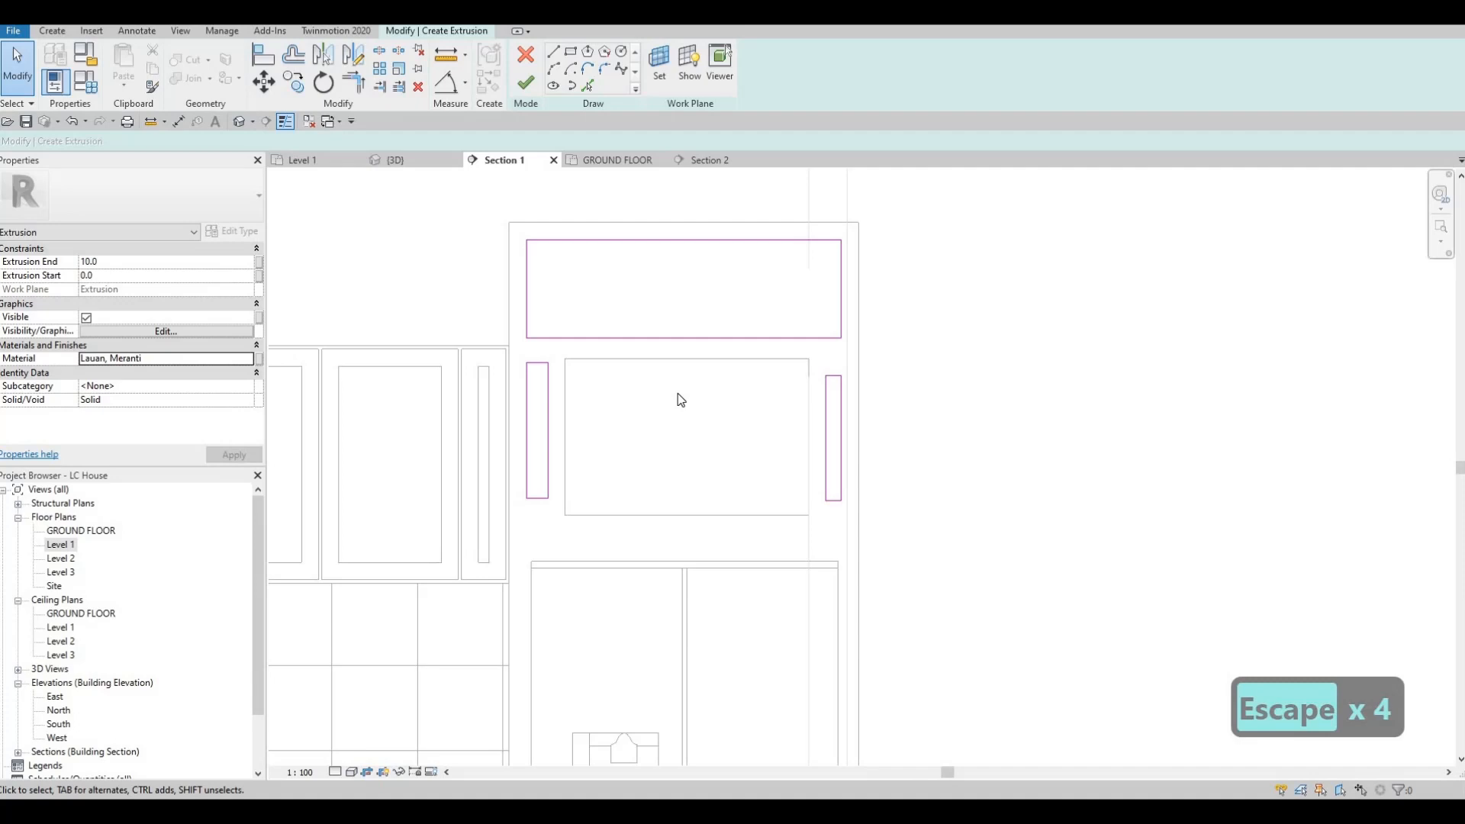
left_click(531, 309)
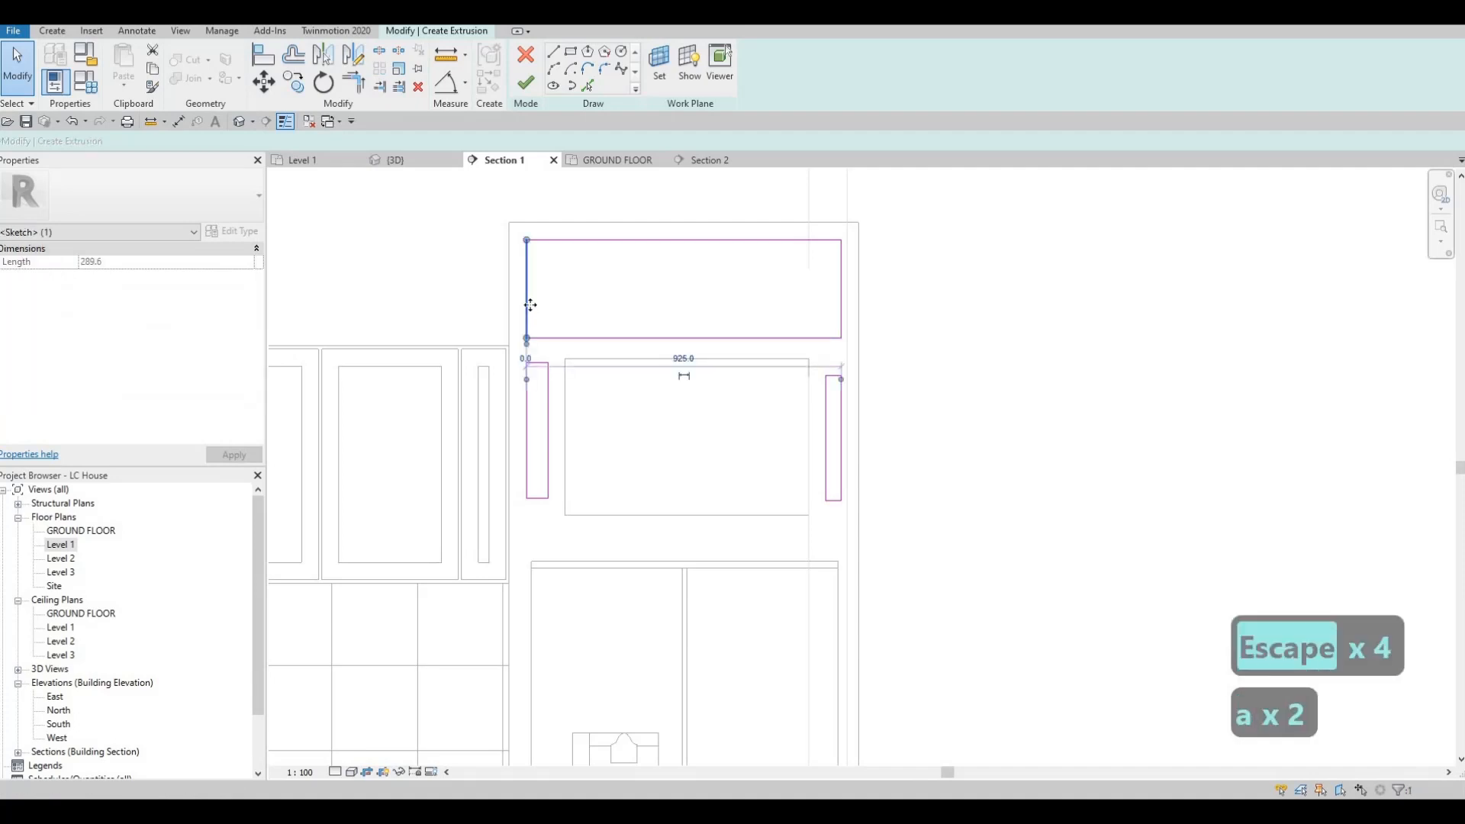
key("Left")
key("Left")
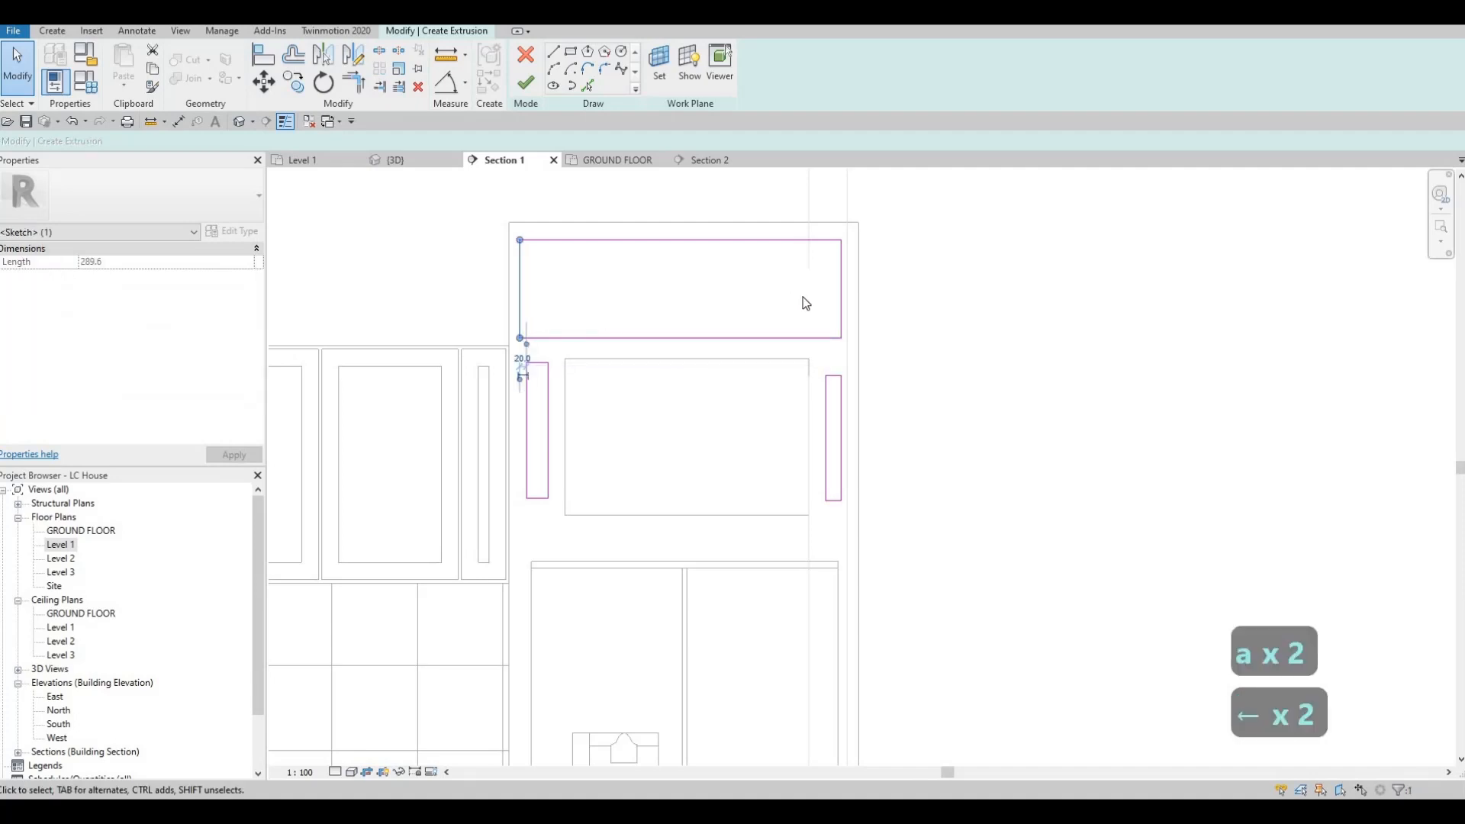
left_click(845, 301)
key("Right")
key("Right")
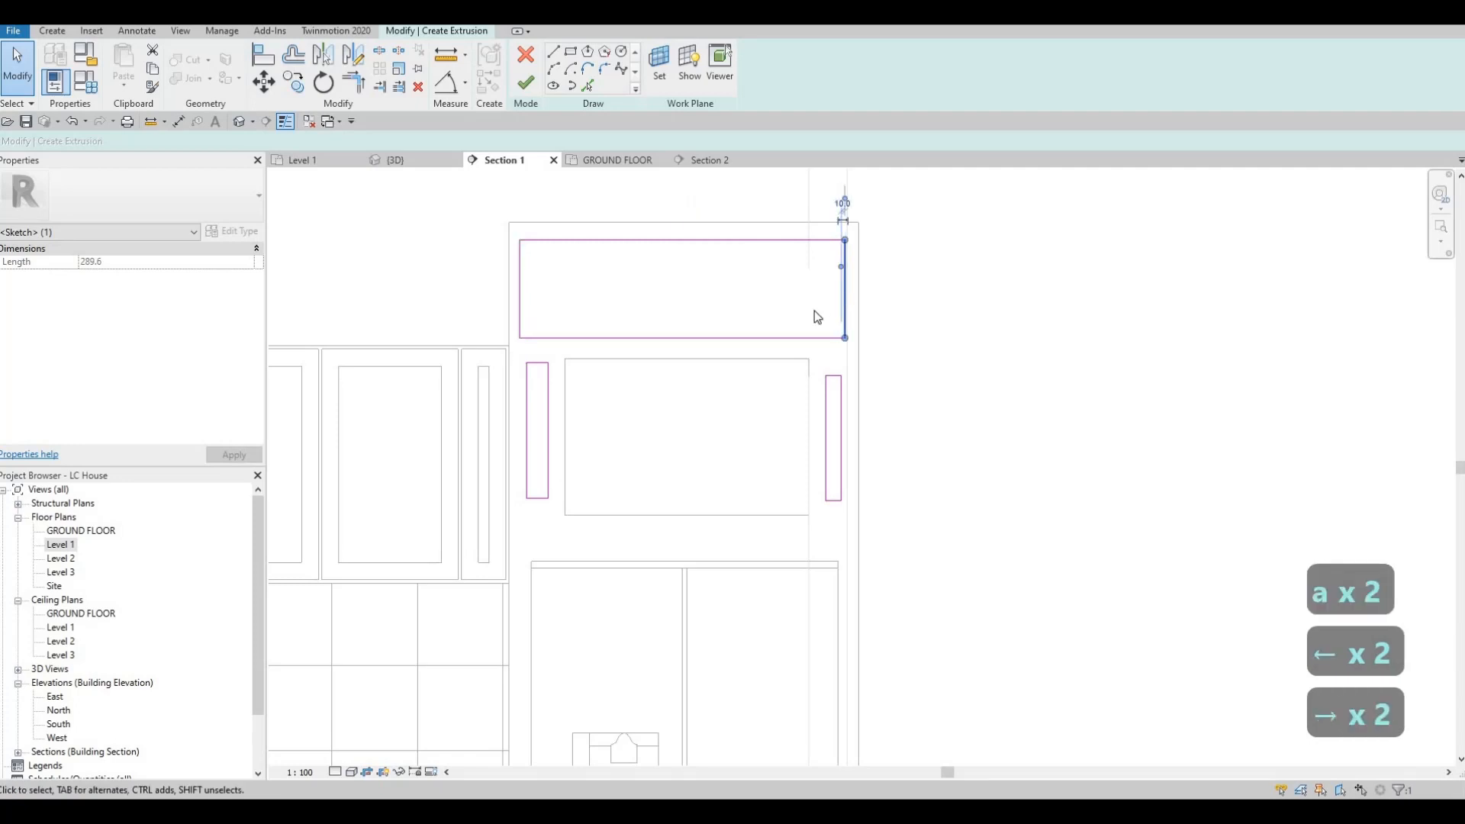
key("Escape")
key("Escape")
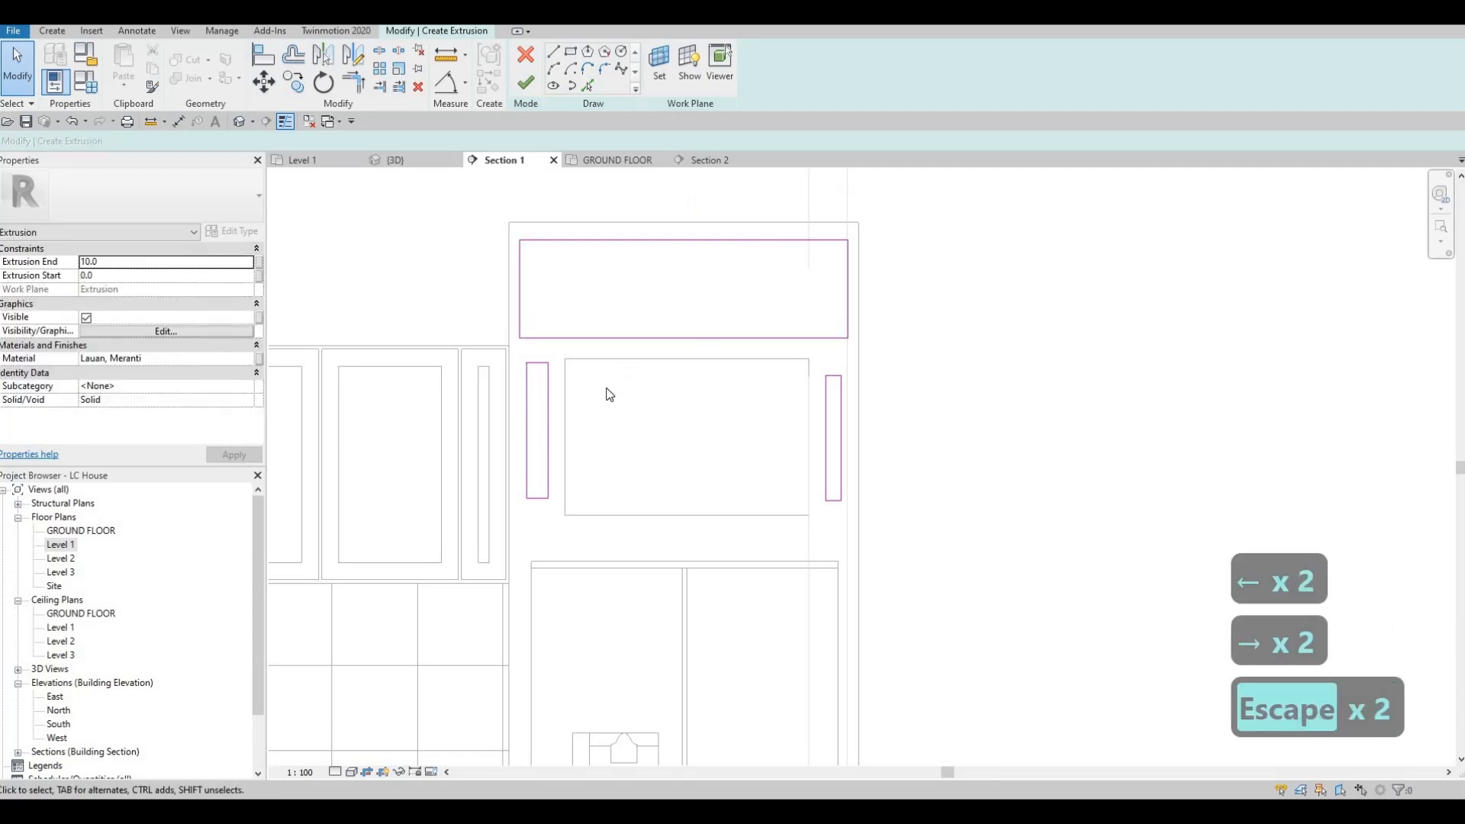
Step: Align the top edges of both narrow rectangles with the upper edge of the opening
key("a")
key("l")
left_click(620, 359)
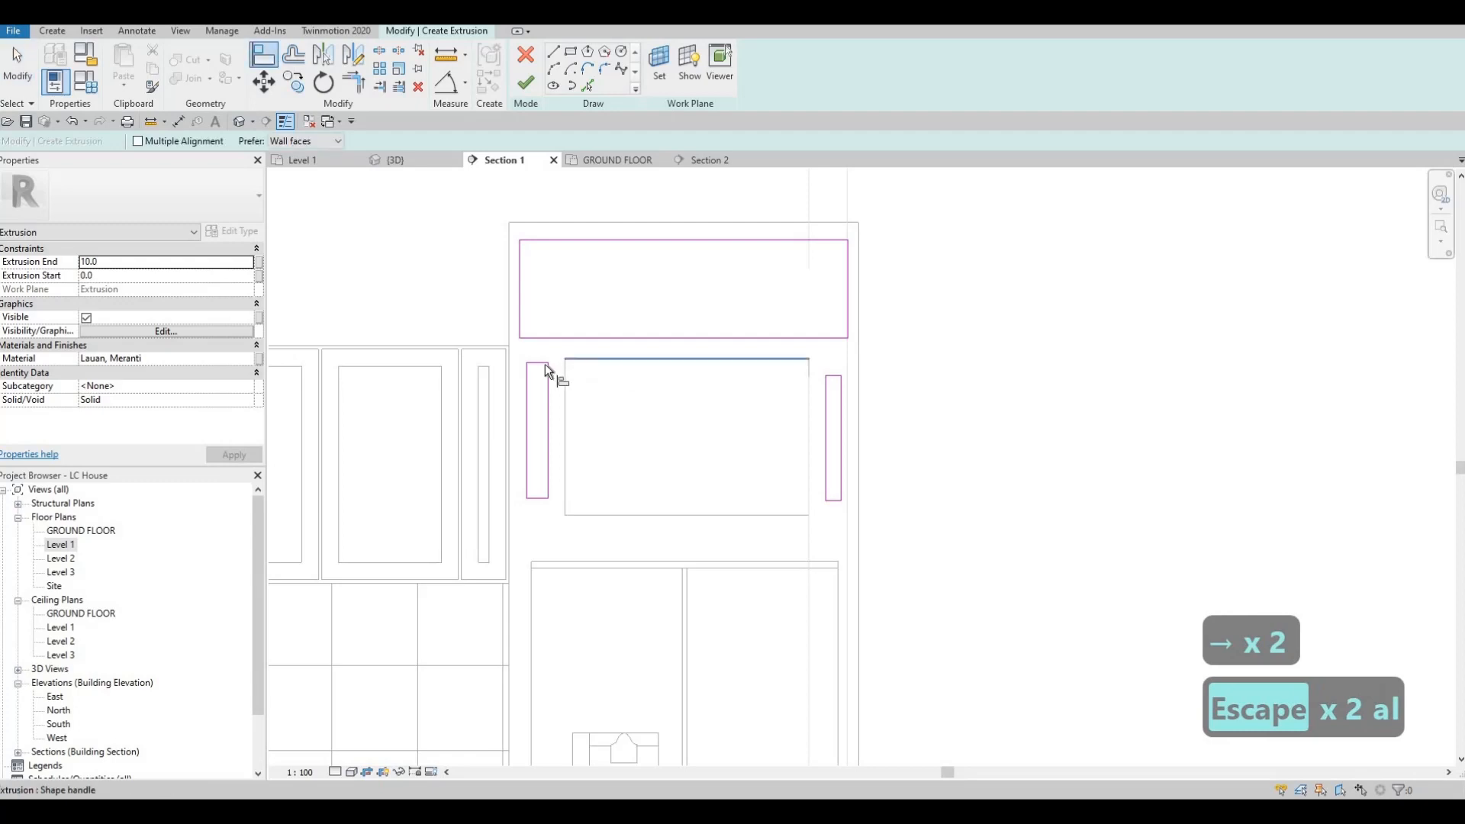
left_click(540, 363)
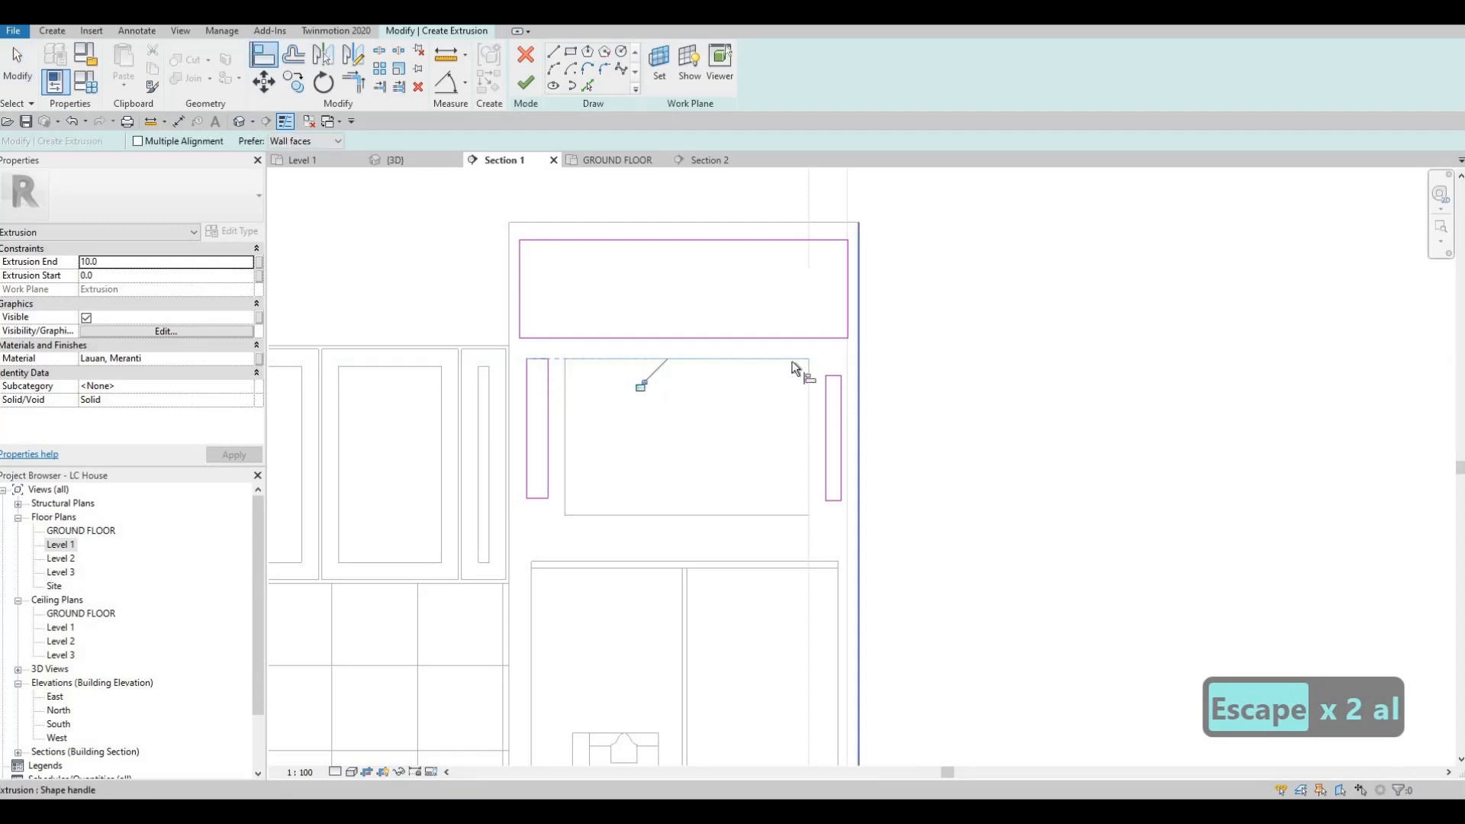
left_click(837, 377)
Step: Align the outer sides of both narrow rectangles with the vertical sides of the wide rectangle above
left_click(844, 381)
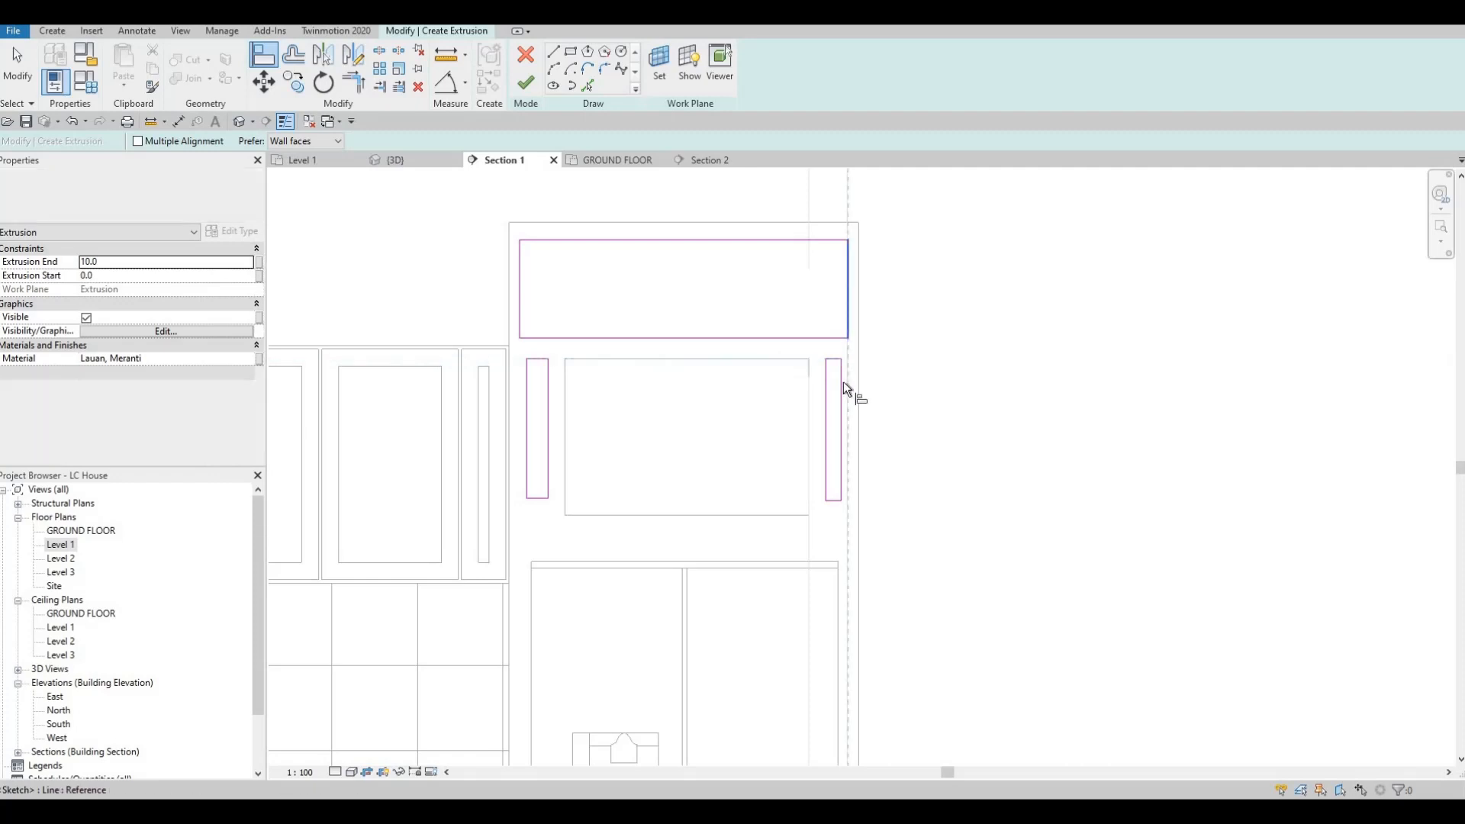
left_click(841, 381)
left_click(522, 380)
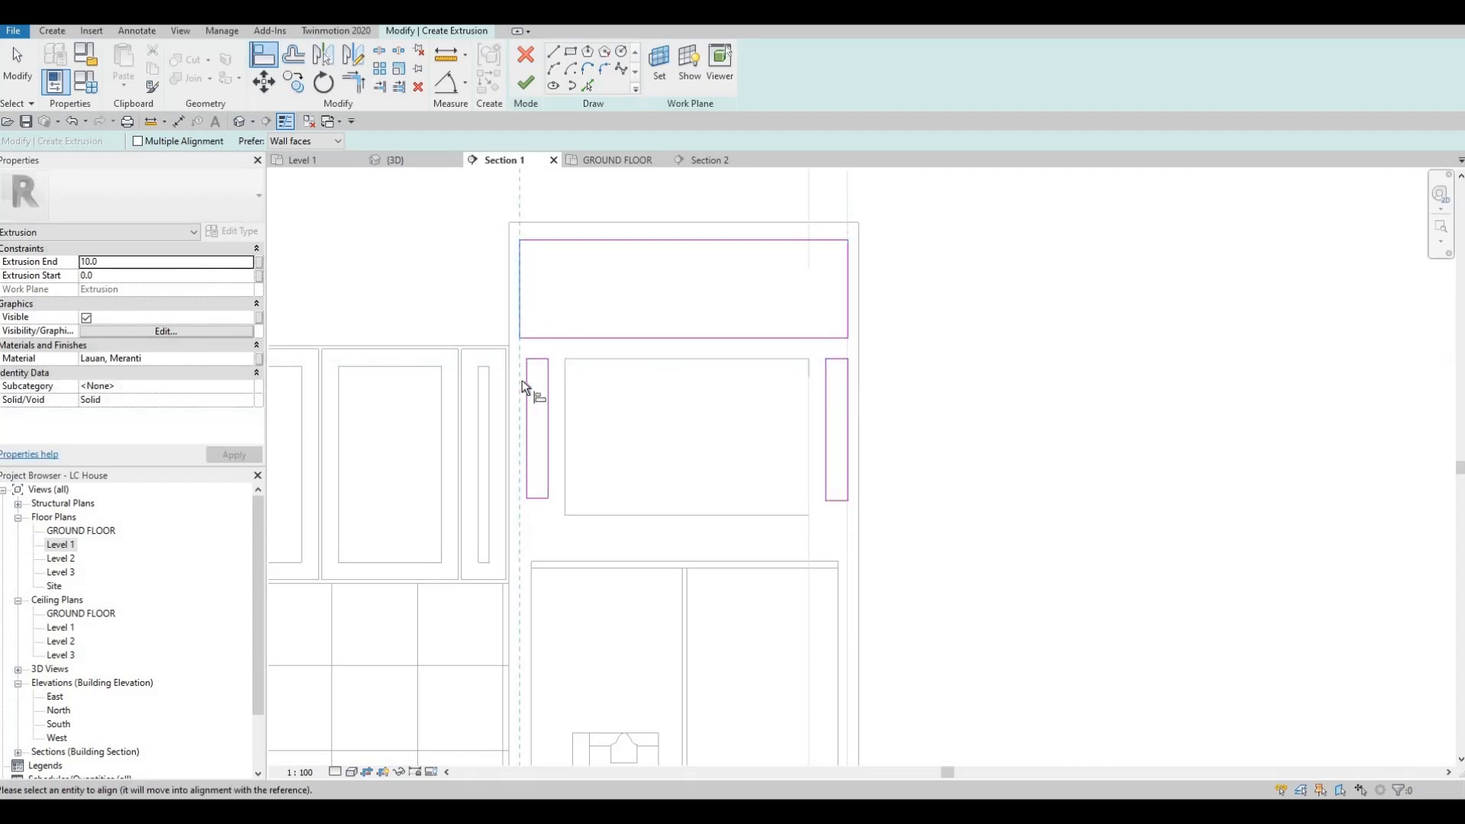
left_click(526, 397)
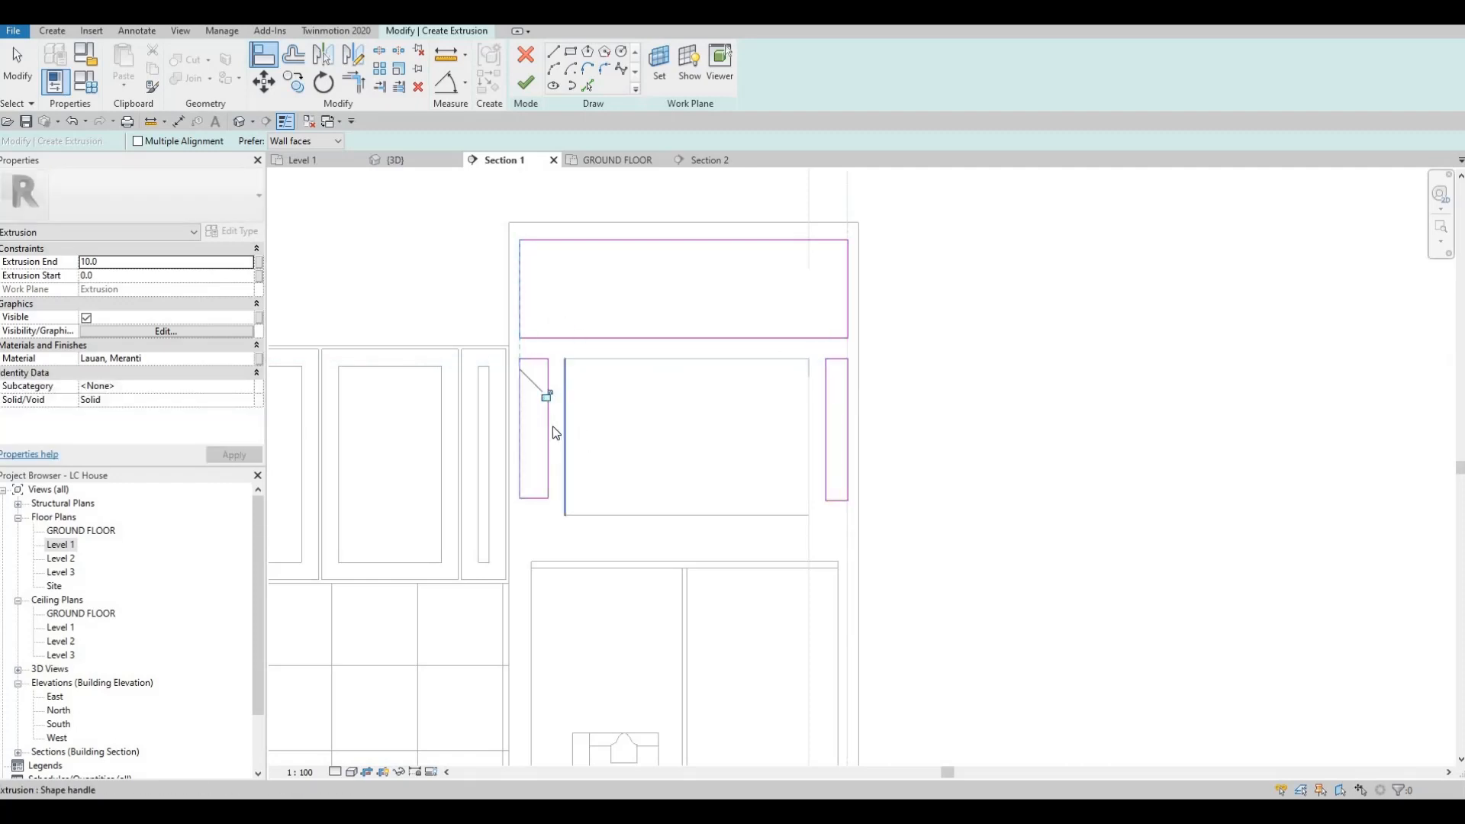
Step: Widen both narrow rectangles by nudging each one's inner vertical side two steps toward the opening
key("Escape")
key("Escape")
left_click(555, 428)
key("Right")
key("Right")
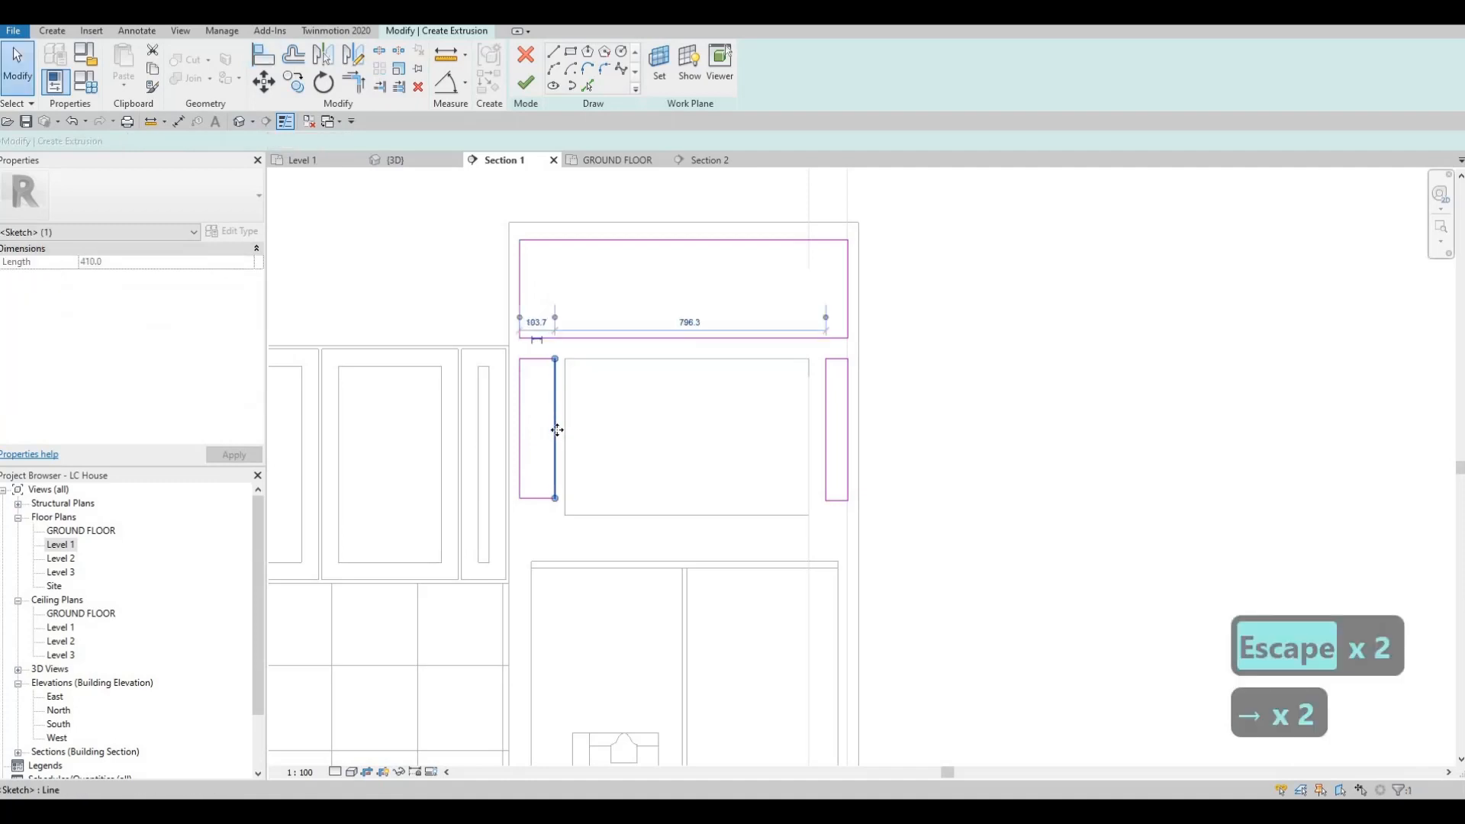
key("Right")
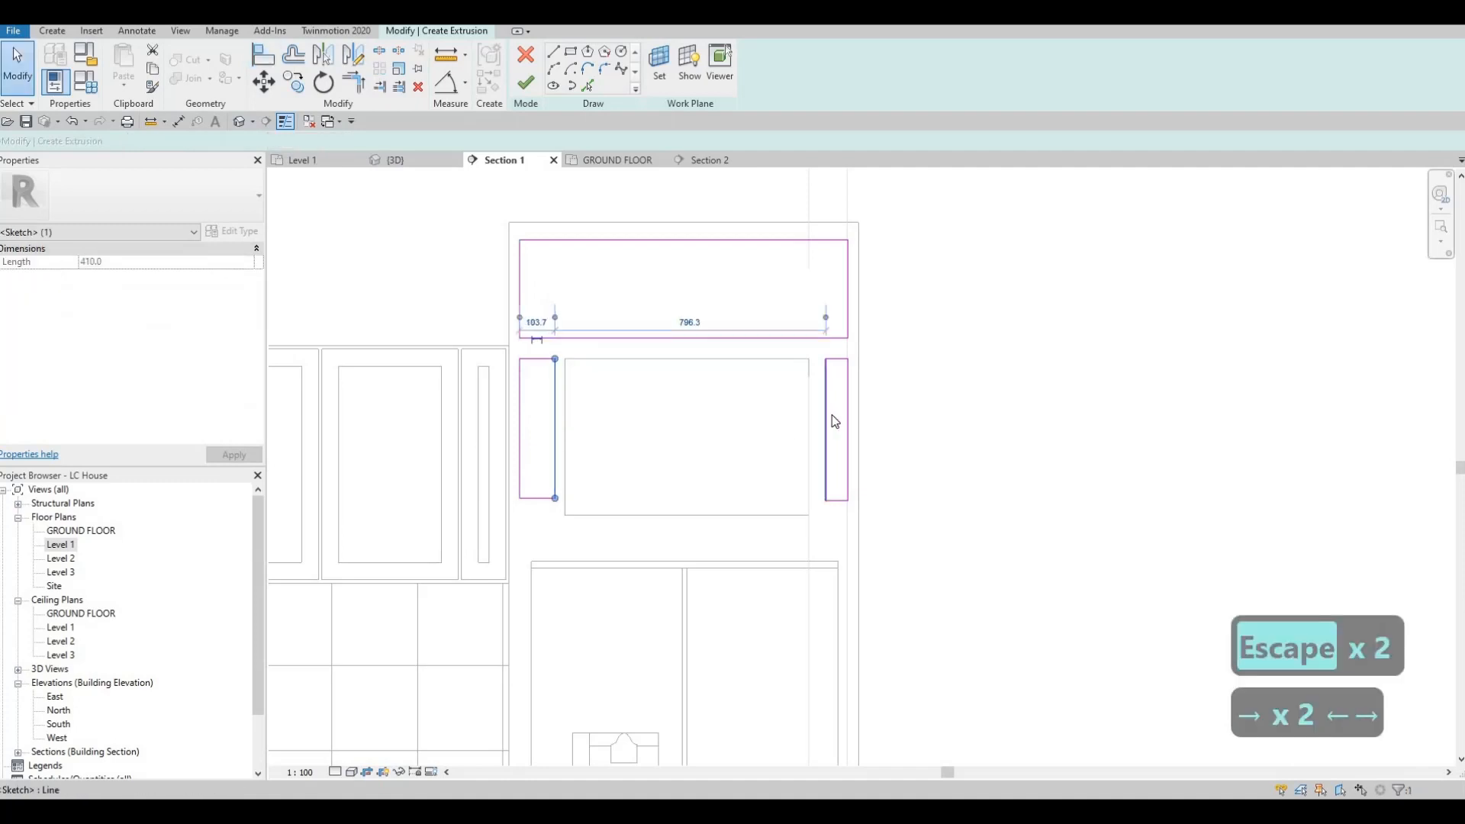
left_click(828, 419)
key("Left")
key("Left")
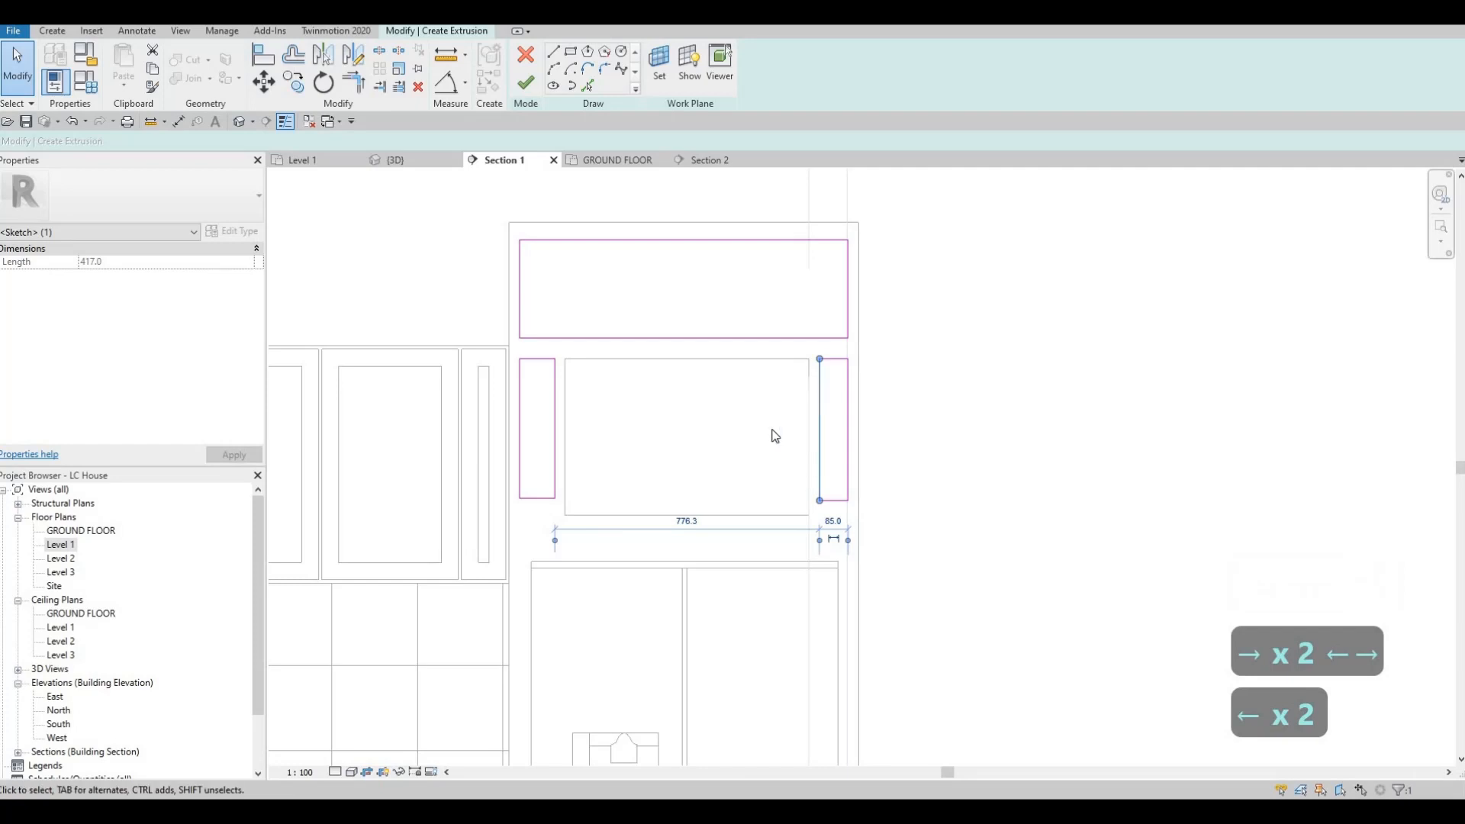
Step: Align the bottom edges of both narrow rectangles with the lower edge of the opening
middle_click_drag(561, 525, 583, 428)
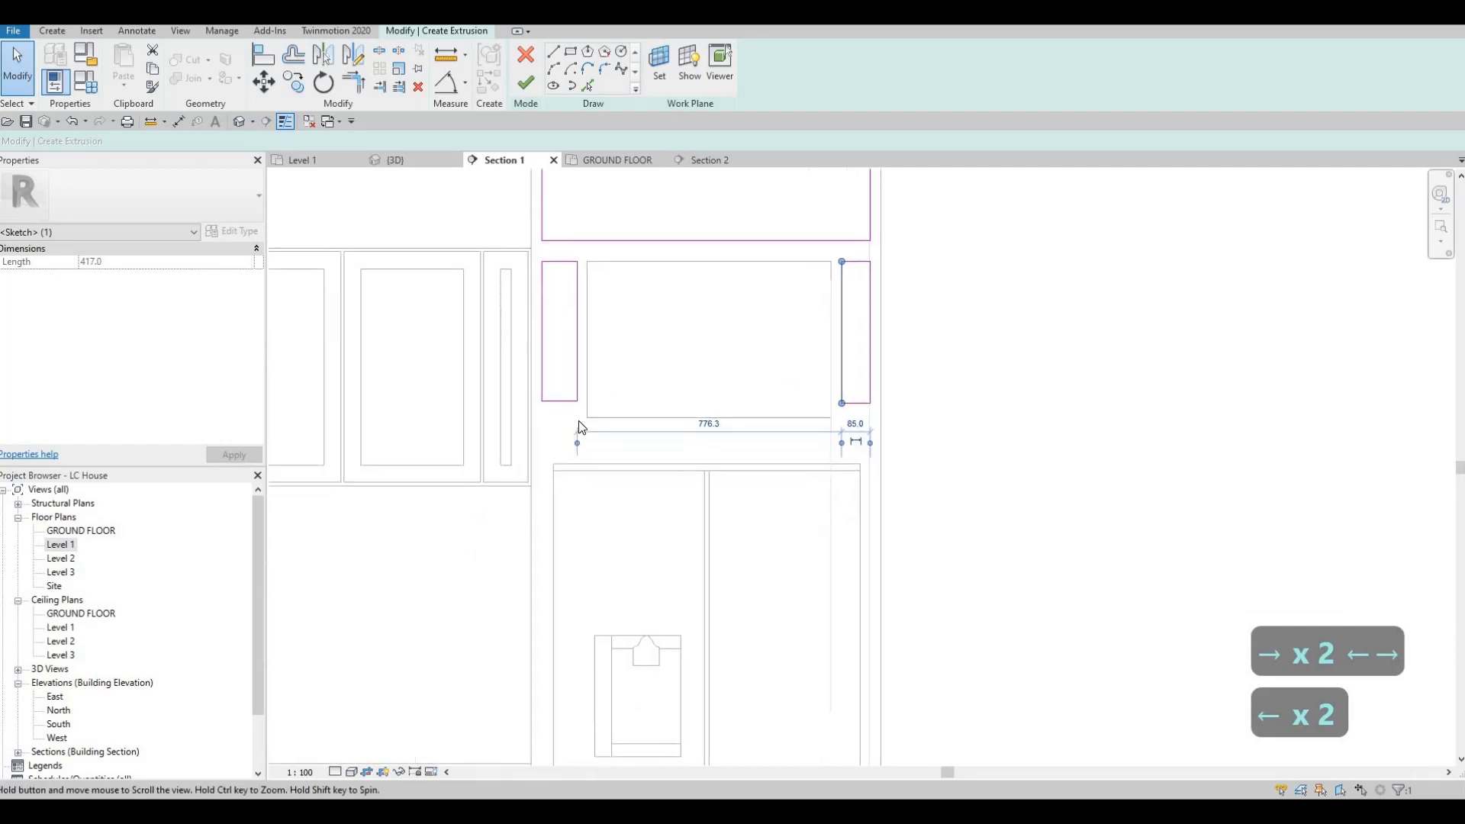
key("a")
key("l")
left_click(687, 422)
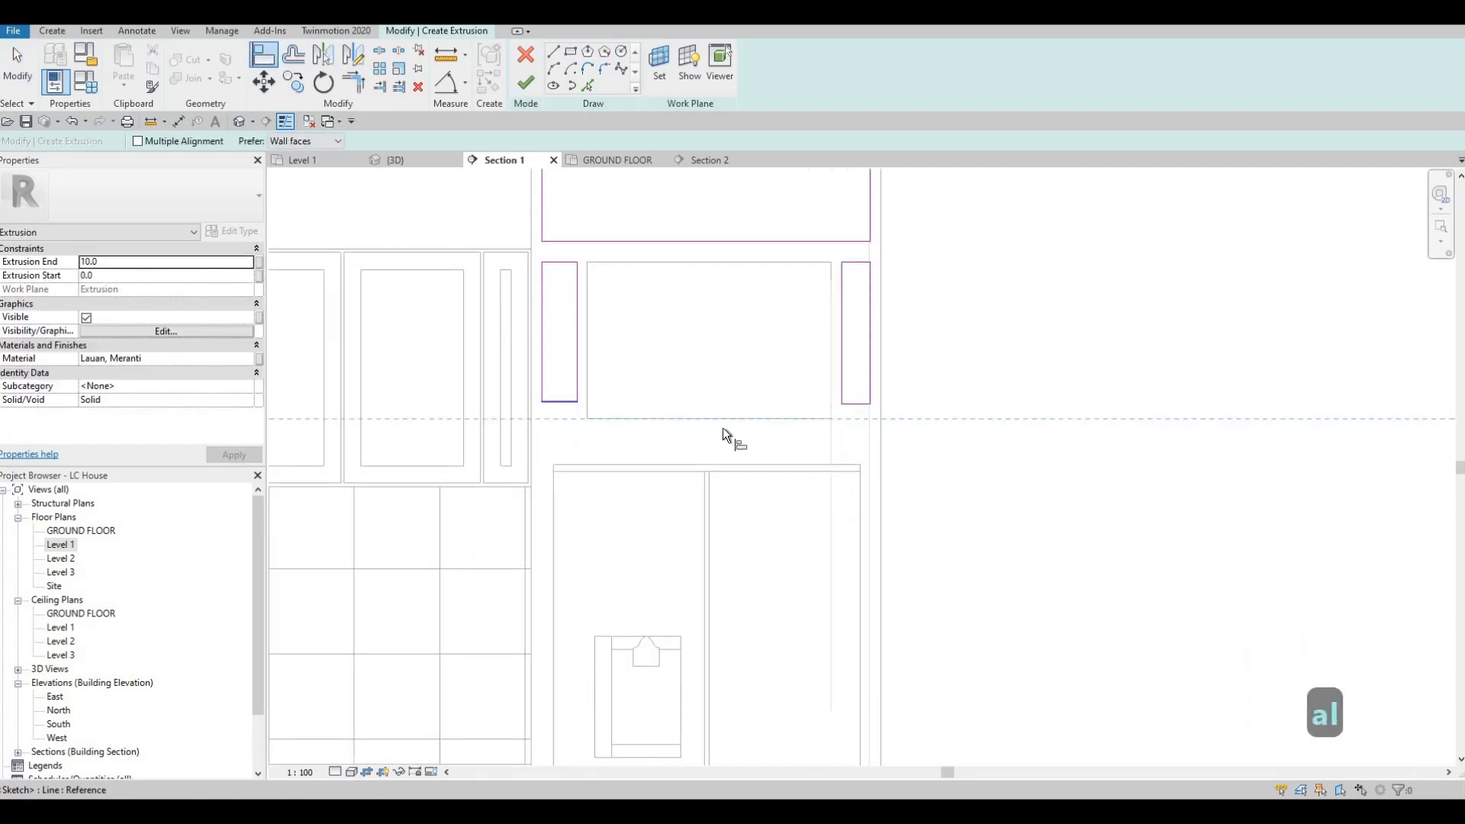
left_click(573, 407)
left_click(807, 417)
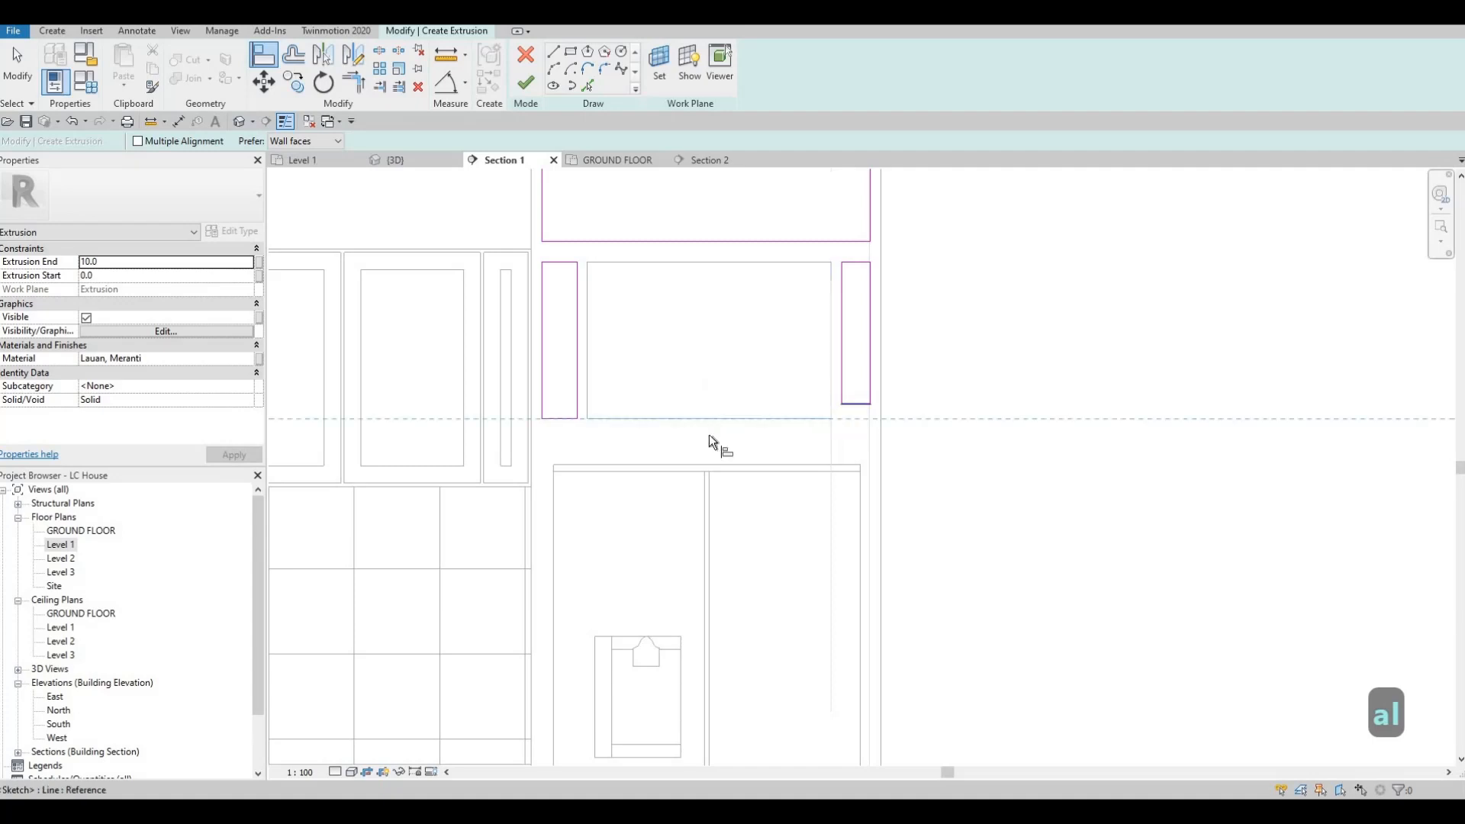
left_click(855, 403)
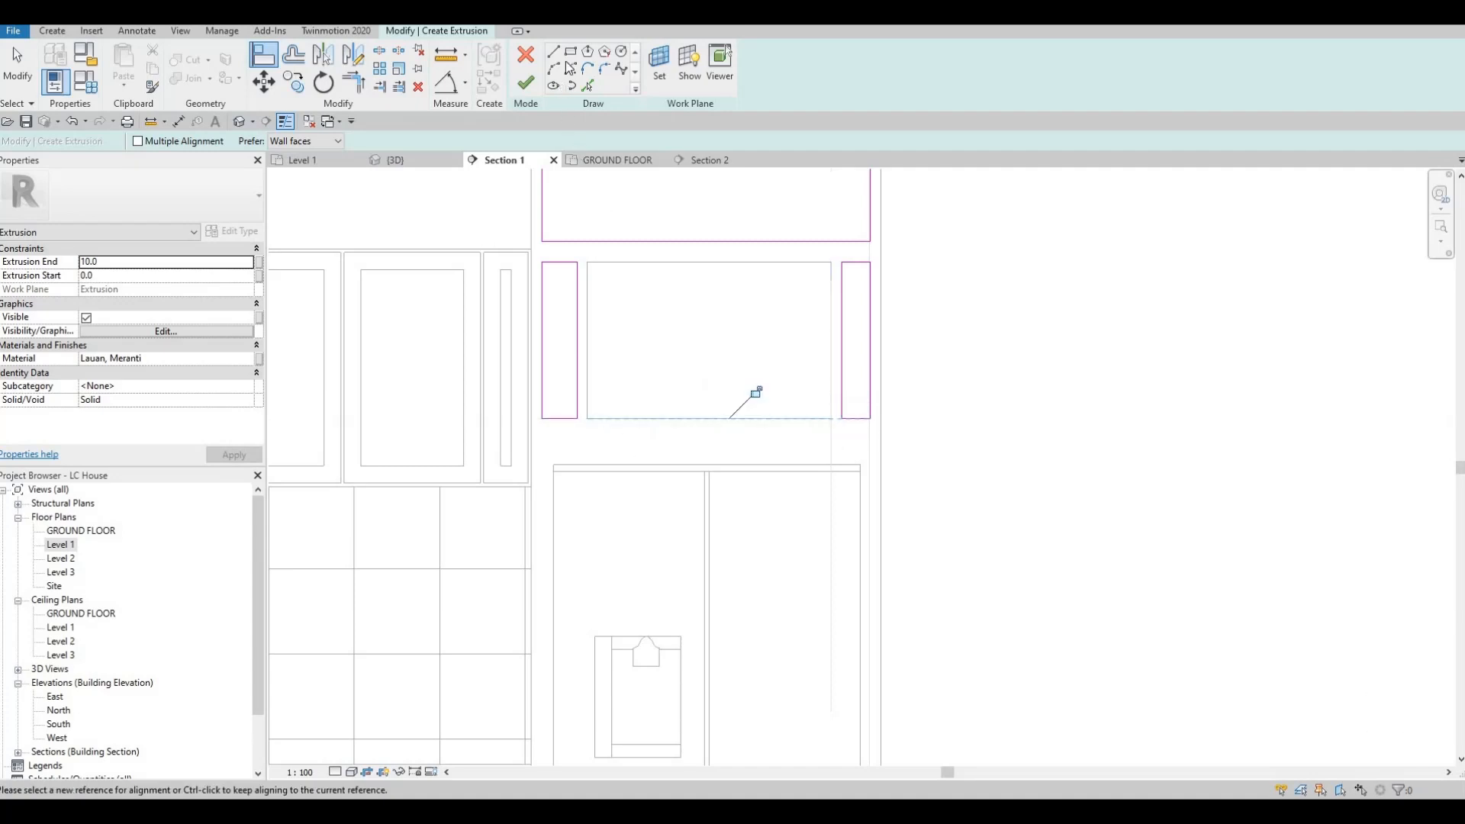
key("Escape")
key("Escape")
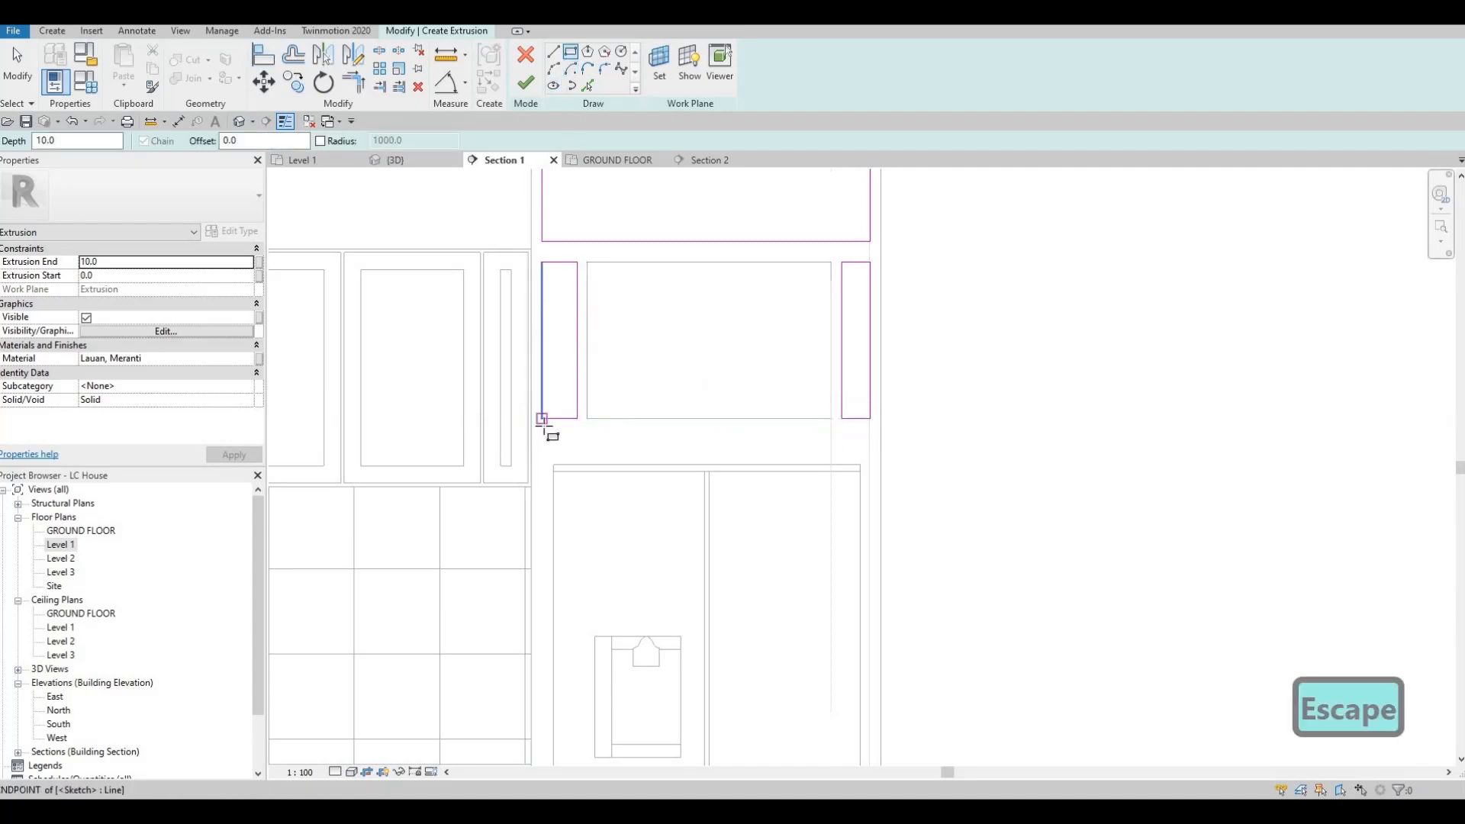
Step: Sketch a wide, shallow rectangle between the opening and the refrigerator, with no offset, spanning beneath both narrow rectangles
left_click(542, 426)
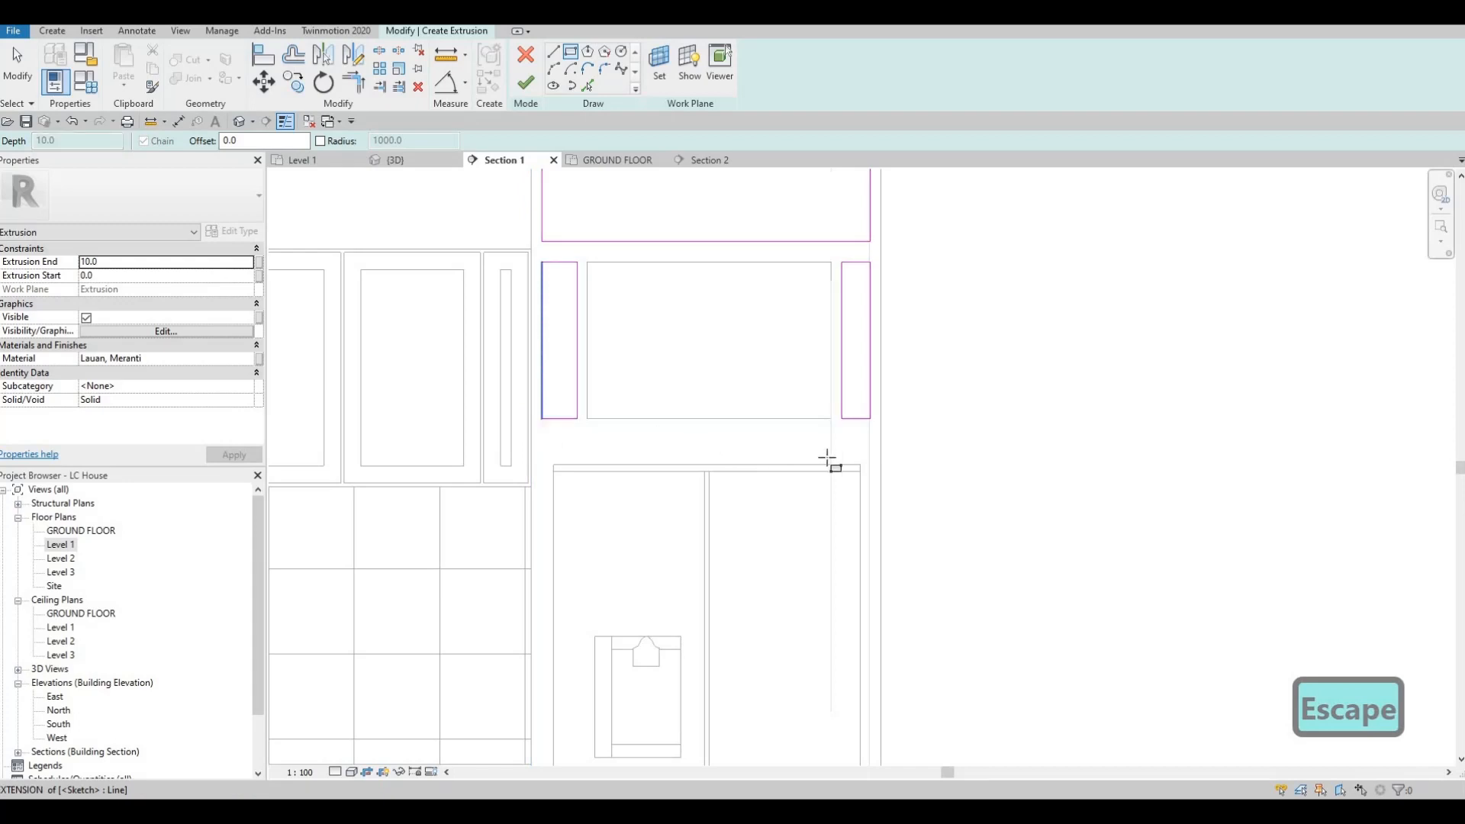
left_click(869, 455)
key("Escape")
key("Escape")
middle_click_drag(740, 437, 778, 402)
scroll(779, 457, "down", 1)
middle_click_drag(779, 464, 750, 458)
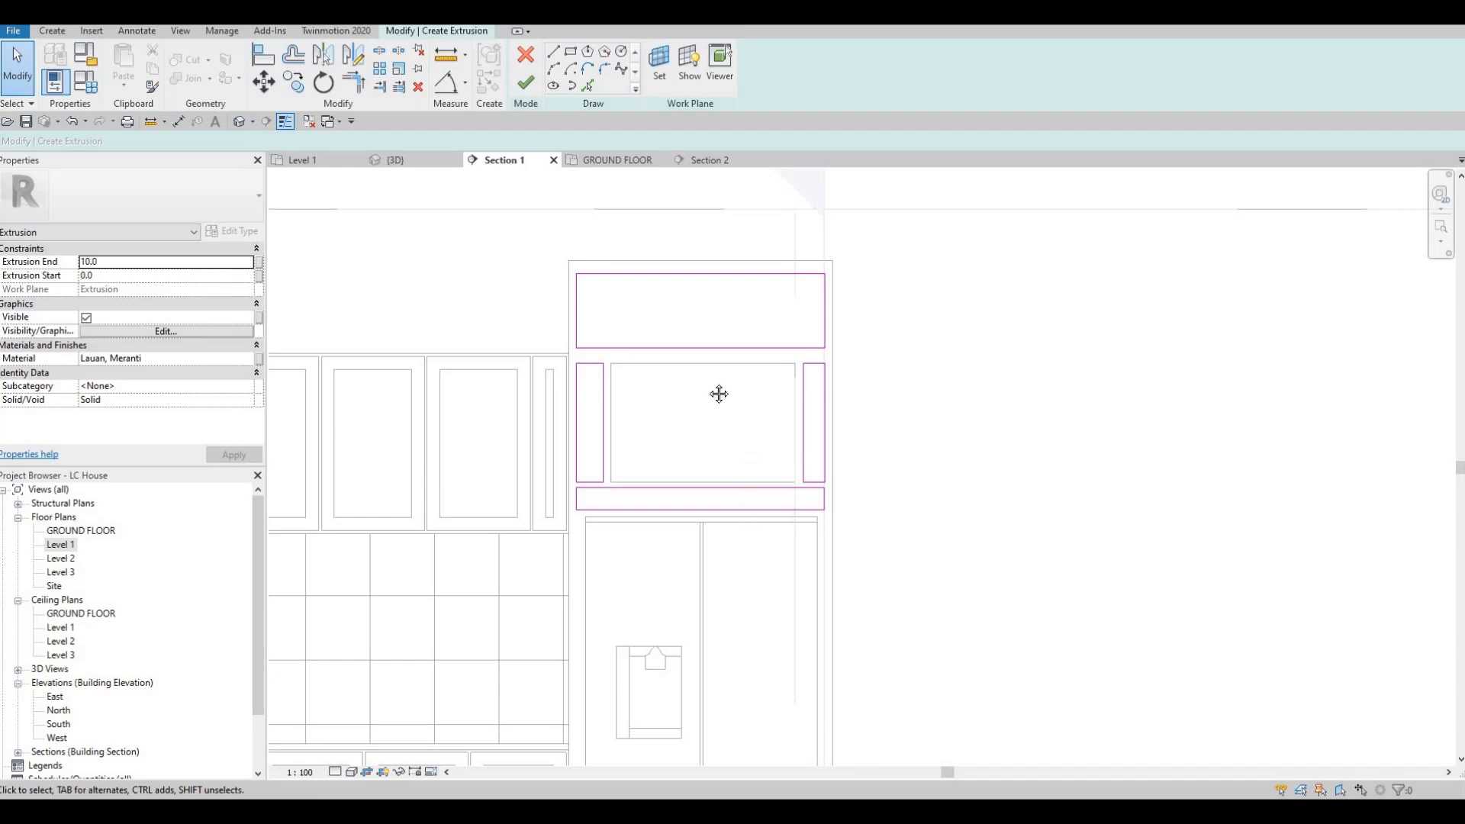
scroll(722, 370, "down", 2)
scroll(769, 336, "up", 3)
middle_click_drag(768, 336, 804, 352)
scroll(794, 335, "up", 3)
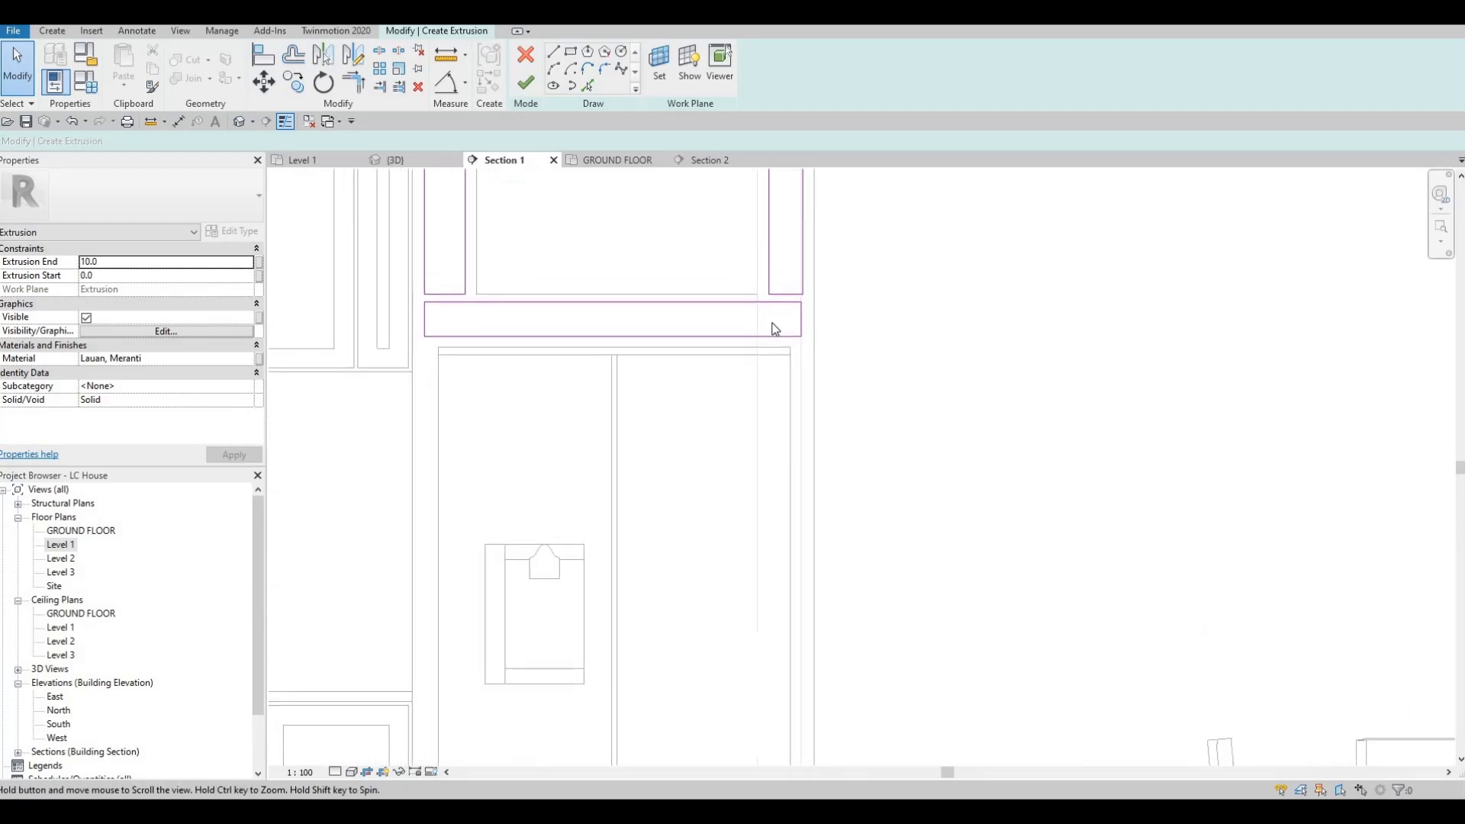
Step: Align the ends of the lower rectangle with the outer sides of the narrow rectangles and finish the 10 mm extrusion sketch
key("l")
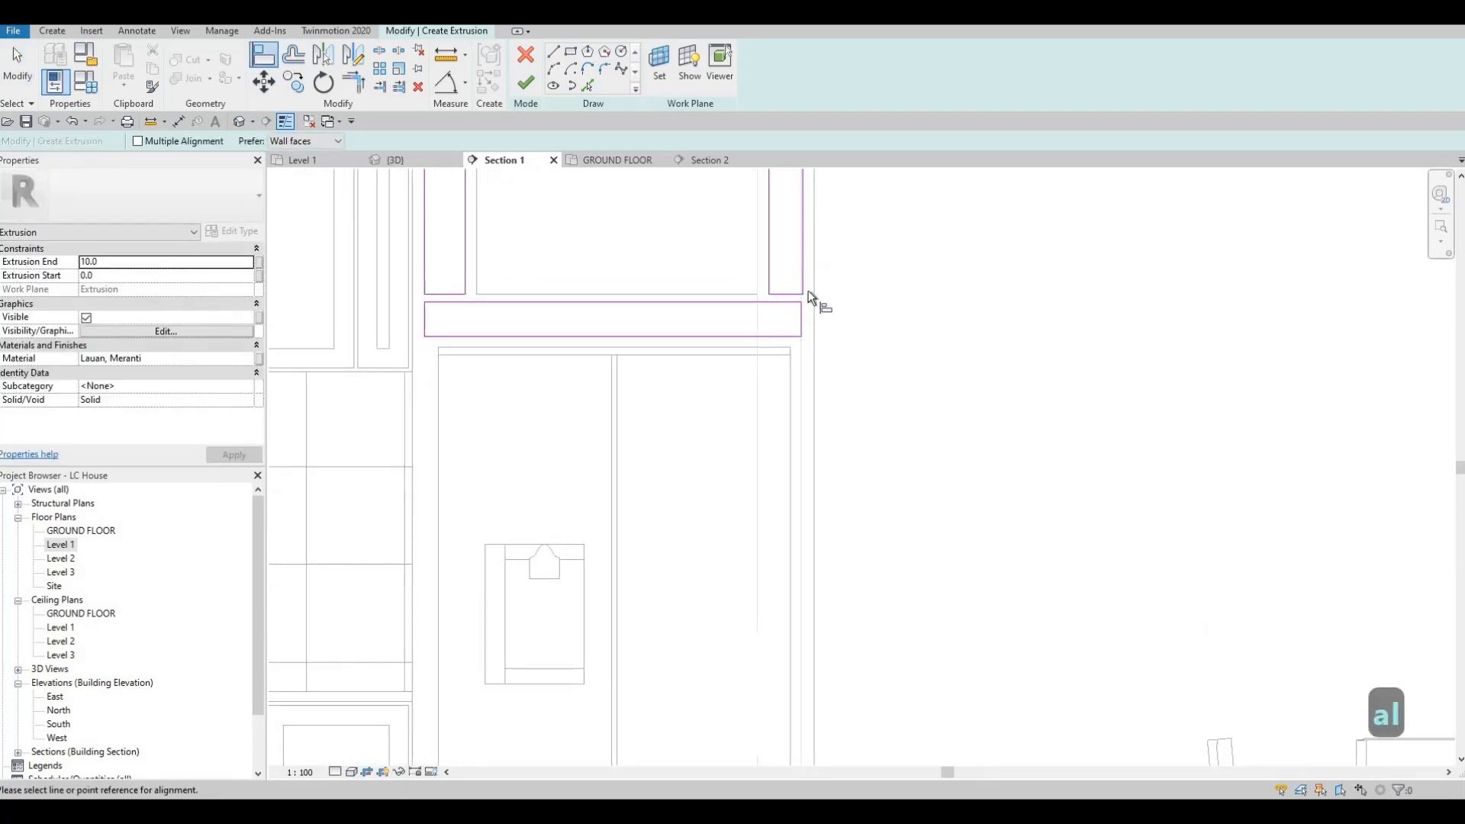
left_click(420, 313)
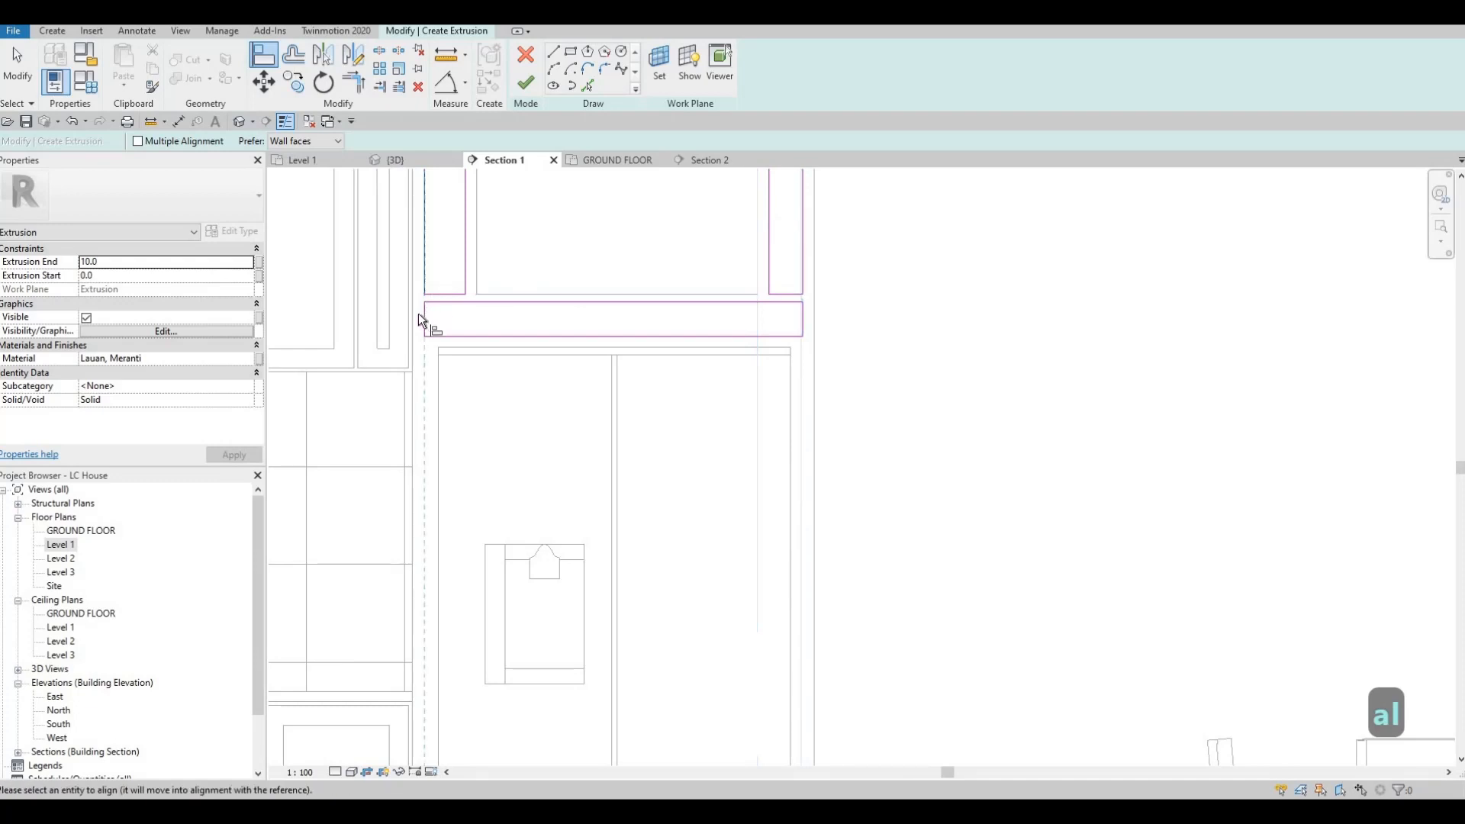
key("Escape")
left_click(525, 83)
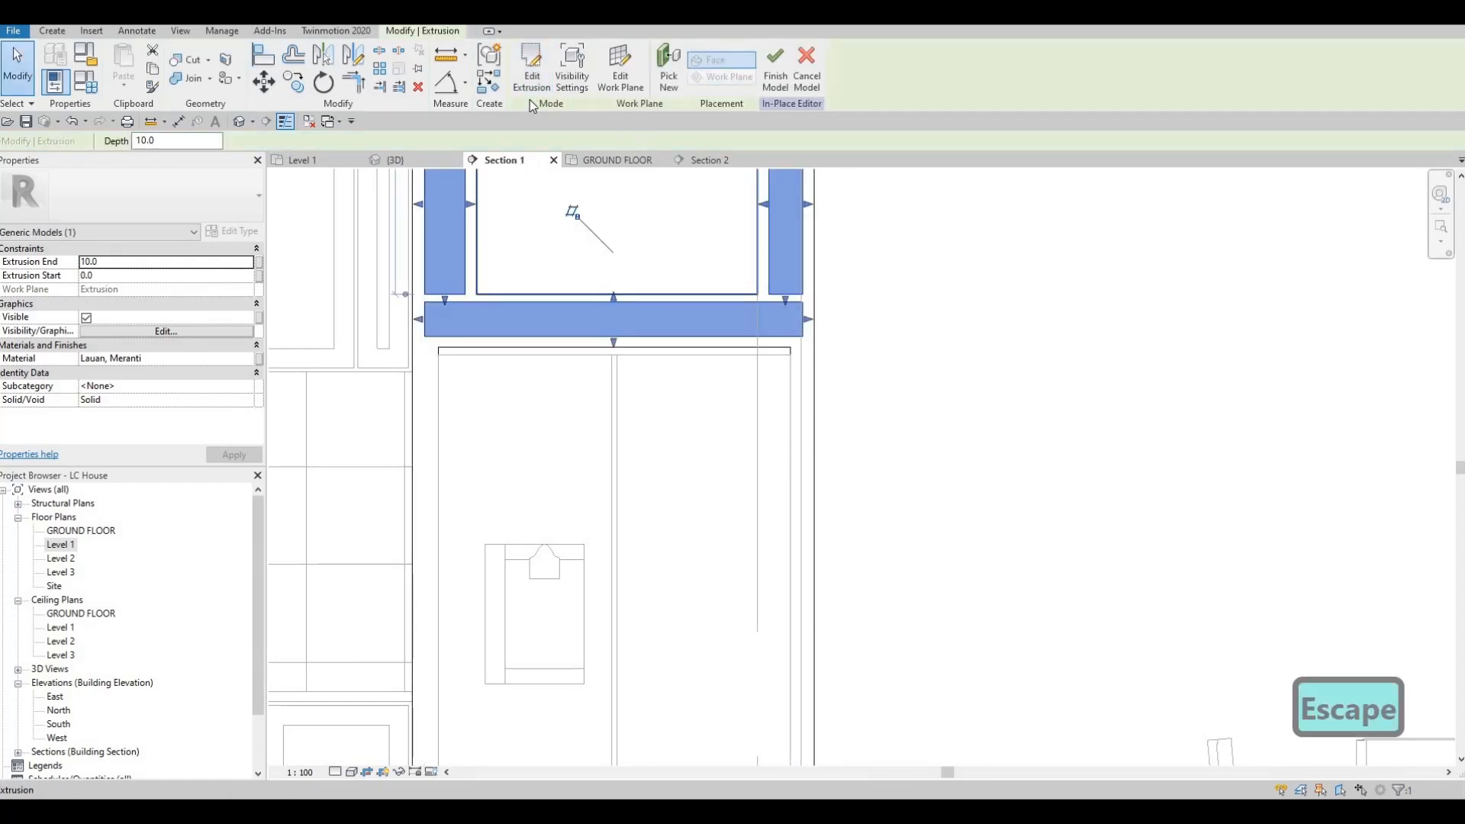
Step: Examine the raised panels around the opening of the tall refrigerator cabinet from several angles in the 3D view
left_click(411, 158)
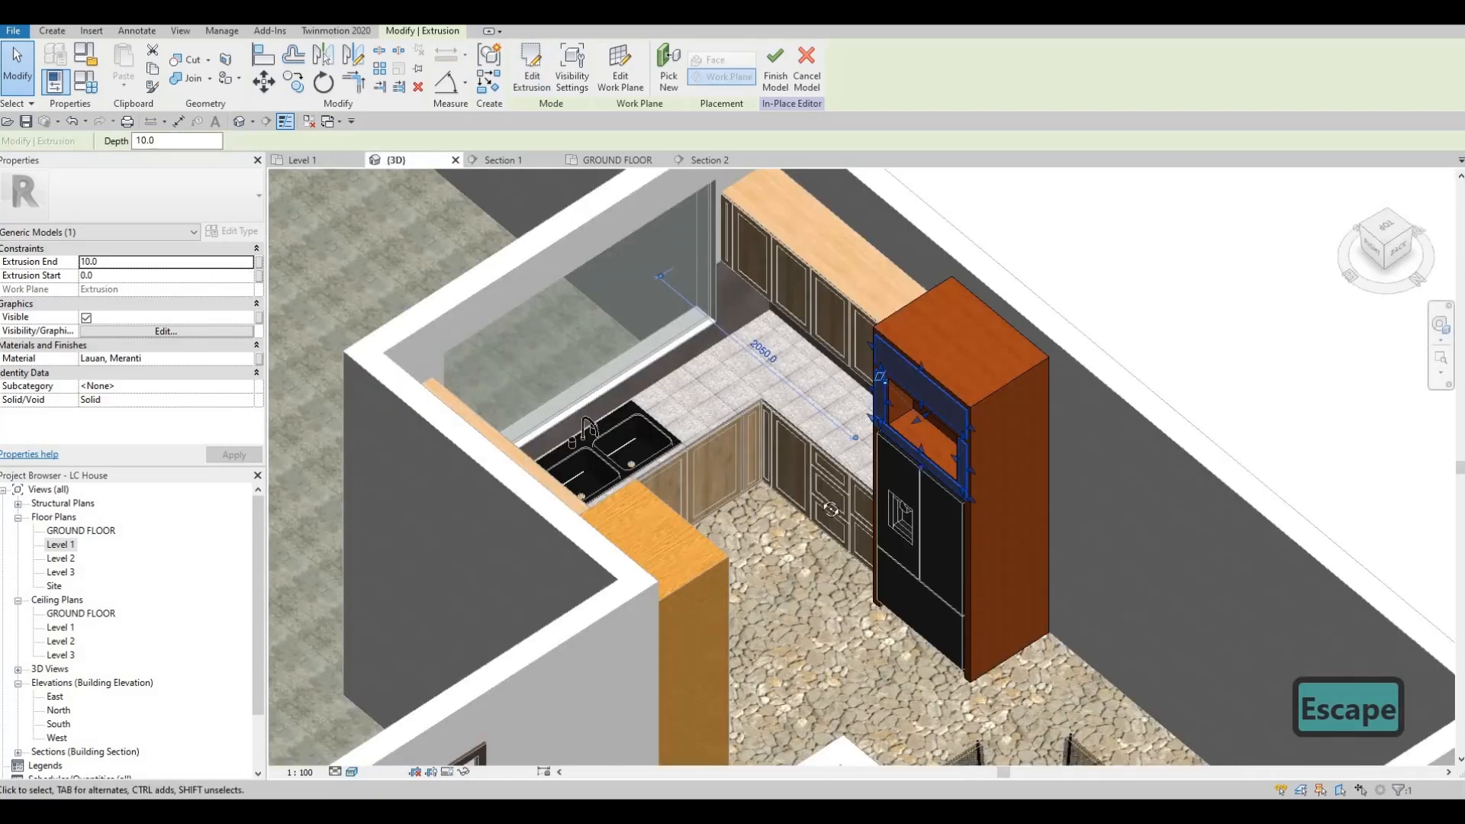
key("Escape")
key("Escape")
middle_click_drag(957, 362, 772, 427, "shift")
scroll(801, 275, "up", 1)
middle_click_drag(801, 275, 816, 553)
scroll(952, 454, "up", 3)
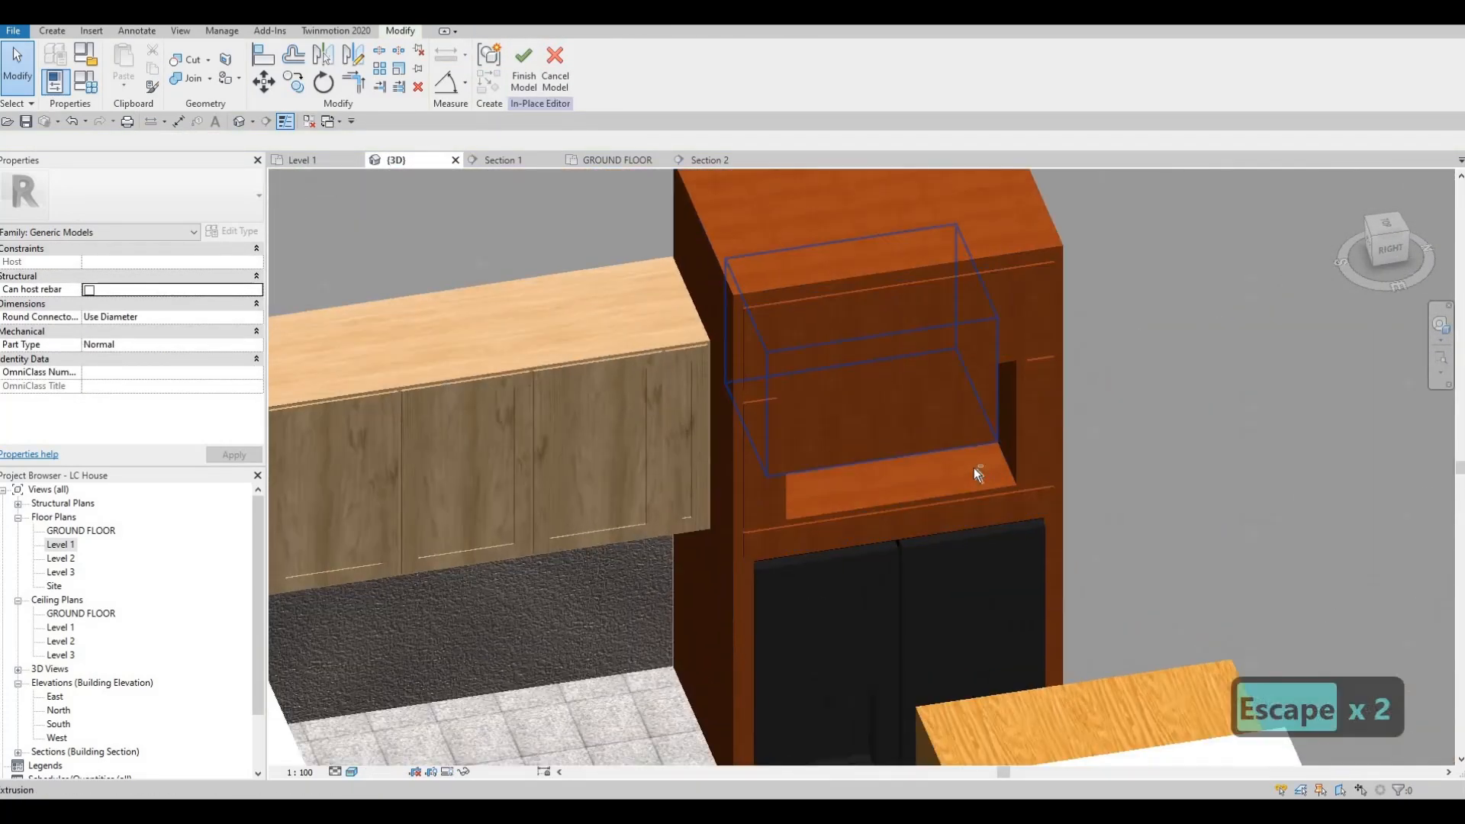
middle_click_drag(928, 485, 834, 423, "shift")
middle_click_drag(885, 479, 790, 387)
scroll(862, 469, "up", 1)
middle_click_drag(756, 439, 703, 418, "shift")
middle_click_drag(797, 480, 692, 340, "shift")
middle_click_drag(837, 523, 762, 444)
scroll(777, 401, "down", 1)
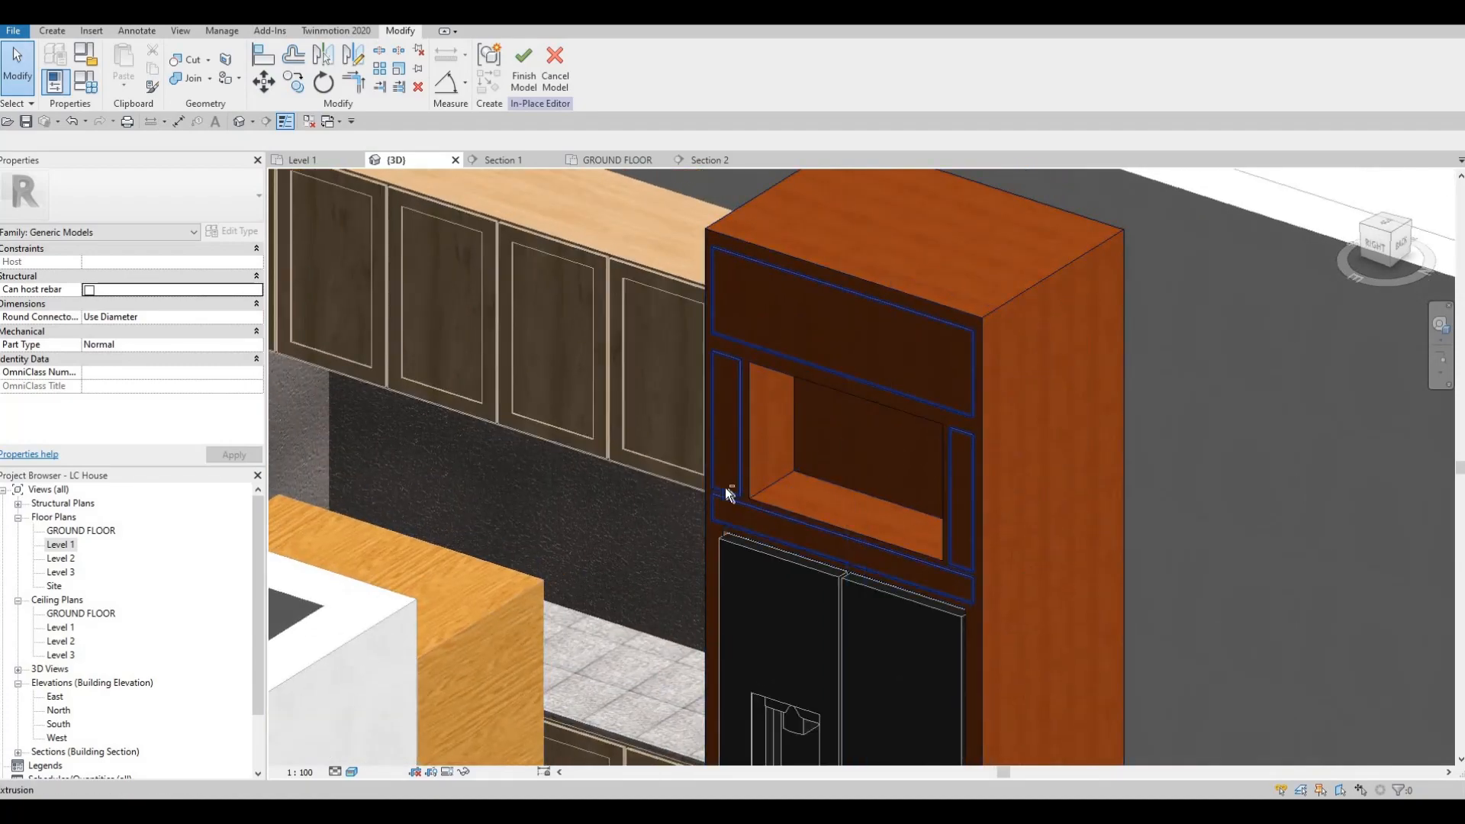
middle_click_drag(474, 504, 873, 268, "shift")
key("Escape")
key("Escape")
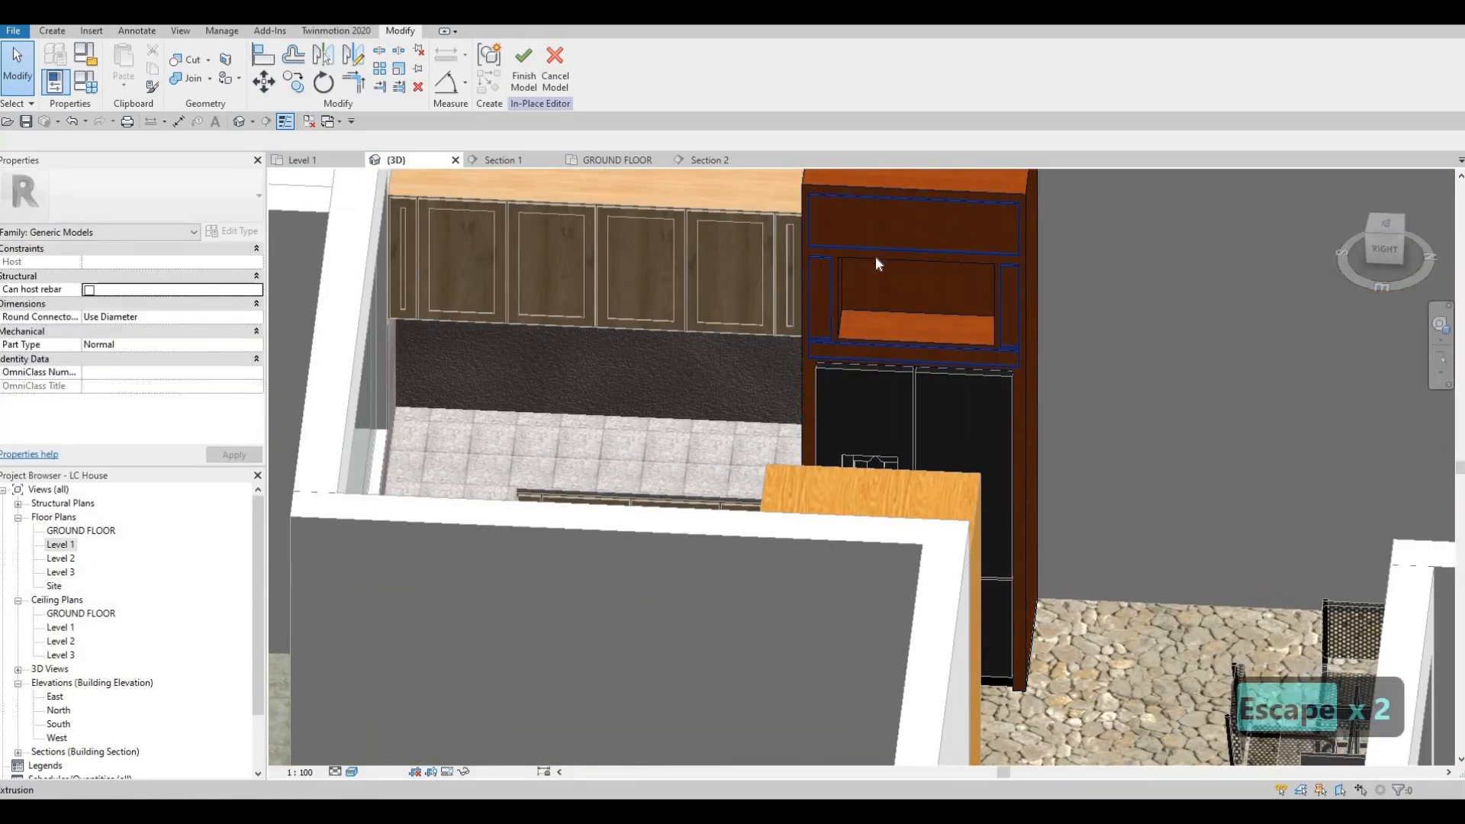
Step: Delete the raised-panel extrusion from the refrigerator cabinet and quit the in-place model, discarding its changes
left_click(876, 256)
key("Delete")
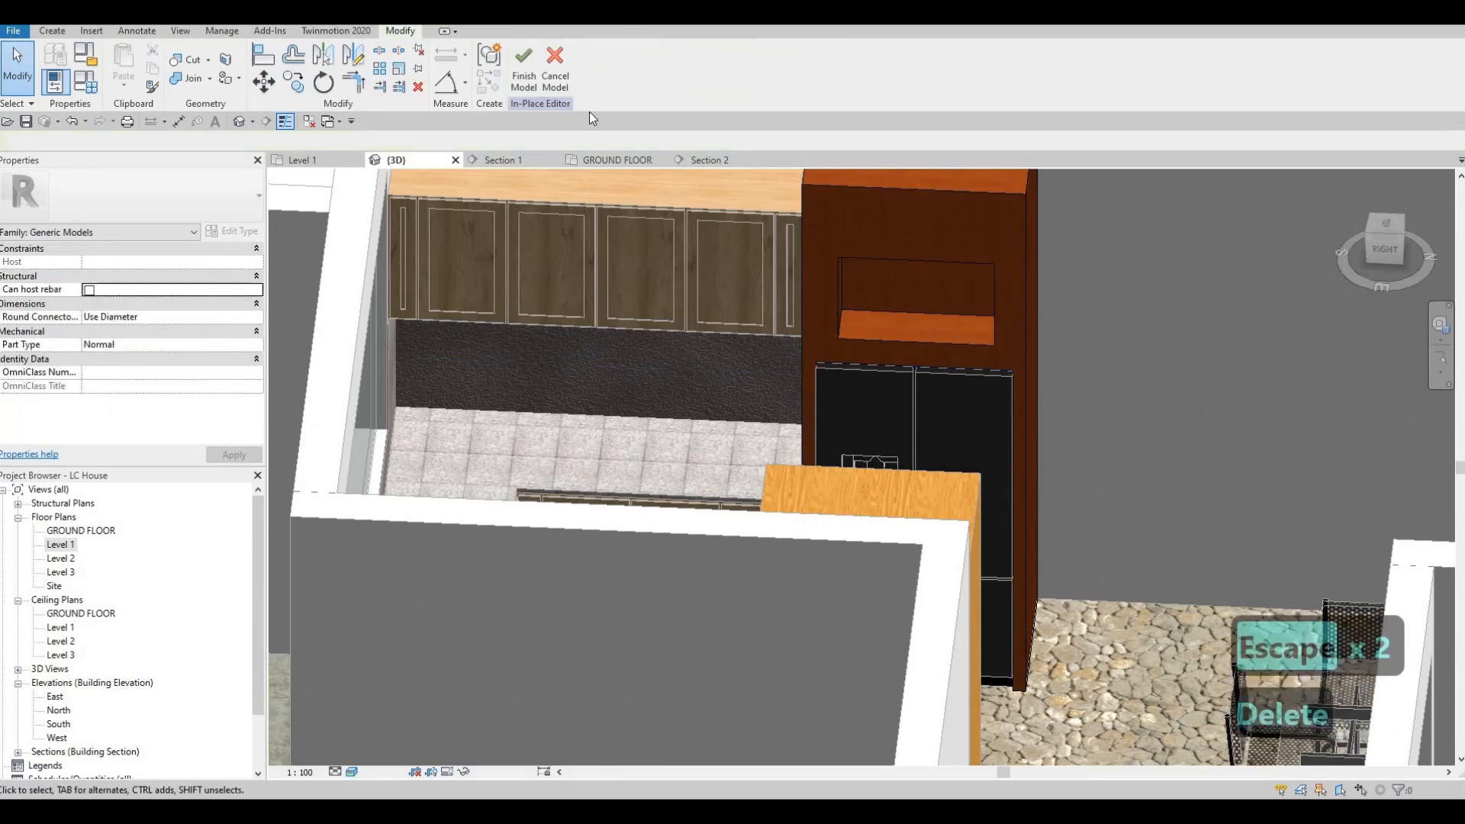
left_click(555, 75)
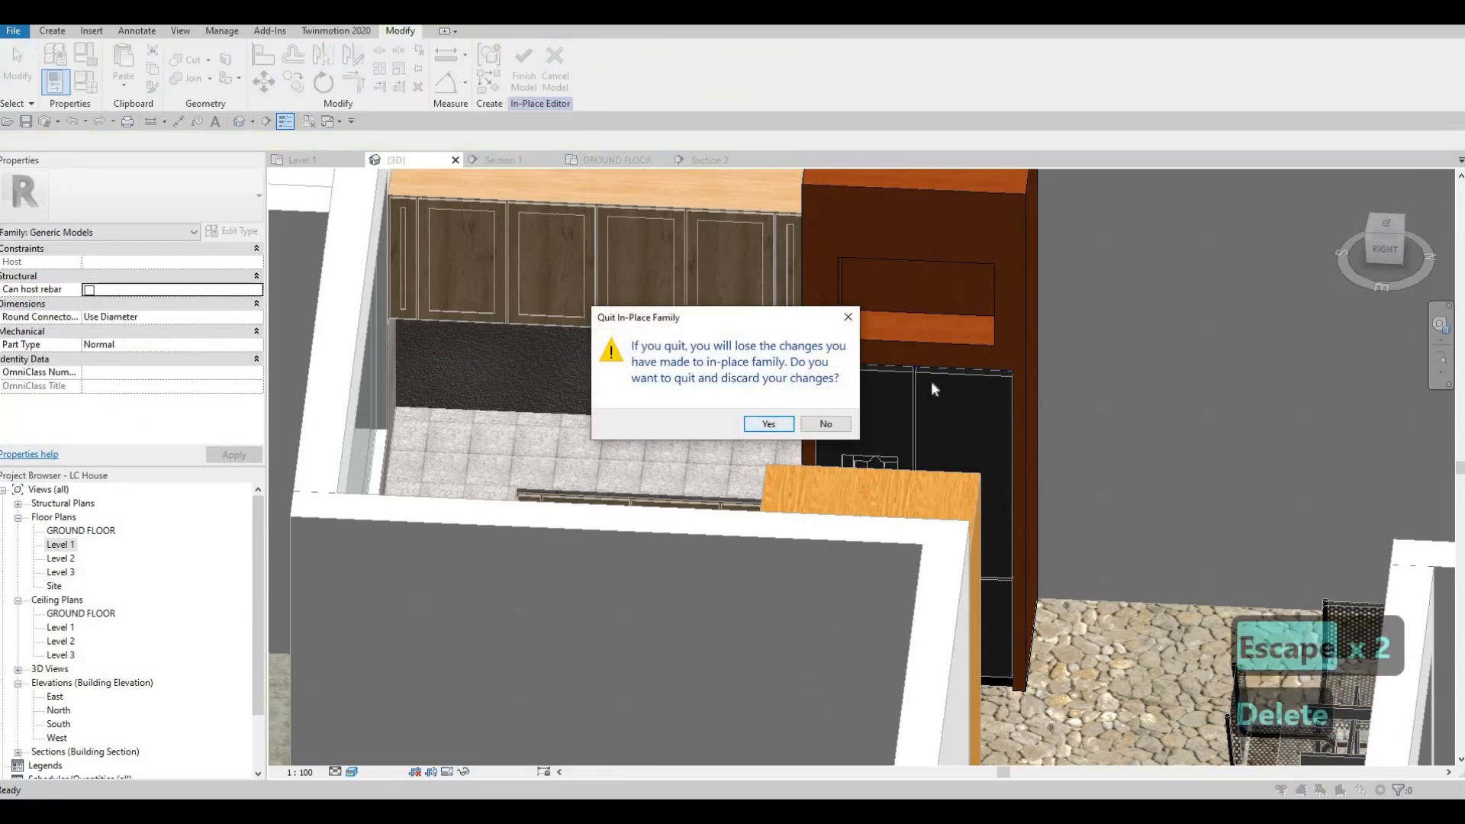
left_click(777, 421)
scroll(858, 400, "down", 2)
key("Escape")
middle_click_drag(743, 307, 633, 284, "shift")
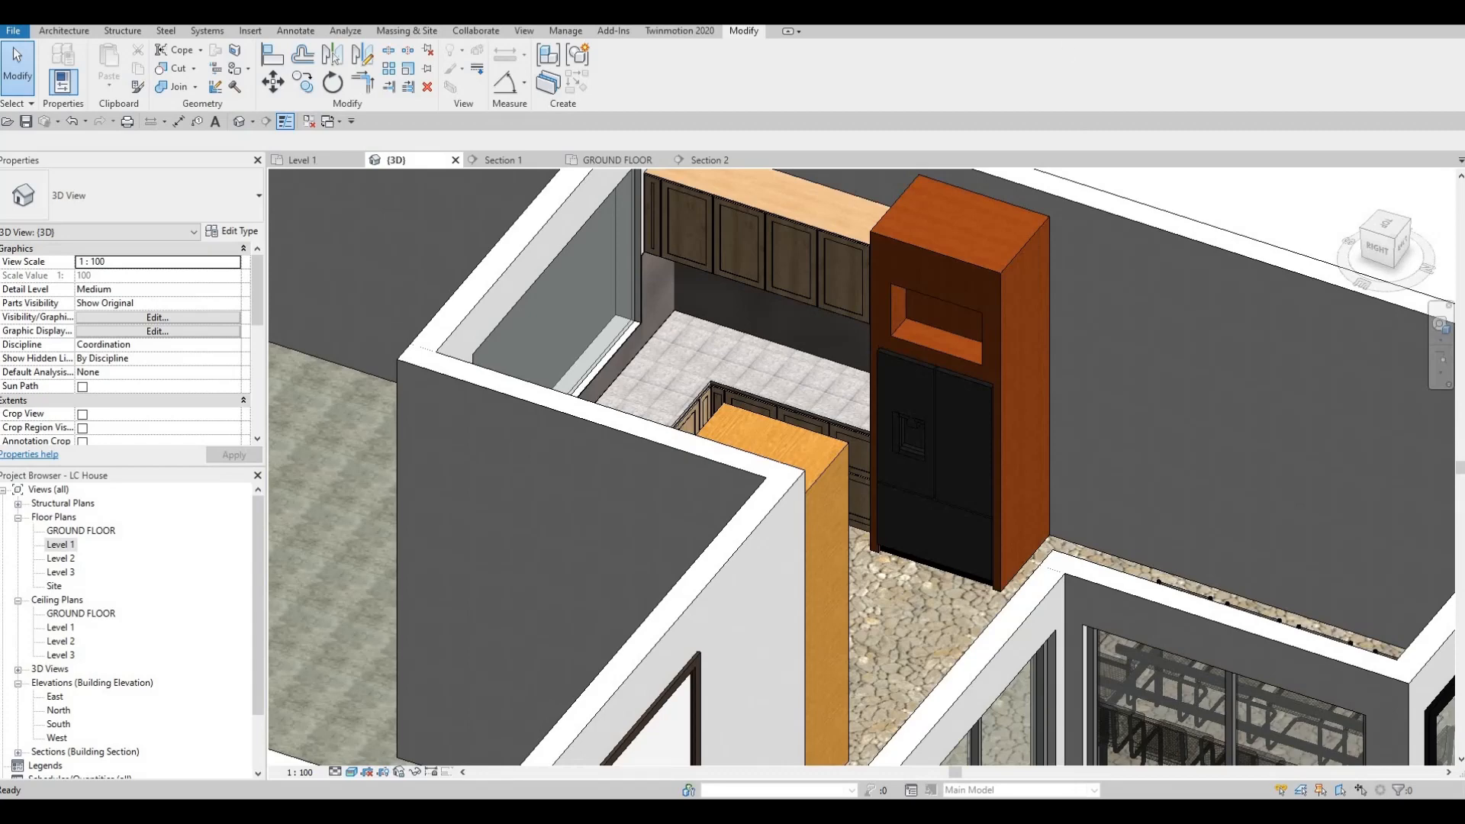
Step: Switch to Google Drive, download HANDLE.rfa from All Extra Families, and load it from Downloads into the Revit project
left_click_drag(1464, 38, 892, 25)
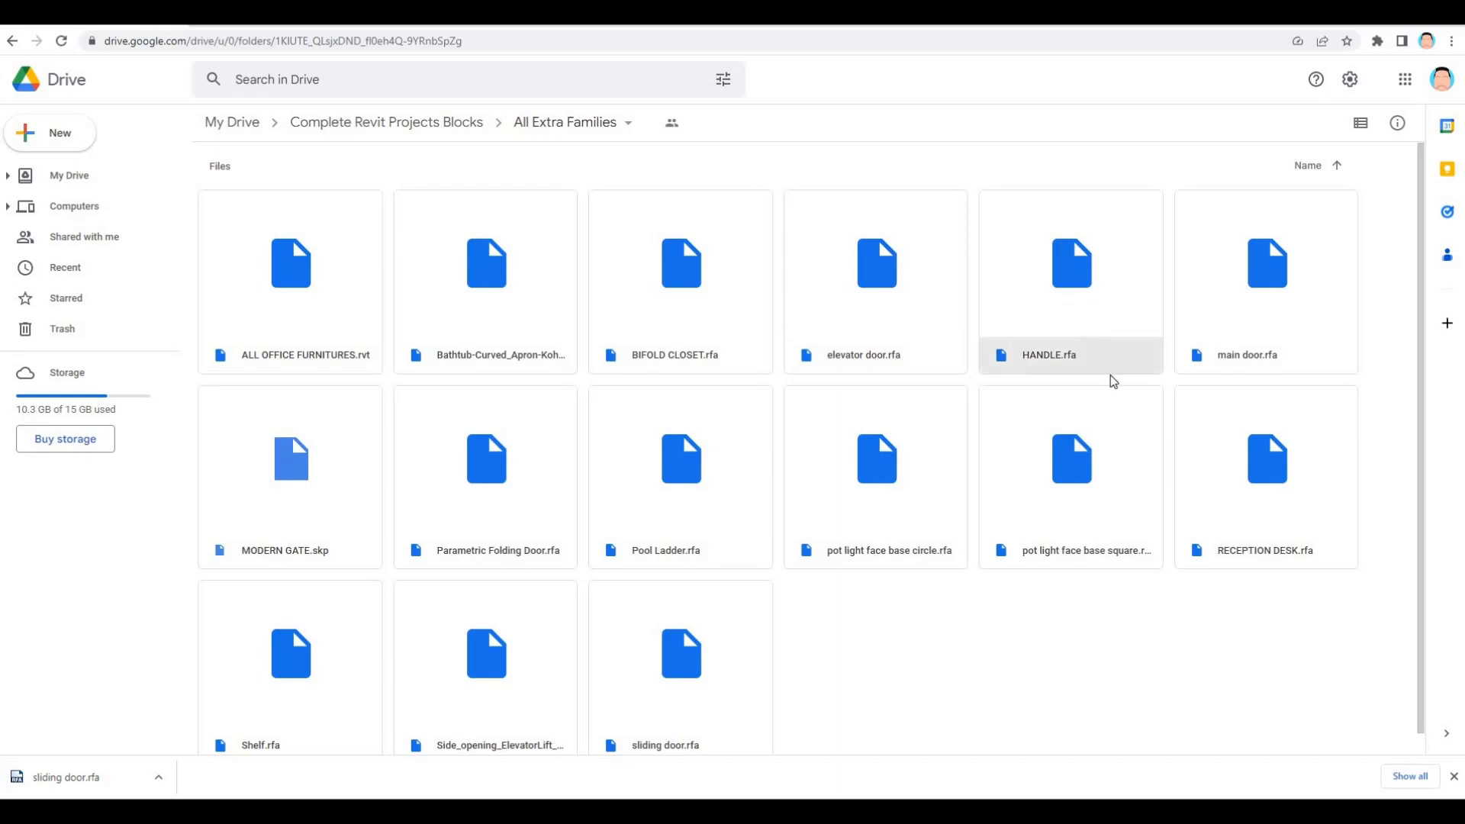
right_click(1069, 357)
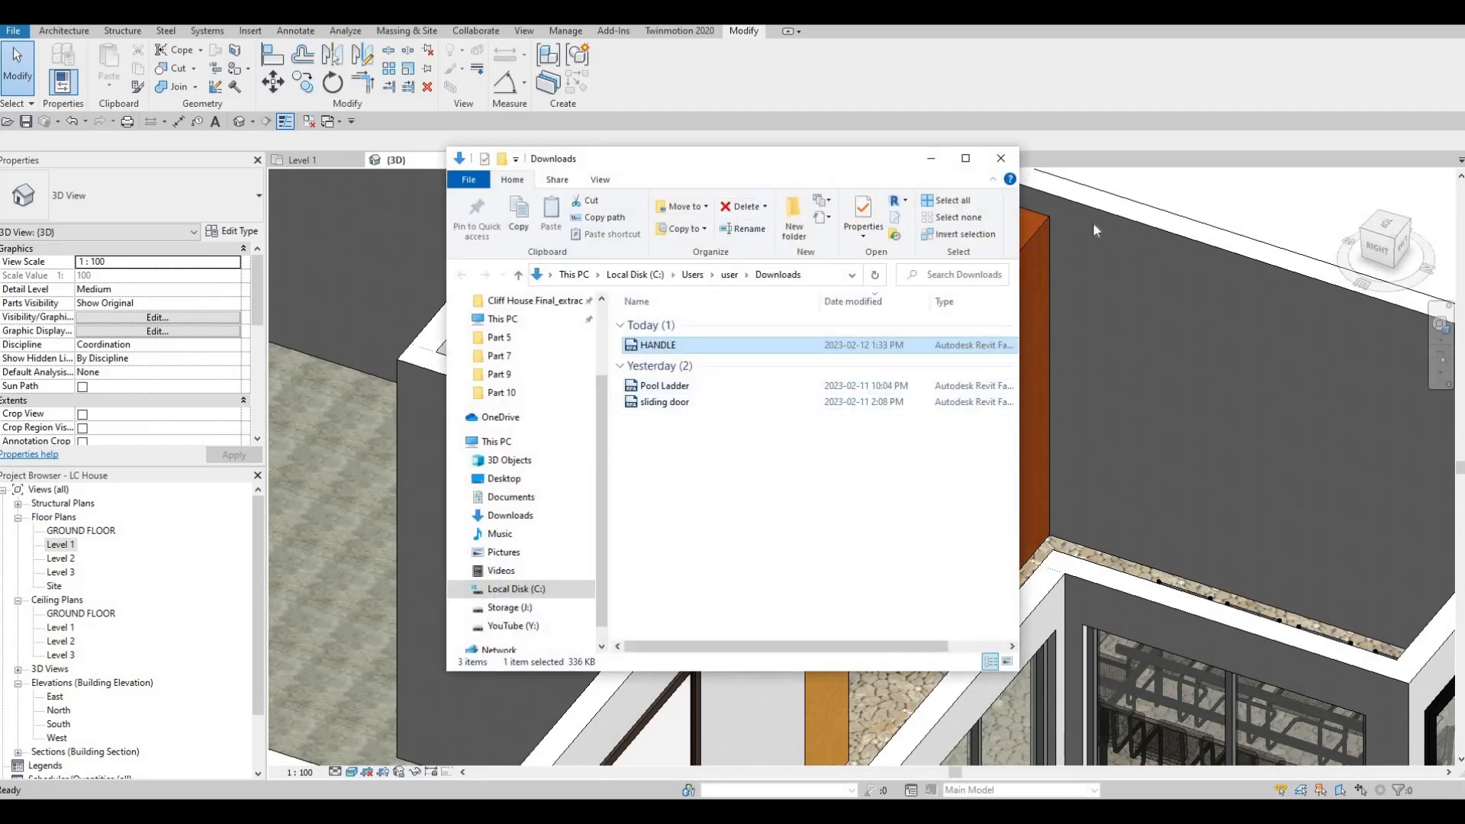
left_click_drag(736, 158, 1093, 224)
left_click_drag(1053, 412, 663, 382)
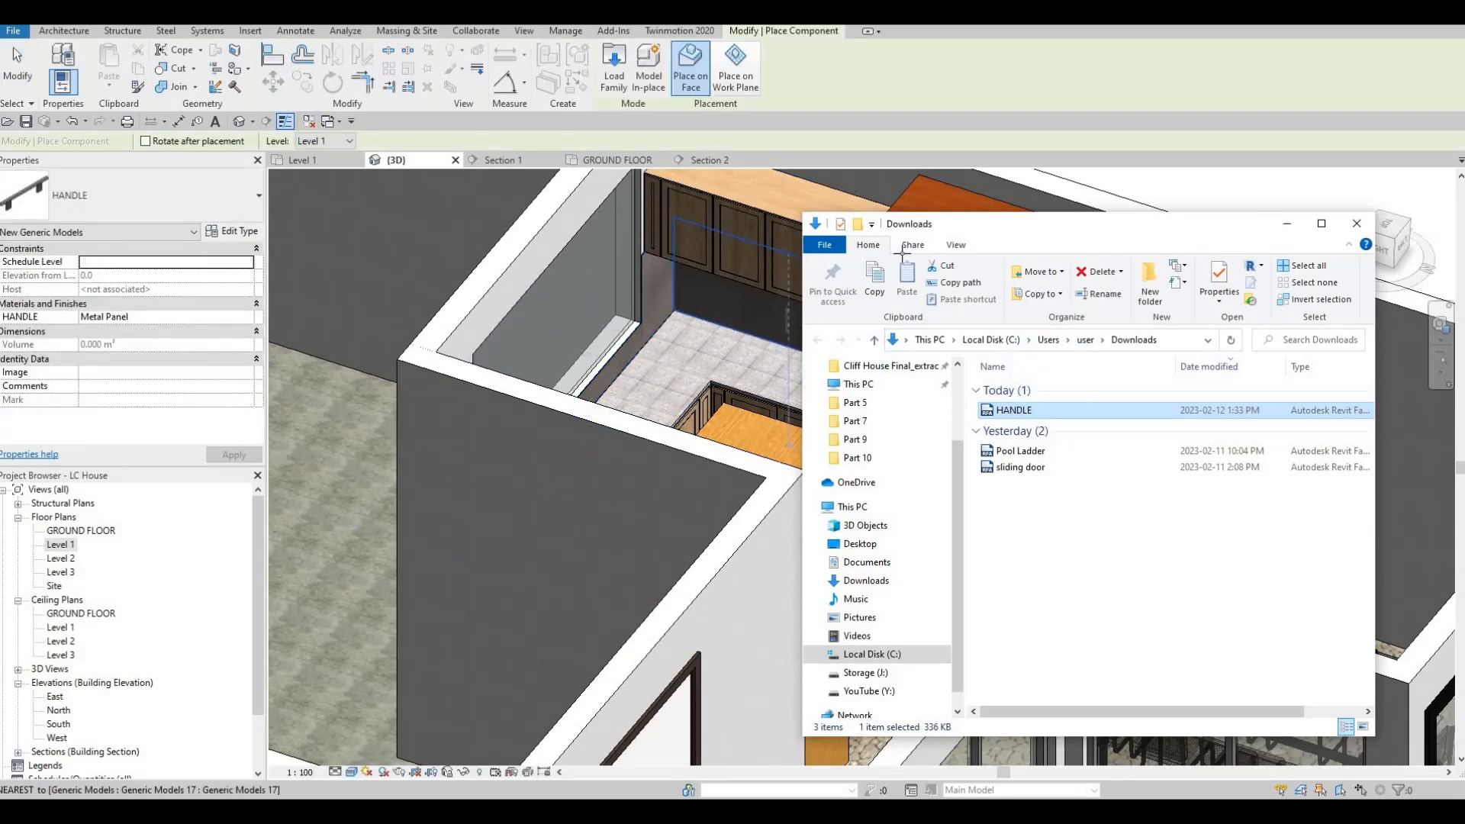
left_click(1286, 223)
Step: Place two upright handles in Section 1 on the facing stiles of the first two wide upper cabinet doors, near their bottom edges
scroll(872, 358, "up", 5)
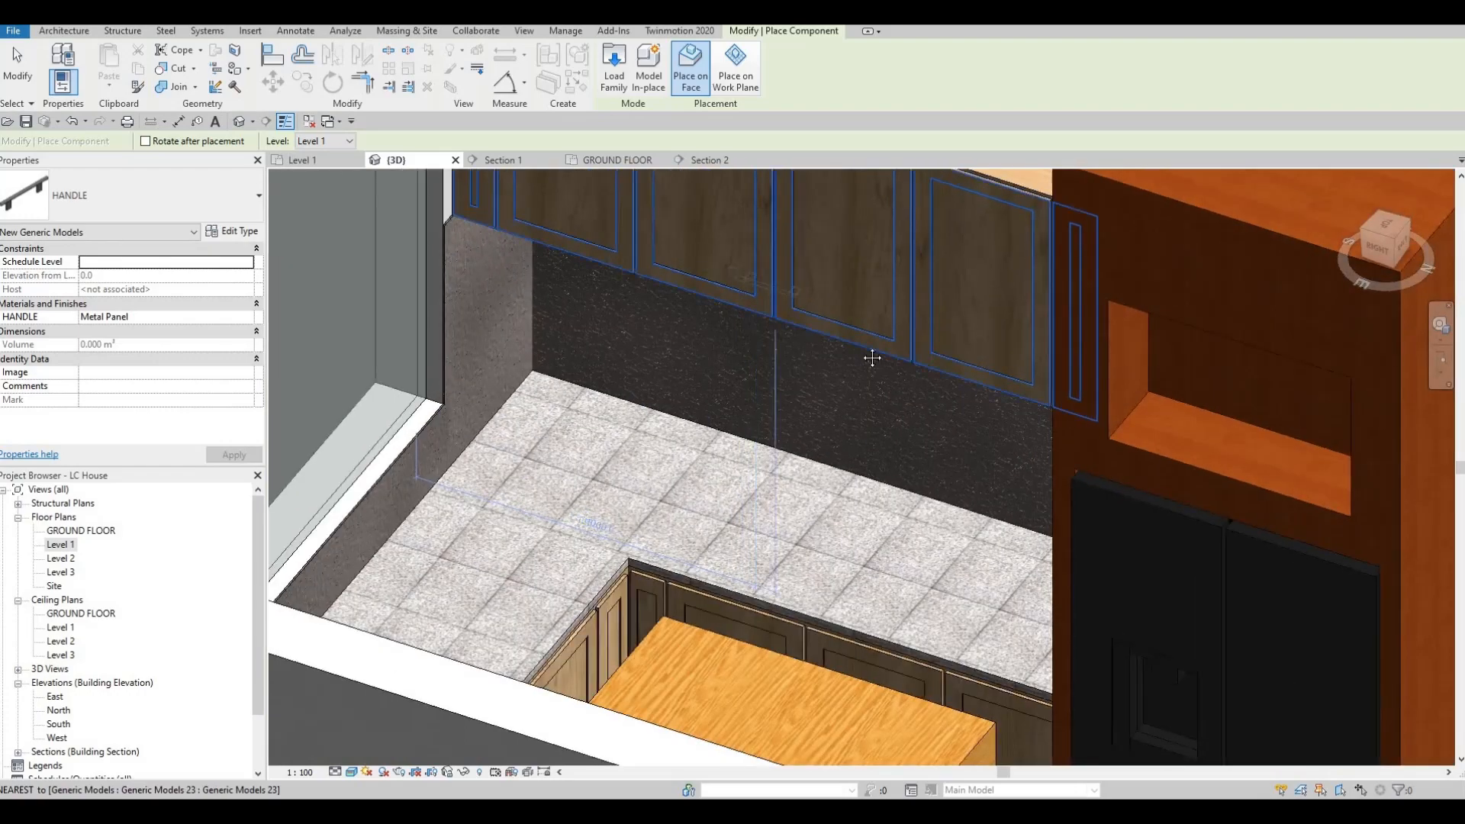
scroll(872, 358, "up", 4)
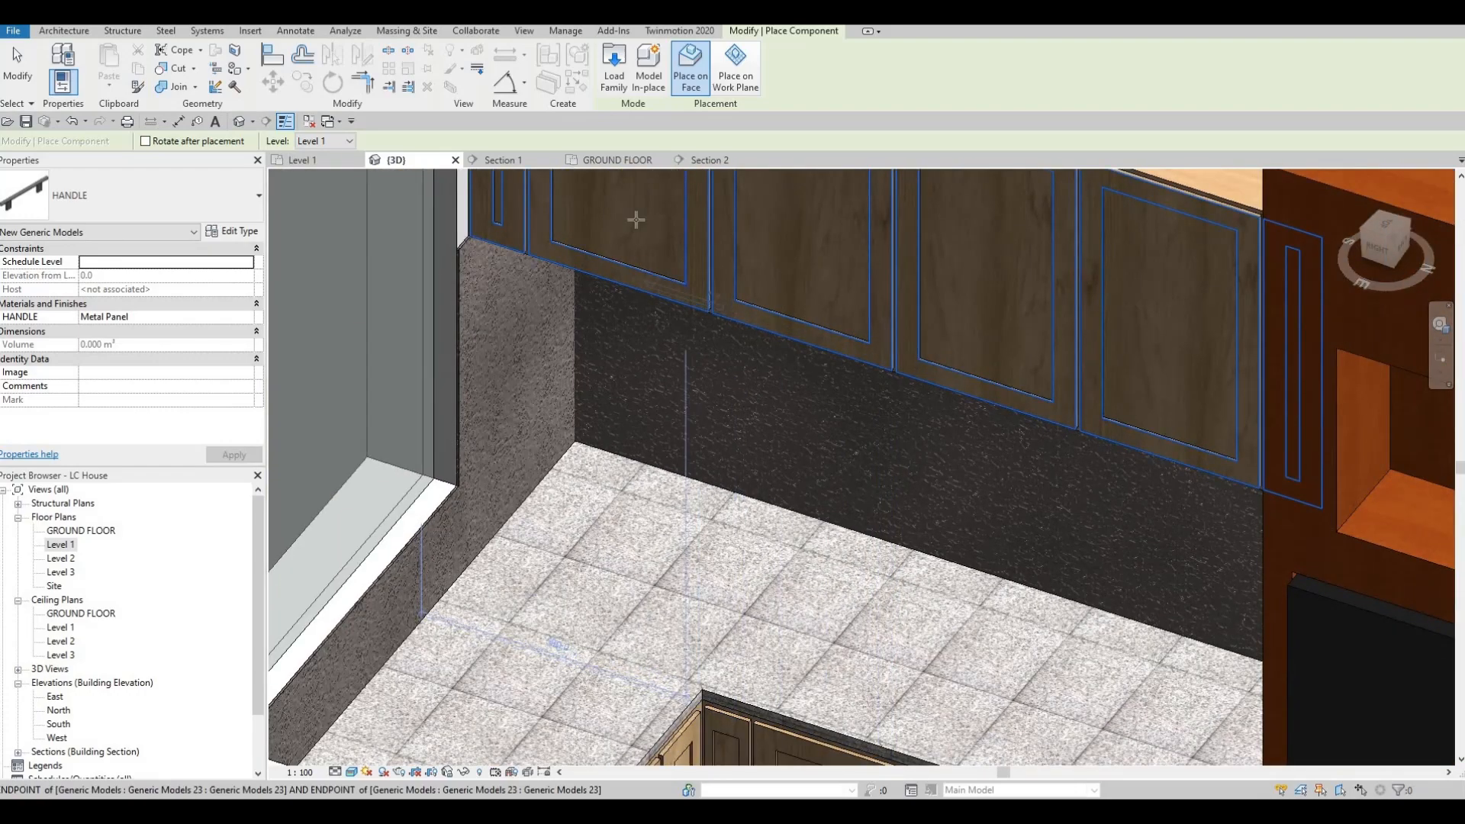
left_click(525, 161)
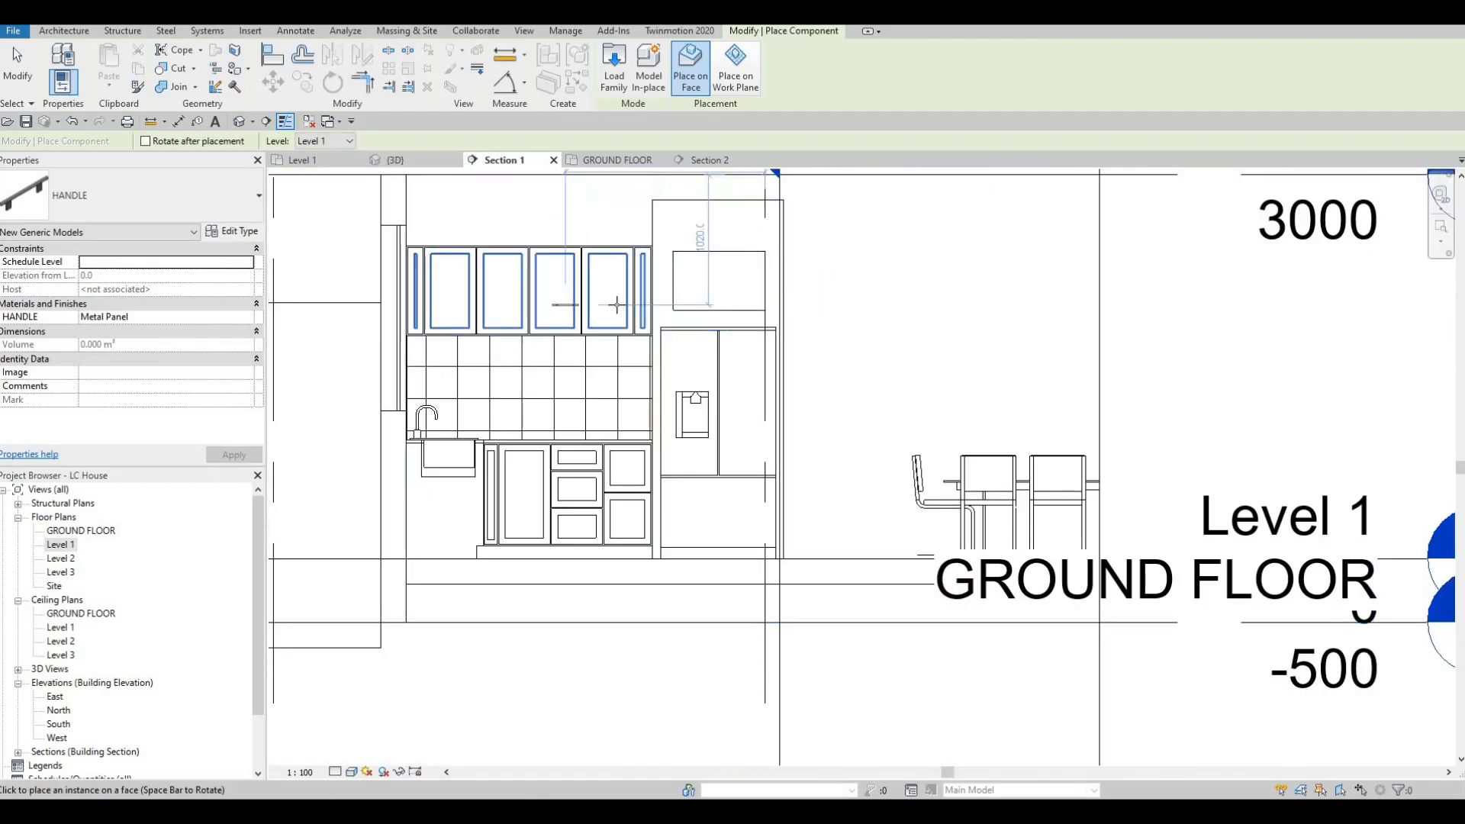
scroll(616, 304, "up", 5)
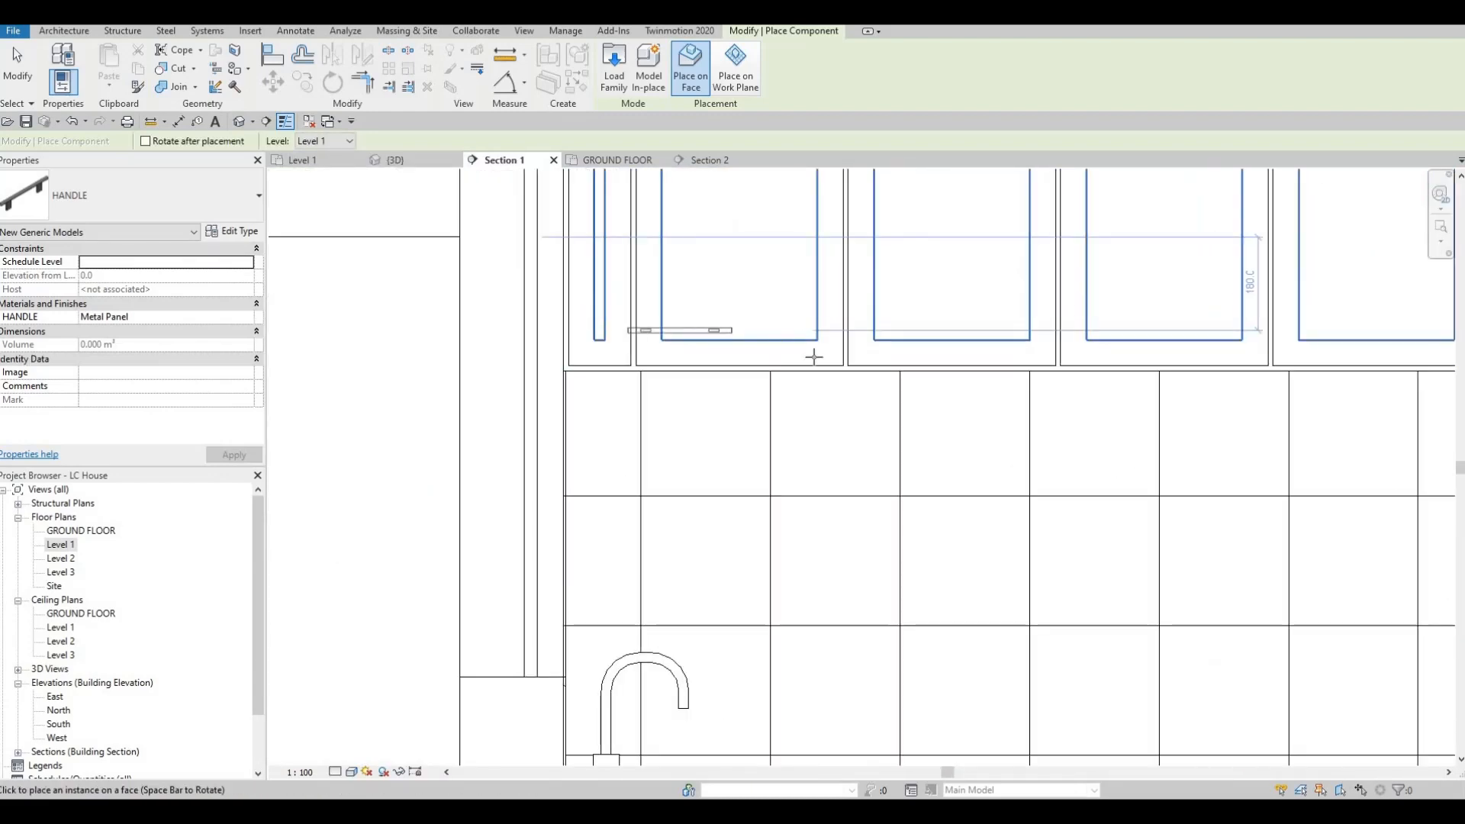
key("space")
scroll(814, 353, "up", 2)
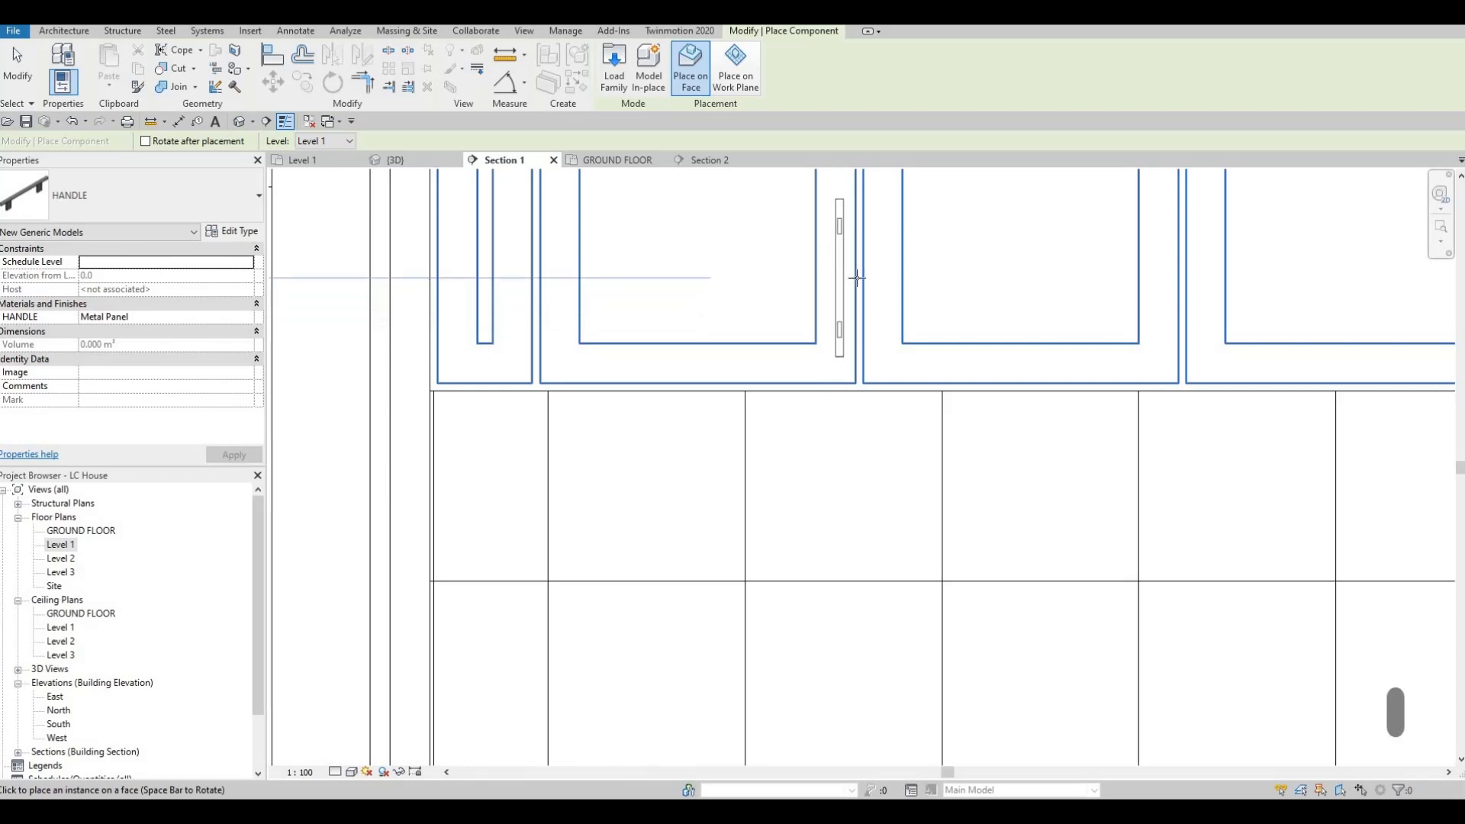
left_click(879, 278)
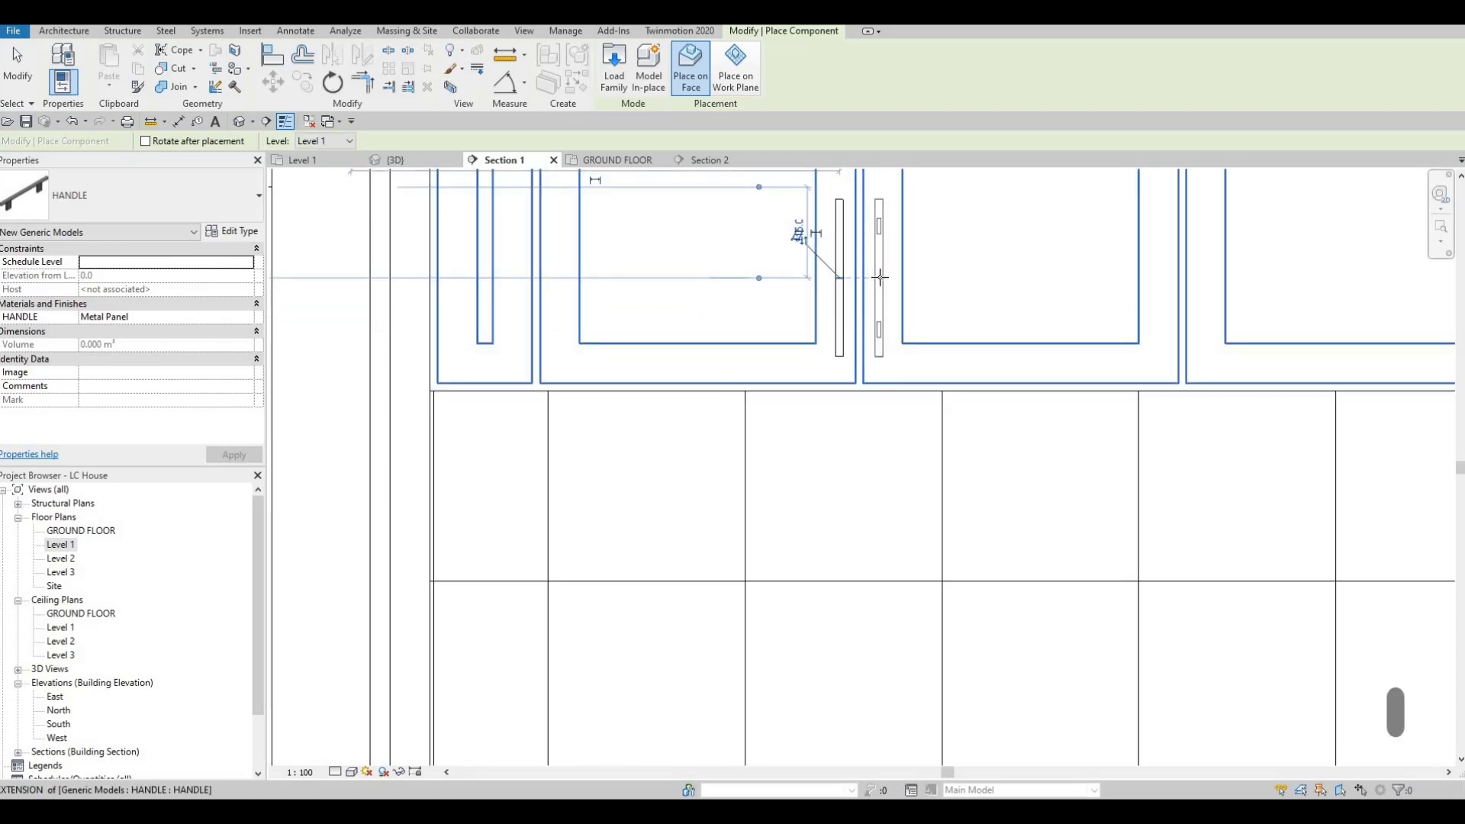
left_click(880, 278)
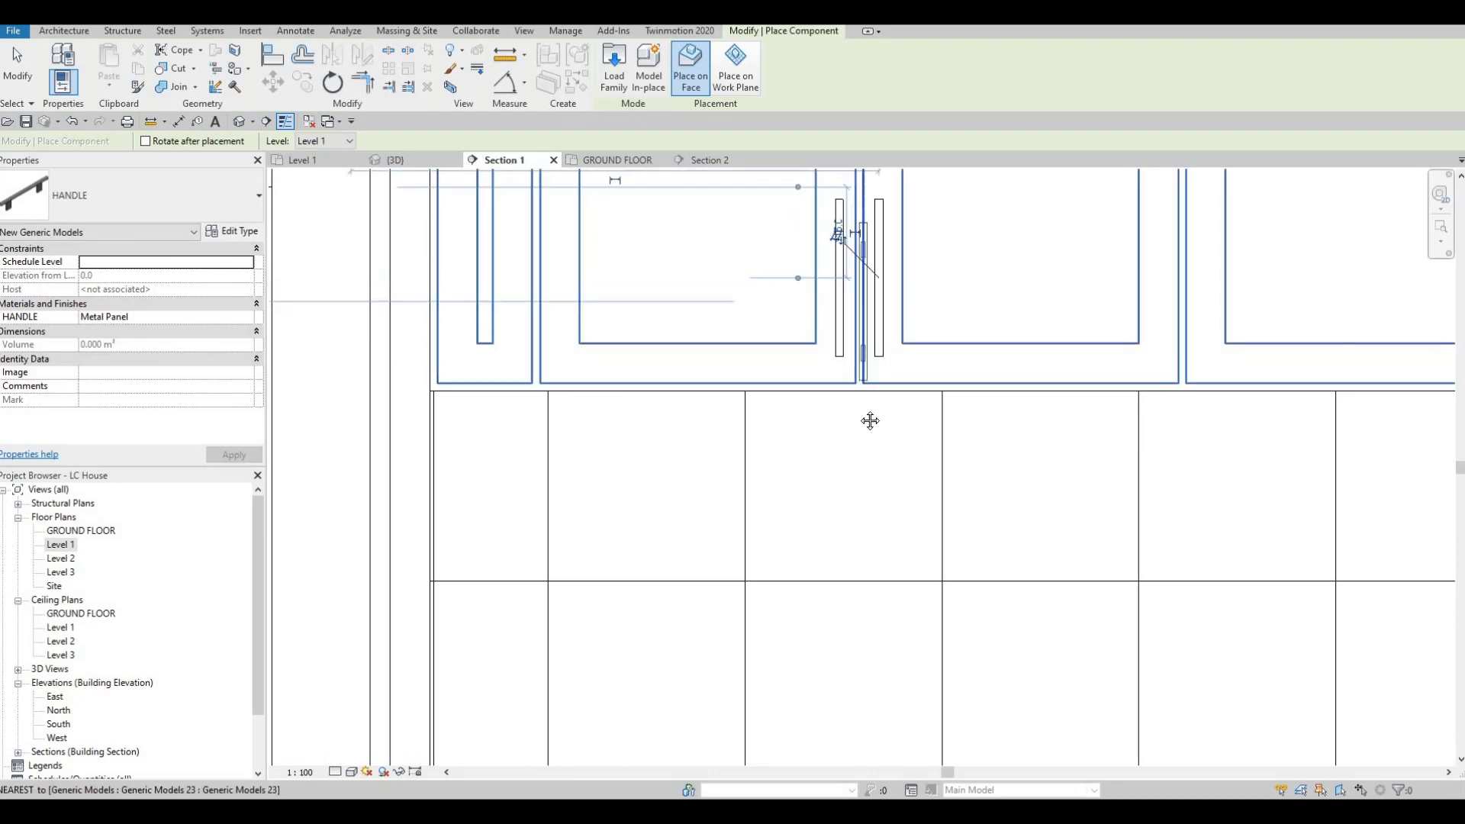
scroll(869, 420, "down", 2)
middle_click_drag(874, 450, 891, 383)
scroll(891, 382, "down", 2)
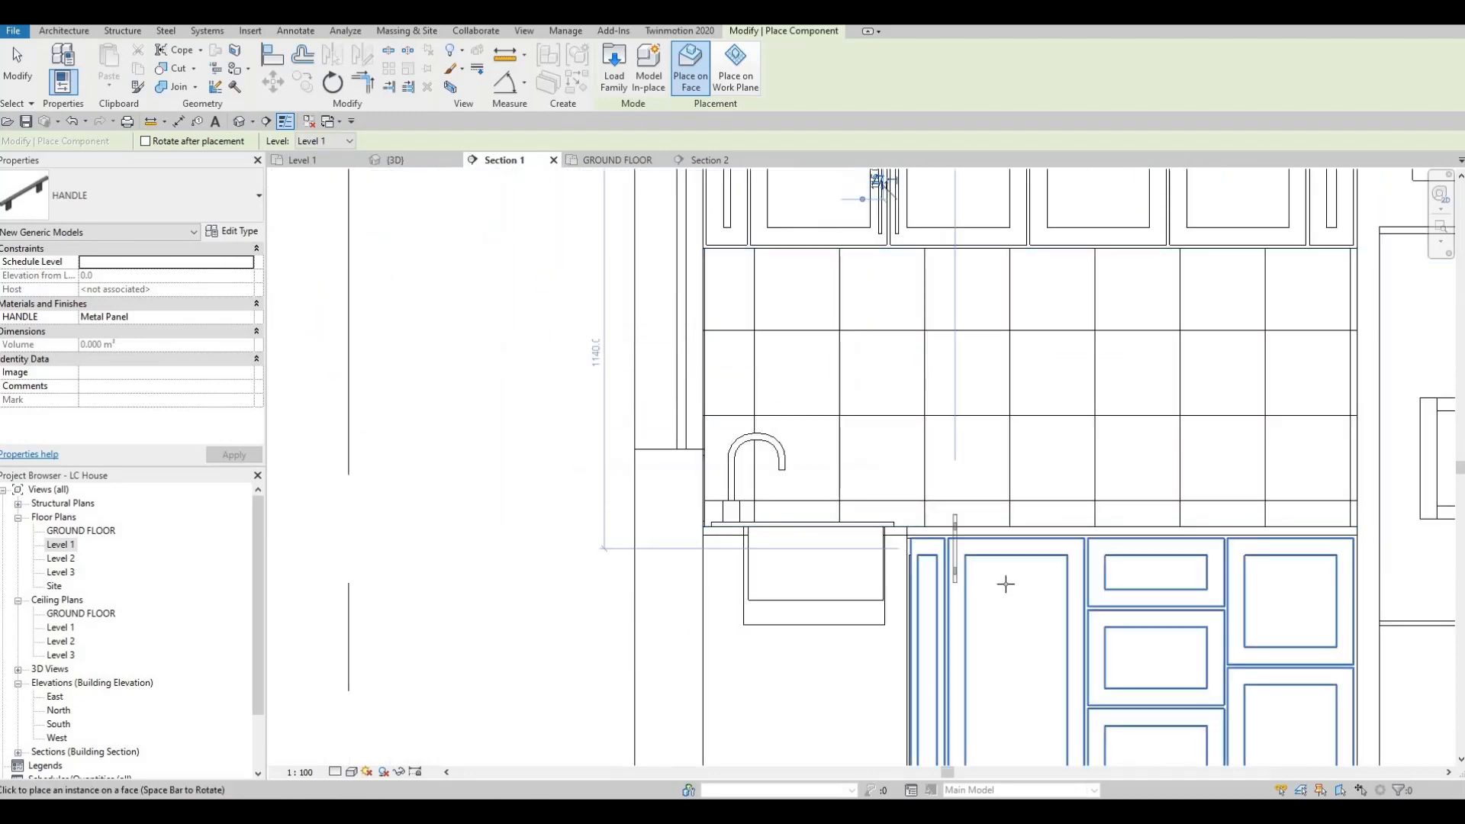
left_click(1007, 580)
middle_click_drag(946, 309, 819, 418)
scroll(818, 419, "down", 1)
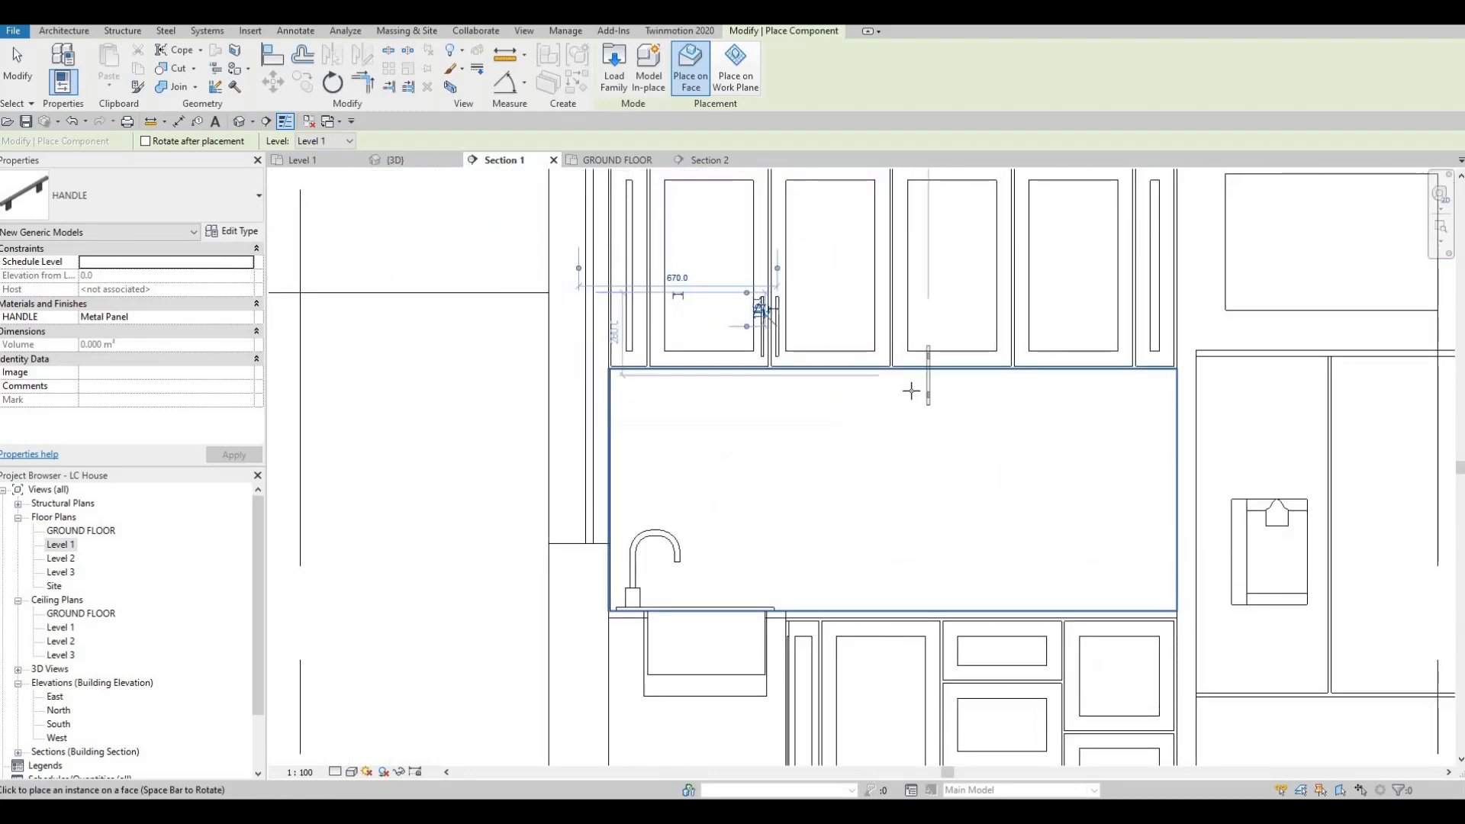
scroll(923, 326, "up", 2)
middle_click_drag(1028, 327, 962, 367)
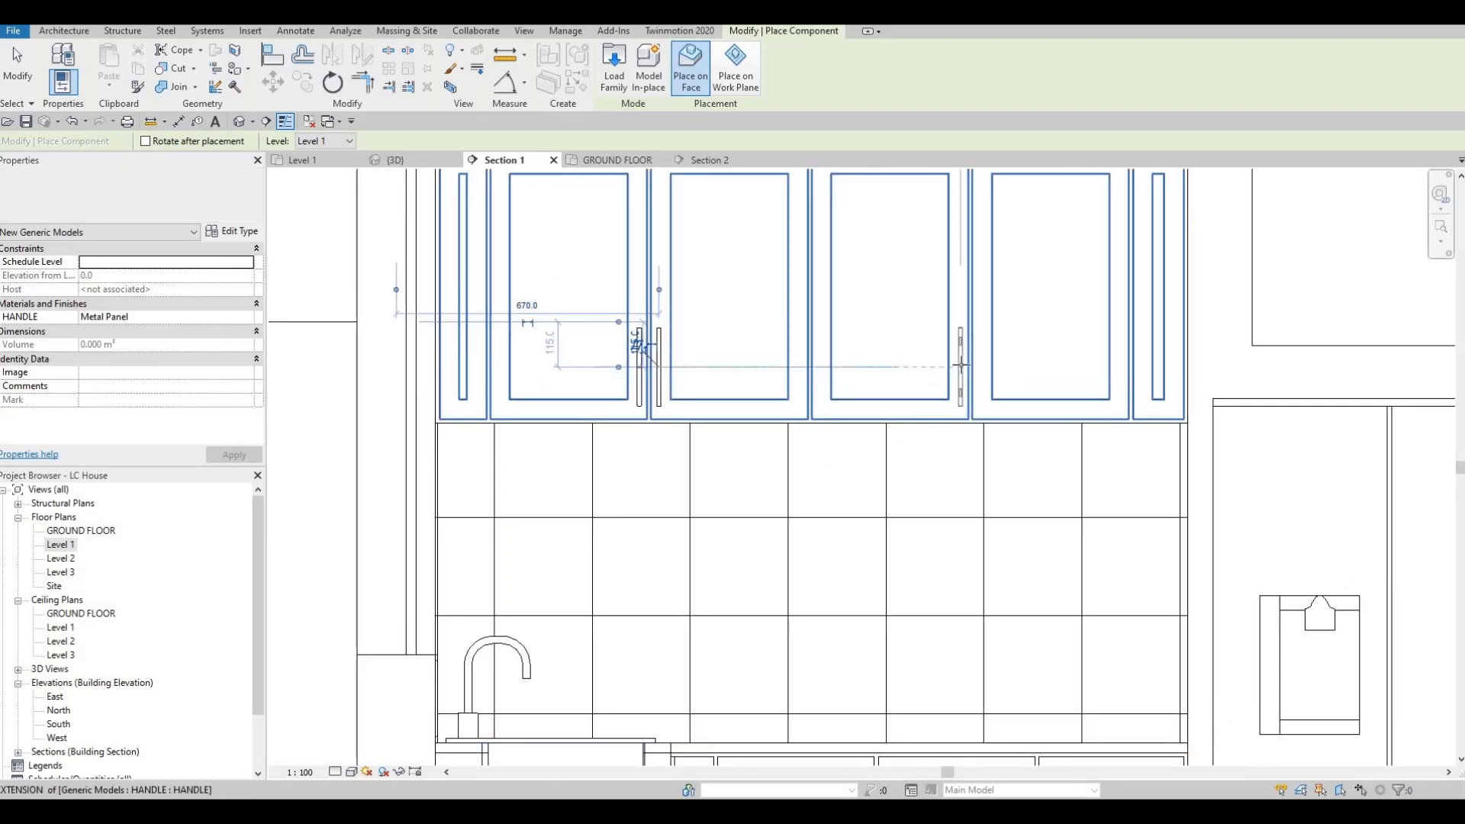
Step: Copy the pair of upright handles 820 mm across to the facing stiles of the third and fourth wide upper cabinet doors
key("Escape")
key("Escape")
key("Escape")
left_click(660, 381)
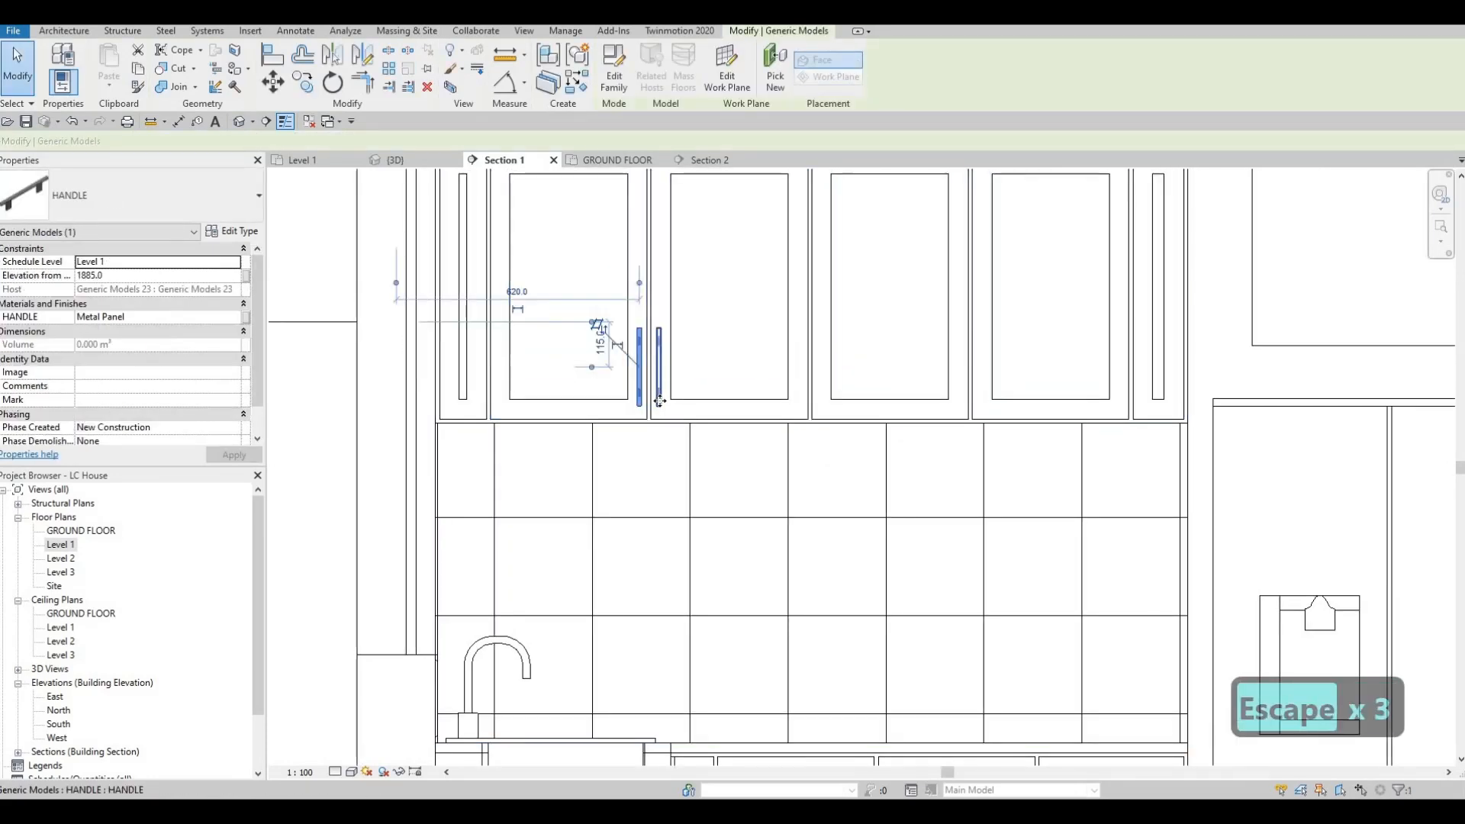
left_click(658, 400, "ctrl")
key("c")
key("o")
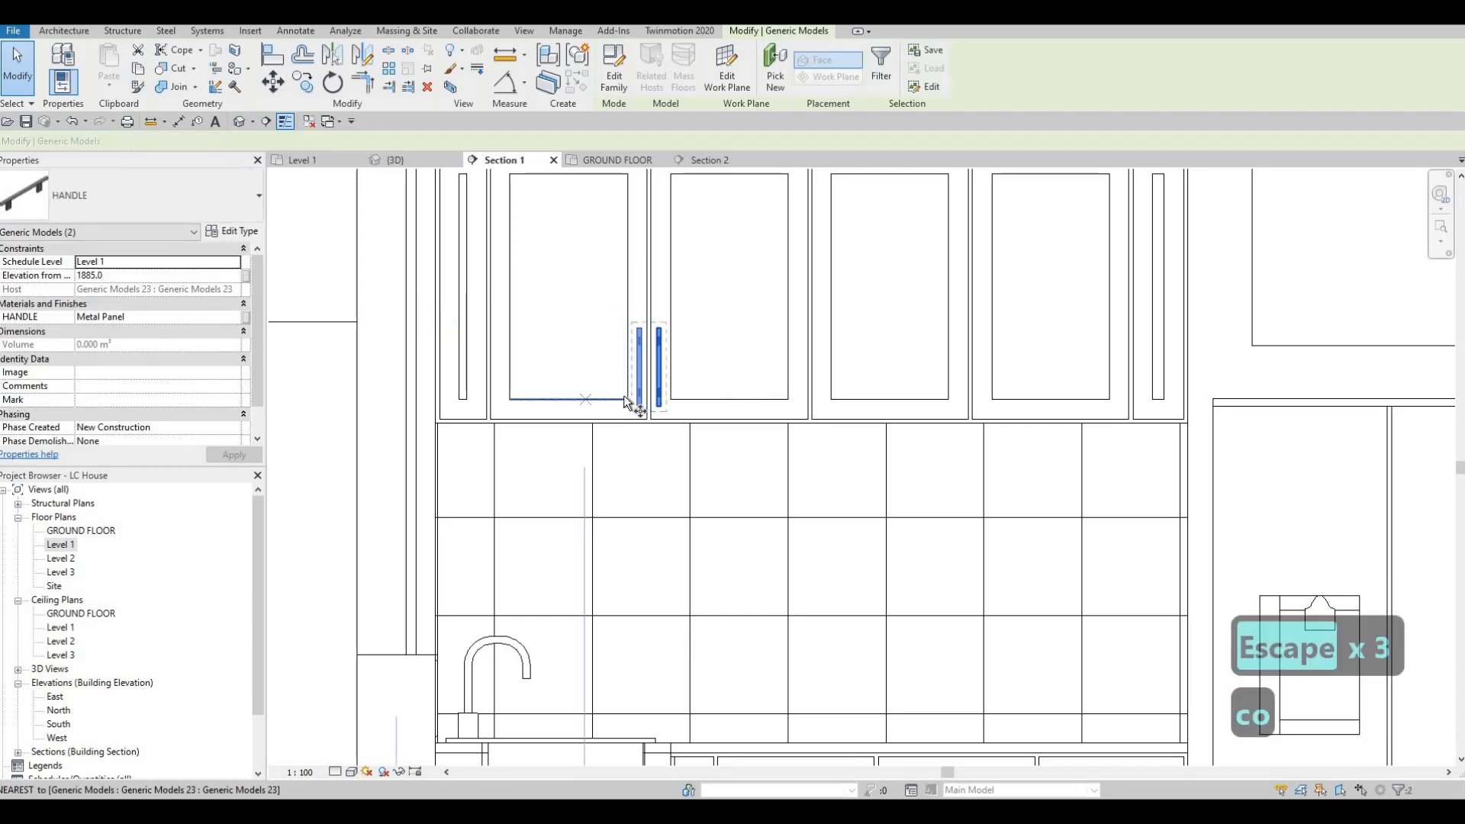
left_click(950, 406)
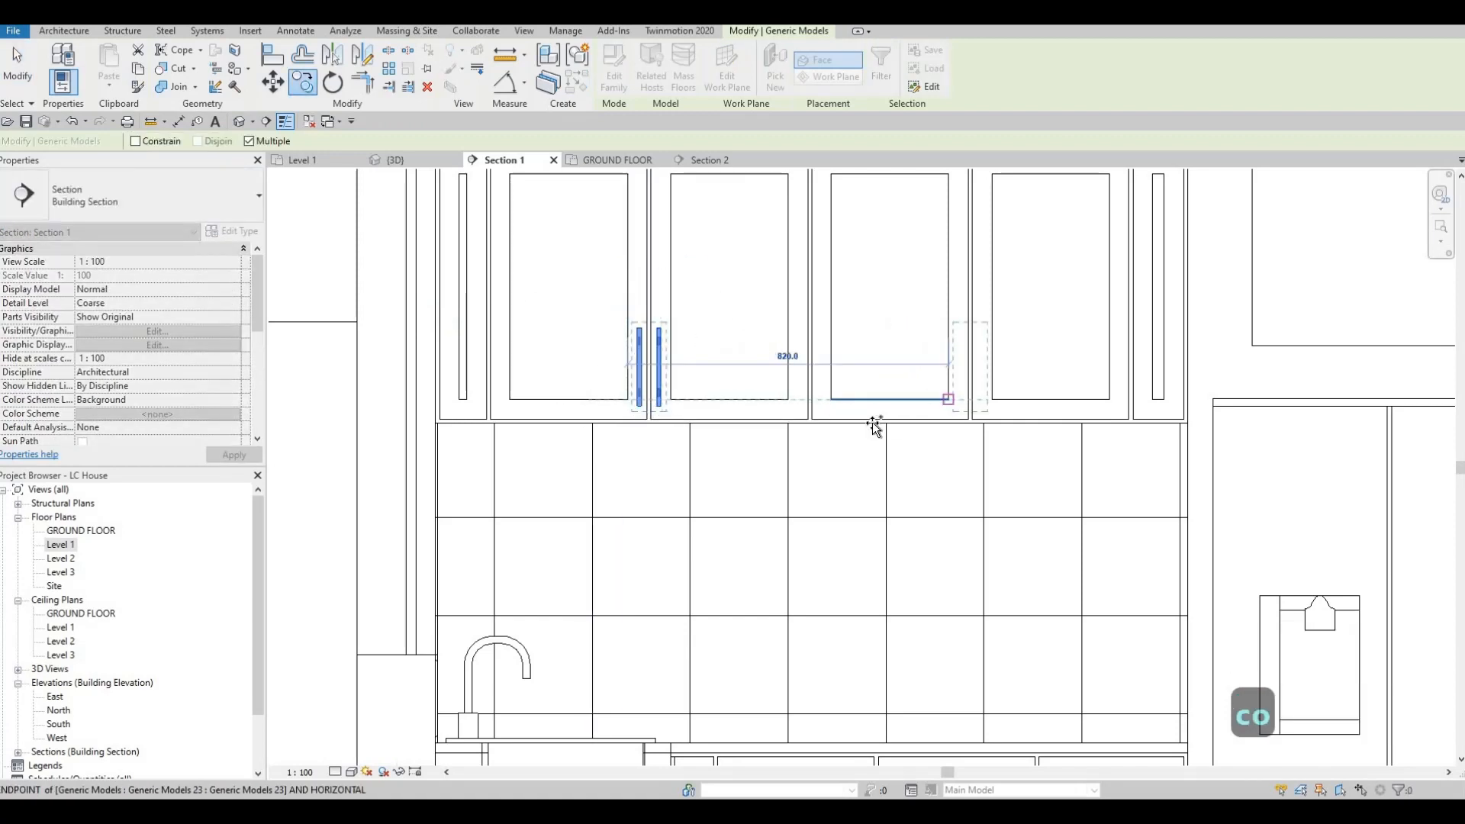
scroll(809, 473, "down", 2)
scroll(794, 599, "up", 2)
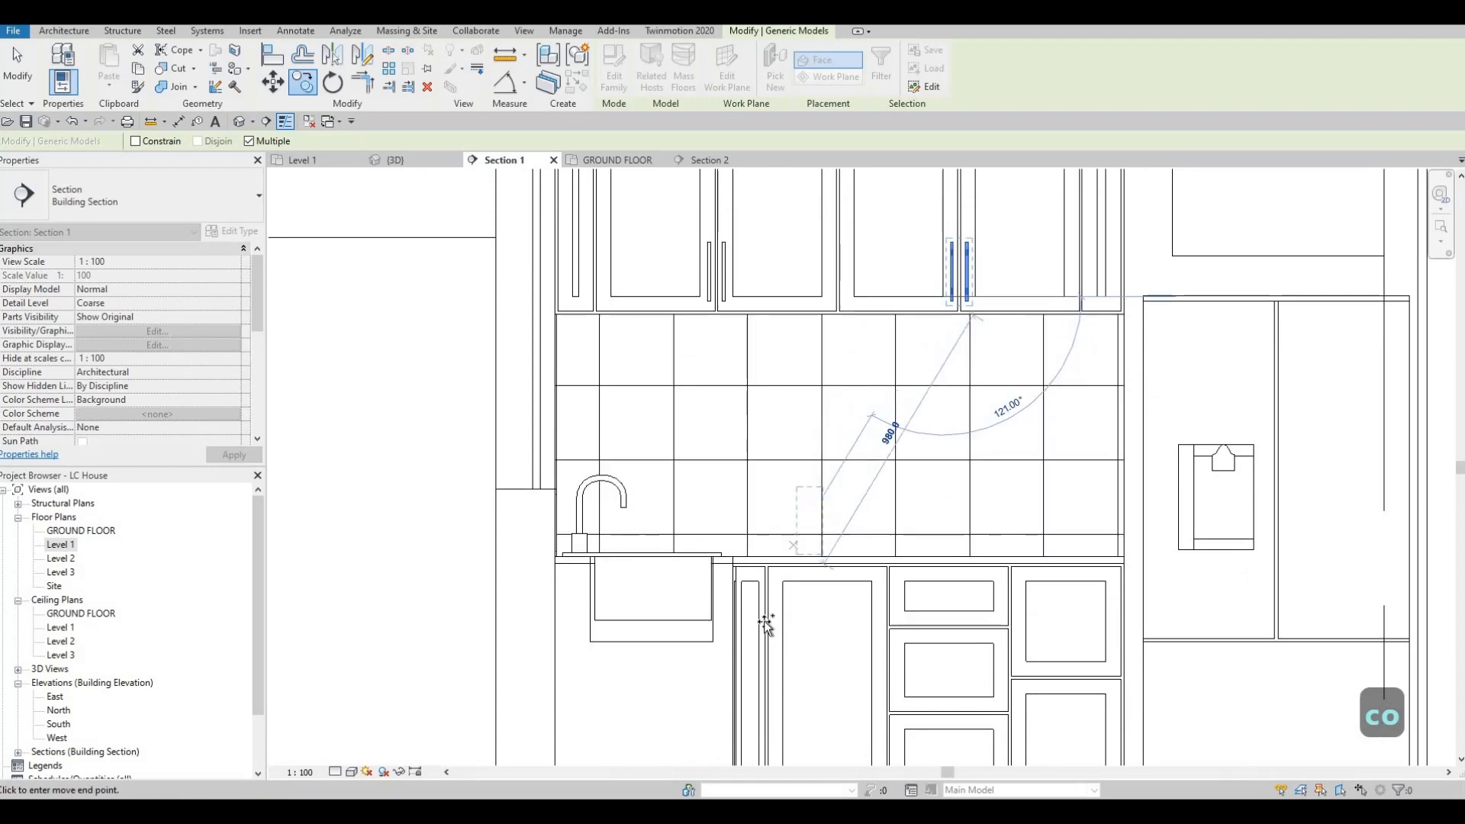
key("Escape")
middle_click_drag(814, 388, 867, 333)
key("Escape")
key("Escape")
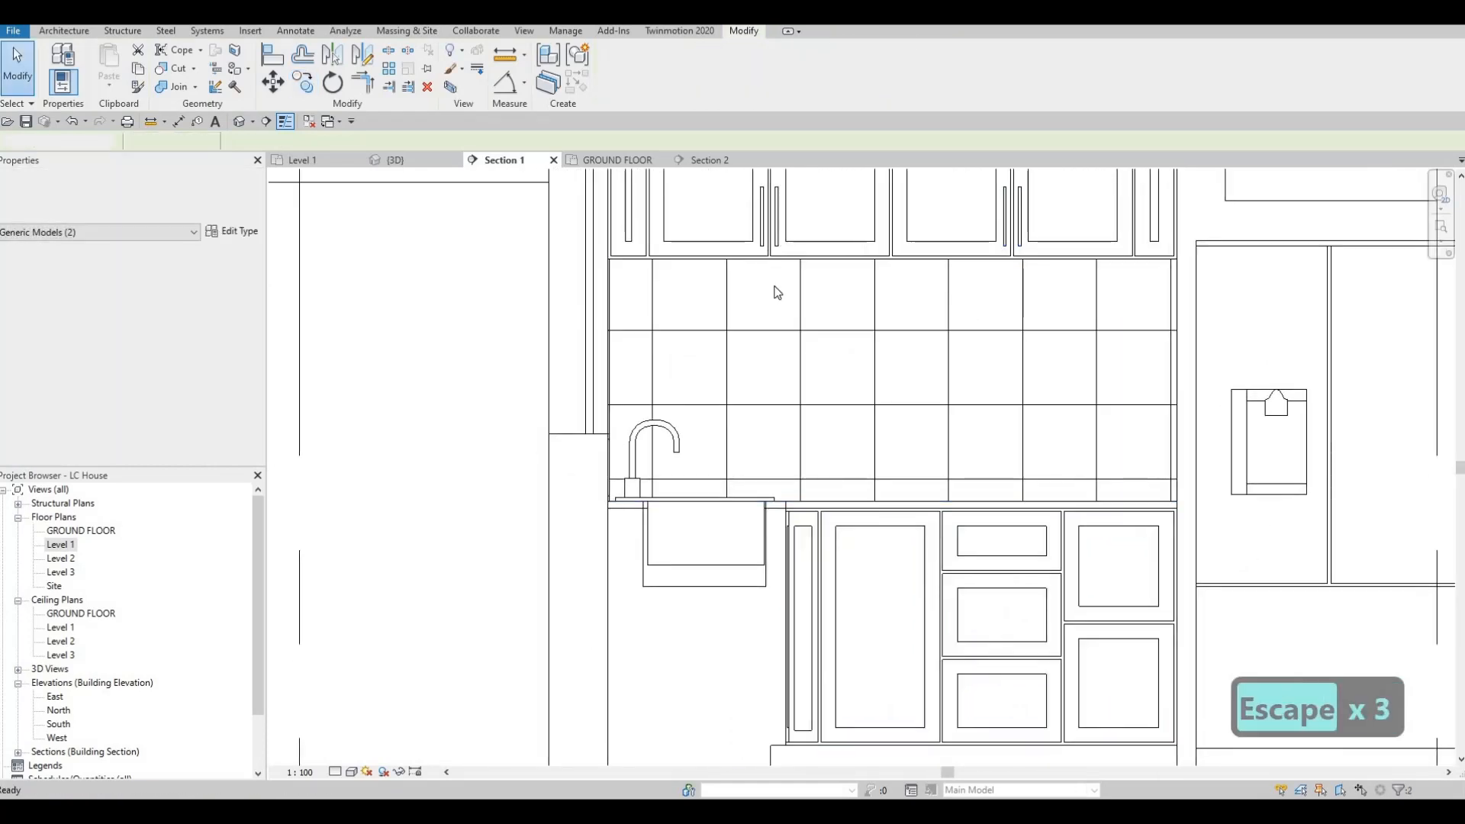
Step: Place a matching upright handle on the wide base cabinet door, near the top of its stile beside the drawers
left_click(777, 238)
key("c")
key("s")
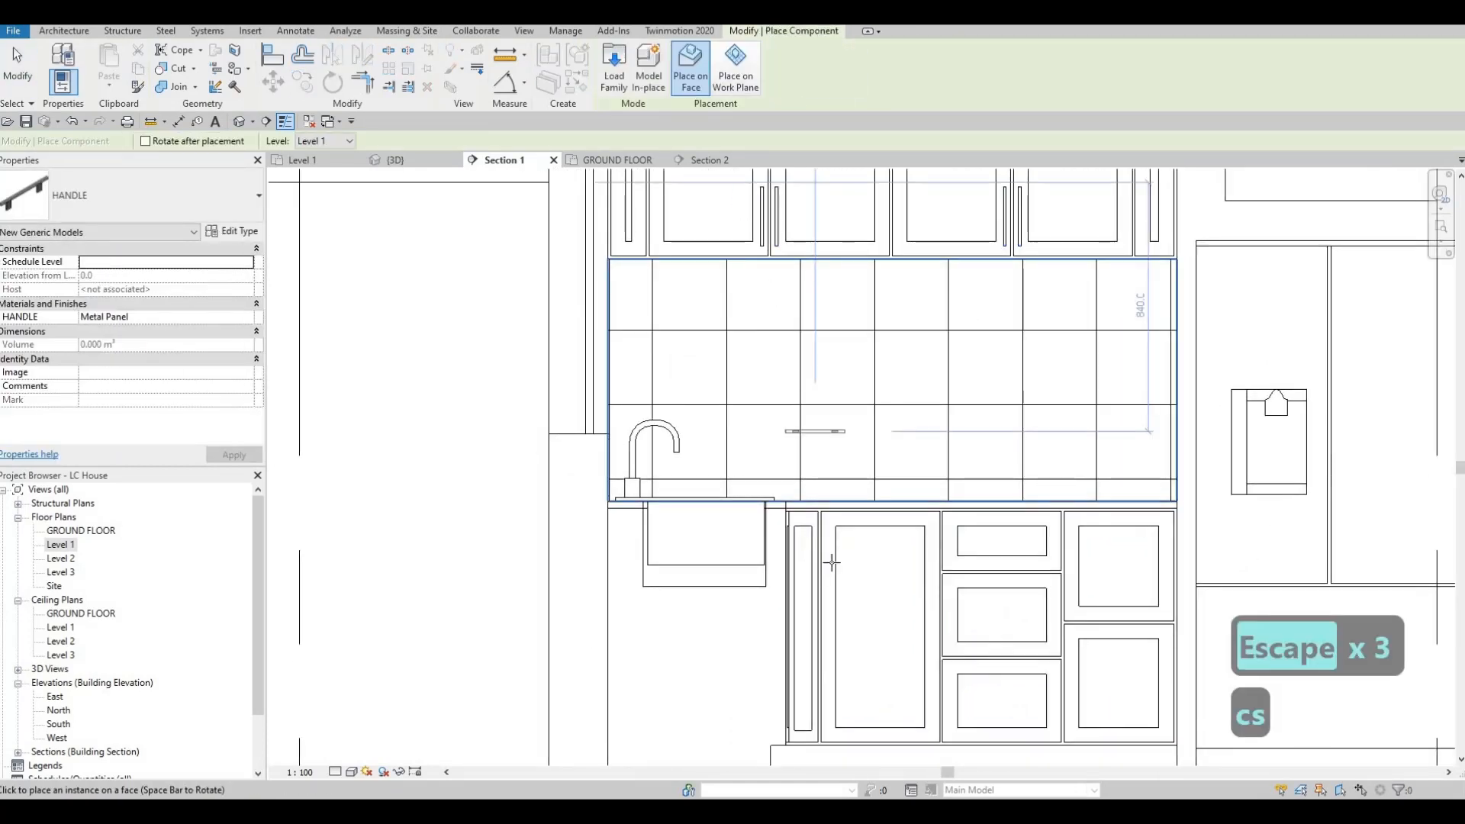
scroll(824, 568, "up", 2)
scroll(847, 499, "up", 3)
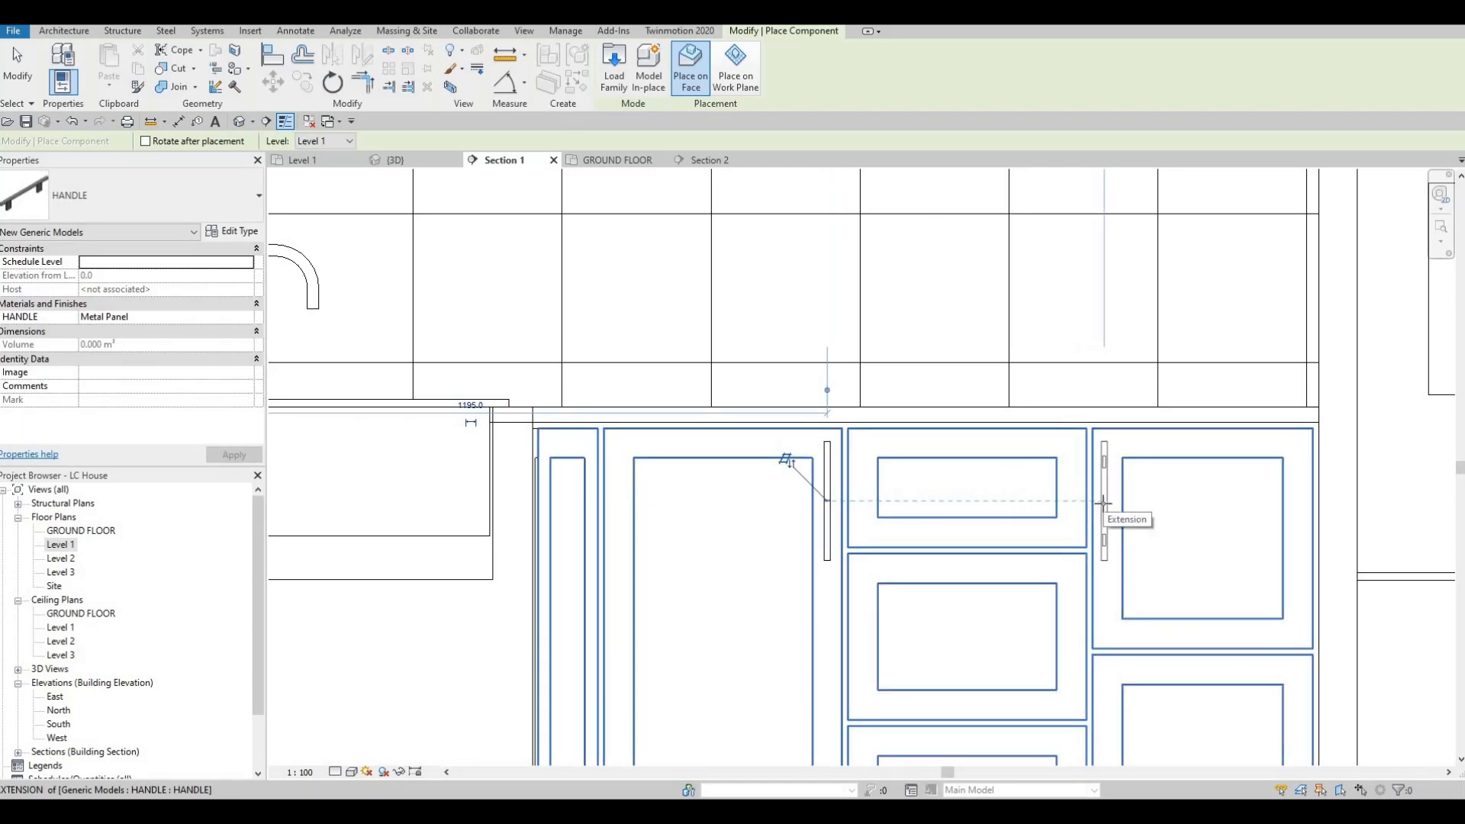
Step: Try a horizontal handle at the midpoint of the top drawer panel's upper edge, and delete it
key("space")
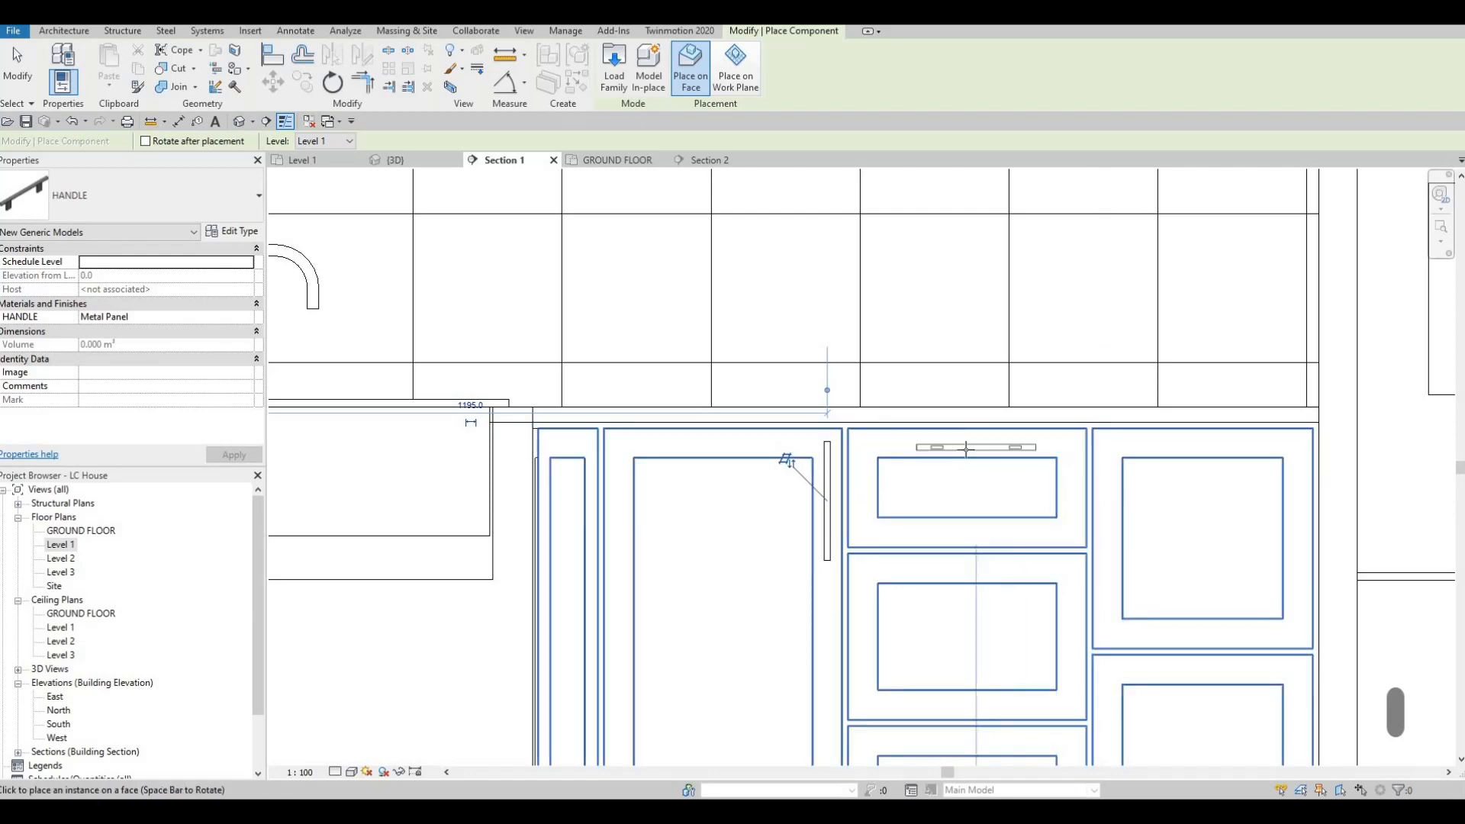
left_click(967, 457)
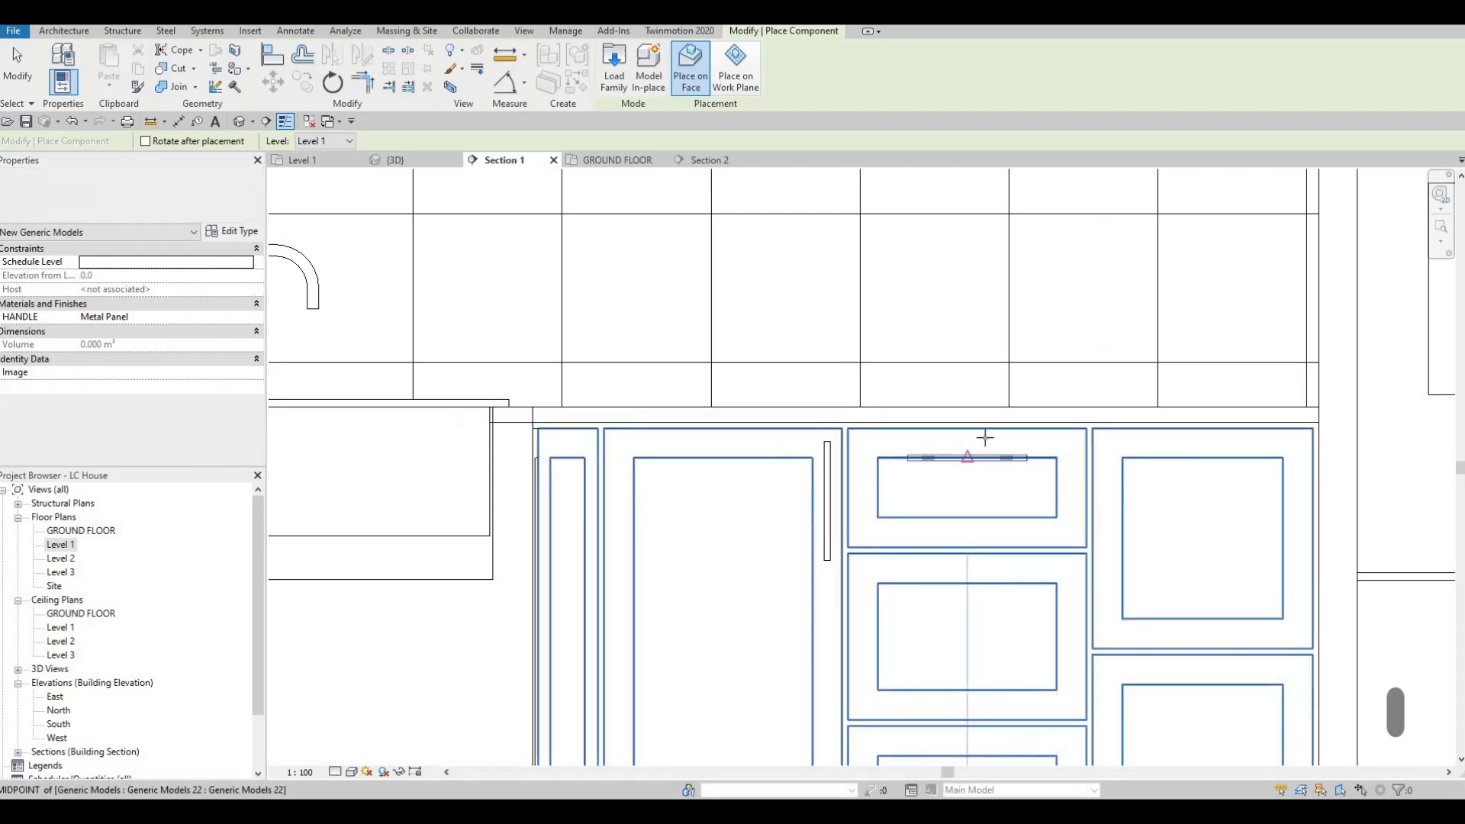
key("Escape")
key("Escape")
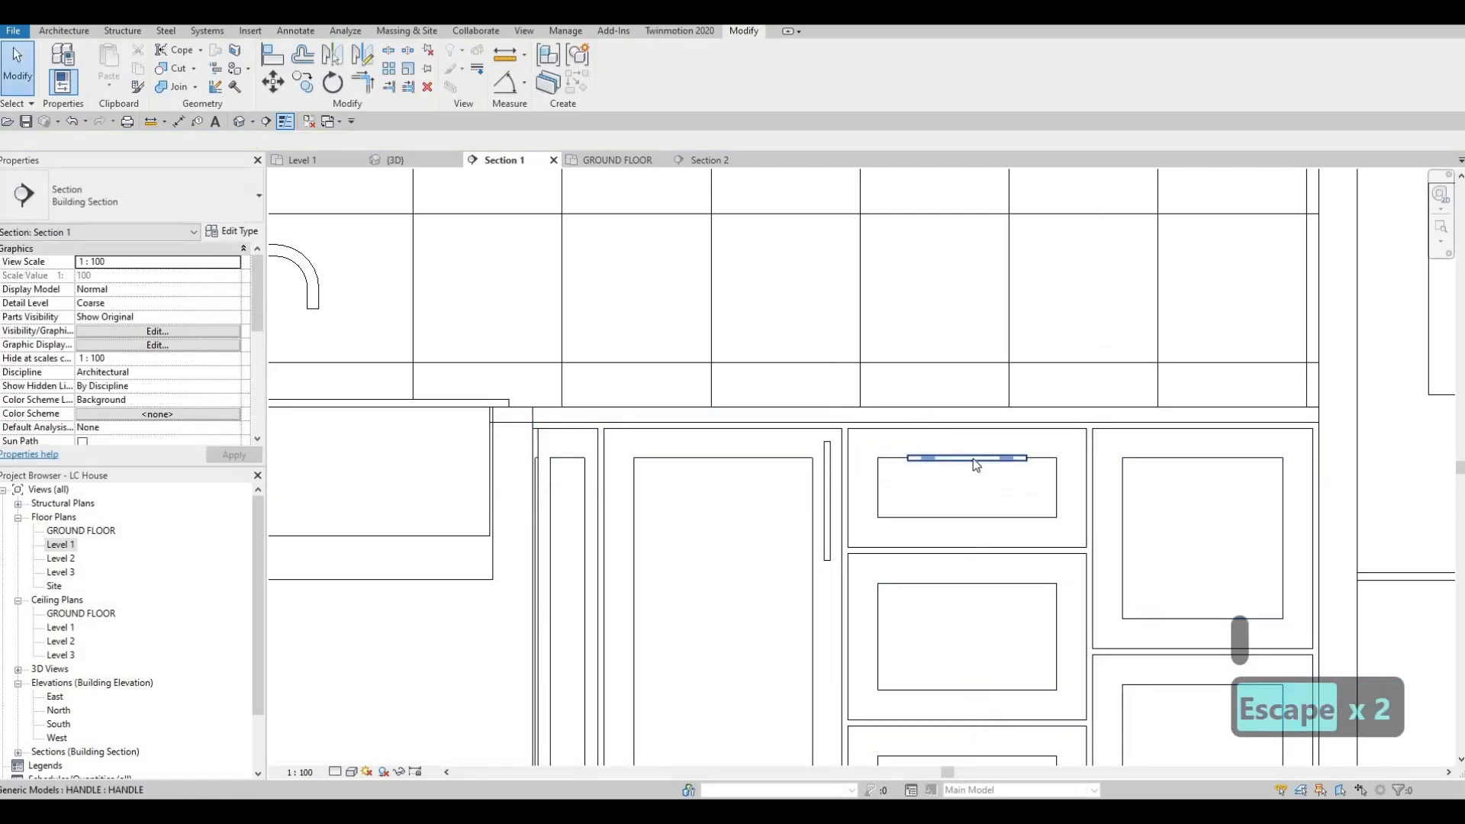
left_click(970, 459)
key("Delete")
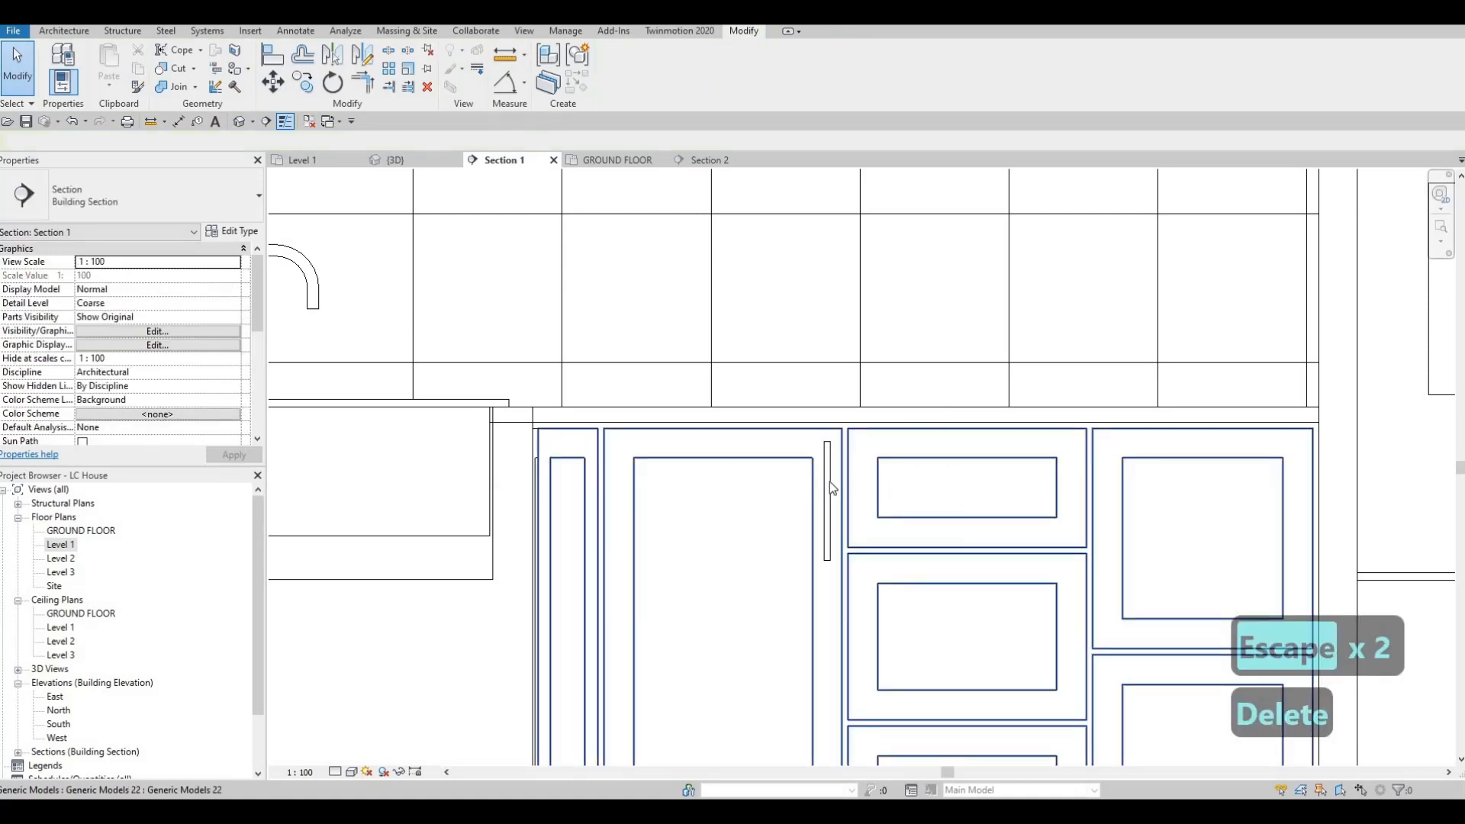
Step: Place a horizontal handle on the top drawer's upper rail, centred above the inset panel
left_click(828, 483)
key("c")
key("s")
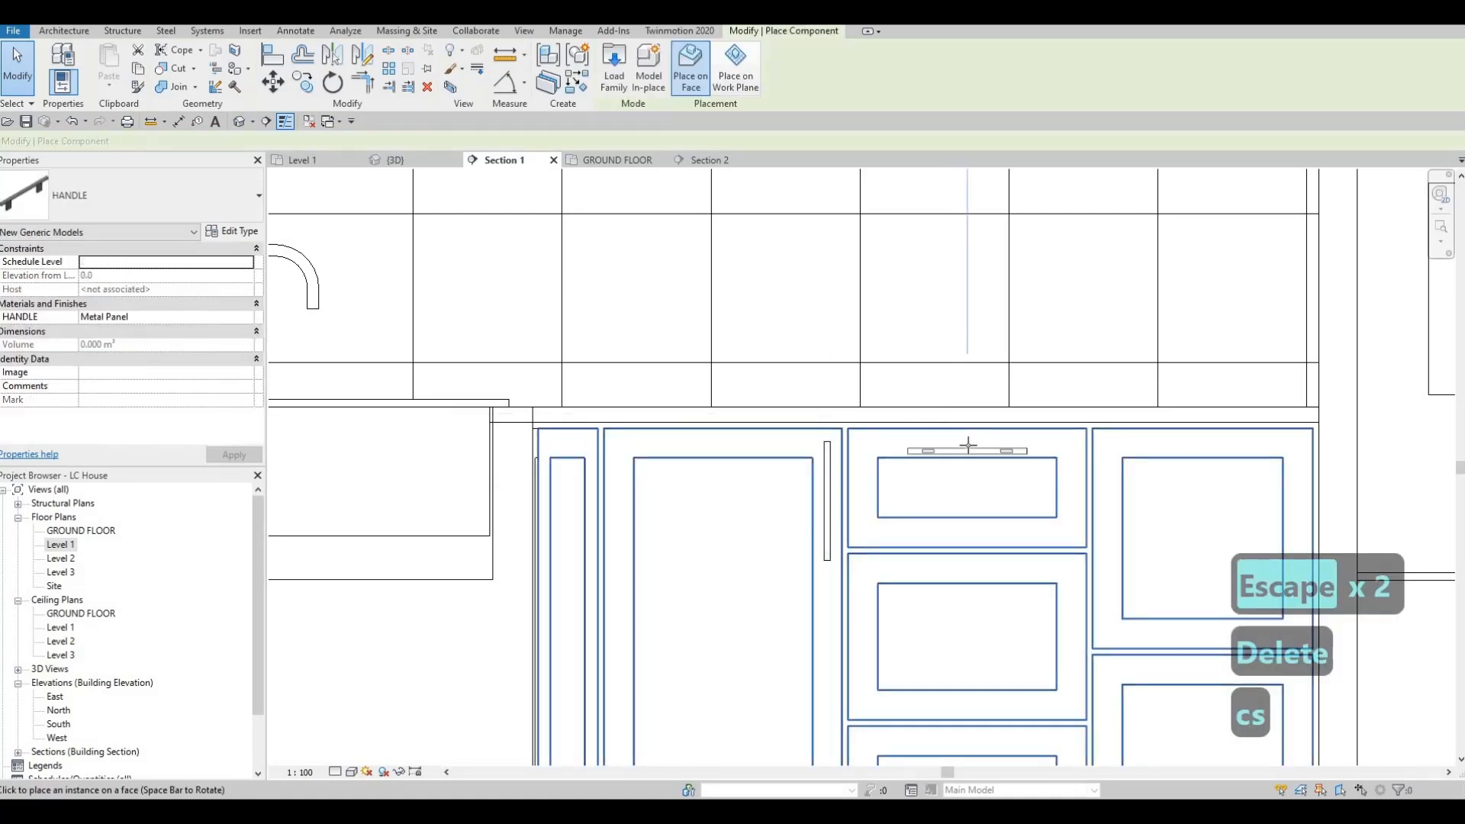
left_click(965, 457)
key("Escape")
key("Escape")
key("a")
key("l")
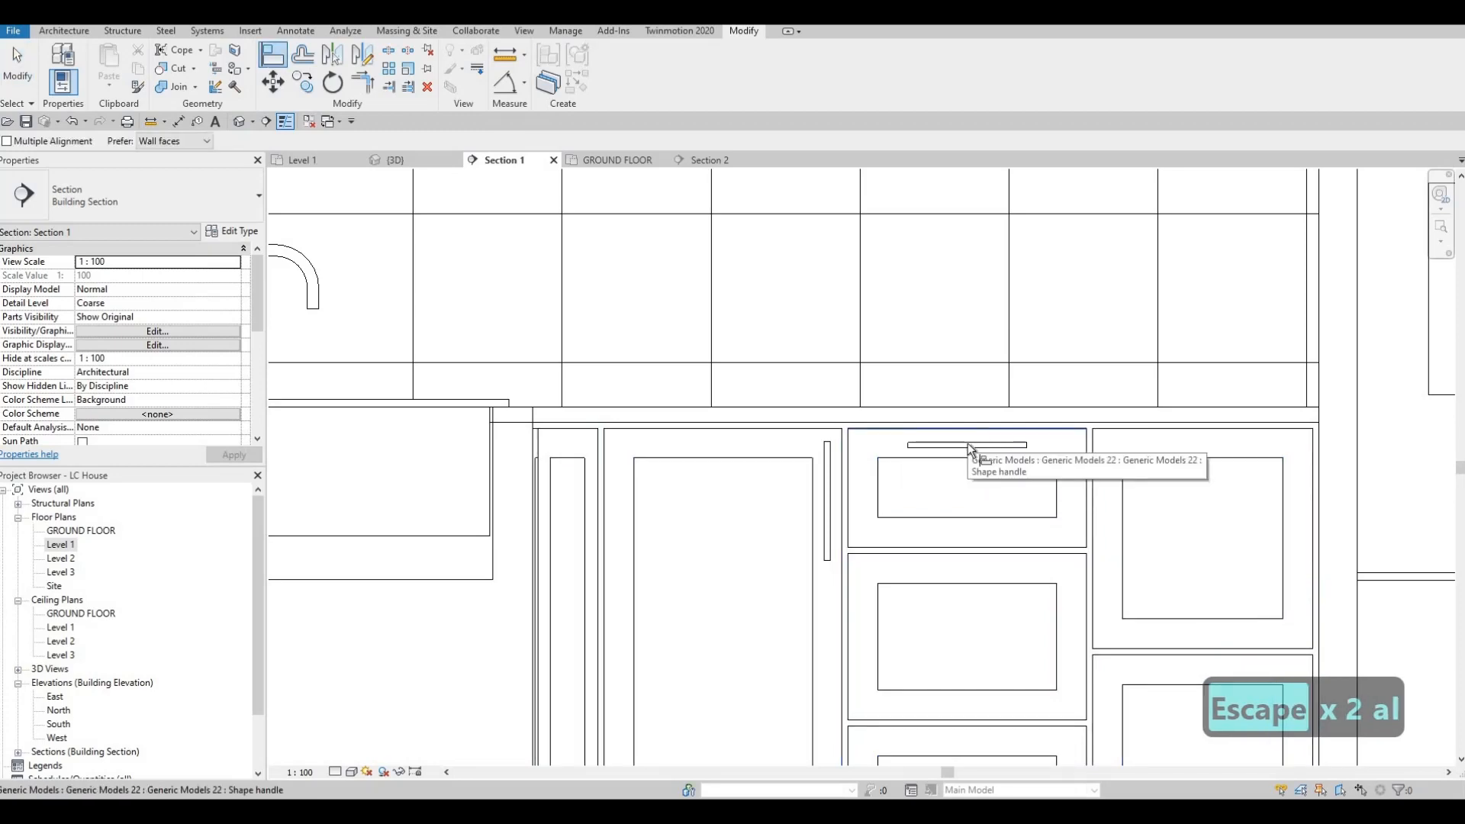
key("Tab")
key("Tab")
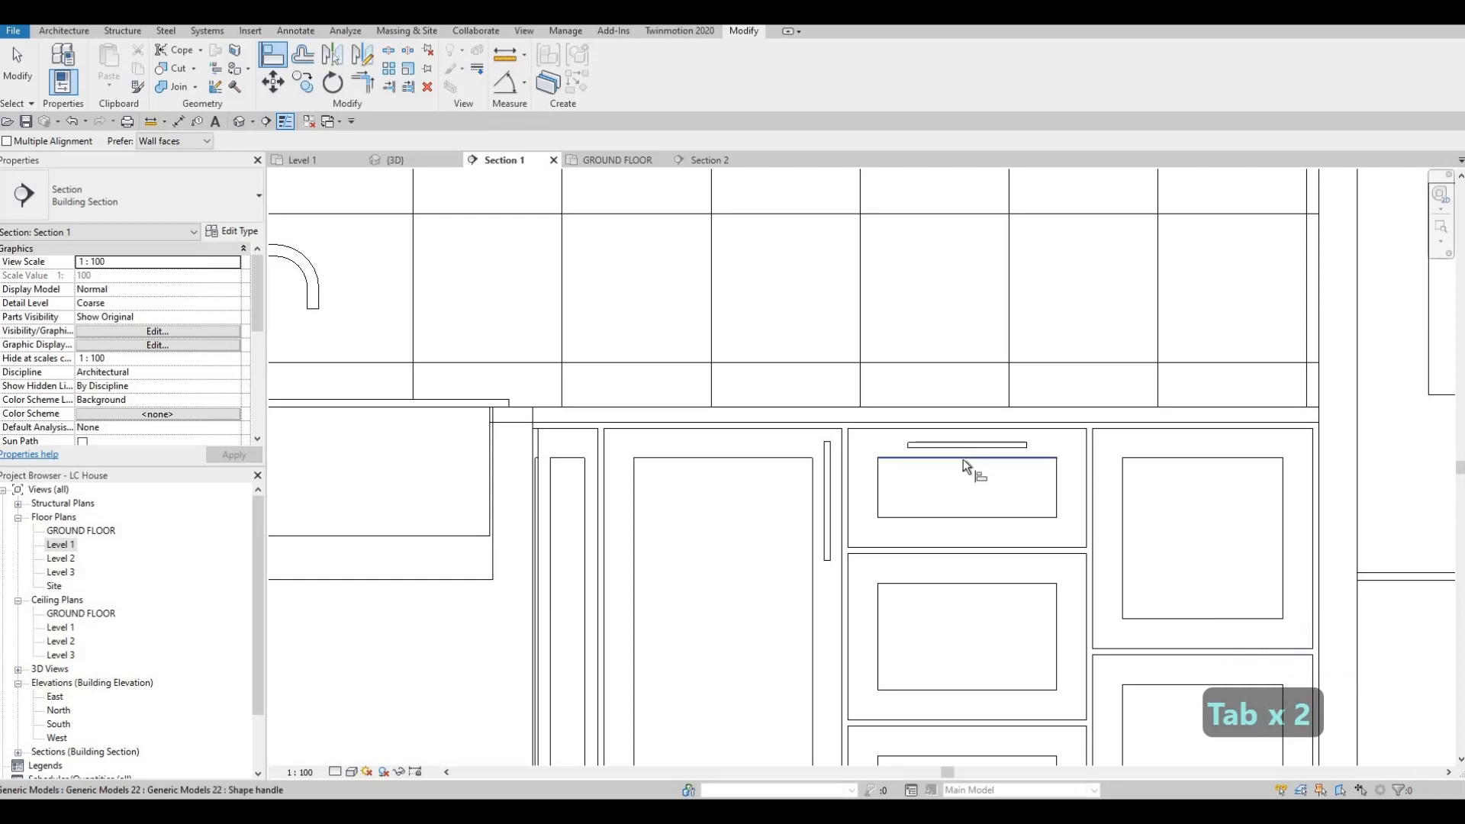
key("Escape")
key("Escape")
left_click(949, 449)
key("c")
key("s")
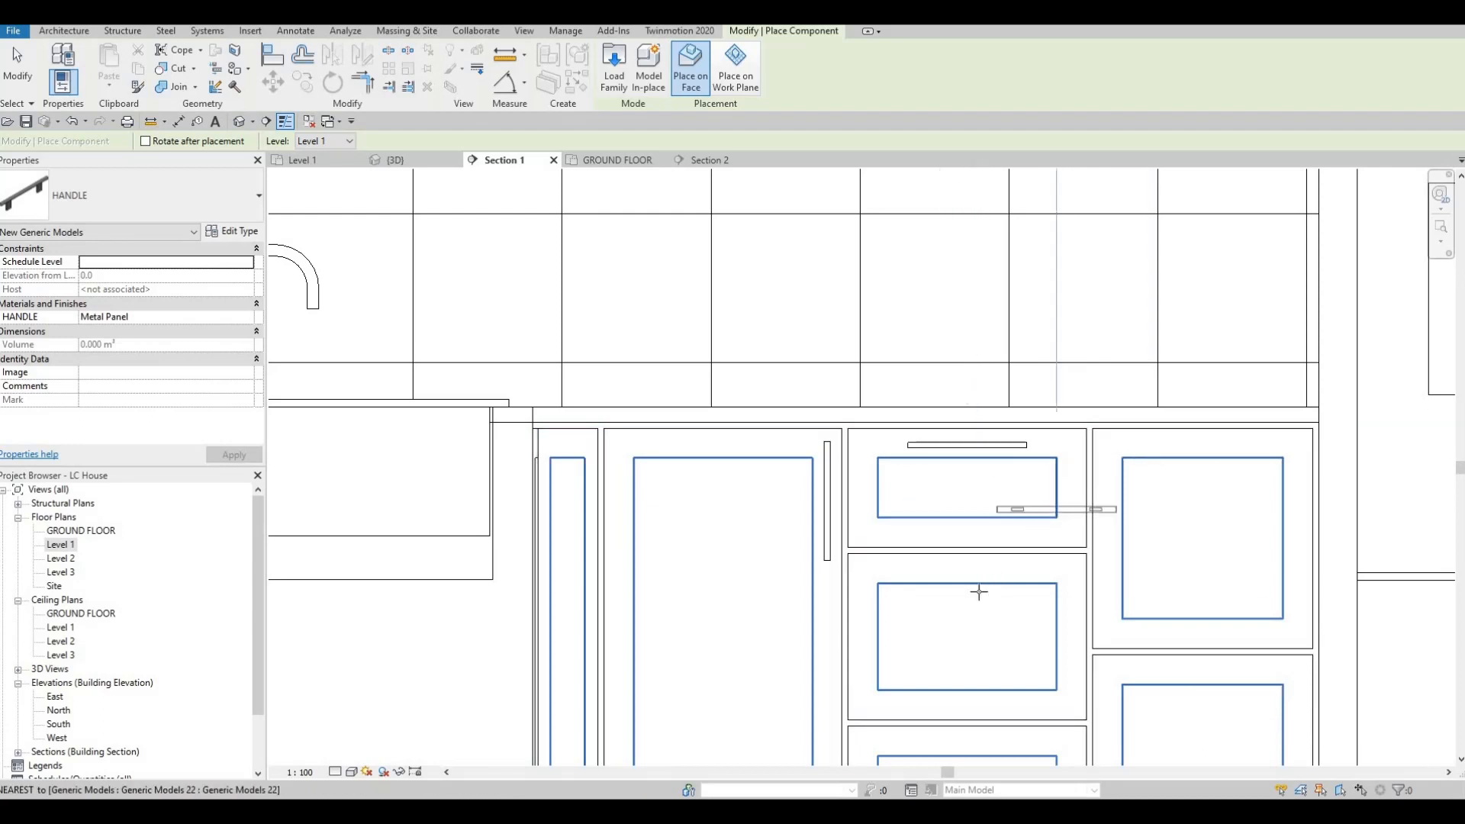
key("Tab")
key("Tab")
Step: Nudge the top drawer's handle slightly upward within the upper rail
left_click(976, 456)
key("Escape")
key("Escape")
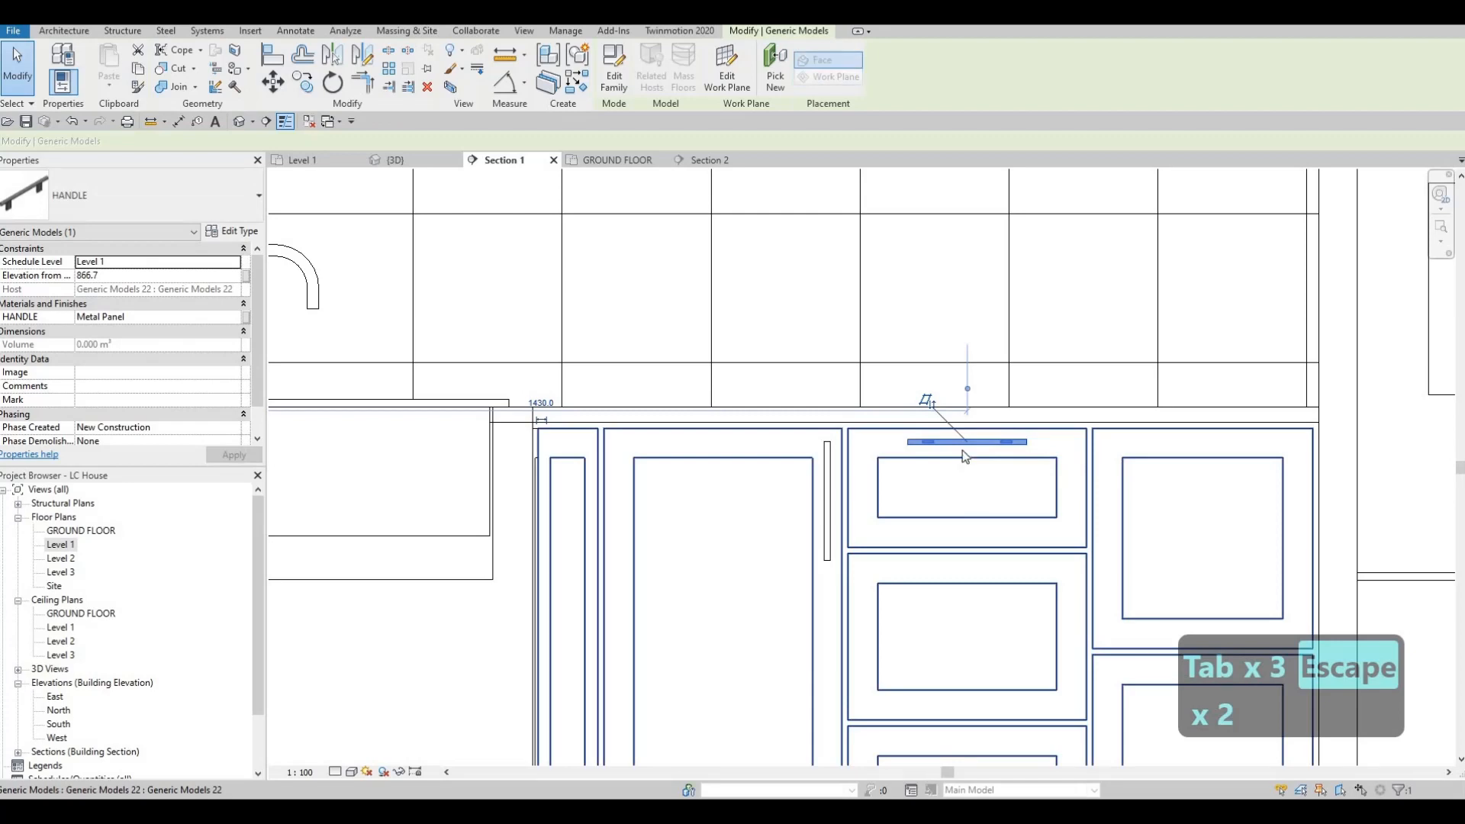
key("Escape")
key("Escape")
key("Escape")
Step: Copy the top drawer's handle to the matching position above the inset panels of the second and third drawers
left_click(965, 450)
key("c")
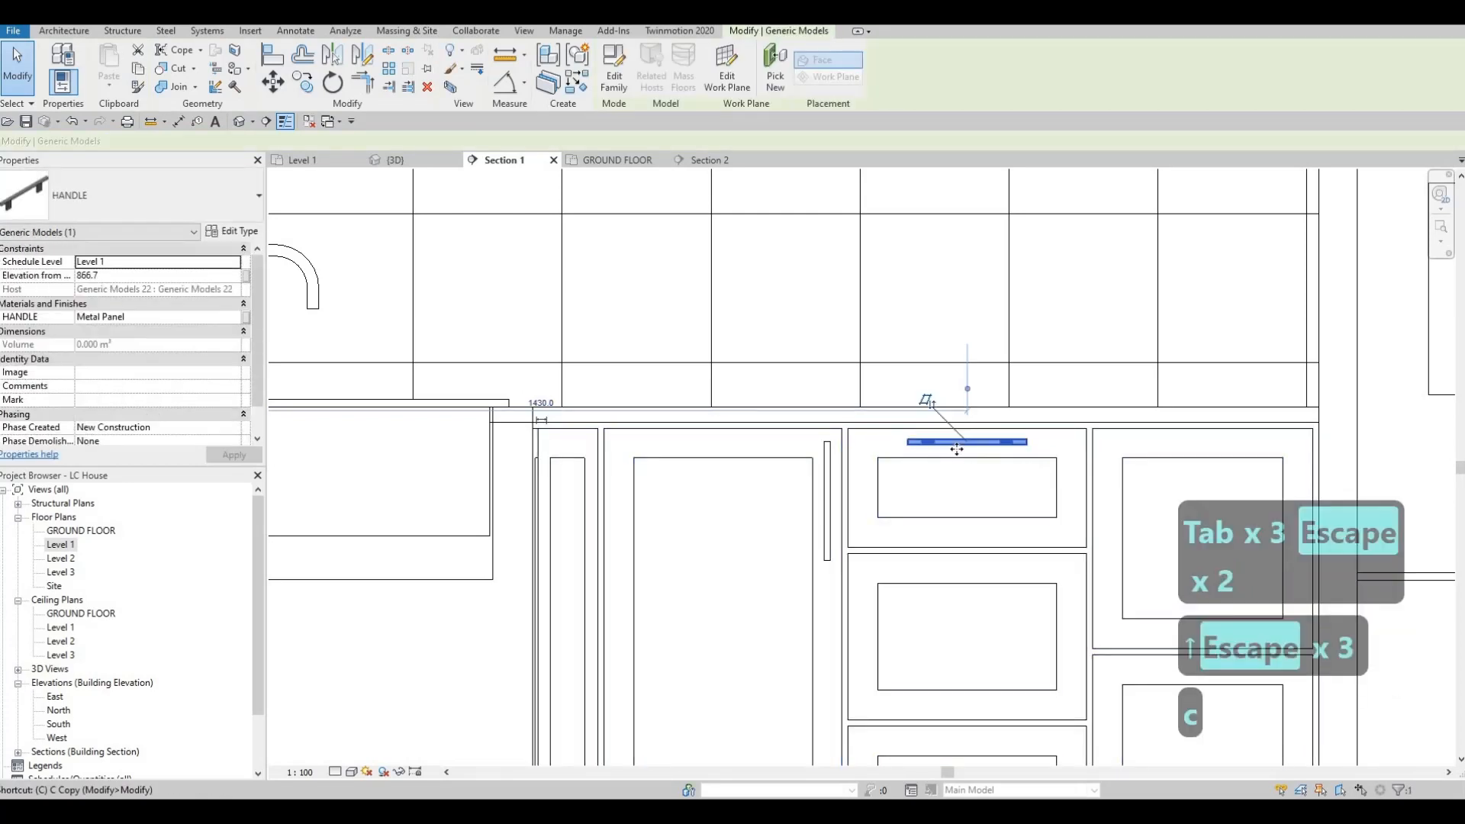
key("o")
left_click(969, 458)
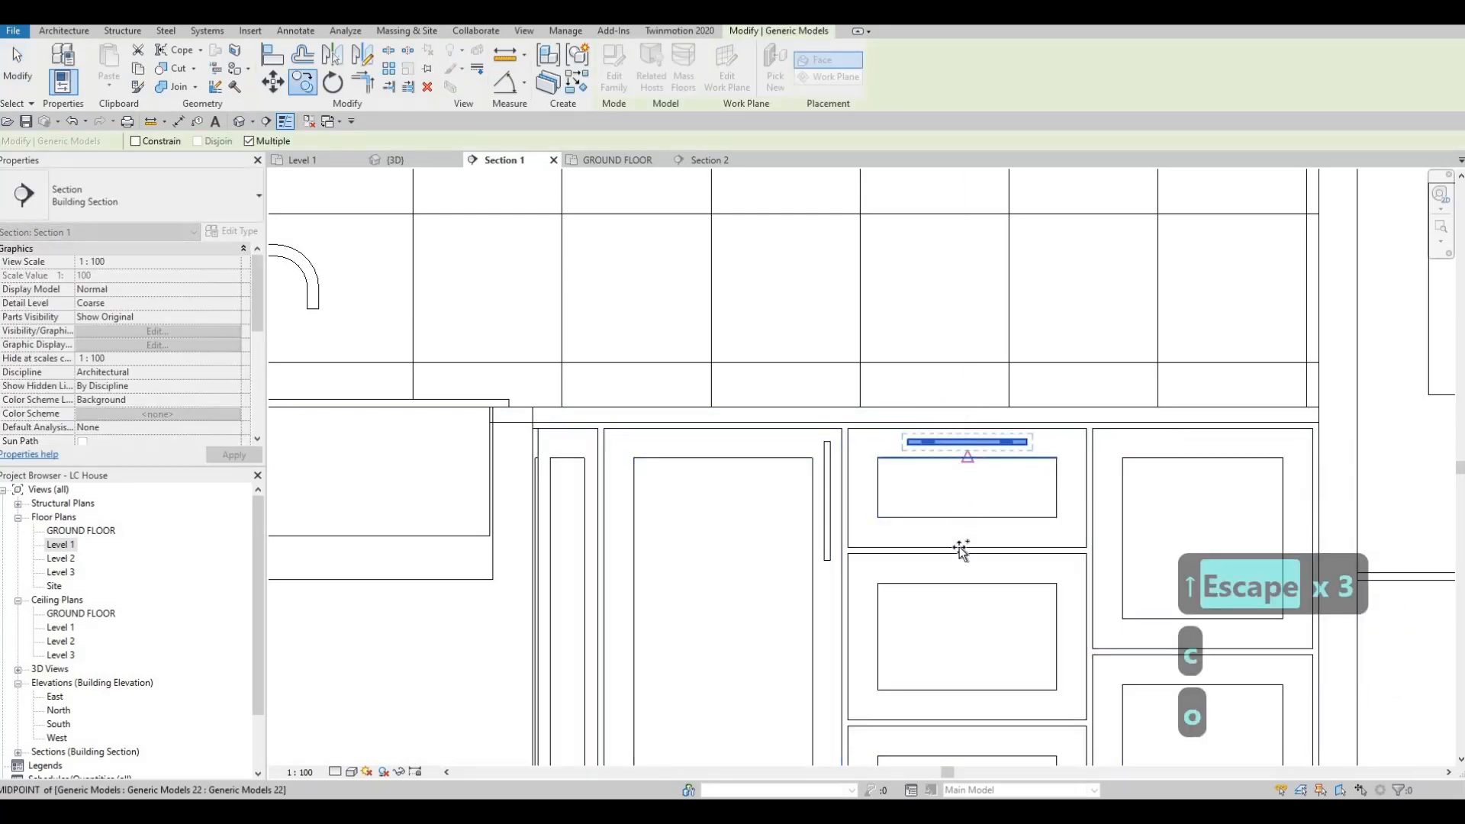
left_click(967, 585)
middle_click_drag(956, 648, 942, 524)
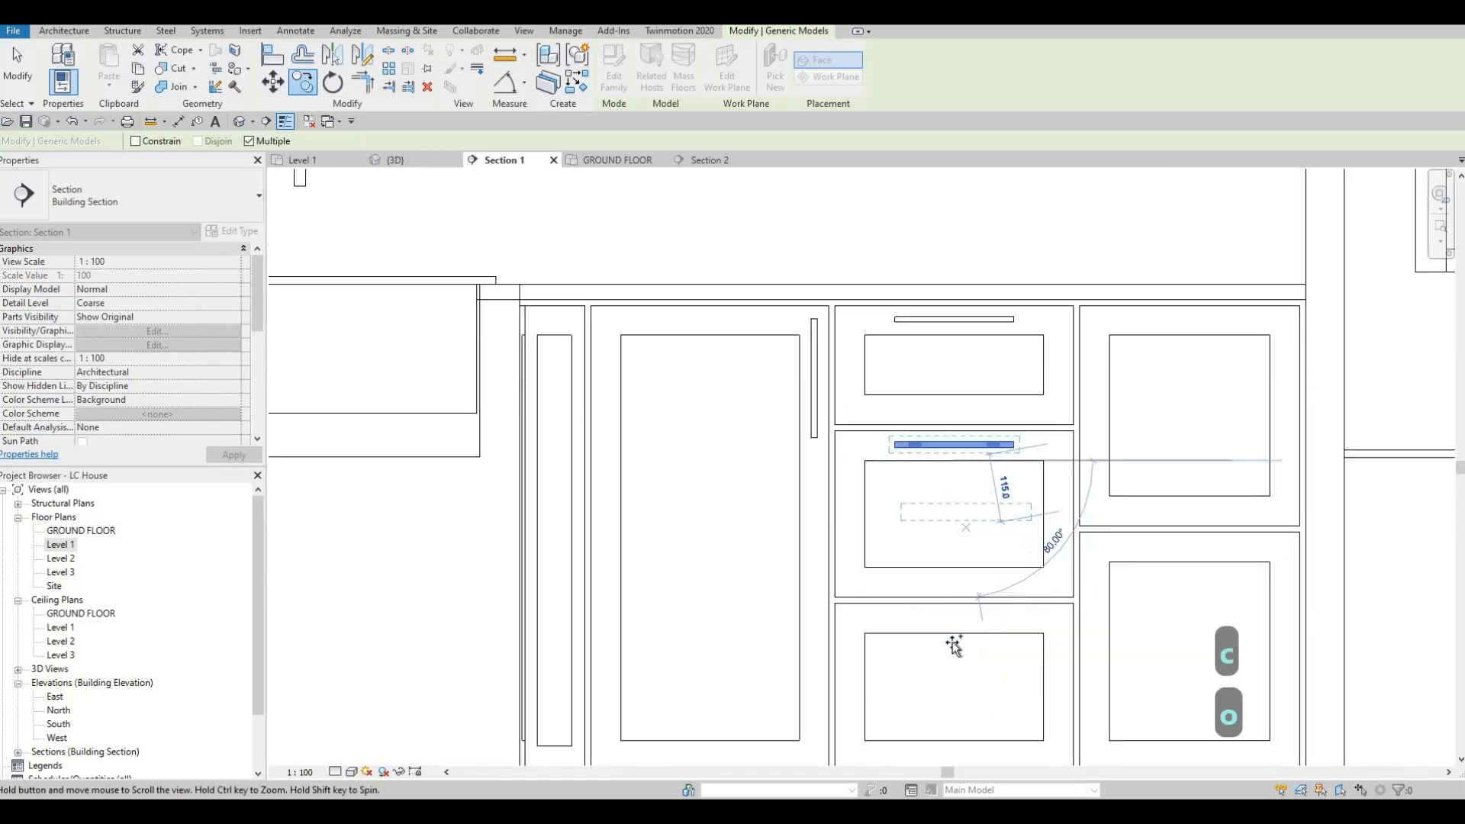
left_click(954, 636)
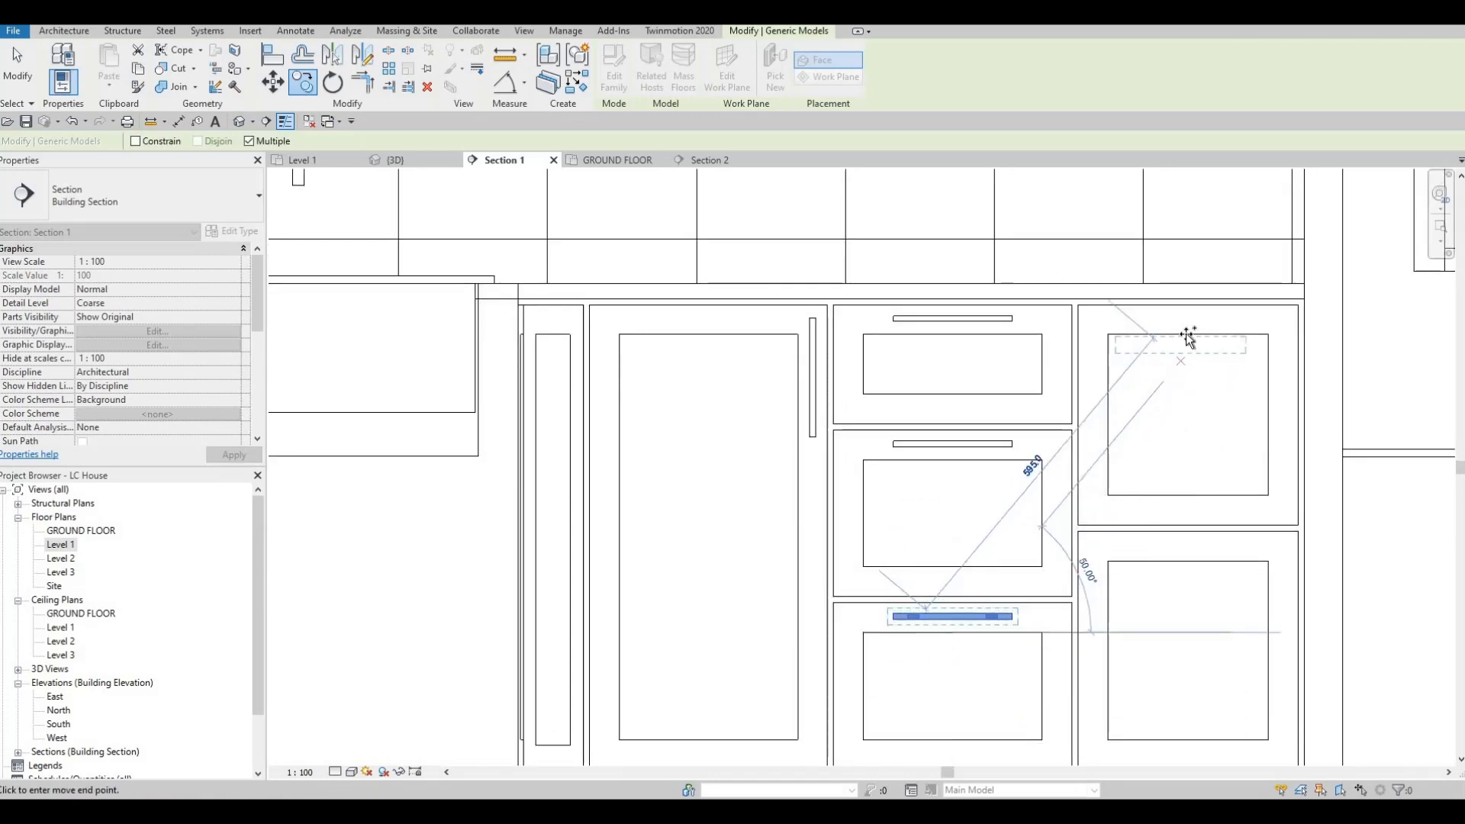
Step: Copy the horizontal handle to the upper and lower fronts beside the refrigerator, centred above their panels and 380 mm apart
left_click(1161, 570)
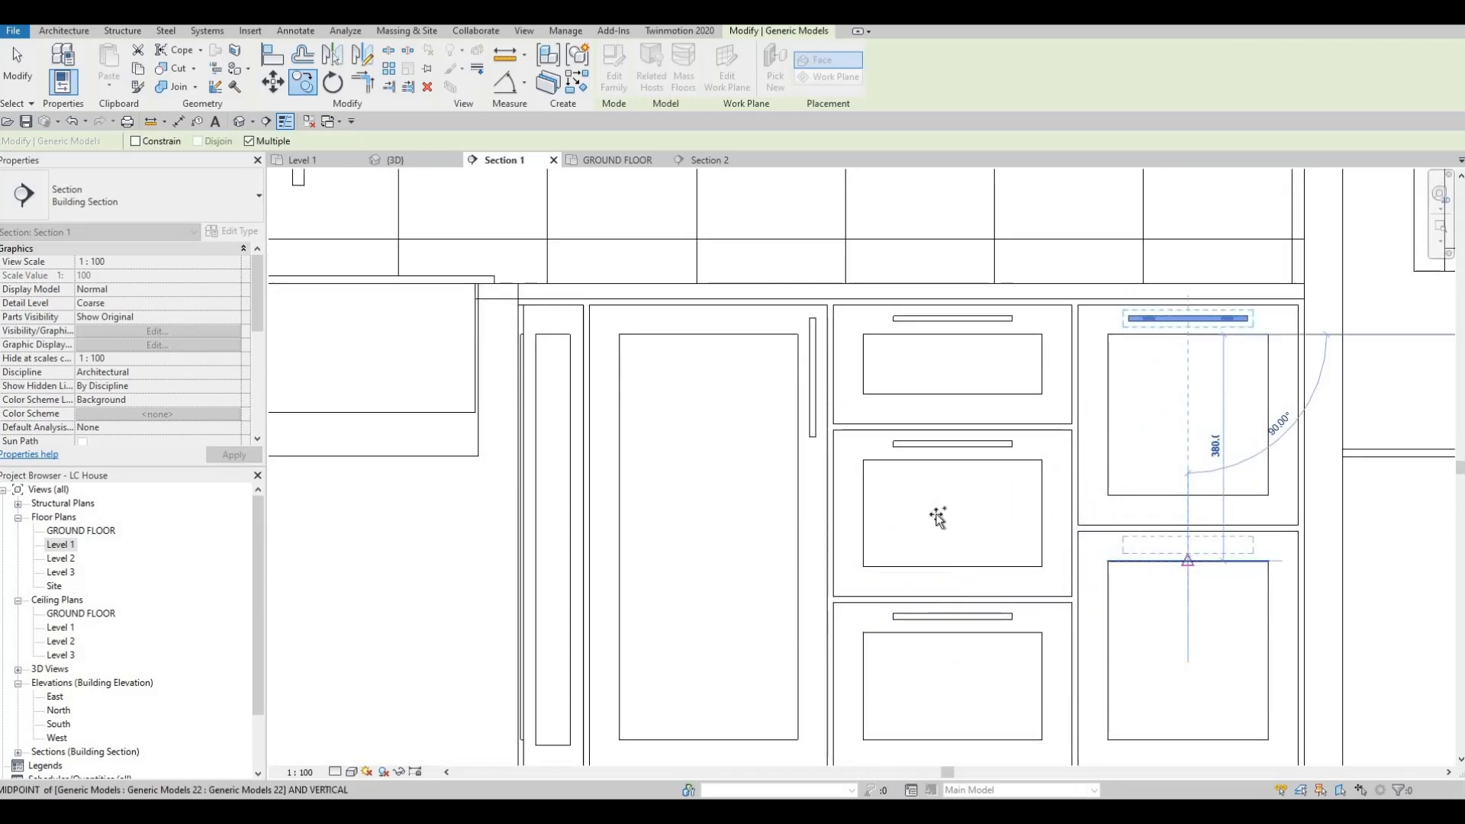
left_click(1128, 557)
scroll(920, 565, "down", 6)
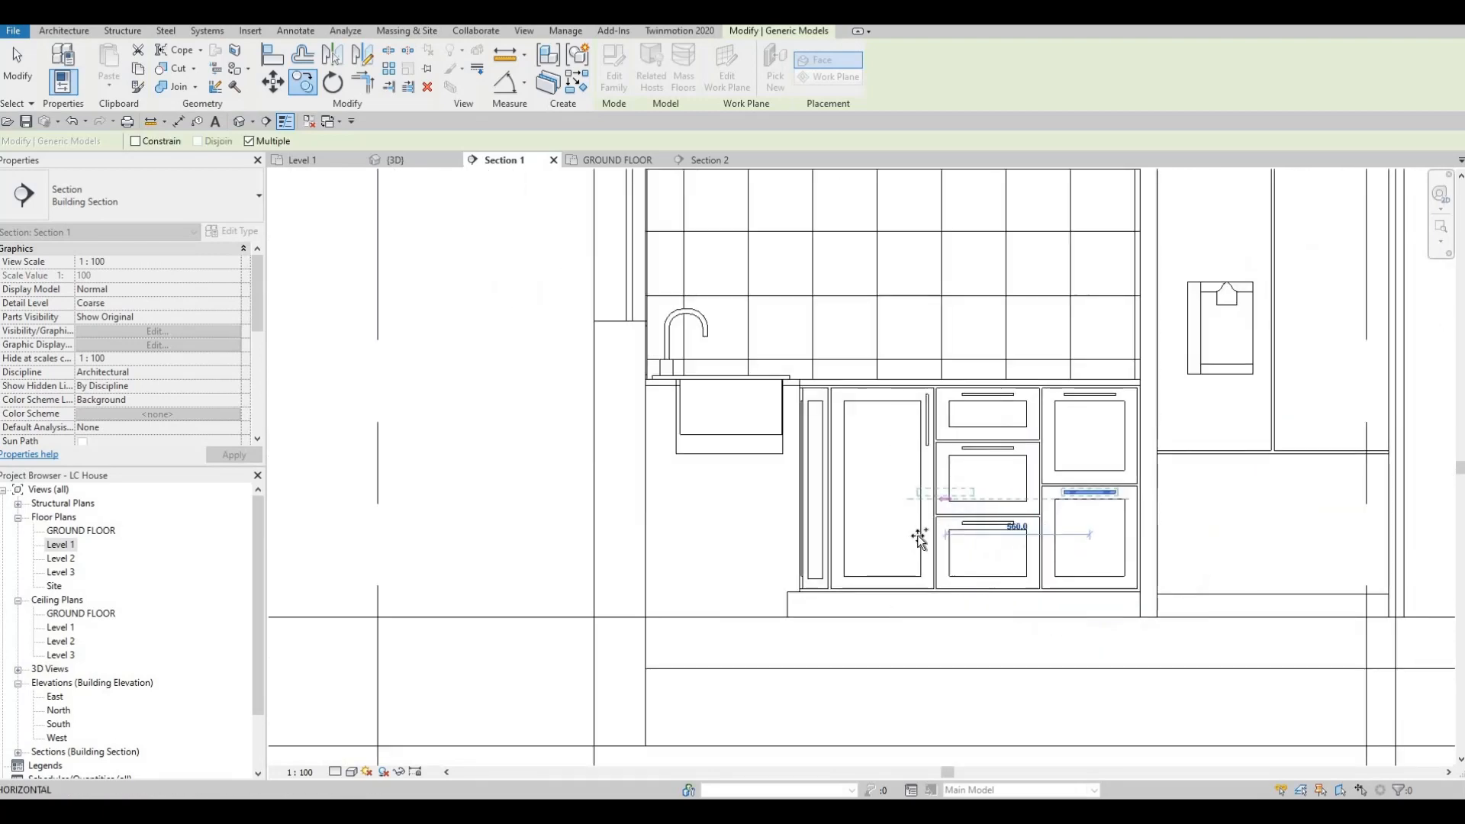
key("Escape")
key("Escape")
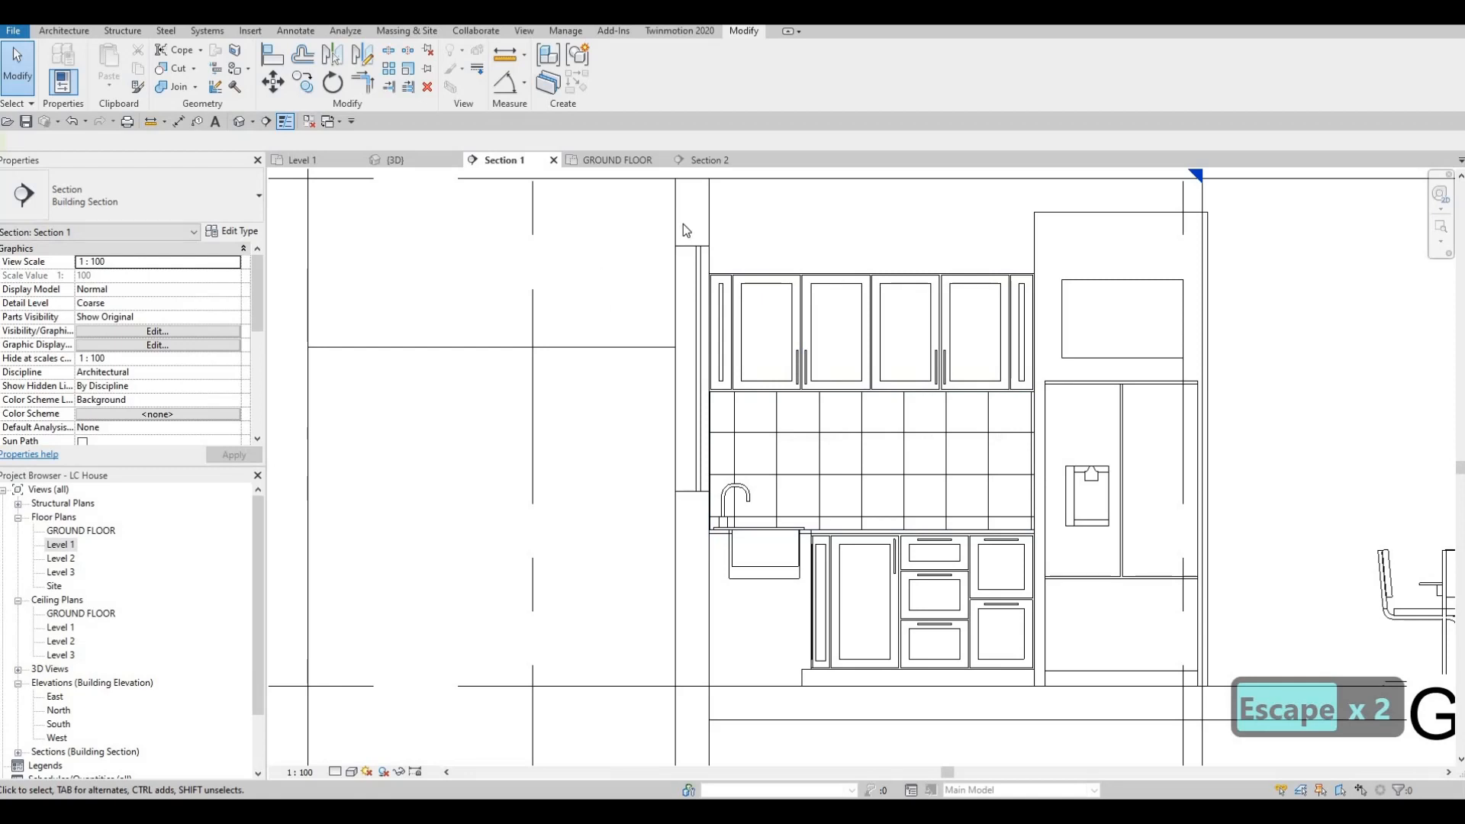
Step: In Section 2, place two upright handles on the facing stiles of the middle two sink base doors, near the top
left_click(705, 162)
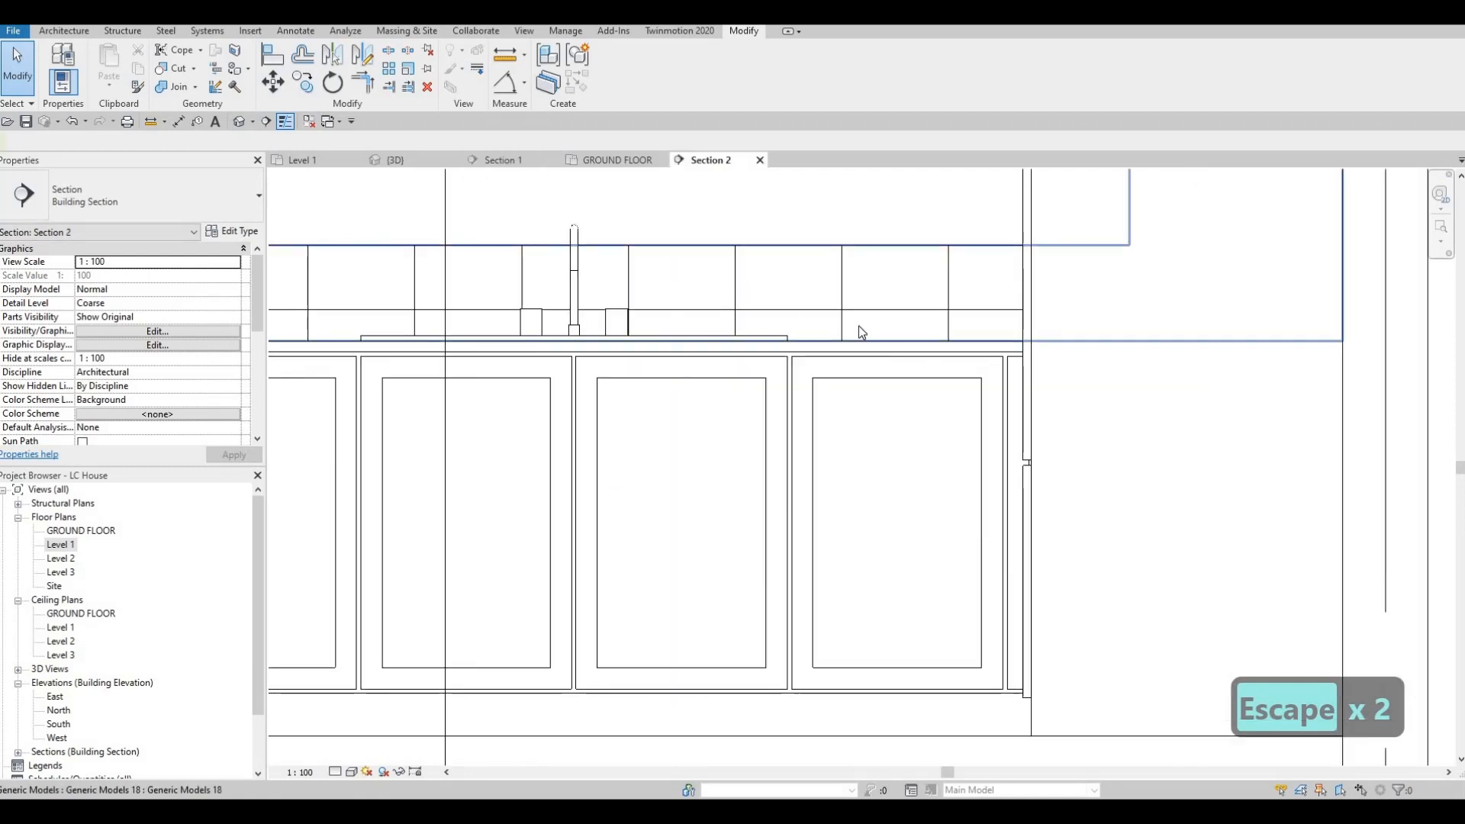
scroll(881, 348, "down", 2)
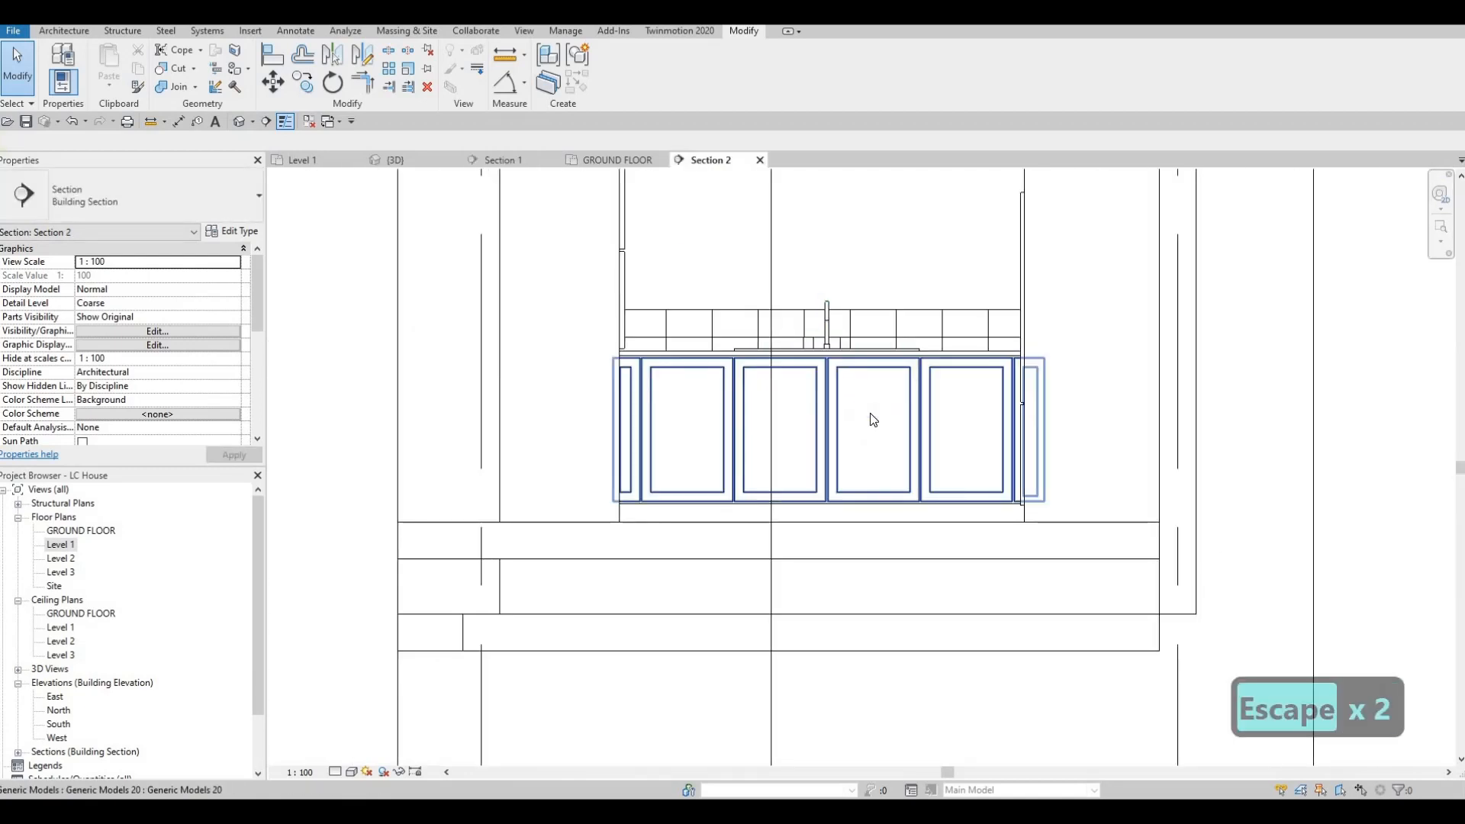
key("c")
key("m")
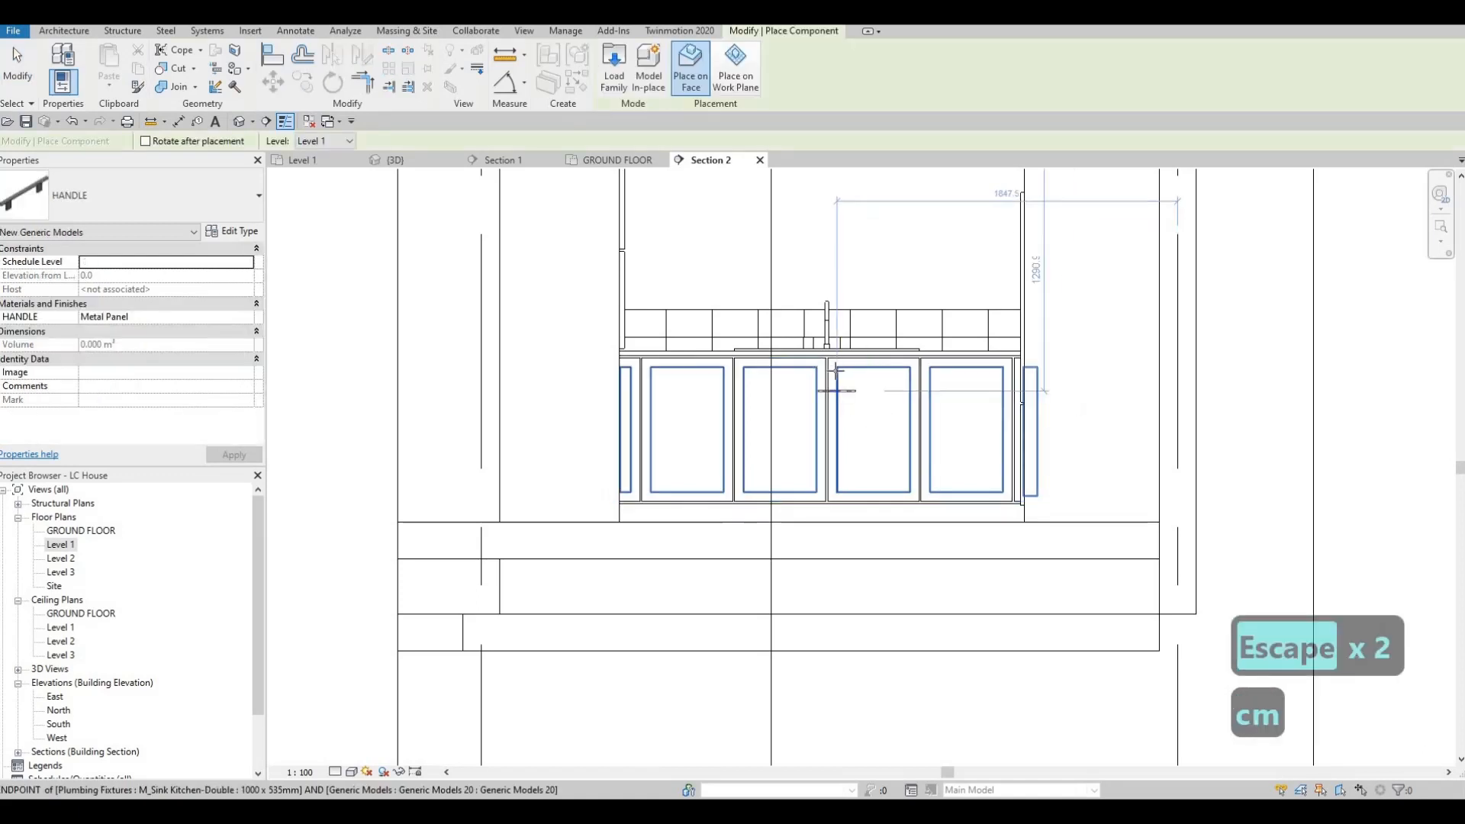
scroll(818, 378, "up", 1)
scroll(818, 378, "up", 3)
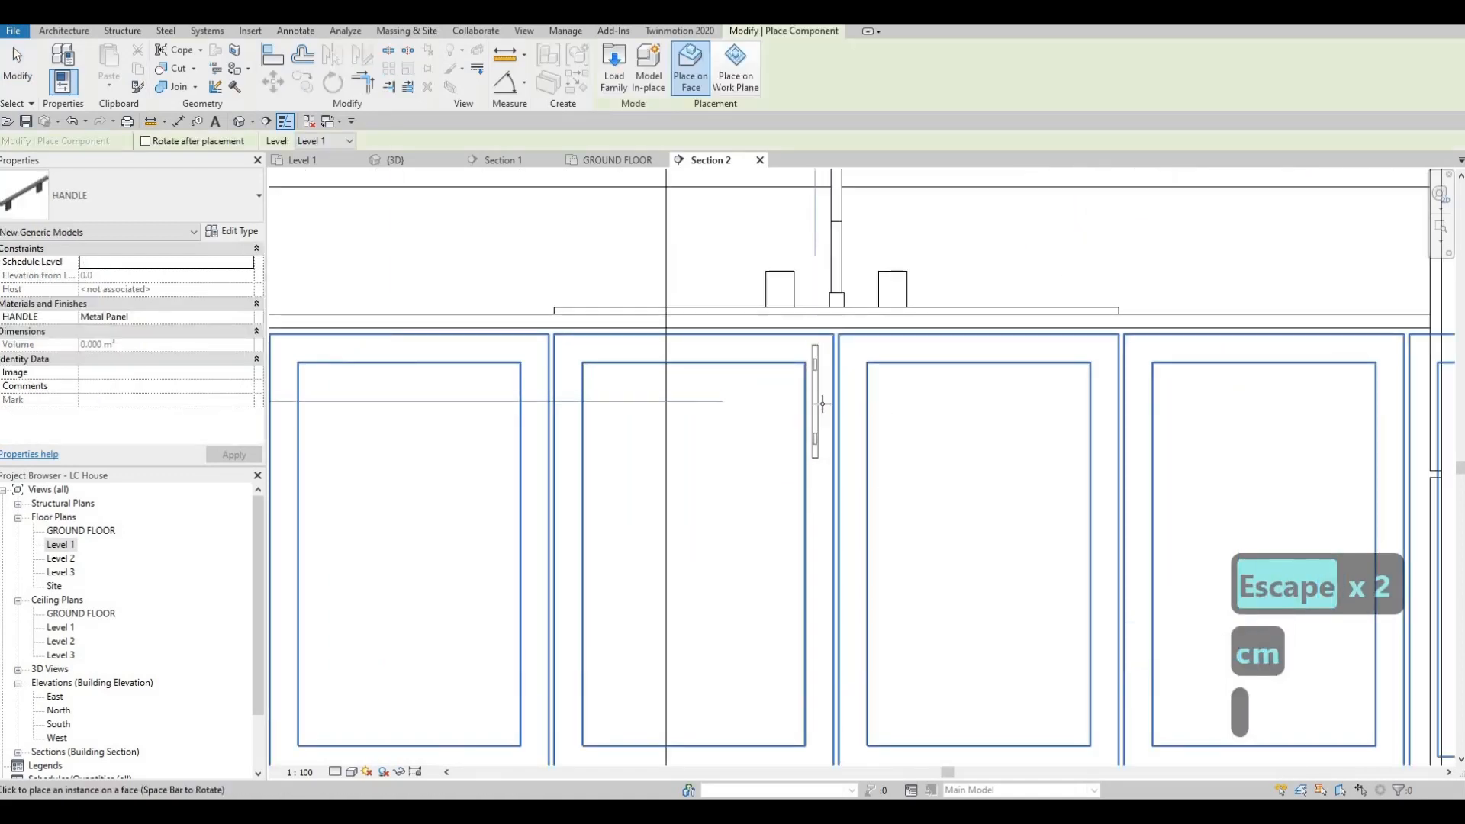
left_click(820, 404)
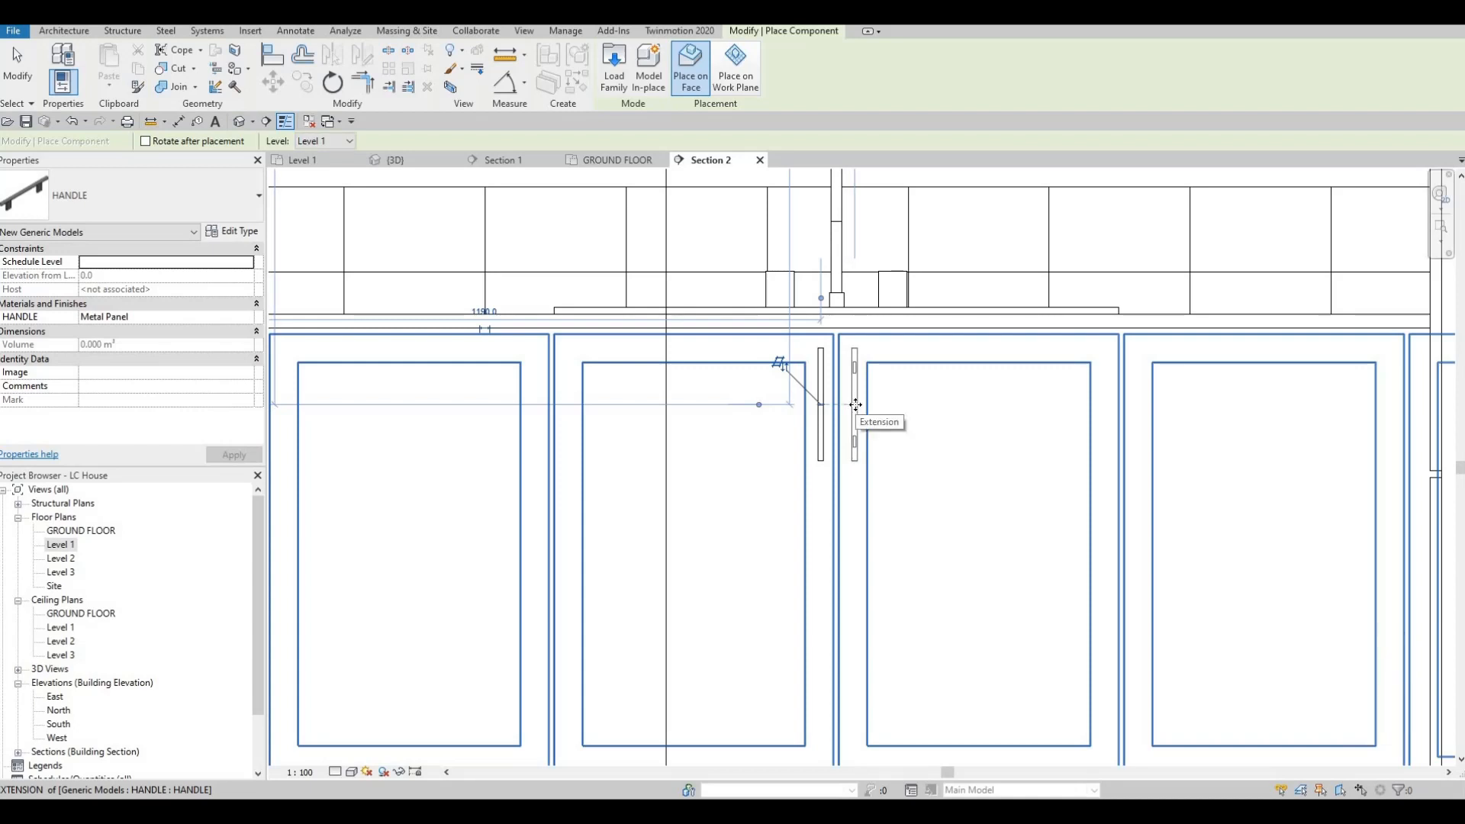
left_click(855, 405)
scroll(853, 404, "down", 2)
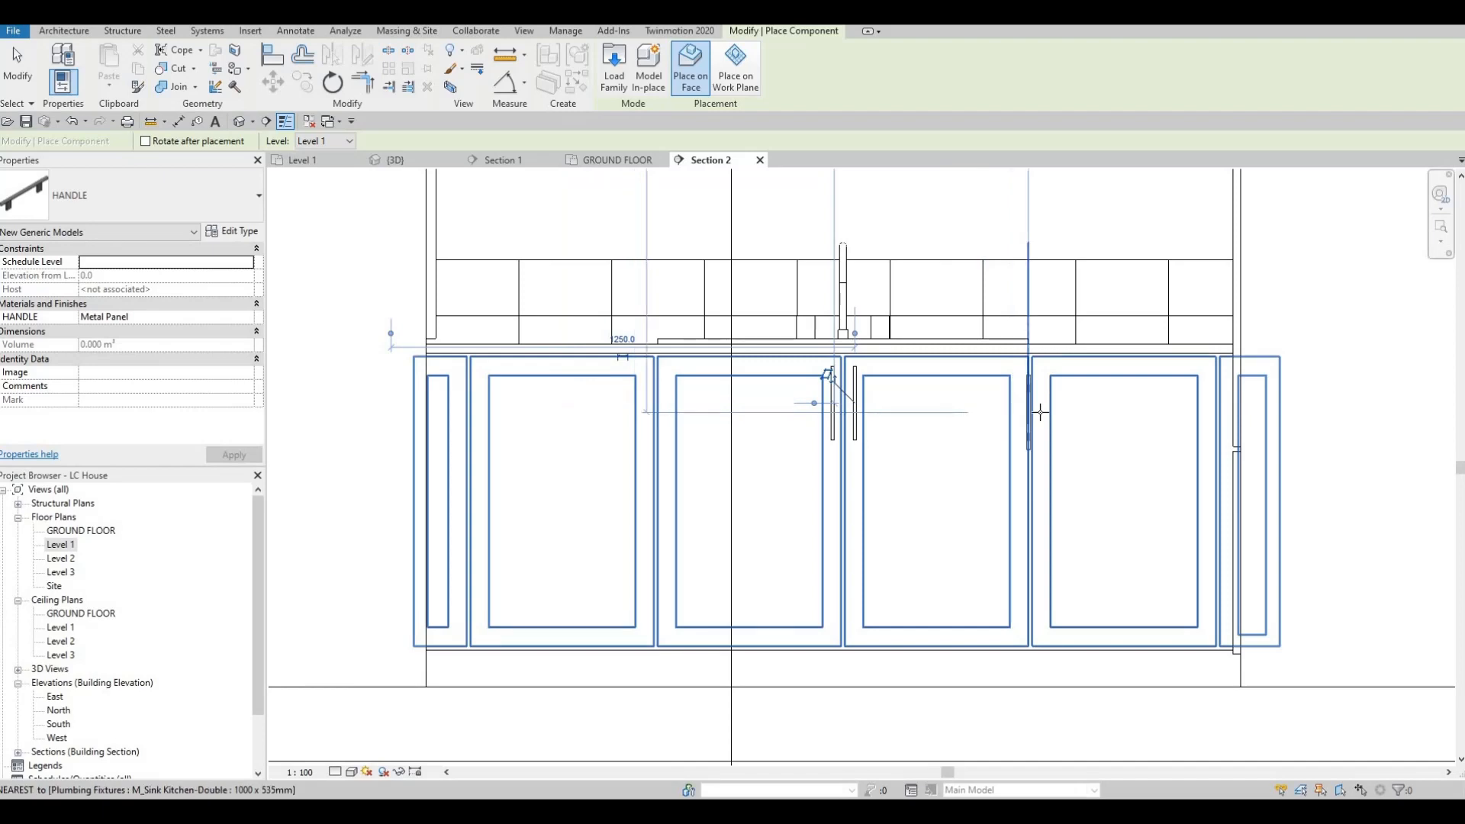
key("Escape")
key("Escape")
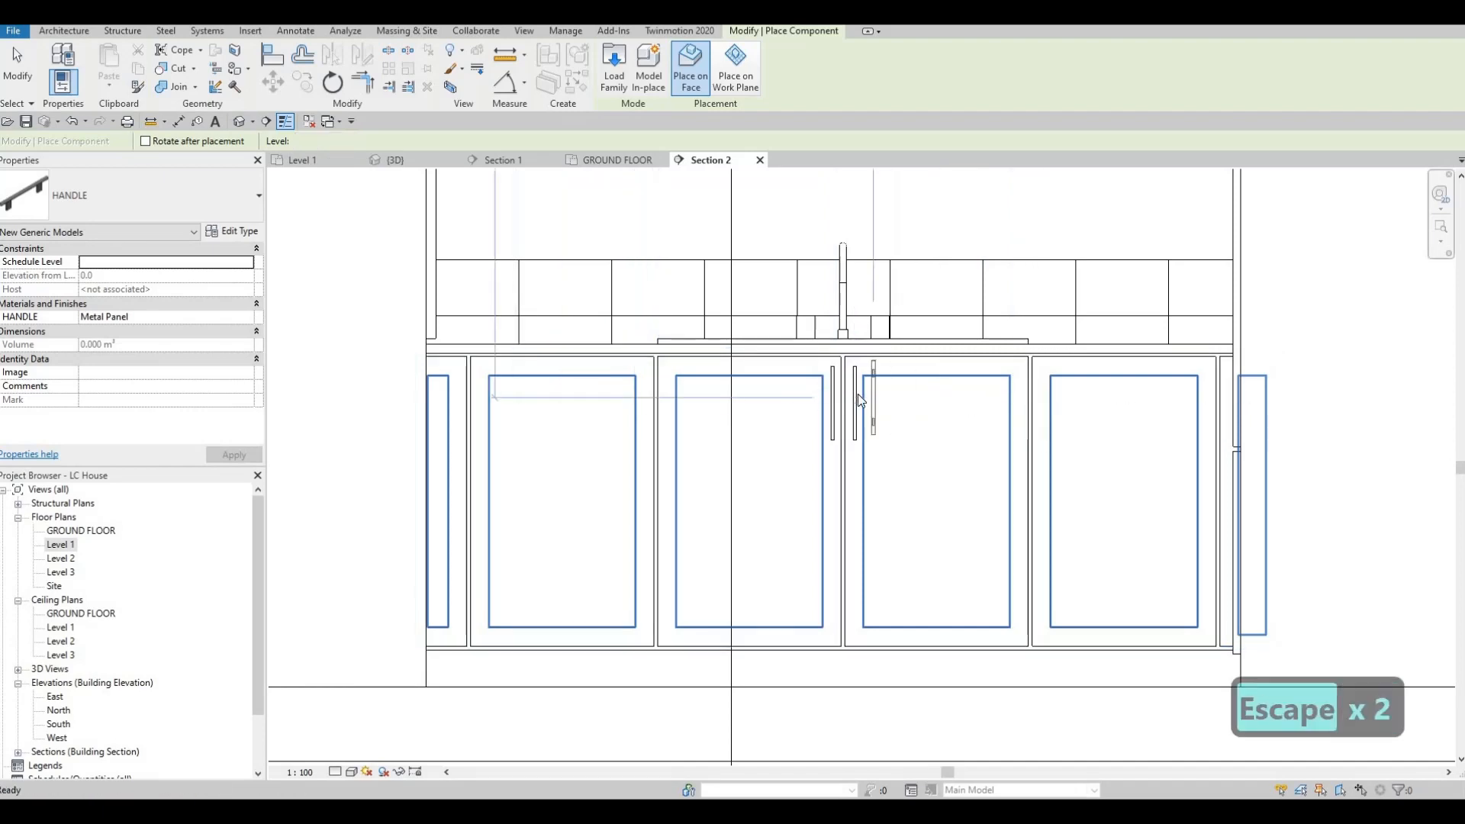
Step: Copy the third wide sink base door's upright handle to the matching stile of the fourth wide door
left_click(856, 393)
key("c")
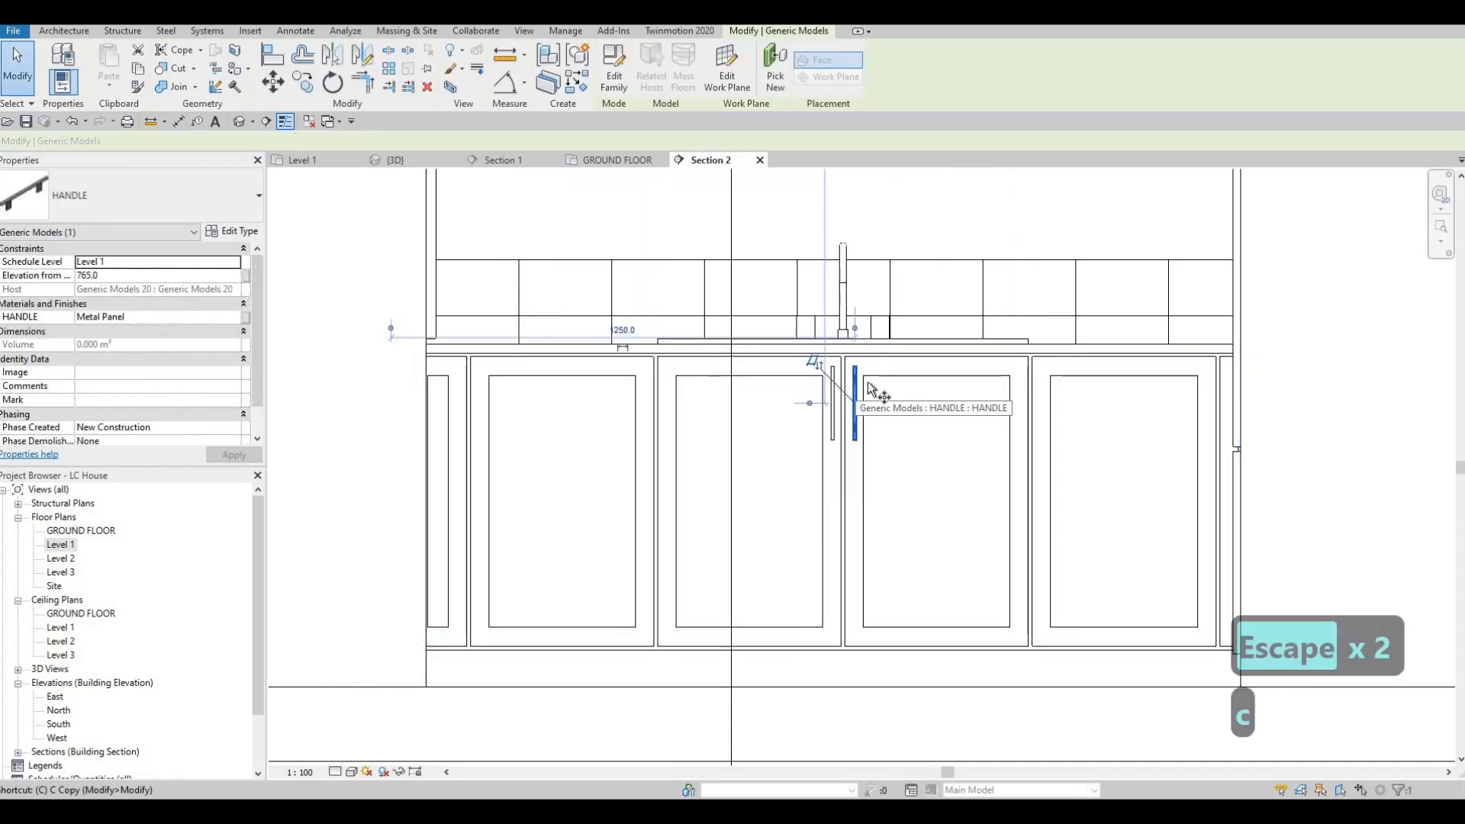
key("o")
left_click(1047, 380)
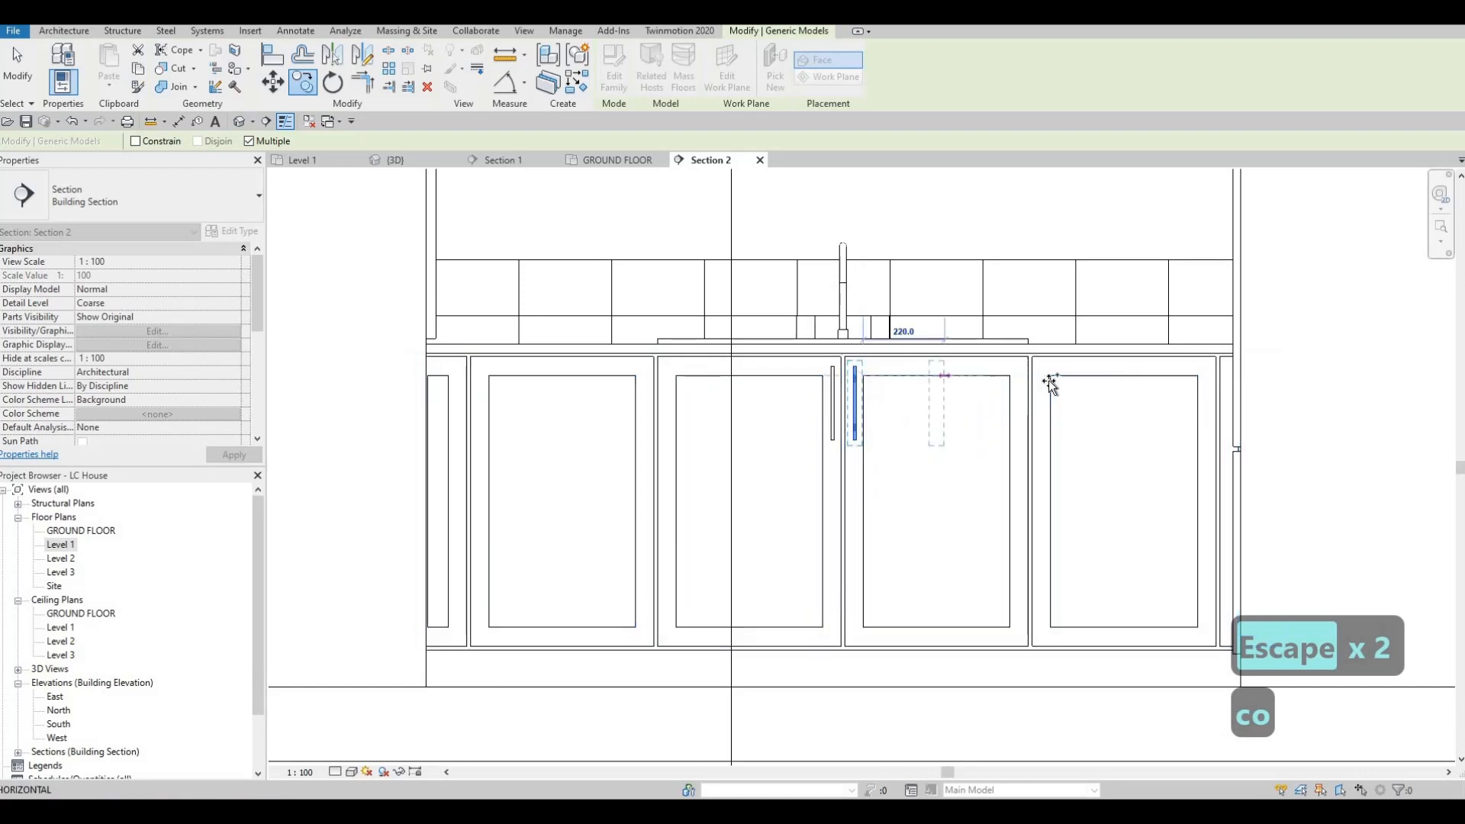
Step: Copy the second wide sink base door's upright handle to the matching stile of the first wide door
left_click(834, 393)
key("Escape")
key("Escape")
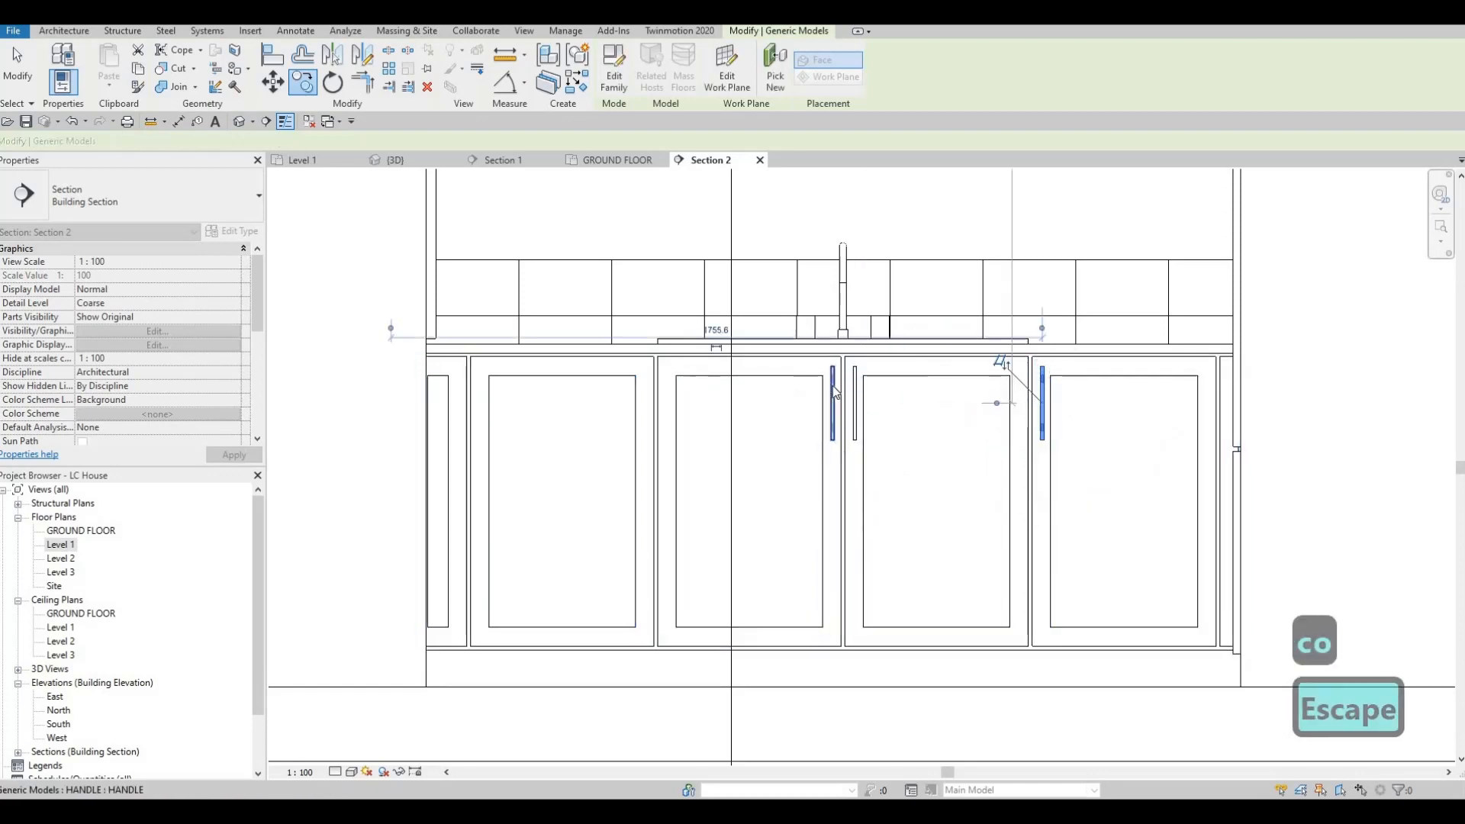
key("c")
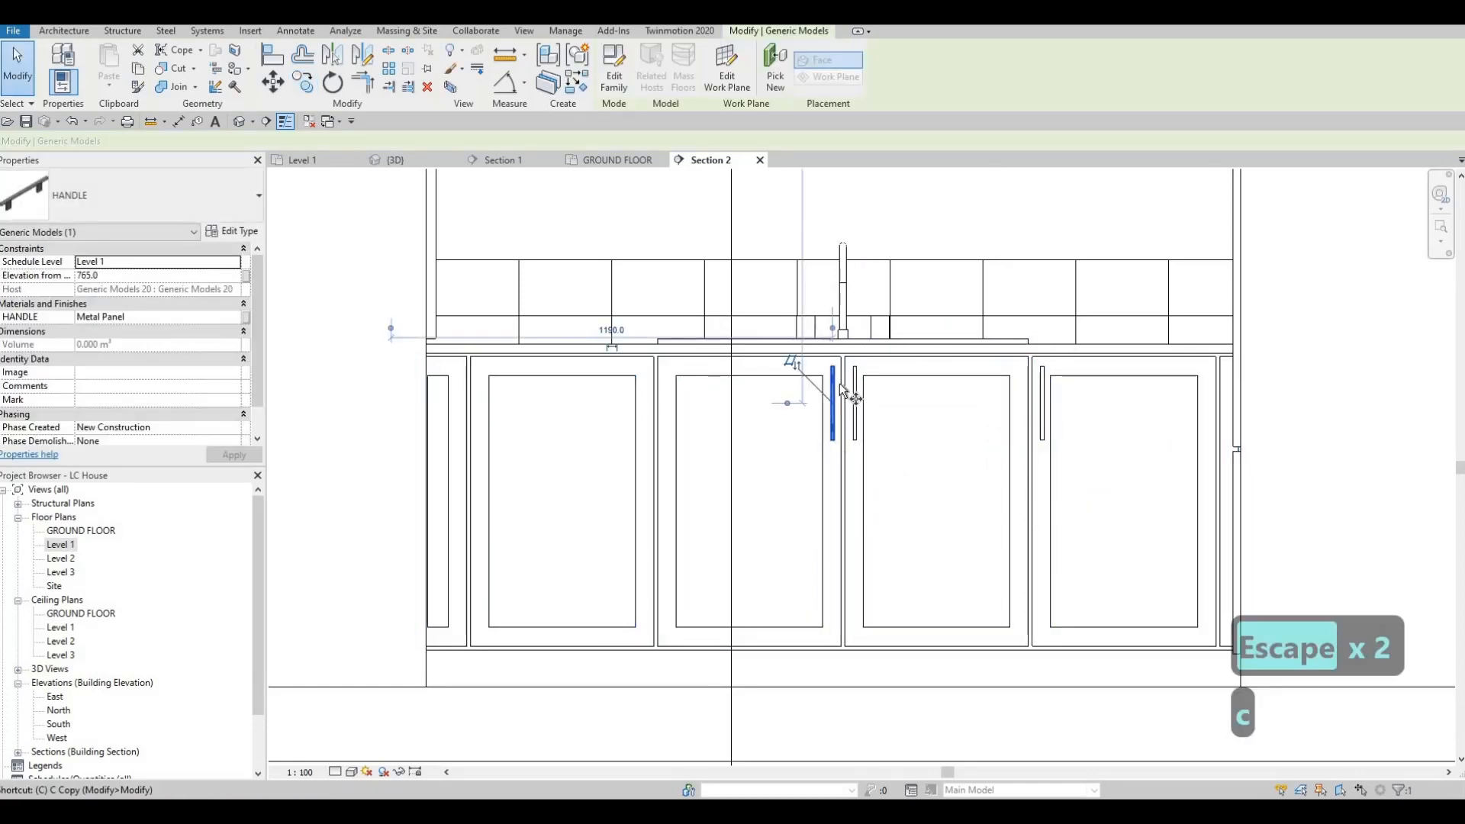
key("o")
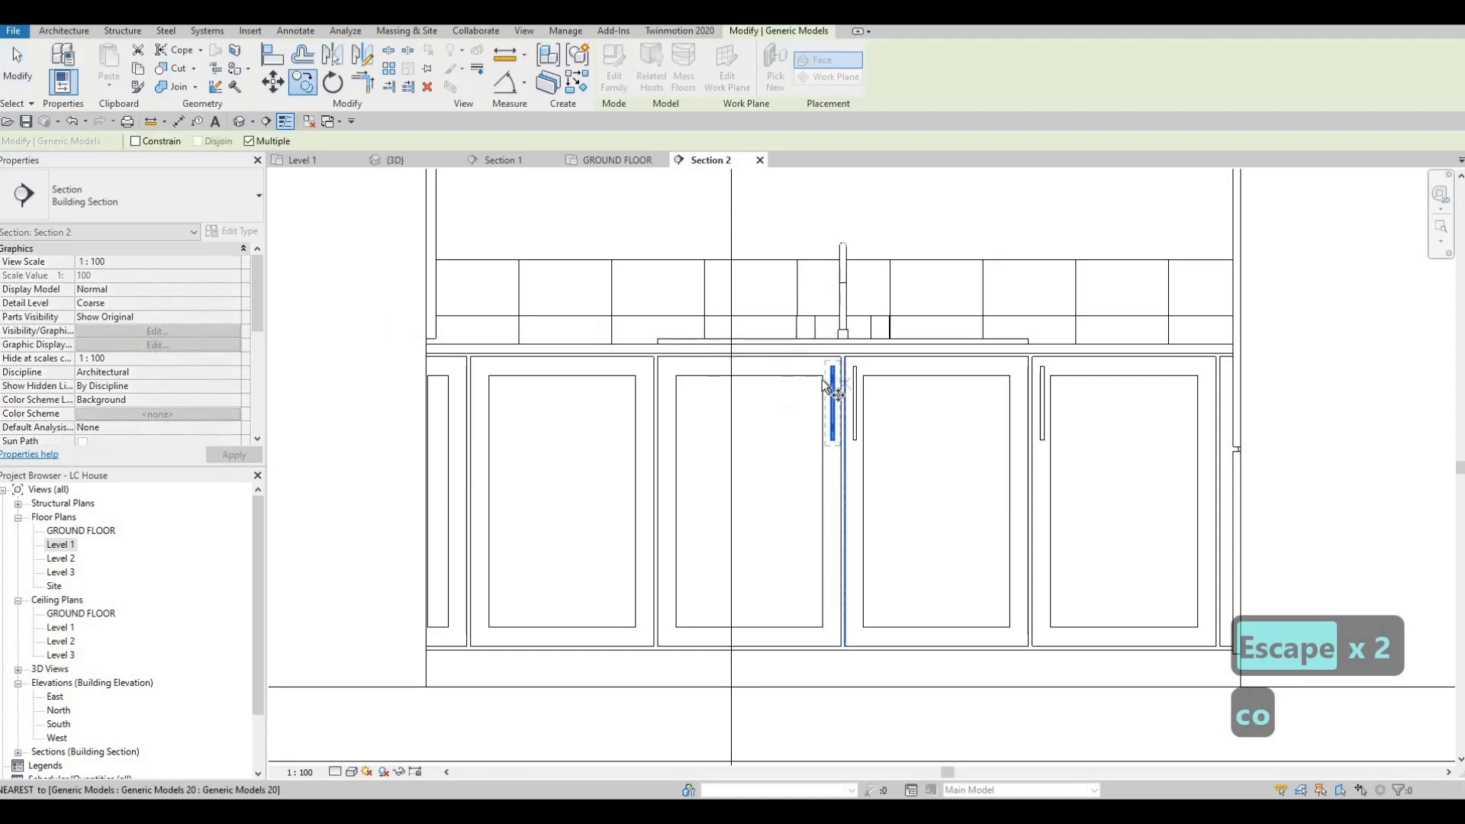
left_click(636, 375)
key("Escape")
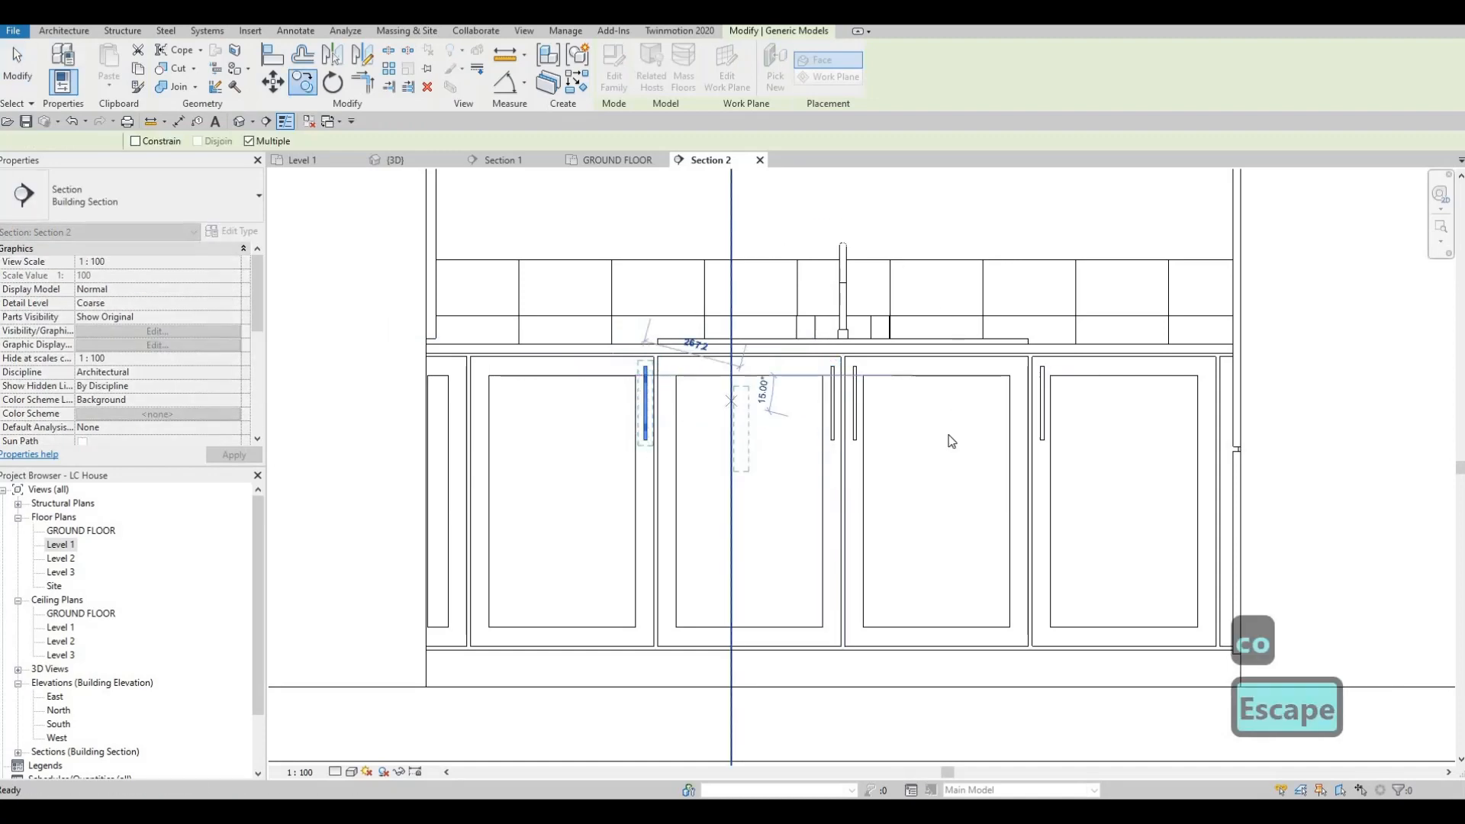
key("Escape")
key("Escape")
Step: In the Level 1 plan, flip the kitchen section line to face the opposite cabinet run and open Section 1
scroll(951, 441, "down", 3)
scroll(870, 383, "down", 3)
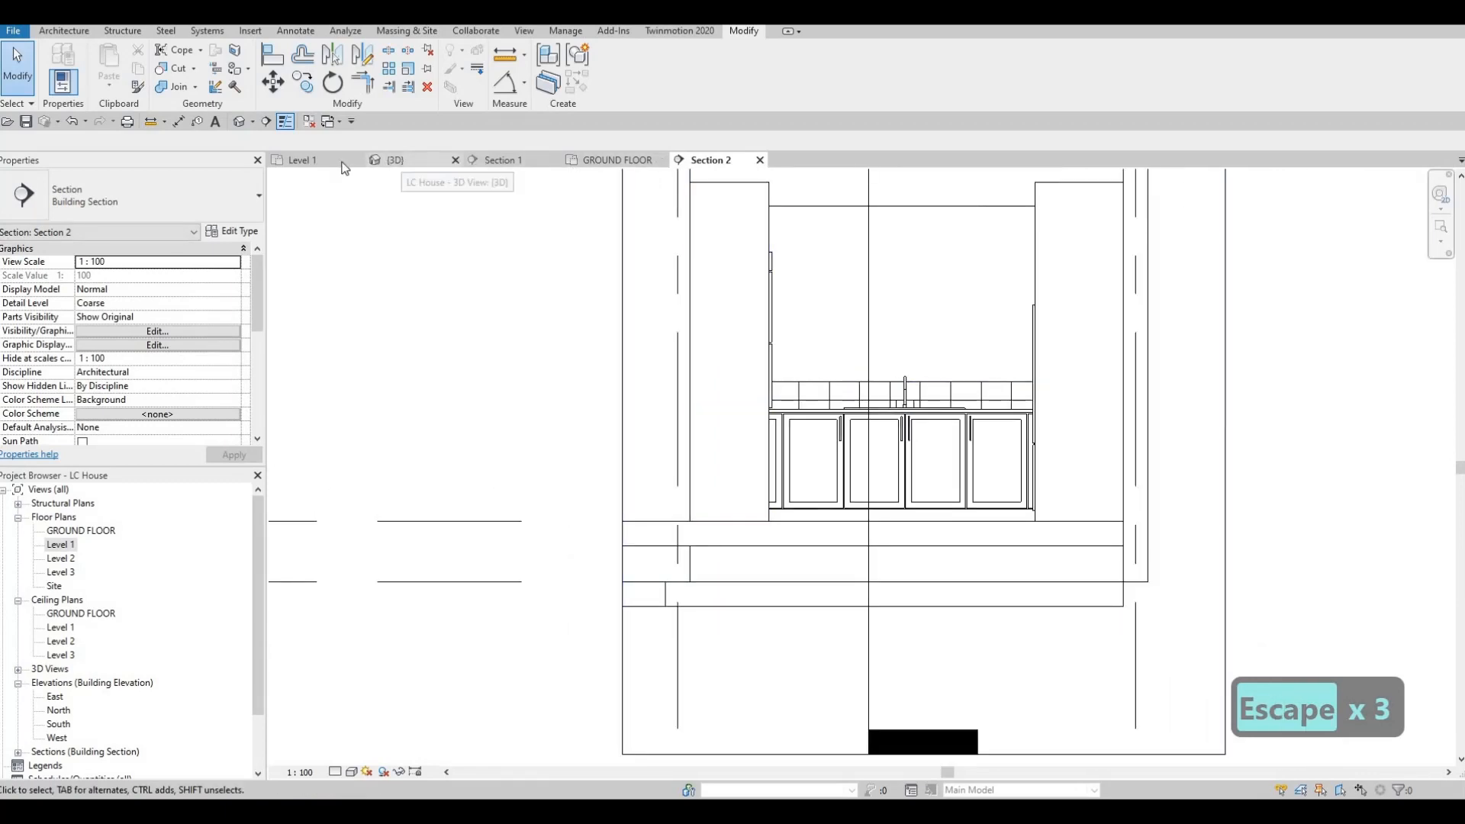
scroll(704, 312, "down", 2)
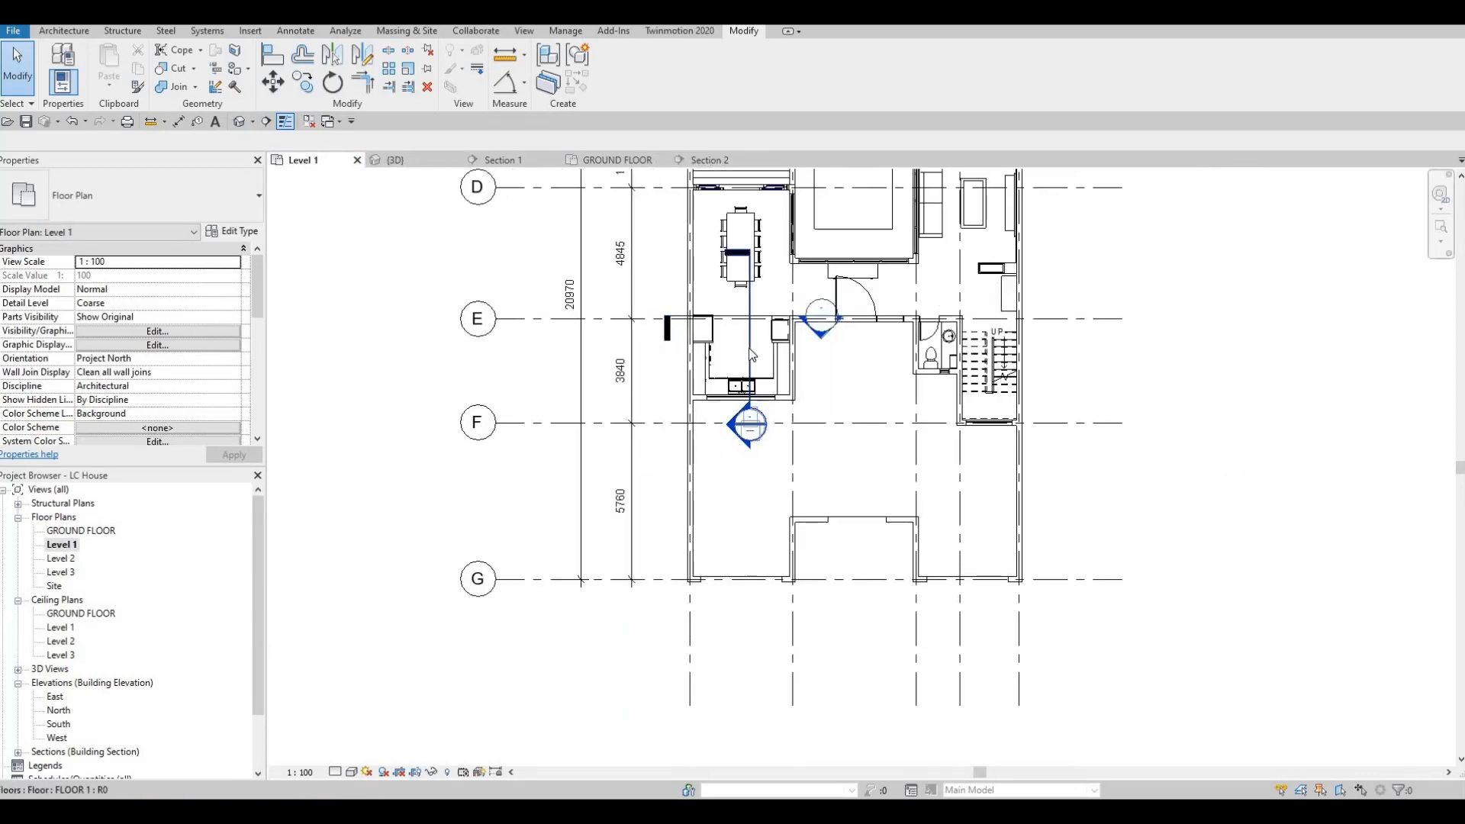
left_click(777, 395)
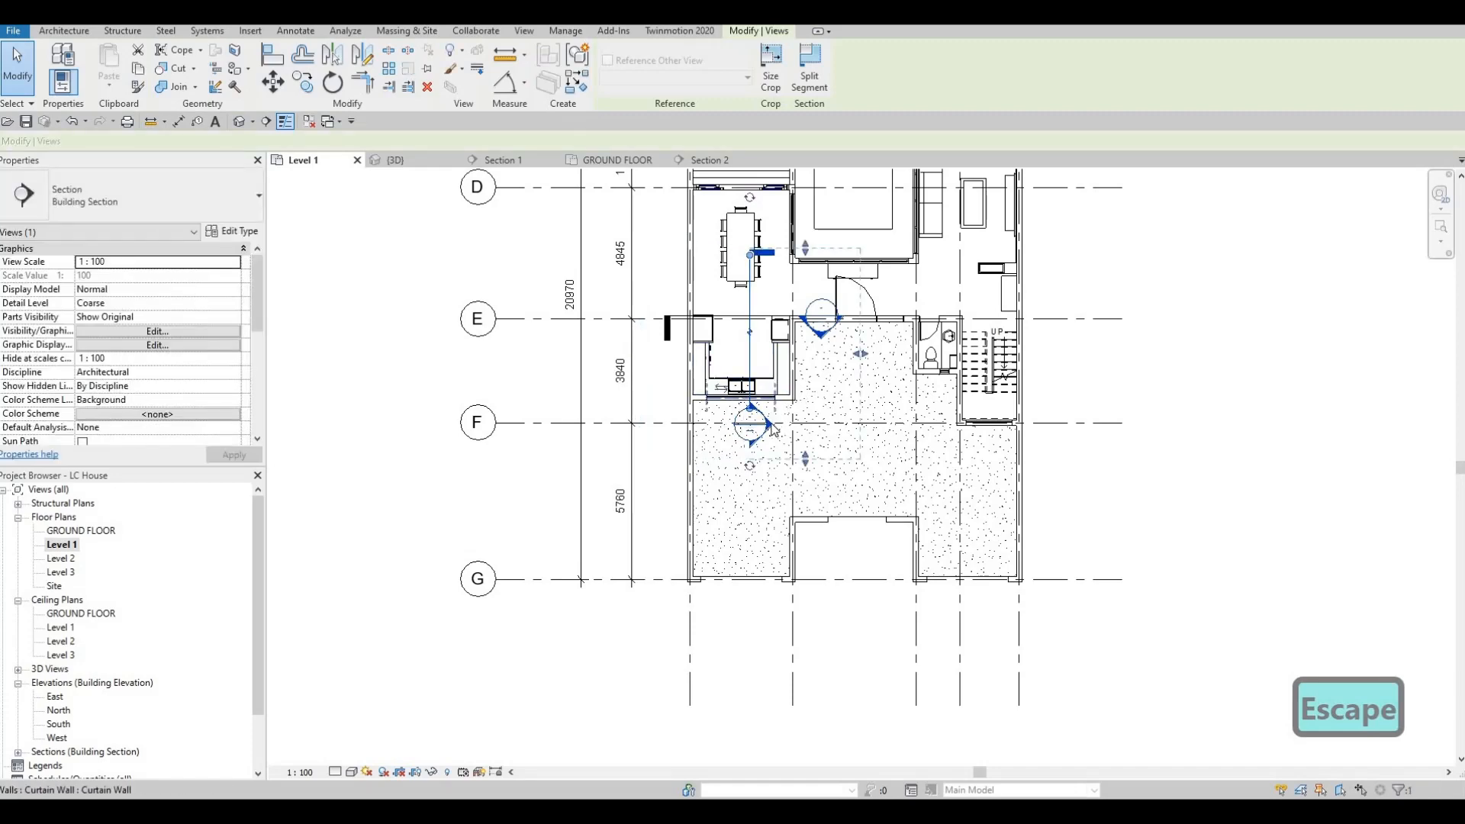
key("Escape")
double_click(770, 427)
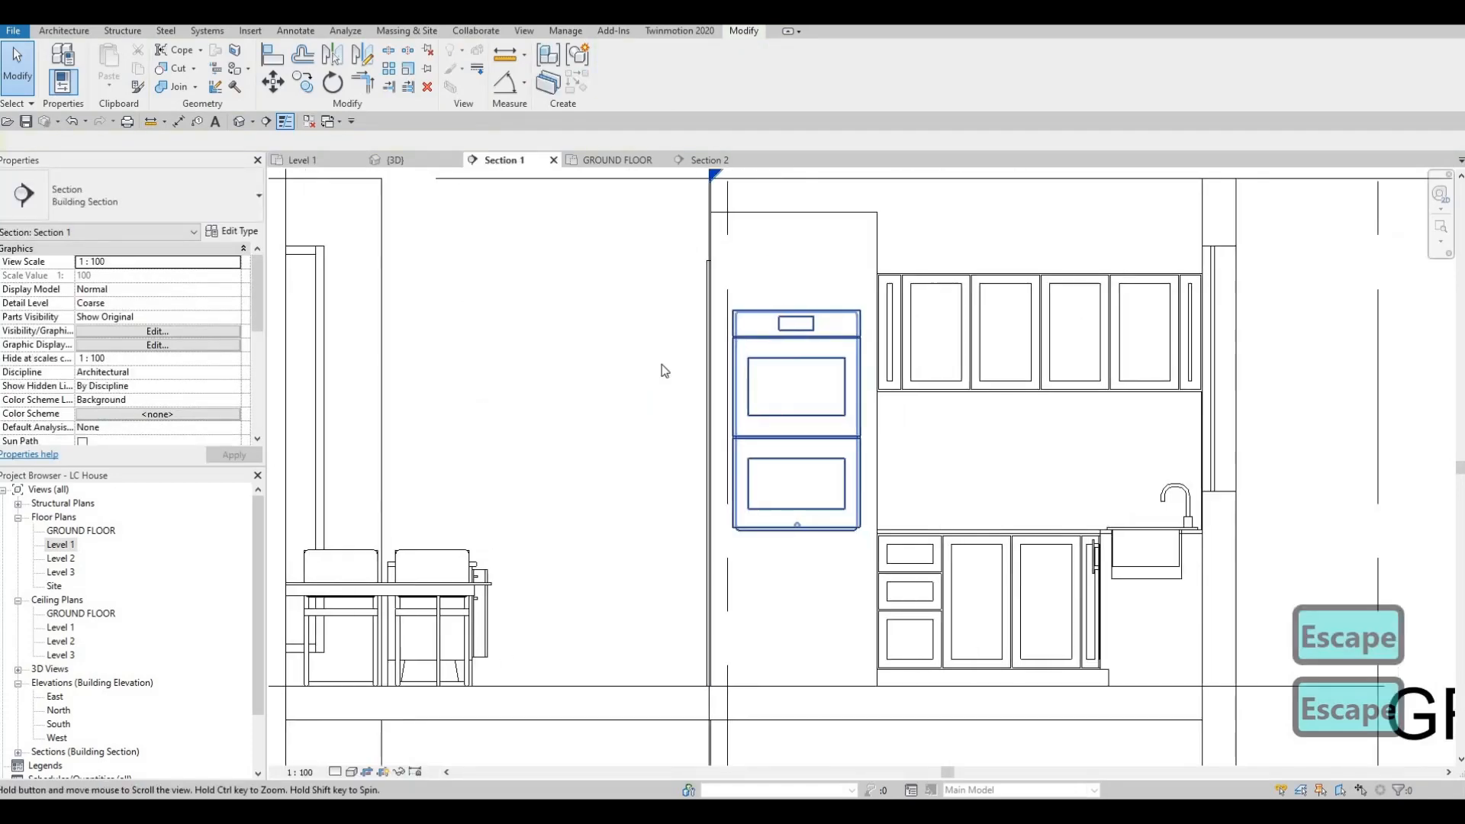
scroll(661, 363, "down", 2)
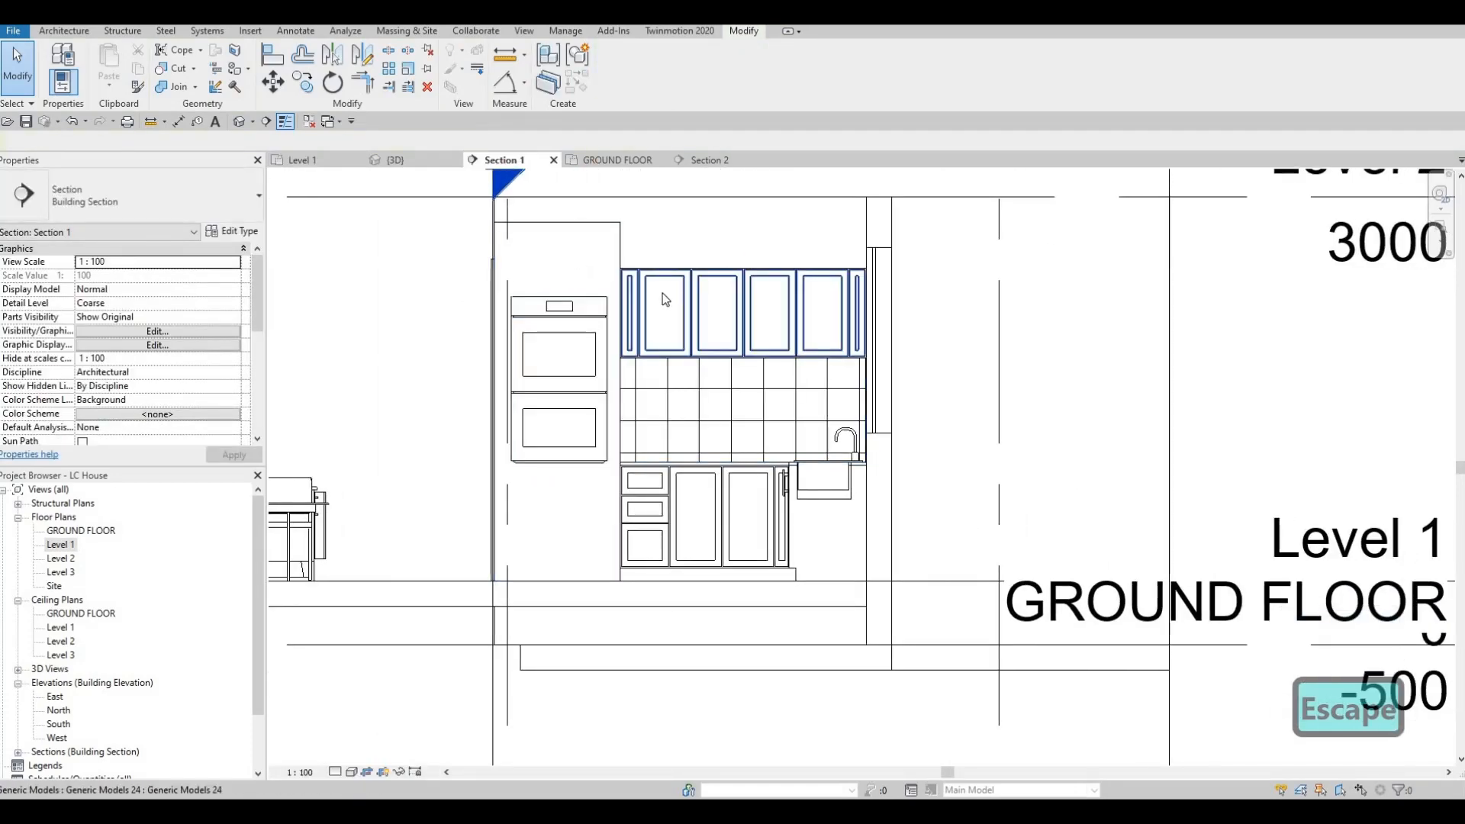
Step: Place two upright HANDLE components on the facing stiles of the first two wide upper cabinet doors, near the bottom of their panels
key("c")
key("m")
scroll(706, 313, "up", 4)
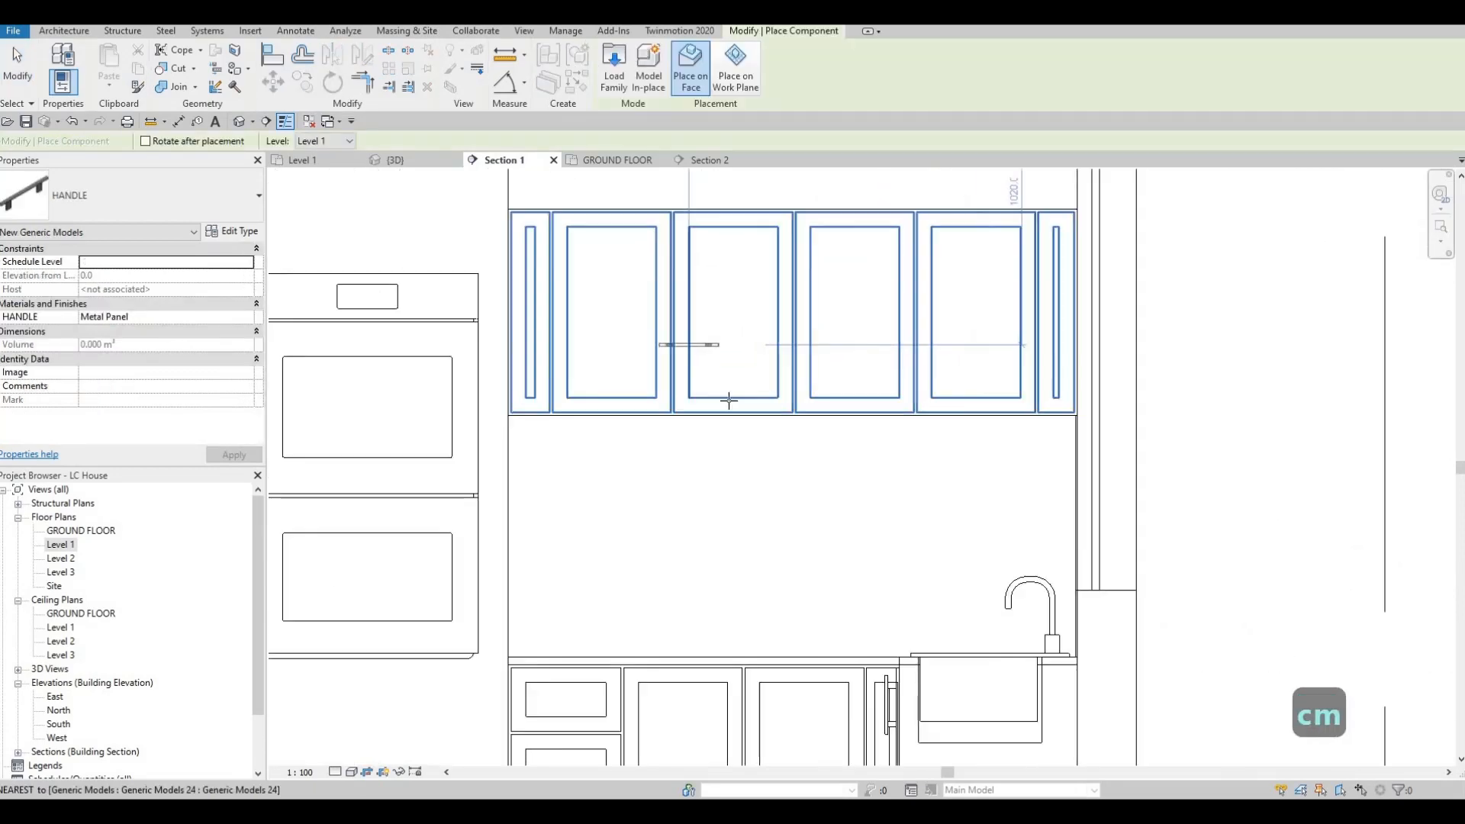
scroll(744, 386, "up", 3)
middle_click_drag(746, 388, 726, 336)
scroll(729, 337, "down", 5)
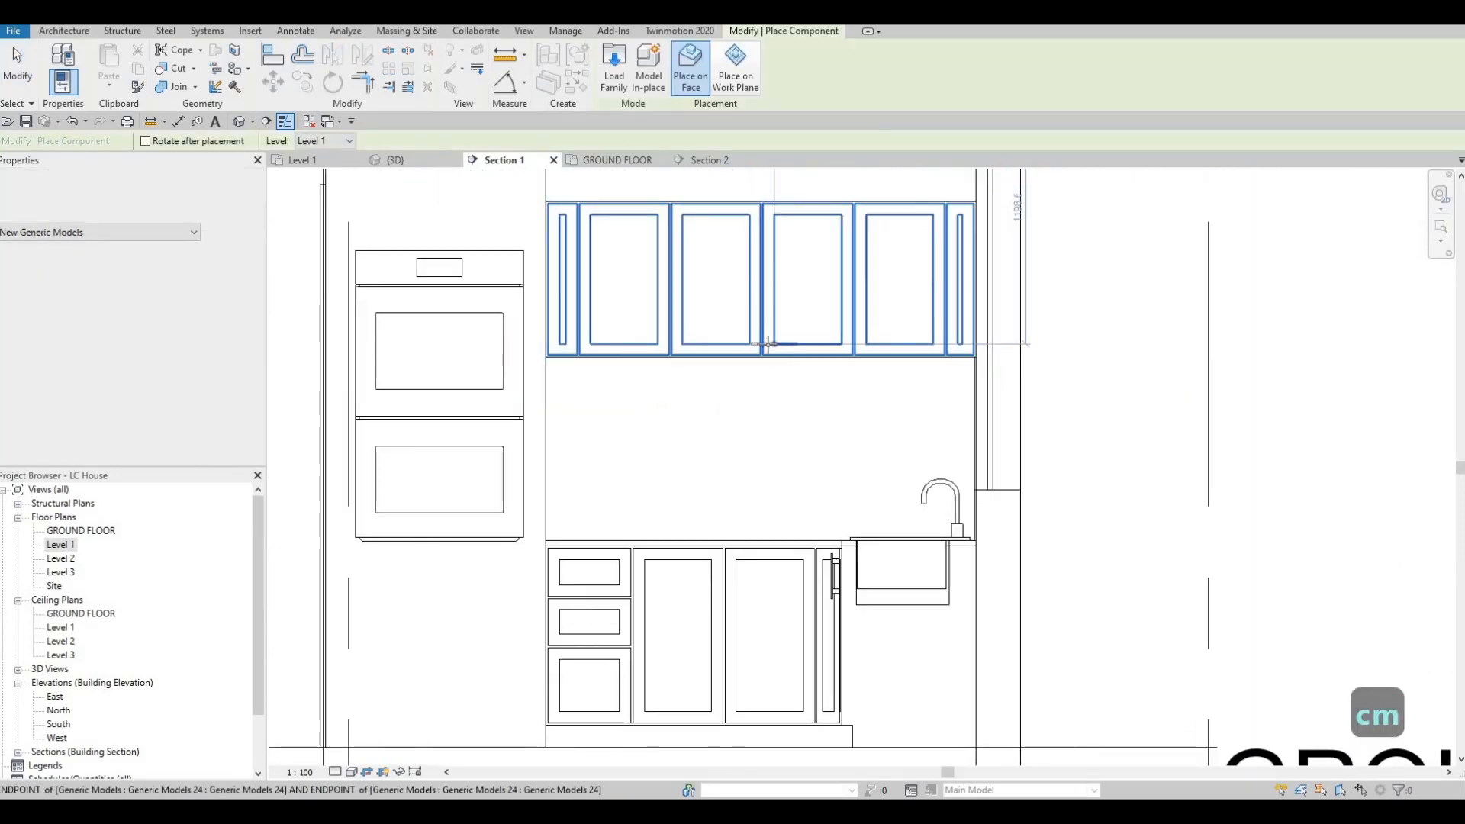
scroll(767, 351, "up", 5)
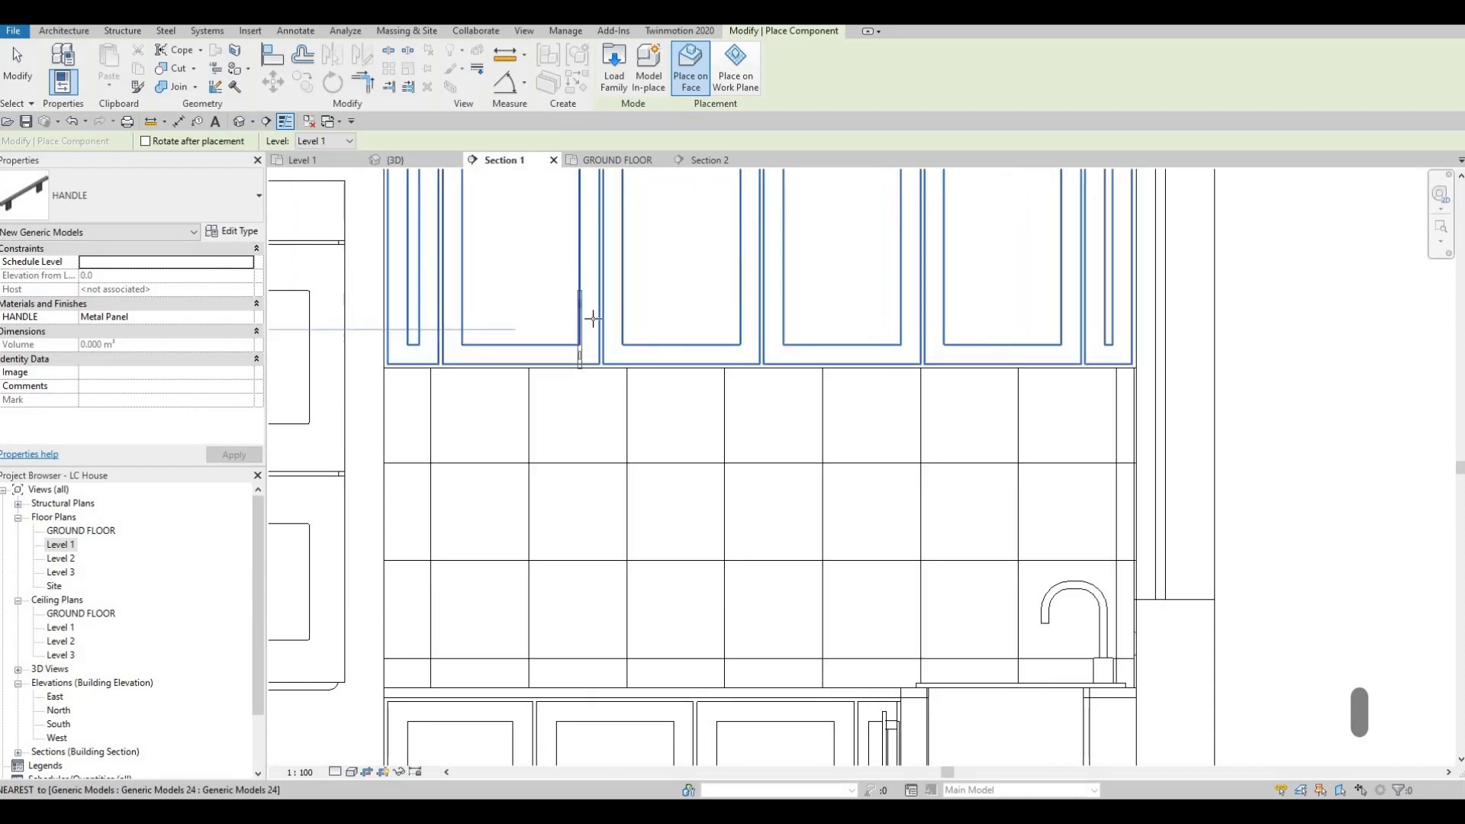
scroll(589, 313, "up", 2)
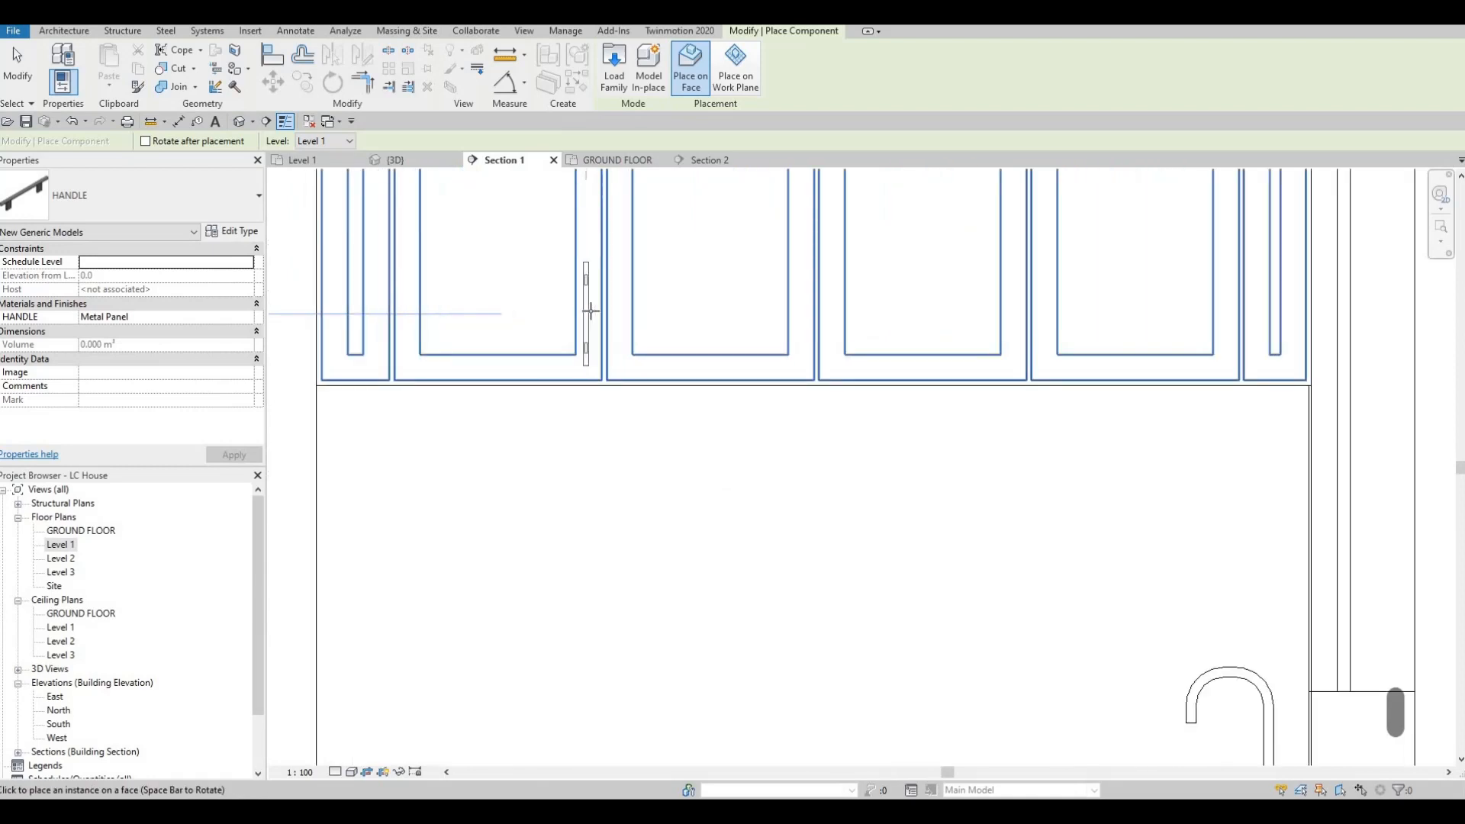
scroll(589, 304, "up", 2)
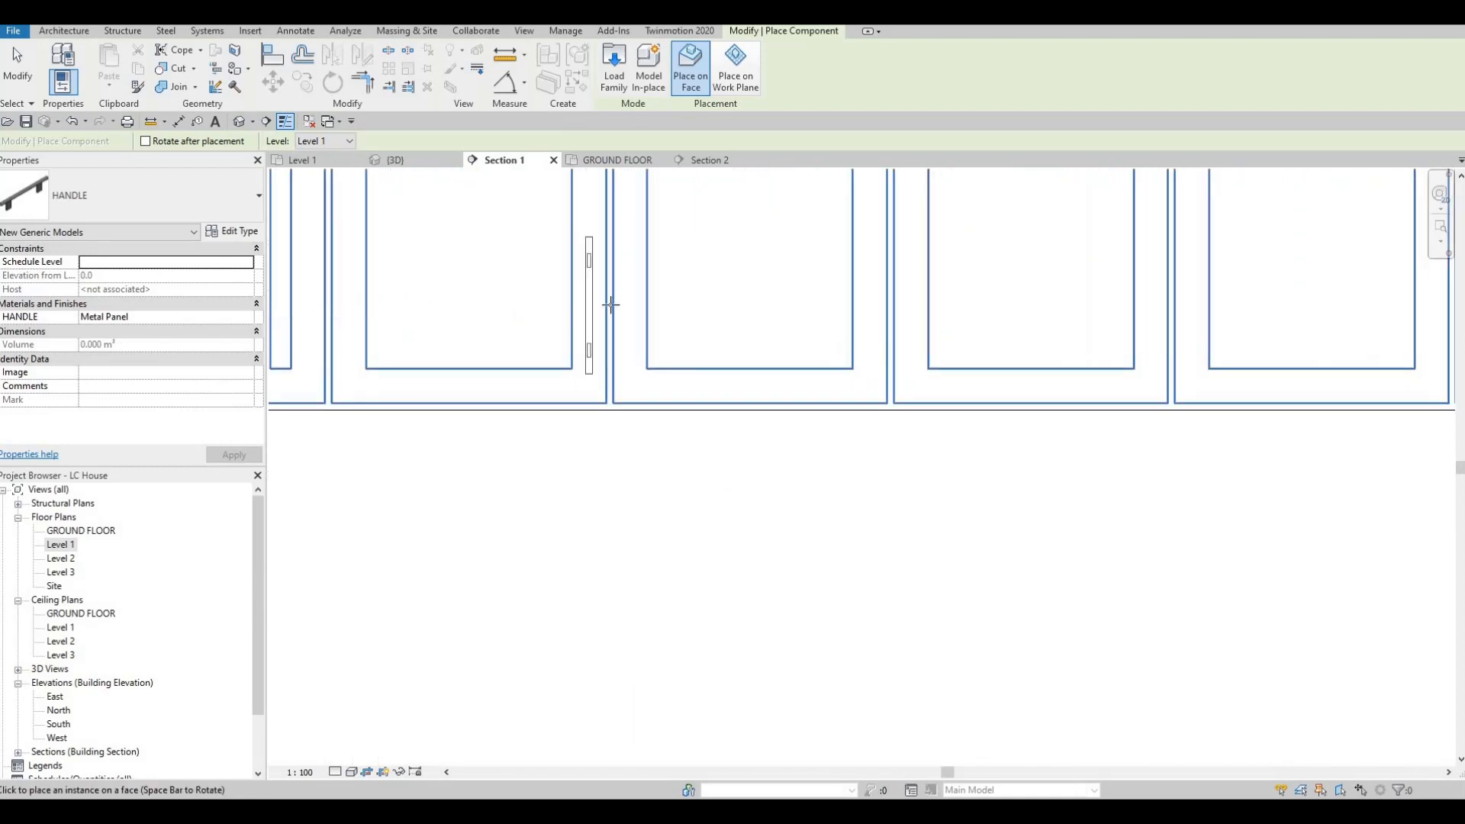
left_click(589, 304)
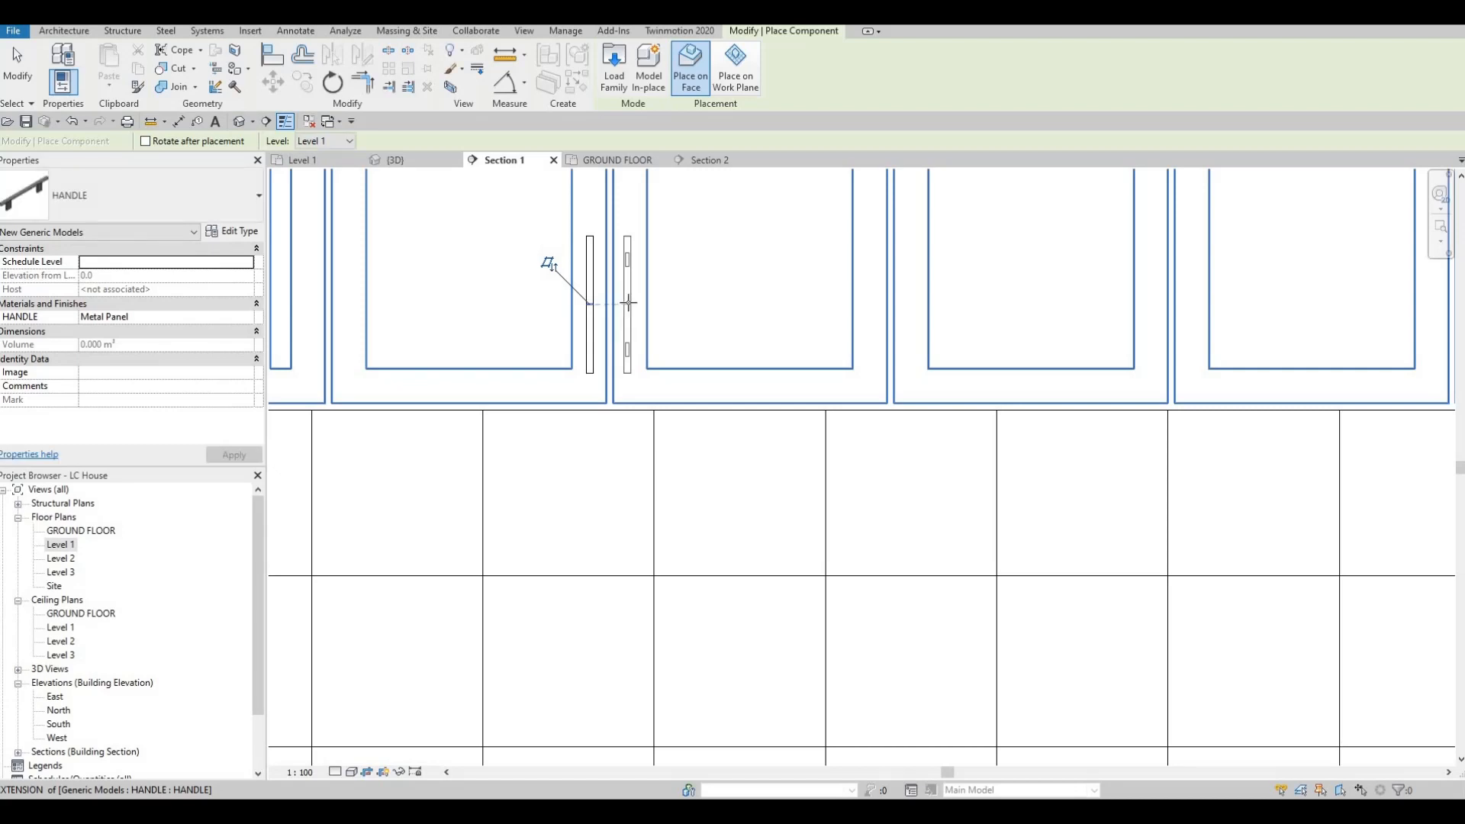
key("Escape")
key("Escape")
key("Escape")
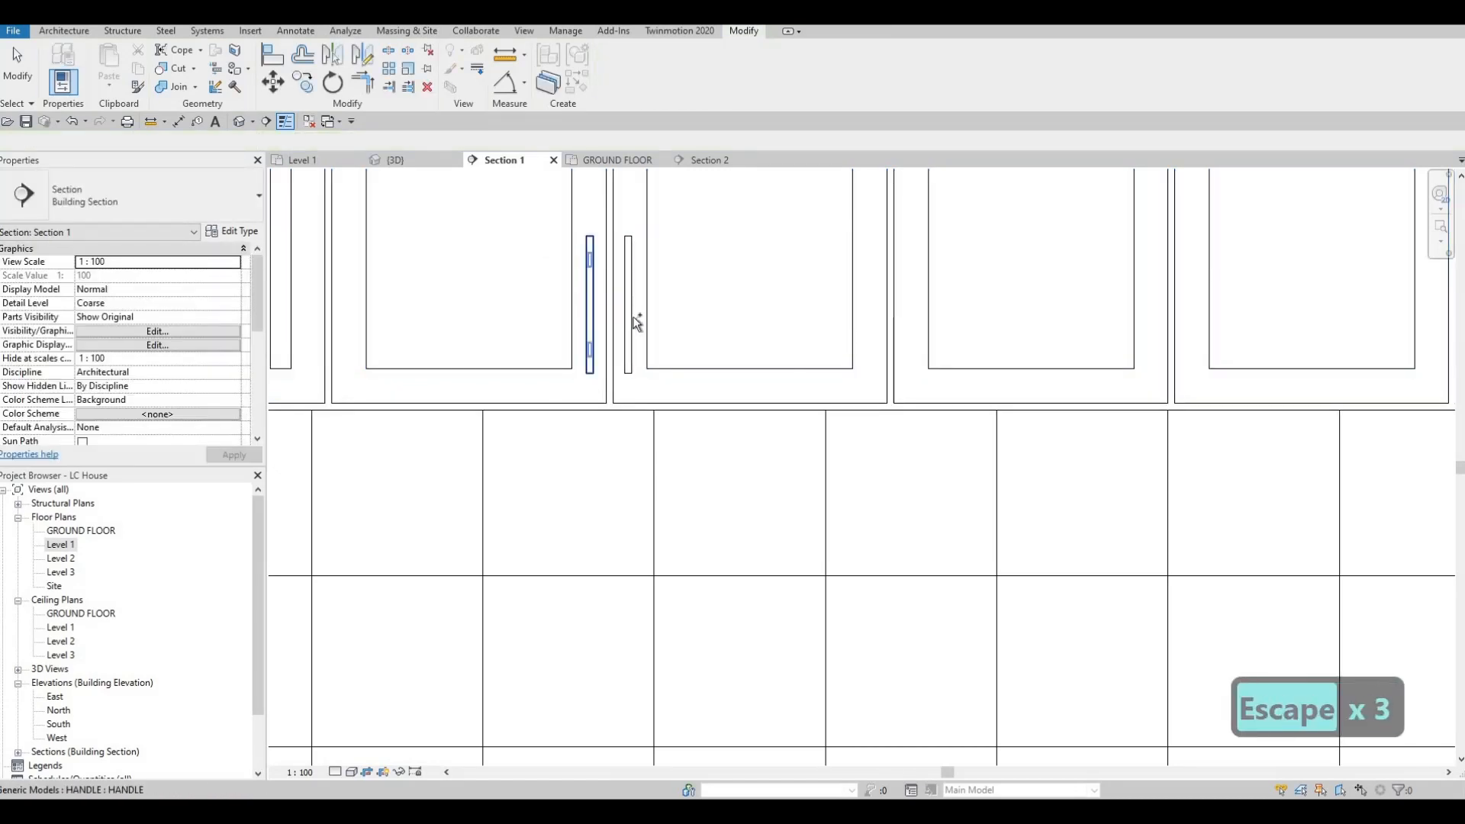
Step: Copy the pair of upright handles to the facing stiles of the third and fourth wide upper cabinet doors
left_click(630, 318)
key("c")
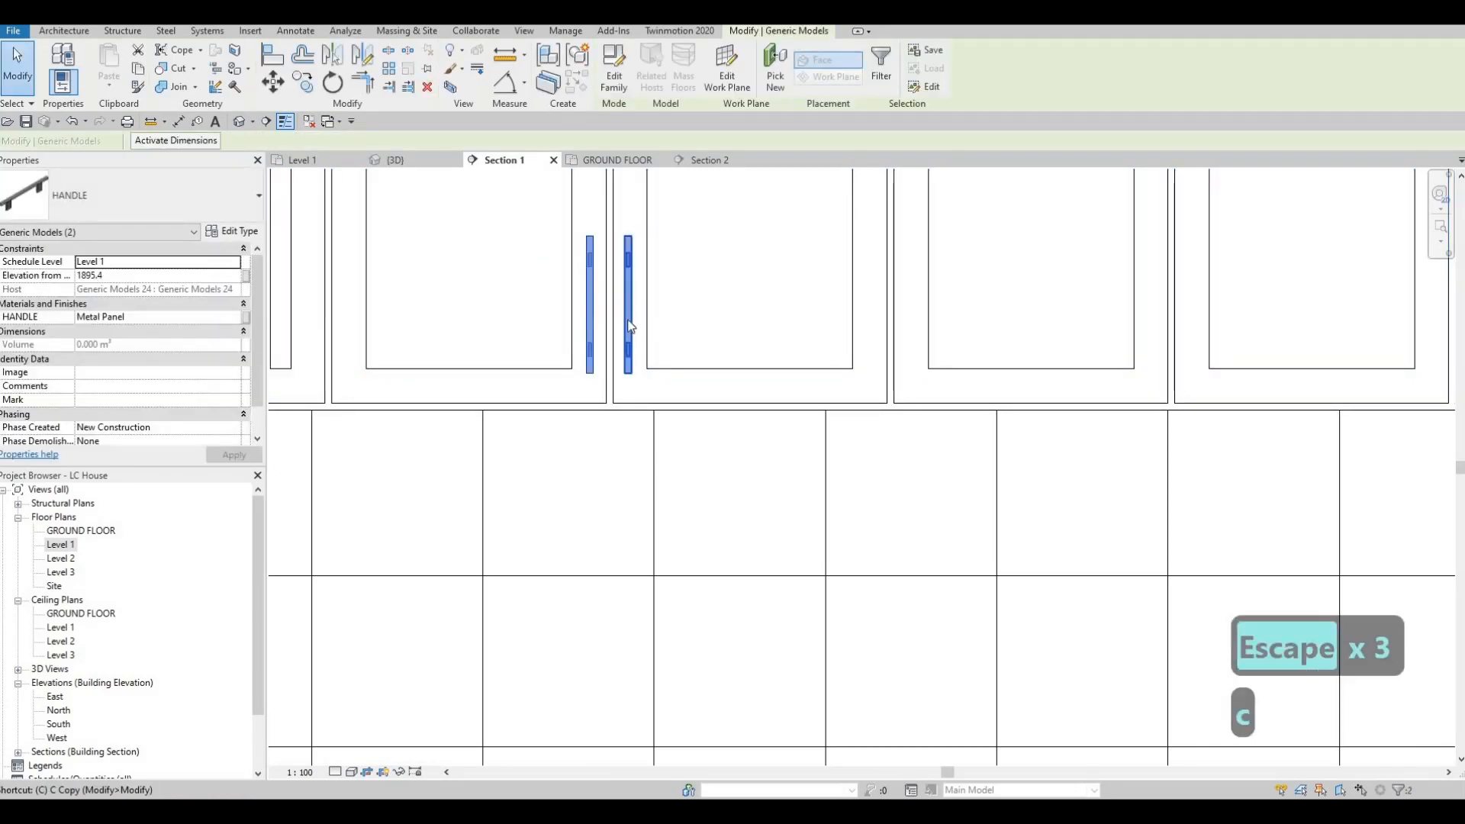
key("l")
key("Escape")
key("Escape")
key("Escape")
left_click(628, 299, "ctrl")
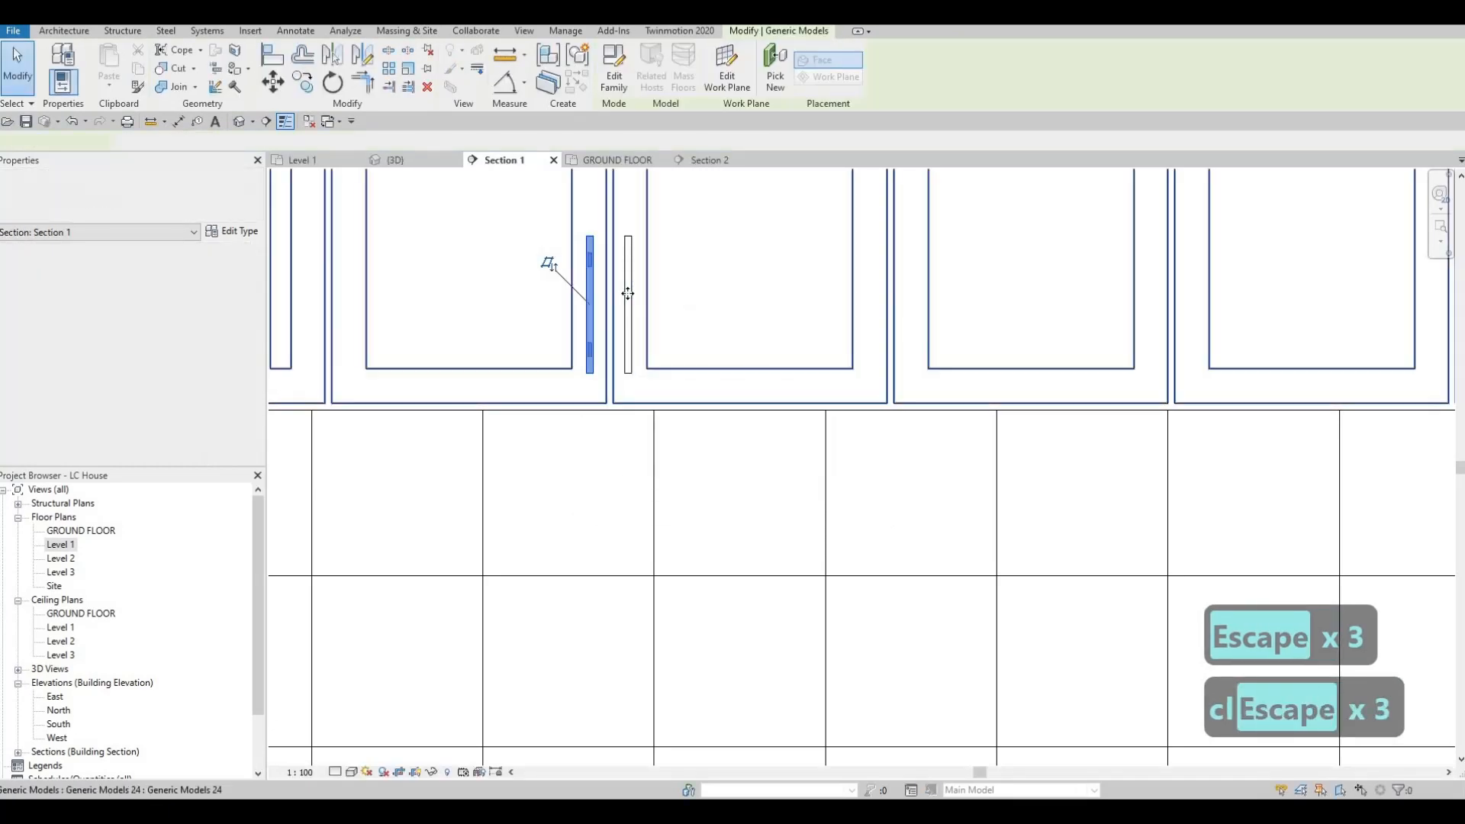
key("c")
key("o")
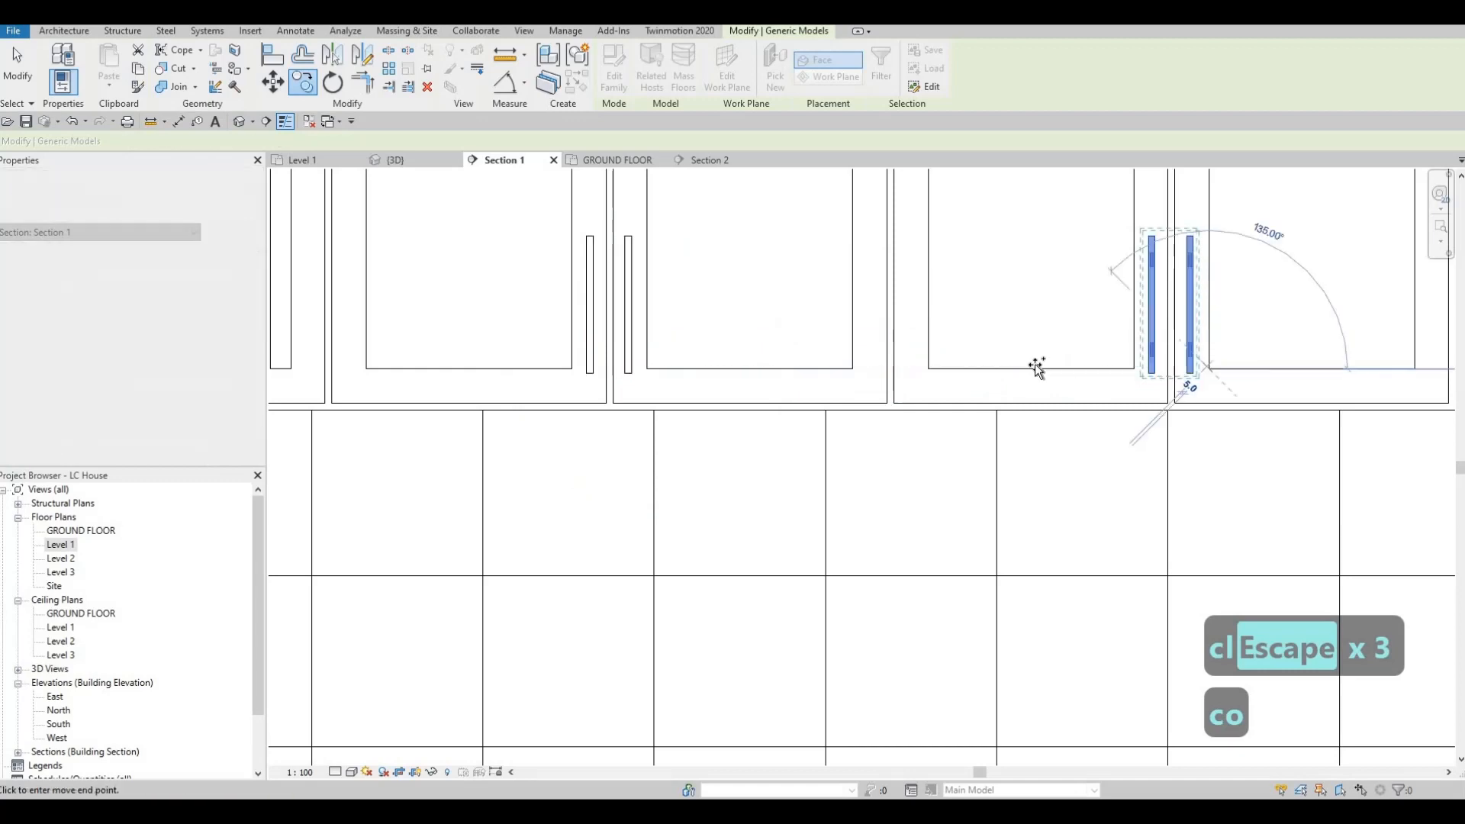
scroll(840, 298, "down", 3)
key("Escape")
key("Escape")
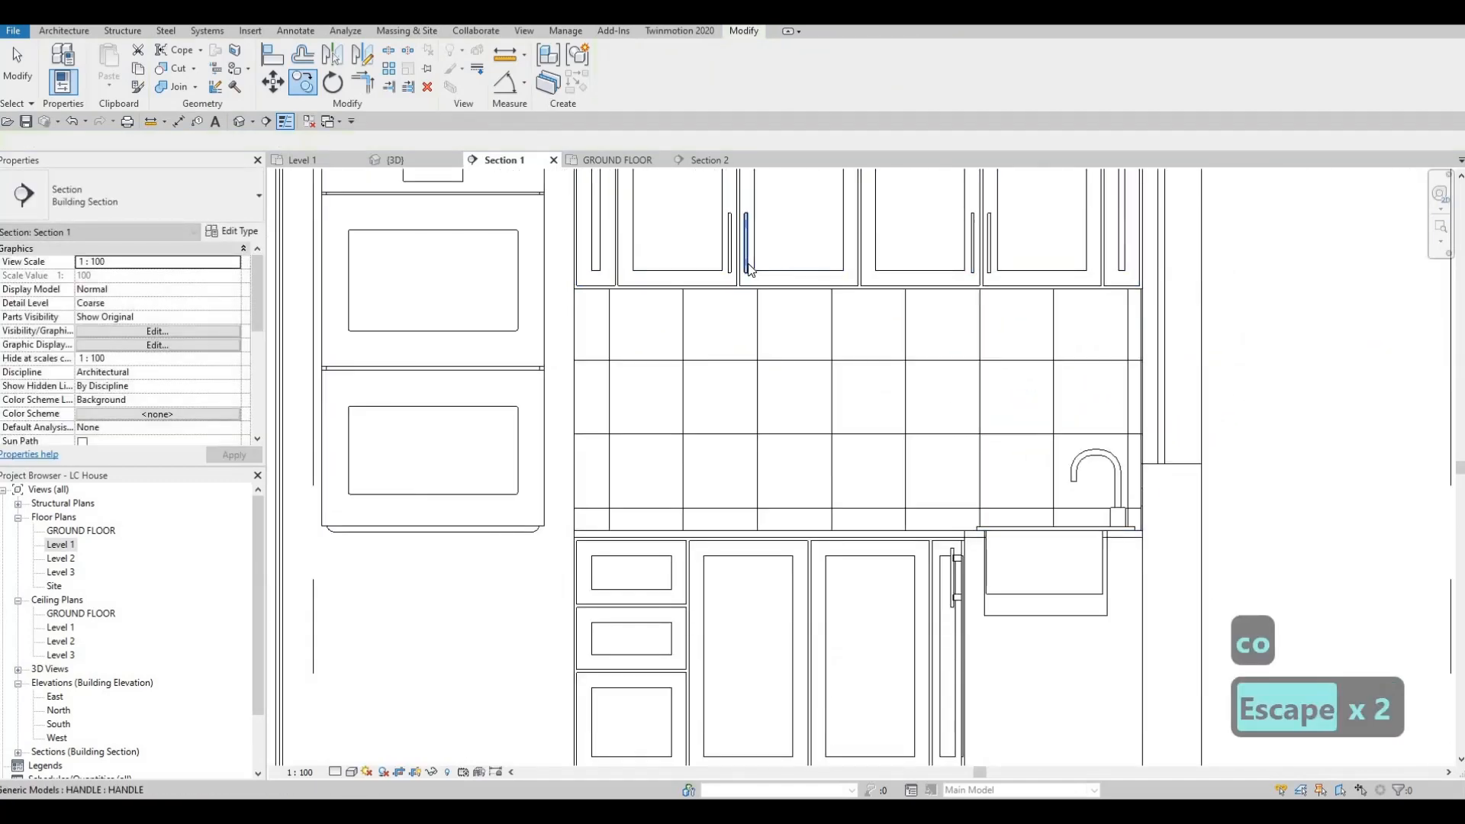
Step: Place two upright handles on the facing stiles of the two wide base cabinet doors, near the top
left_click(747, 265)
key("c")
key("s")
middle_click_drag(647, 467, 668, 326)
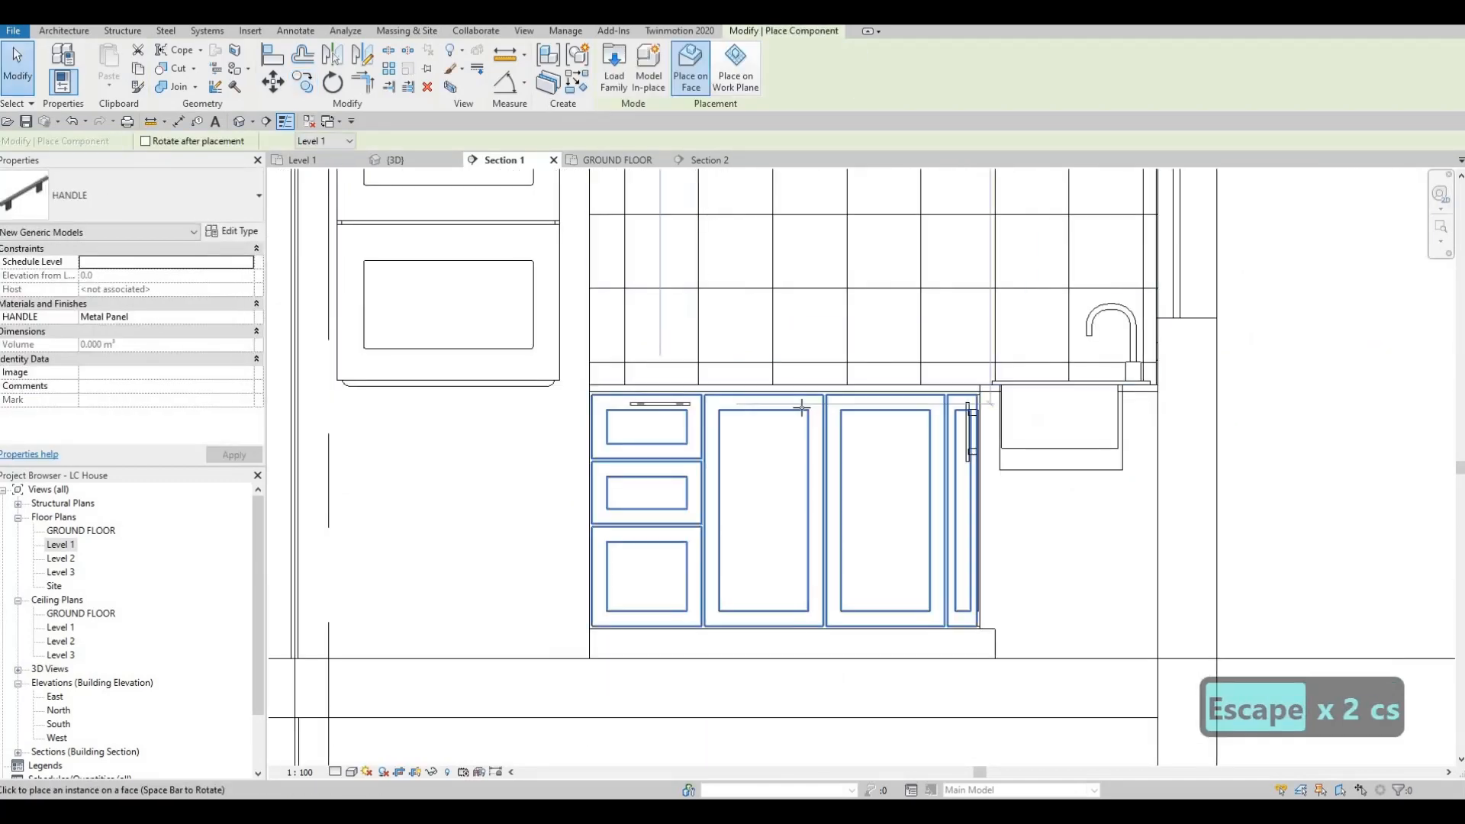
scroll(976, 451, "up", 4)
scroll(984, 471, "up", 2)
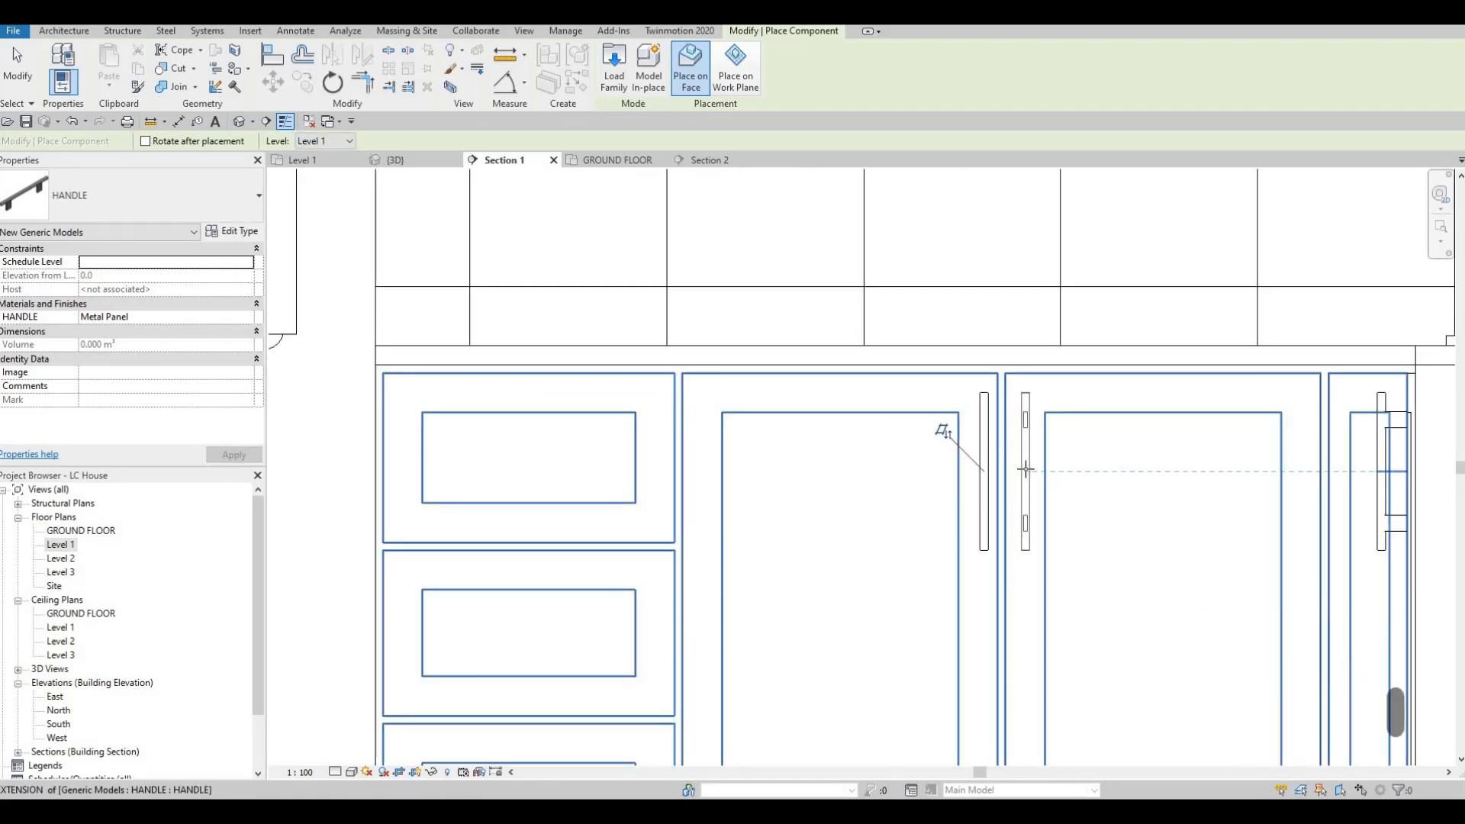
left_click(996, 467)
key("Escape")
key("Escape")
Step: Nudge the first wide base door's handle two increments away from the neighbouring door to centre it on the stile
left_click(986, 467)
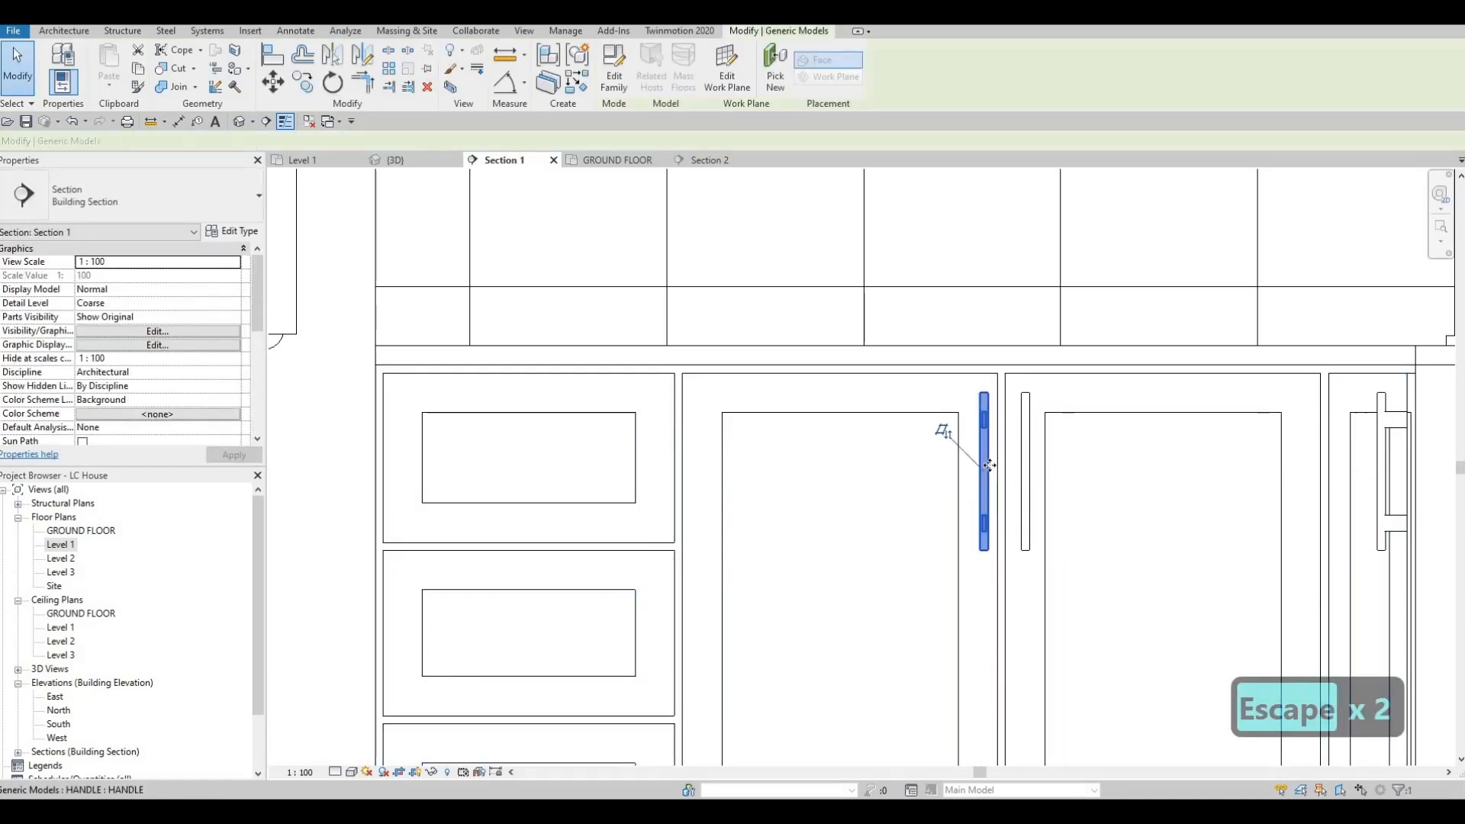
key("Left")
key("Left")
key("Escape")
key("Escape")
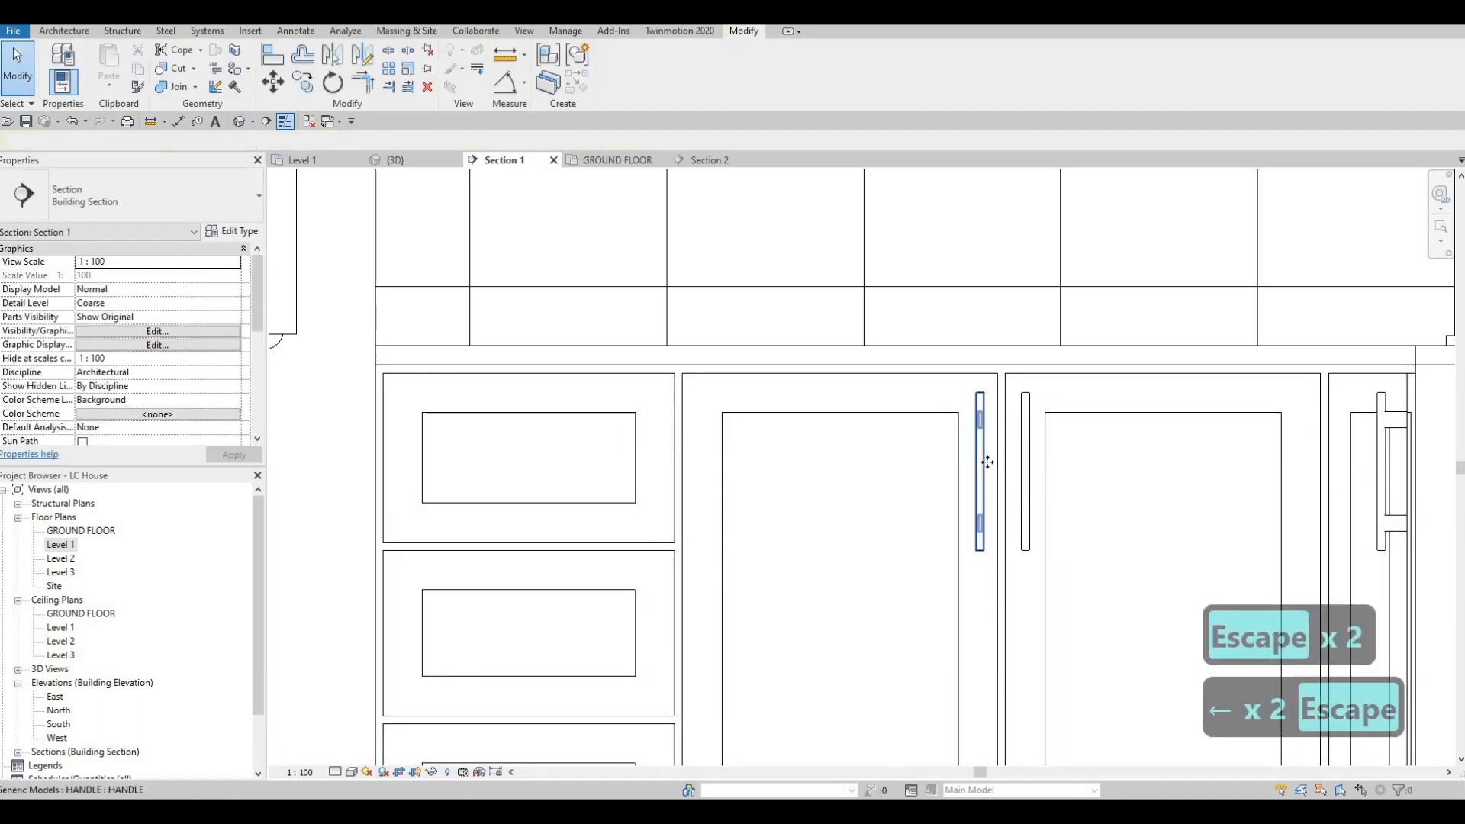
Step: Place a horizontal handle above the top drawer's inset panel, centred on the panel
left_click(986, 462)
key("c")
key("s")
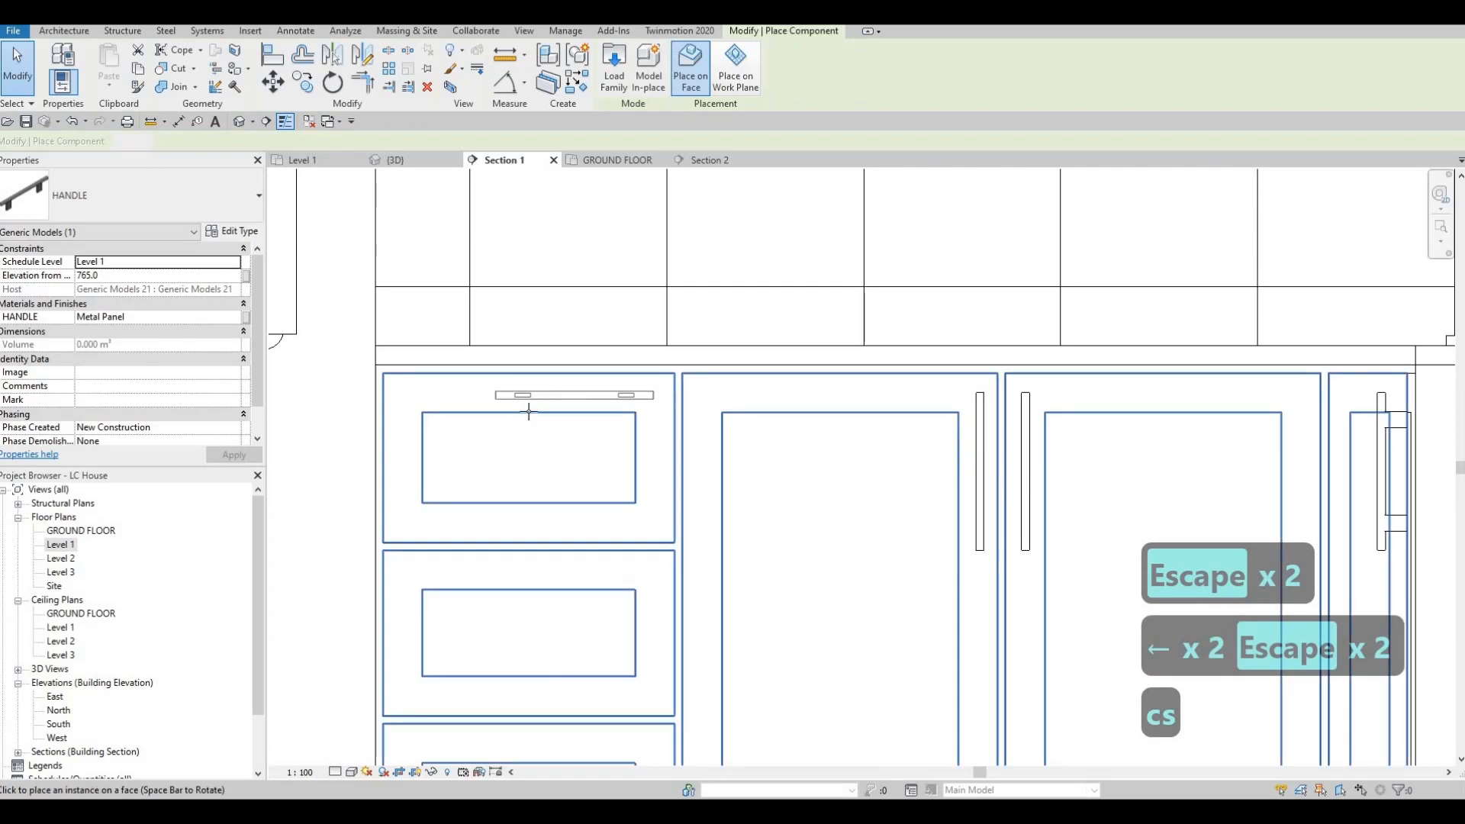
left_click(532, 404)
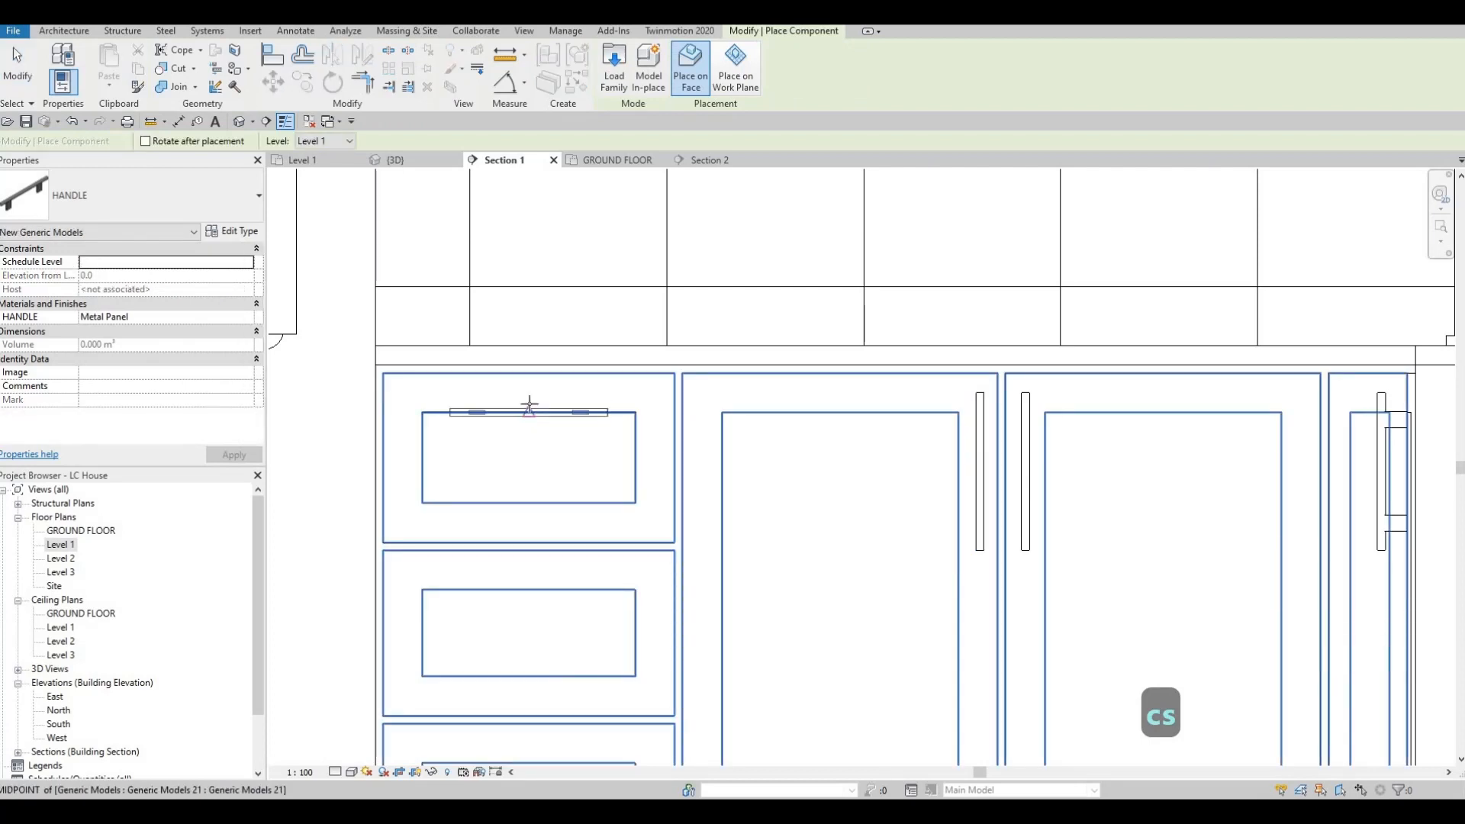
key("Escape")
key("Escape")
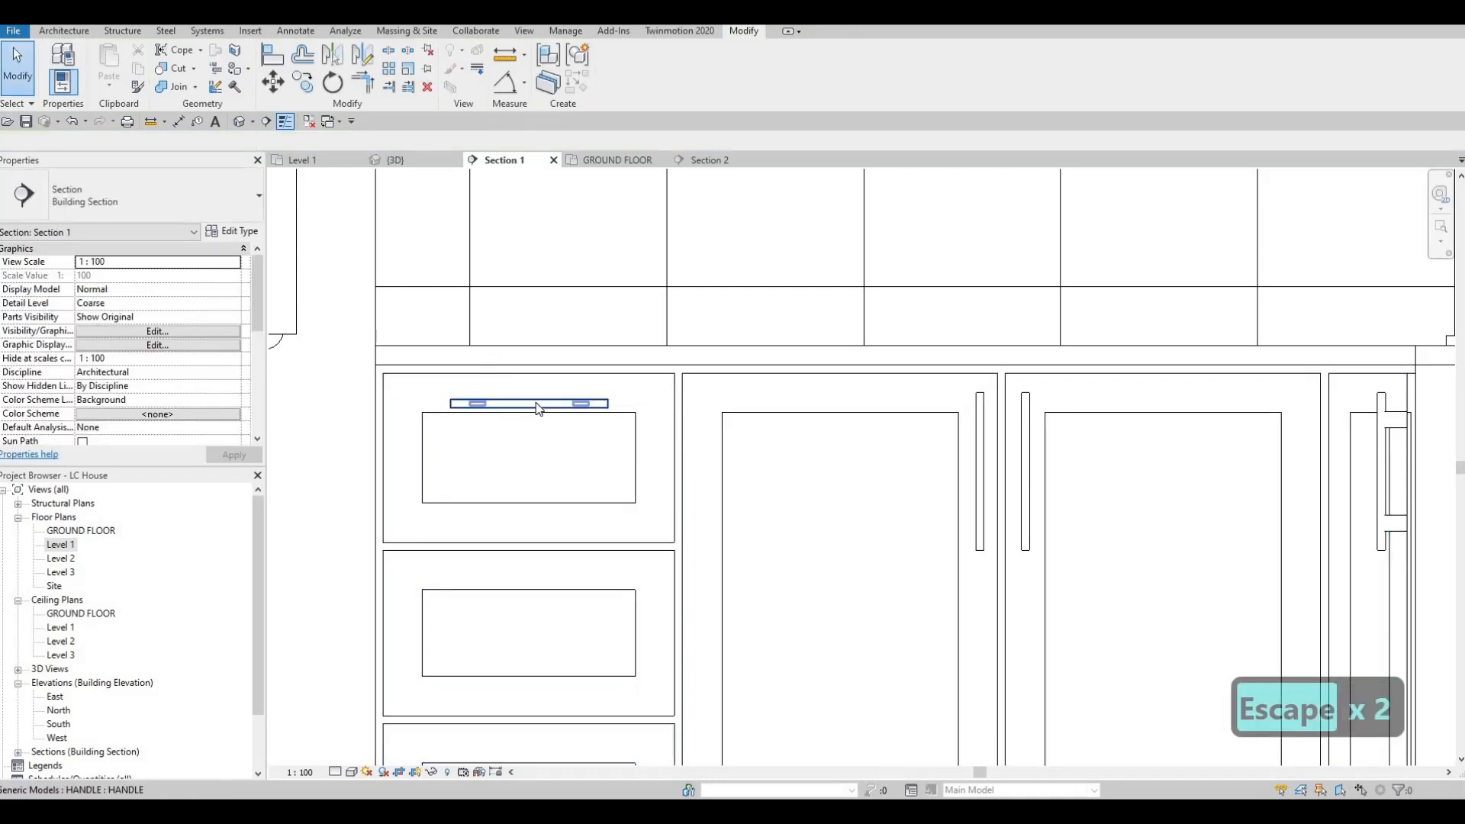
Step: Nudge the top drawer's handle up to the middle of the rail above its inset panel
left_click(533, 403)
key("Up")
key("Up")
key("Up")
key("Up")
key("Up")
key("Up")
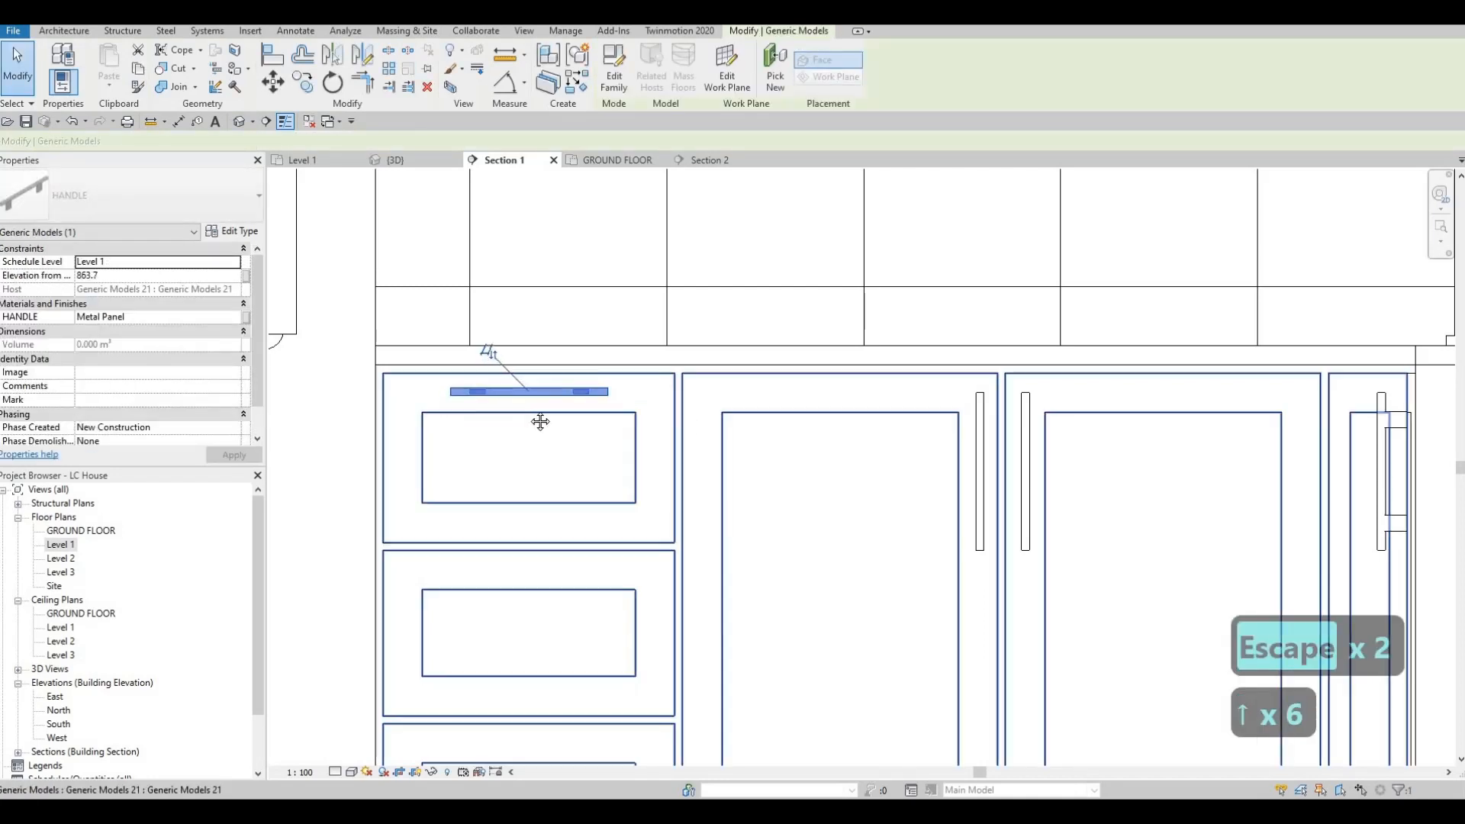
scroll(706, 343, "down", 2)
key("Escape")
key("Escape")
key("Escape")
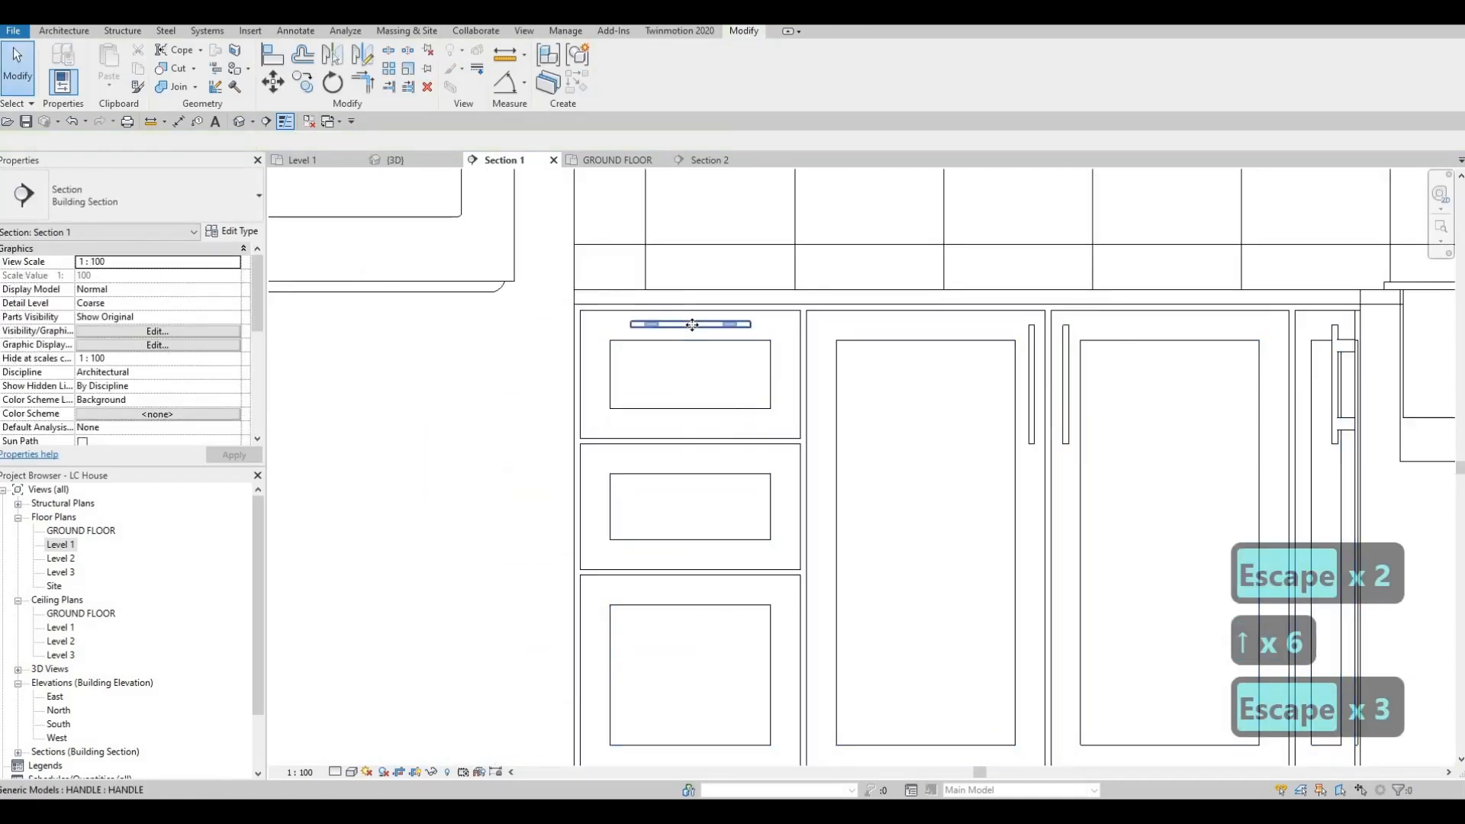
Step: Copy the top drawer's handle to the second and third drawers, using the midpoints of their panels' upper edges
left_click(693, 323)
key("c")
key("o")
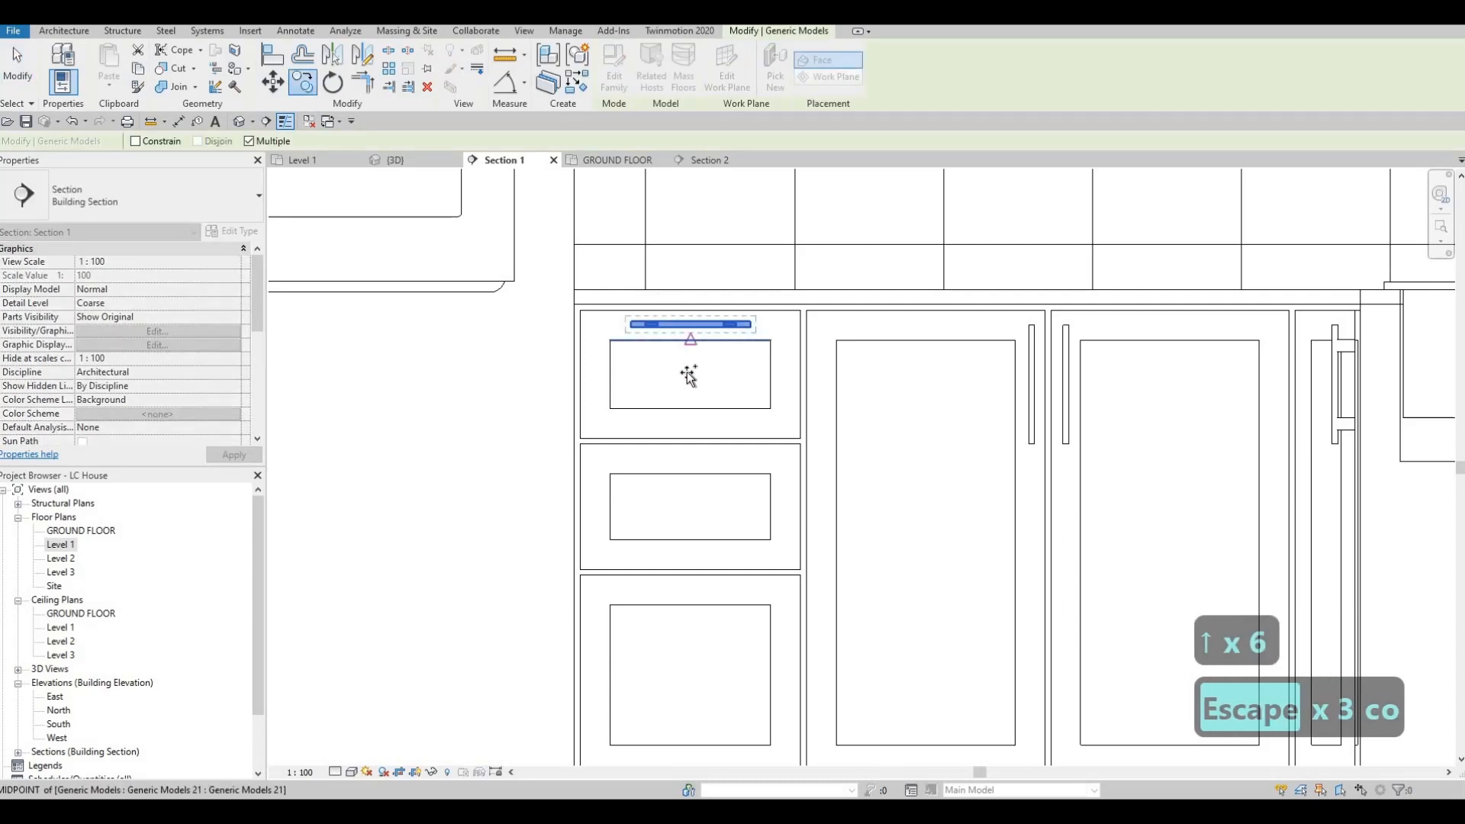
left_click(687, 468)
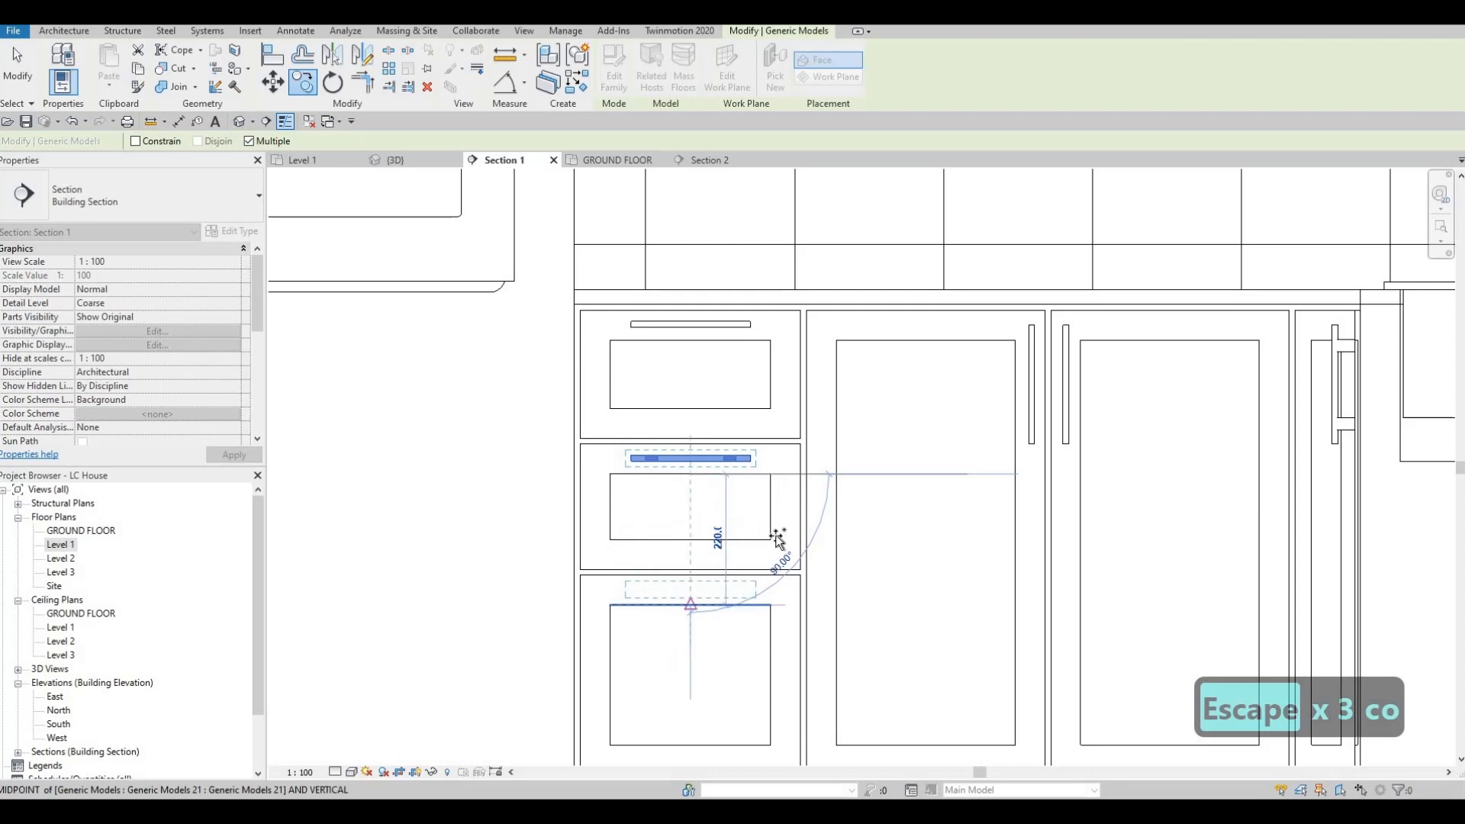
scroll(778, 538, "down", 3)
key("Escape")
key("Escape")
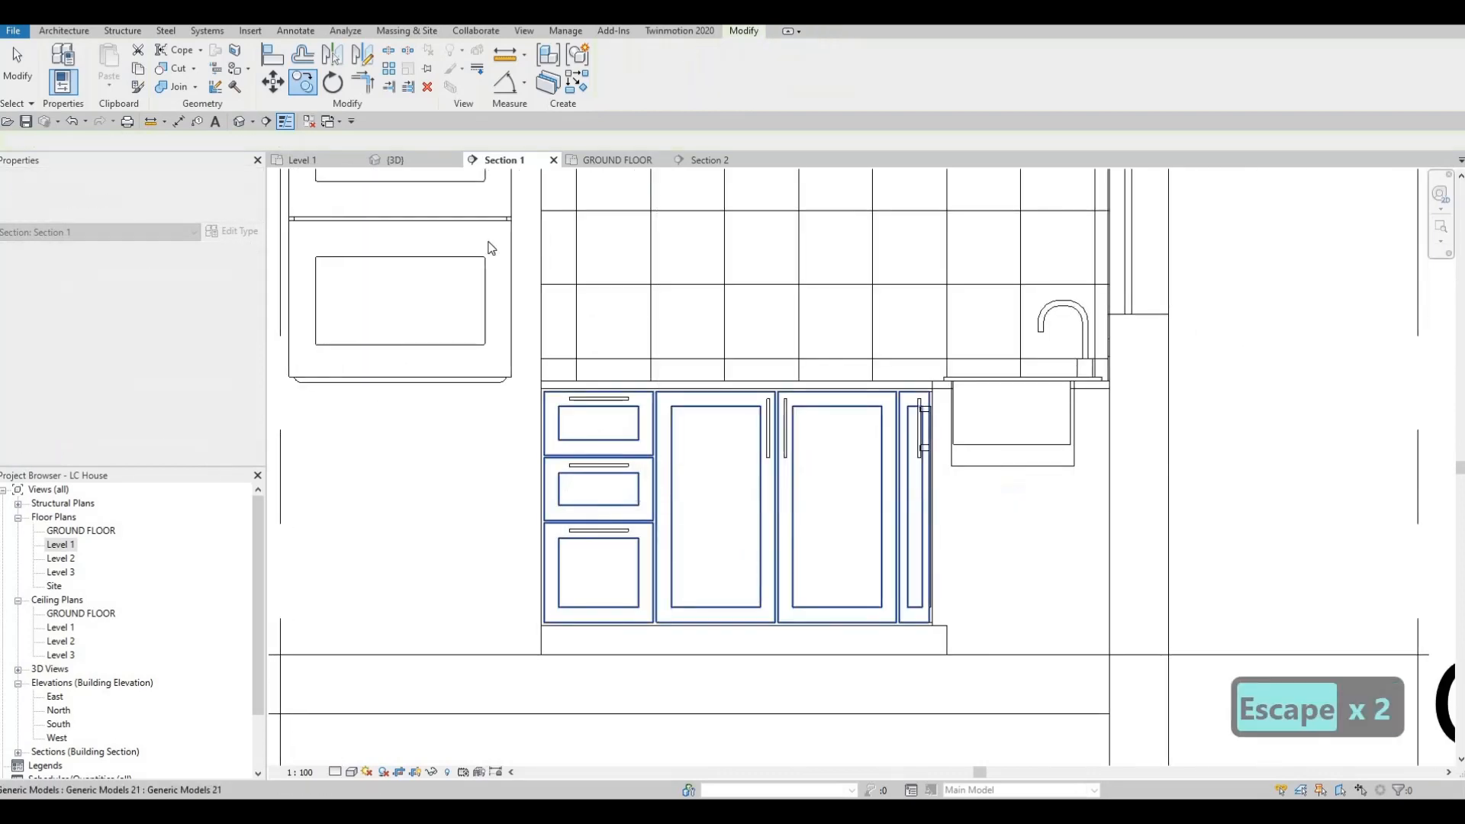
key("Escape")
Step: Open the 3D view, examine the handles on the kitchen cabinets and select one on the upper doors nearest the window
left_click(400, 161)
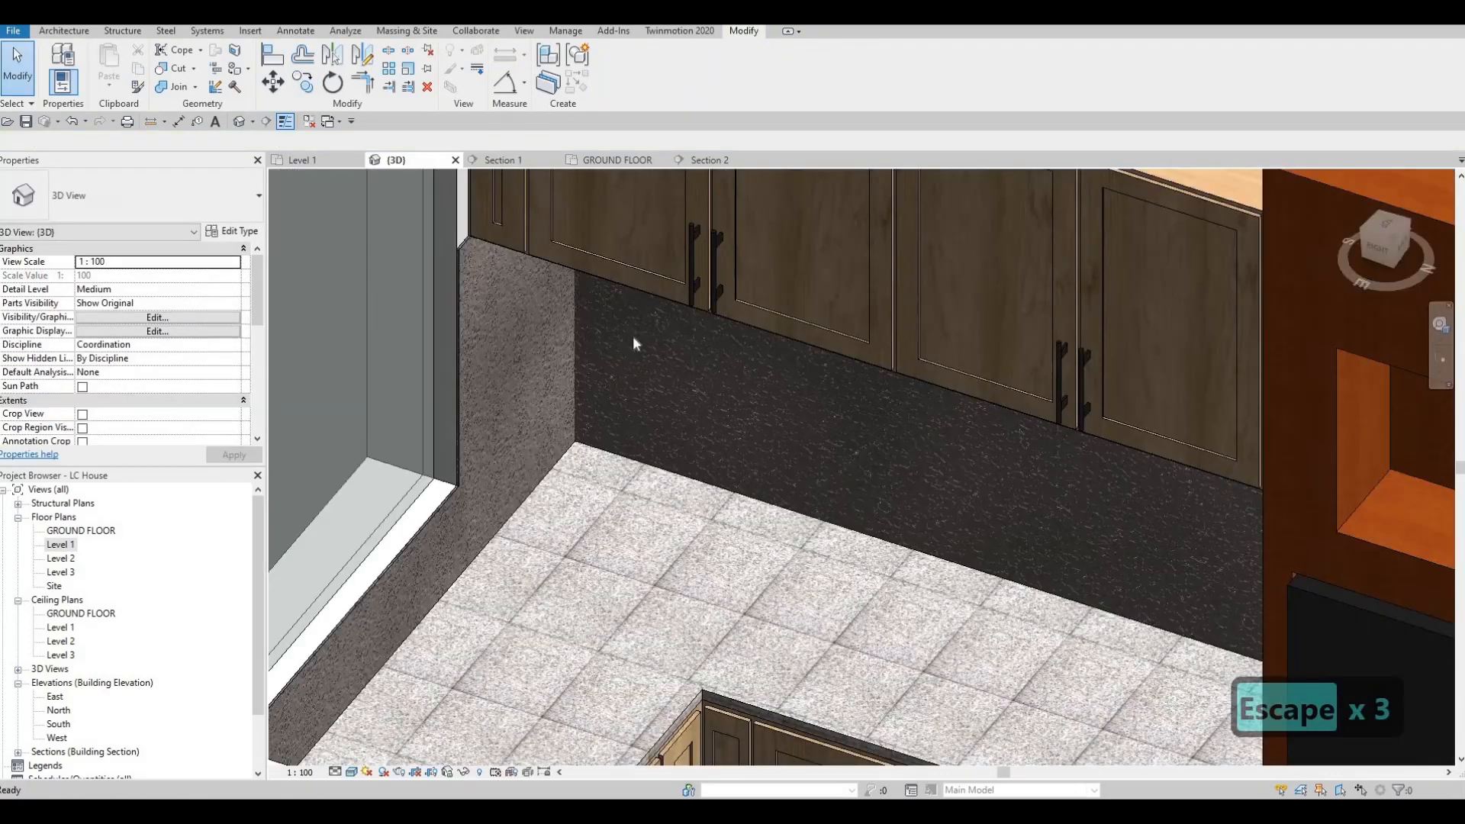
scroll(663, 412, "down", 3)
middle_click_drag(648, 431, 636, 300, "shift")
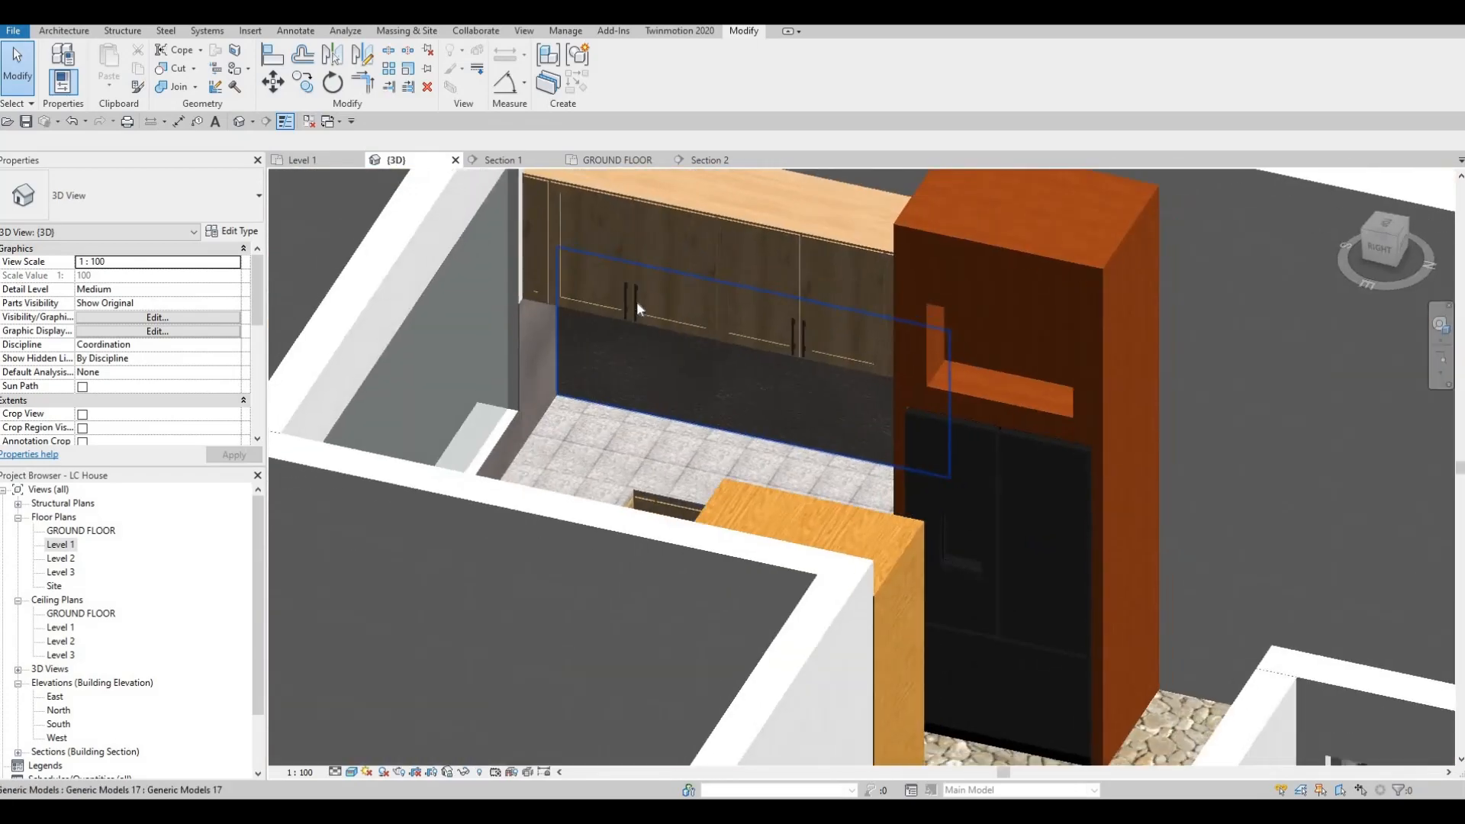
left_click(372, 297)
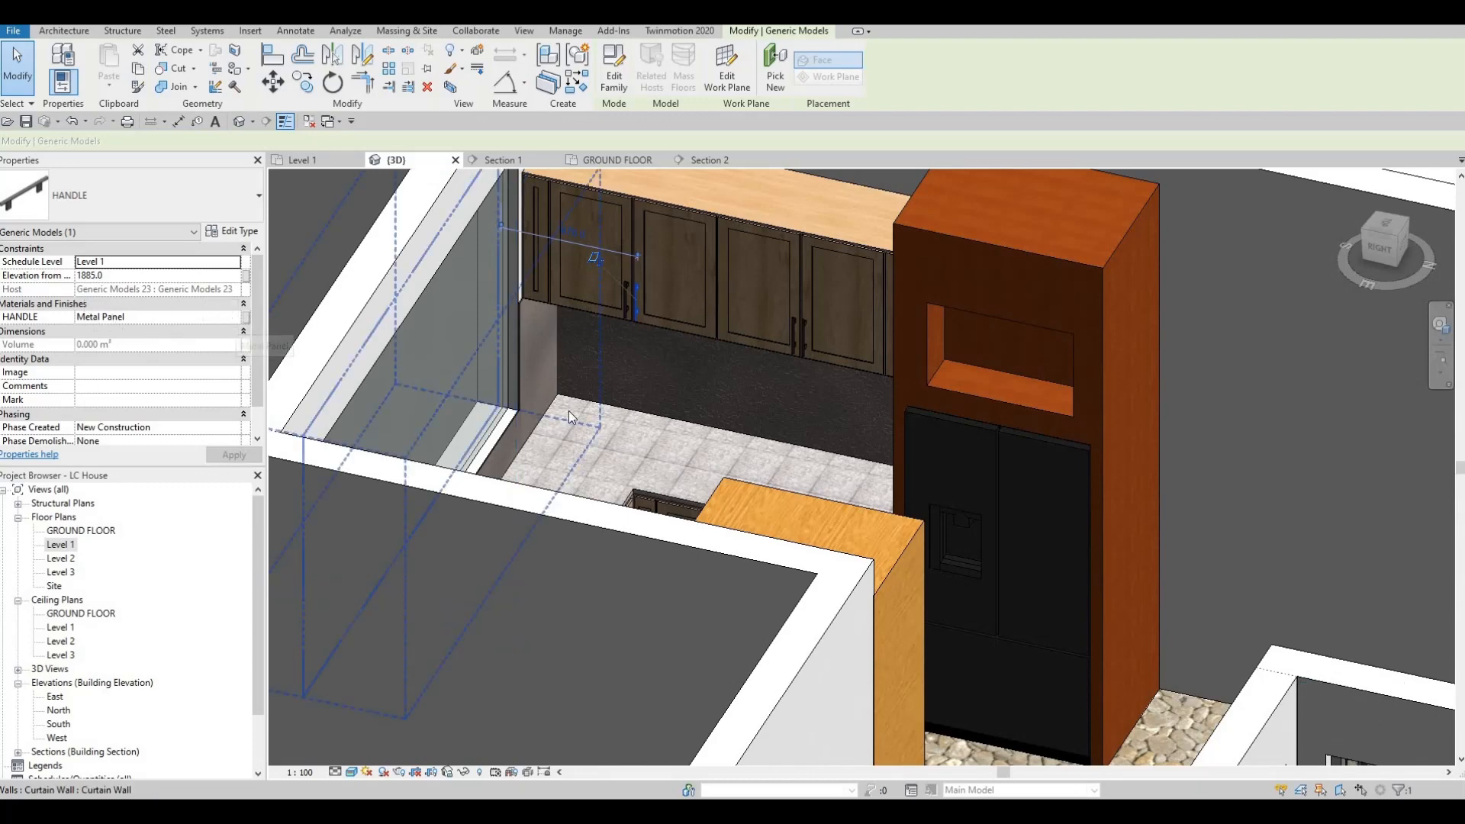
Step: Inspect the type properties of the double kitchen sink and close them without changes
key("Escape")
middle_click_drag(534, 483, 505, 548, "shift")
key("Escape")
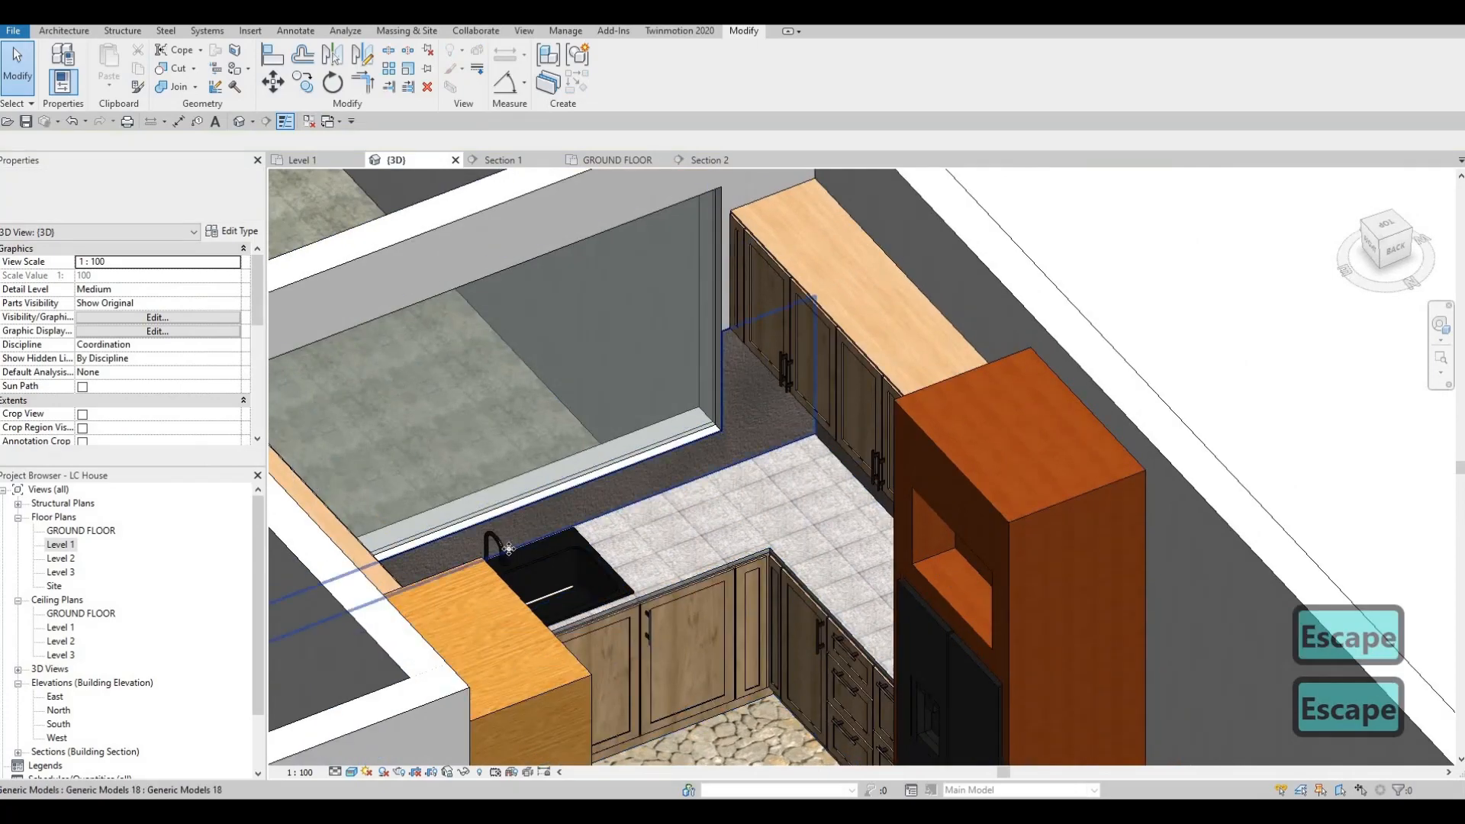
left_click(230, 234)
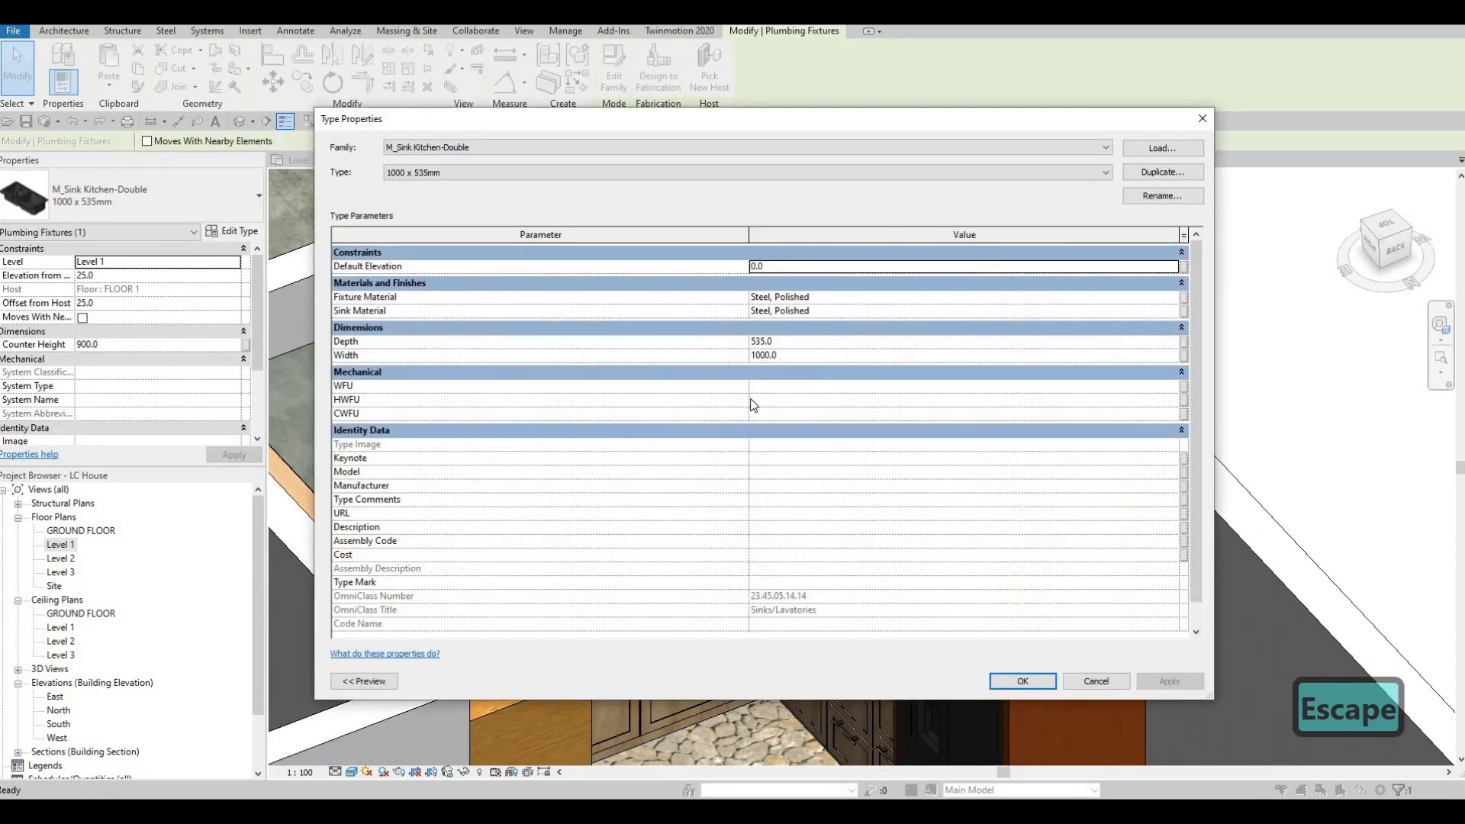
key("Escape")
key("Escape")
scroll(310, 466, "up", 5)
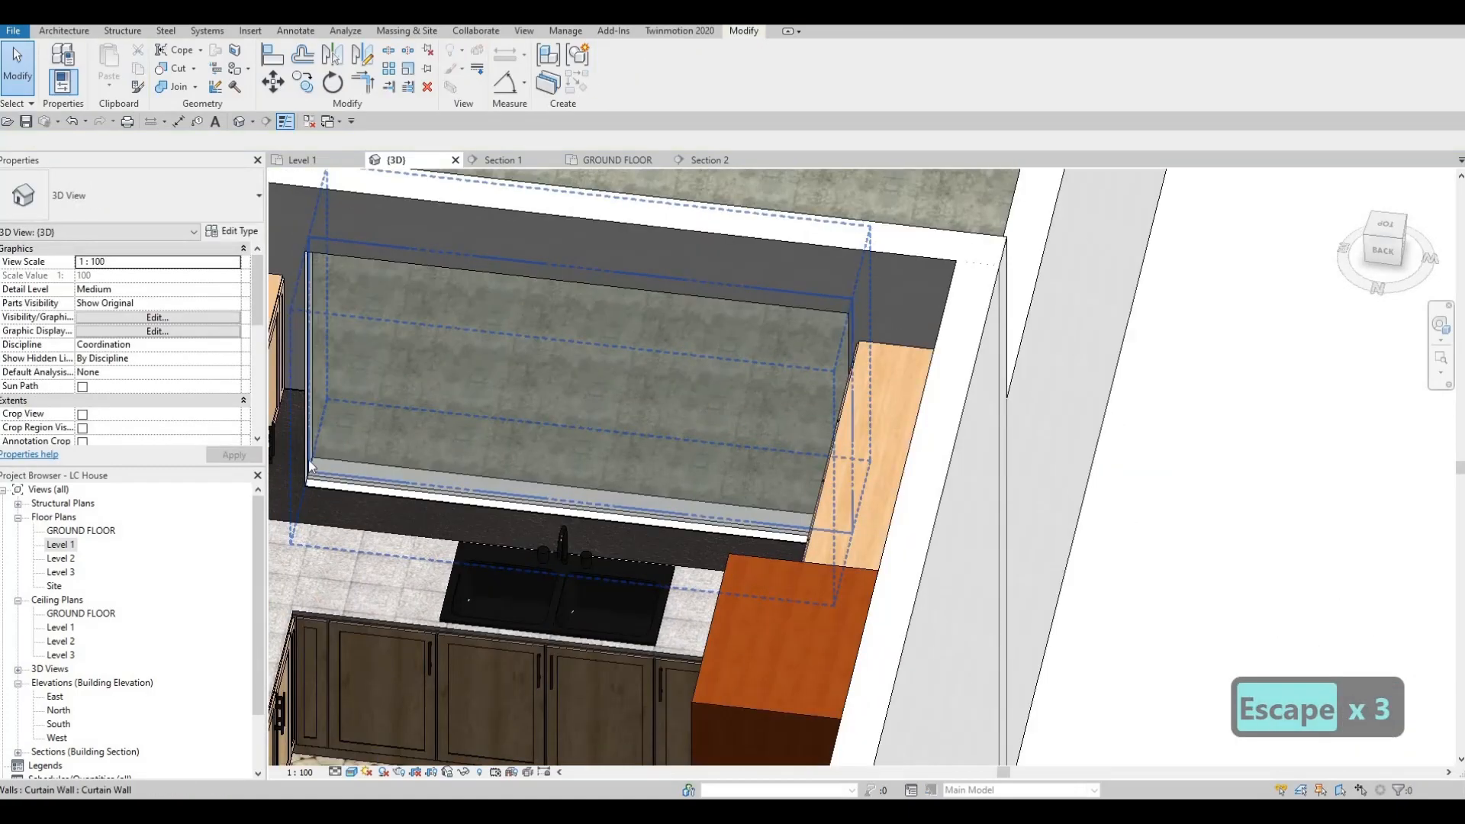
Step: Examine the kitchen's upper and base cabinets, sink, countertop and tall appliance units in 3D from several angles
middle_click_drag(519, 496, 771, 424, "shift")
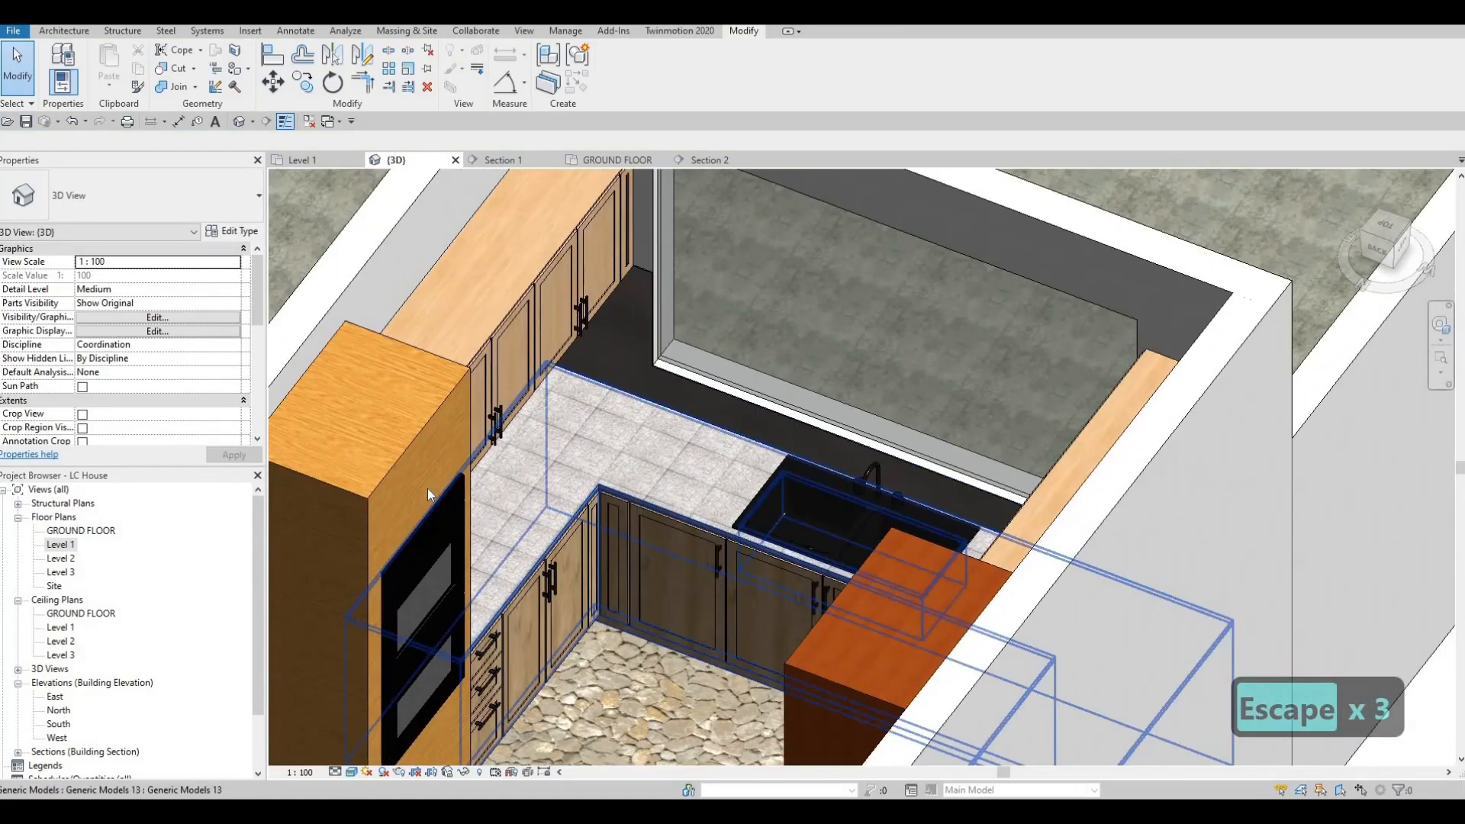
middle_click_drag(430, 494, 862, 484, "shift")
middle_click_drag(702, 392, 513, 302, "shift")
middle_click_drag(596, 374, 1129, 443, "shift")
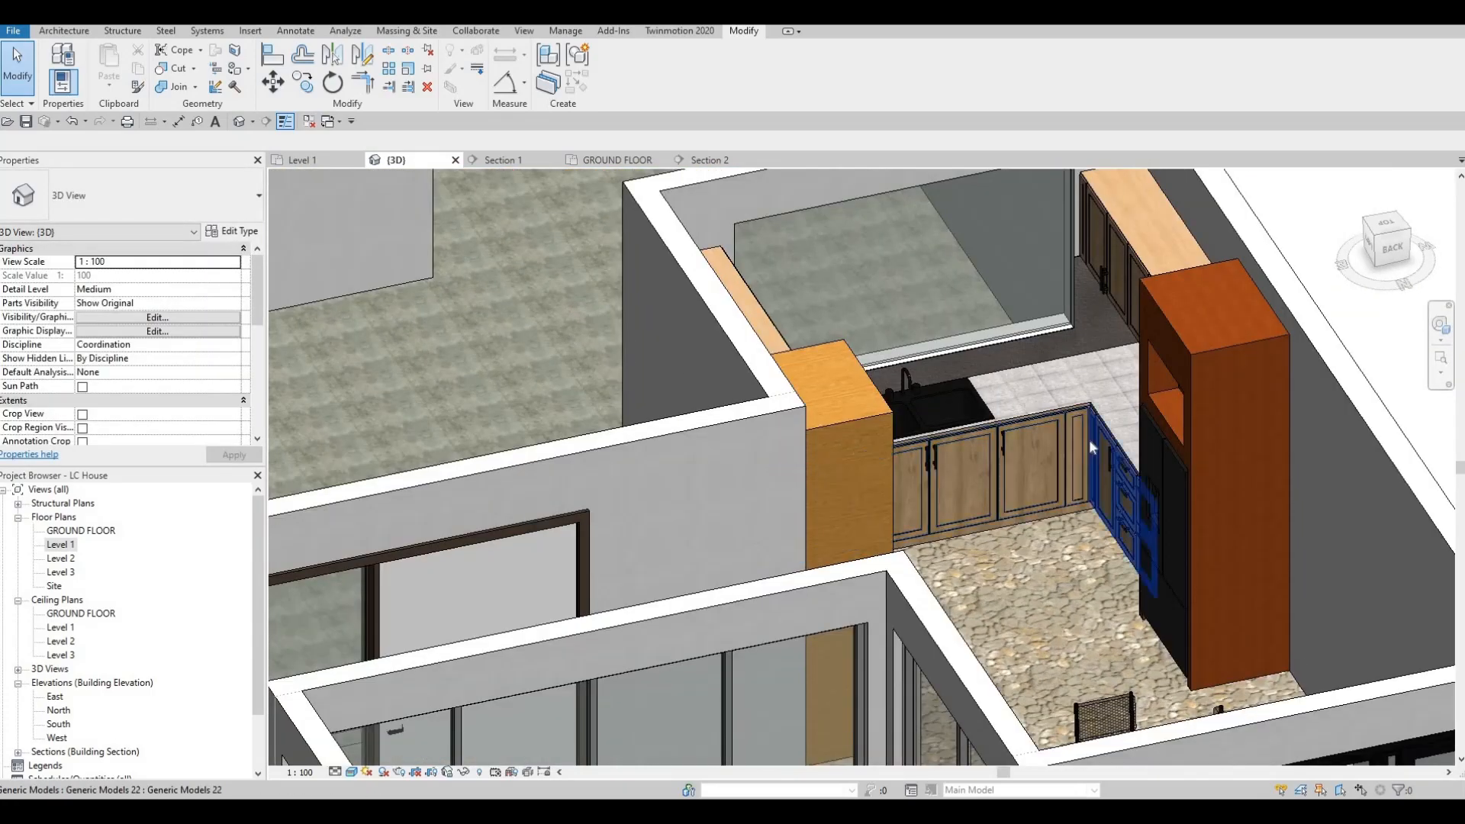
scroll(880, 444, "down", 2)
middle_click_drag(718, 492, 721, 411, "shift")
key("Escape")
key("Escape")
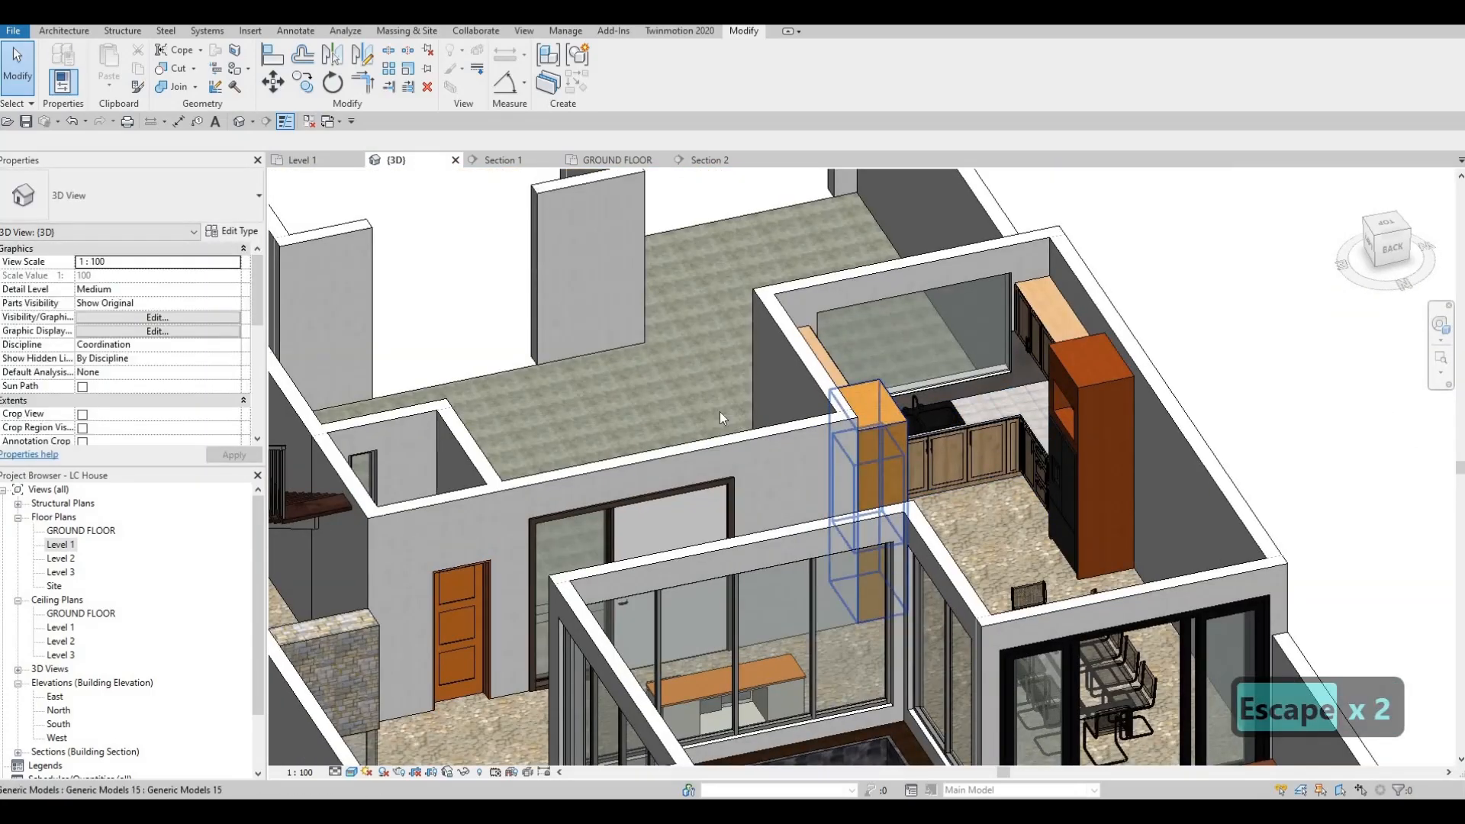
middle_click_drag(621, 396, 857, 267, "shift")
scroll(858, 273, "up", 5)
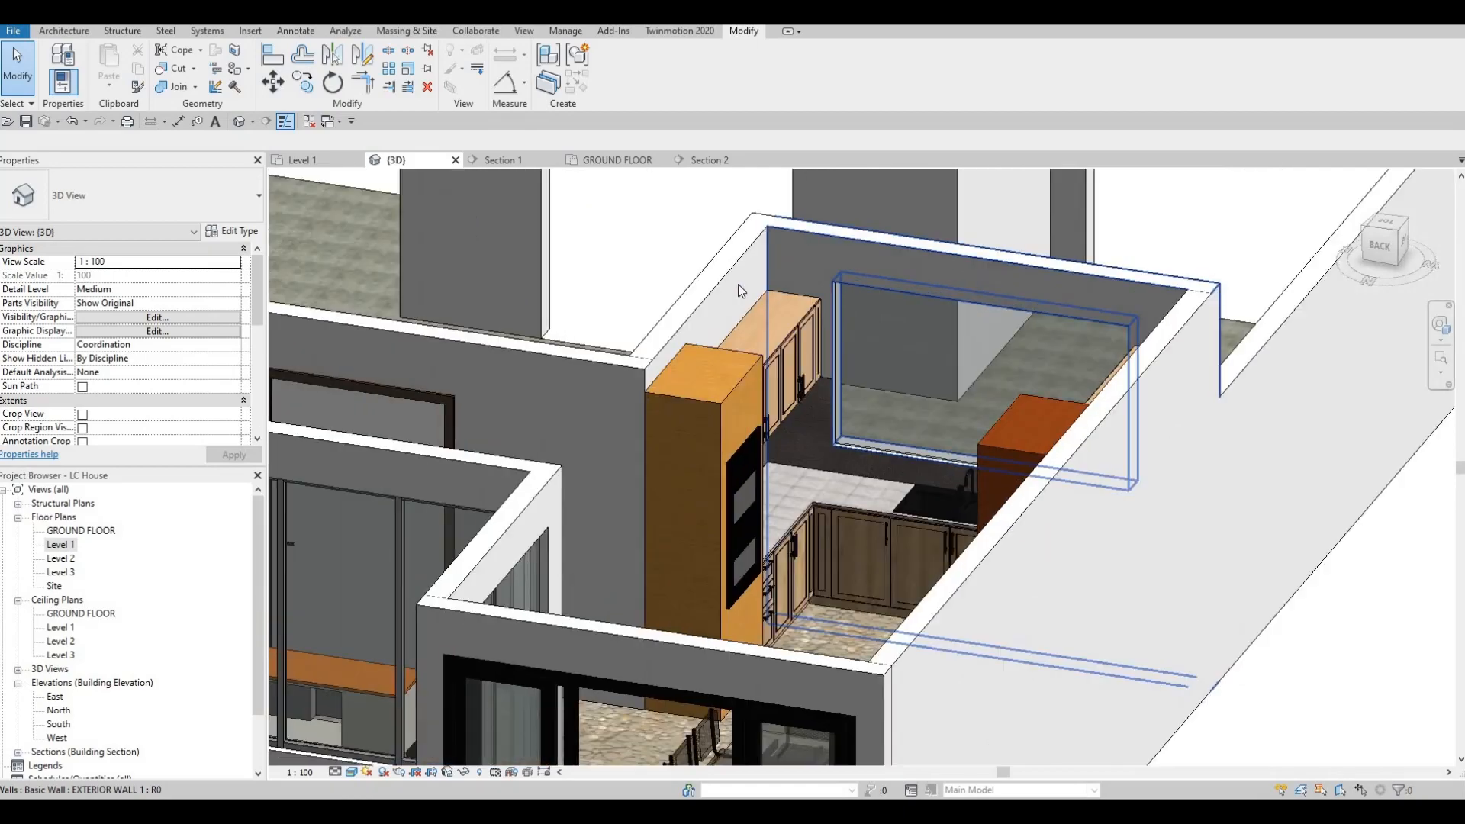
middle_click_drag(874, 362, 1187, 303, "shift")
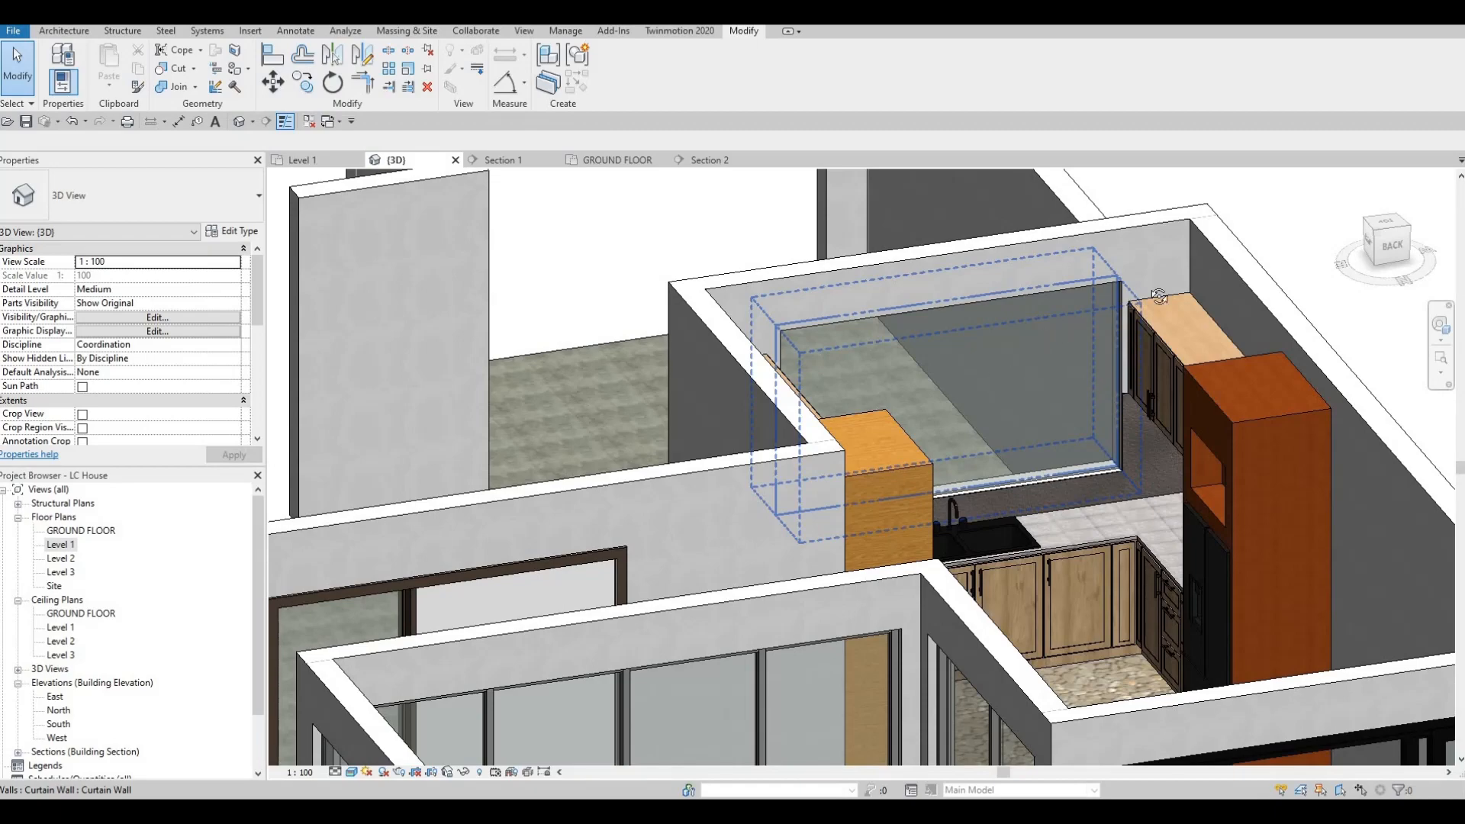
middle_click_drag(1158, 296, 1051, 374, "shift")
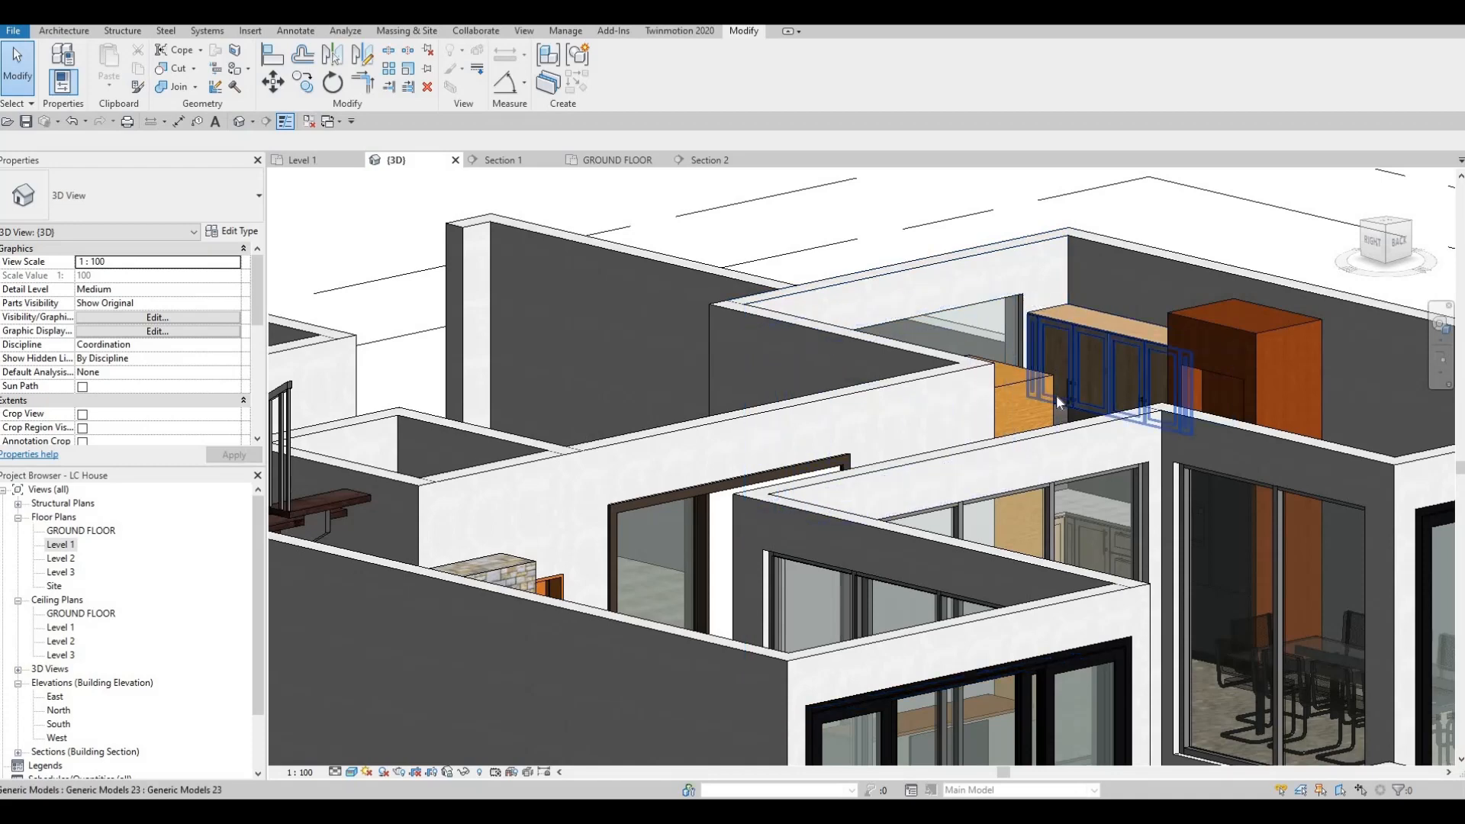
key("Escape")
key("Escape")
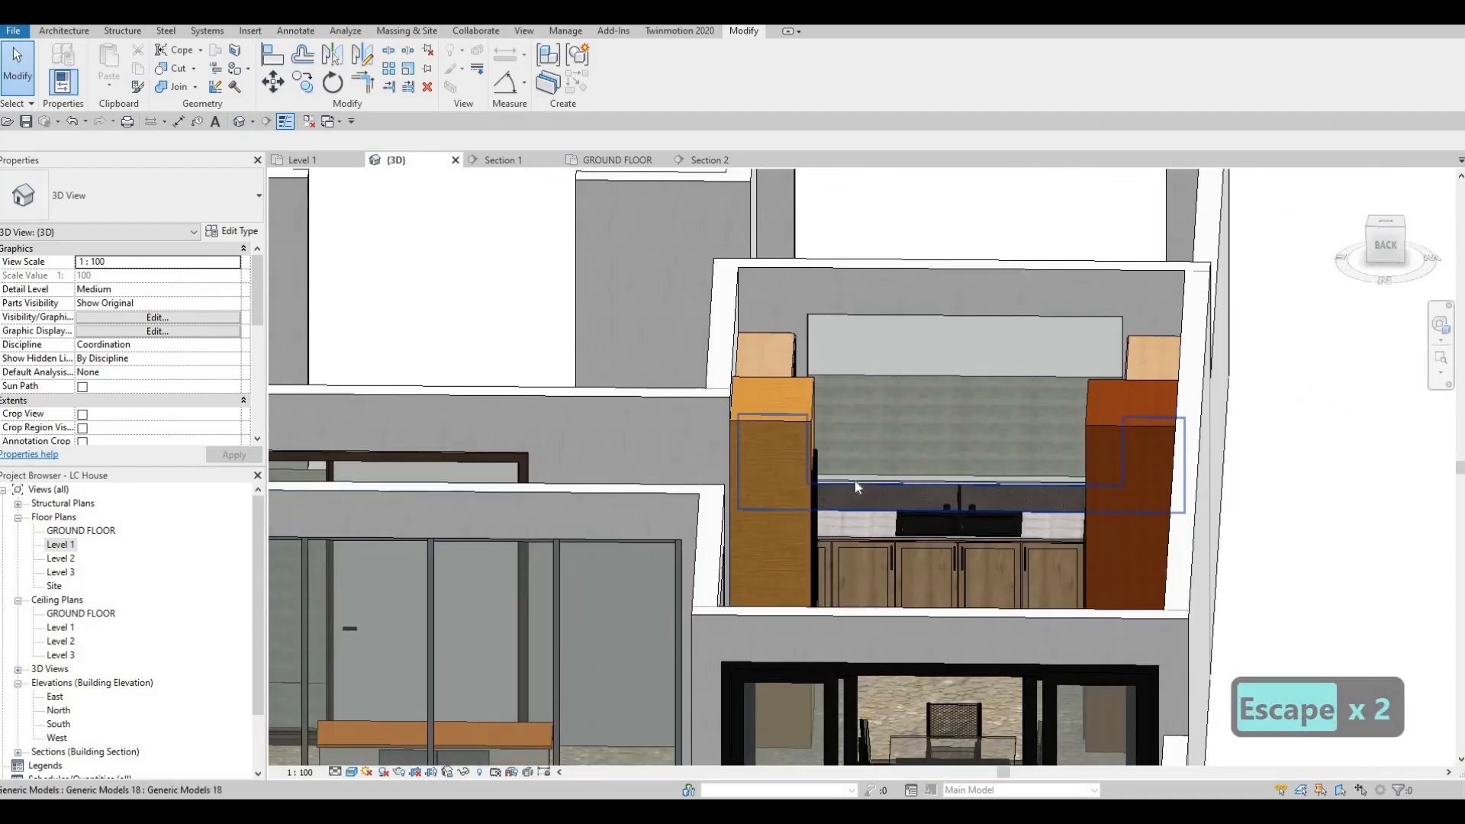
key("Escape")
key("Escape")
middle_click_drag(751, 465, 637, 527, "shift")
middle_click_drag(727, 522, 863, 466, "shift")
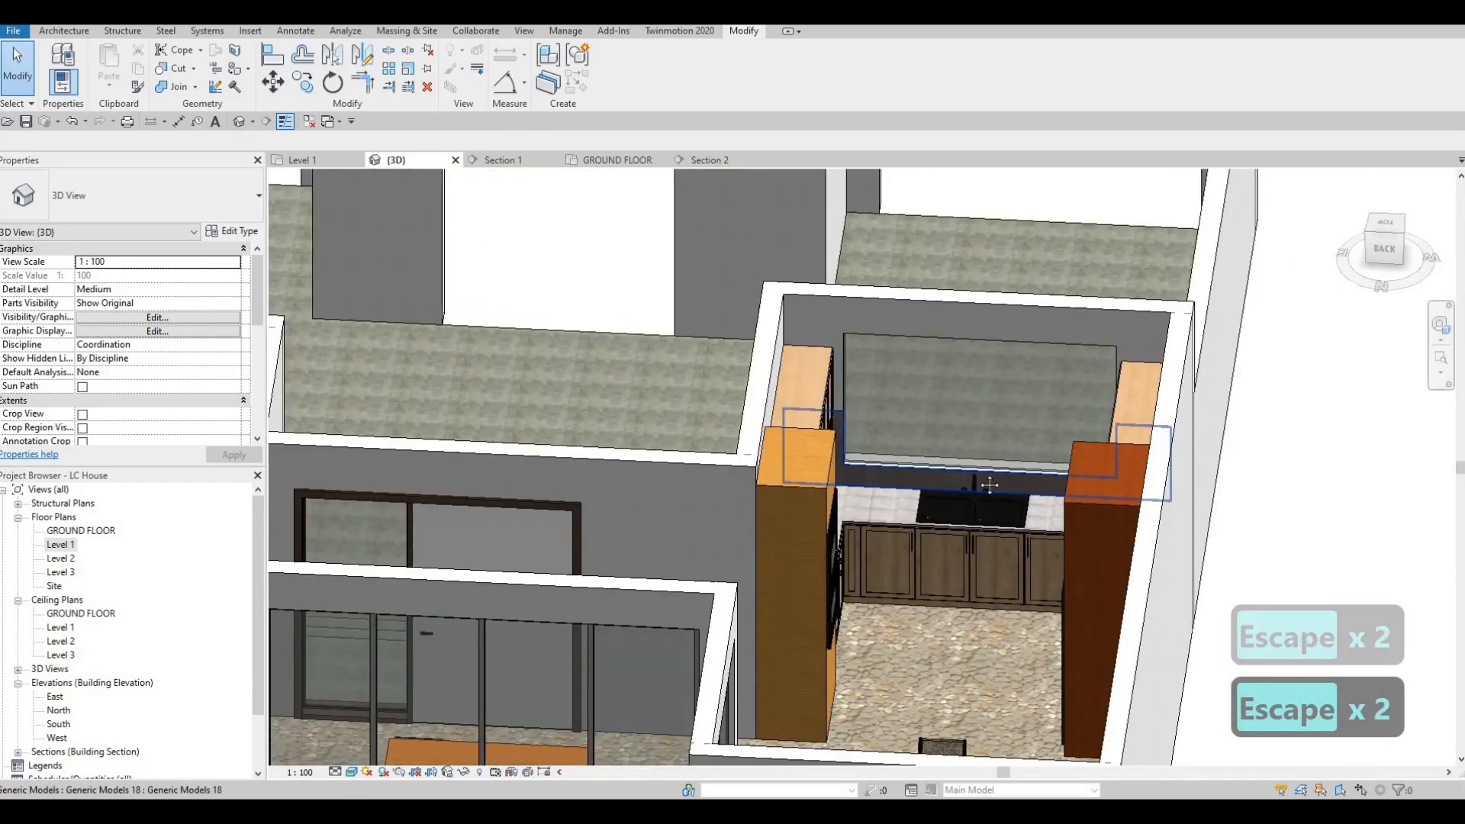
Step: In the Level 1 floor plan, nudge the dining table and all its chairs slightly away from the kitchen
middle_click_drag(990, 484, 61, 550, "shift")
double_click(61, 547)
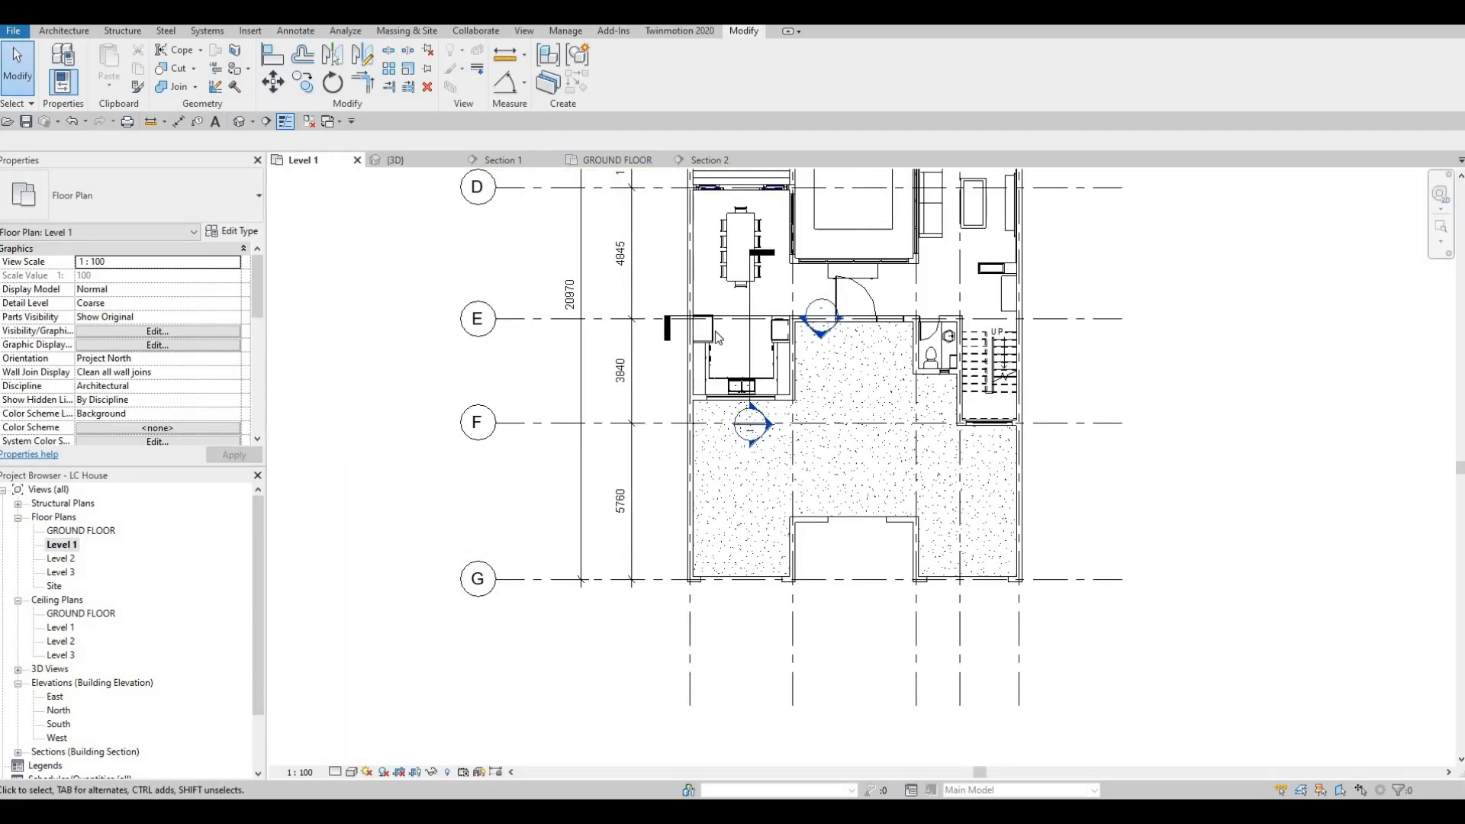
scroll(737, 317, "up", 2)
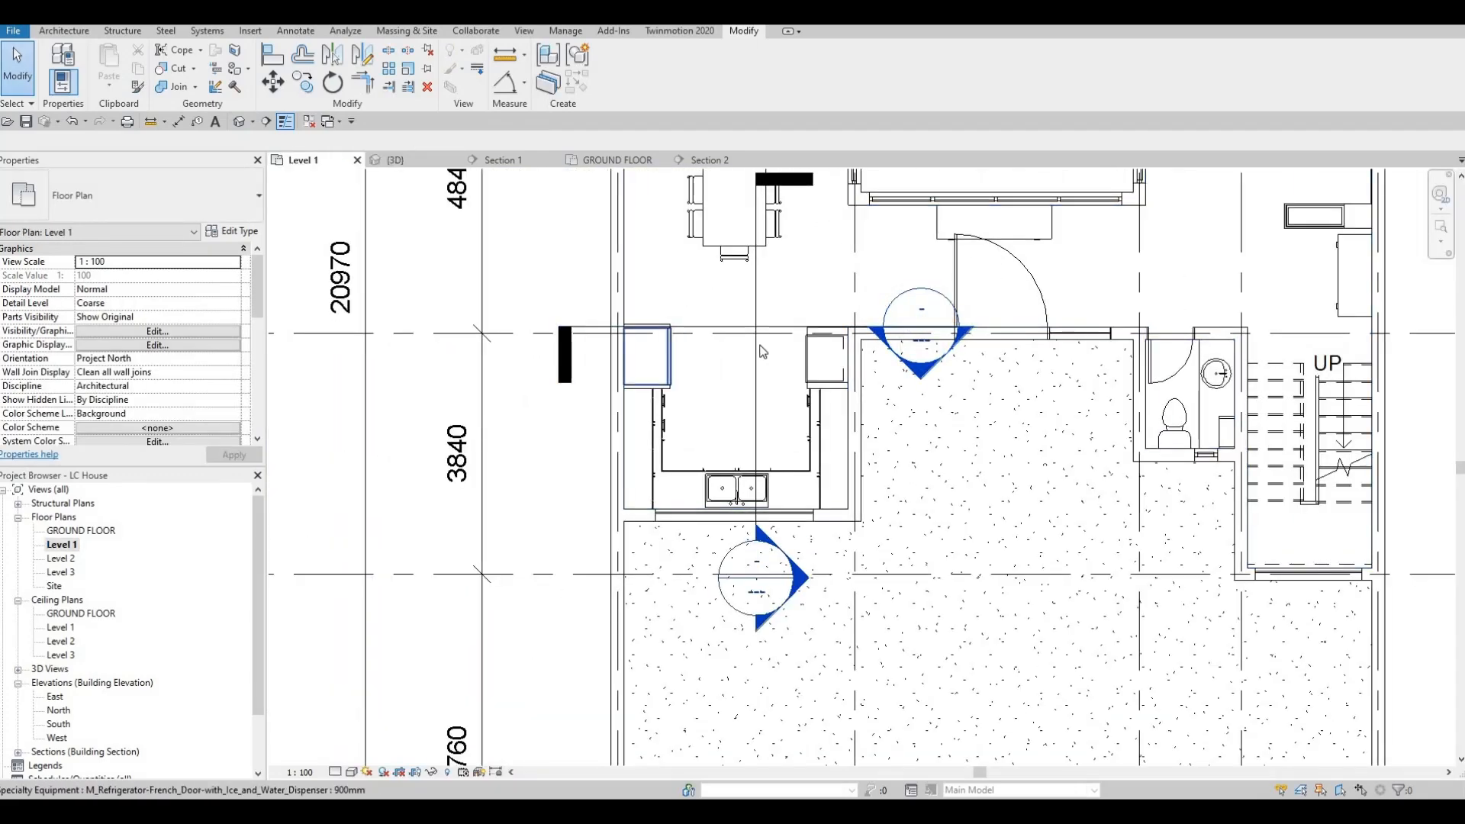
middle_click_drag(850, 463, 856, 463)
scroll(904, 530, "down", 4)
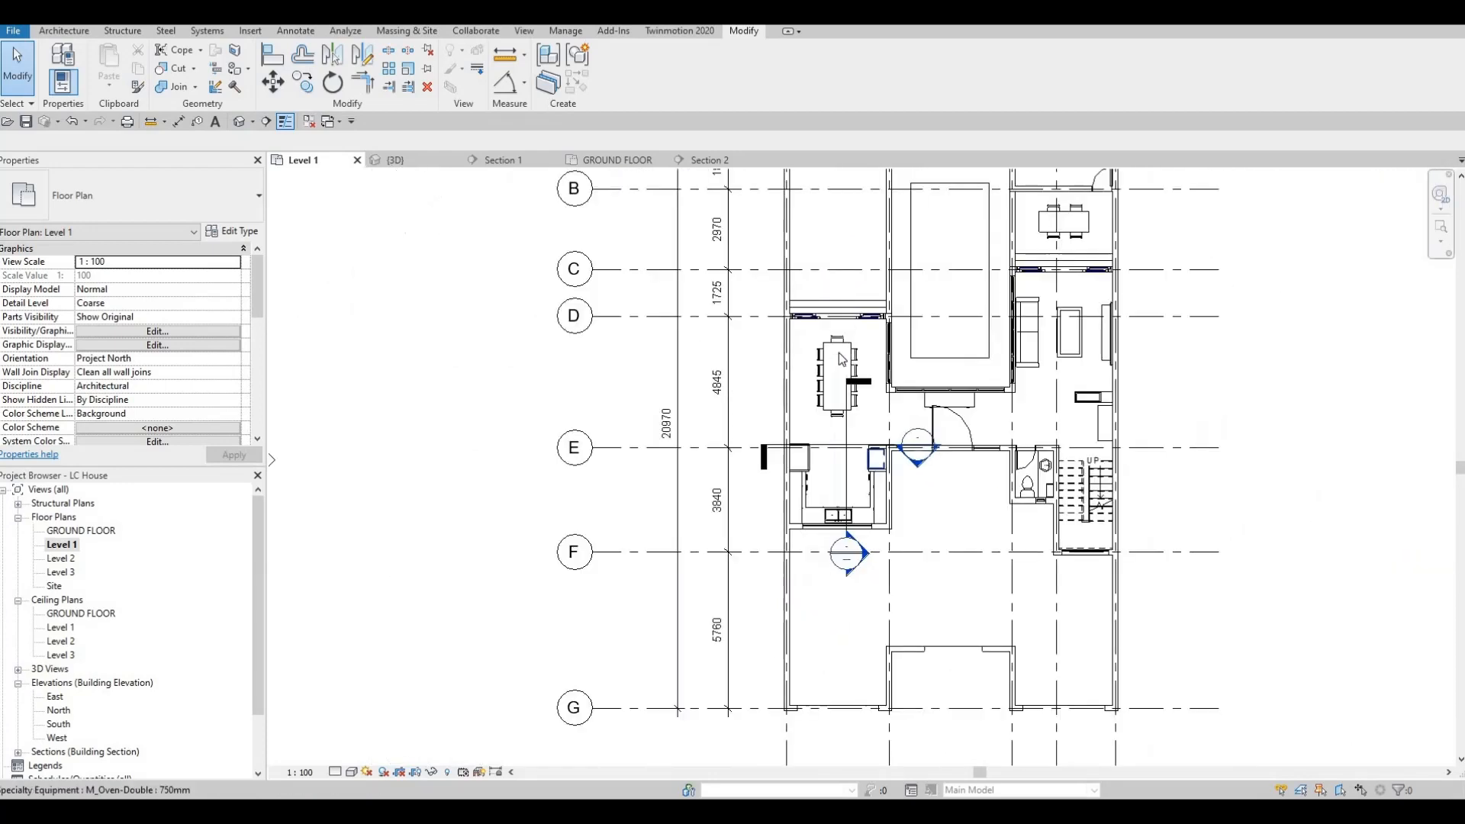
scroll(831, 351, "up", 5)
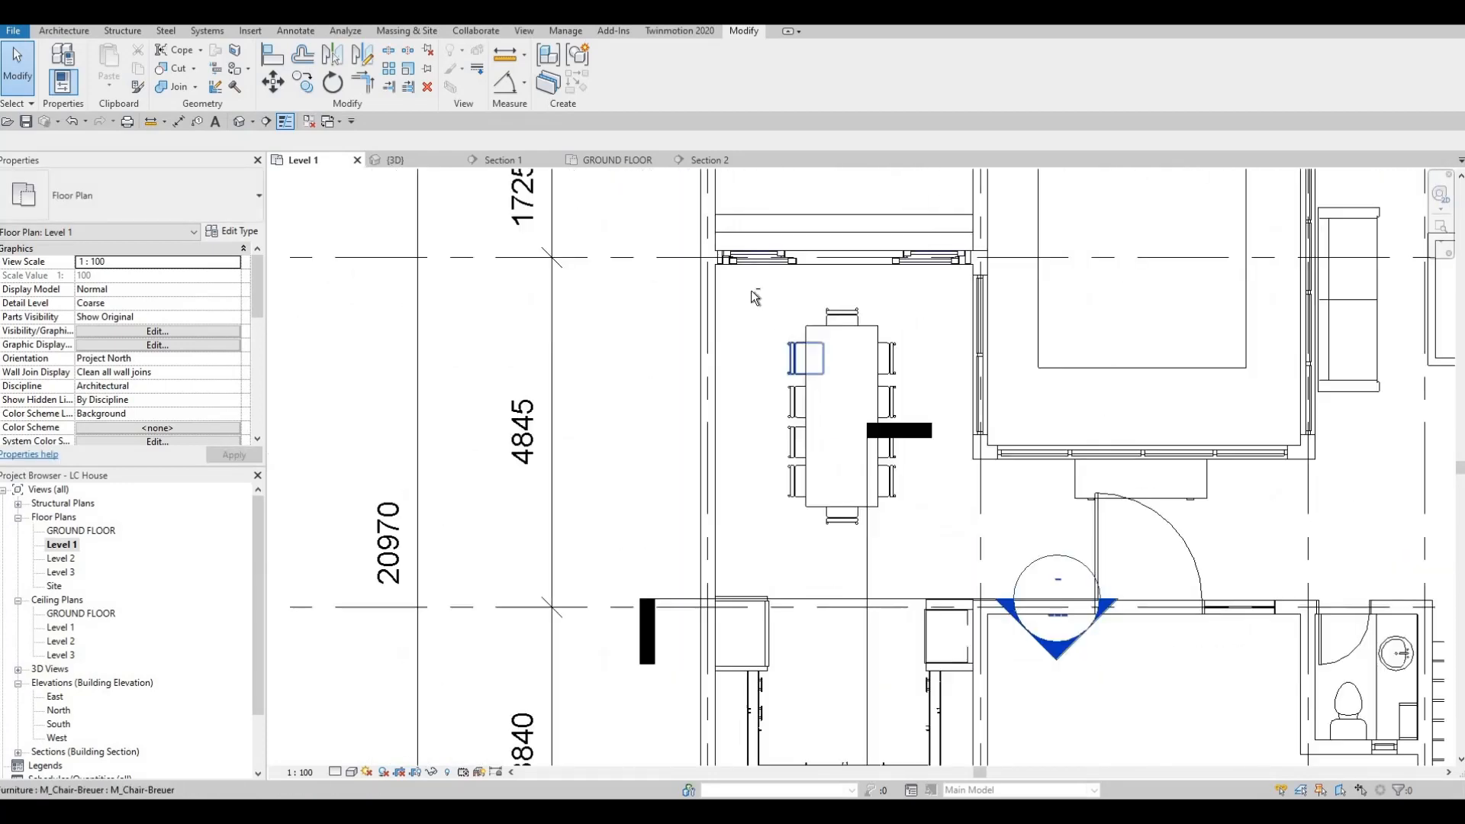
left_click(928, 550)
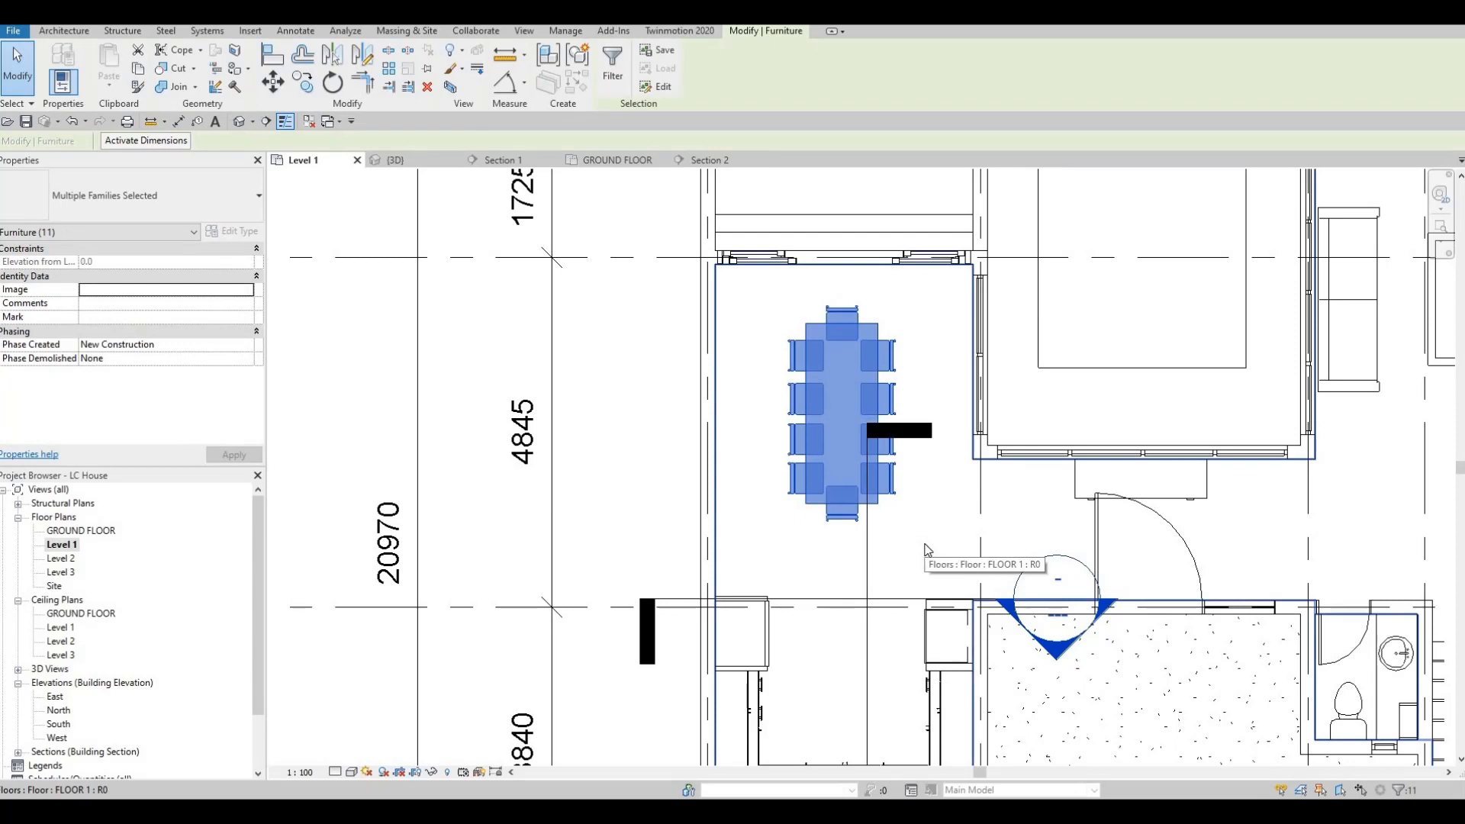
key("shift+Left")
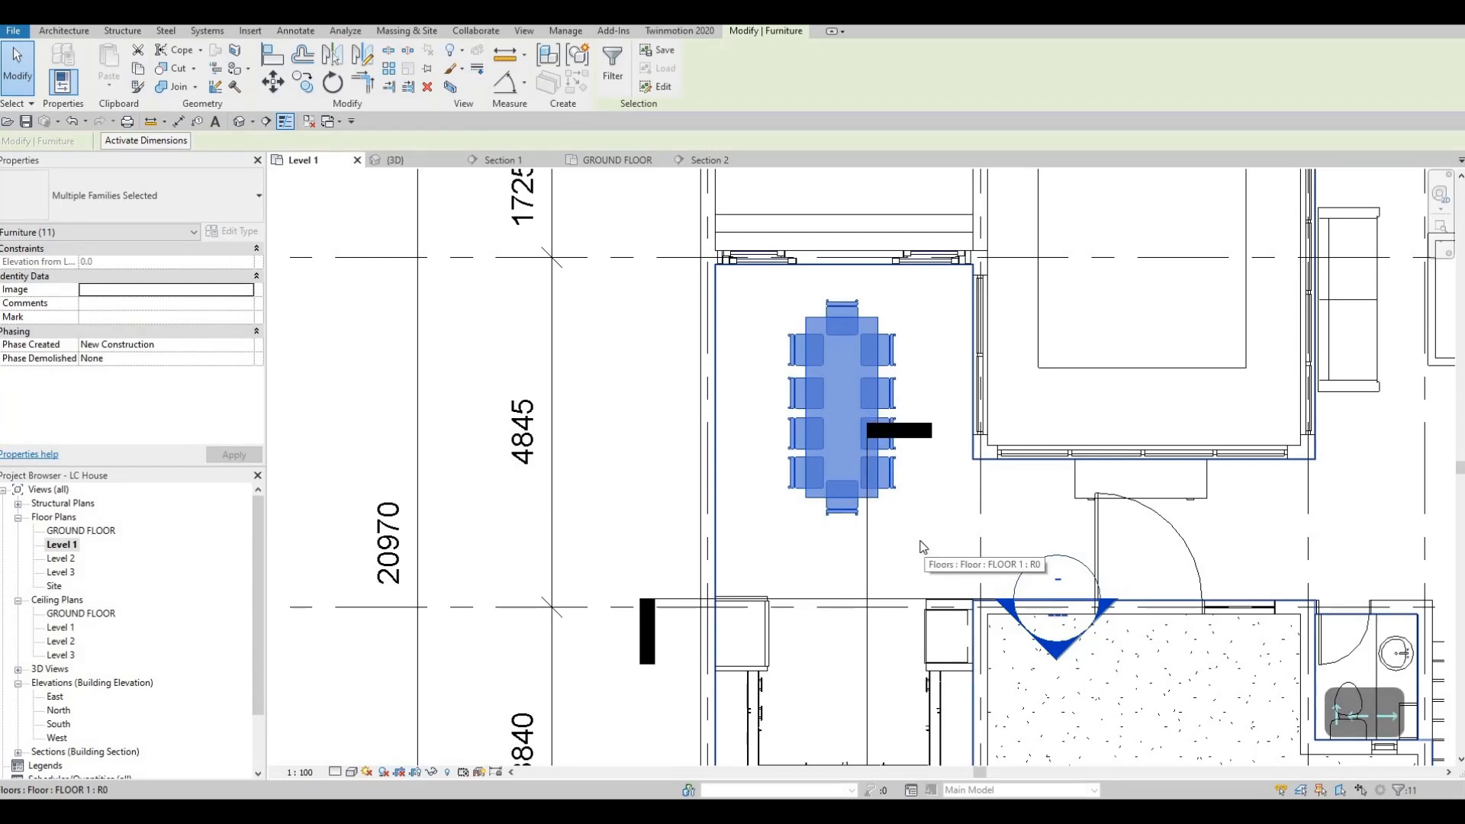
key("Escape")
key("Escape")
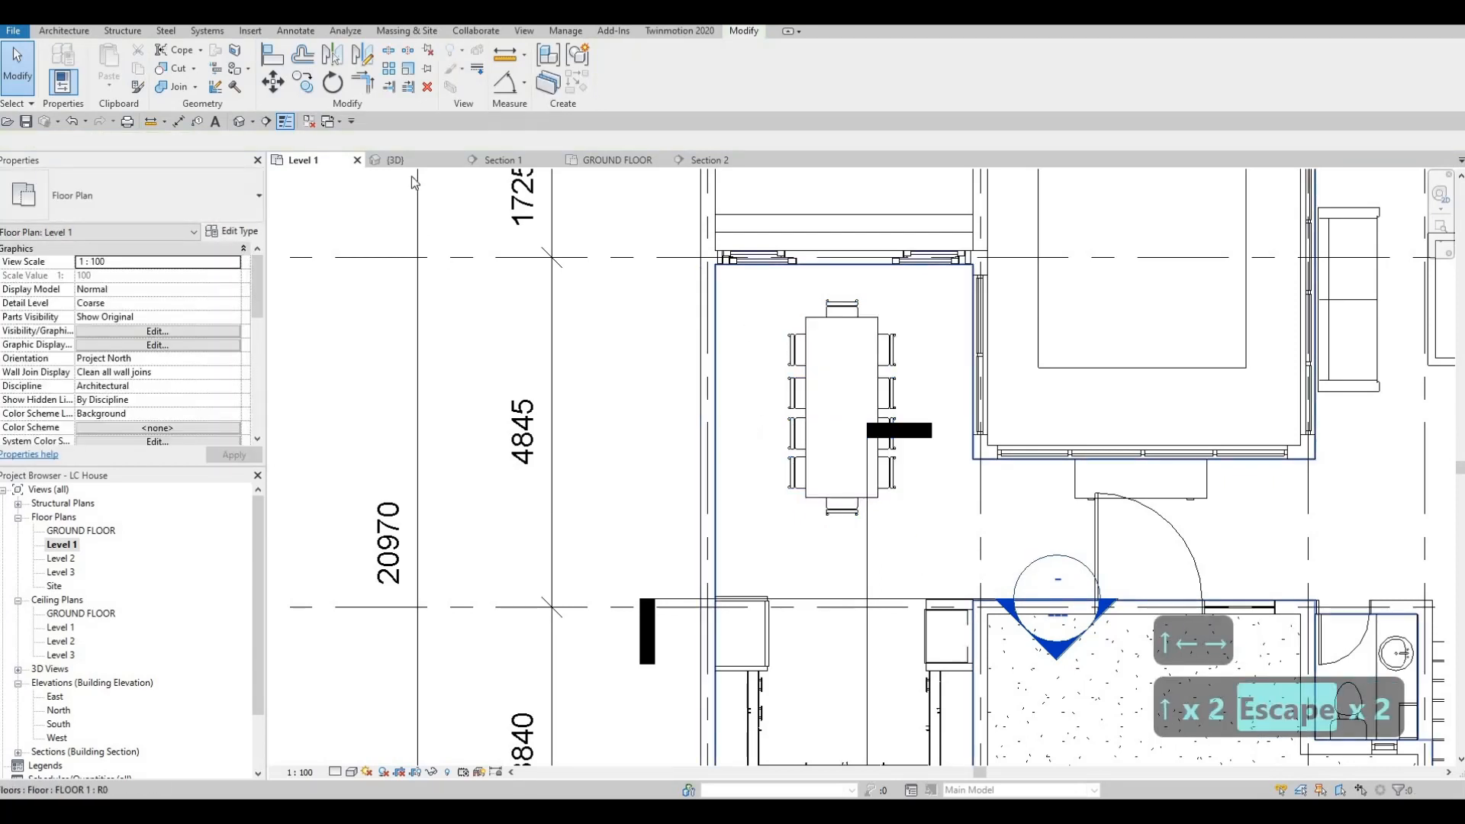
Step: Examine the kitchen and dining area in 3D from both sides, together with the surrounding pool, living room and entrance
left_click(396, 160)
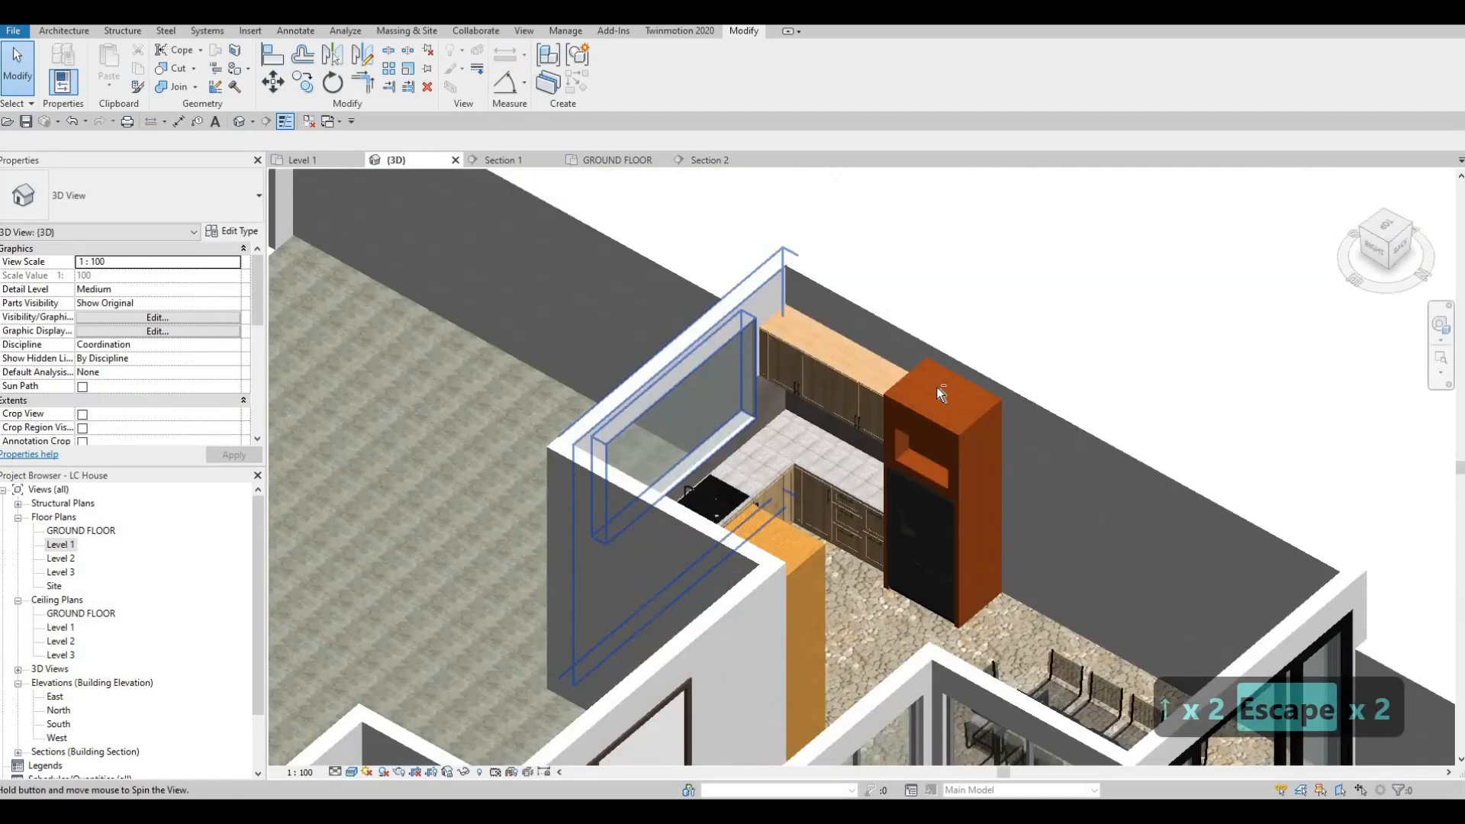
middle_click_drag(936, 387, 958, 310, "shift")
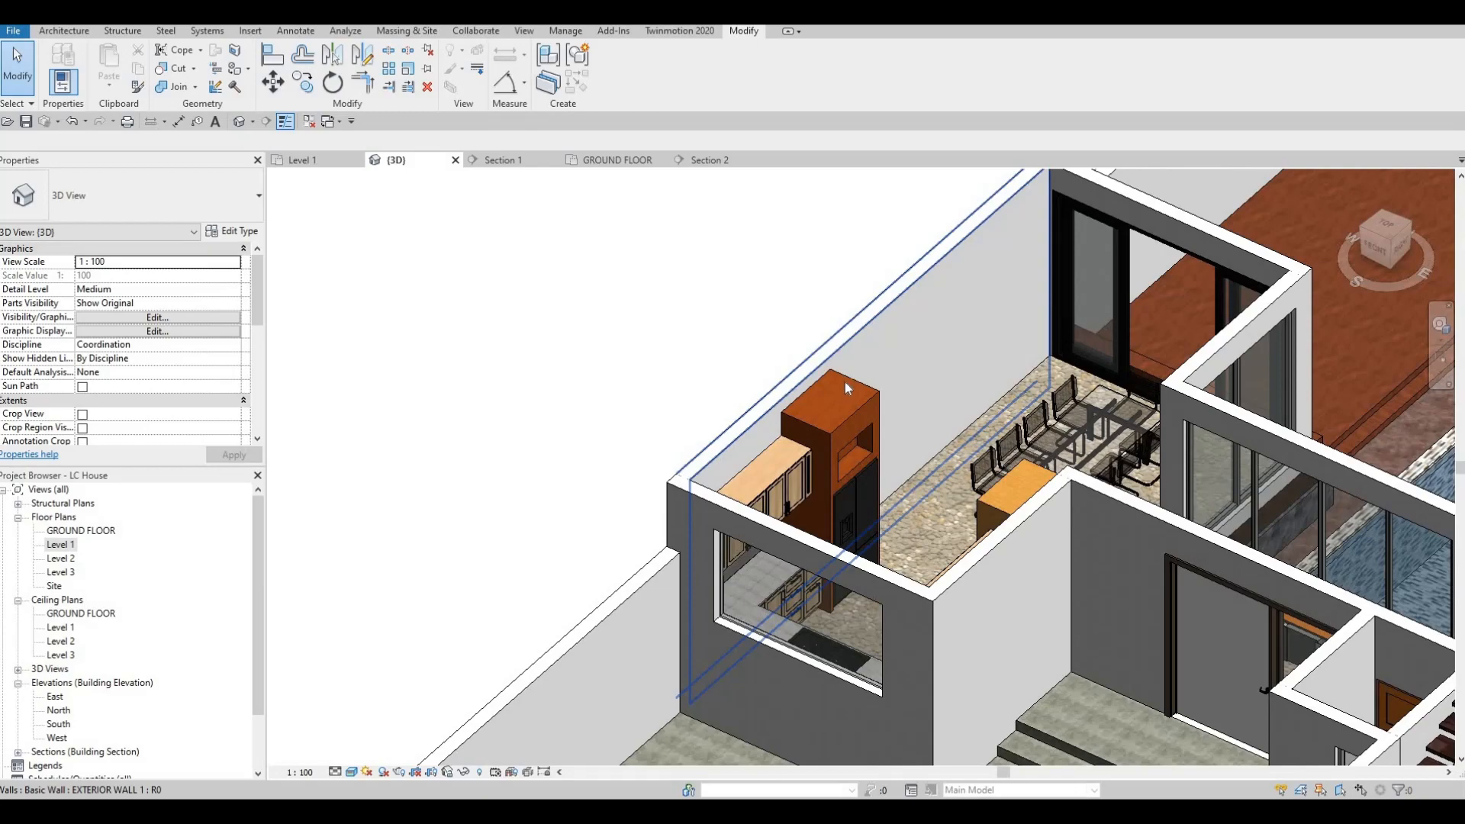
scroll(907, 380, "down", 1)
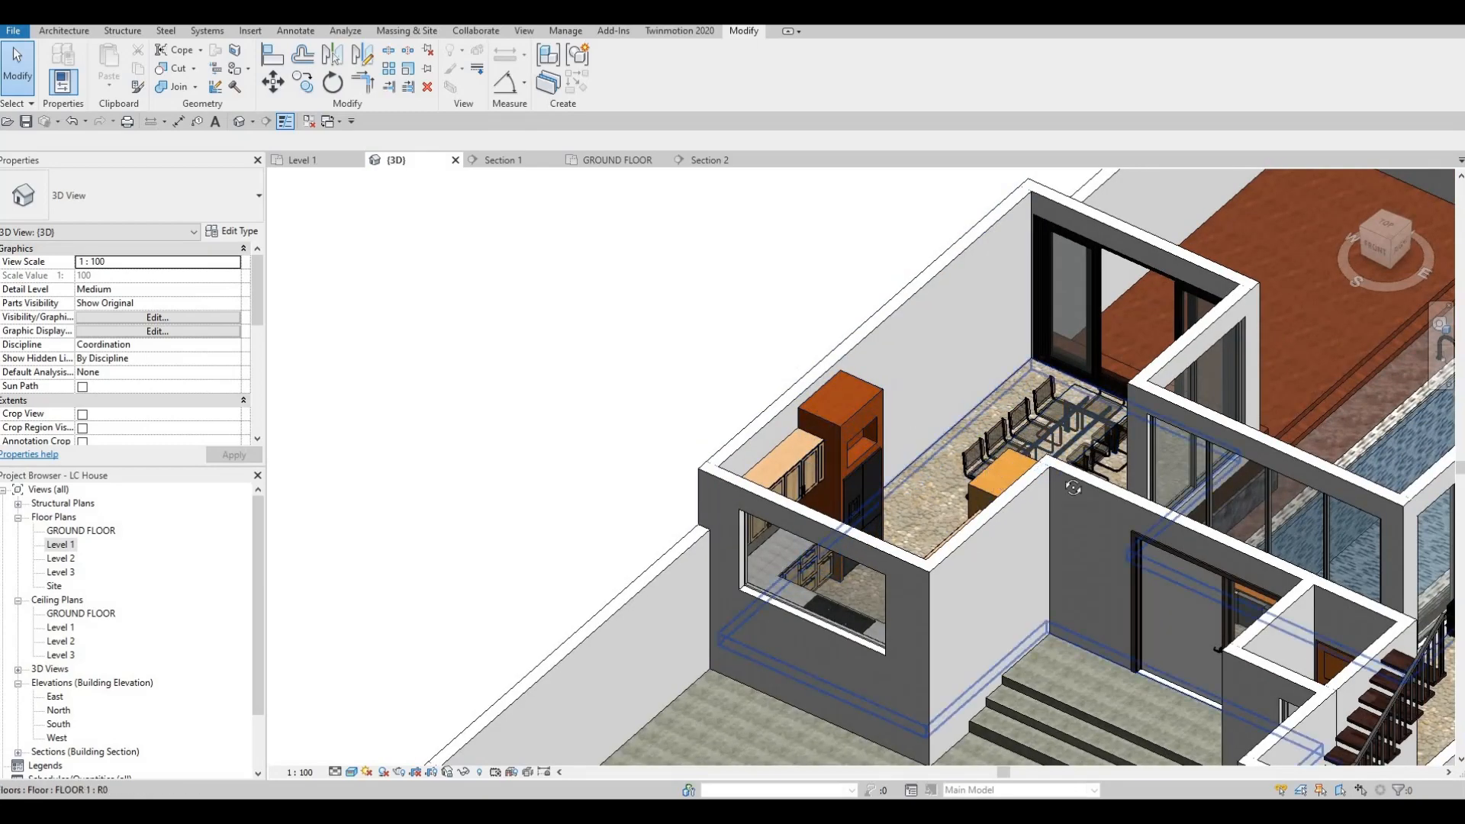
middle_click_drag(906, 416, 1080, 454, "shift")
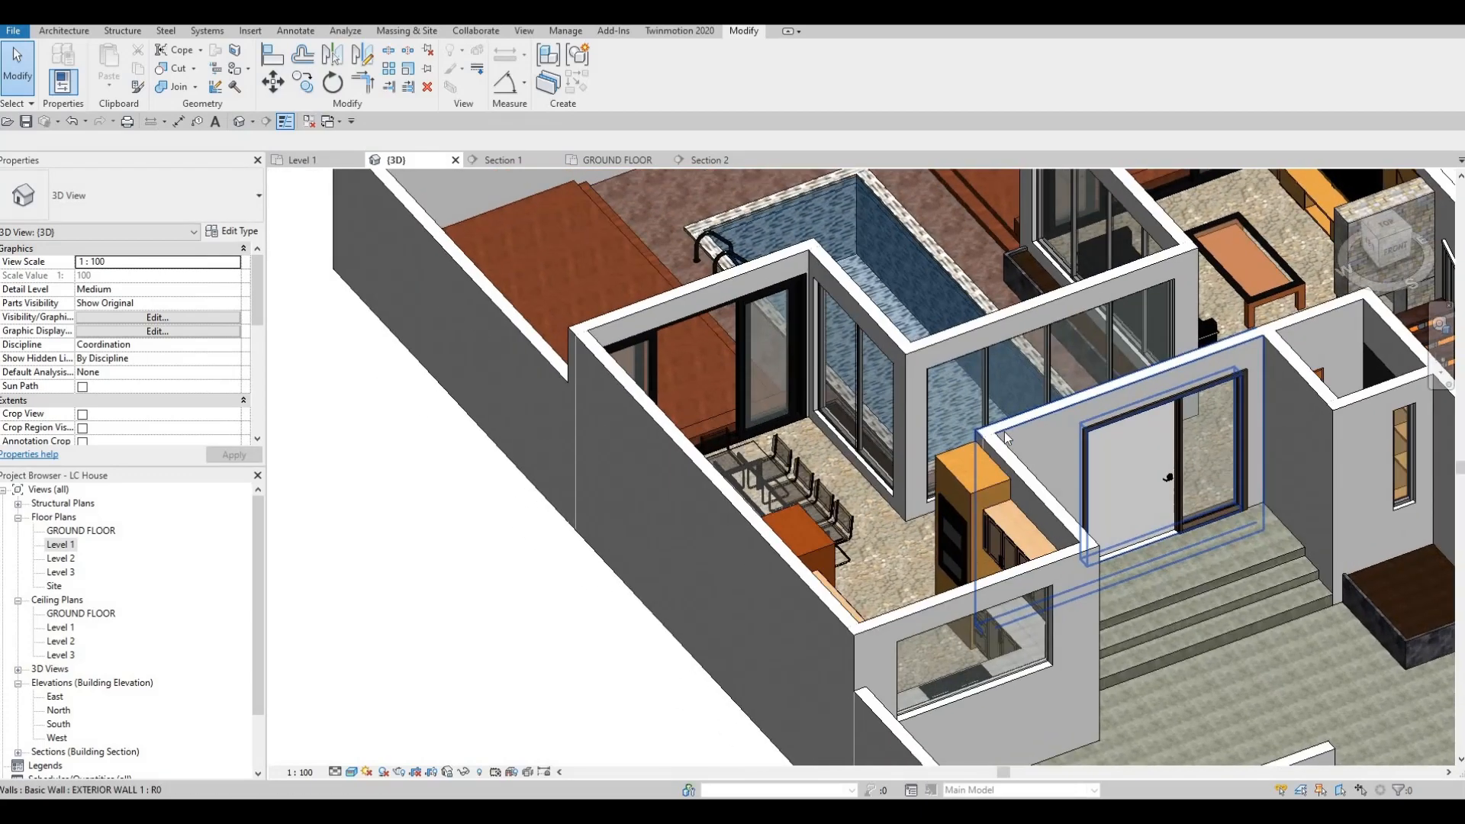
scroll(960, 435, "down", 1)
middle_click_drag(1130, 404, 1011, 448)
middle_click_drag(1011, 449, 1288, 448)
middle_click_drag(903, 372, 944, 372)
scroll(999, 387, "up", 1)
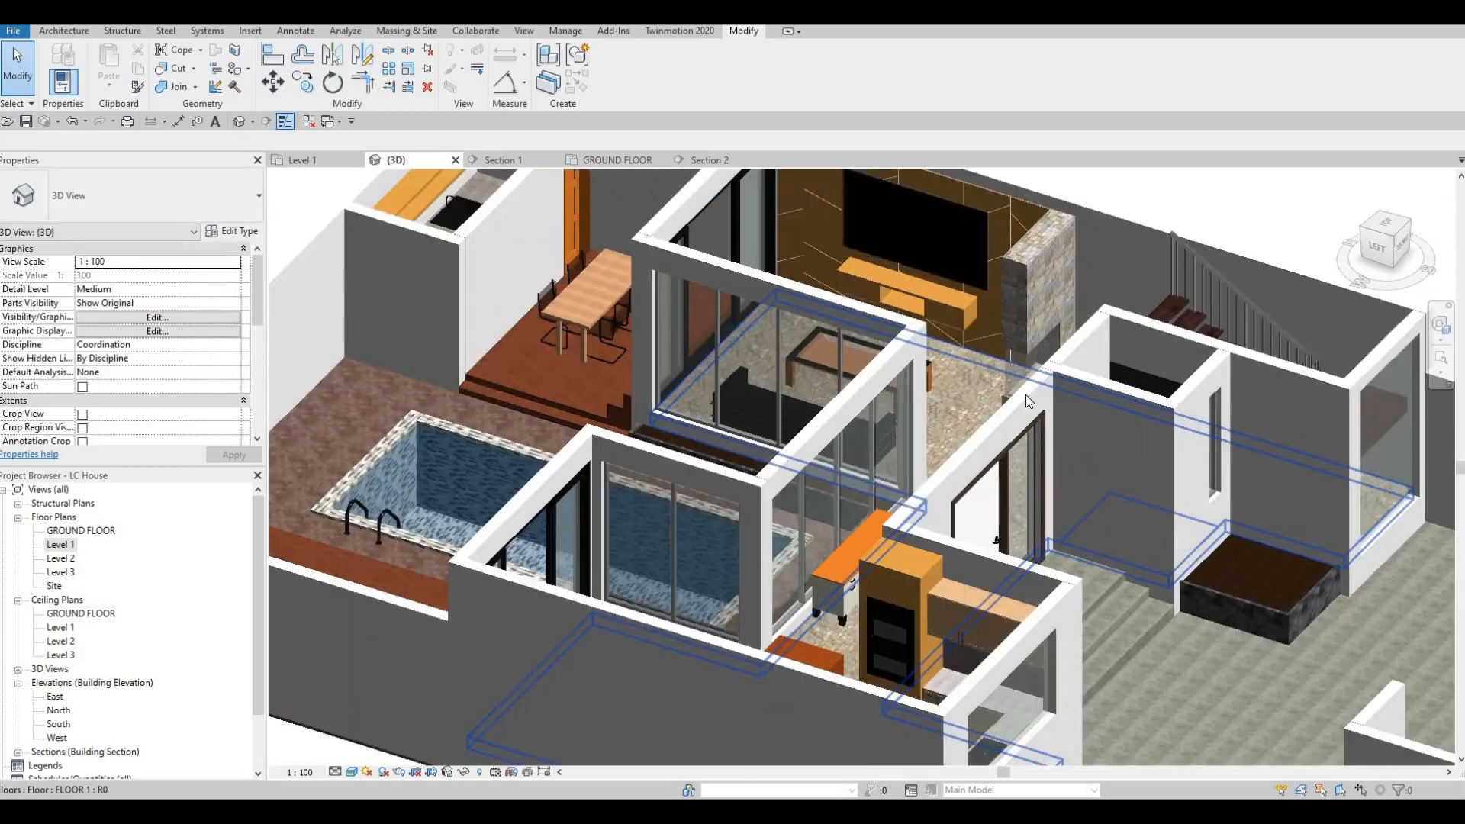
middle_click_drag(1025, 396, 1025, 394)
scroll(1026, 392, "down", 2)
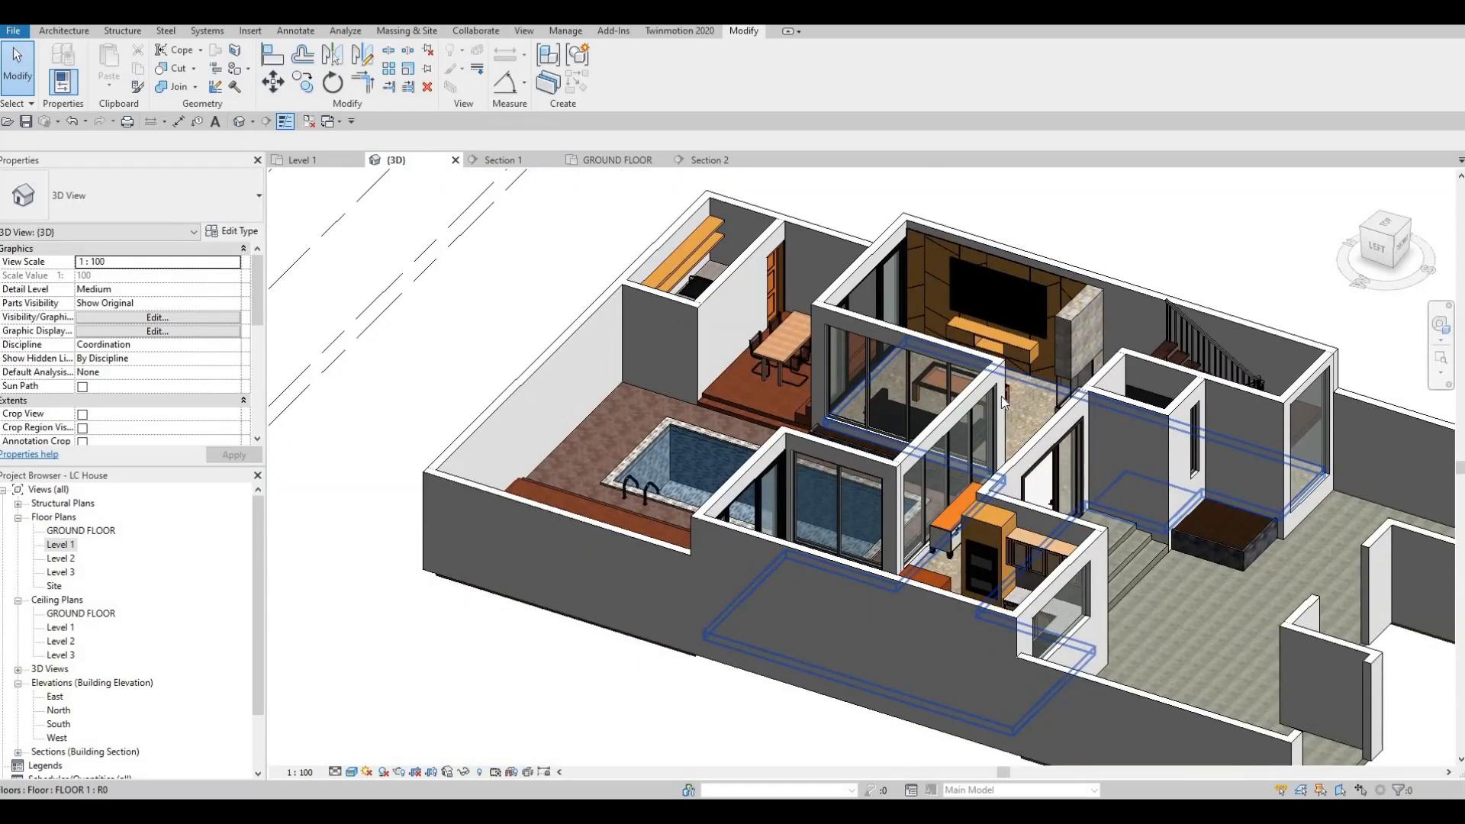
middle_click_drag(1036, 453, 1114, 535, "shift")
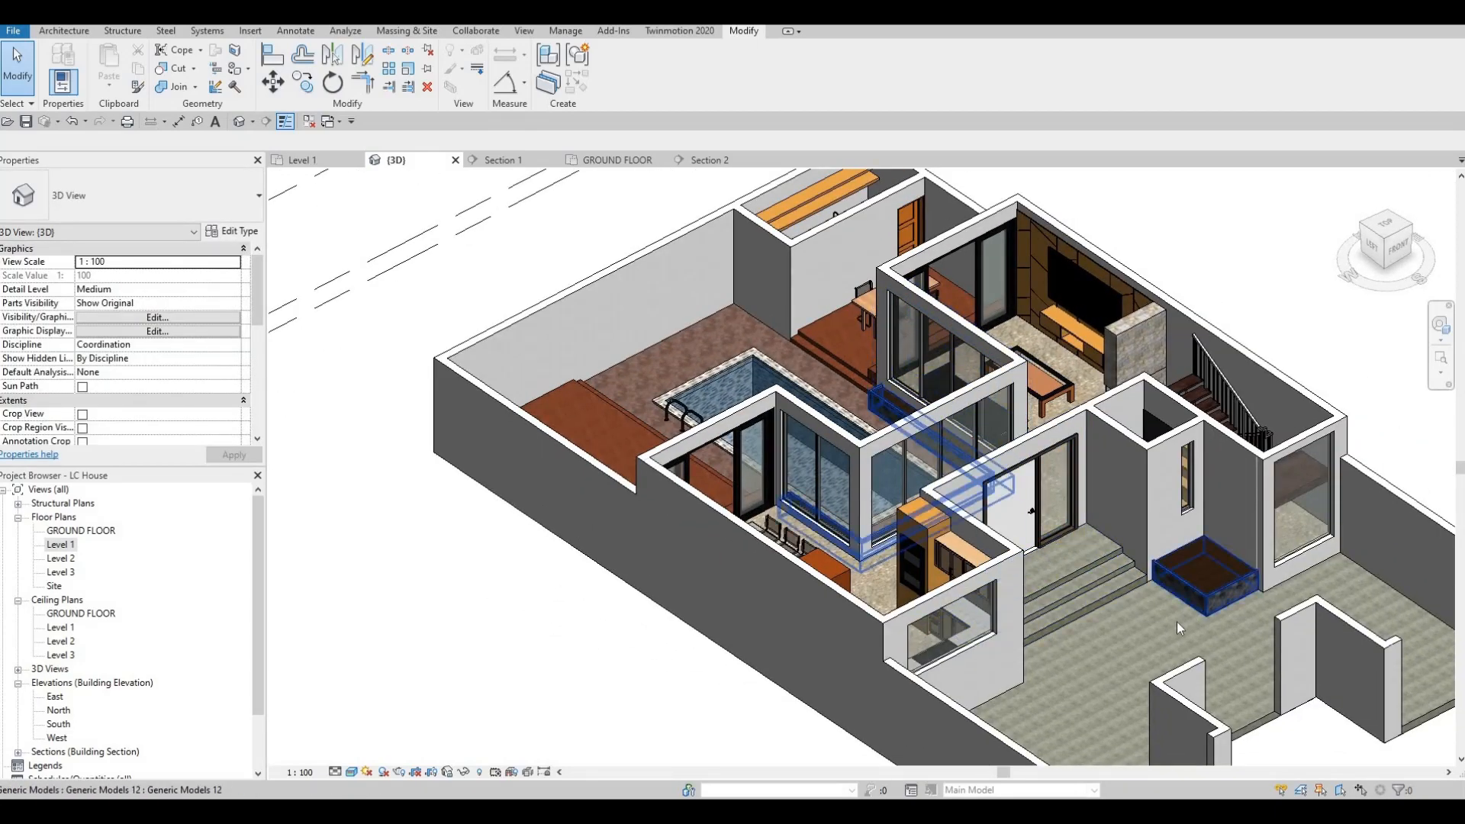